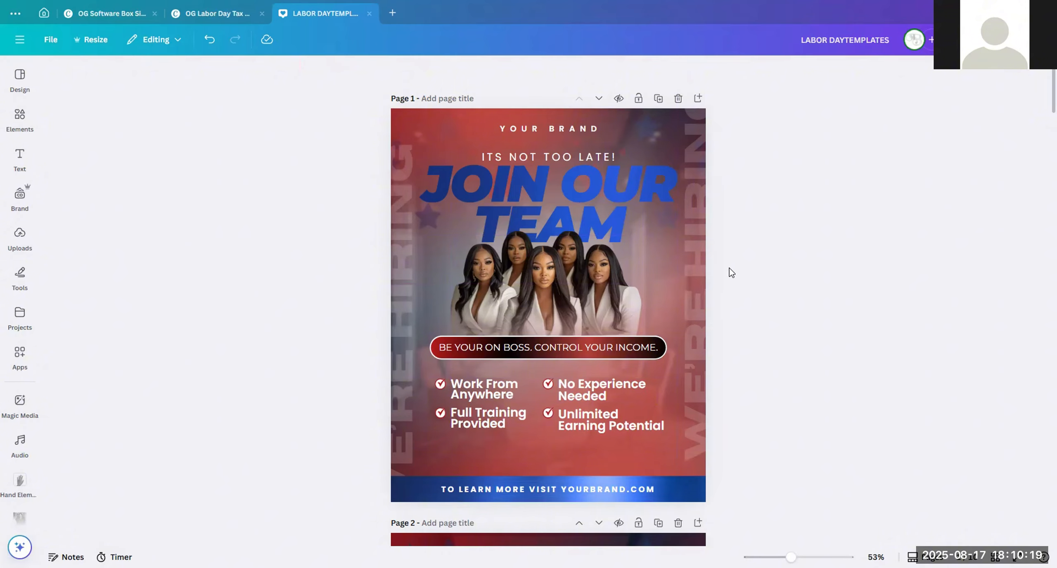
# Step: Browse the flyer pages in the original LABOR DAYTEMPLATES design
pyautogui.scroll(-20, 755, 227)
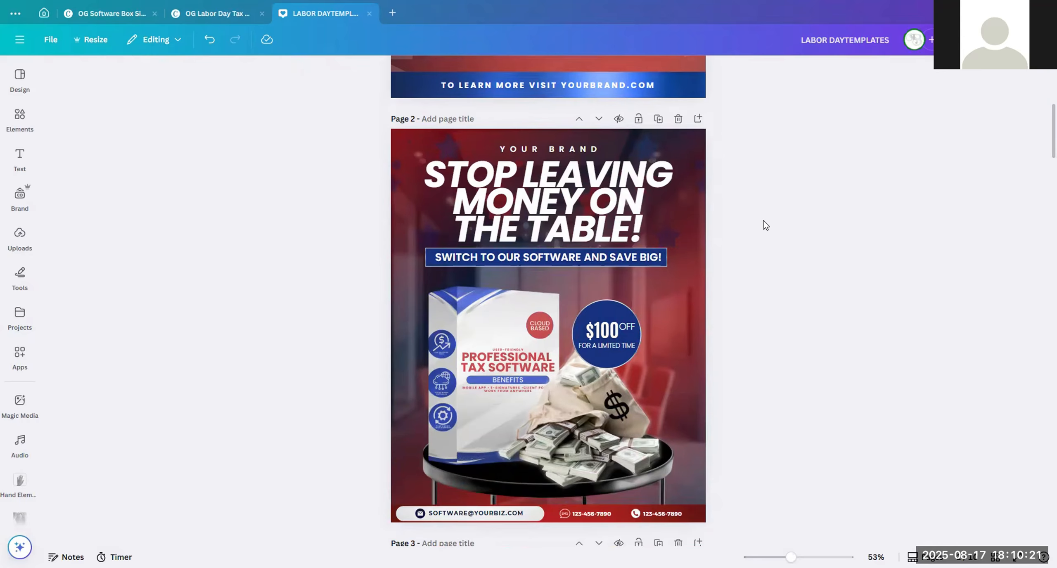
pyautogui.scroll(-15, 786, 218)
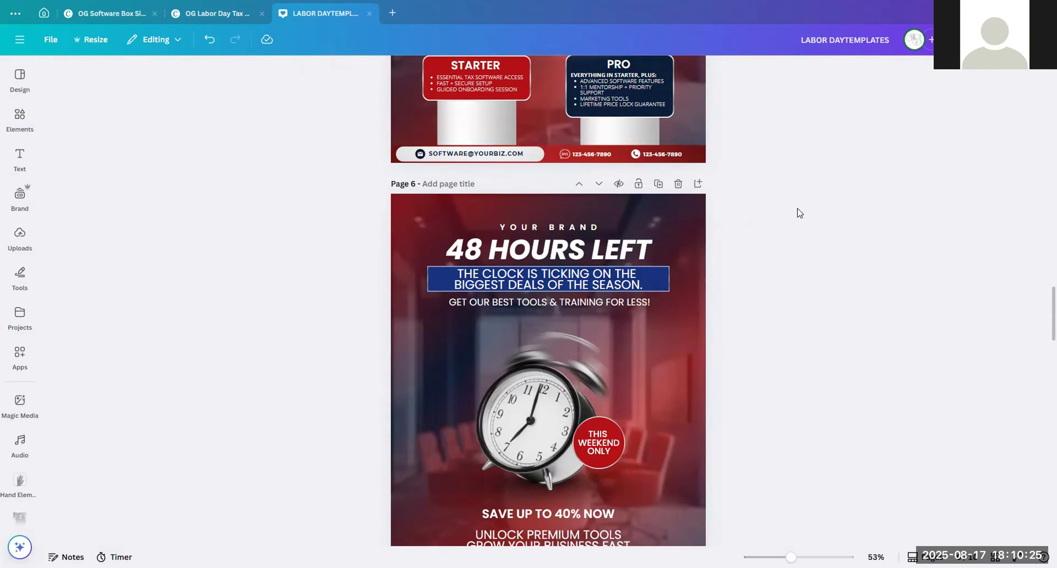
pyautogui.scroll(-7, 799, 214)
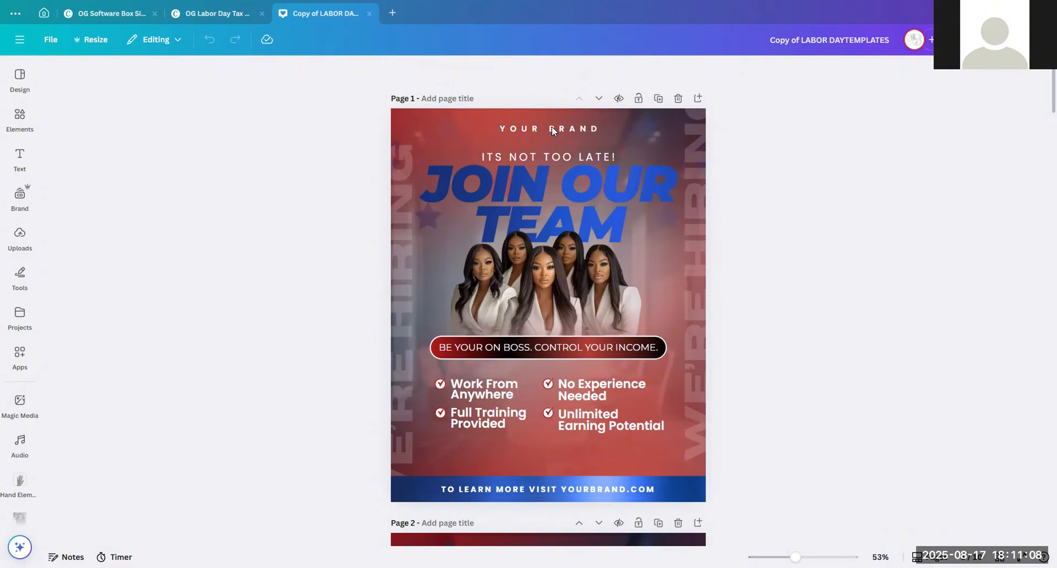
# Step: Check the team photo and brand line on page 1 of the copied design, and view the software flyer on page 2
pyautogui.click(553, 248)
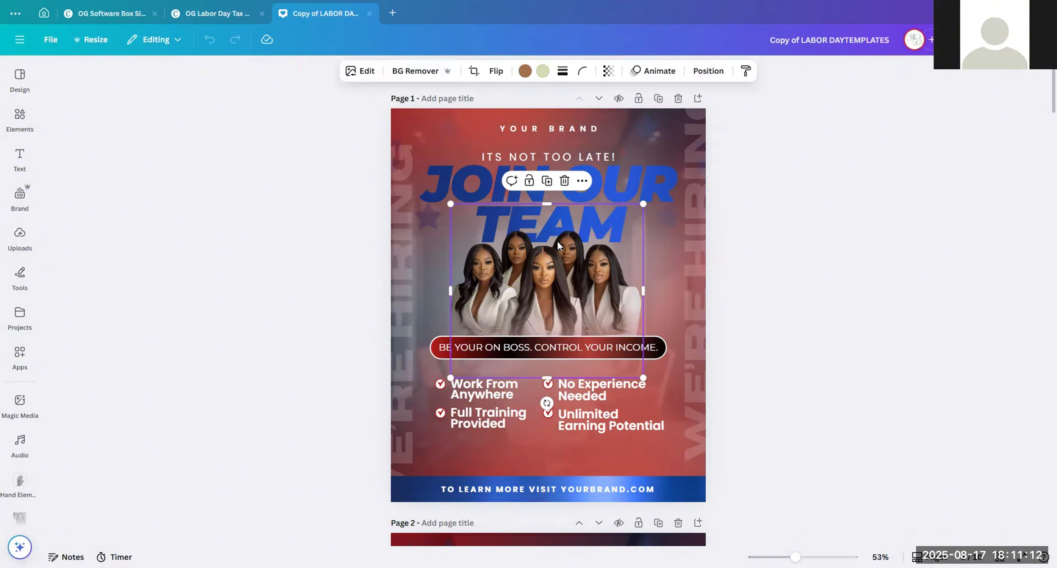
pyautogui.click(540, 127)
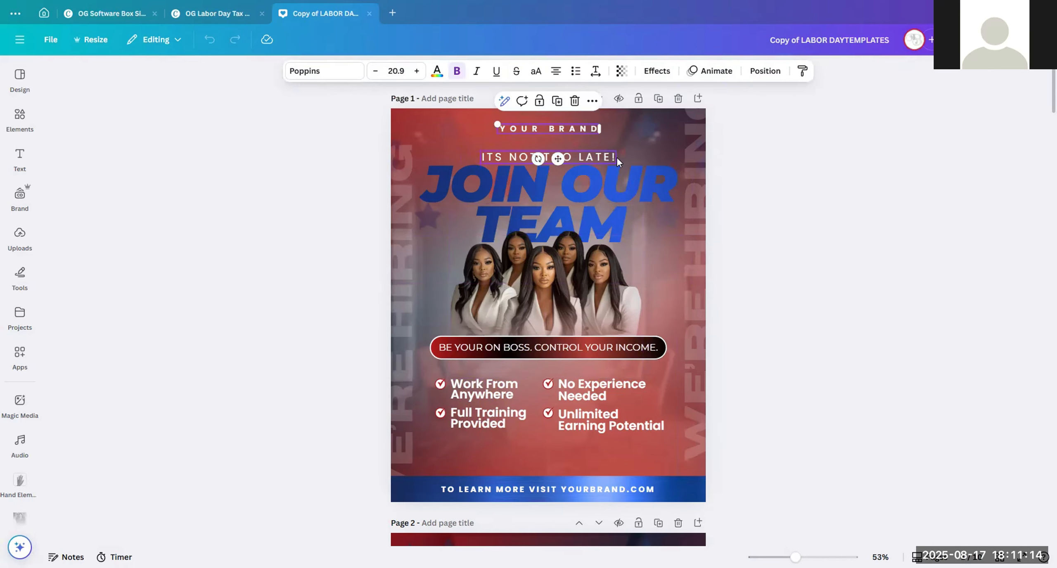
pyautogui.scroll(-10, 617, 157)
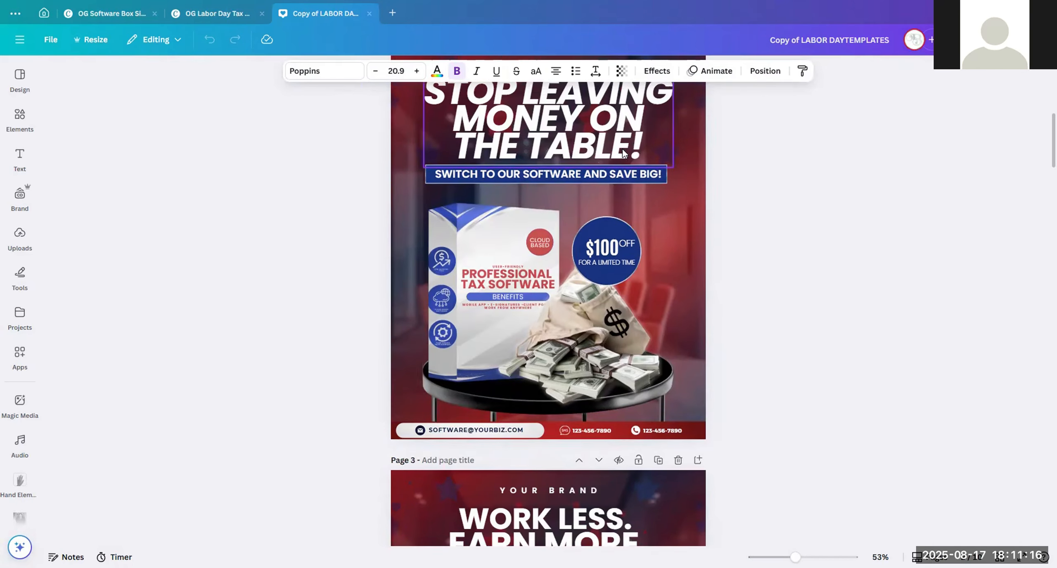
pyautogui.scroll(3, 627, 153)
pyautogui.scroll(-2, 578, 206)
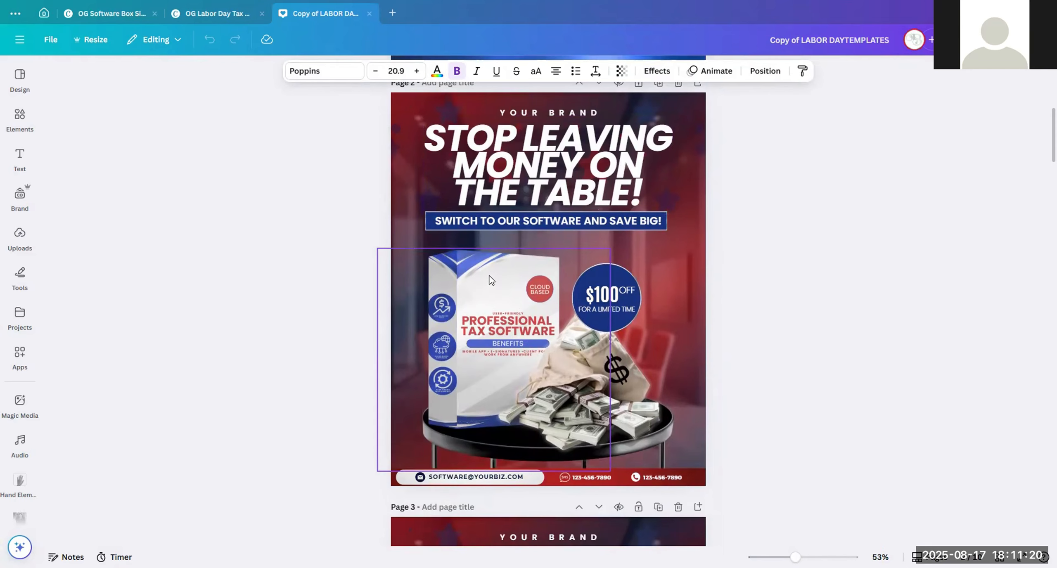
pyautogui.scroll(4, 511, 267)
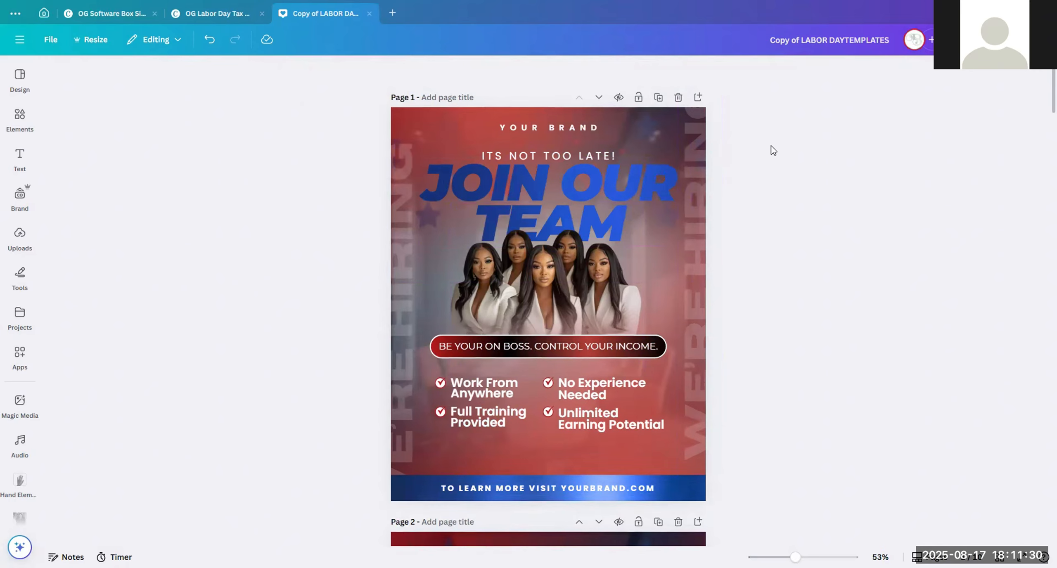
# Step: Look through every page of the copied template and inspect the link on page 10's Canva beginner's guide graphic
pyautogui.scroll(-10, 775, 149)
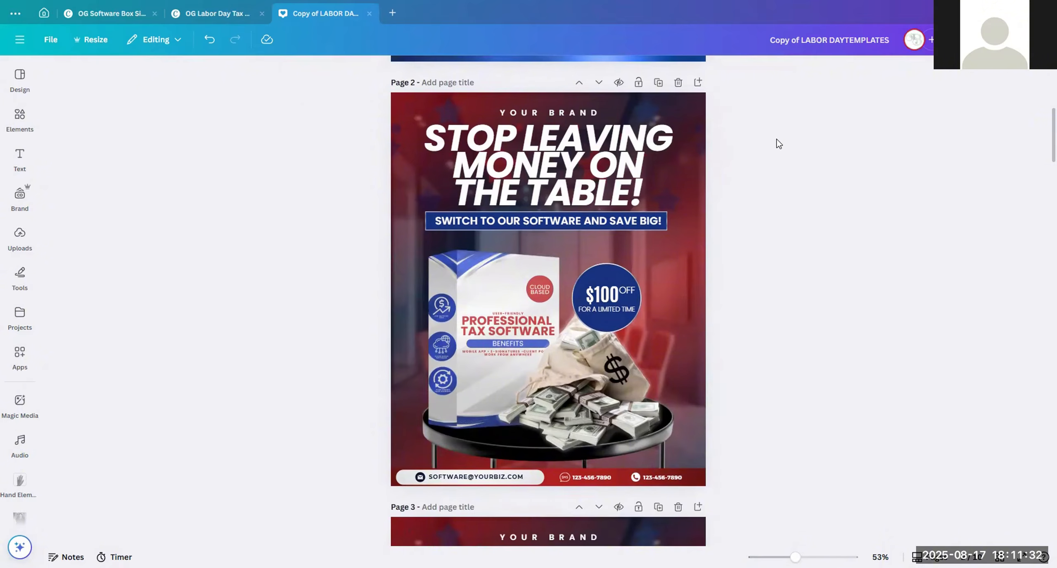
pyautogui.scroll(-10, 775, 139)
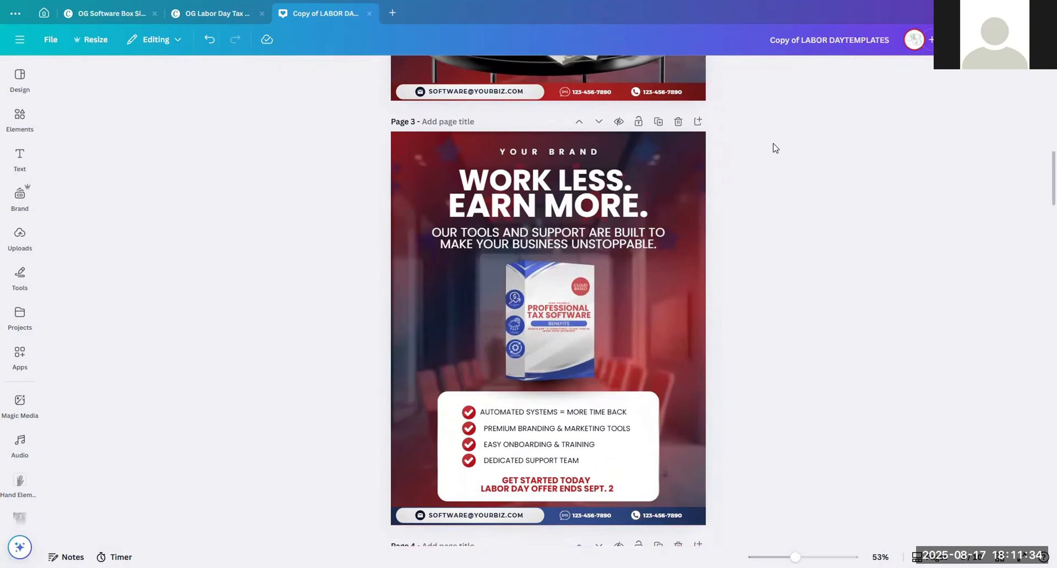
pyautogui.scroll(-10, 775, 147)
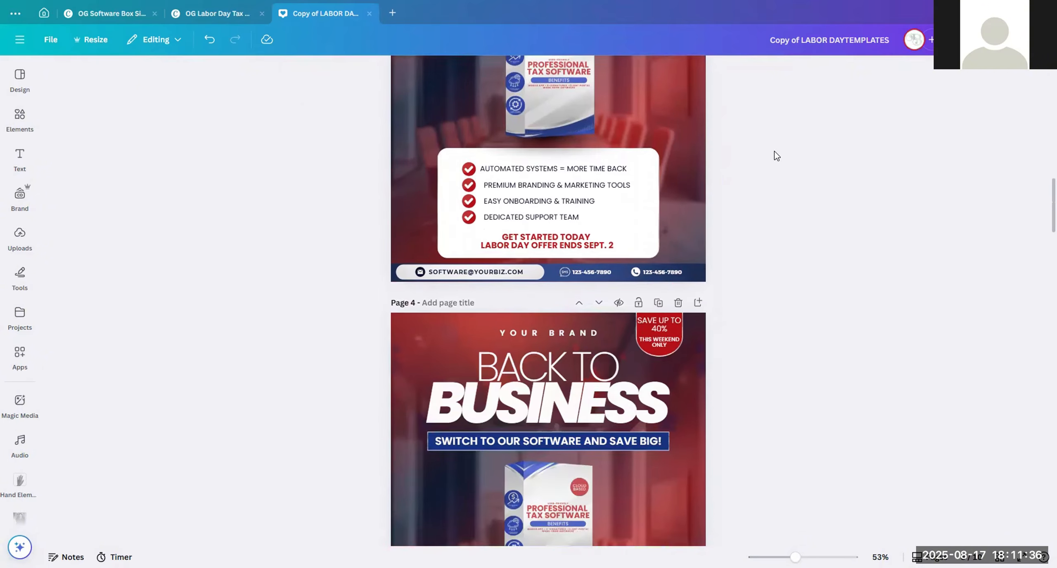
pyautogui.scroll(-10, 775, 145)
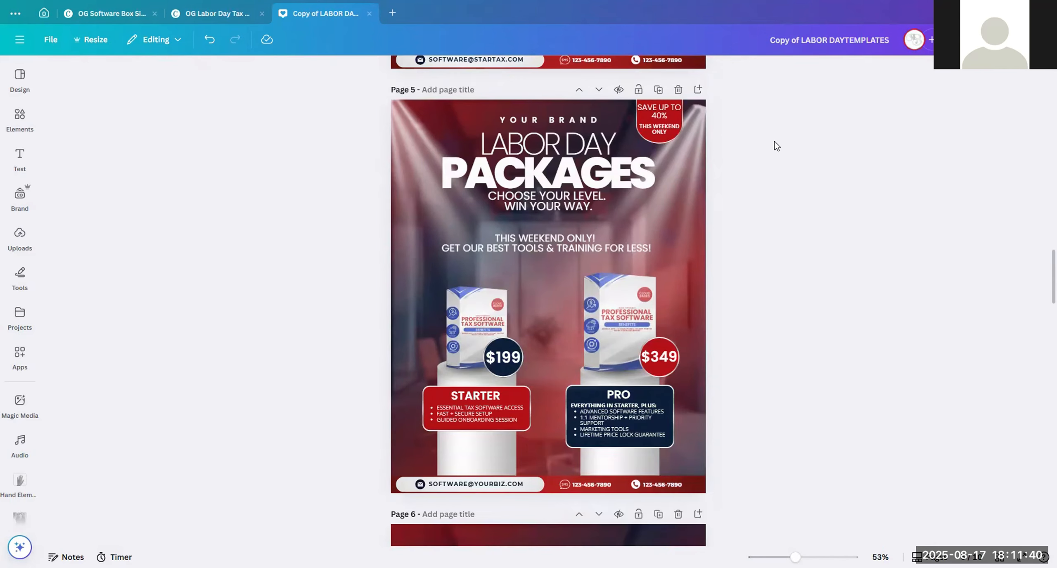
pyautogui.scroll(-10, 772, 147)
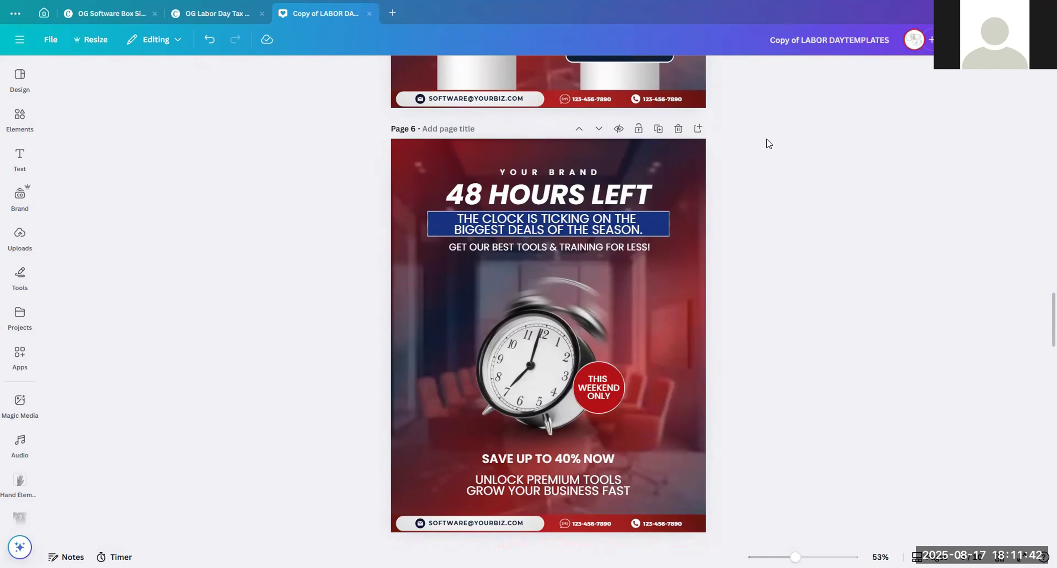
pyautogui.scroll(-10, 766, 141)
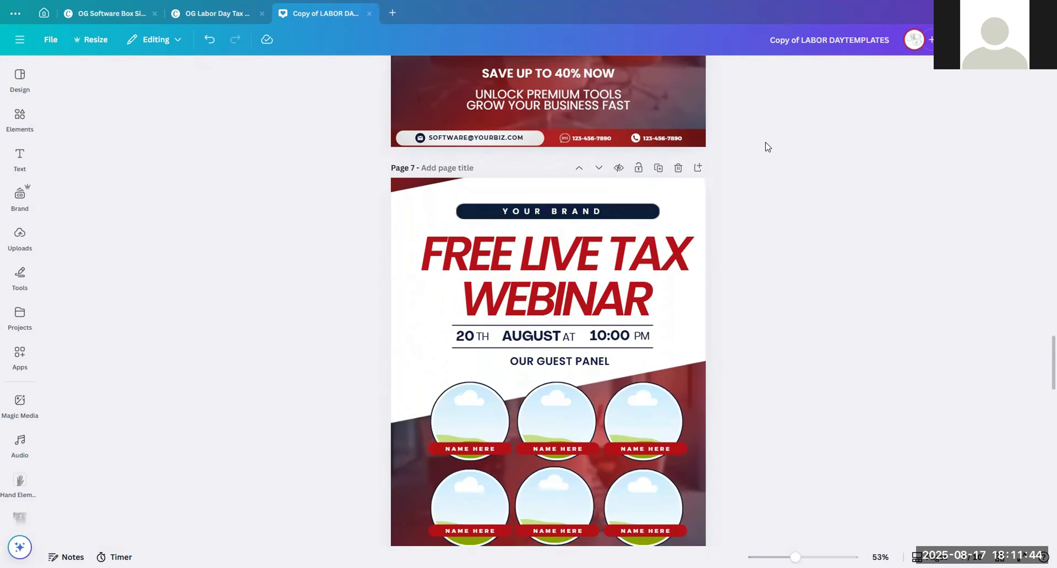
pyautogui.scroll(-10, 765, 147)
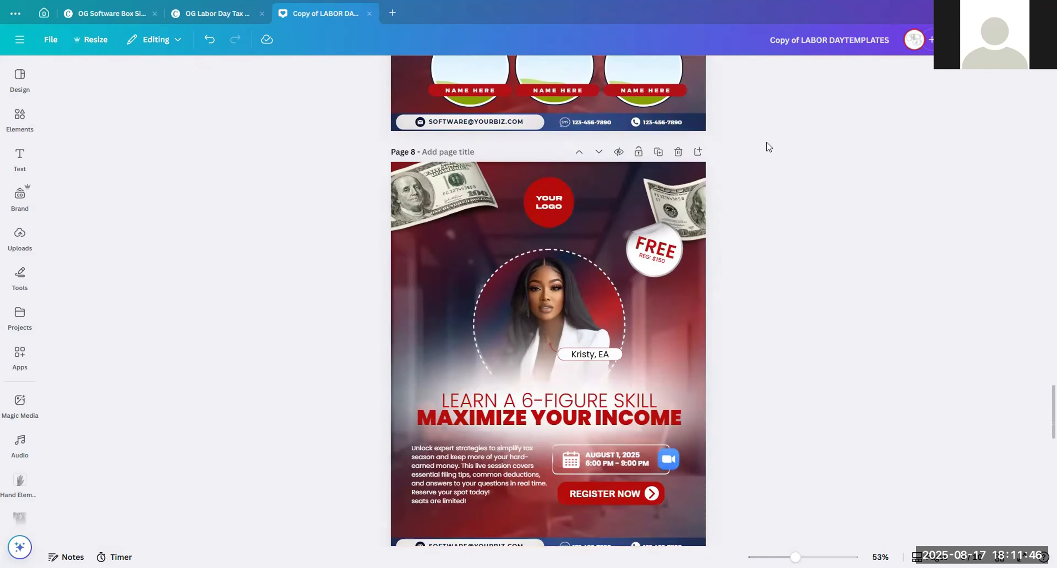
pyautogui.scroll(-10, 766, 144)
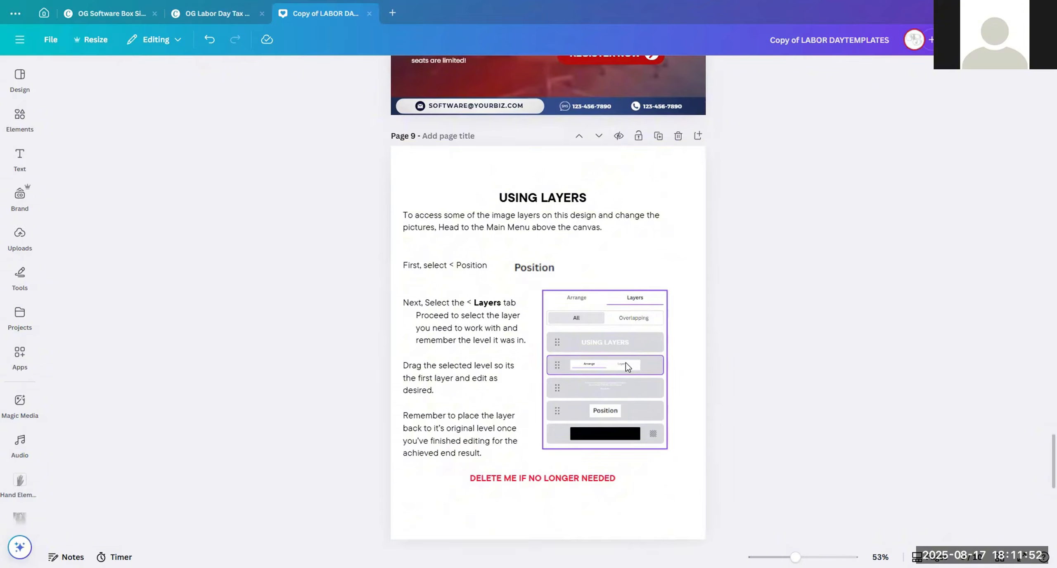
pyautogui.scroll(-5, 625, 362)
pyautogui.scroll(-4, 628, 372)
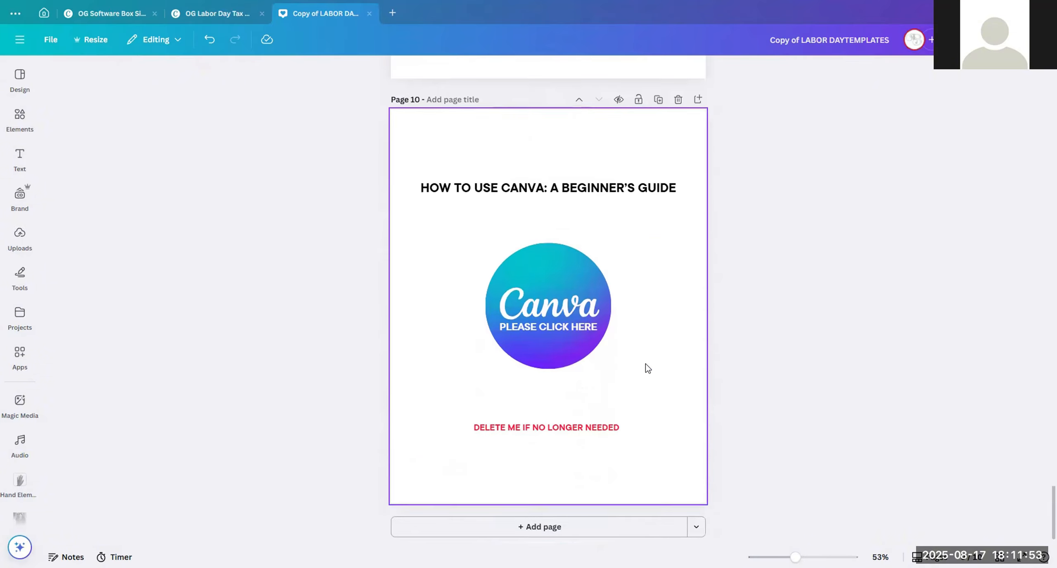
pyautogui.click(566, 305)
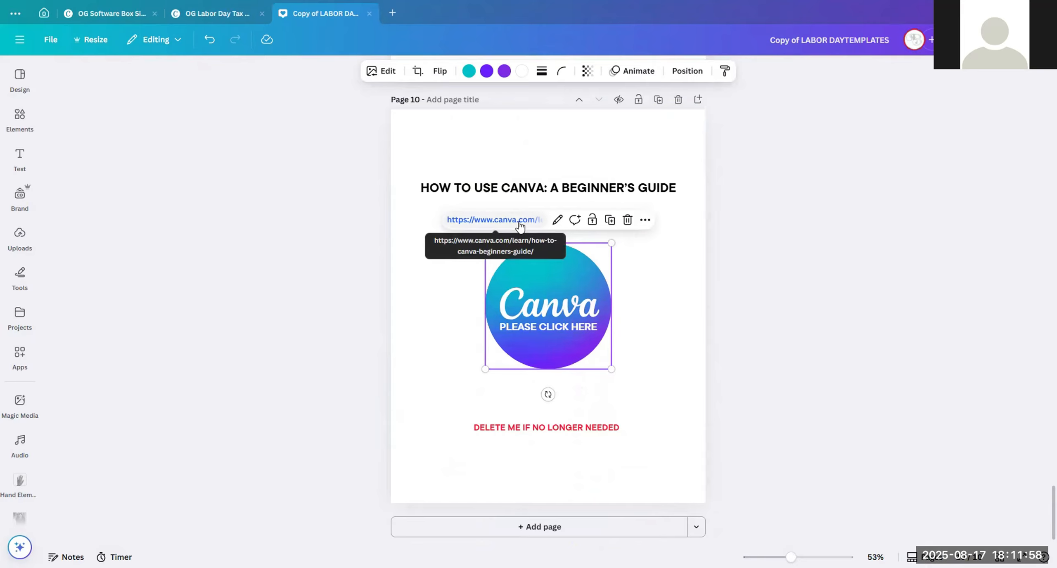
pyautogui.click(748, 209)
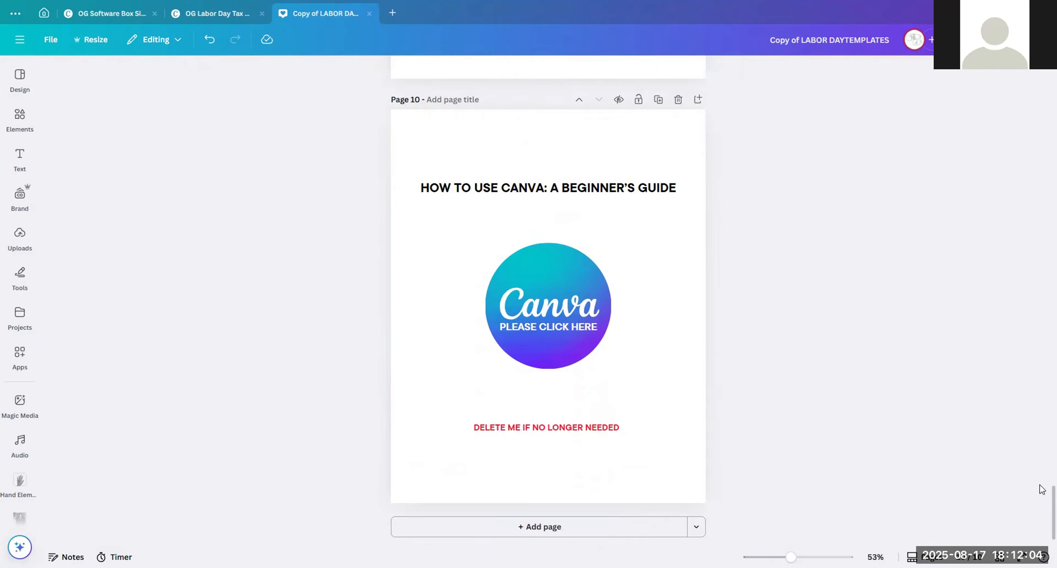
# Step: Replace the "YOUR BRAND" line at the head of page 1 with "CLARK TAX CO."
pyautogui.scroll(20, 1040, 497)
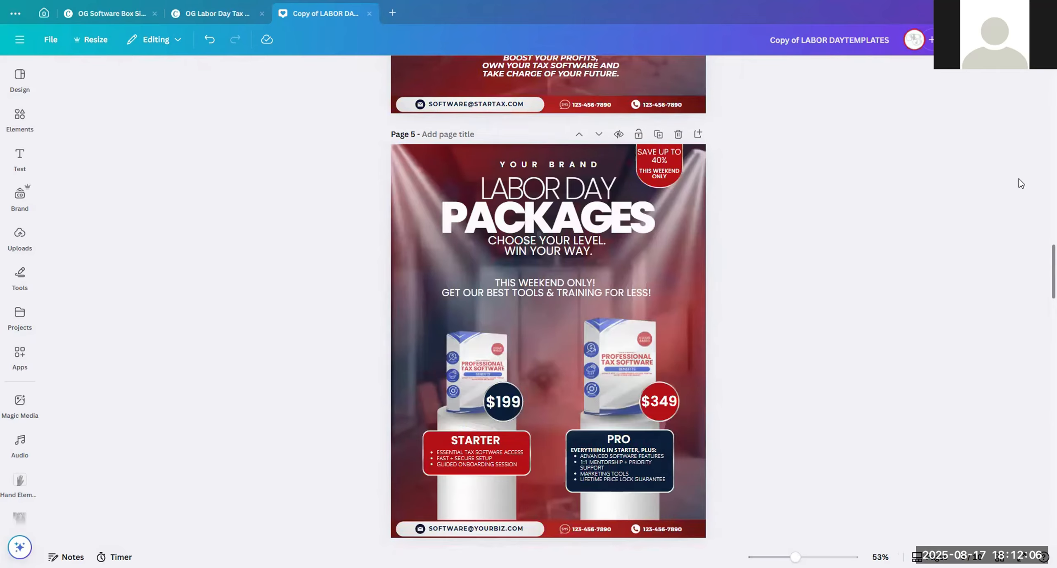
pyautogui.scroll(20, 1020, 182)
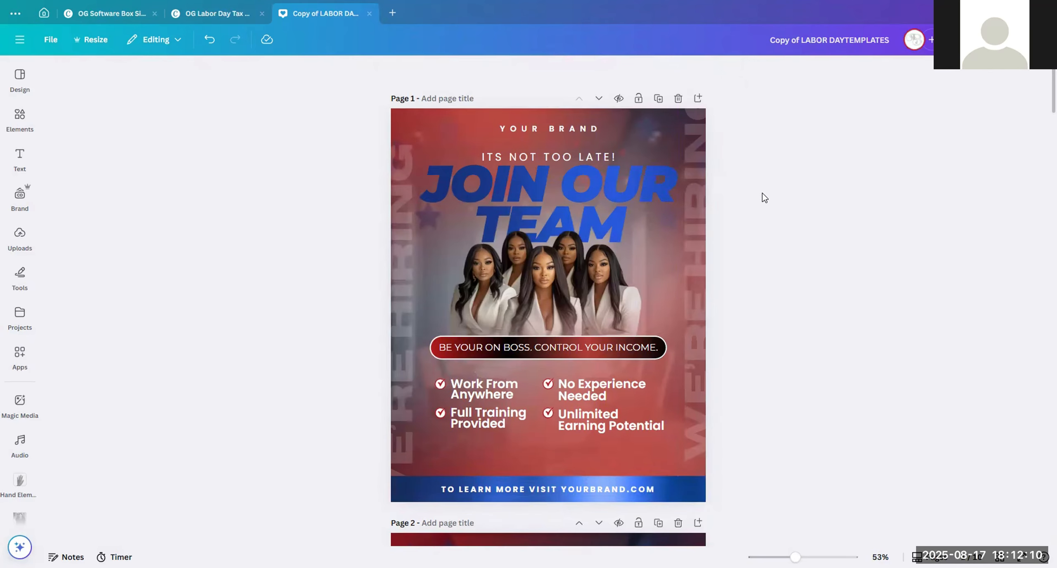
pyautogui.click(535, 129)
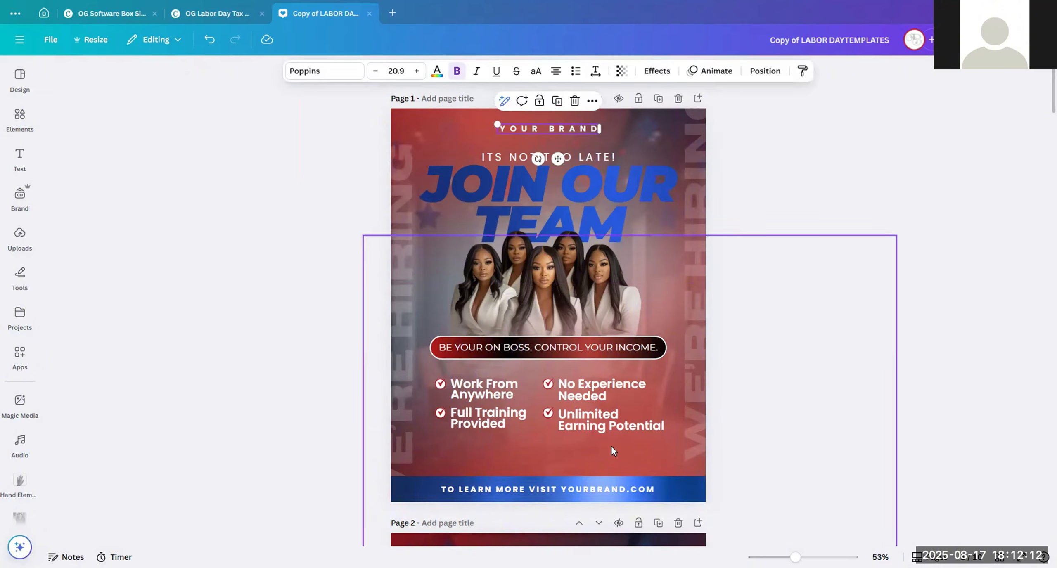
pyautogui.click(625, 487)
pyautogui.doubleClick(546, 129)
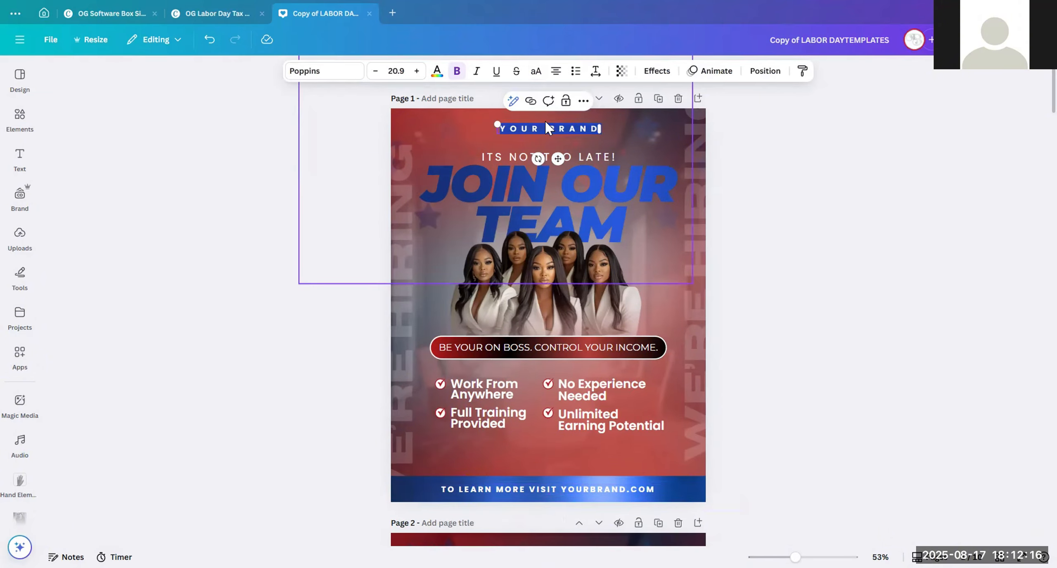
pyautogui.write('Clark')
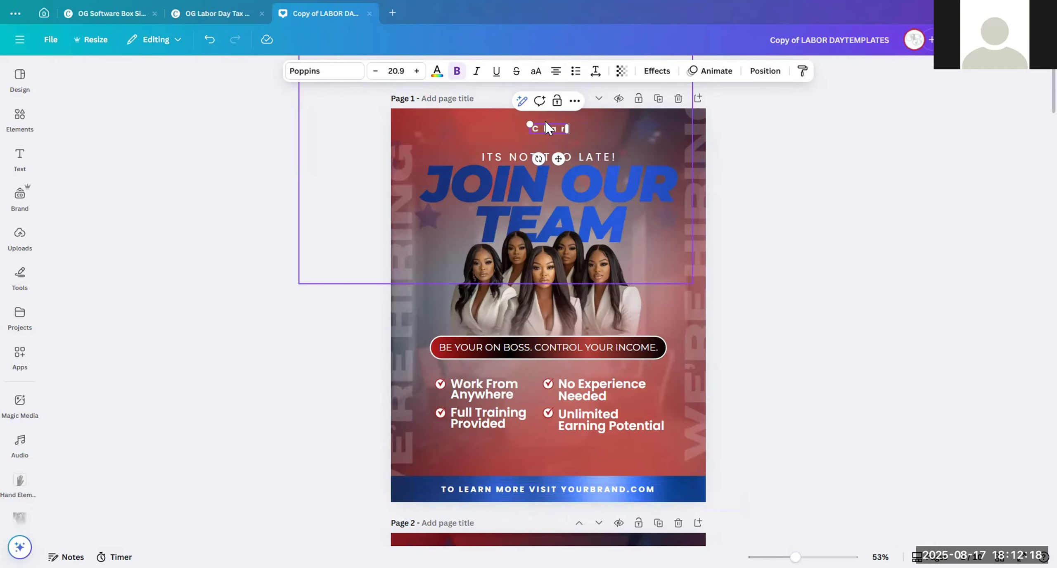
pyautogui.press('BackSpace')
pyautogui.press('BackSpace')
pyautogui.press('BackSpace')
pyautogui.press('BackSpace')
pyautogui.write('AL')
pyautogui.write('R')
pyautogui.write('K TAX CO')
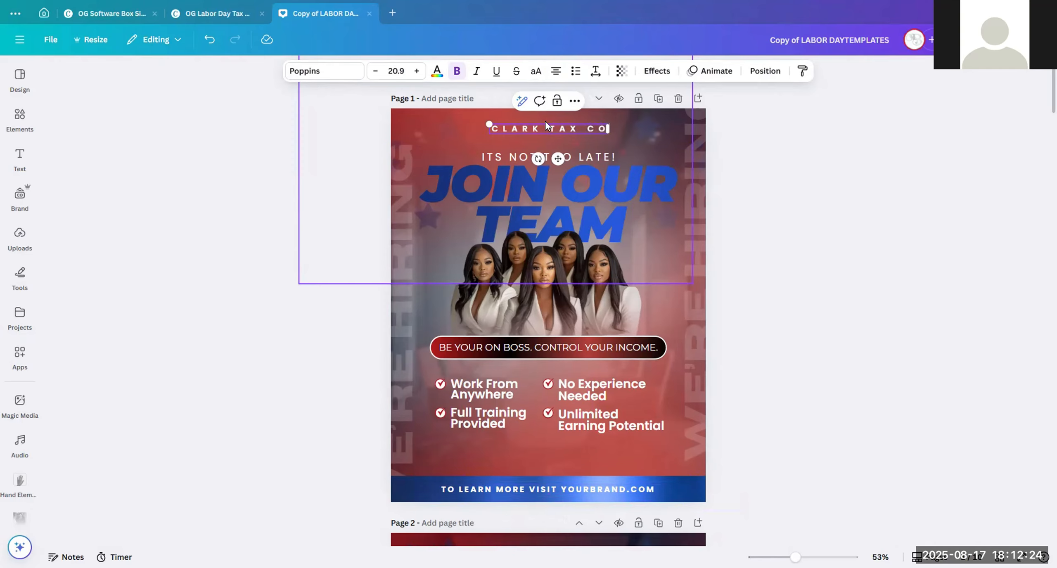
pyautogui.write('.')
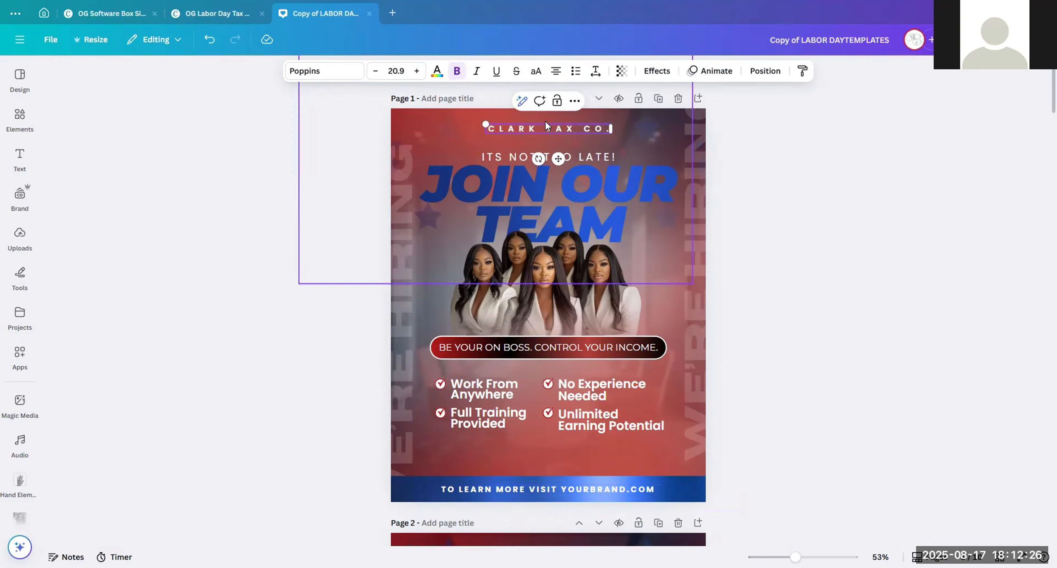
# Step: Change the web address in page 1's footer line to CLARKTAXCO.COM
pyautogui.click(610, 489)
pyautogui.click(579, 488)
pyautogui.moveTo(560, 488); pyautogui.dragTo(628, 491)
pyautogui.write('CLARKTAXC')
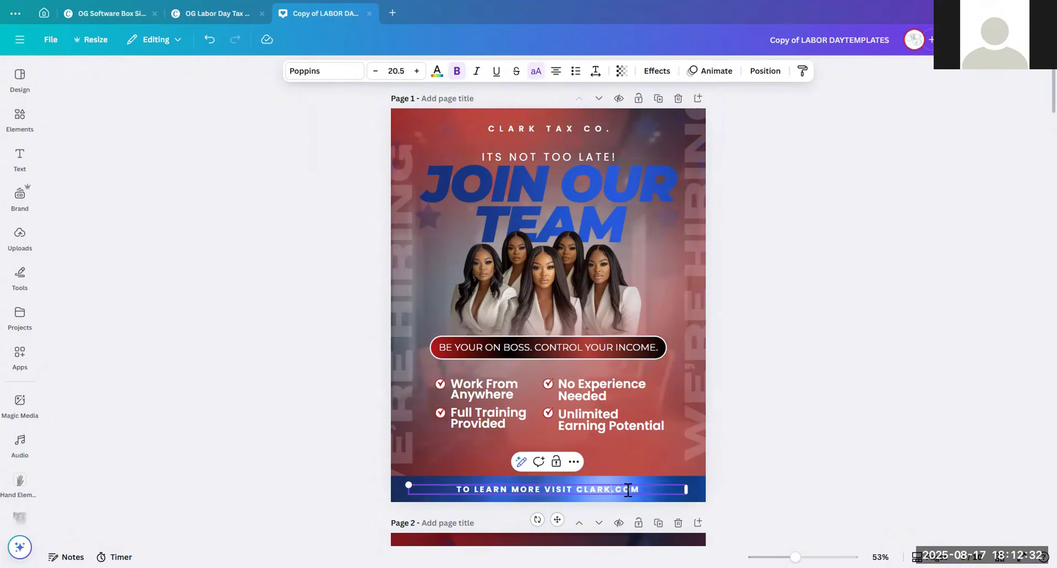
pyautogui.write('O')
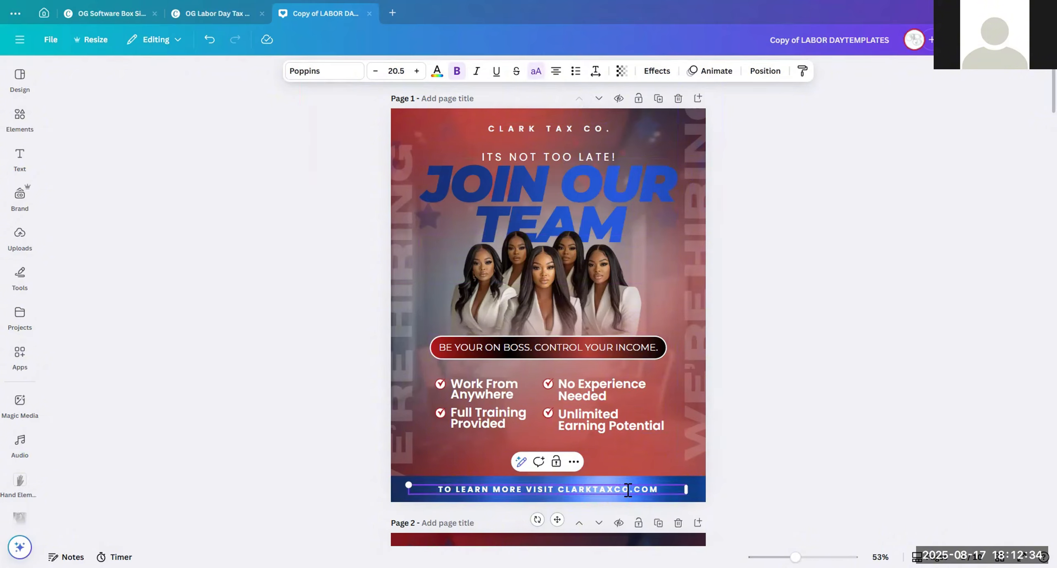
pyautogui.click(768, 449)
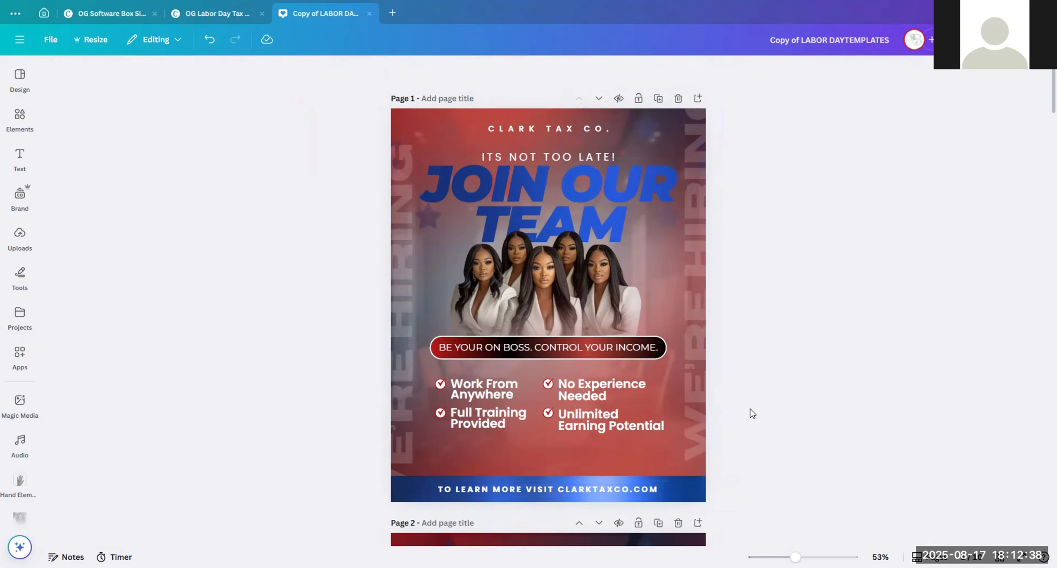
# Step: Try black, dark green and red on page 1's footer band, and recolour it dark navy blue
pyautogui.click(554, 478)
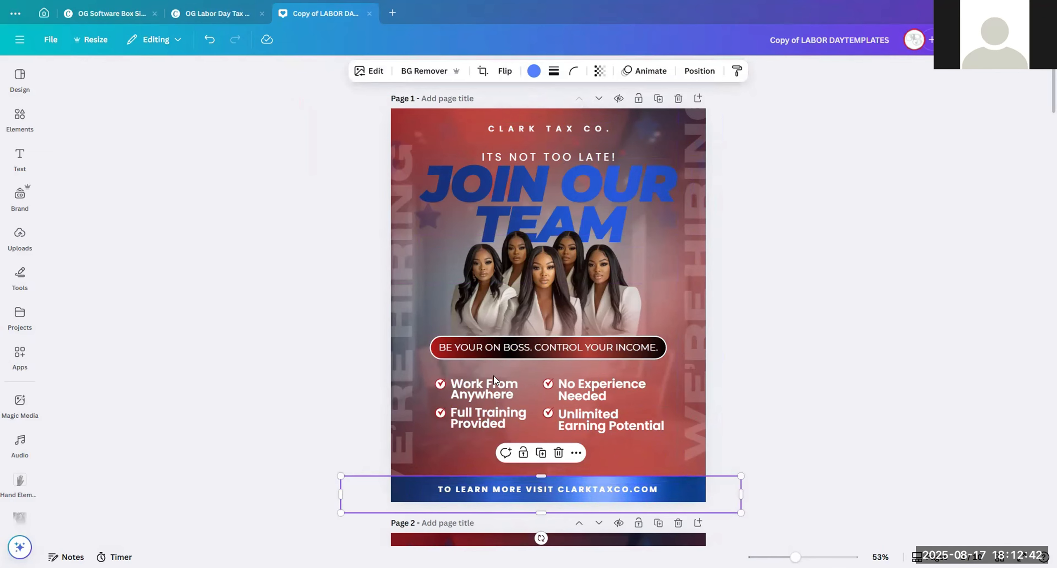
pyautogui.click(533, 72)
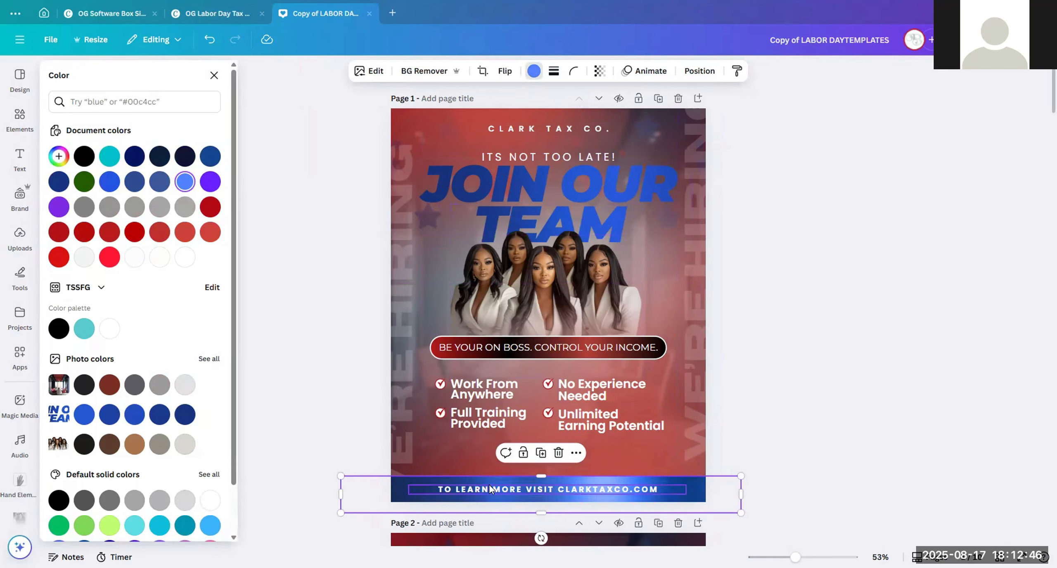
pyautogui.click(83, 157)
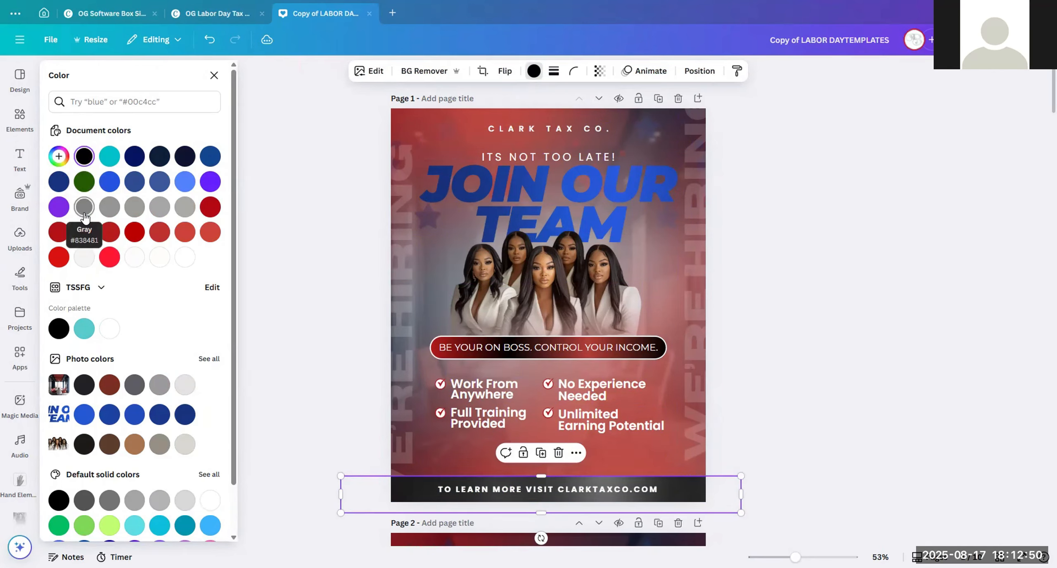
pyautogui.click(84, 182)
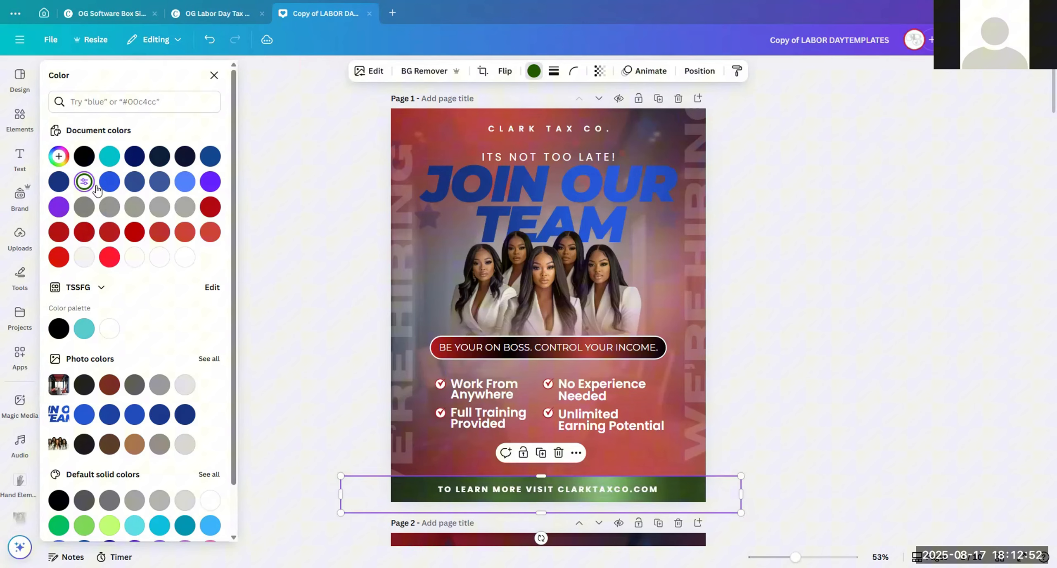
pyautogui.click(110, 233)
pyautogui.click(107, 256)
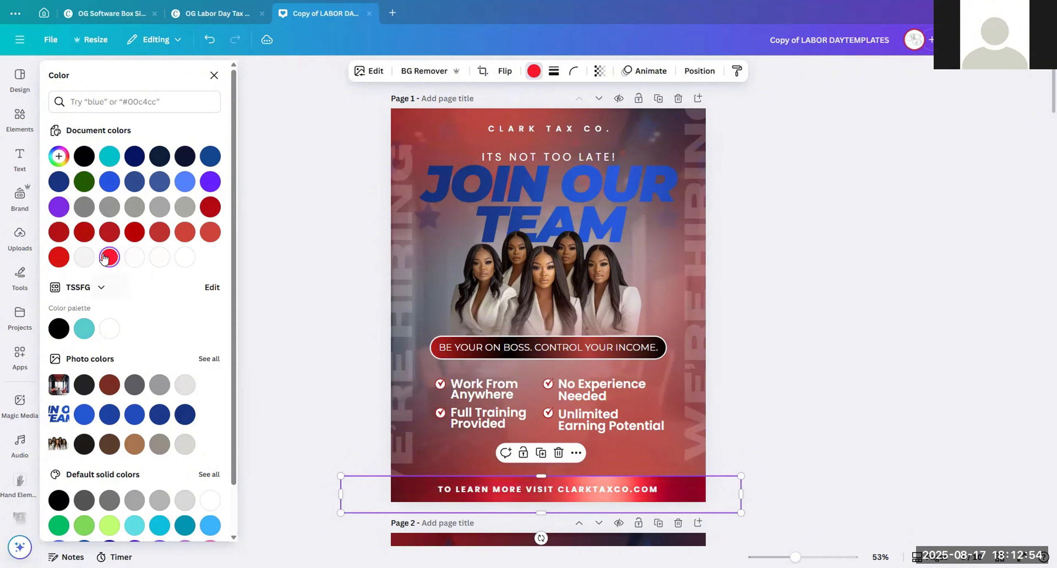
pyautogui.click(135, 156)
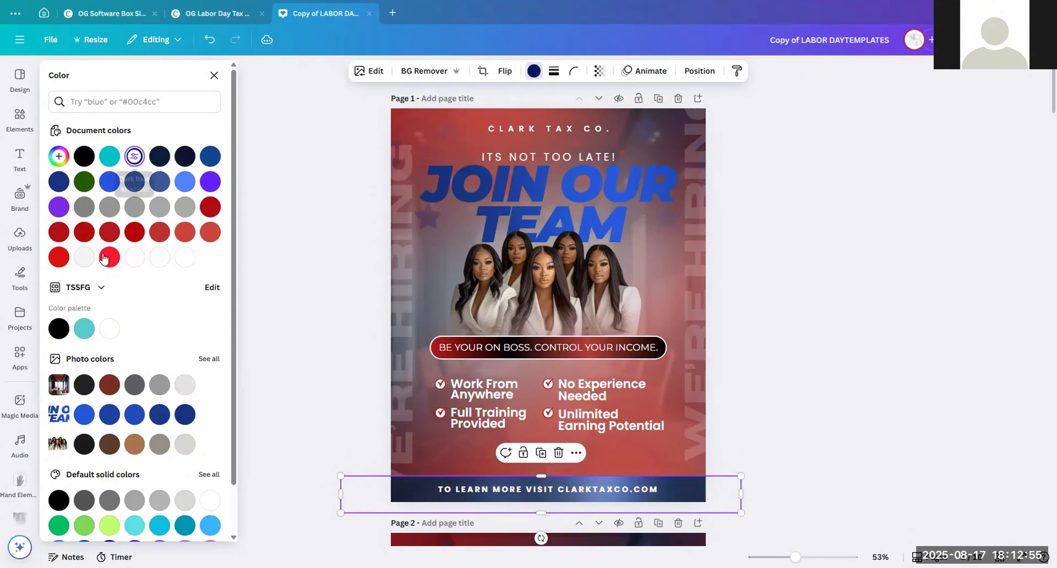
# Step: Try blue and dark blue on page 1's footer band, and recolour it black
pyautogui.click(109, 182)
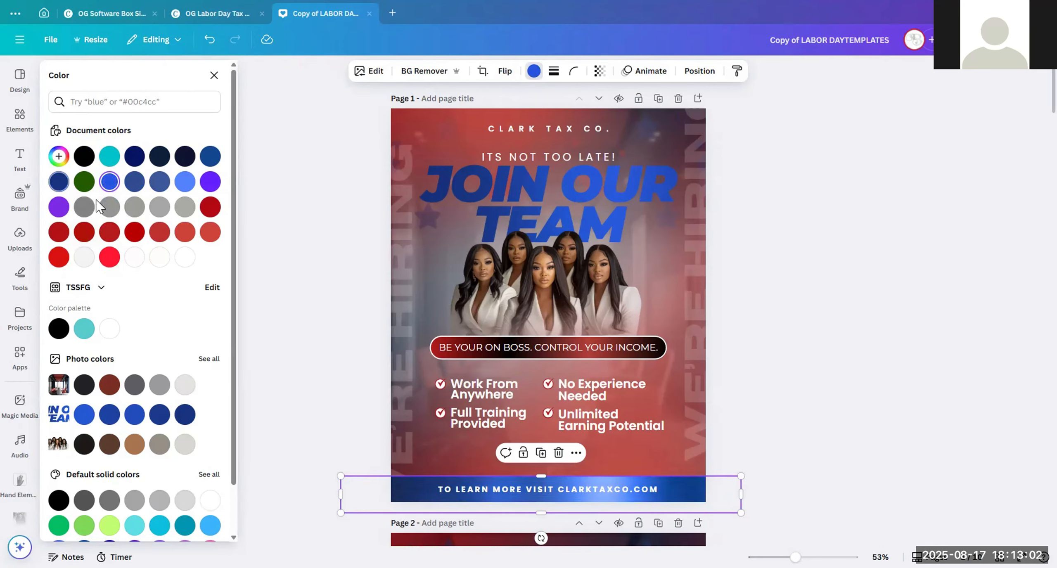
pyautogui.click(60, 182)
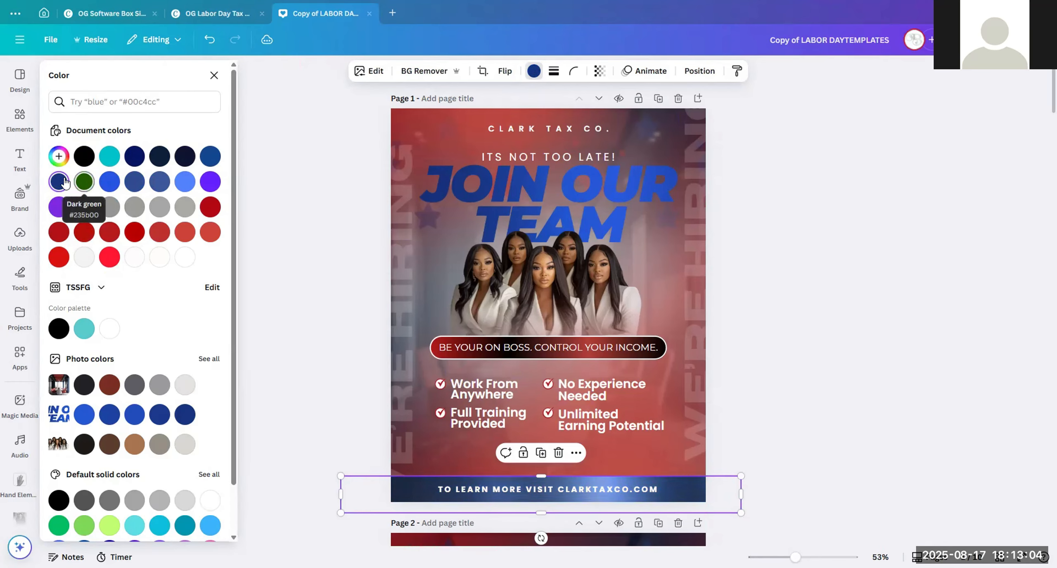
pyautogui.click(103, 183)
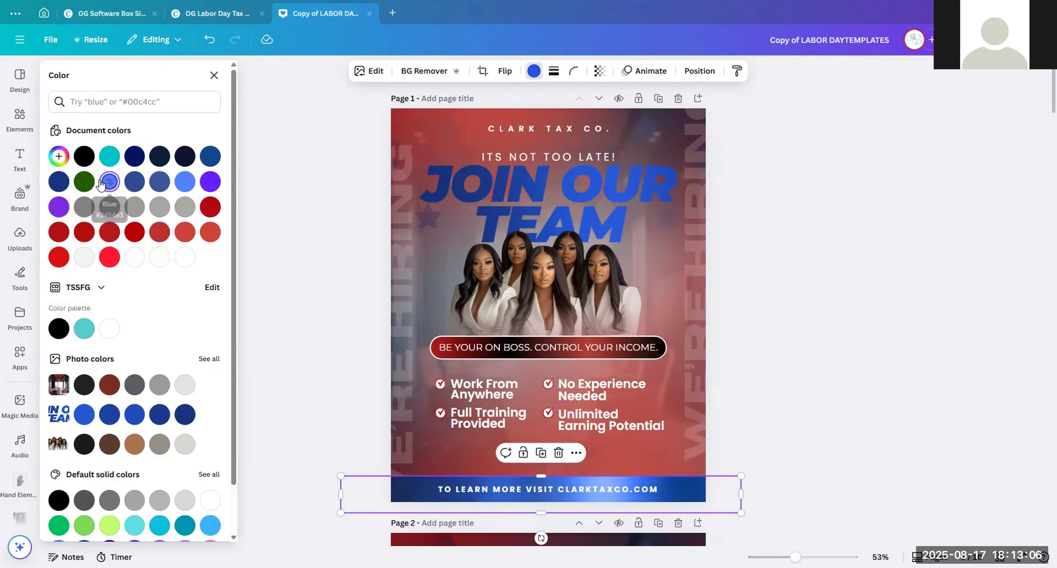
pyautogui.click(84, 157)
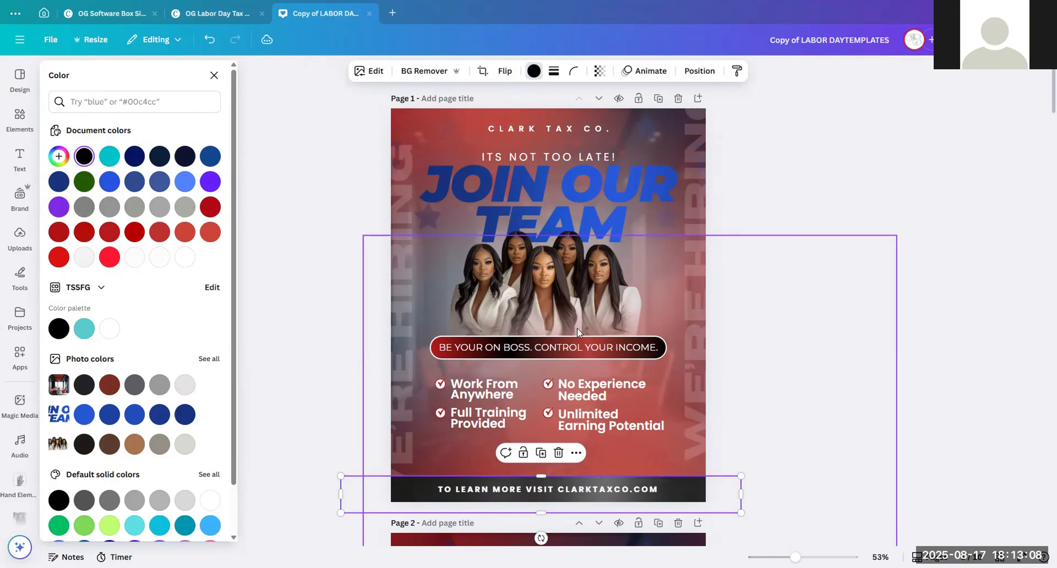
# Step: Try the "JOIN OUR TEAM" headline graphic on page 1 in black, and undo that recolouring
pyautogui.click(504, 178)
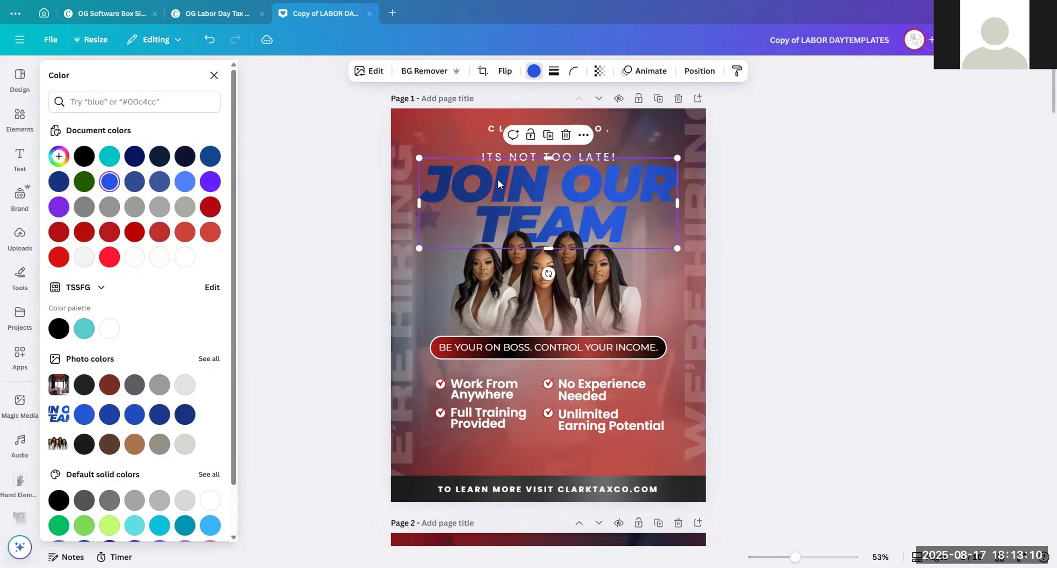
pyautogui.click(85, 156)
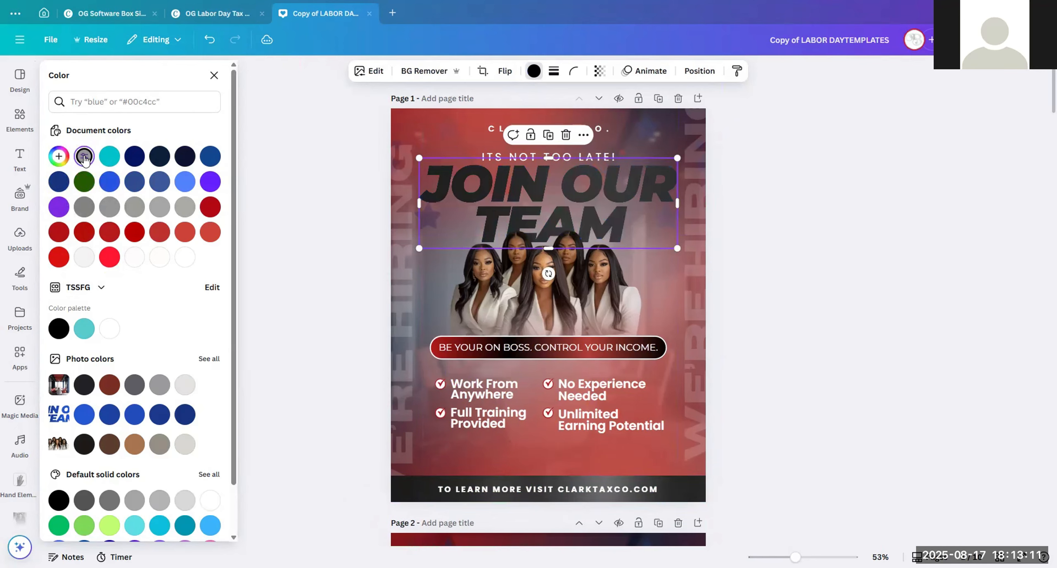
pyautogui.doubleClick(600, 190)
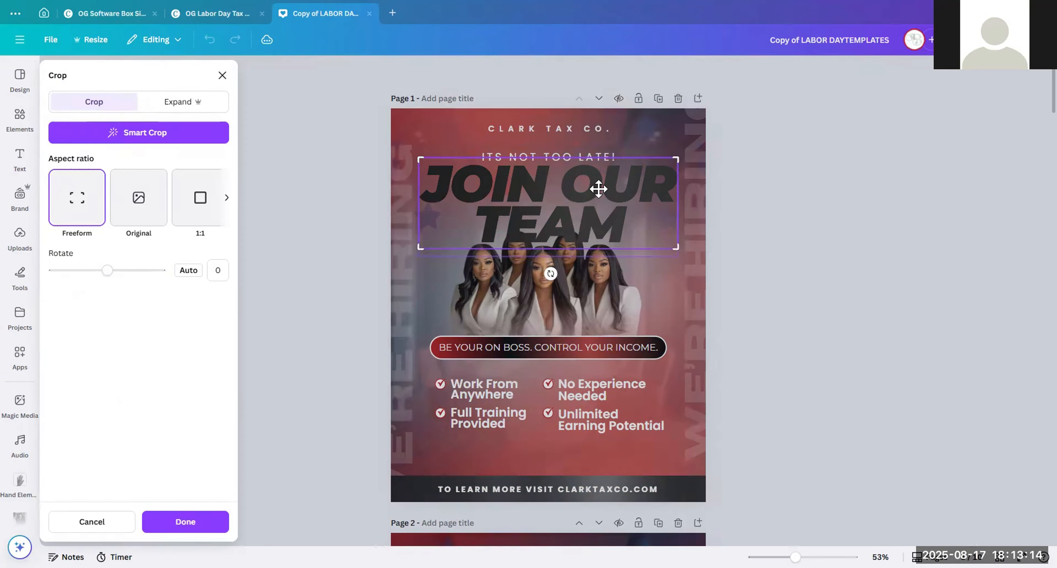
pyautogui.click(807, 194)
pyautogui.click(840, 186)
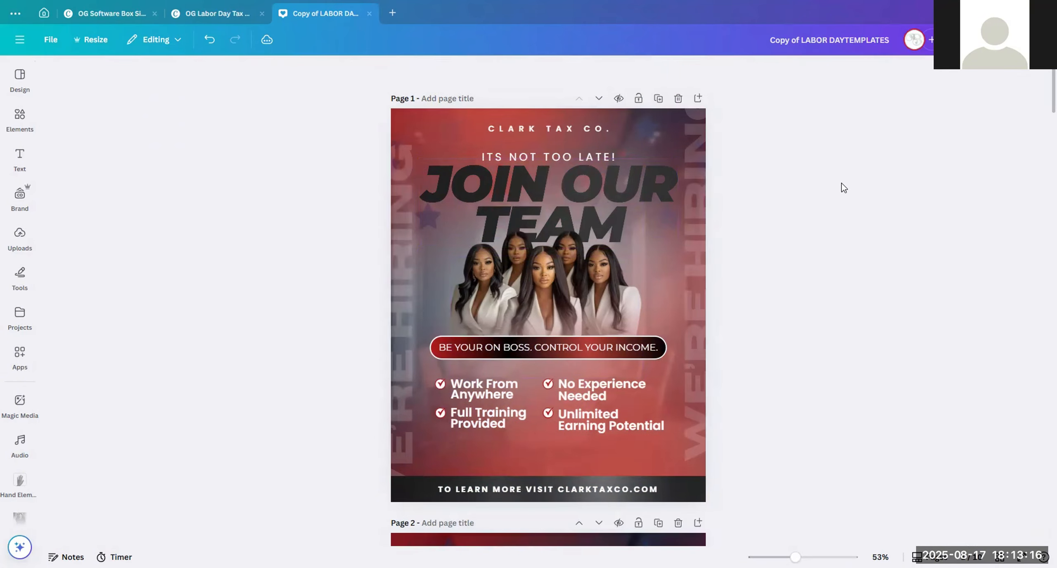
pyautogui.click(538, 188)
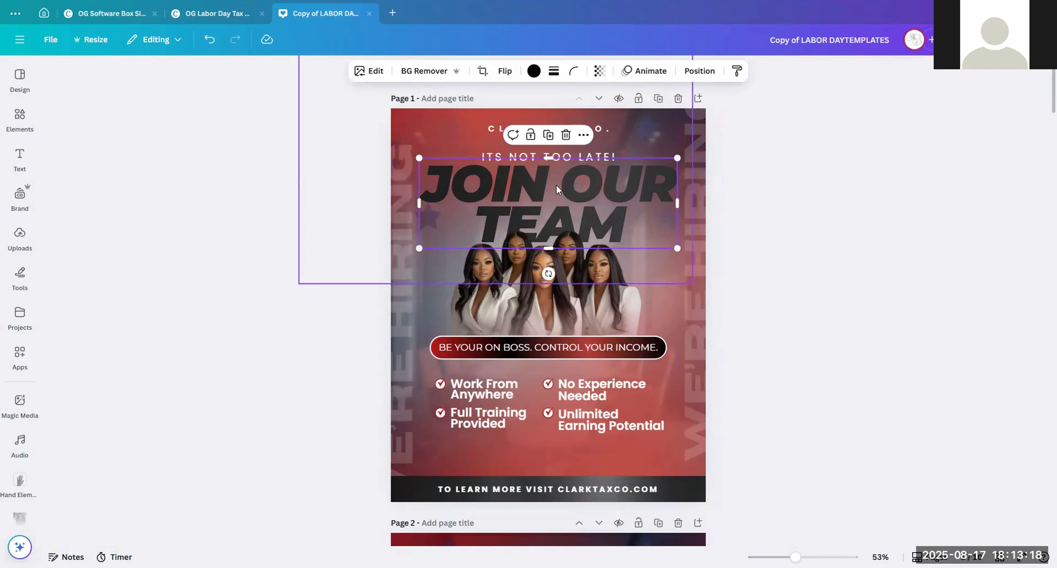
pyautogui.click(210, 40)
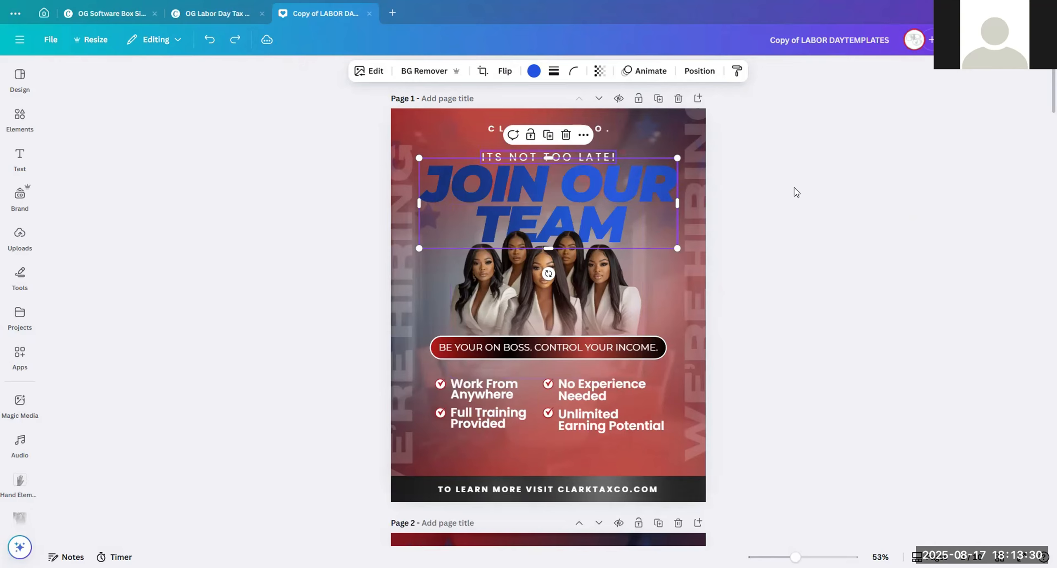
pyautogui.click(828, 213)
# Step: Duplicate the "No Experience Needed" text onto page 1's headline and replace its wording with "JOIN OUR TEAM" on two lines
pyautogui.click(606, 346)
pyautogui.click(587, 390)
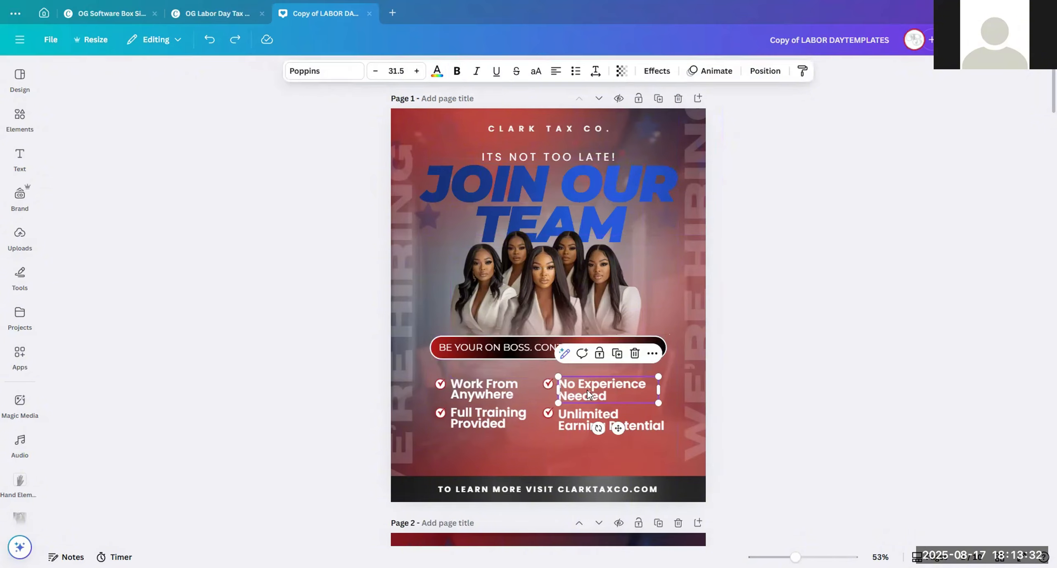
pyautogui.moveTo(586, 389); pyautogui.dragTo(571, 215)
pyautogui.click(557, 182)
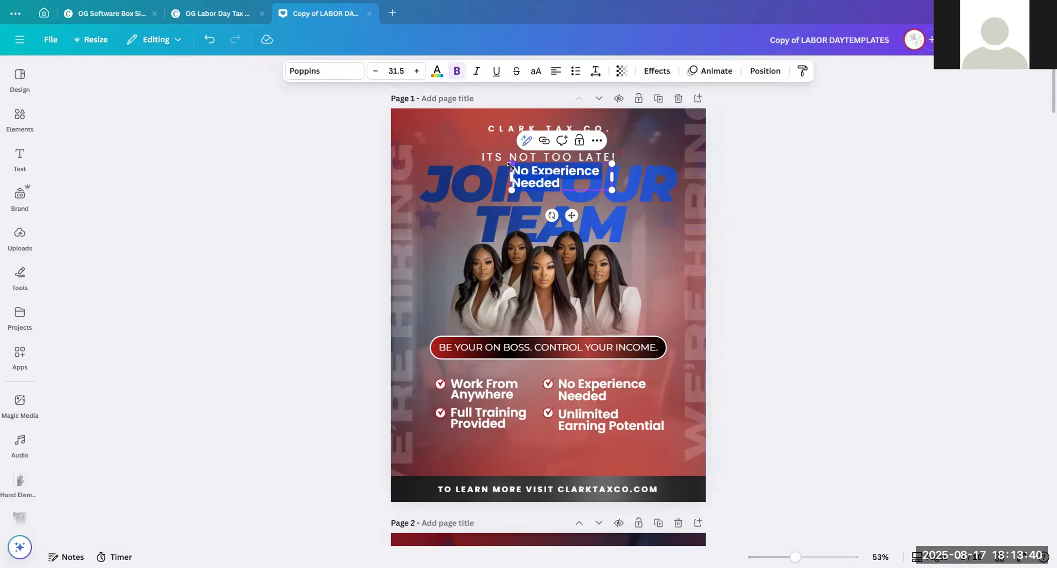
pyautogui.press('BackSpace')
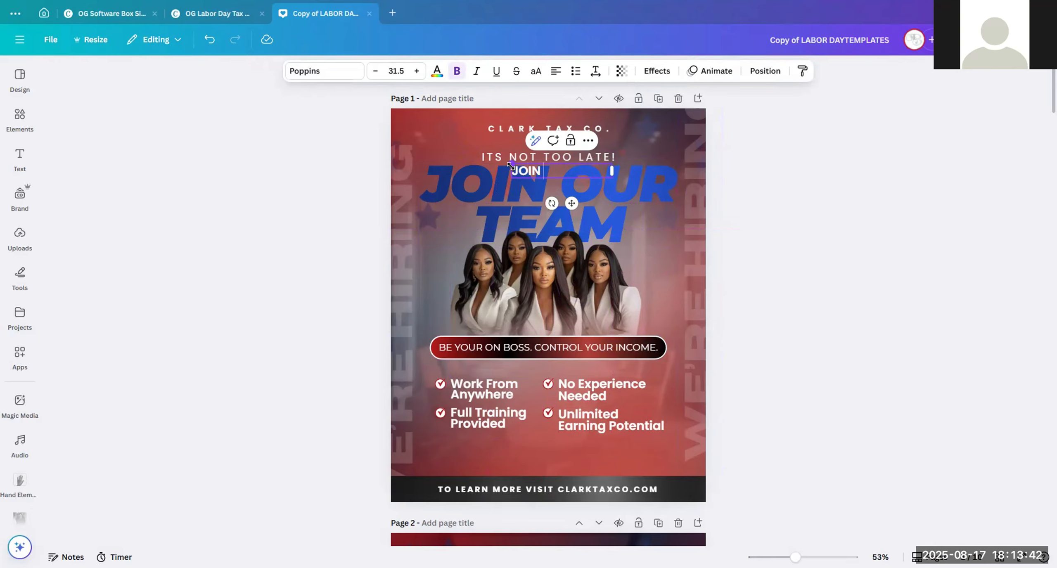
pyautogui.write('JOIN OUR')
pyautogui.press('Return')
pyautogui.write('TE')
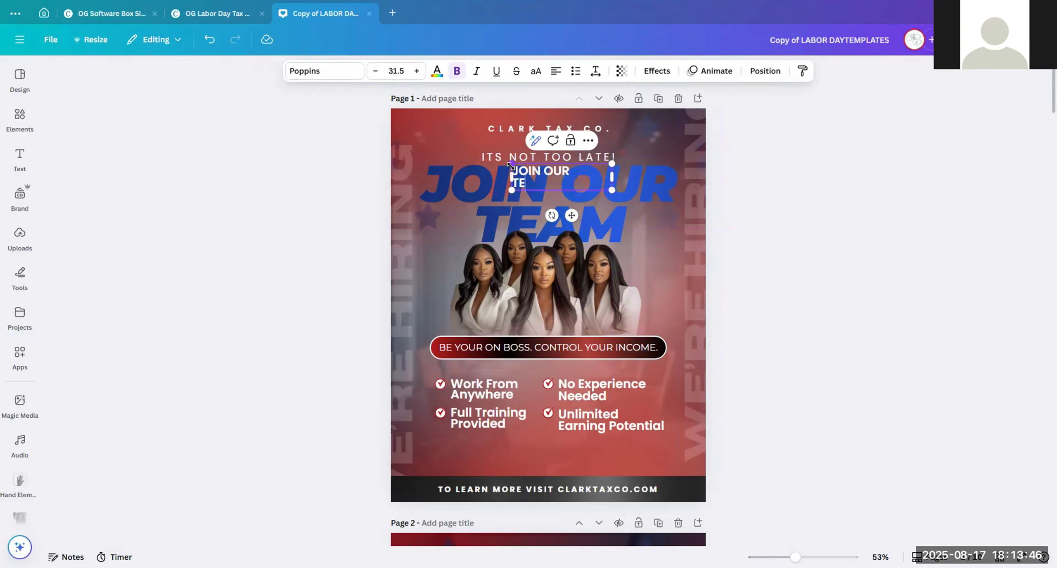
pyautogui.write('AM')
# Step: Set the small white "JOIN OUR TEAM" text in Poppins Bold with italics
pyautogui.moveTo(545, 186); pyautogui.dragTo(505, 167)
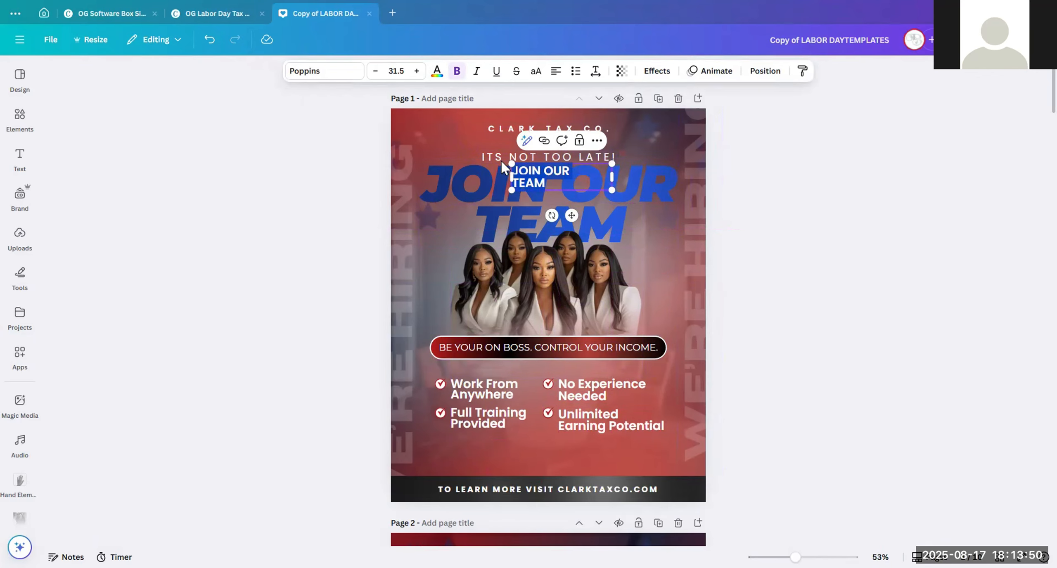
pyautogui.click(349, 74)
pyautogui.click(58, 423)
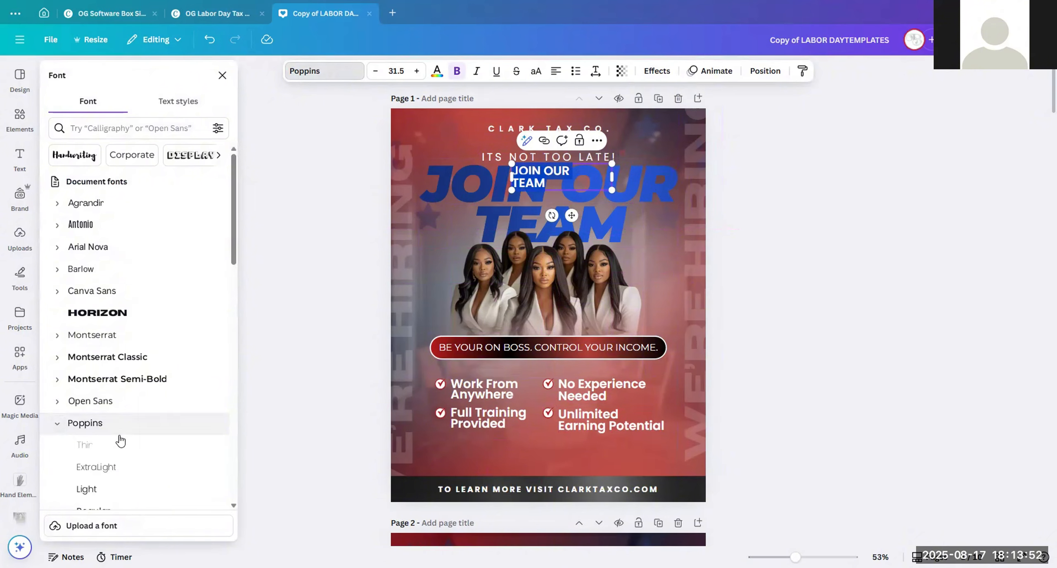
pyautogui.scroll(-5, 123, 421)
pyautogui.click(138, 357)
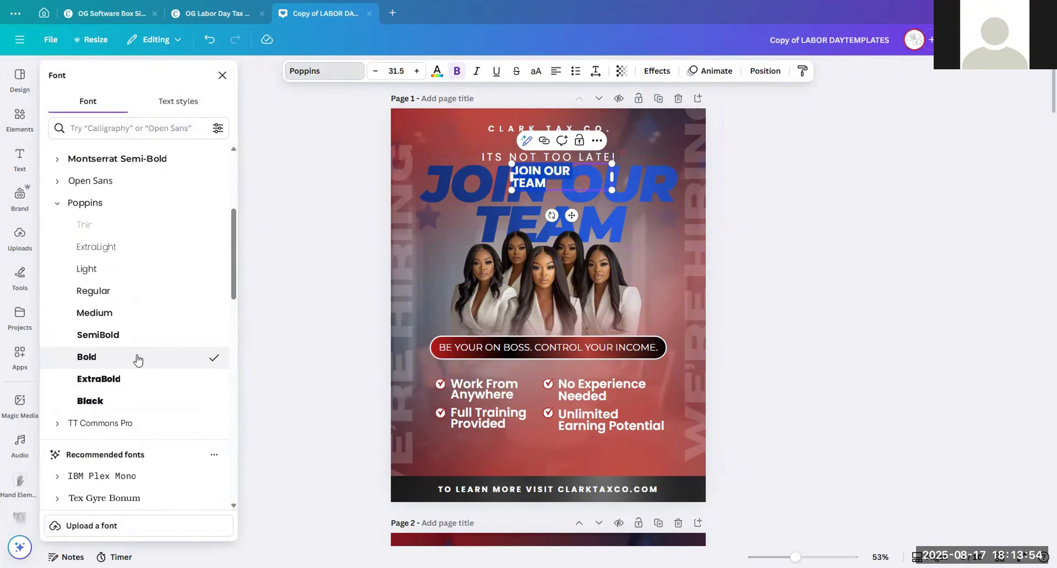
pyautogui.click(476, 70)
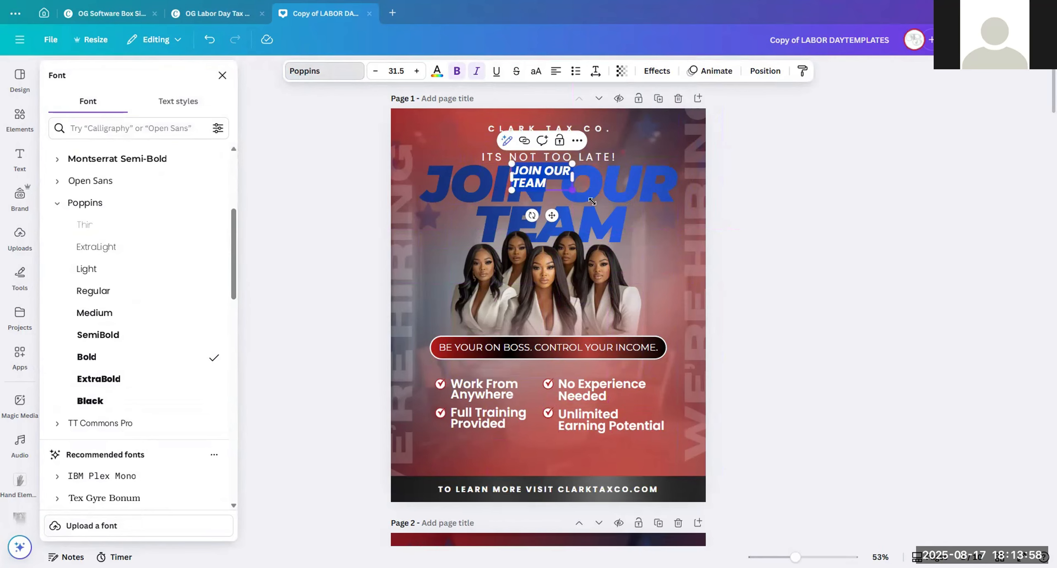
# Step: Enlarge the white "JOIN OUR TEAM" text to size 113 with centred lines, and place it over the blue headline graphic
pyautogui.moveTo(611, 190); pyautogui.dragTo(729, 259)
pyautogui.click(556, 71)
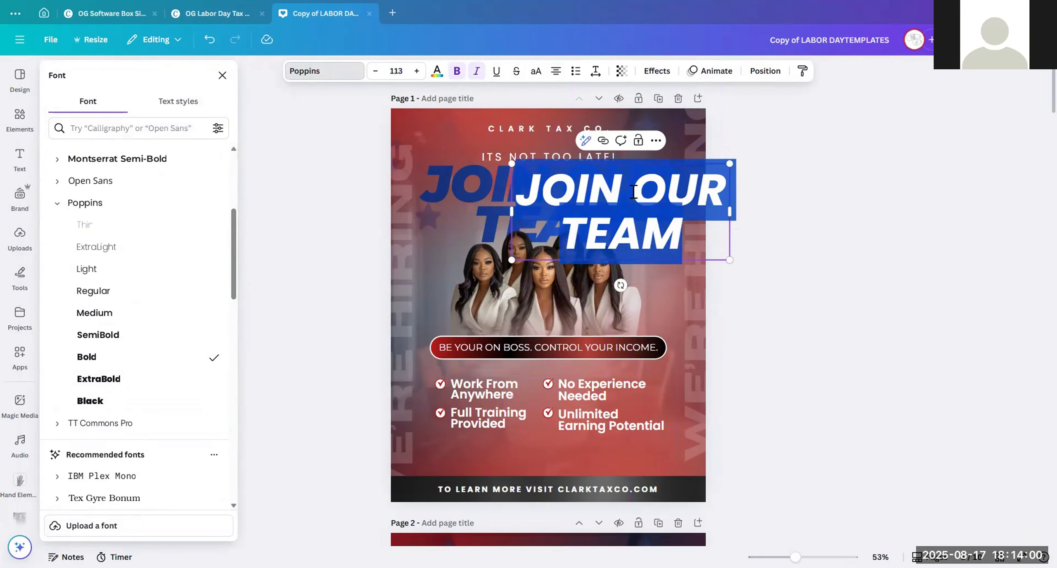
pyautogui.click(821, 207)
pyautogui.moveTo(597, 211); pyautogui.dragTo(511, 203)
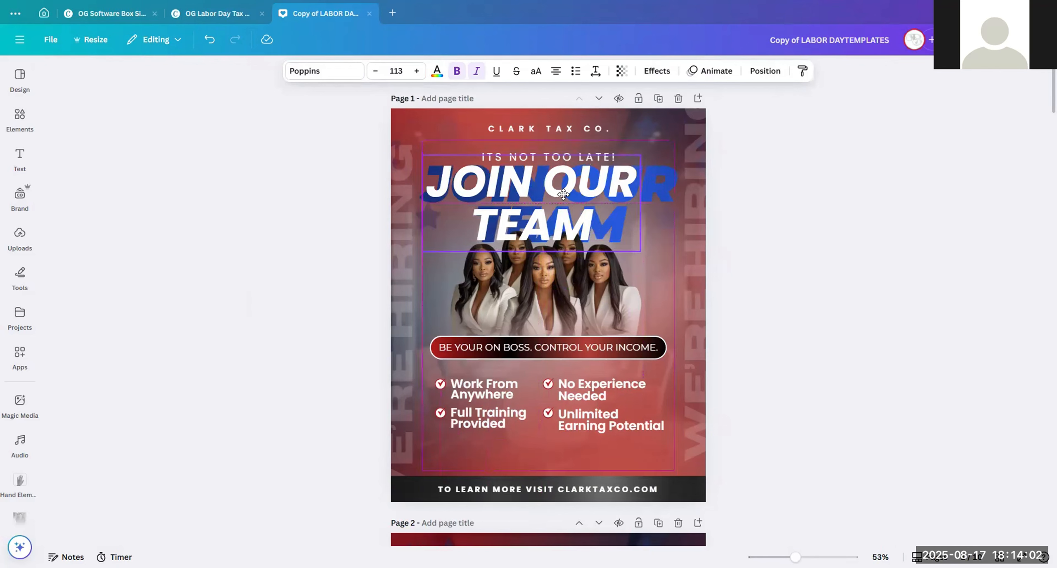
# Step: Try the Poppins Black and ExtraBold weights on the white "JOIN OUR TEAM" text
pyautogui.click(330, 74)
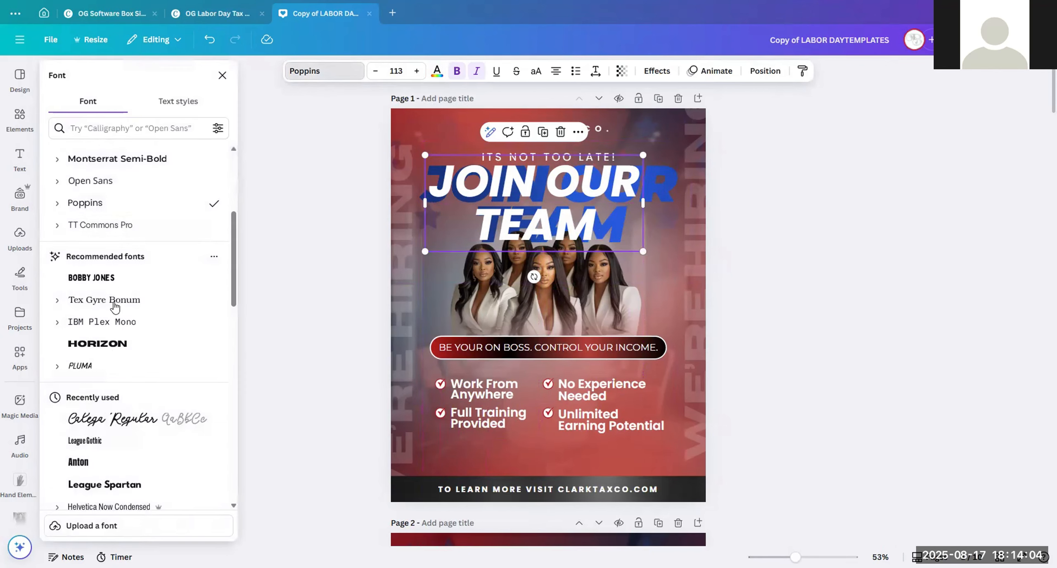
pyautogui.click(66, 425)
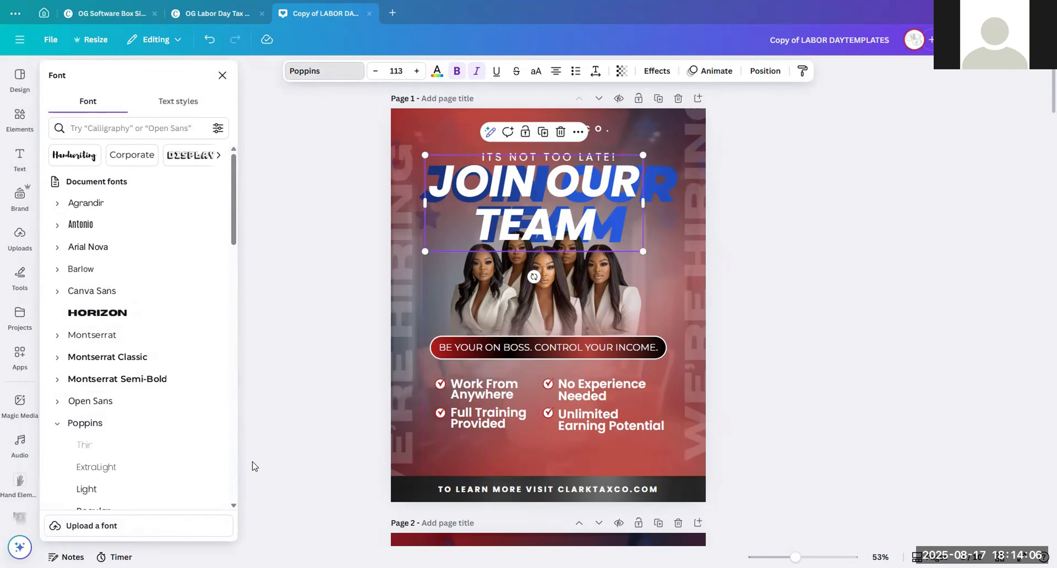
pyautogui.scroll(-4, 252, 465)
pyautogui.scroll(-3, 170, 447)
pyautogui.scroll(4, 248, 363)
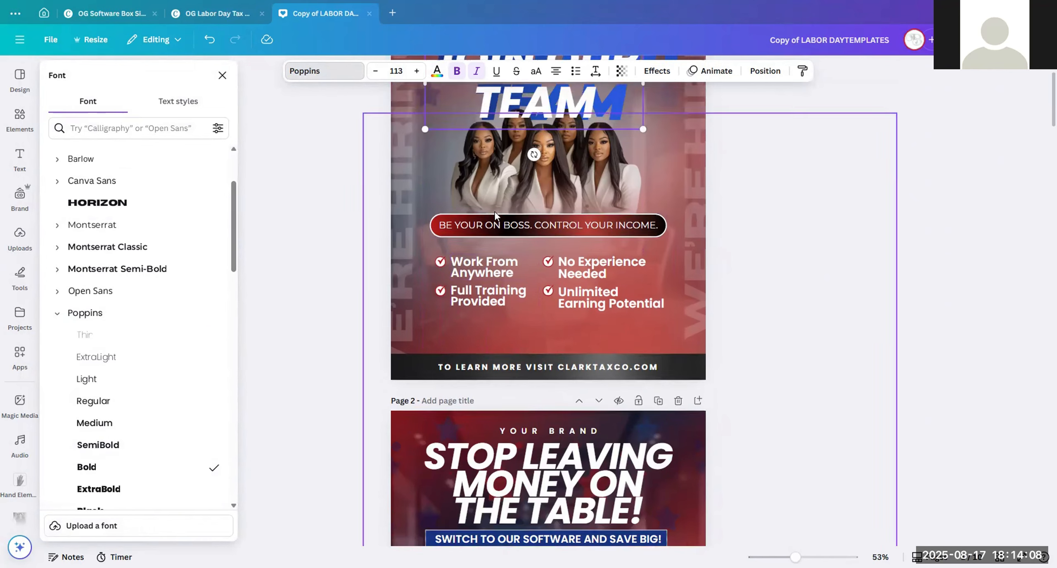
pyautogui.scroll(-1, 133, 470)
pyautogui.click(136, 459)
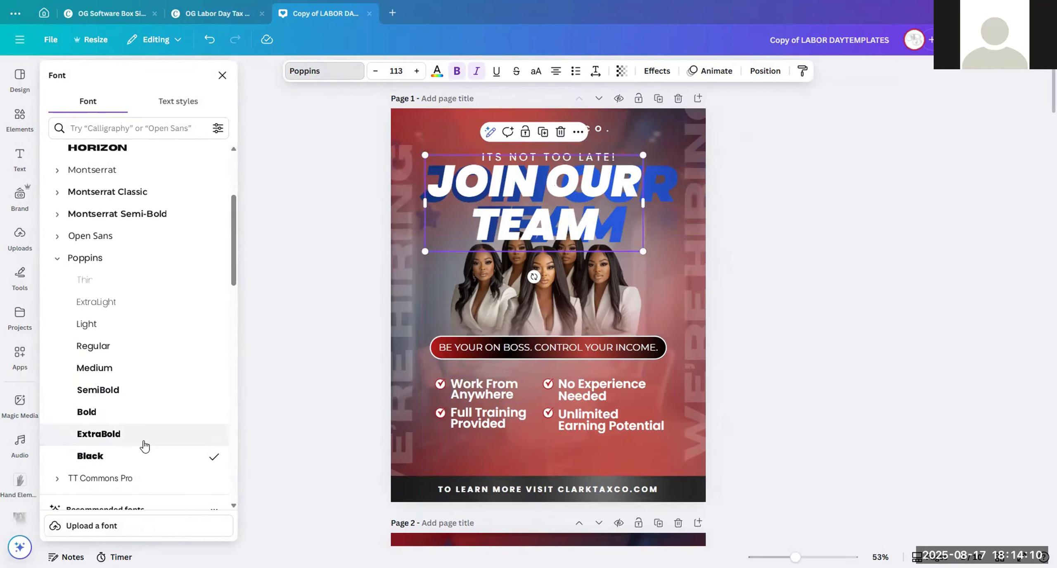
pyautogui.click(143, 439)
# Step: Delete the white "JOIN OUR TEAM" text lying over the blue headline graphic
pyautogui.click(561, 131)
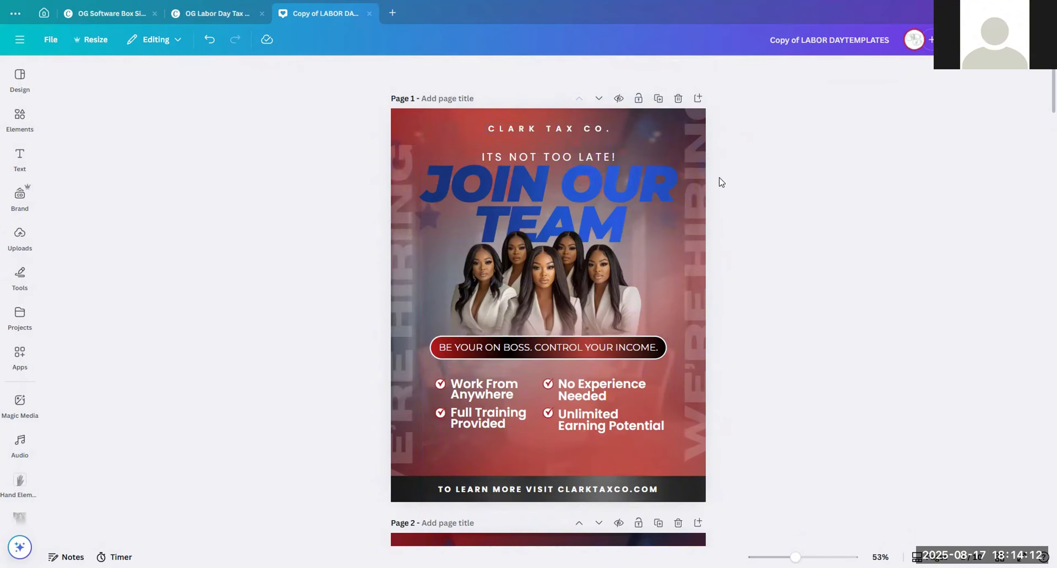
pyautogui.click(560, 128)
pyautogui.click(759, 153)
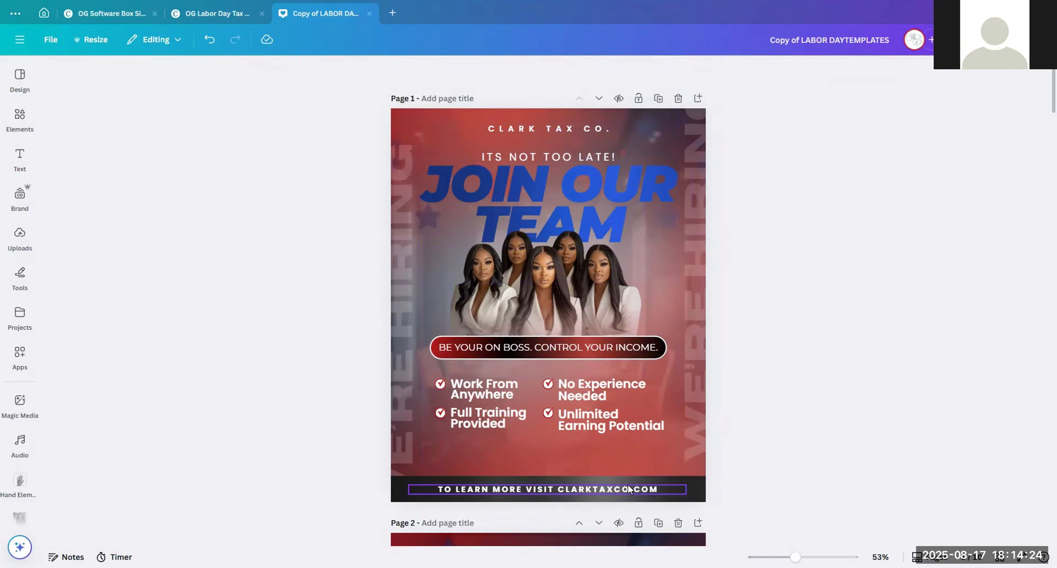
# Step: Recolour page 1's footer band bright blue to match the headline graphic
pyautogui.click(691, 485)
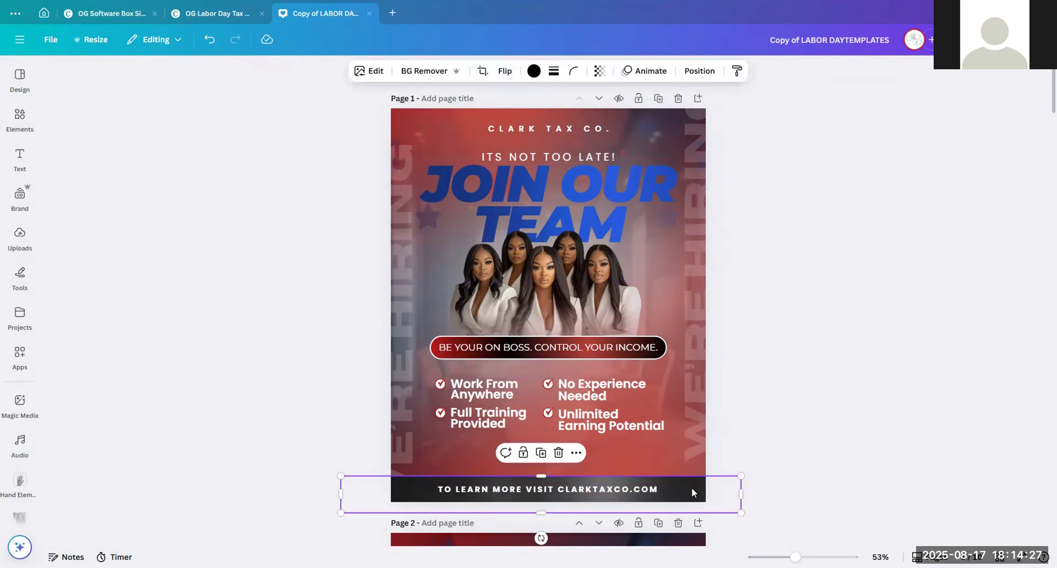
pyautogui.click(533, 71)
pyautogui.click(109, 181)
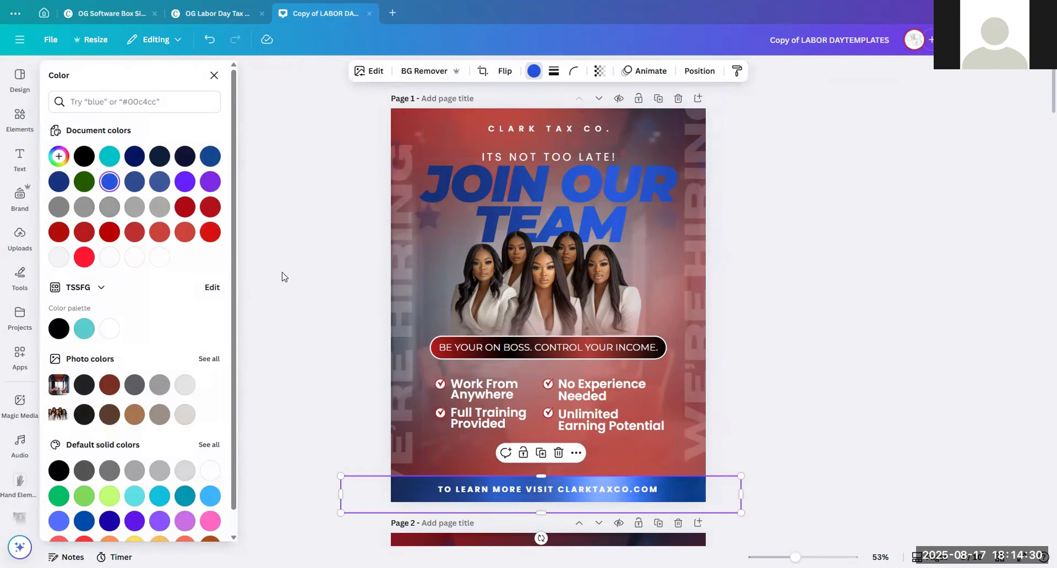
pyautogui.press('Escape')
pyautogui.press('Escape')
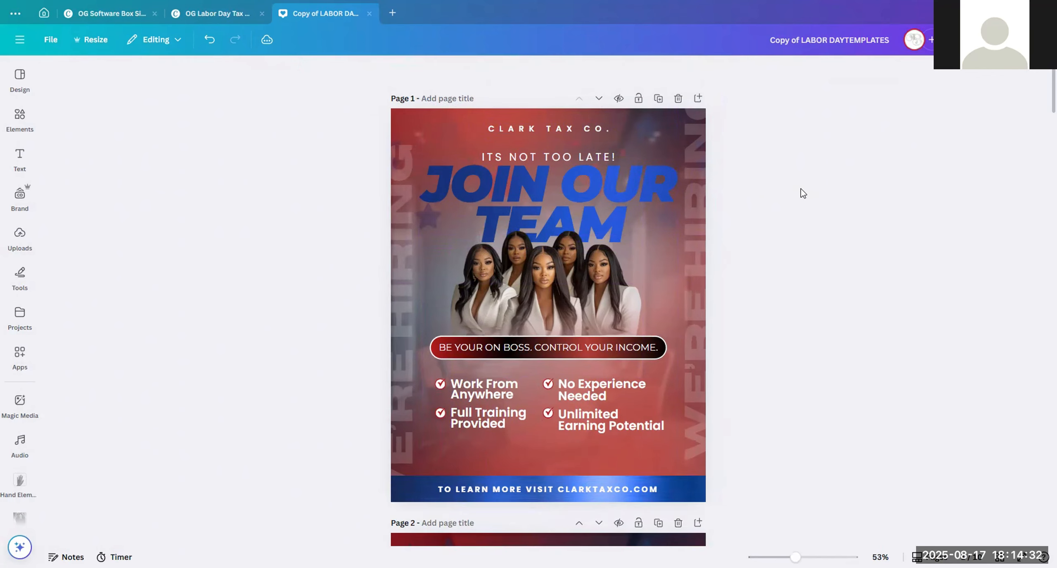
# Step: Add the uploaded photo of the woman in the burgundy suit with its background removed, on the right side of page 1's flyer
pyautogui.click(573, 239)
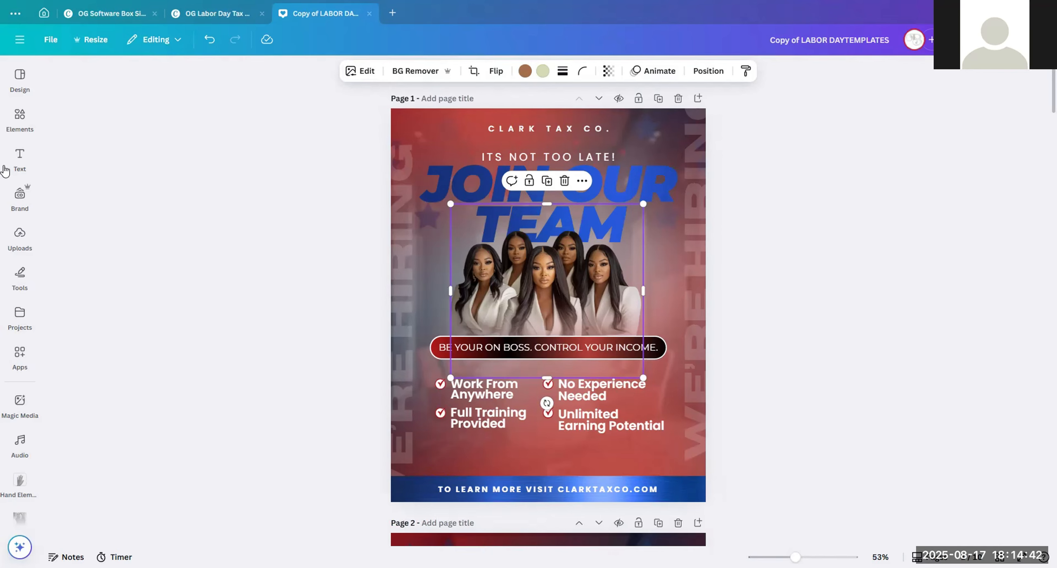
pyautogui.click(18, 239)
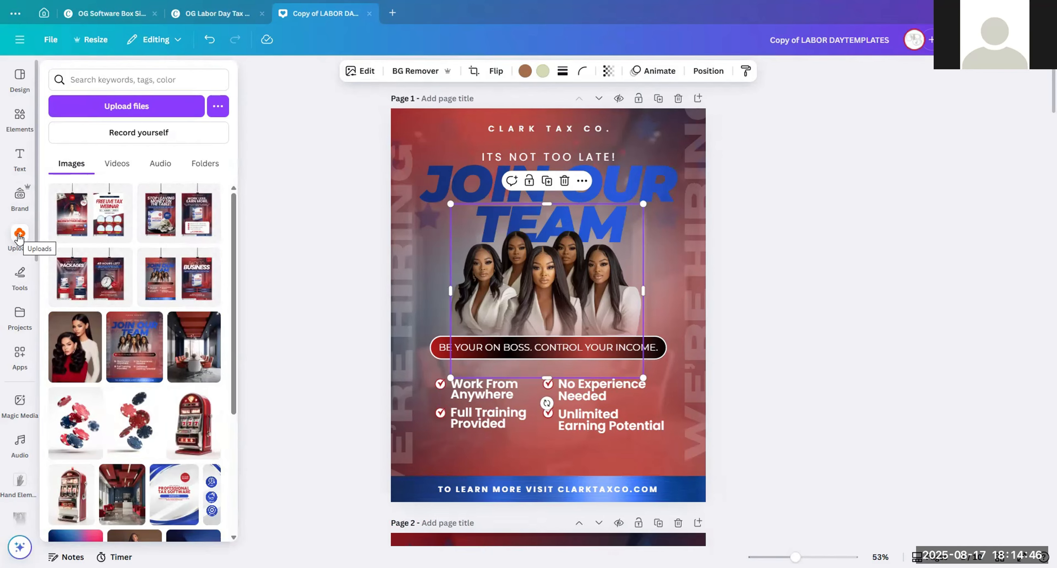
pyautogui.scroll(-3, 134, 364)
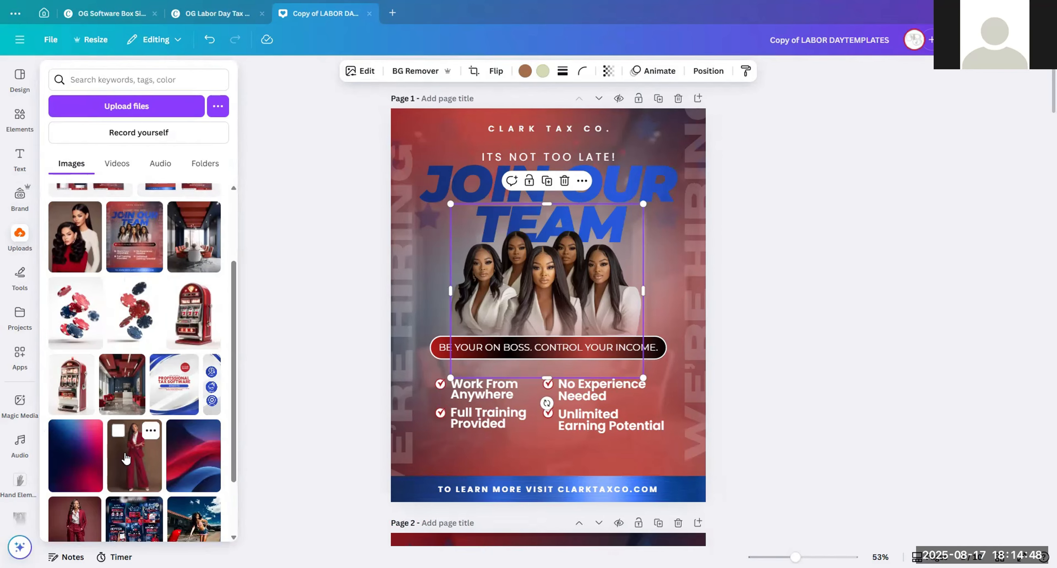
pyautogui.click(138, 464)
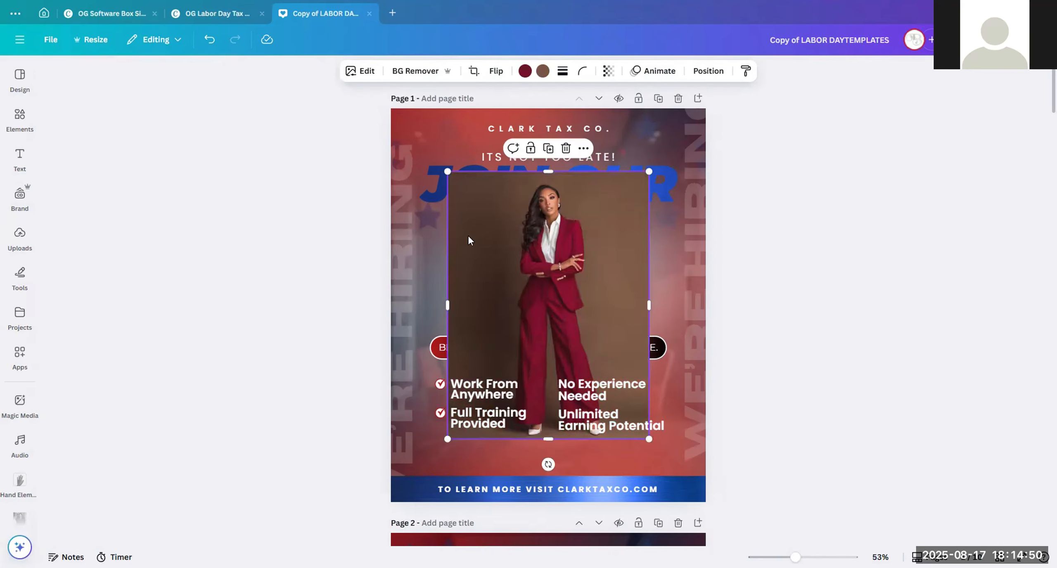
pyautogui.click(406, 71)
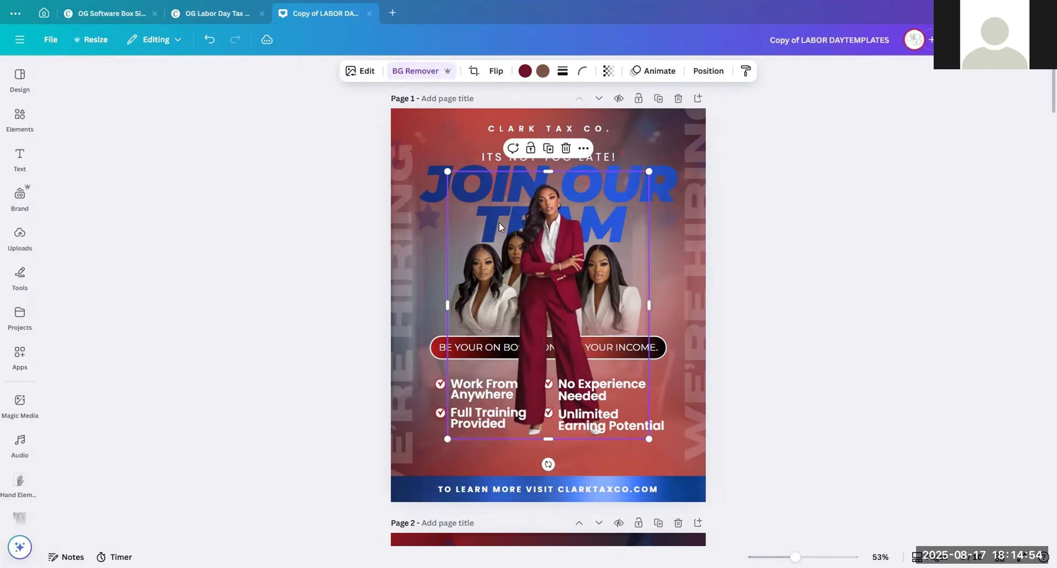
pyautogui.moveTo(603, 243); pyautogui.dragTo(715, 247)
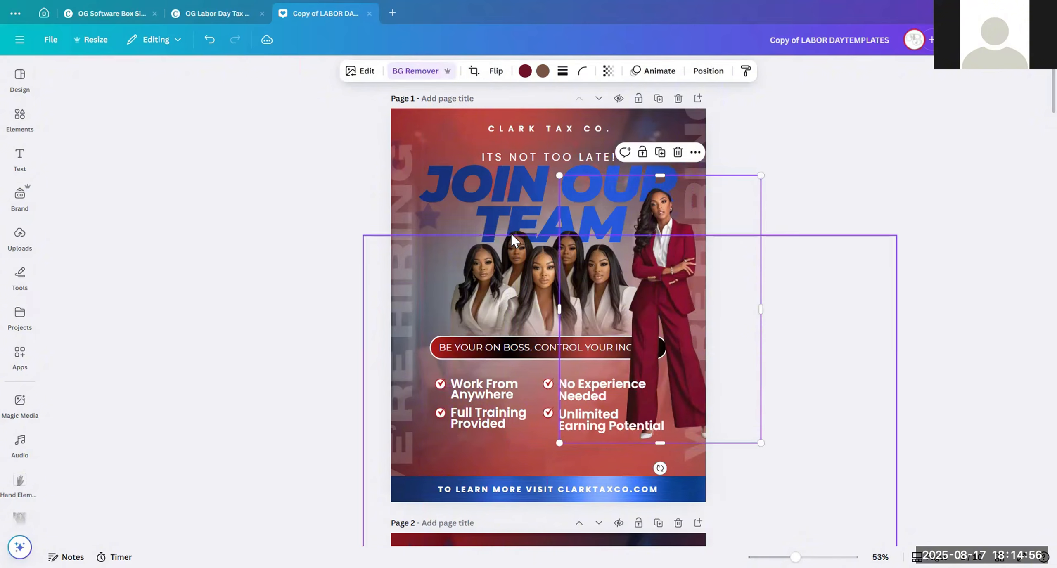
# Step: Examine page 1's layer order to find where the group photo sits relative to the "JOIN OUR TEAM" headline graphic
pyautogui.click(530, 248)
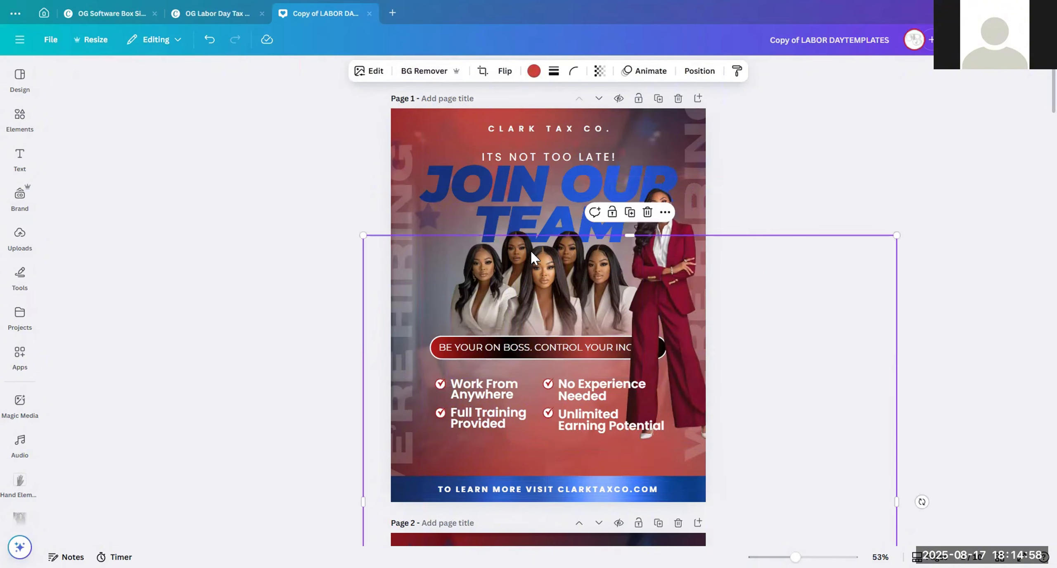
pyautogui.click(523, 222)
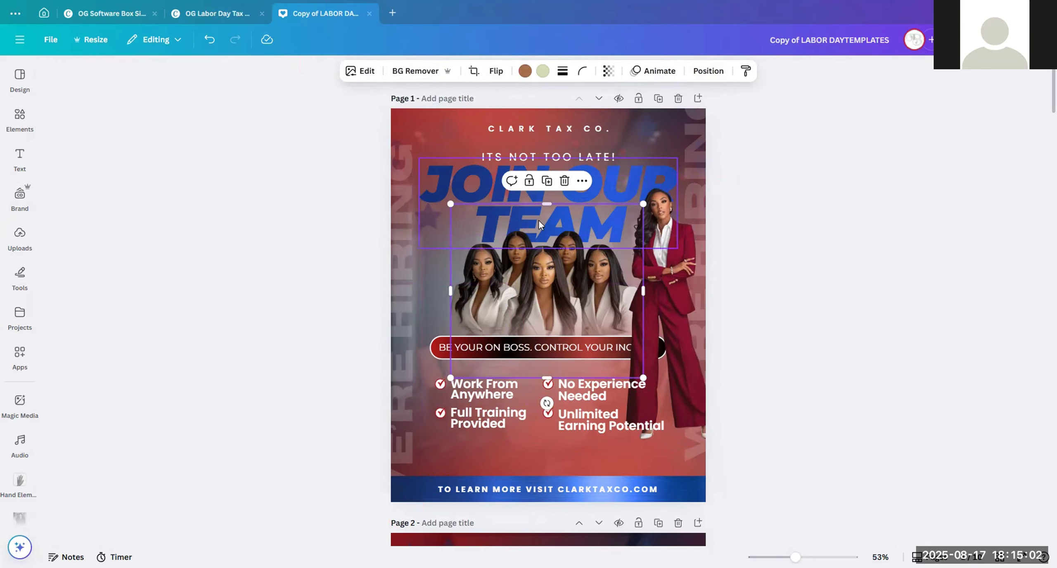
pyautogui.click(708, 71)
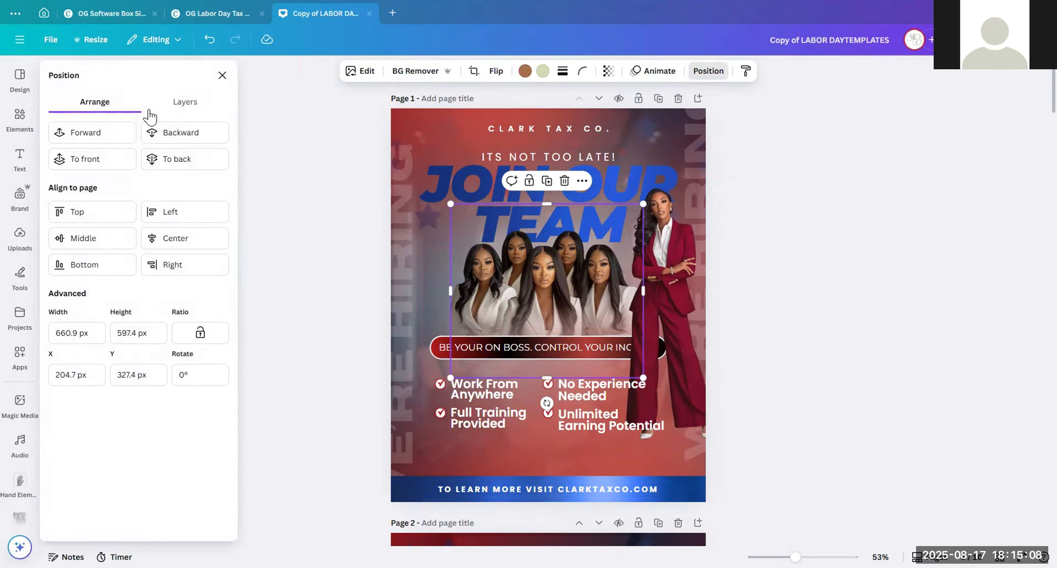
pyautogui.click(181, 104)
pyautogui.scroll(-3, 124, 289)
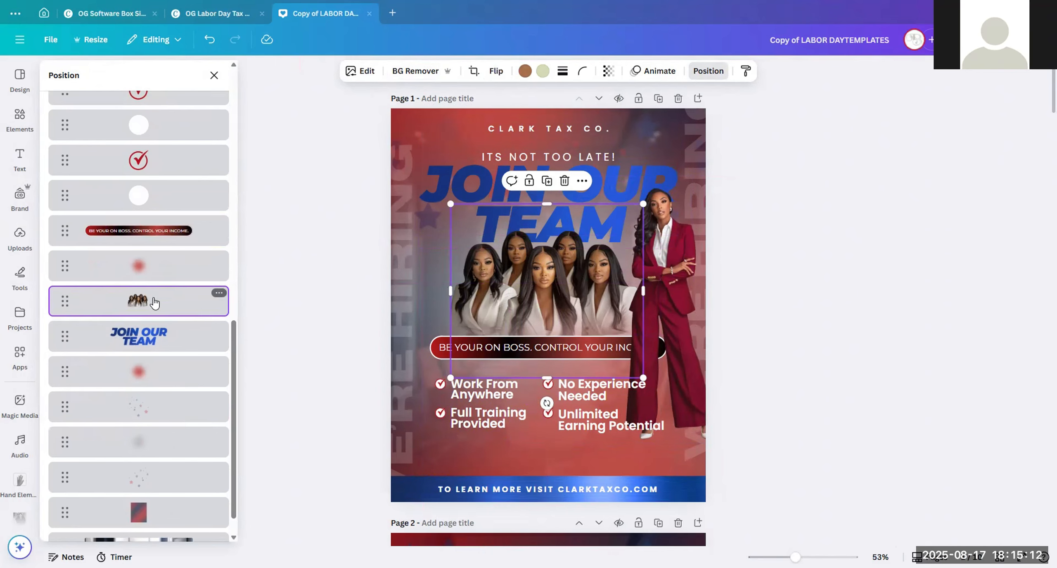
pyautogui.click(467, 180)
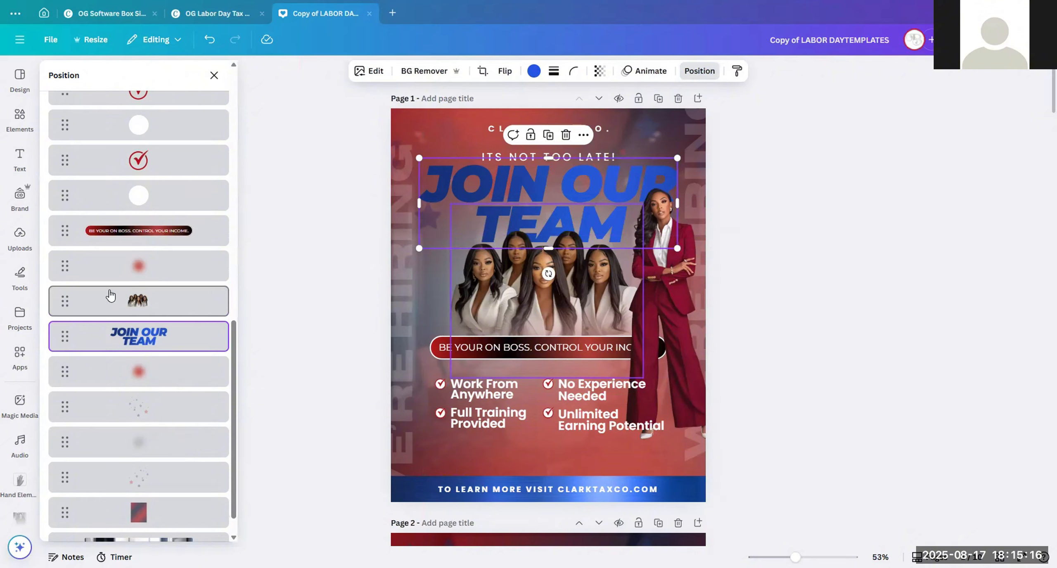
pyautogui.scroll(10, 145, 276)
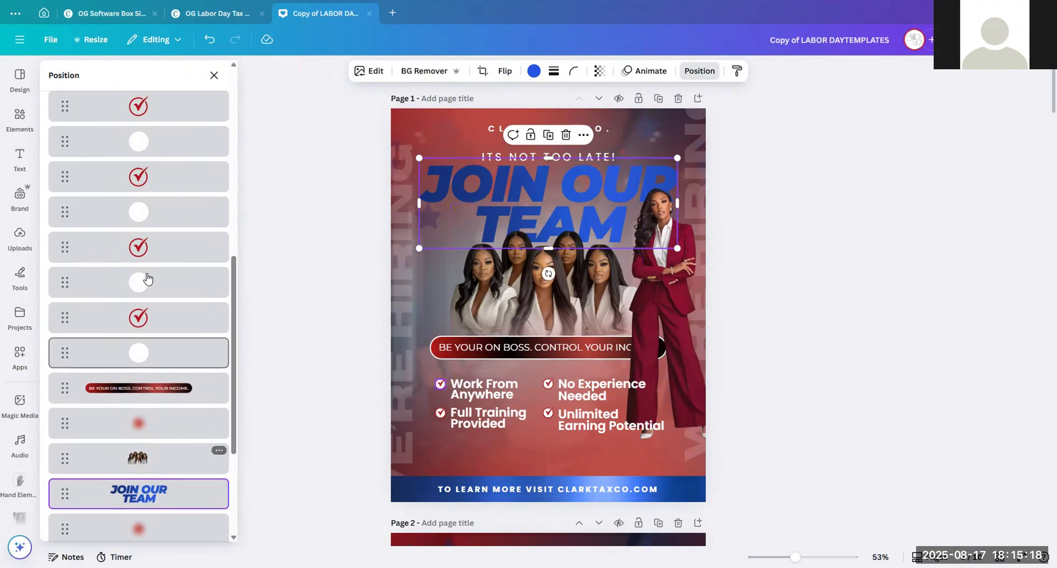
pyautogui.scroll(2, 137, 281)
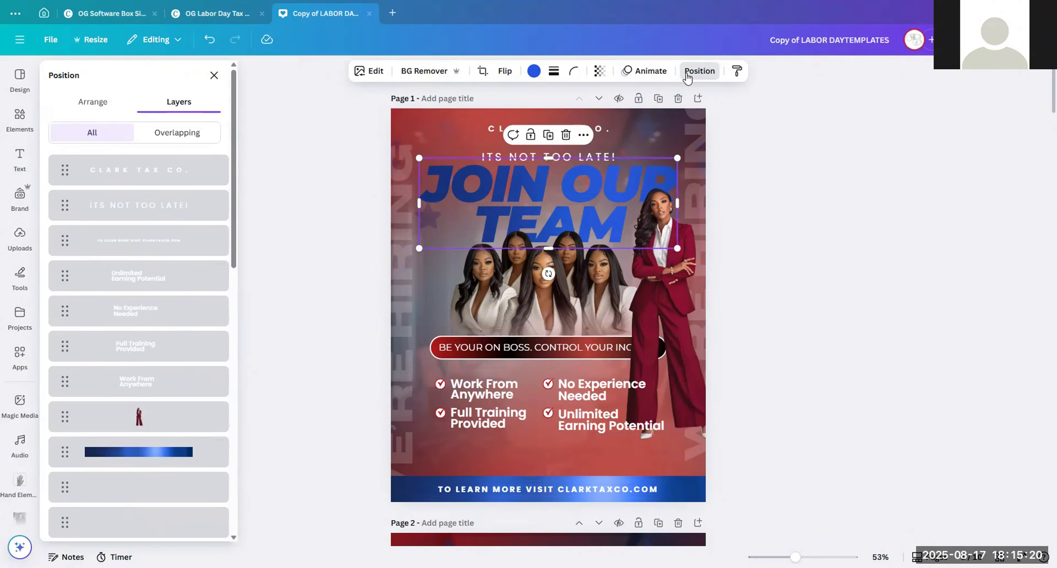
pyautogui.click(93, 107)
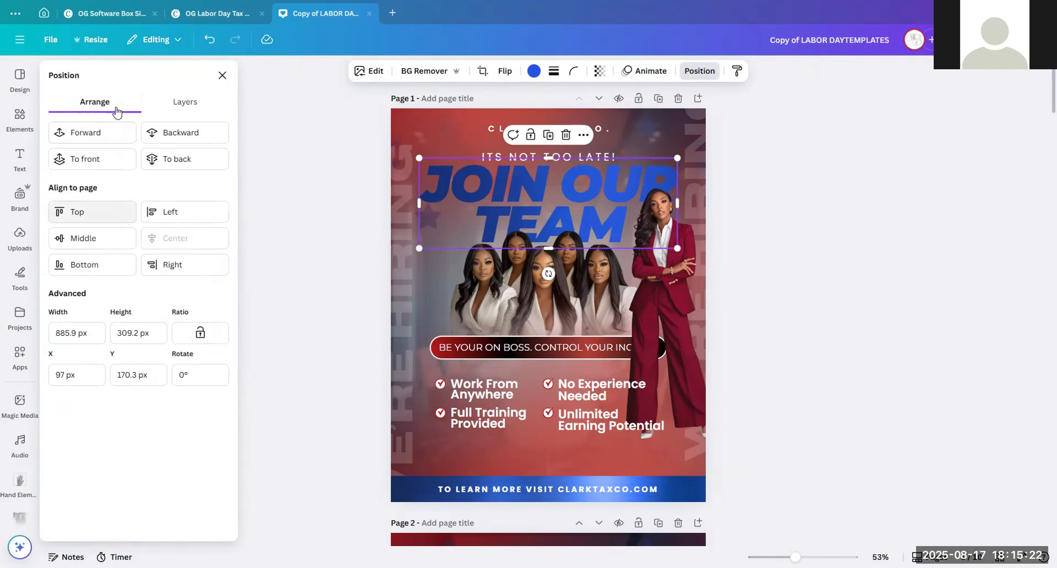
# Step: Delete the group photo of the five women in white blazers from page 1's flyer
pyautogui.click(184, 102)
pyautogui.scroll(-5, 167, 264)
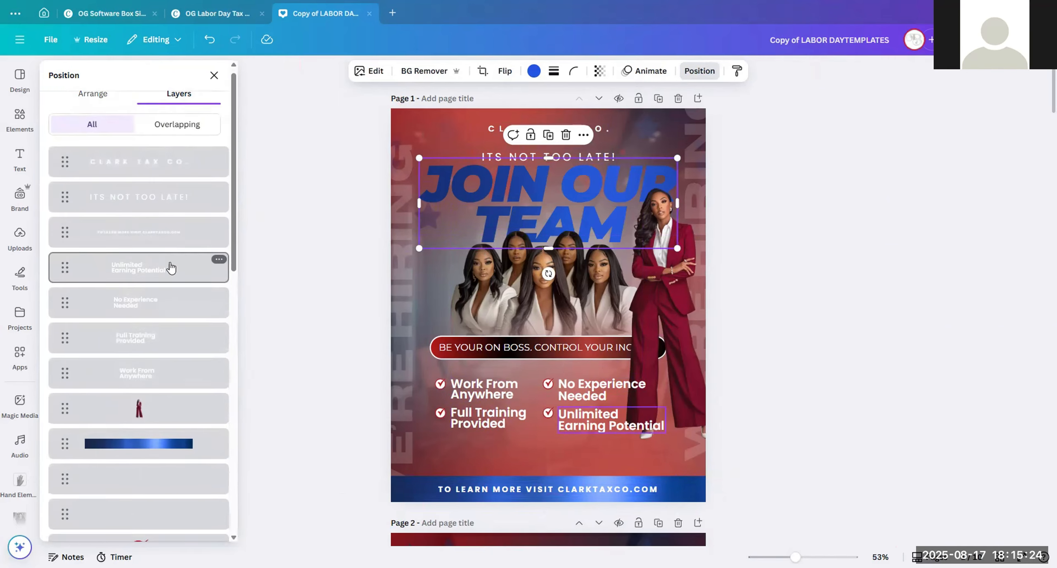
pyautogui.scroll(-8, 174, 274)
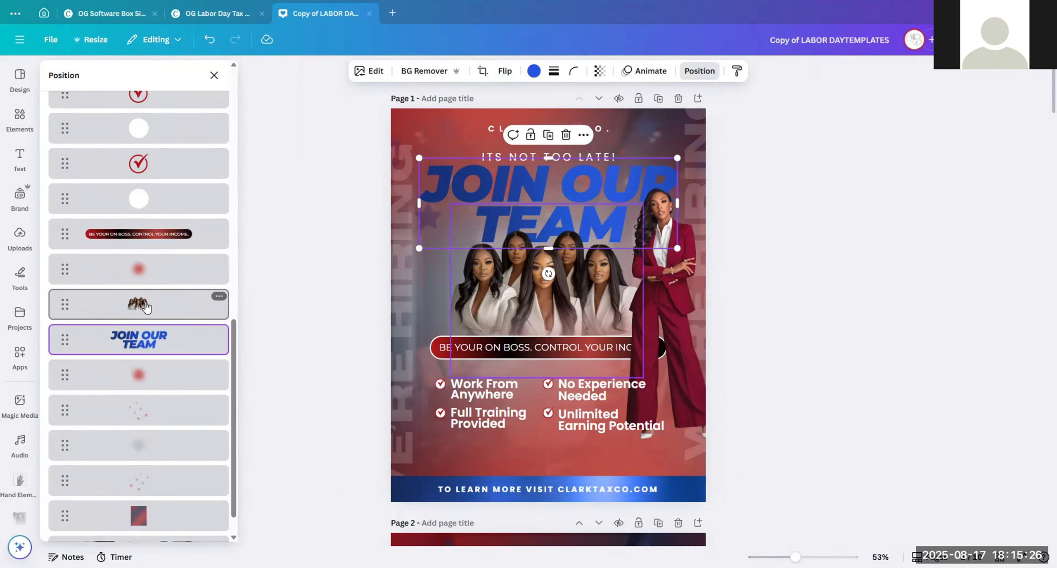
pyautogui.click(146, 307)
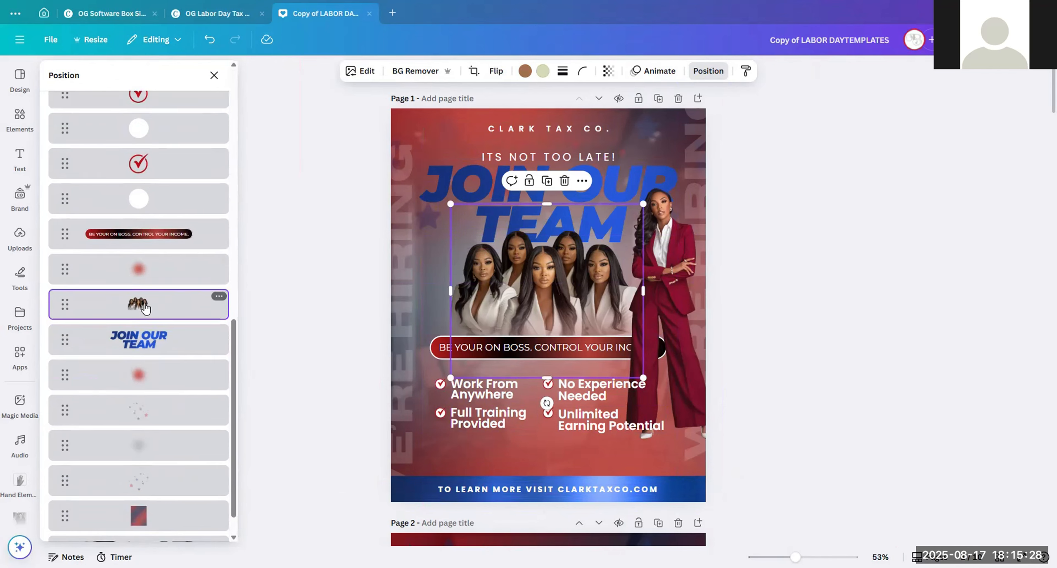
pyautogui.click(564, 180)
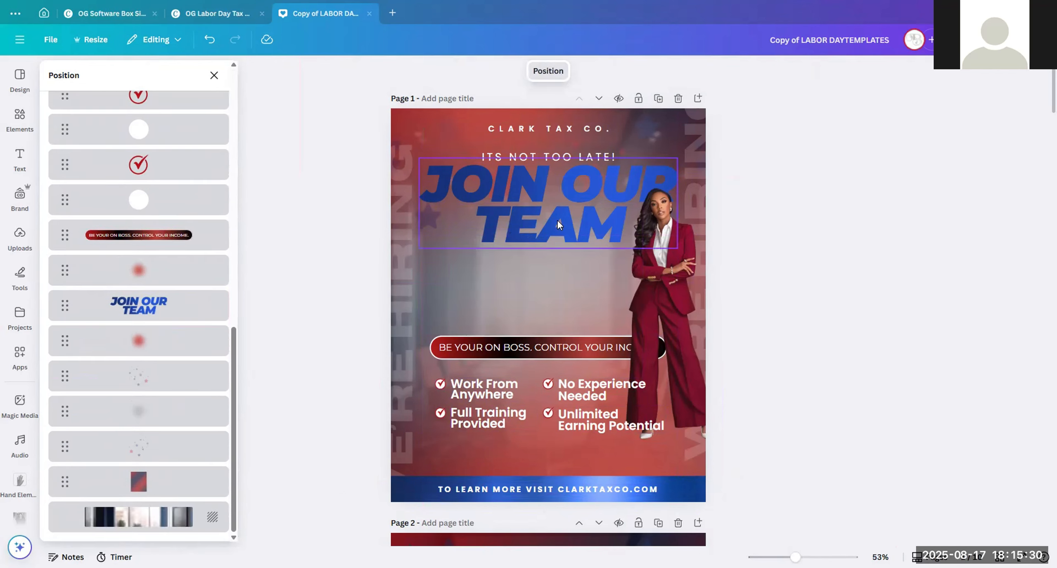
# Step: Move the photo of the woman in the burgundy suit to mid-flyer and crop it to her upper body, about 366 px wide
pyautogui.moveTo(680, 247); pyautogui.dragTo(561, 243)
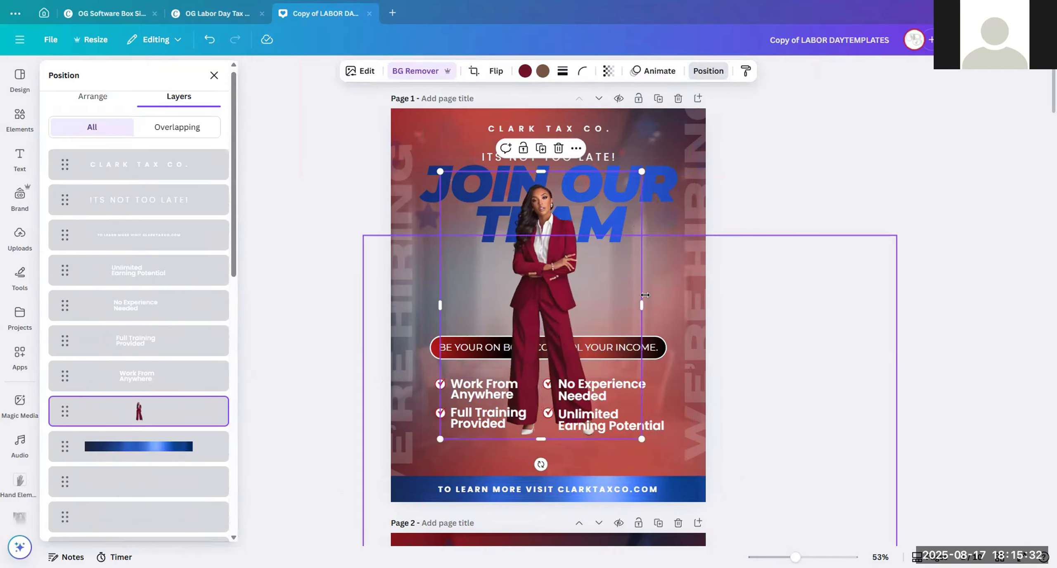
pyautogui.moveTo(608, 296); pyautogui.dragTo(602, 296)
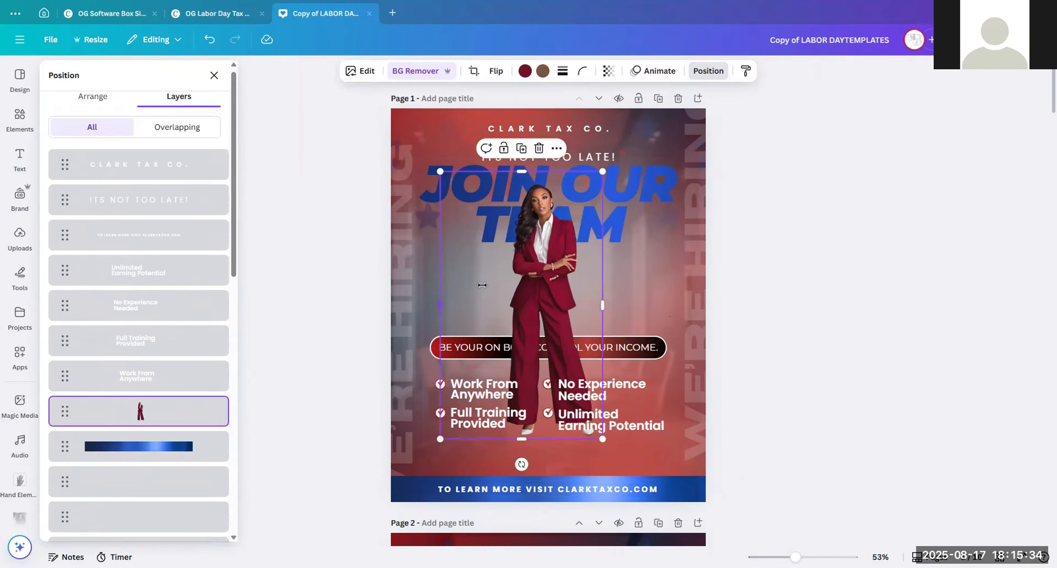
pyautogui.moveTo(482, 285); pyautogui.dragTo(496, 285)
pyautogui.moveTo(543, 422); pyautogui.dragTo(547, 305)
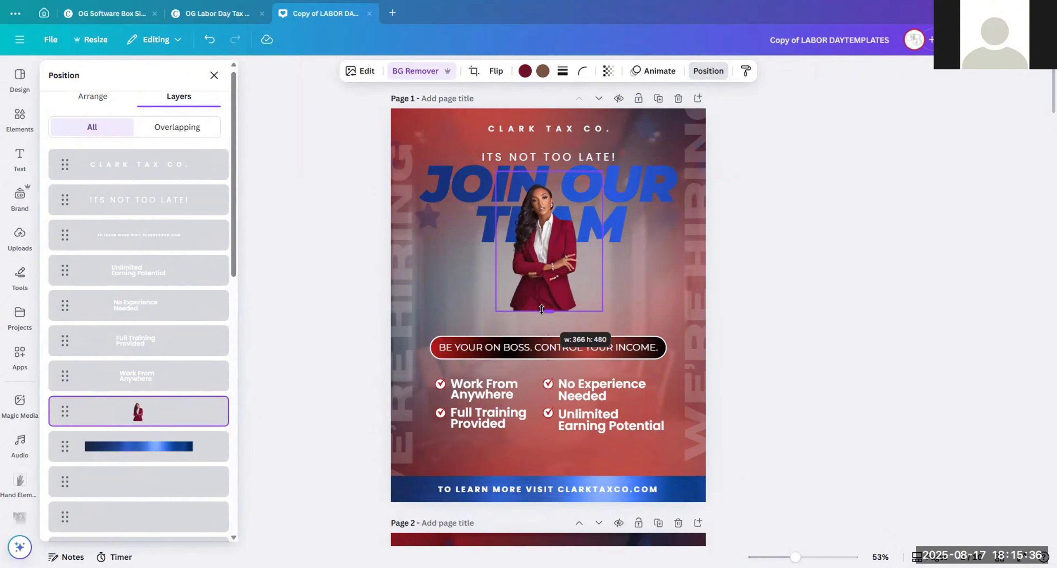
pyautogui.moveTo(551, 181); pyautogui.dragTo(551, 180)
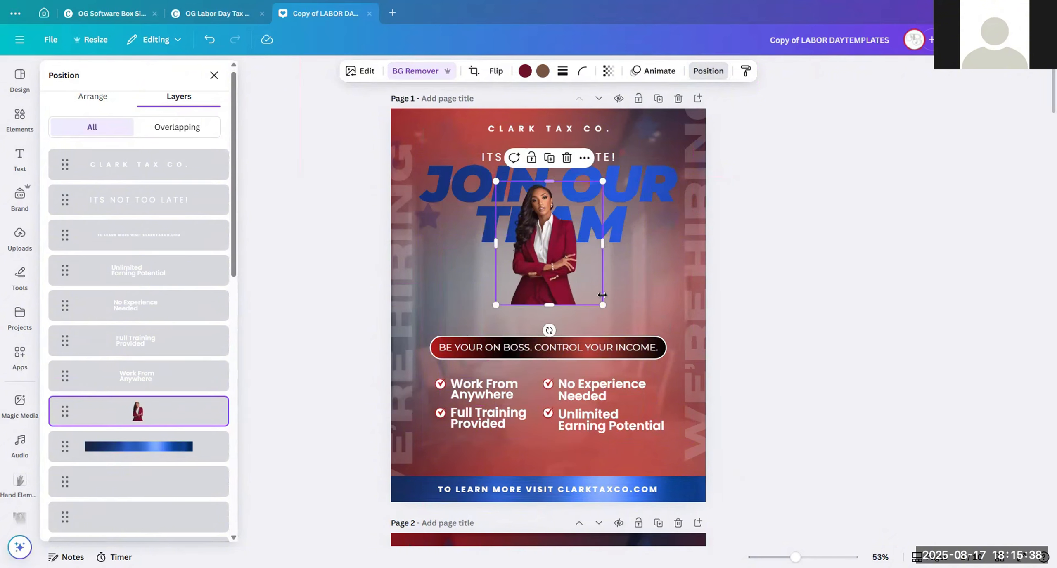
# Step: Enlarge the cropped photo, trim its frame to about 377 × 448 px and place it overlapping the middle of the tagline banner
pyautogui.moveTo(600, 305); pyautogui.dragTo(702, 418)
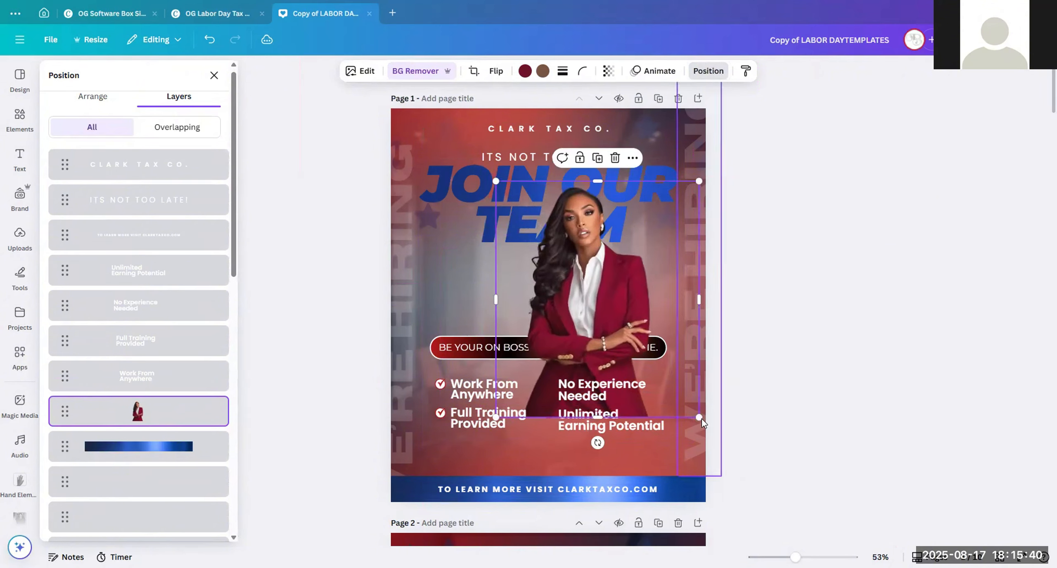
pyautogui.moveTo(641, 366); pyautogui.dragTo(641, 329)
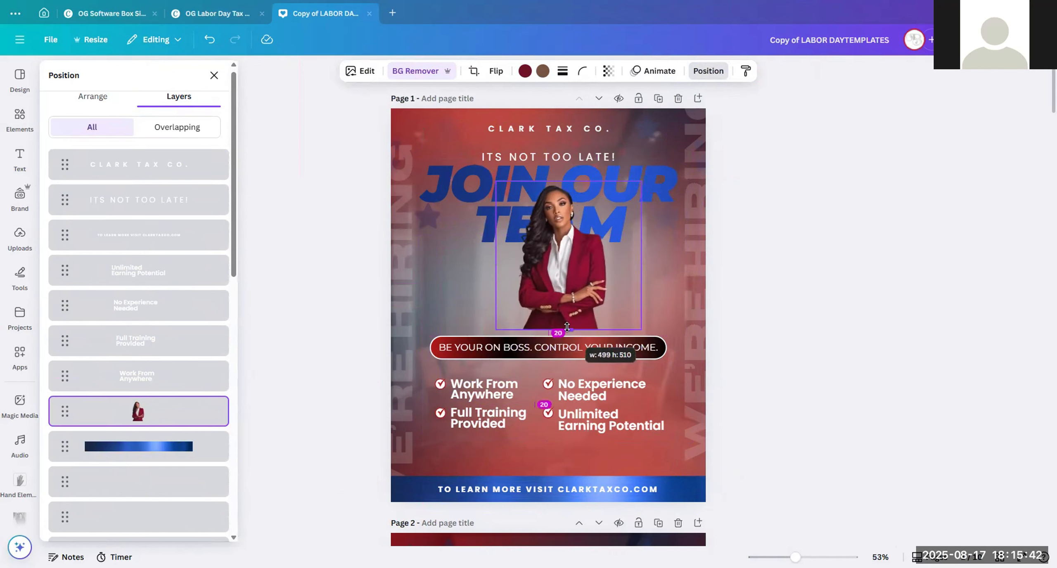
pyautogui.moveTo(591, 273); pyautogui.dragTo(617, 274)
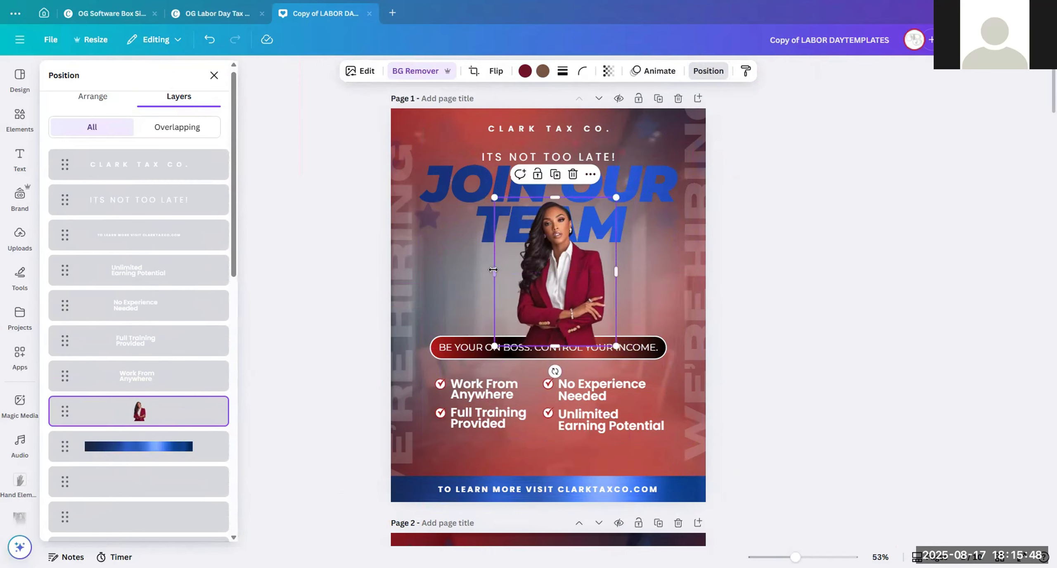
pyautogui.moveTo(494, 272); pyautogui.dragTo(509, 270)
pyautogui.moveTo(538, 235); pyautogui.dragTo(545, 266)
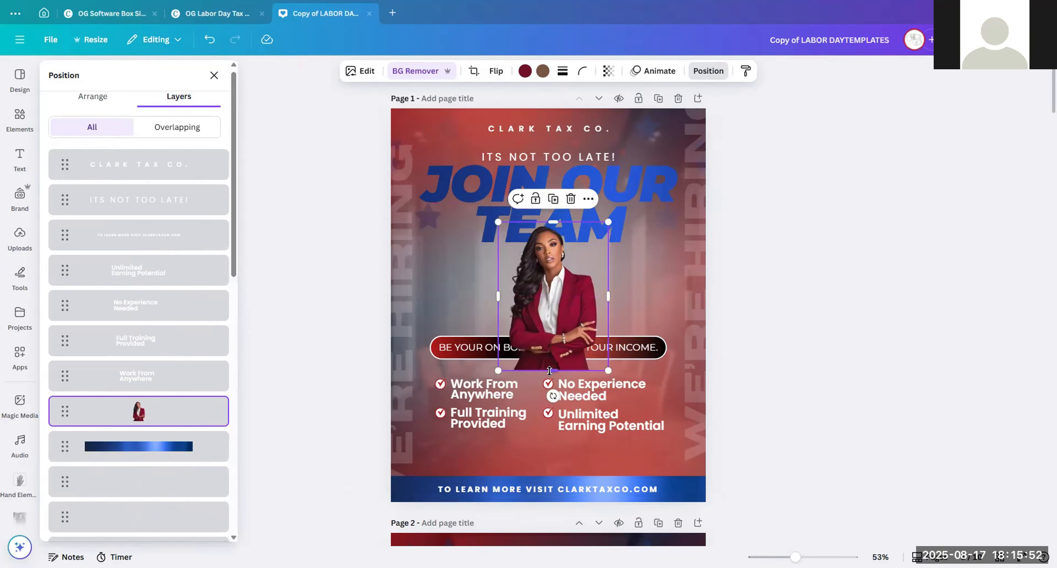
pyautogui.moveTo(549, 371); pyautogui.dragTo(549, 347)
pyautogui.moveTo(546, 298); pyautogui.dragTo(546, 303)
pyautogui.moveTo(553, 353); pyautogui.dragTo(556, 343)
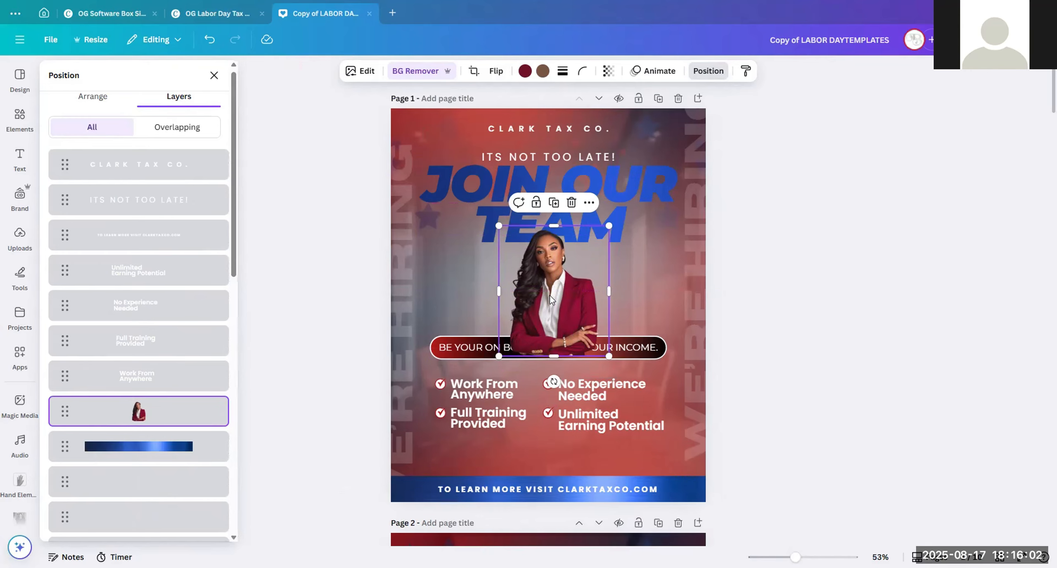
# Step: Try the woman's photo behind the tagline banner and bring it back to the front
pyautogui.click(94, 98)
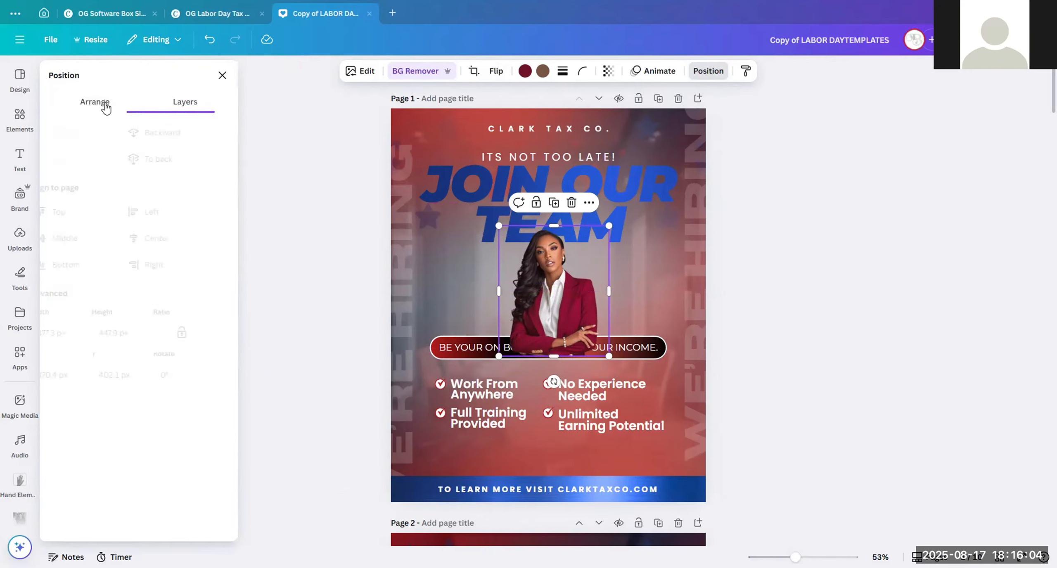
pyautogui.click(187, 141)
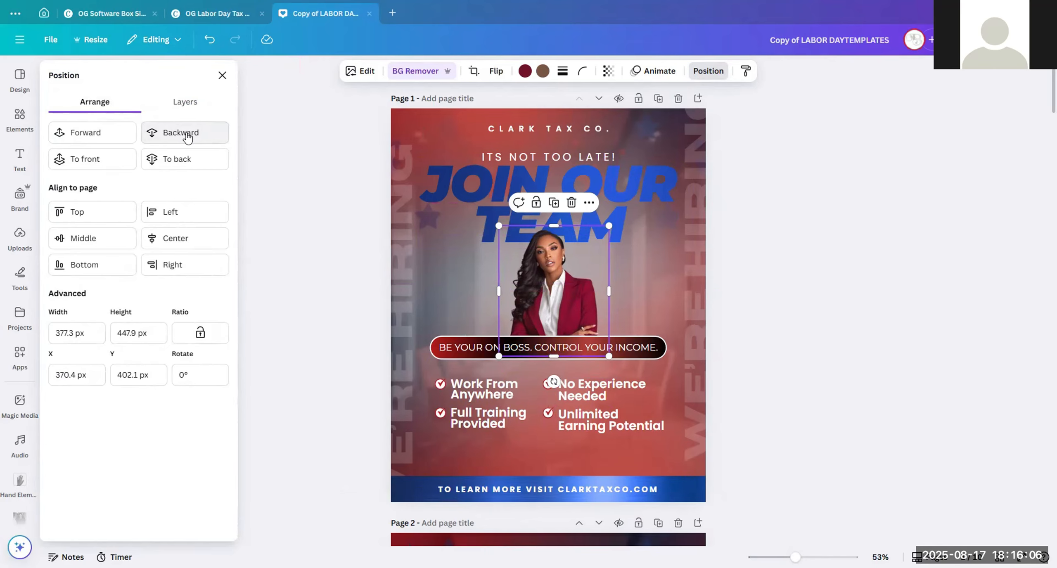
pyautogui.click(135, 134)
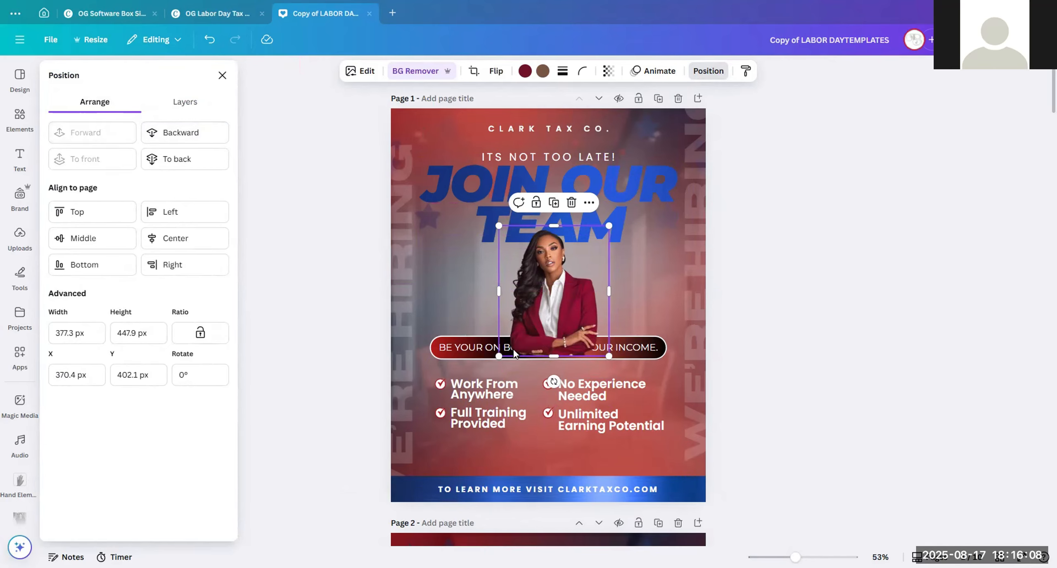
# Step: Raise the woman's photo clear of the tagline banner and correct the banner text to "BE YOUR OWN BOSS. CONTROL YOUR INCOME."
pyautogui.moveTo(549, 281); pyautogui.dragTo(550, 259)
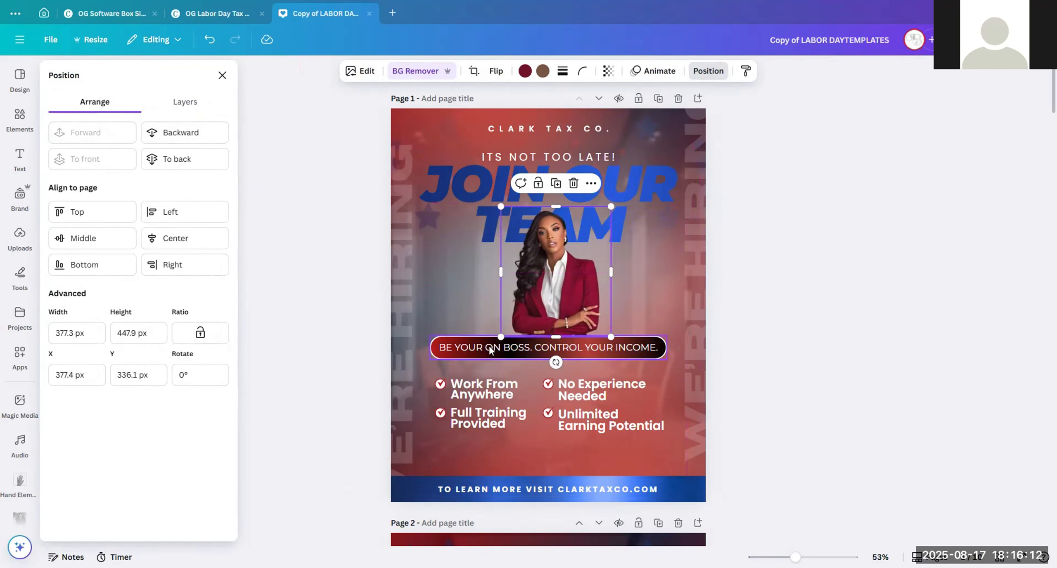
pyautogui.click(492, 348)
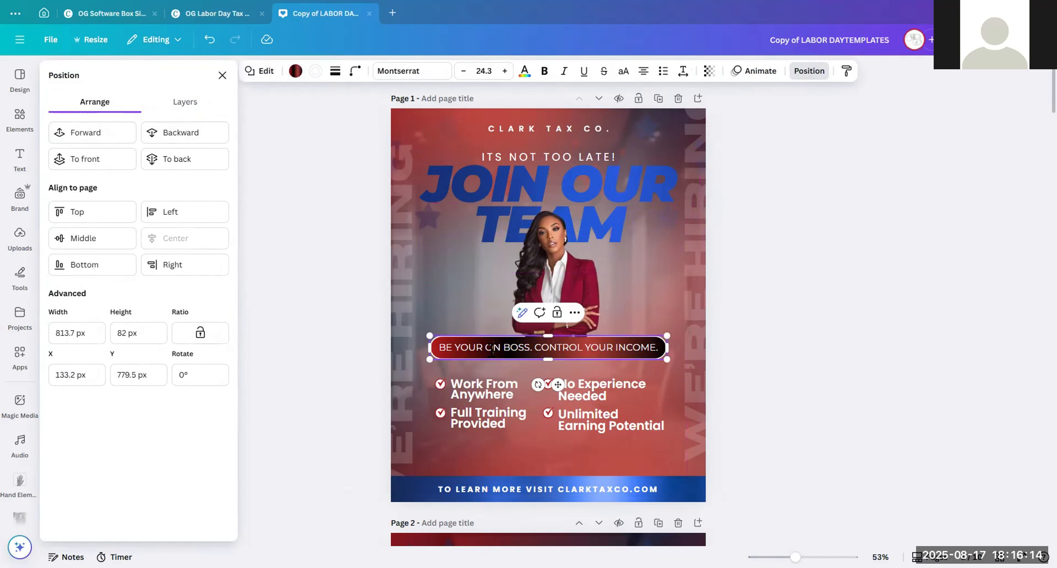
# Step: Lower the woman's photo over the tagline banner again and send it backward so it sits behind the banner
pyautogui.moveTo(563, 263); pyautogui.dragTo(563, 282)
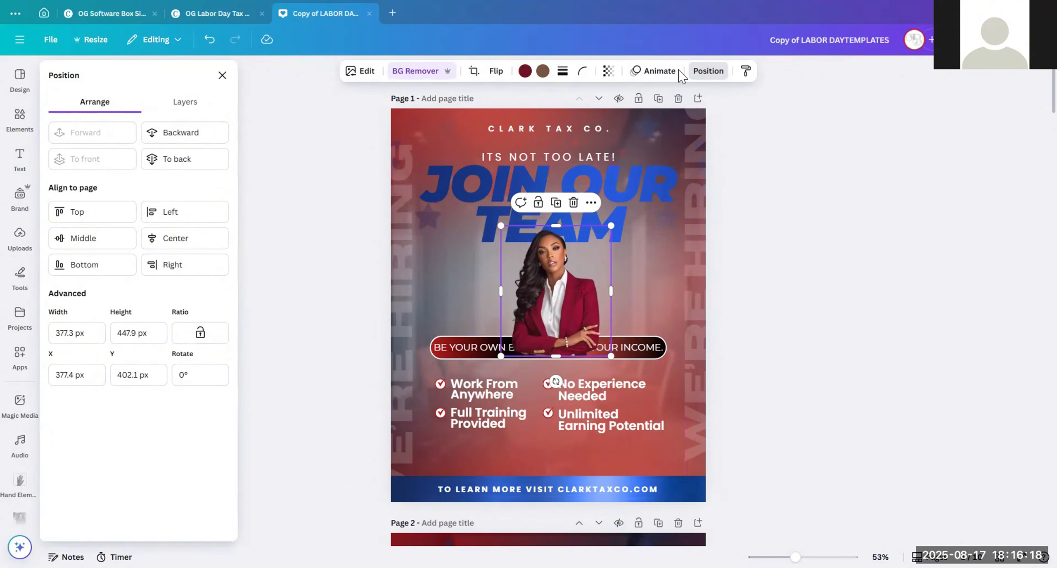
pyautogui.click(185, 102)
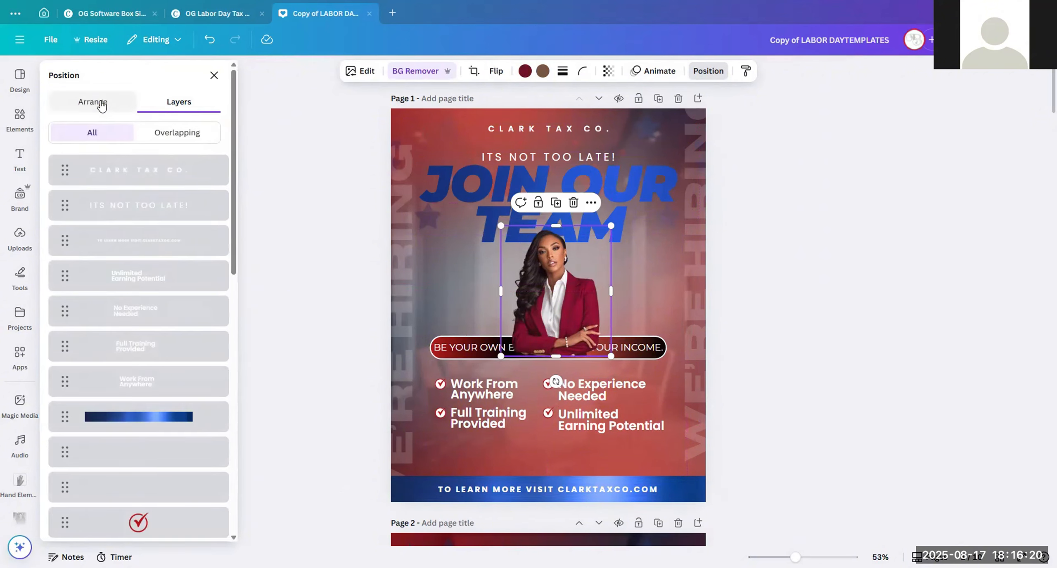
pyautogui.click(101, 104)
pyautogui.click(170, 136)
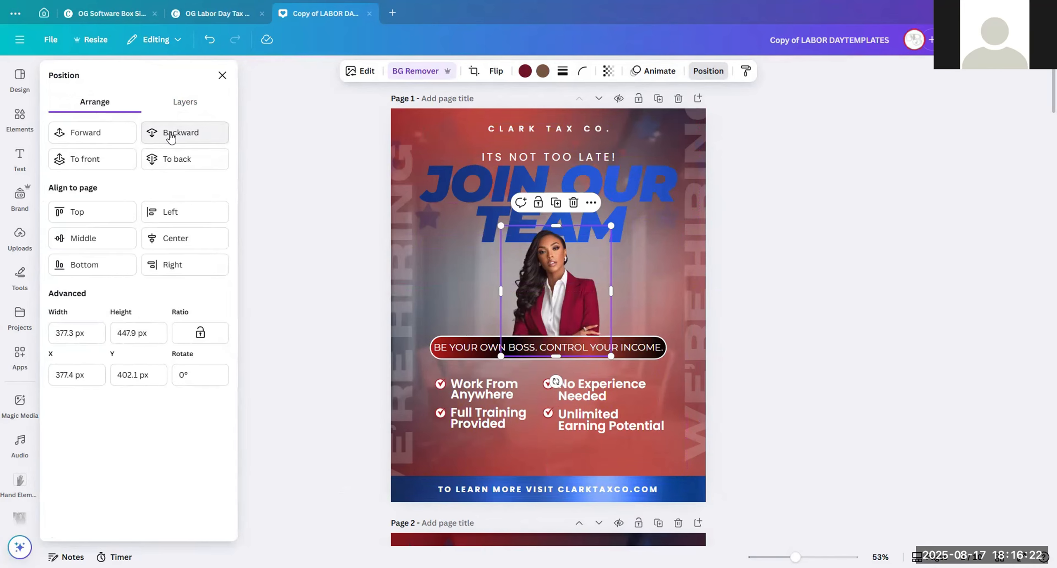
# Step: Align the woman's photo to the horizontal centre of page 1
pyautogui.click(807, 287)
pyautogui.moveTo(557, 295); pyautogui.dragTo(555, 296)
pyautogui.click(708, 70)
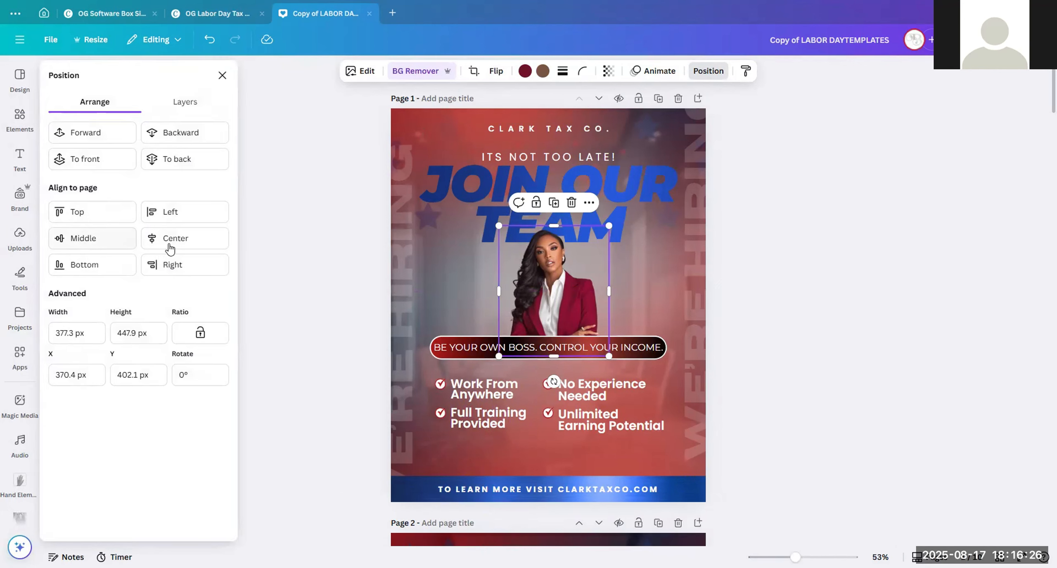
pyautogui.click(170, 244)
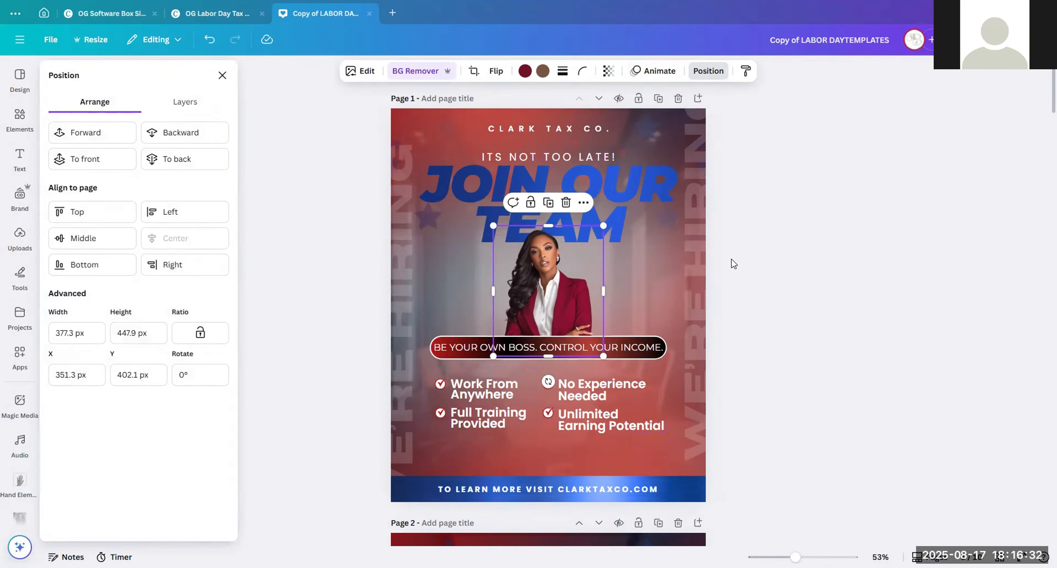
pyautogui.click(708, 71)
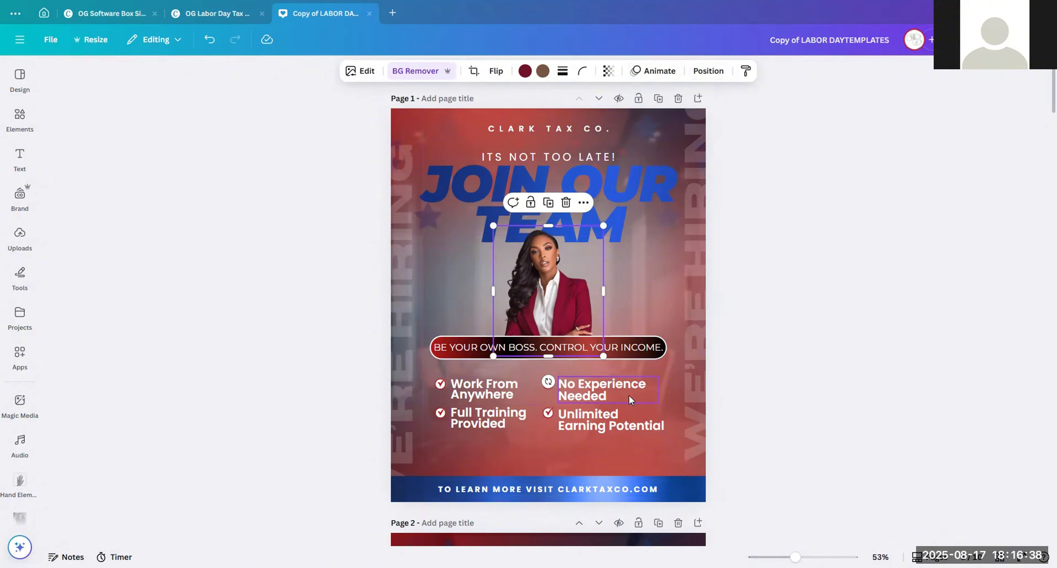
pyautogui.doubleClick(593, 426)
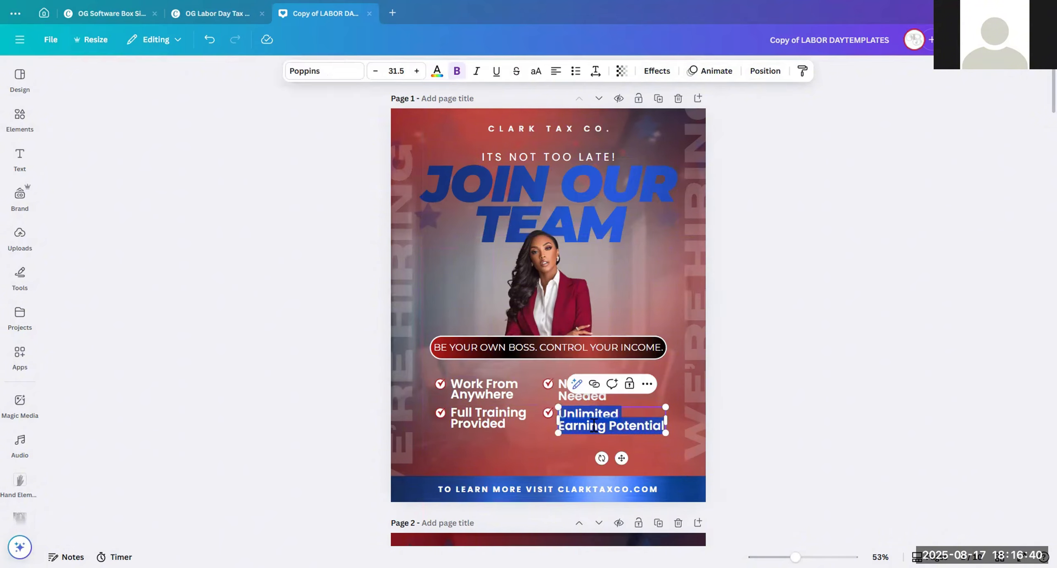
pyautogui.click(565, 395)
pyautogui.click(743, 408)
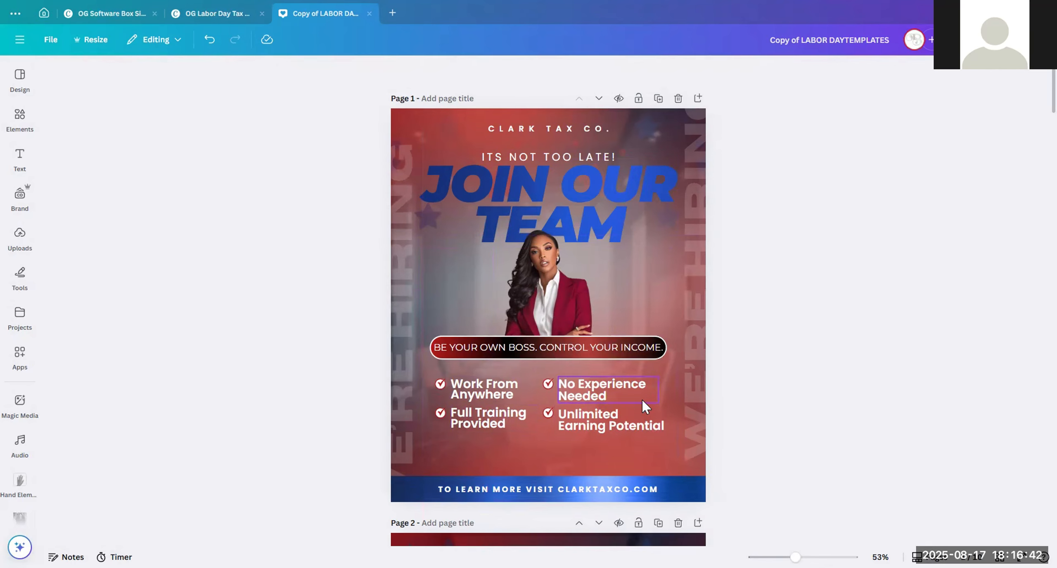
pyautogui.click(620, 443)
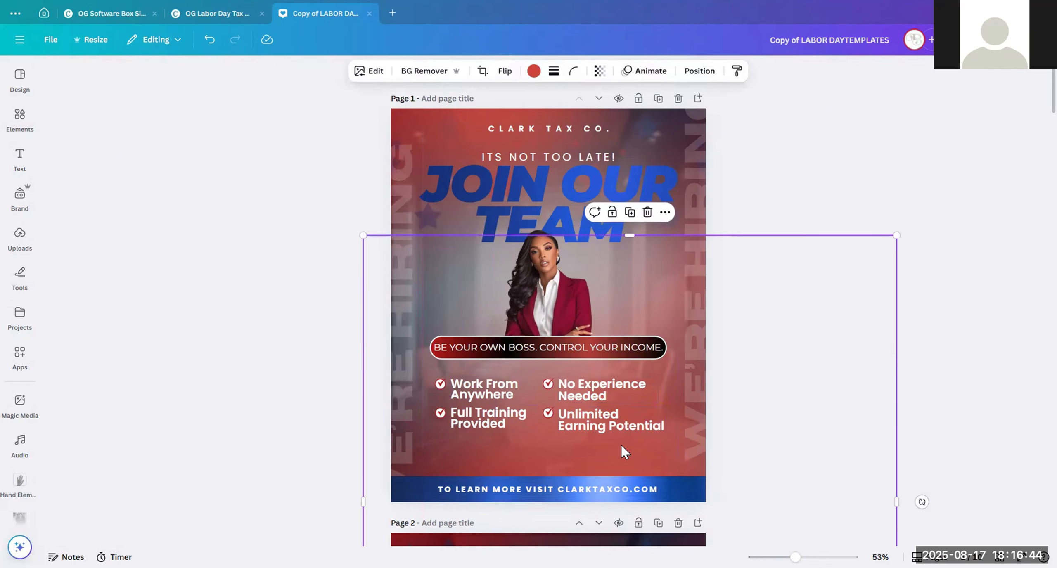
# Step: Delete the "Full Training Provided" benefit and its check mark from page 1
pyautogui.click(491, 423)
pyautogui.press('Delete')
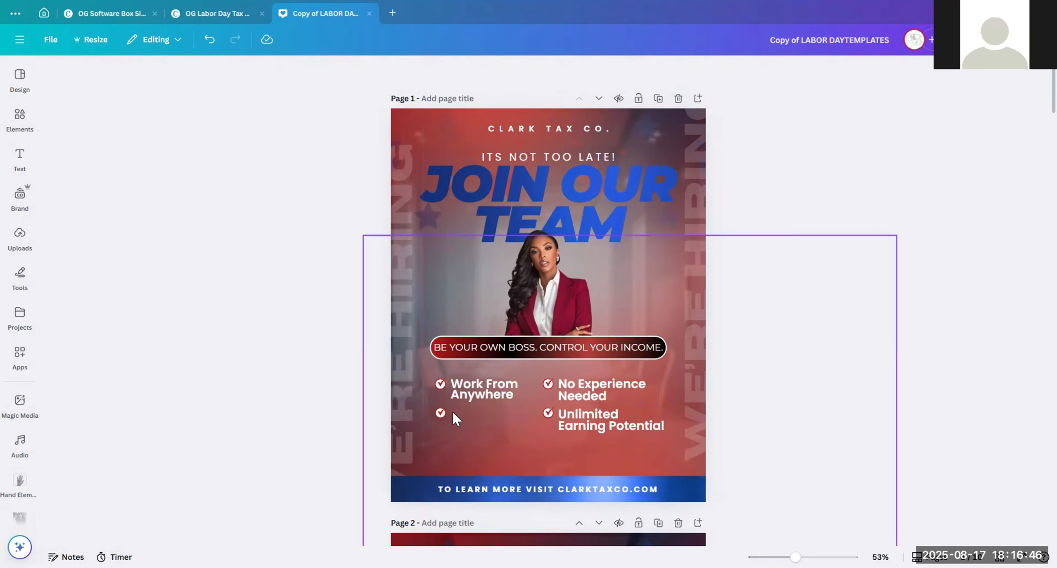
pyautogui.click(440, 414)
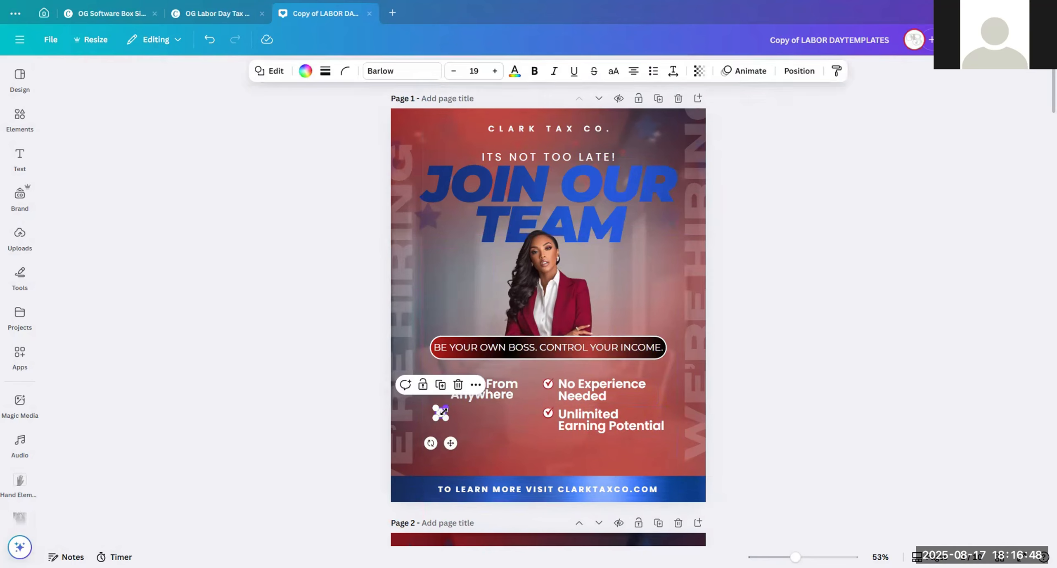
pyautogui.press('Delete')
# Step: Find the large red glow behind the benefits among page 1's layers and lock it in place
pyautogui.click(545, 435)
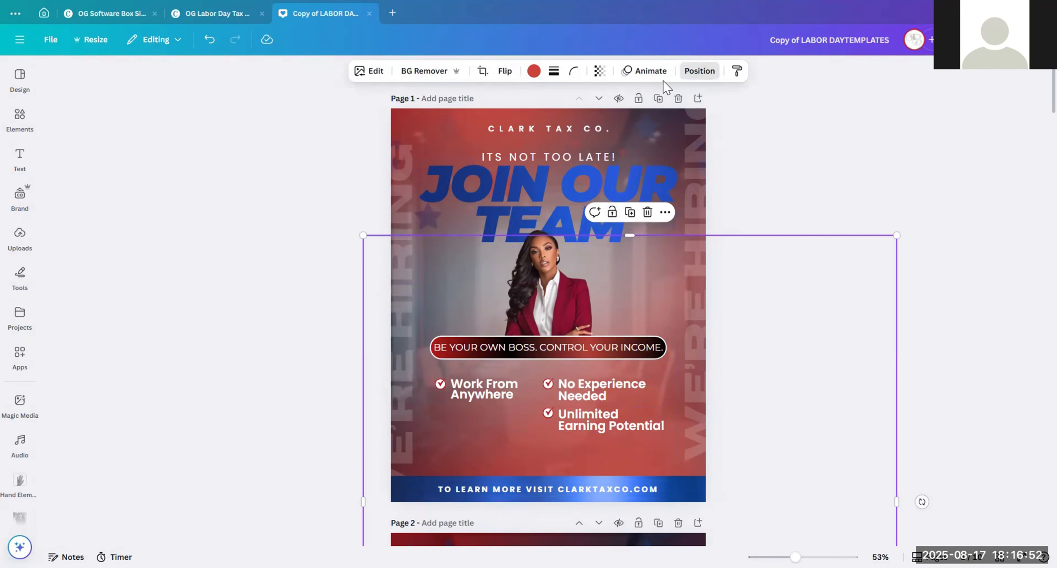
pyautogui.click(699, 71)
pyautogui.click(179, 102)
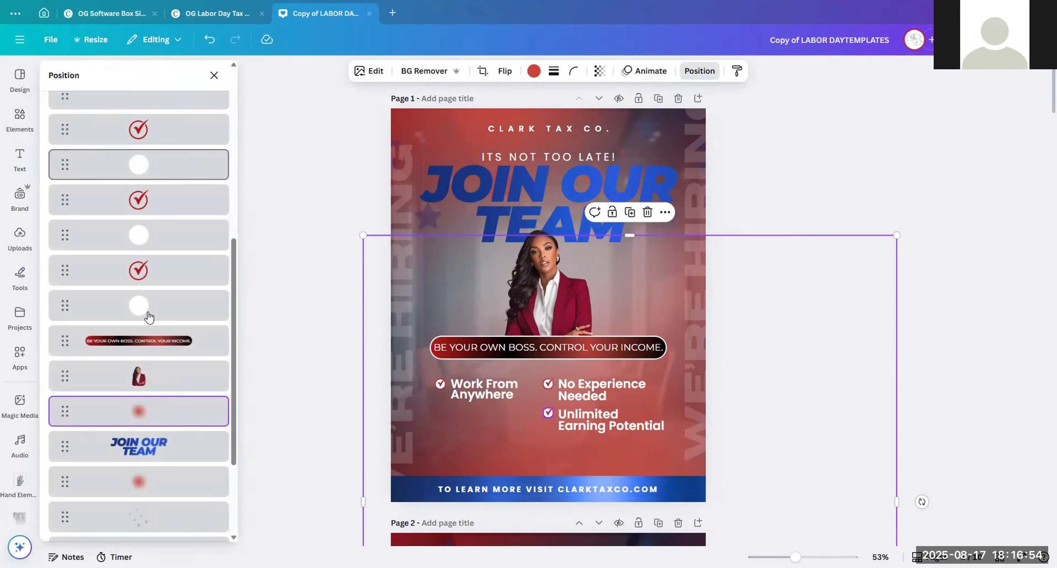
pyautogui.scroll(-1, 163, 416)
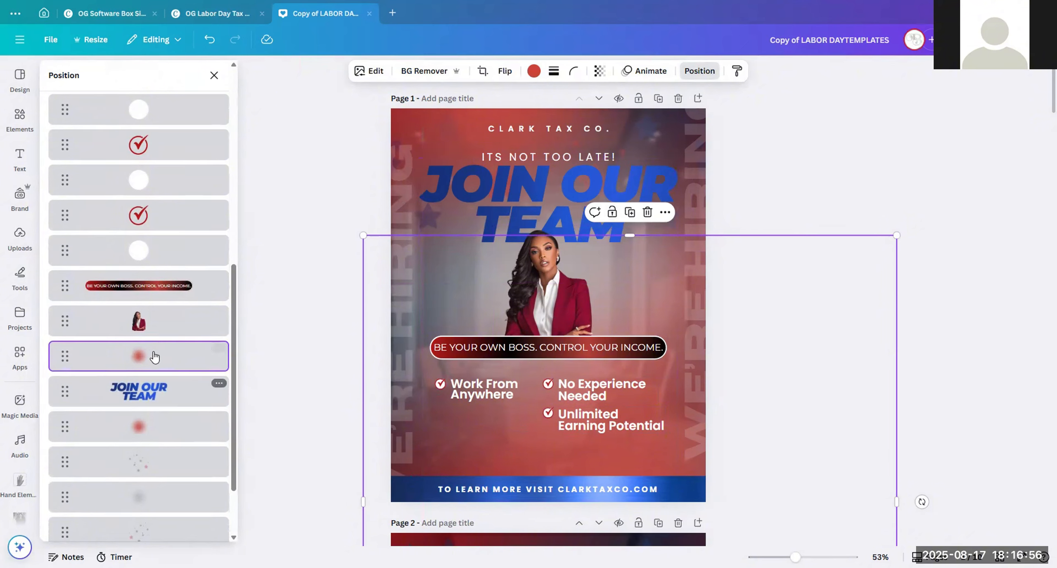
pyautogui.moveTo(508, 437); pyautogui.dragTo(525, 409)
pyautogui.click(612, 212)
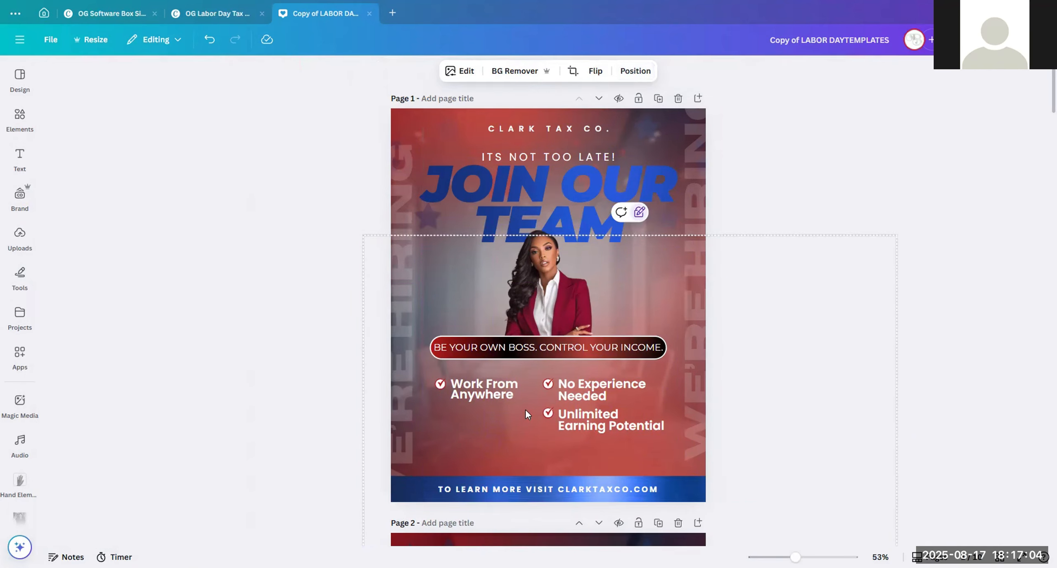
# Step: Move "Unlimited Earning Potential" with its check mark to the middle, below the other two benefits
pyautogui.moveTo(623, 427); pyautogui.dragTo(579, 428)
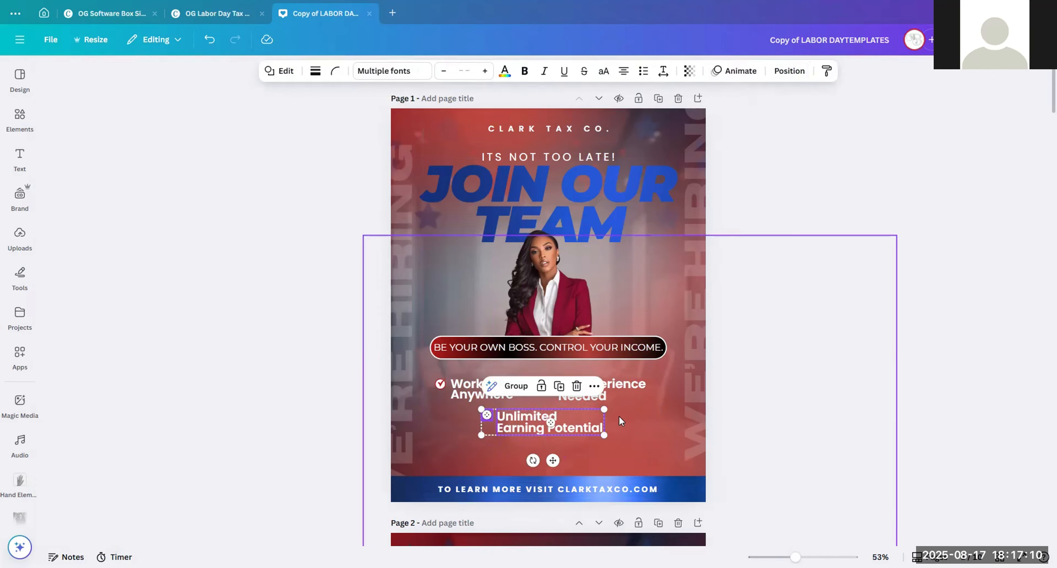
pyautogui.click(642, 414)
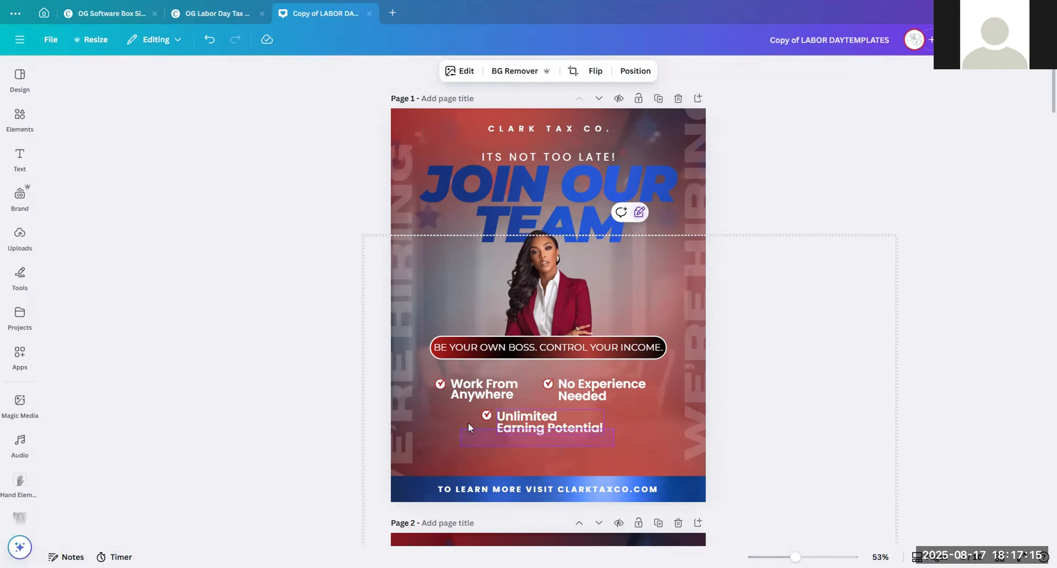
pyautogui.click(545, 425)
pyautogui.moveTo(527, 433); pyautogui.dragTo(584, 432)
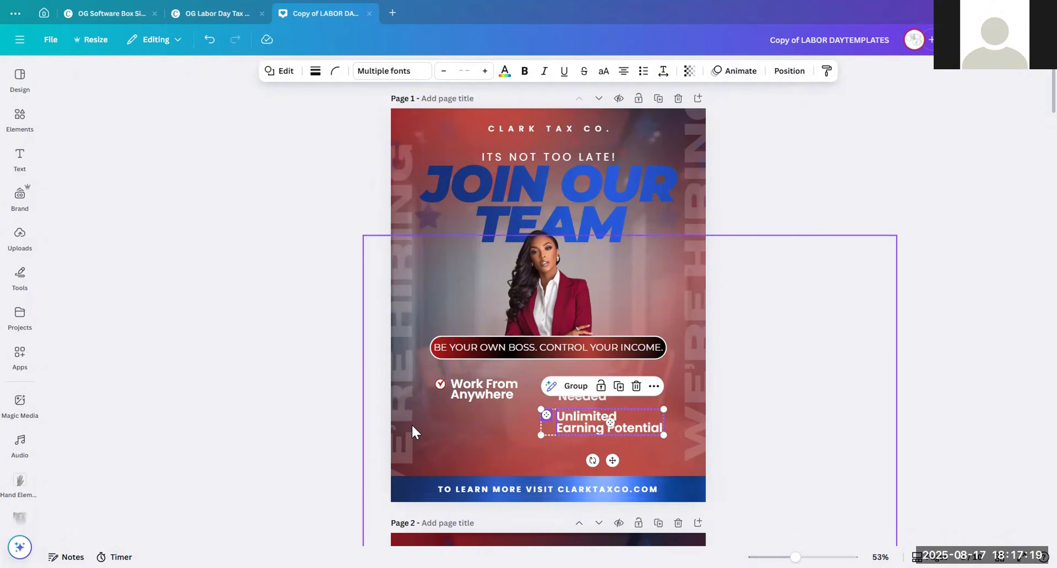
pyautogui.moveTo(582, 428); pyautogui.dragTo(538, 434)
# Step: Shift the "Work From Anywhere" and "No Experience Needed" benefits together slightly up and to the right
pyautogui.click(438, 386)
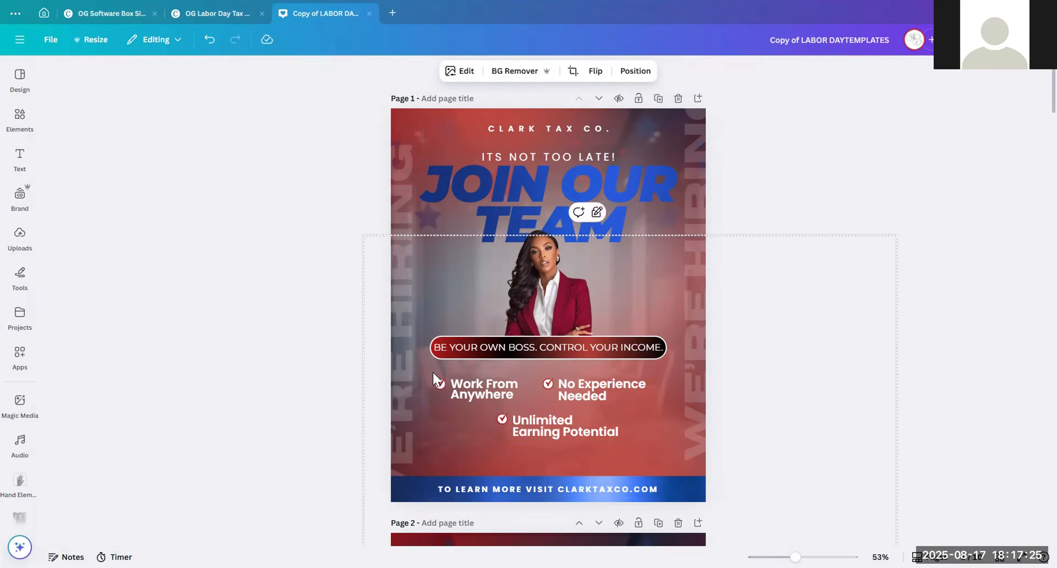
pyautogui.moveTo(437, 380); pyautogui.dragTo(614, 403)
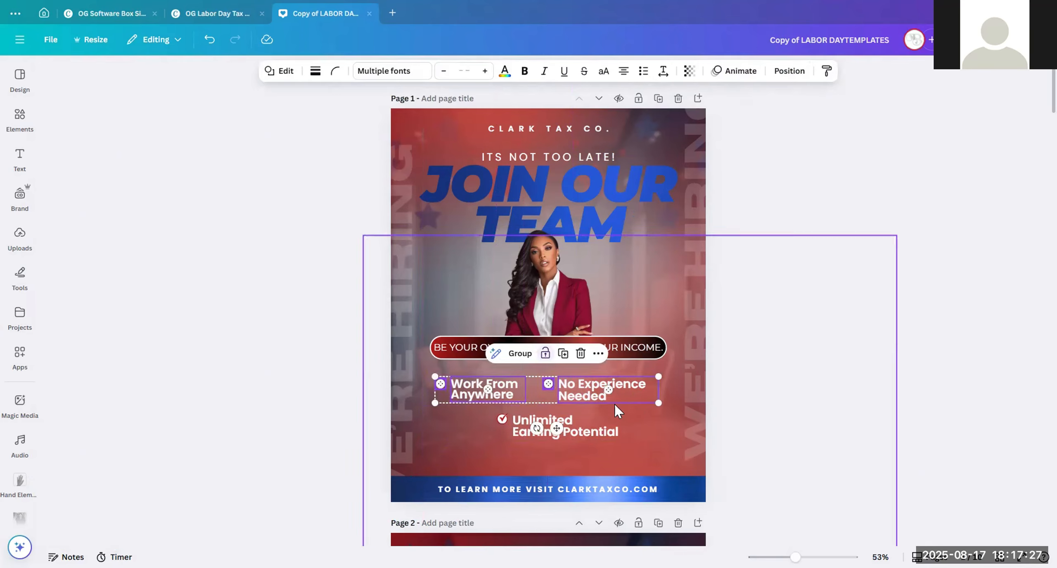
pyautogui.click(514, 361)
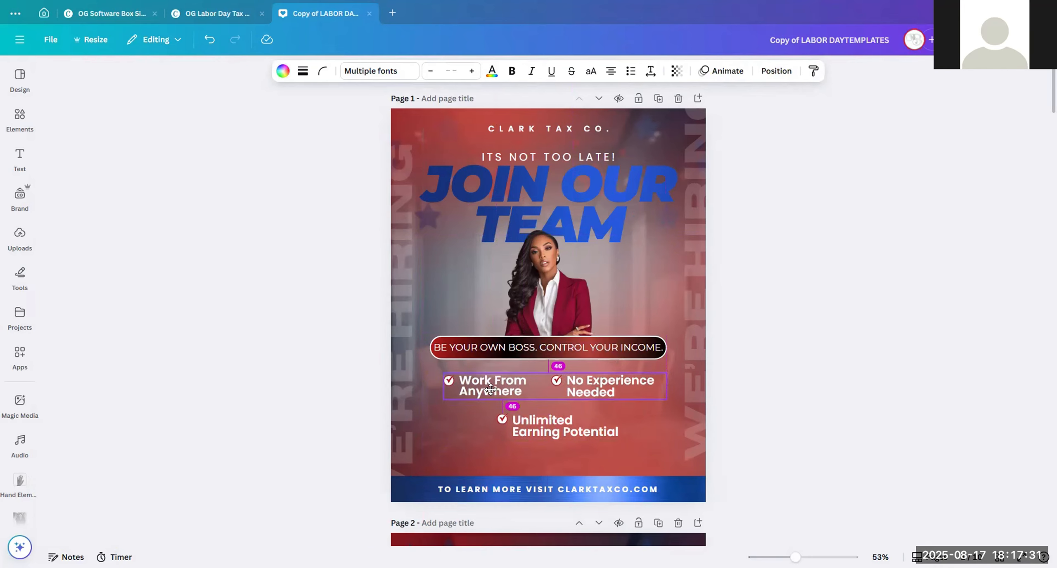
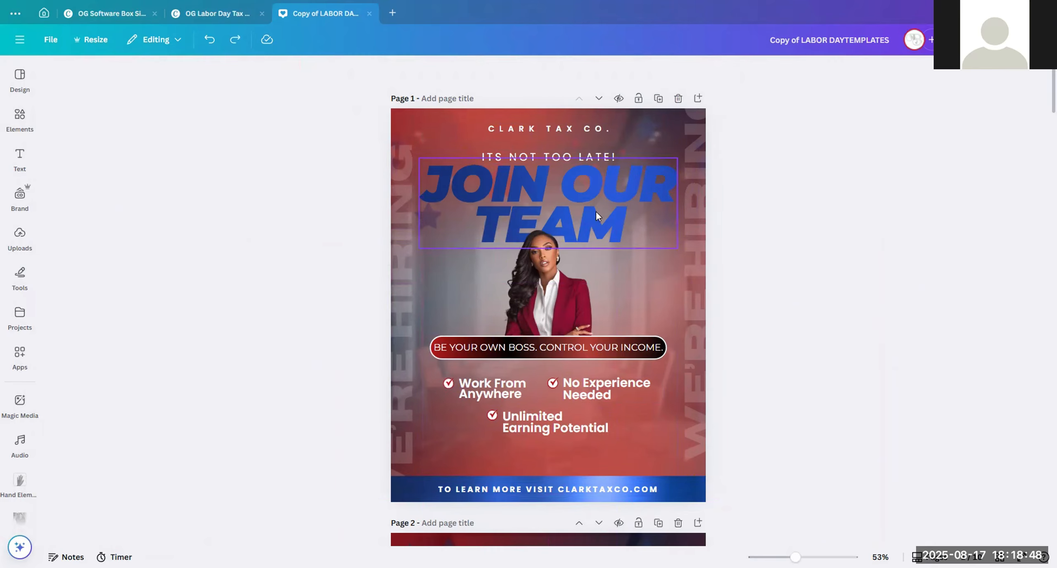
# Step: Compare the brand line on page 1 with the "YOUR BRAND" placeholder on page 2
pyautogui.scroll(-6, 596, 211)
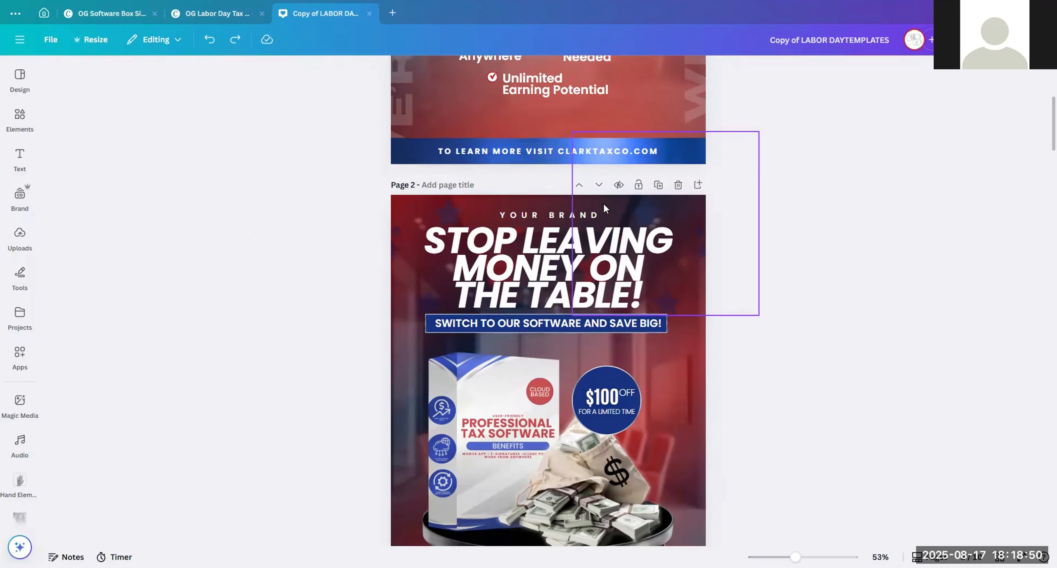
pyautogui.scroll(7, 605, 208)
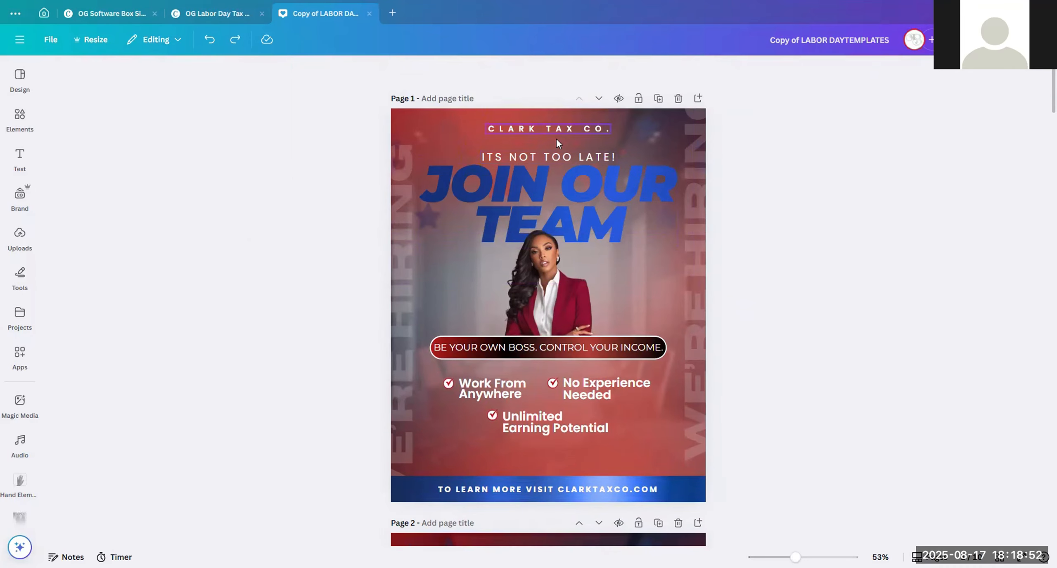
pyautogui.click(557, 129)
pyautogui.click(796, 196)
pyautogui.scroll(-6, 730, 211)
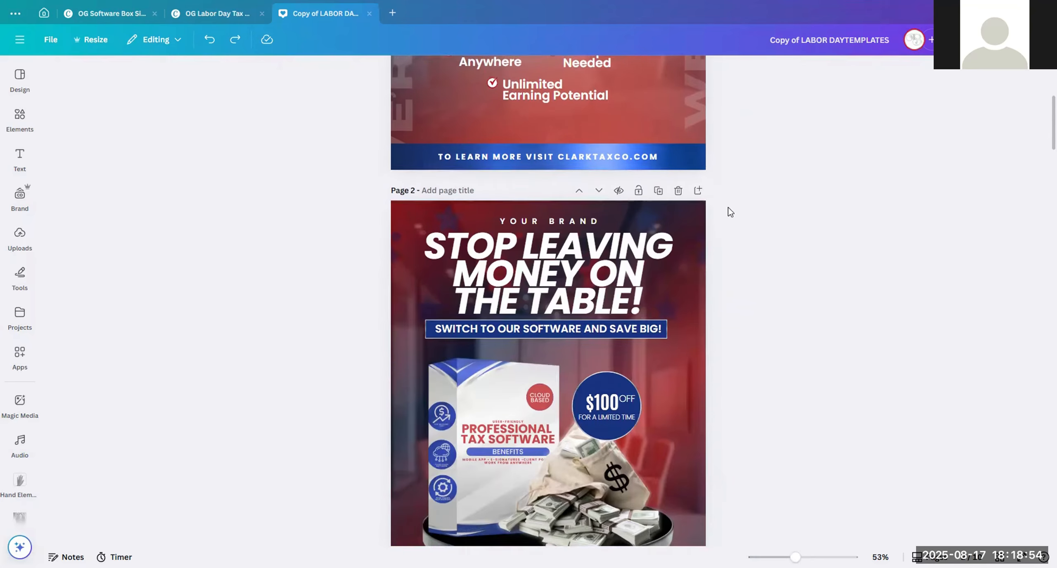
pyautogui.scroll(-3, 730, 212)
pyautogui.scroll(3, 502, 176)
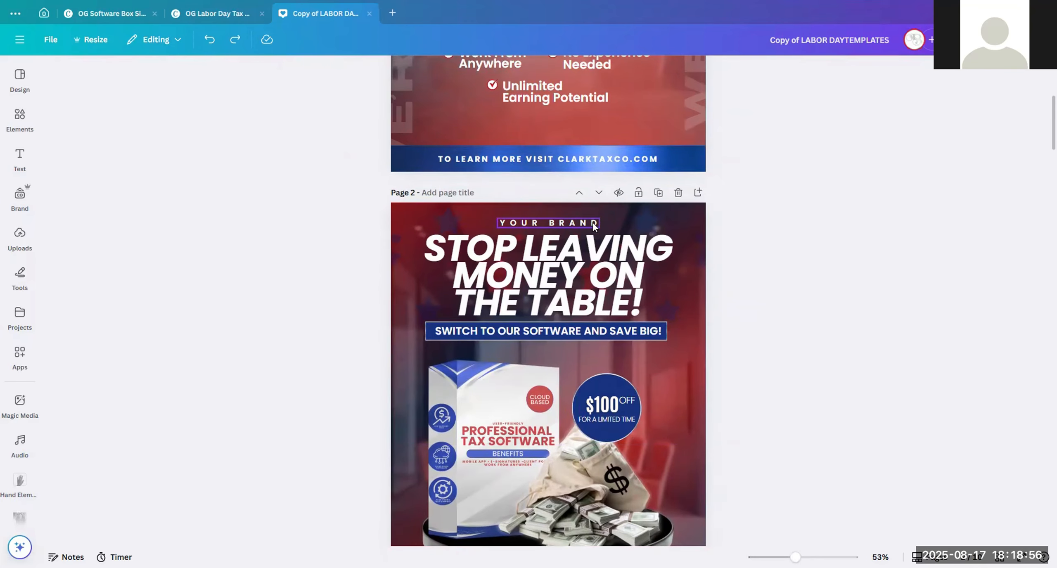
pyautogui.scroll(6, 765, 193)
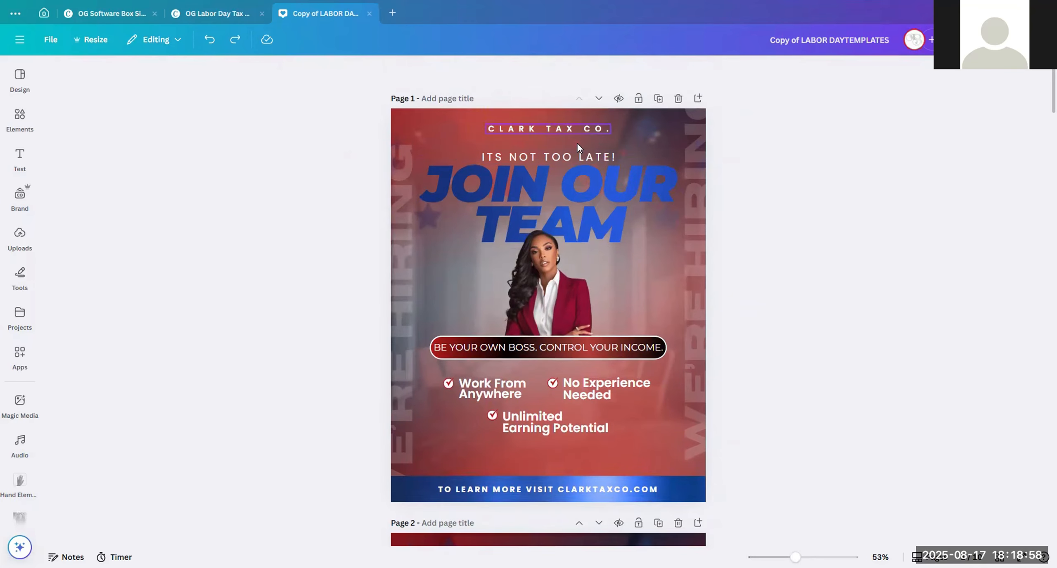
# Step: Copy the "CLARK TAX CO." line from page 1 and paste it at the top of page 2
pyautogui.click(579, 127)
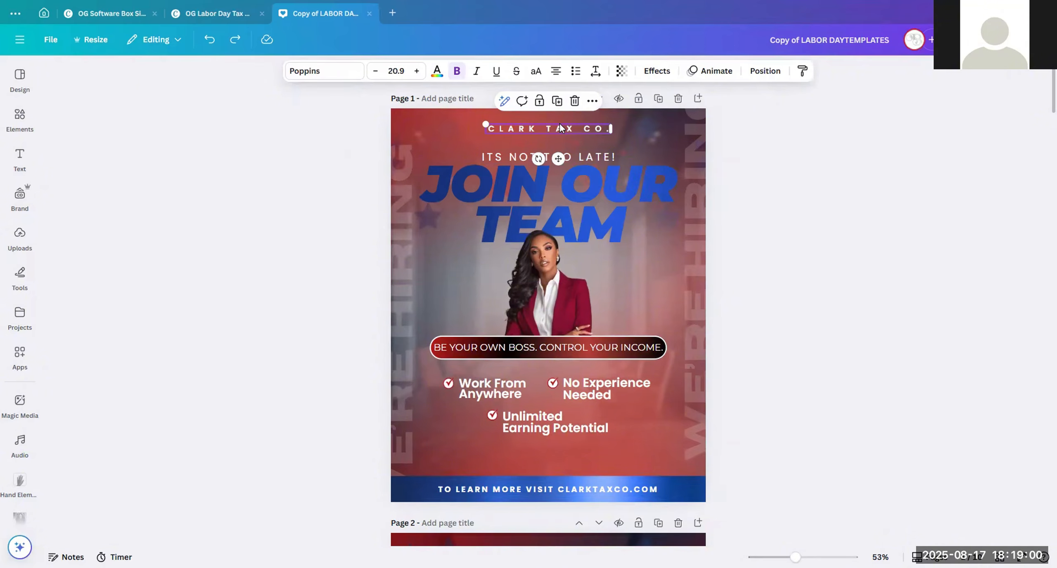
pyautogui.rightClick(560, 124)
pyautogui.click(595, 141)
pyautogui.scroll(-5, 608, 153)
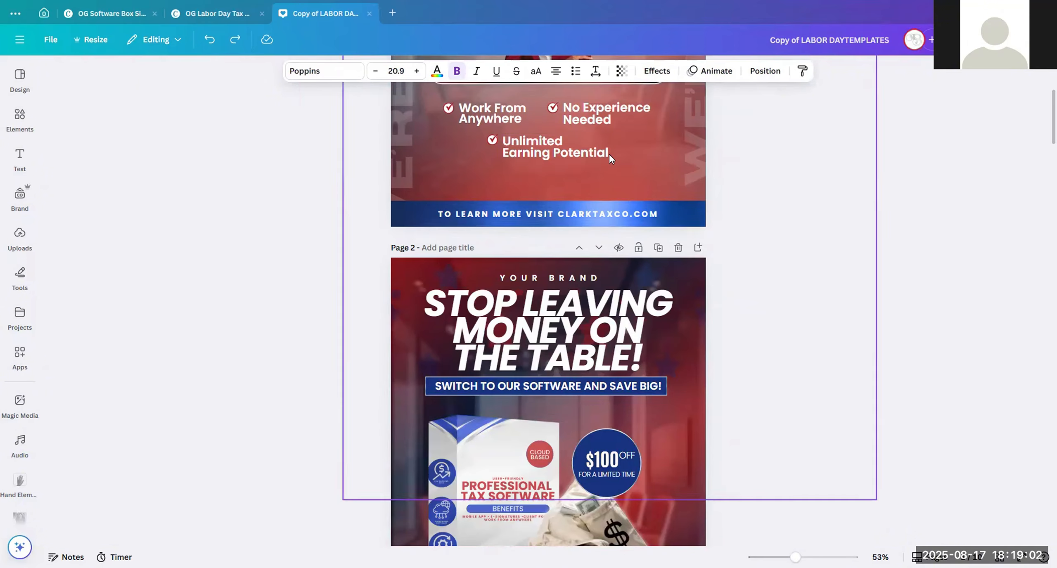
pyautogui.scroll(-4, 609, 159)
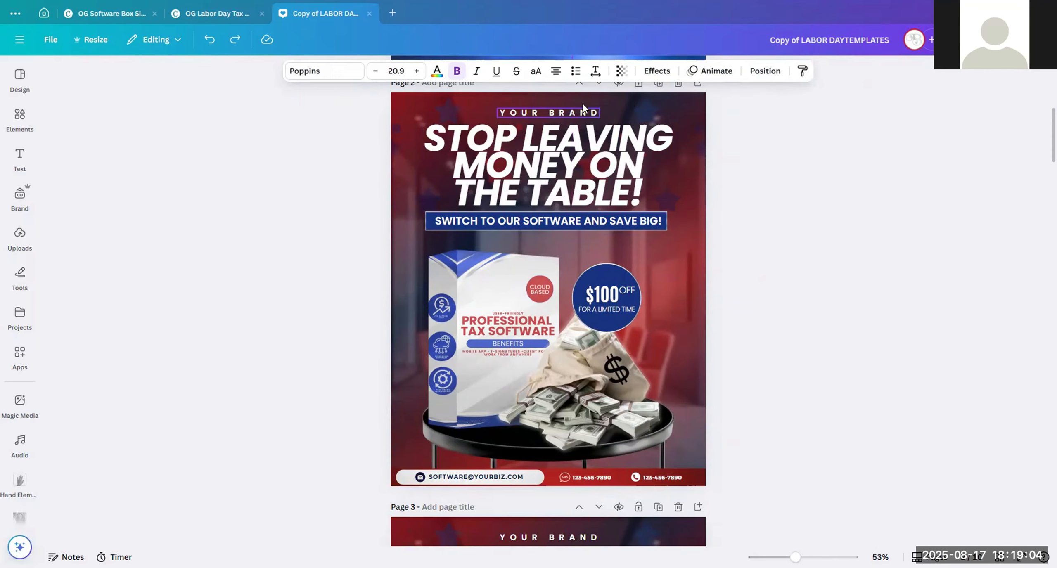
pyautogui.rightClick(583, 104)
pyautogui.click(595, 169)
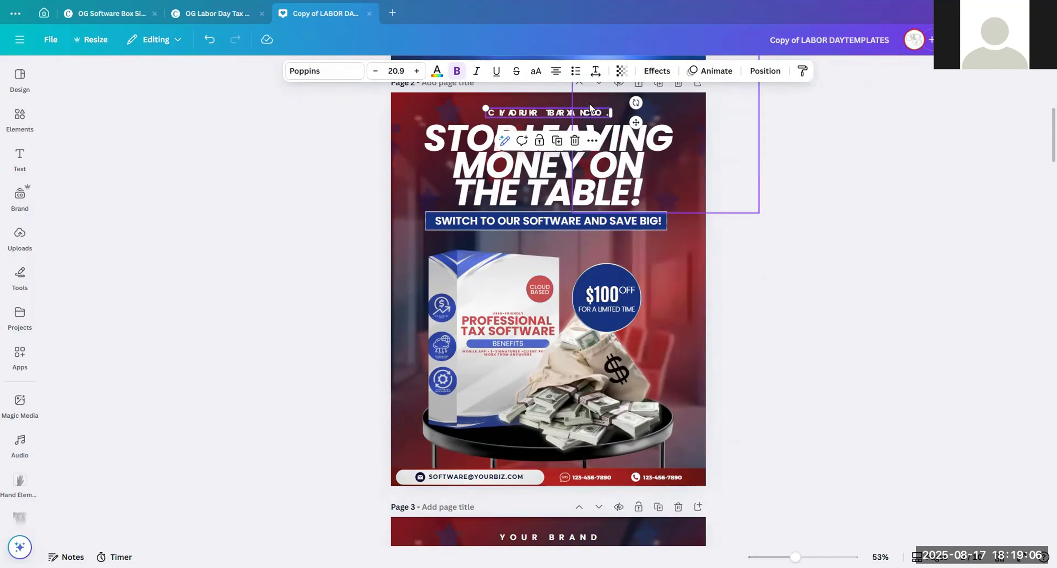
# Step: Delete the "YOUR BRAND" placeholder layer overlapping the pasted company name on page 2
pyautogui.click(765, 71)
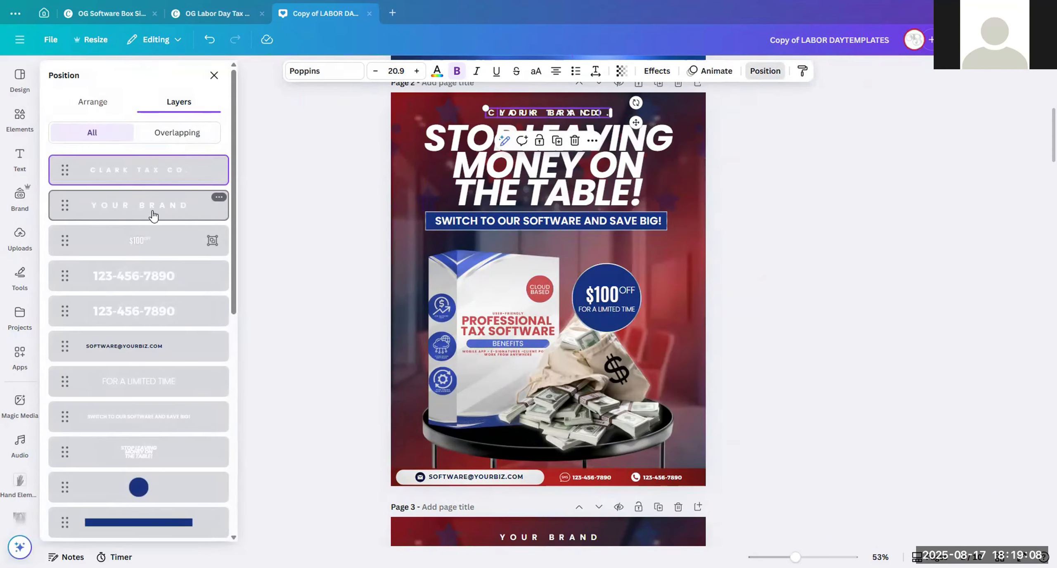
pyautogui.click(153, 214)
pyautogui.press('Delete')
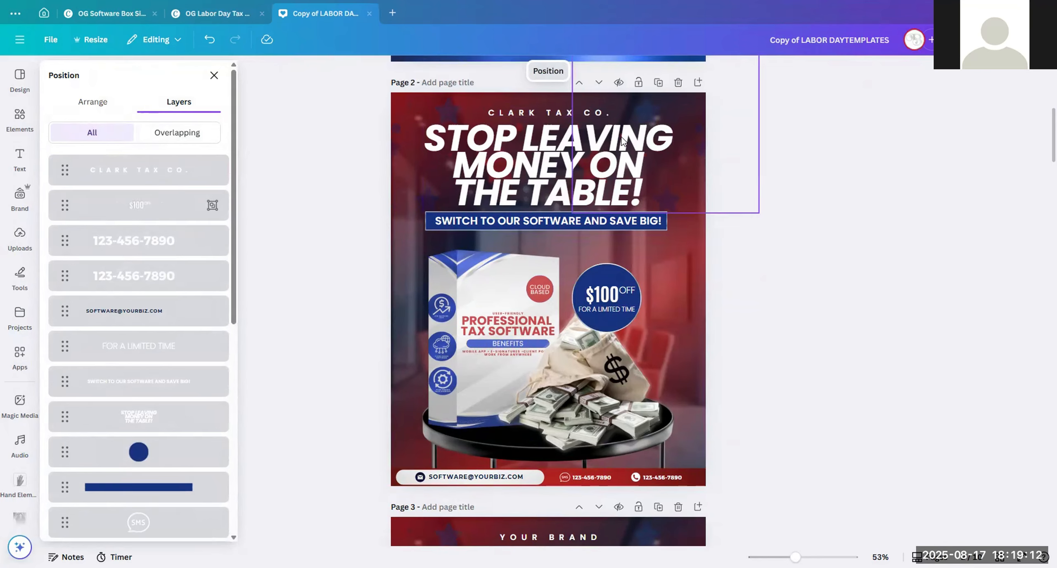
# Step: Replace the placeholder business name in the footer e-mail address on page 2 with CLARKTAX
pyautogui.scroll(4, 573, 193)
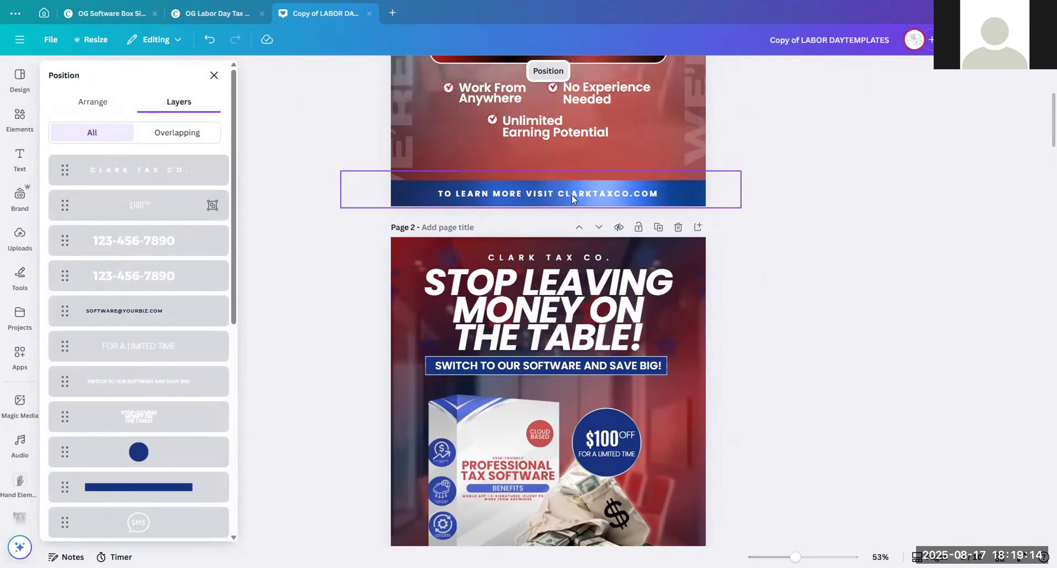
pyautogui.scroll(-5, 573, 194)
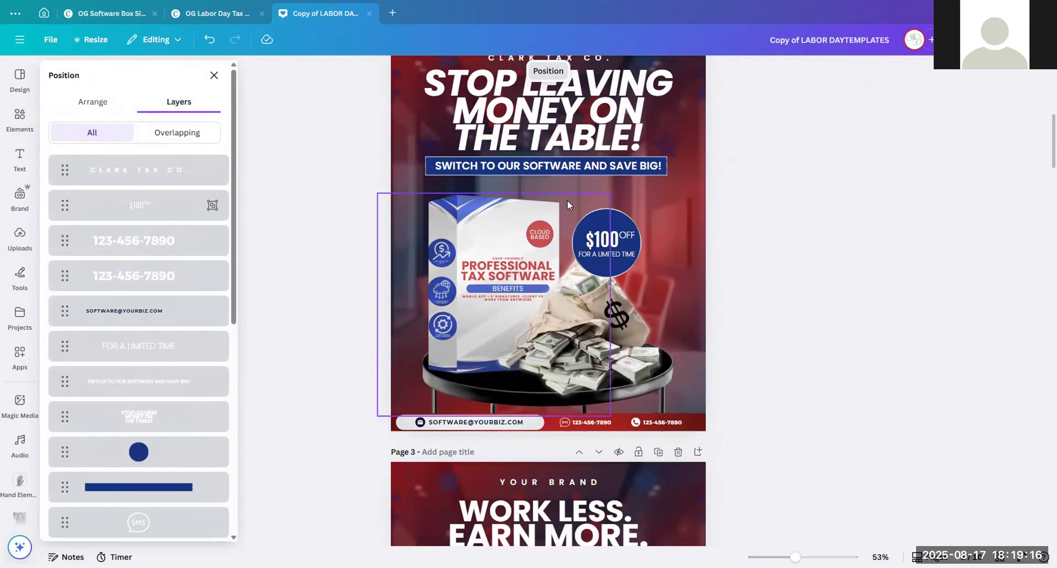
pyautogui.scroll(1, 567, 201)
pyautogui.scroll(-1, 603, 347)
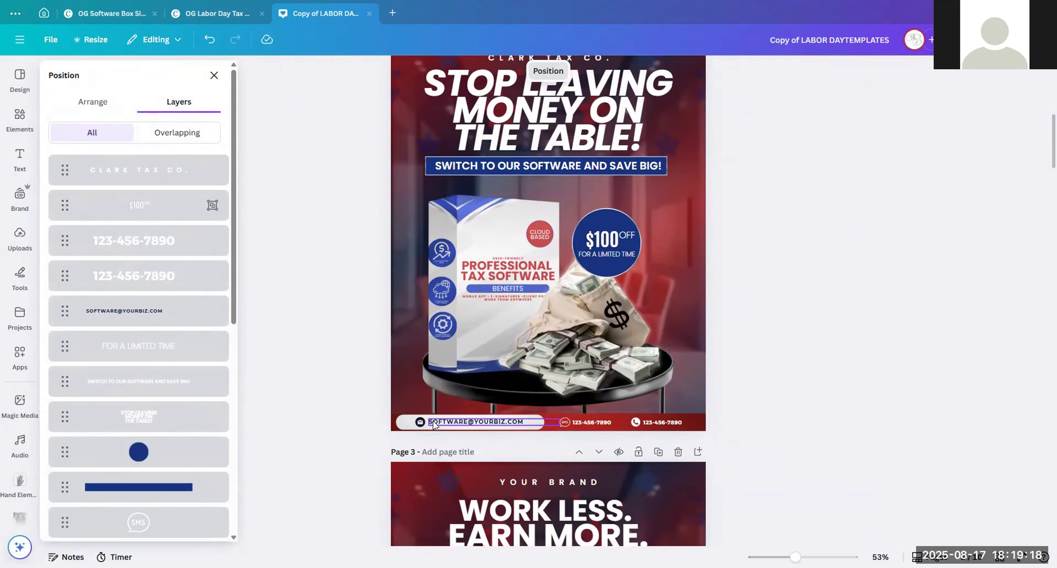
pyautogui.click(492, 427)
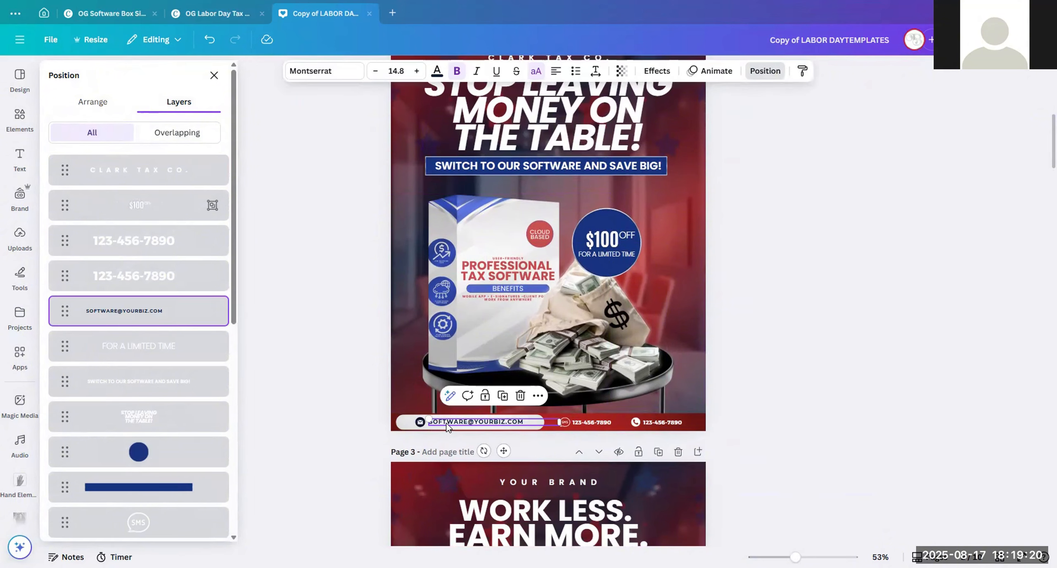
pyautogui.click(446, 423)
pyautogui.tripleClick(481, 423)
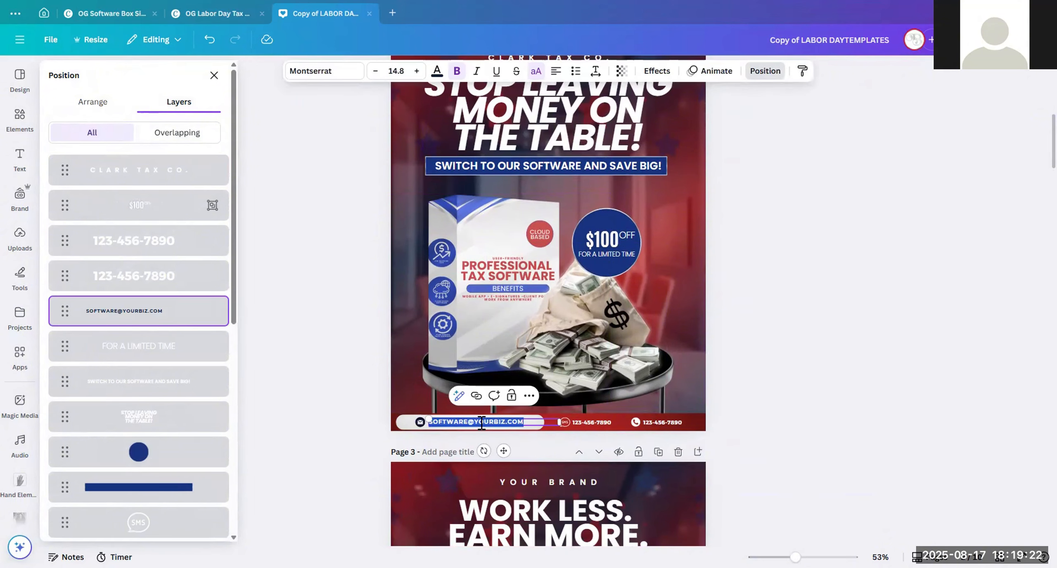
pyautogui.click(477, 423)
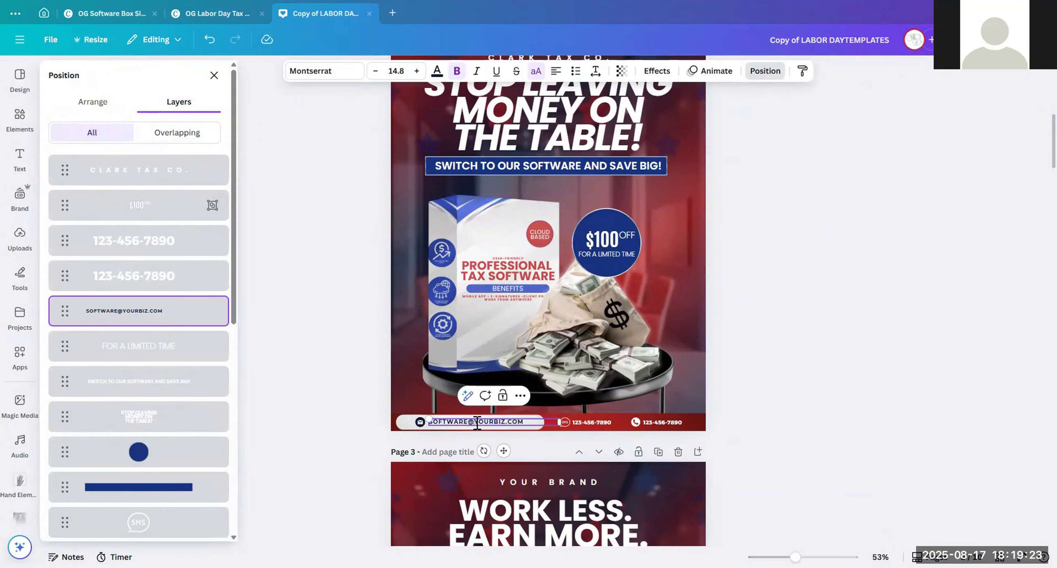
pyautogui.keyDown('shift'); pyautogui.click(506, 422); pyautogui.keyUp('shift')
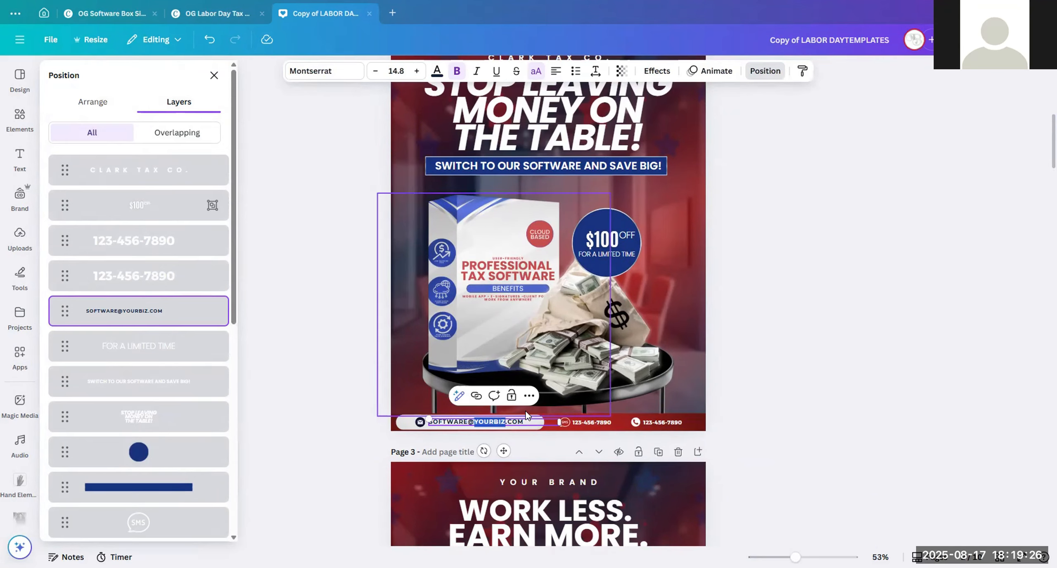
pyautogui.write('CLARKTAX')
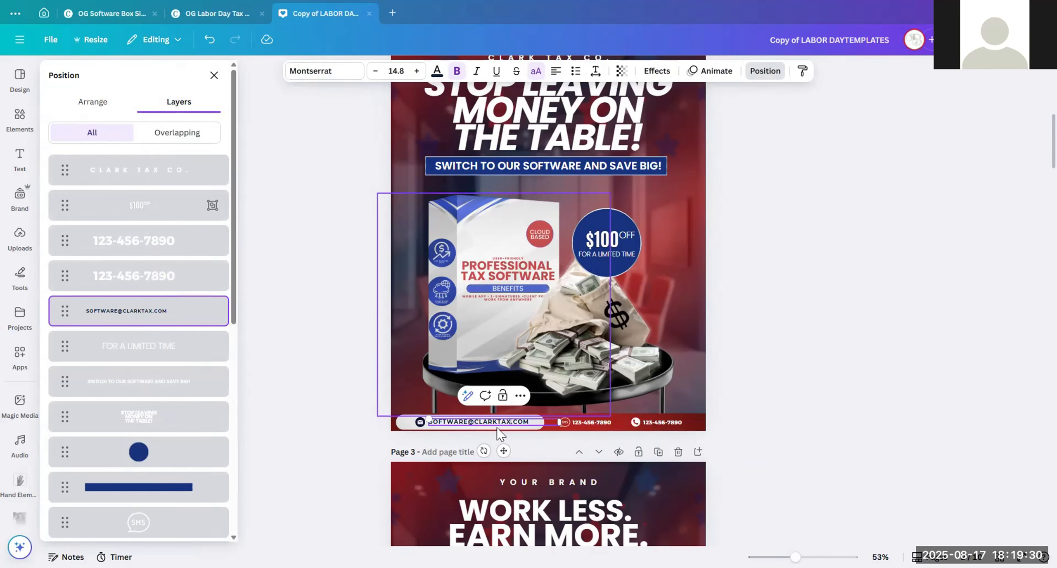
# Step: Select the SMS number and the call number in page 2's footer in turn to check them
pyautogui.click(591, 422)
pyautogui.click(663, 422)
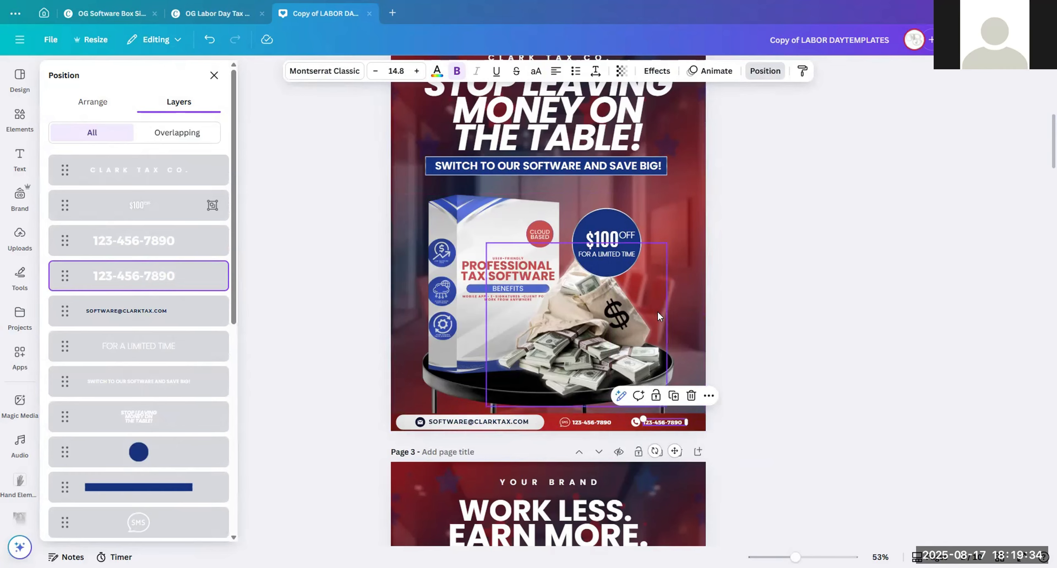
pyautogui.click(597, 422)
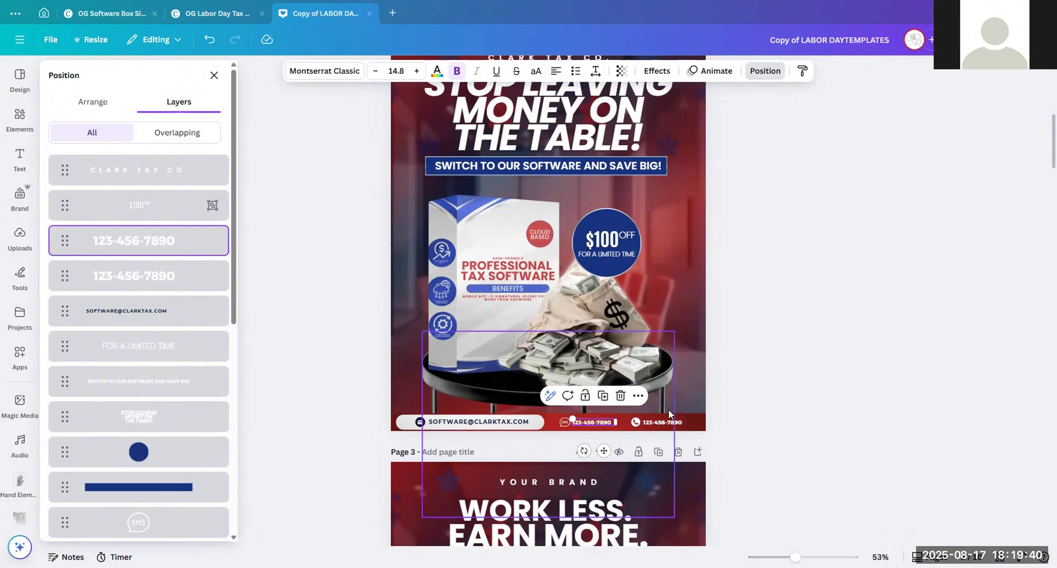
pyautogui.click(663, 422)
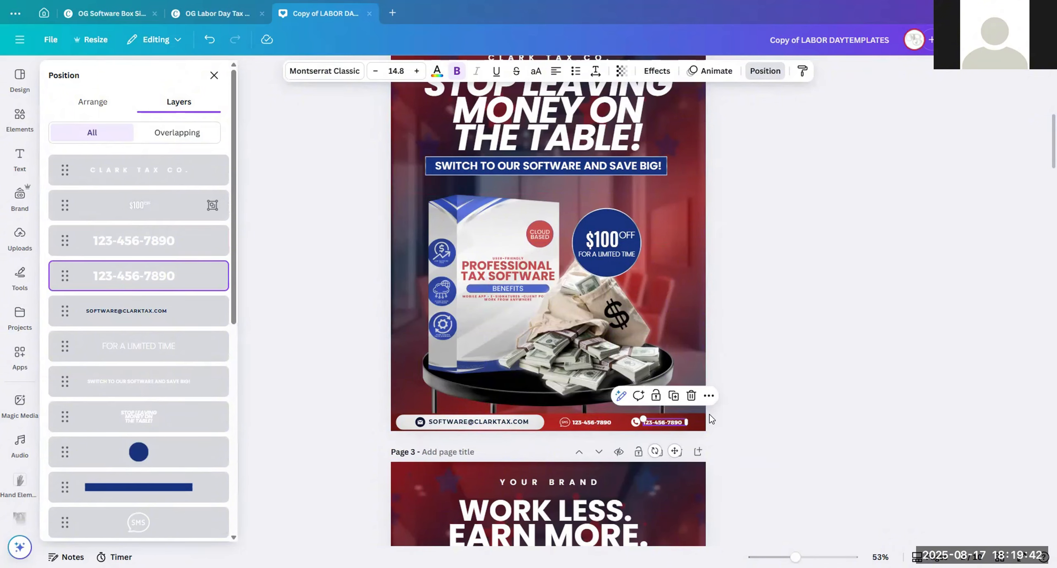
# Step: Remove the SMS icon from page 2's footer bar
pyautogui.scroll(2, 708, 412)
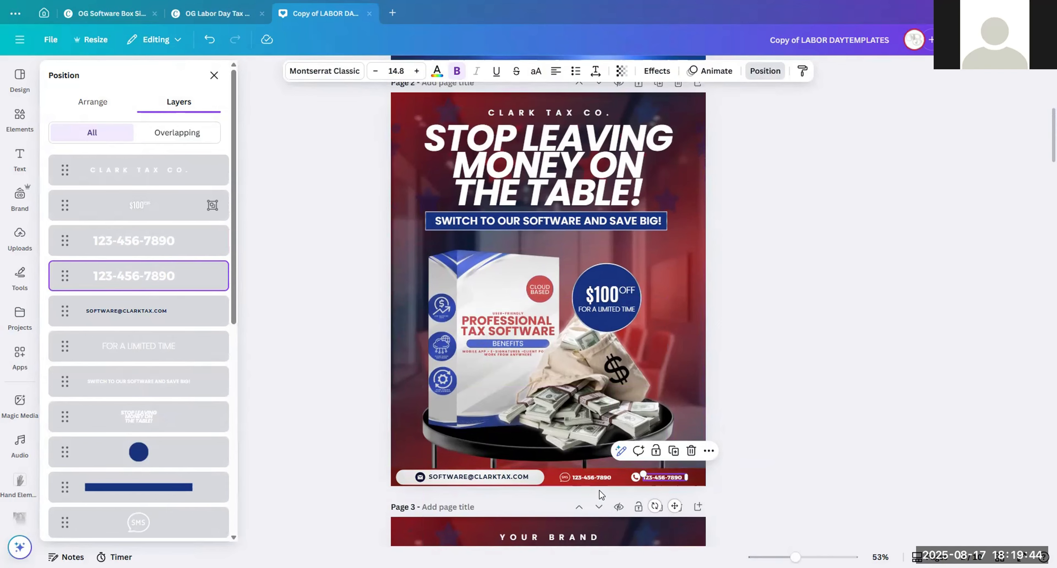
pyautogui.moveTo(568, 476); pyautogui.dragTo(559, 471)
pyautogui.click(798, 419)
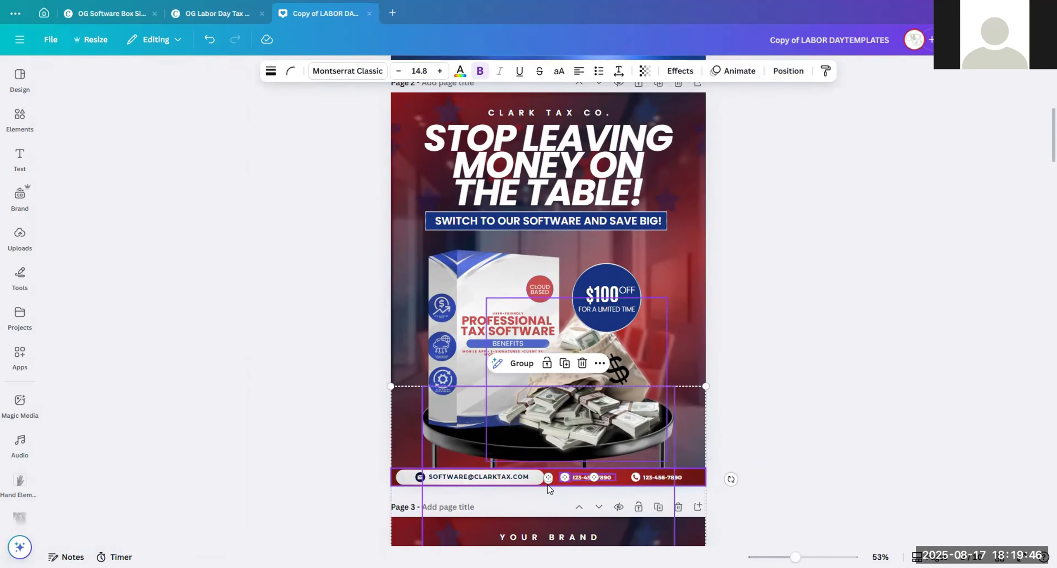
pyautogui.click(768, 413)
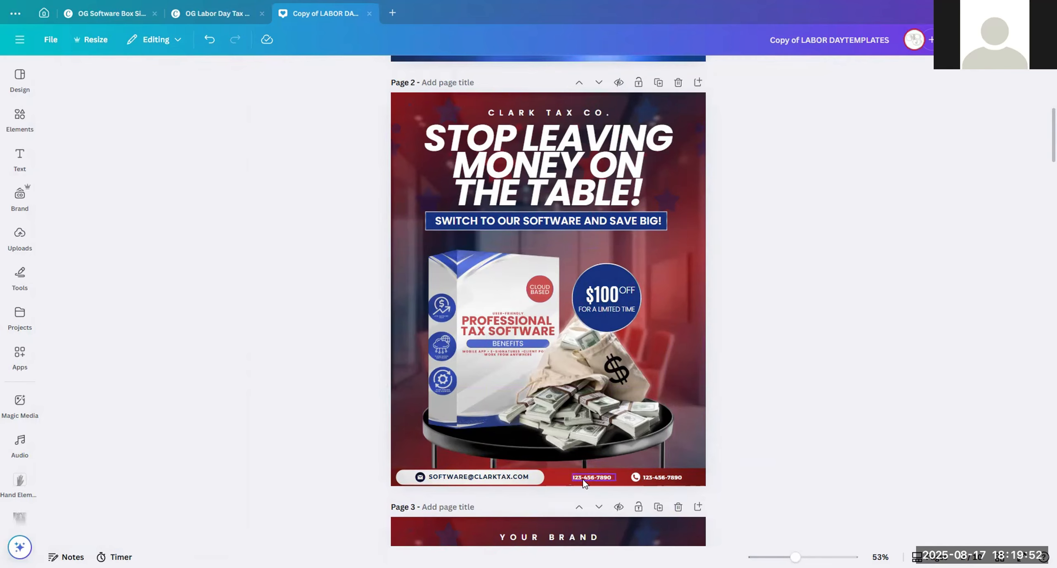
pyautogui.click(570, 478)
pyautogui.press('Delete')
pyautogui.click(670, 478)
pyautogui.click(673, 453)
pyautogui.moveTo(661, 484); pyautogui.dragTo(601, 483)
pyautogui.click(598, 479)
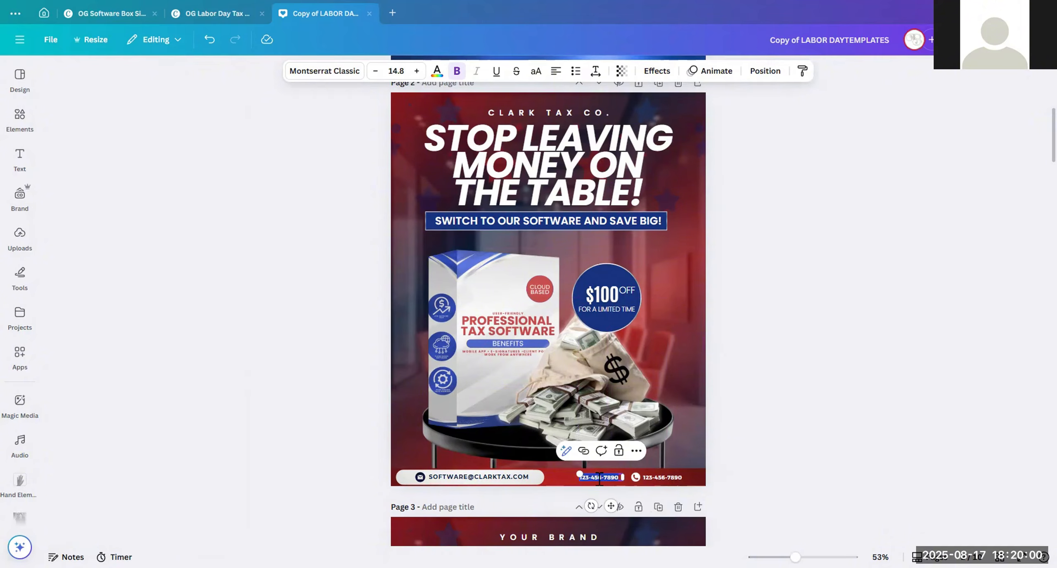
pyautogui.write('www')
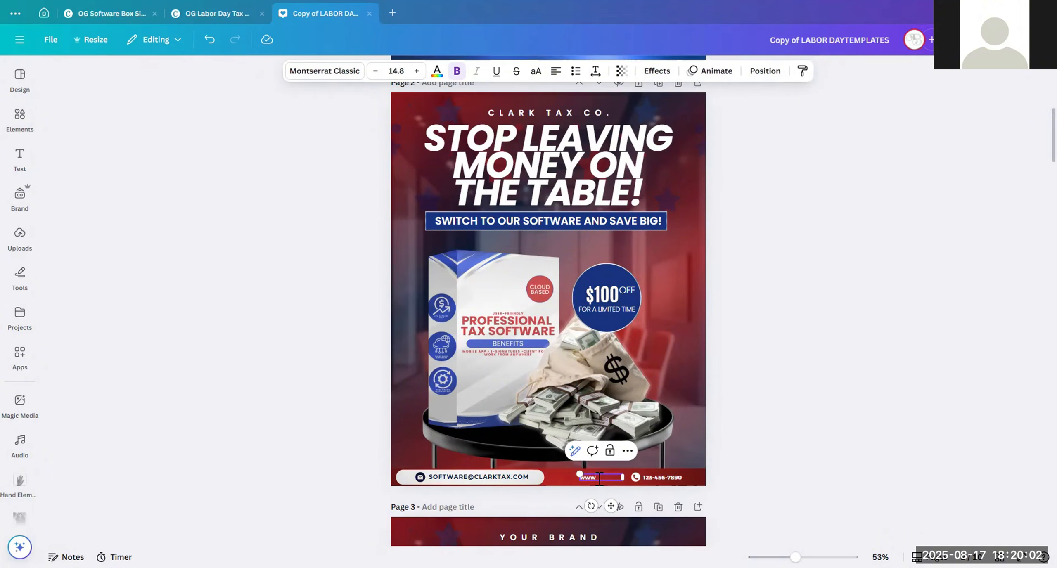
pyautogui.press('BackSpace')
pyautogui.write('www.clark ta')
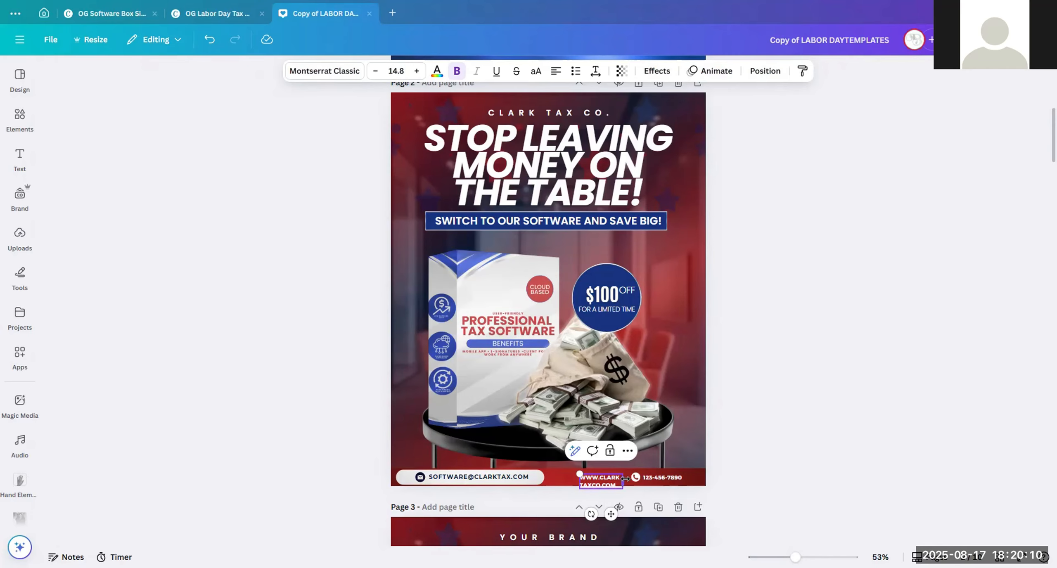
pyautogui.moveTo(622, 480); pyautogui.dragTo(601, 502)
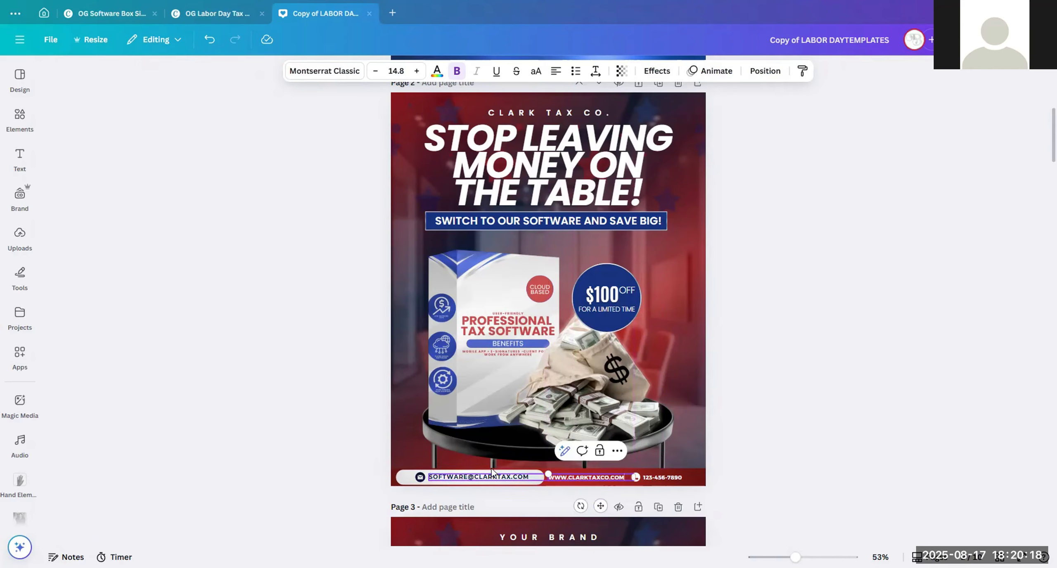
pyautogui.click(755, 443)
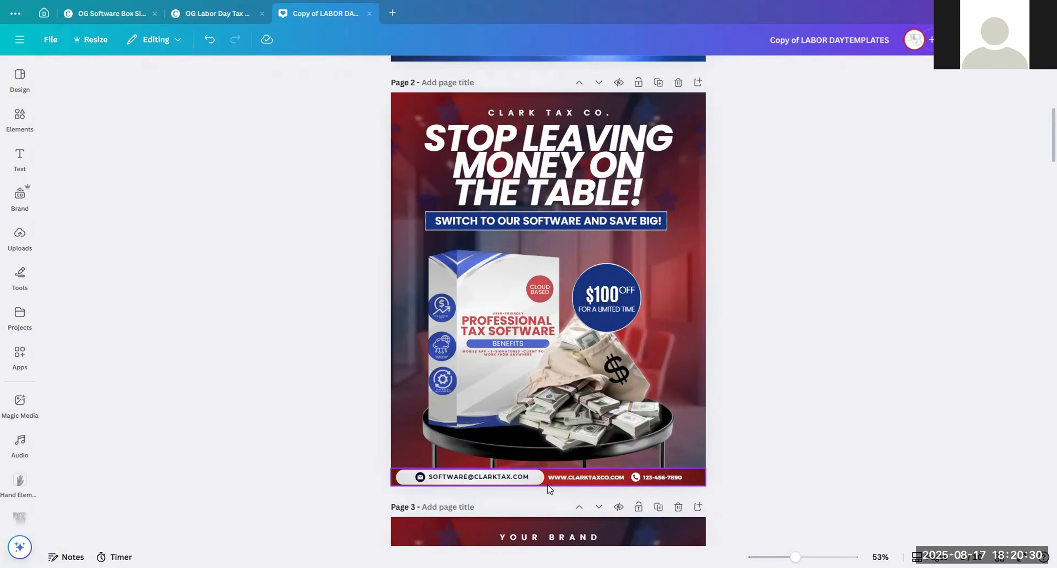
# Step: Search the elements for WEB ICON, add the black circular globe graphic and shrink it into page 2's footer before the website address
pyautogui.click(20, 120)
pyautogui.click(114, 78)
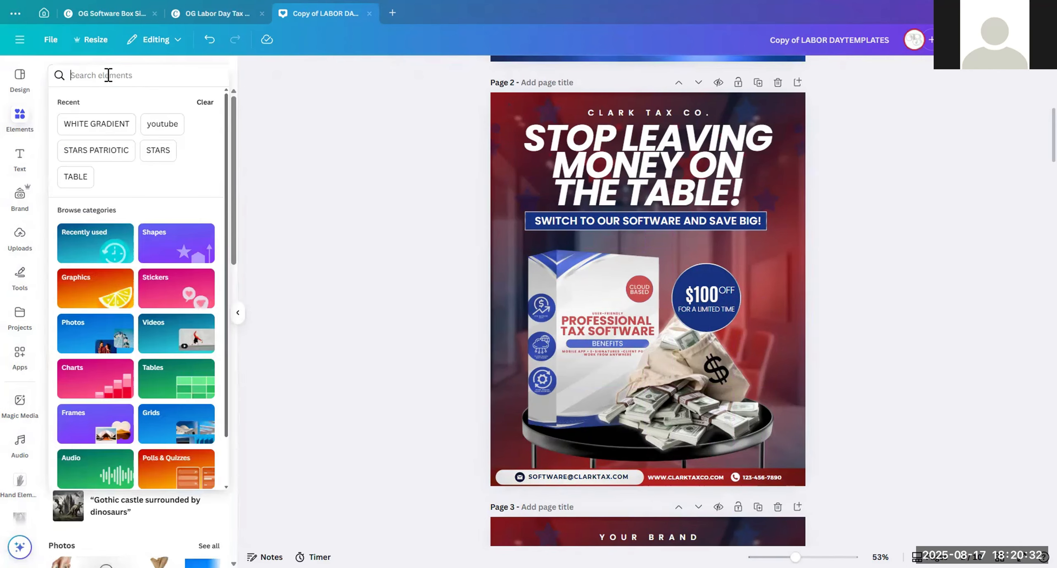
pyautogui.write('WEB ICP')
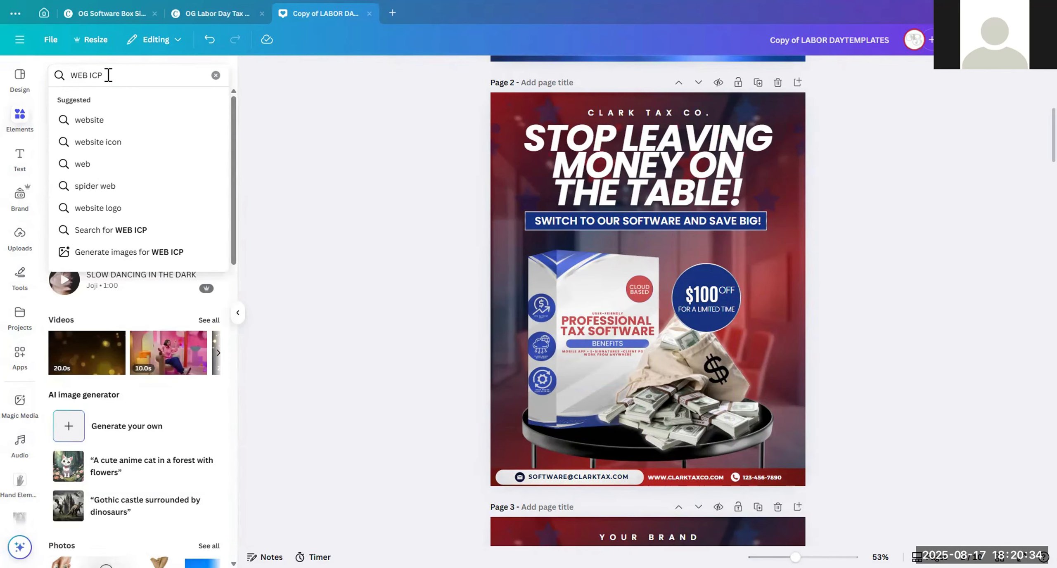
pyautogui.press('BackSpace')
pyautogui.press('Return')
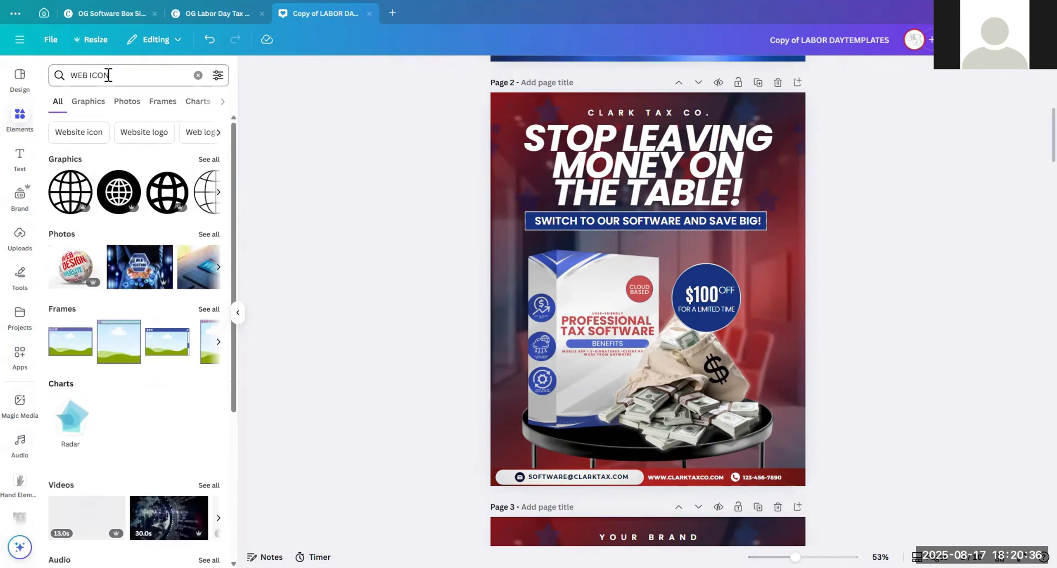
pyautogui.click(119, 192)
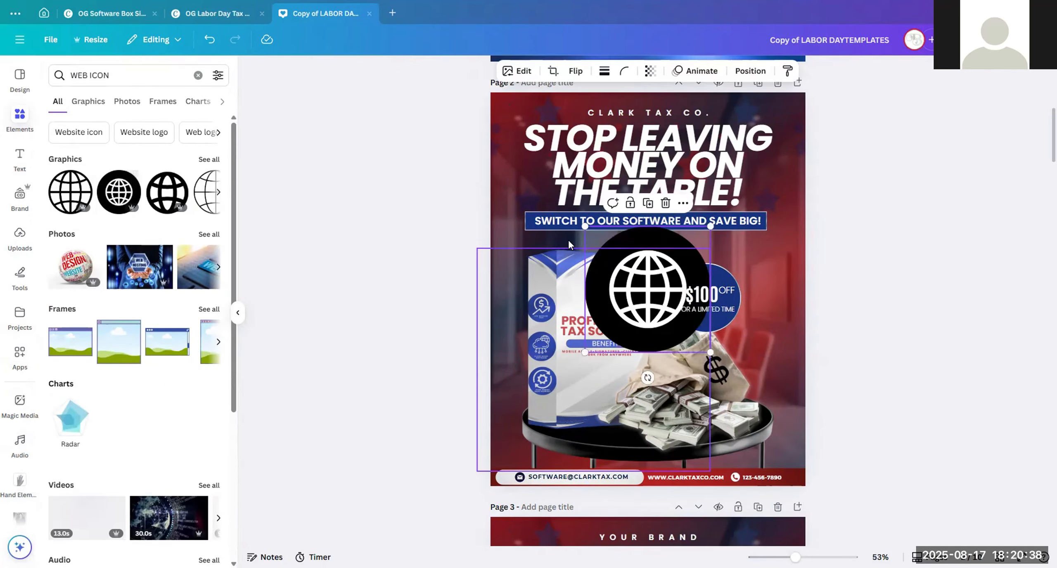
pyautogui.moveTo(583, 226); pyautogui.dragTo(643, 476)
pyautogui.click(761, 478)
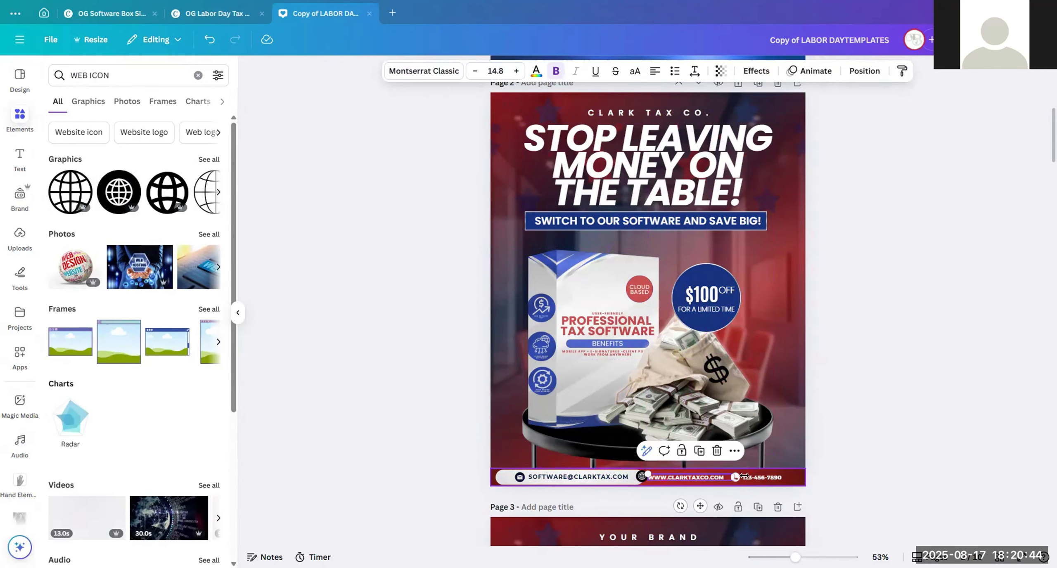
# Step: Set the footer website address to font size 12.8, tighten its text box and shift it toward the phone icon
pyautogui.click(703, 481)
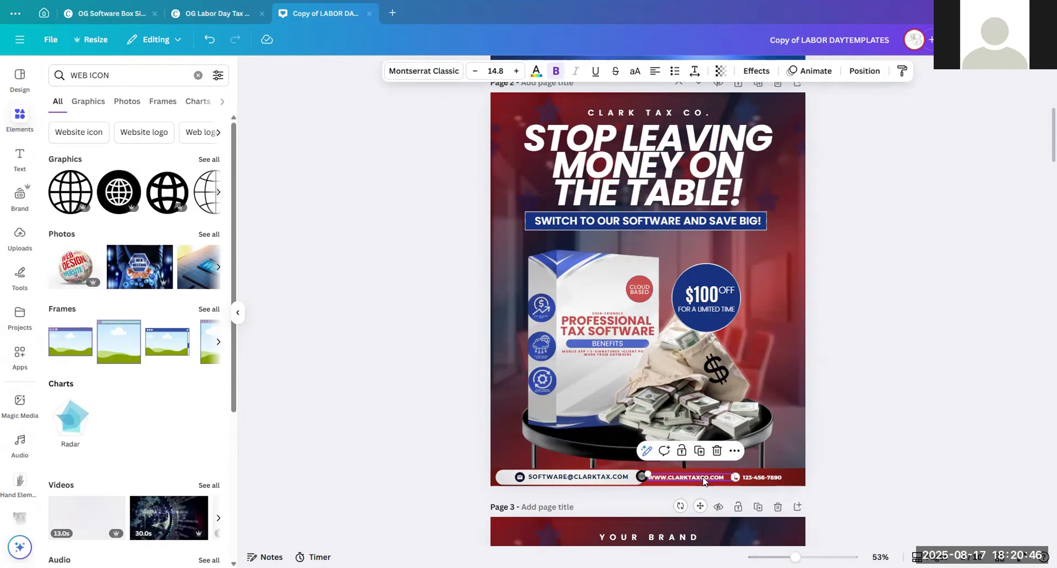
pyautogui.moveTo(735, 477); pyautogui.dragTo(728, 476)
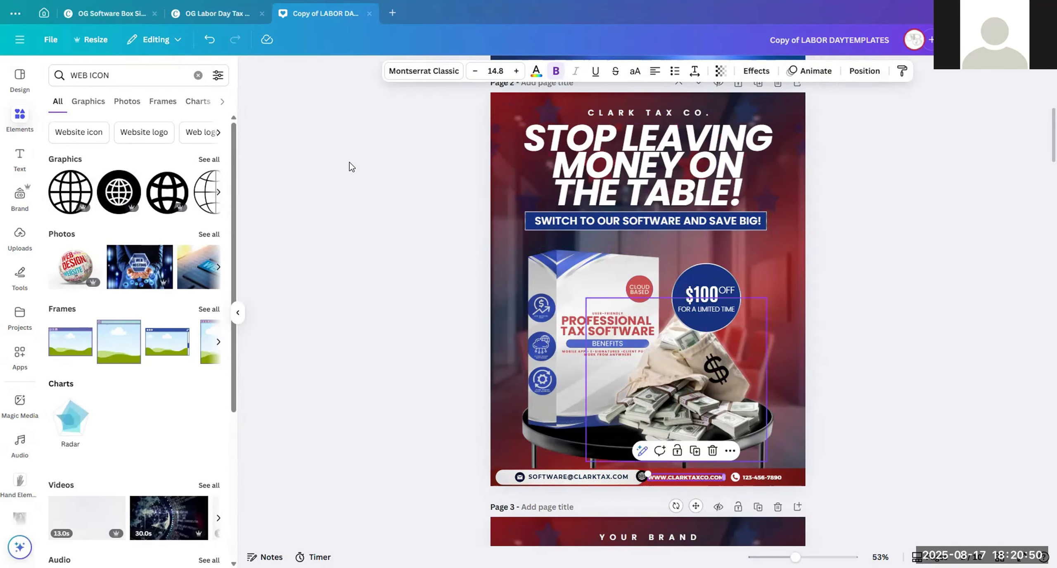
pyautogui.click(476, 71)
pyautogui.click(479, 73)
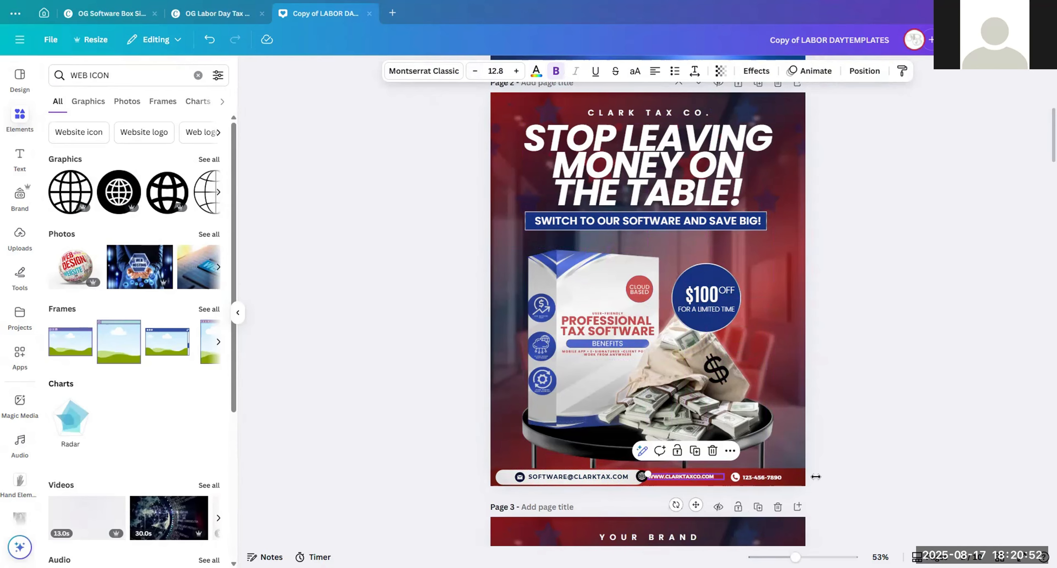
pyautogui.click(923, 469)
pyautogui.moveTo(699, 480); pyautogui.dragTo(713, 477)
# Step: Shrink the globe icon further and place it on the red footer bar directly before the website address
pyautogui.click(642, 478)
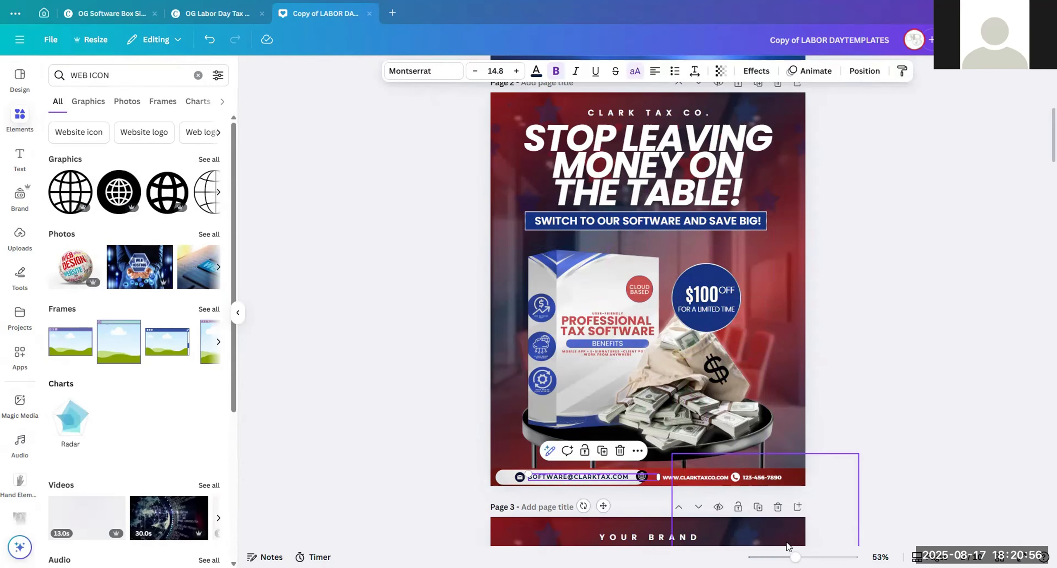
pyautogui.moveTo(795, 556); pyautogui.dragTo(809, 534)
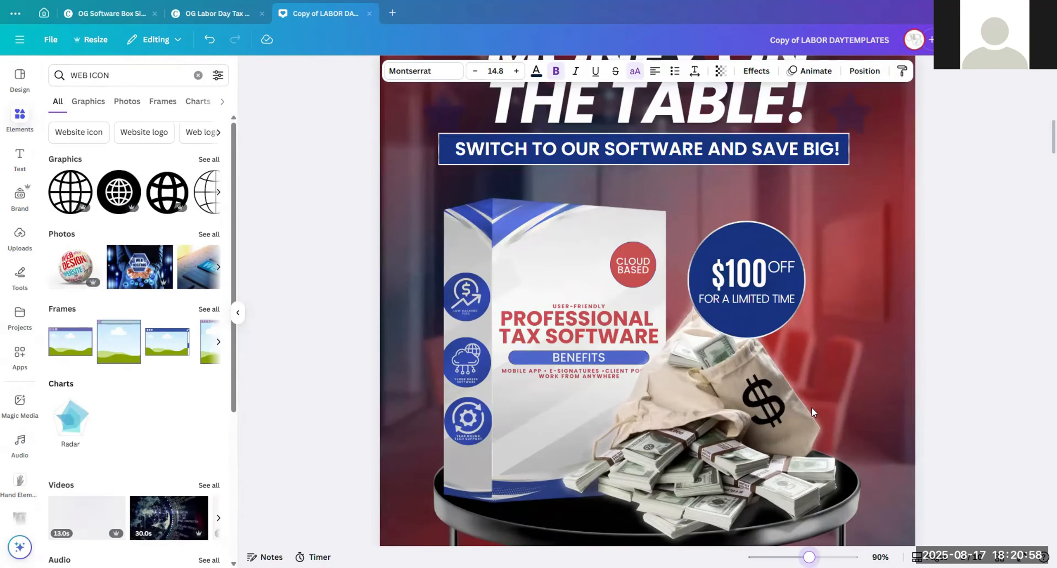
pyautogui.moveTo(812, 408); pyautogui.dragTo(814, 408)
pyautogui.scroll(-5, 765, 409)
pyautogui.scroll(-1, 633, 345)
pyautogui.doubleClick(634, 346)
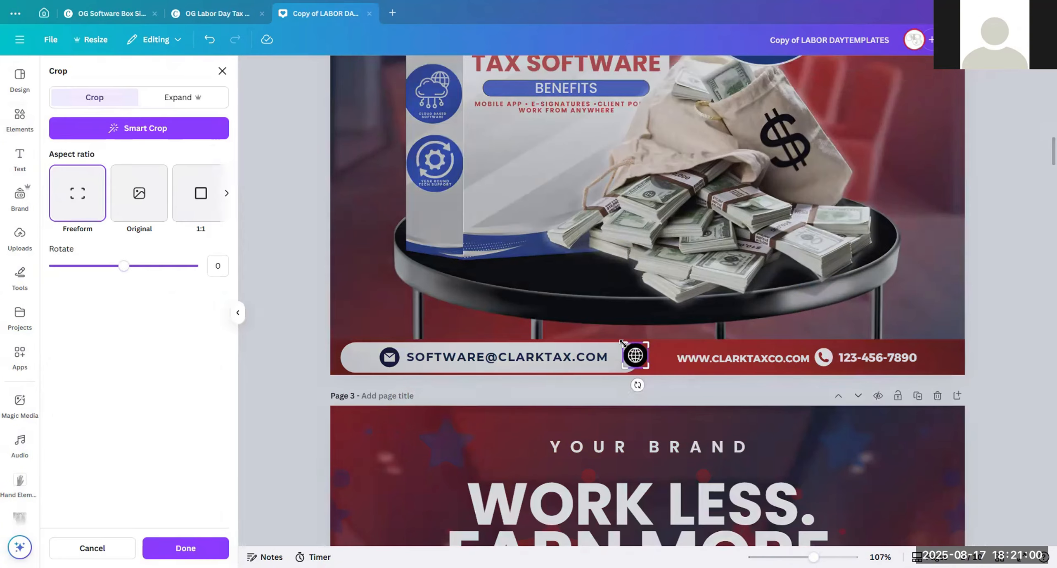
pyautogui.click(657, 341)
pyautogui.moveTo(624, 343); pyautogui.dragTo(637, 353)
pyautogui.moveTo(650, 394); pyautogui.dragTo(675, 391)
pyautogui.moveTo(656, 350); pyautogui.dragTo(654, 347)
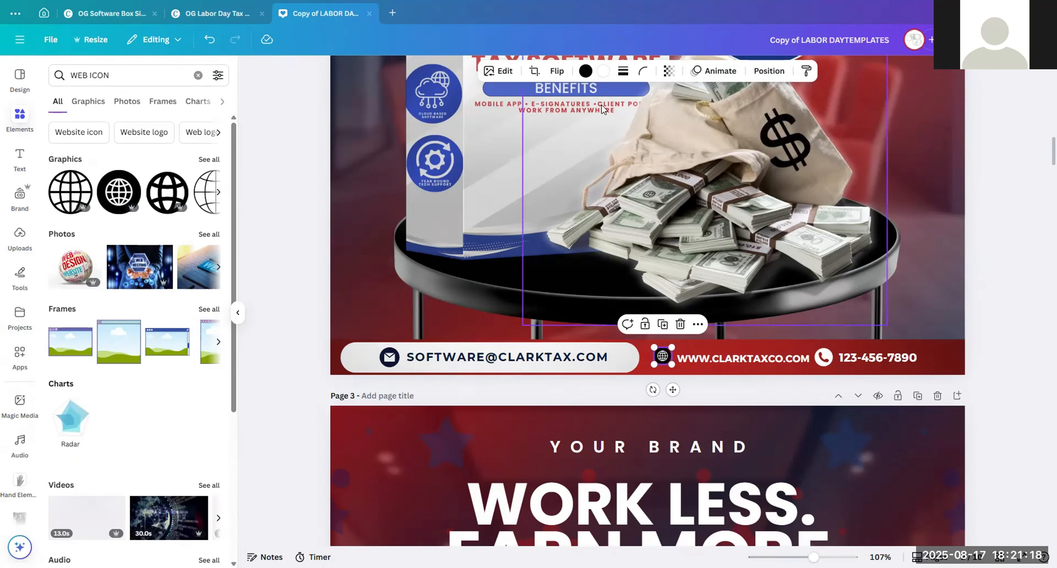
# Step: Recolour the globe icon's black circle to #0D1431, sampled from the envelope icon in the footer
pyautogui.click(585, 70)
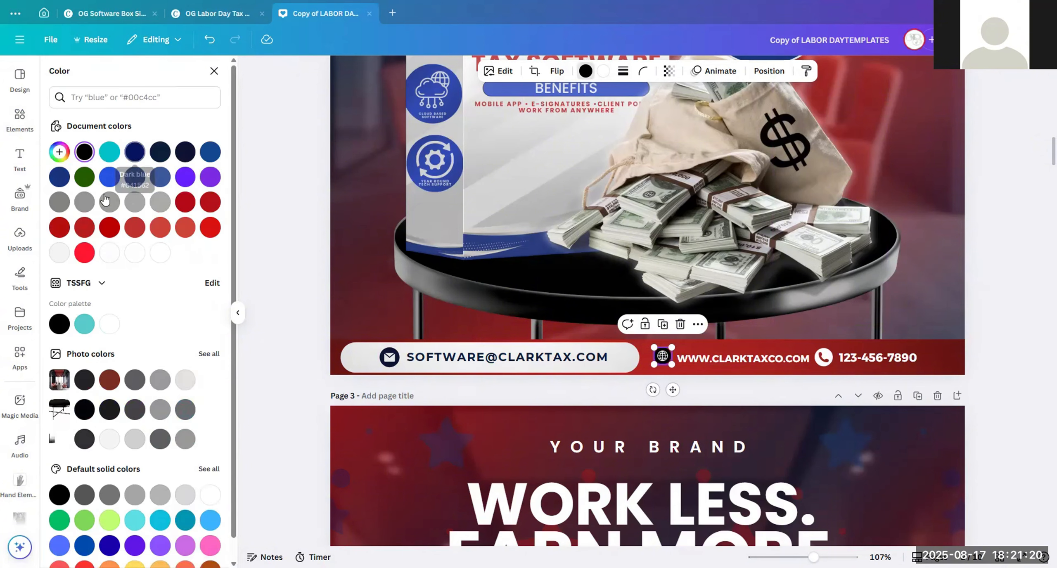
pyautogui.click(60, 151)
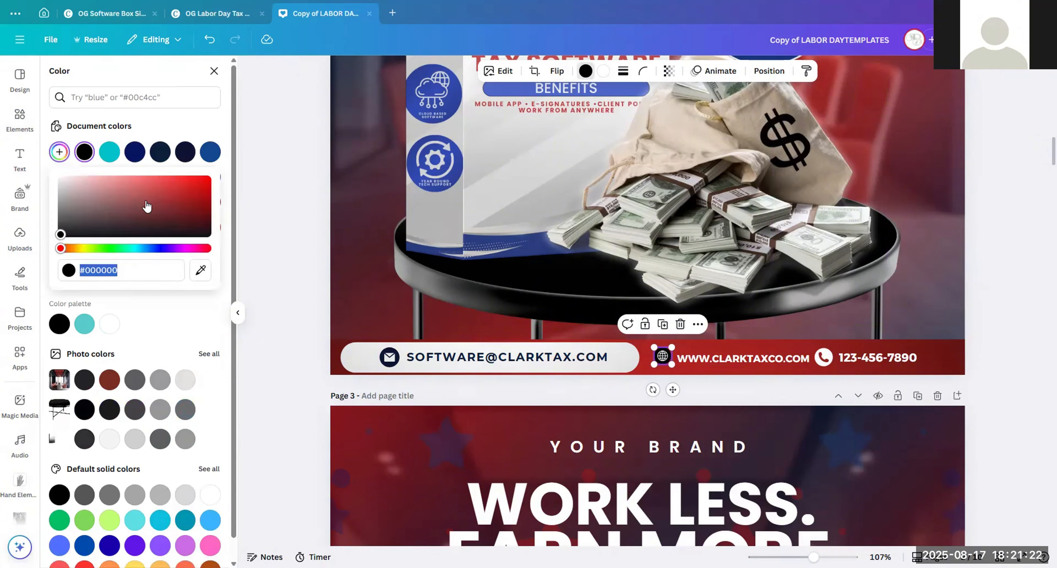
pyautogui.click(202, 271)
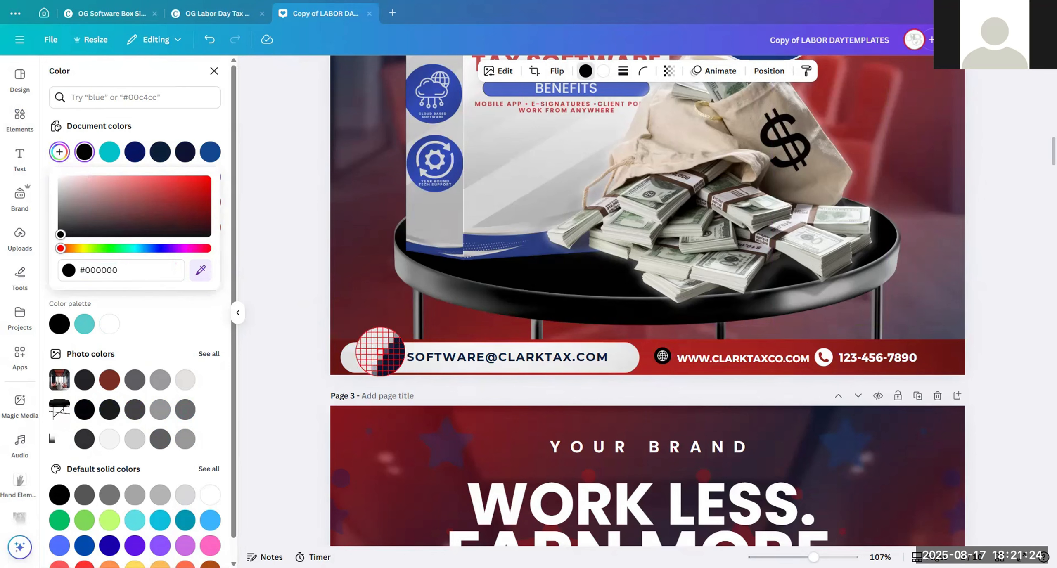
pyautogui.click(383, 352)
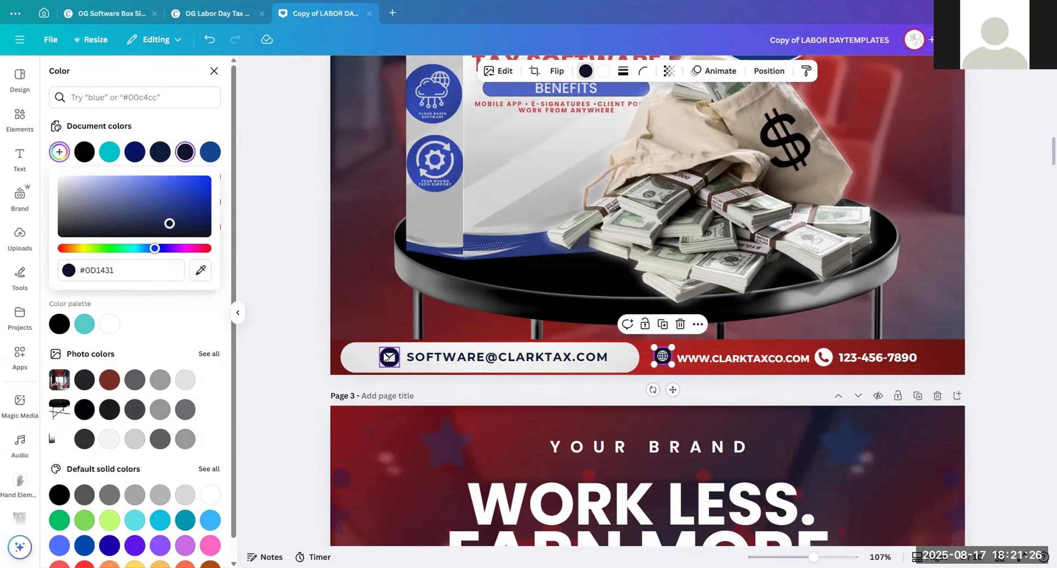
# Step: Recolour the footer's white phone icon to the navy #0D1431 sampled from the globe icon
pyautogui.click(827, 357)
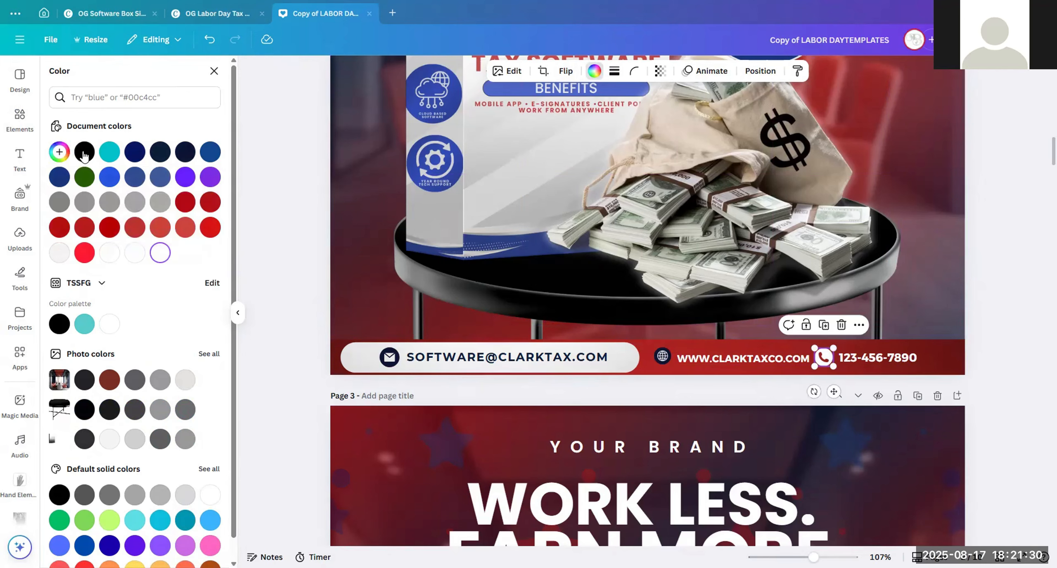
pyautogui.click(59, 152)
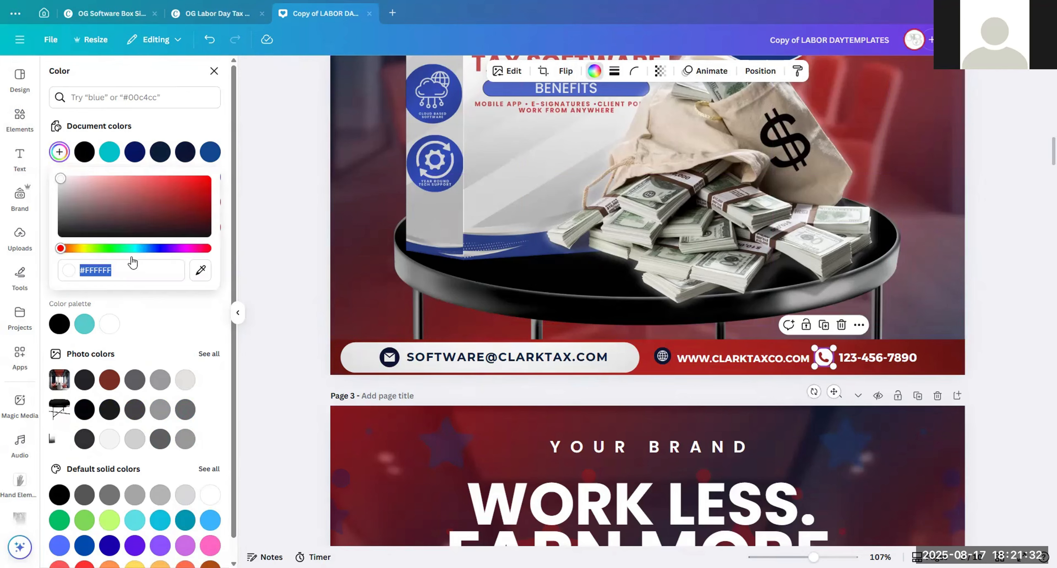
pyautogui.click(201, 272)
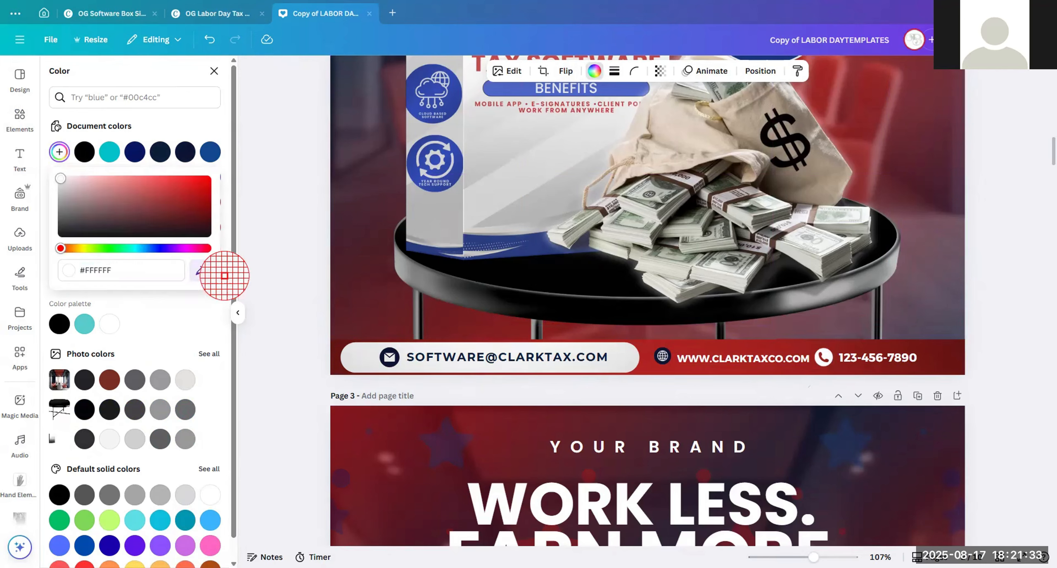
pyautogui.click(667, 350)
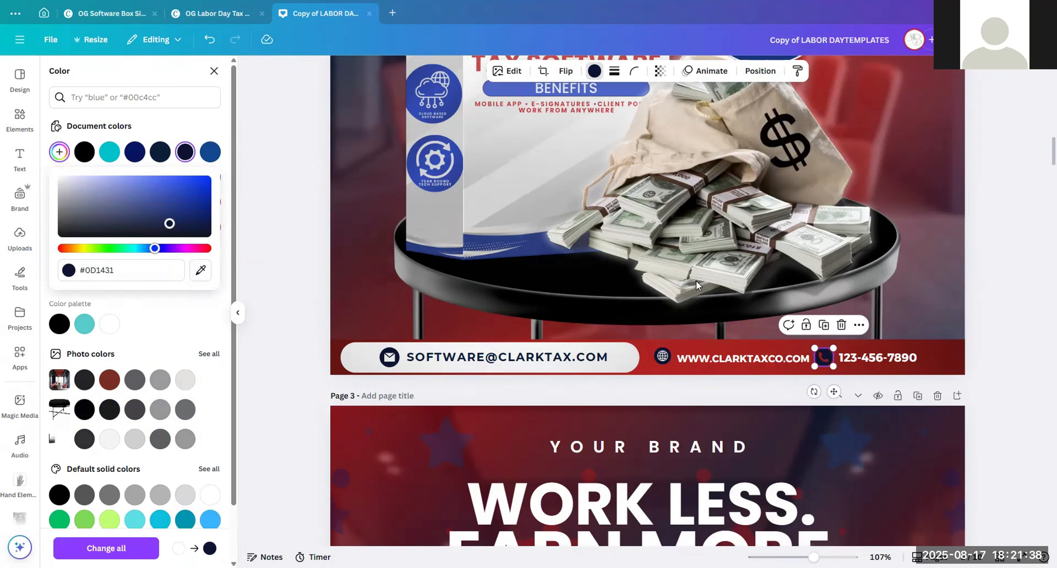
pyautogui.click(169, 126)
pyautogui.click(1002, 283)
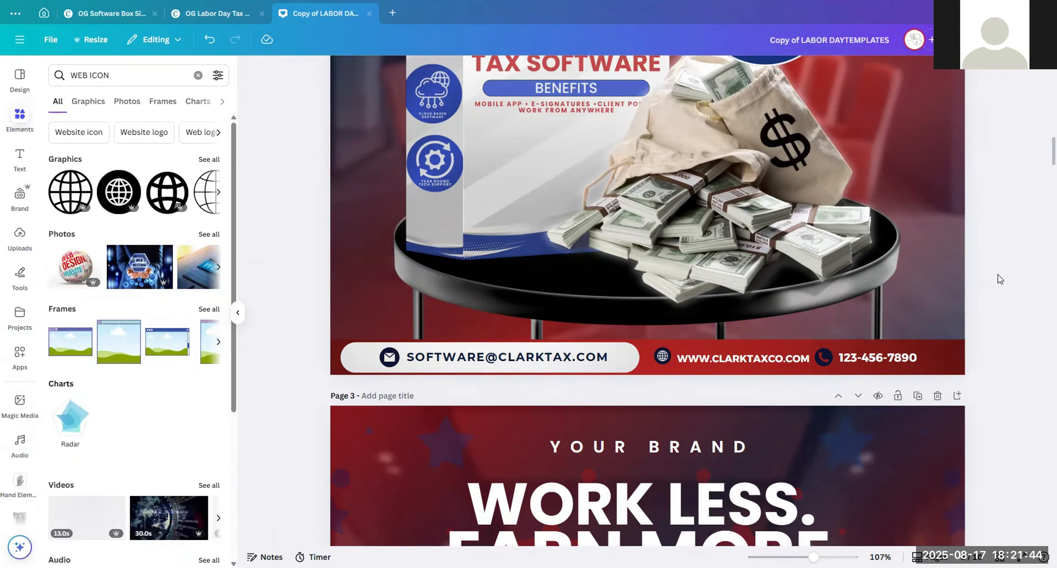
# Step: Add a circle shape to page 2 and shrink it to about the size of the footer icons
pyautogui.scroll(2, 1000, 279)
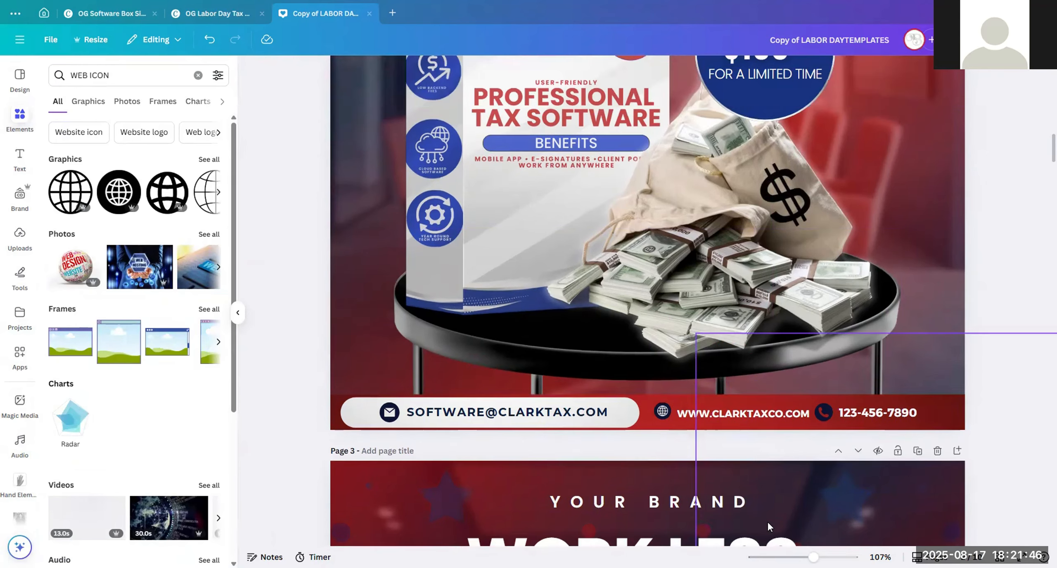
pyautogui.moveTo(813, 557)
pyautogui.mouseDown()
pyautogui.moveTo(790, 558)
pyautogui.moveTo(810, 557)
pyautogui.mouseUp()
pyautogui.scroll(-5, 141, 278)
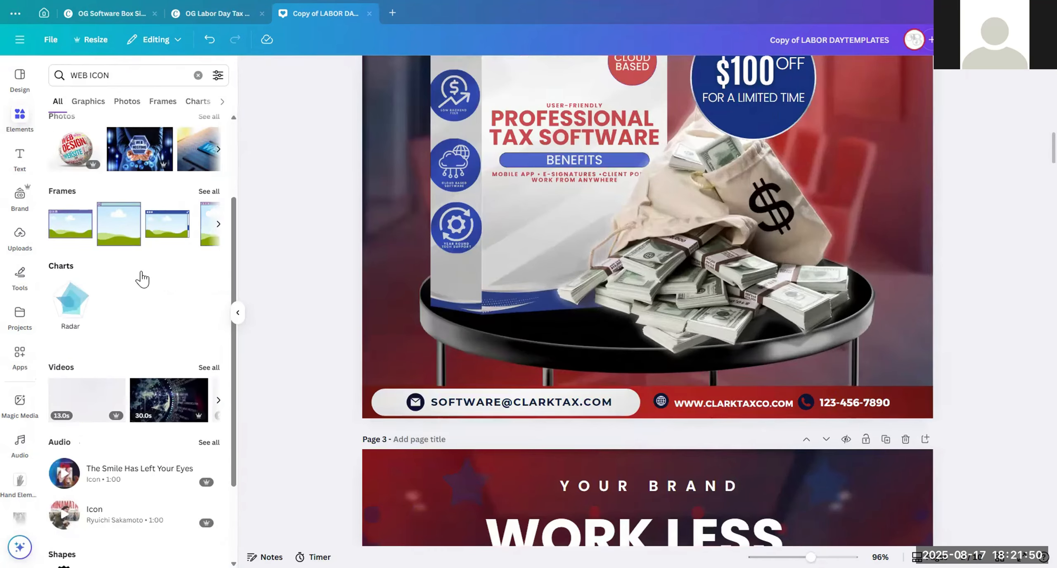
pyautogui.scroll(5, 157, 283)
pyautogui.click(198, 75)
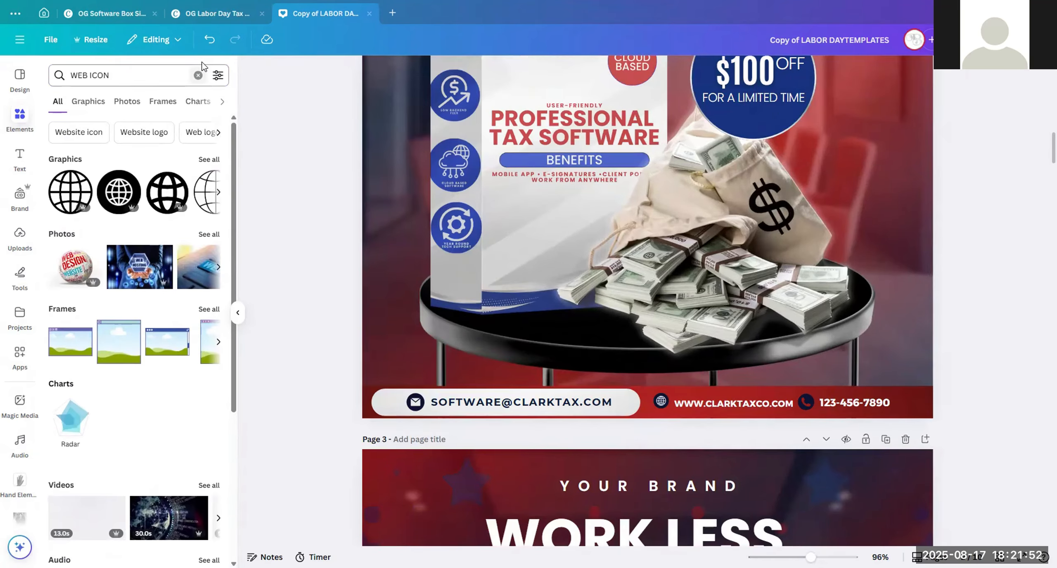
pyautogui.scroll(-8, 188, 318)
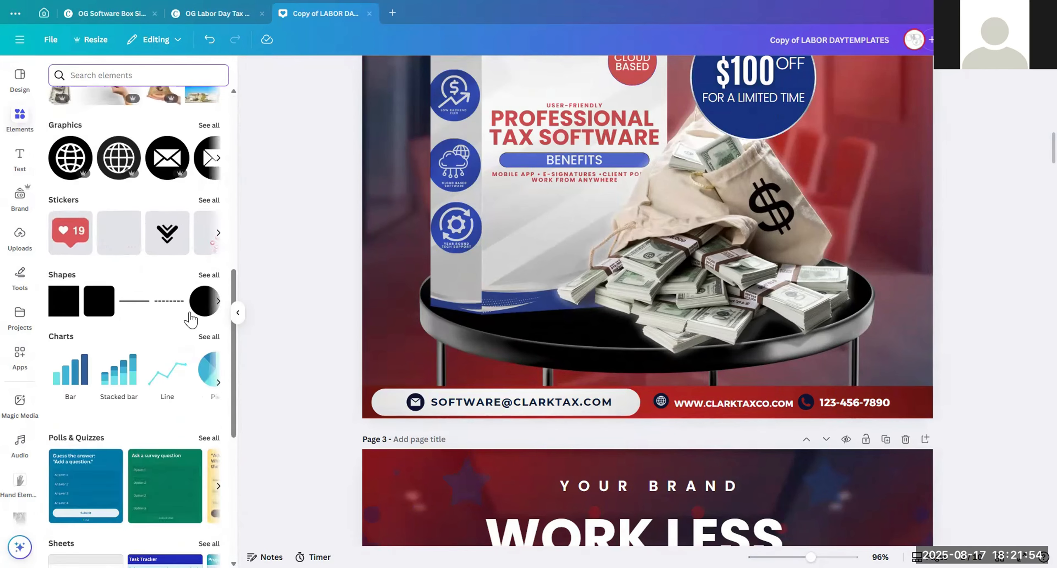
pyautogui.click(192, 313)
pyautogui.scroll(4, 701, 224)
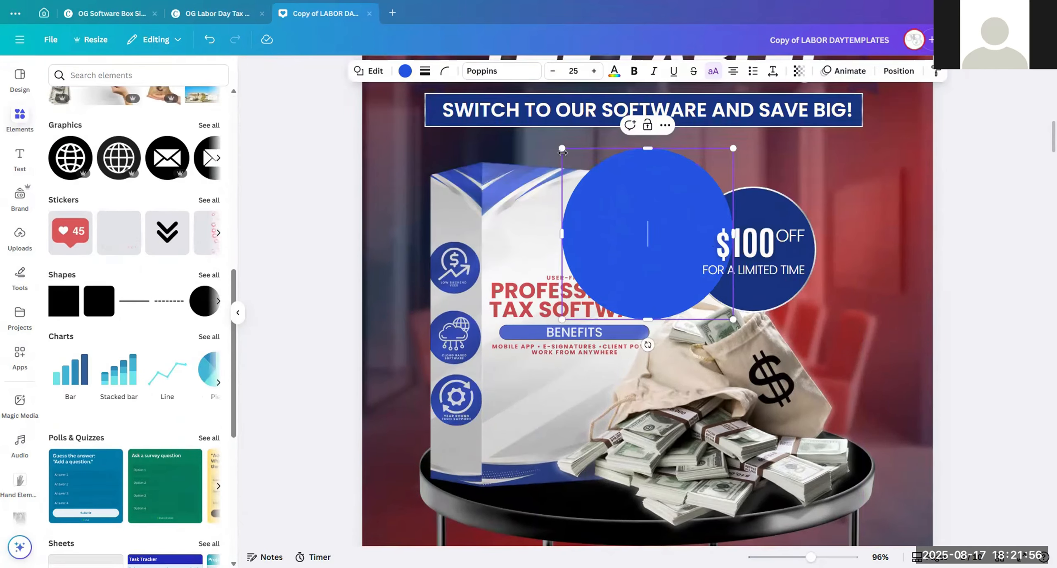
pyautogui.moveTo(562, 147); pyautogui.dragTo(716, 302)
# Step: Move the small circle down to the footer and align it over the phone icon
pyautogui.scroll(-3, 739, 215)
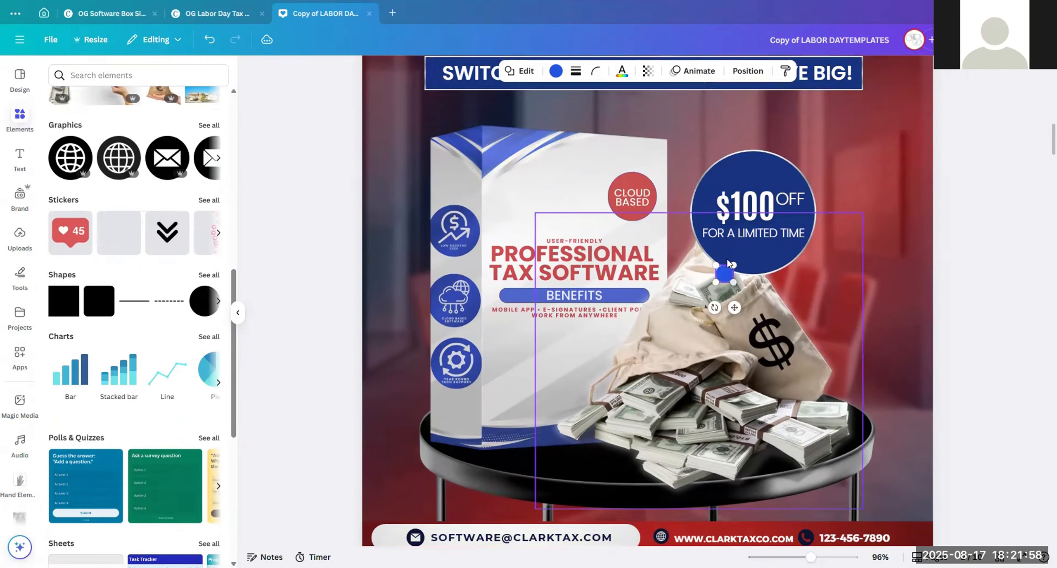
pyautogui.moveTo(725, 201); pyautogui.dragTo(825, 464)
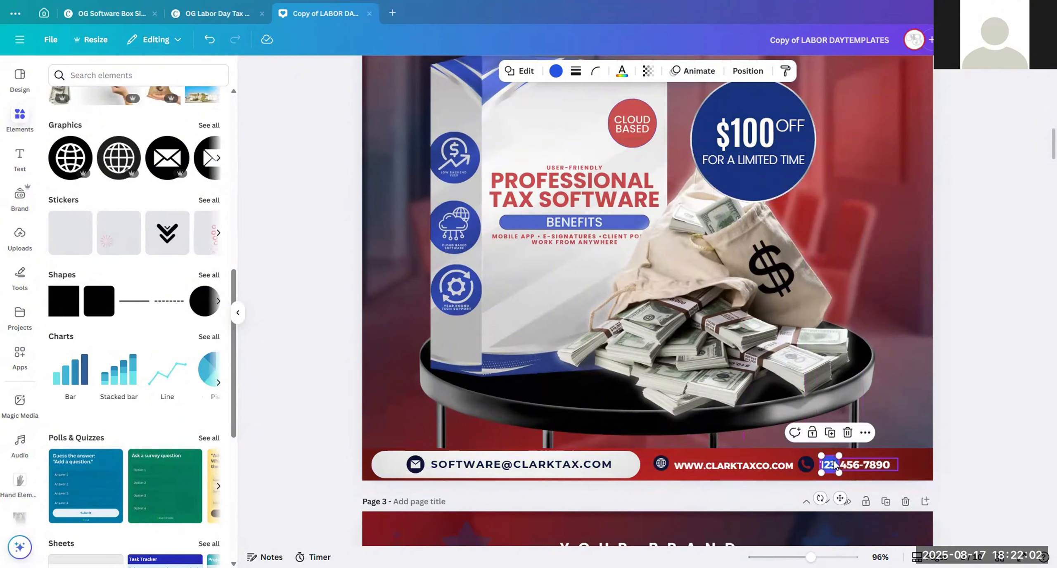
pyautogui.moveTo(820, 499); pyautogui.dragTo(815, 498)
pyautogui.moveTo(798, 456); pyautogui.dragTo(803, 460)
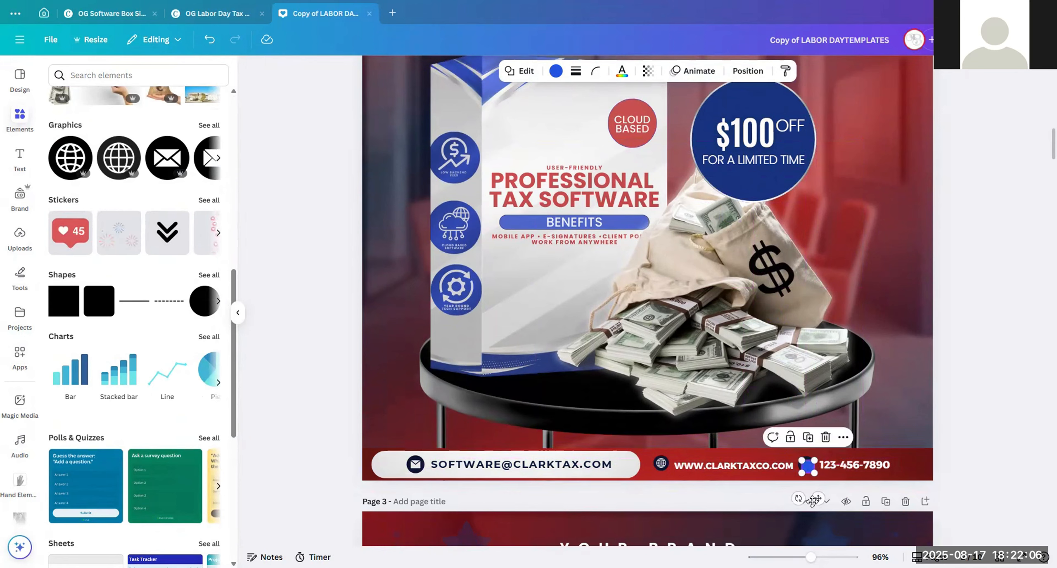
pyautogui.moveTo(819, 500); pyautogui.dragTo(817, 498)
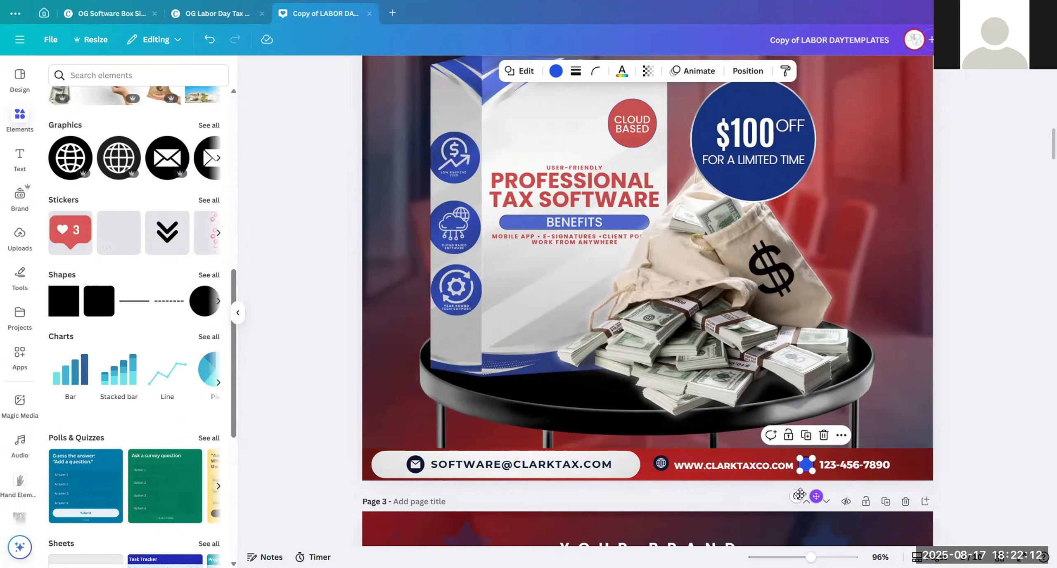
# Step: Fill the small circle white and move its layer directly beneath the phone icon
pyautogui.click(556, 72)
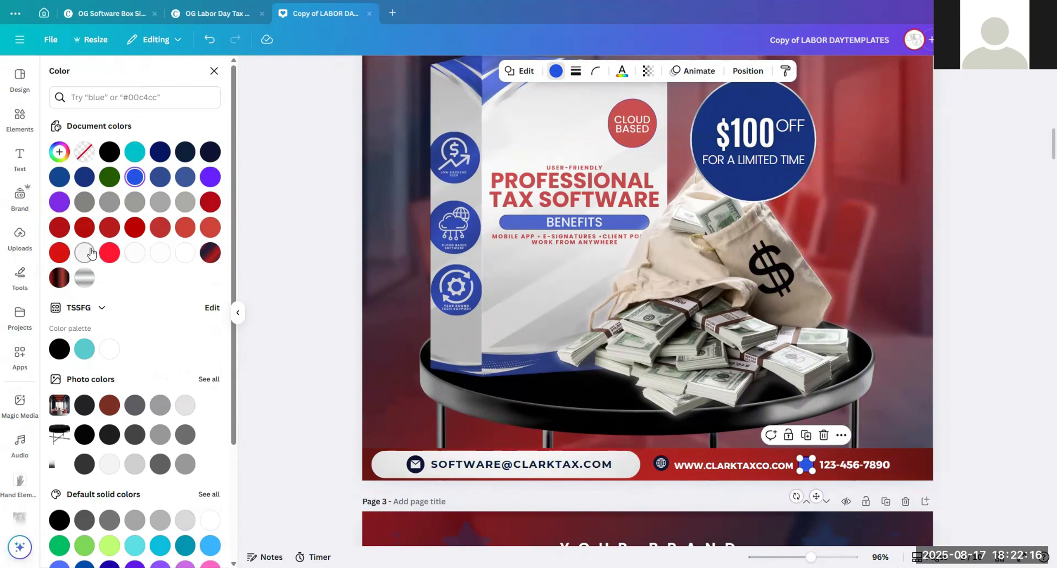
pyautogui.click(185, 254)
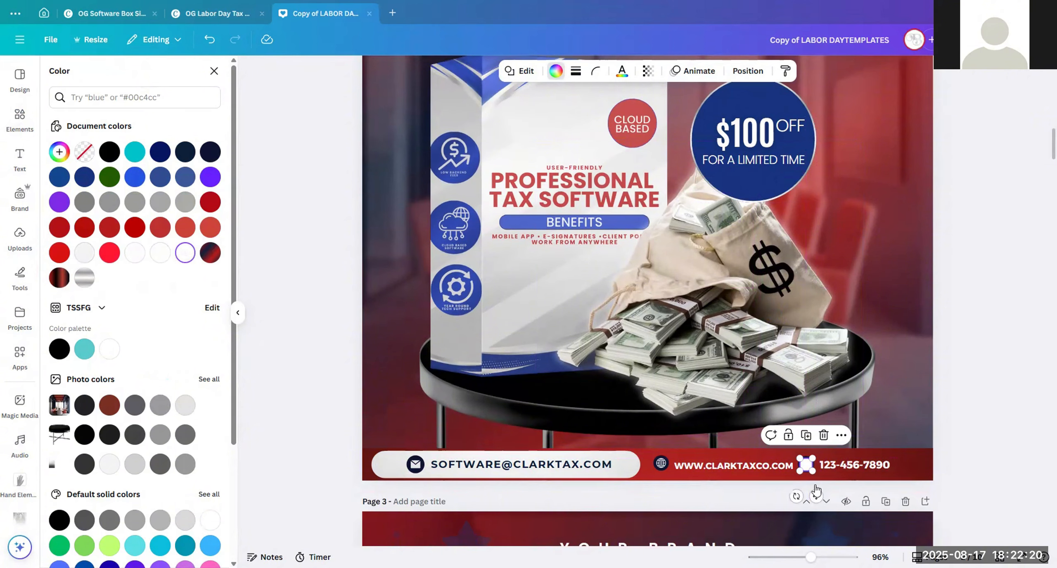
pyautogui.click(747, 71)
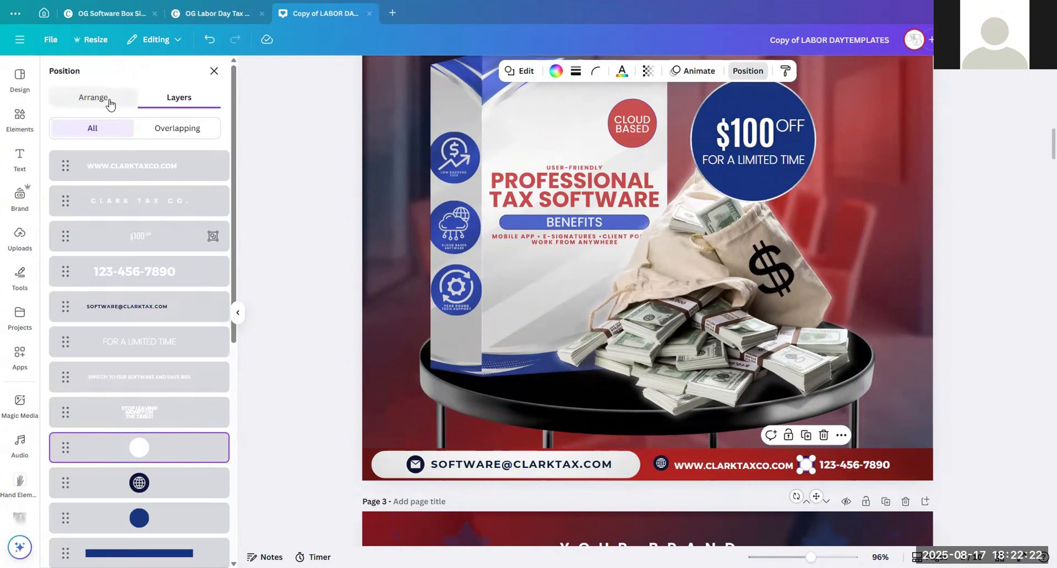
pyautogui.scroll(-3, 132, 372)
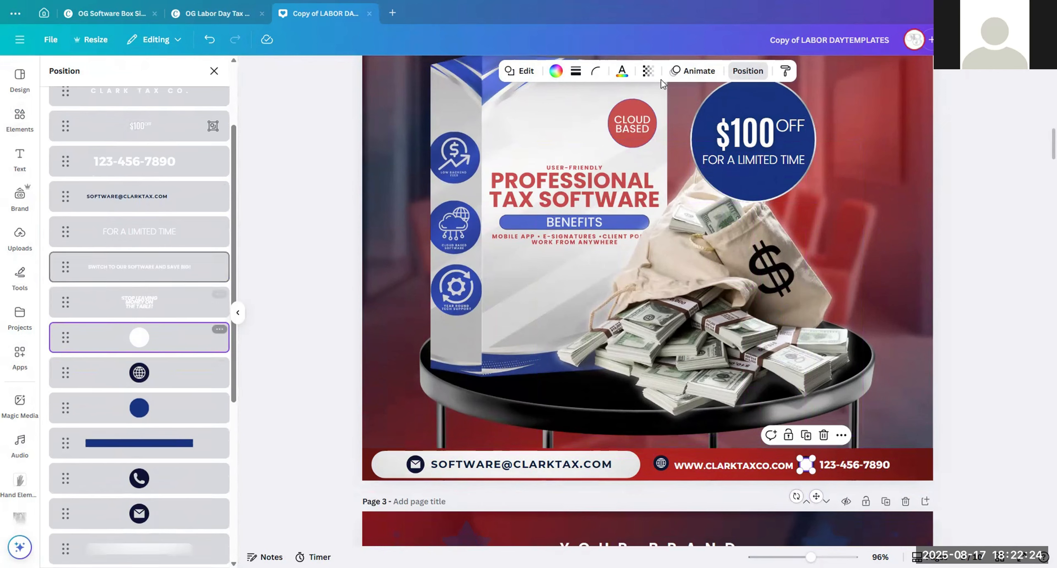
pyautogui.scroll(-2, 133, 202)
pyautogui.moveTo(152, 284); pyautogui.dragTo(142, 439)
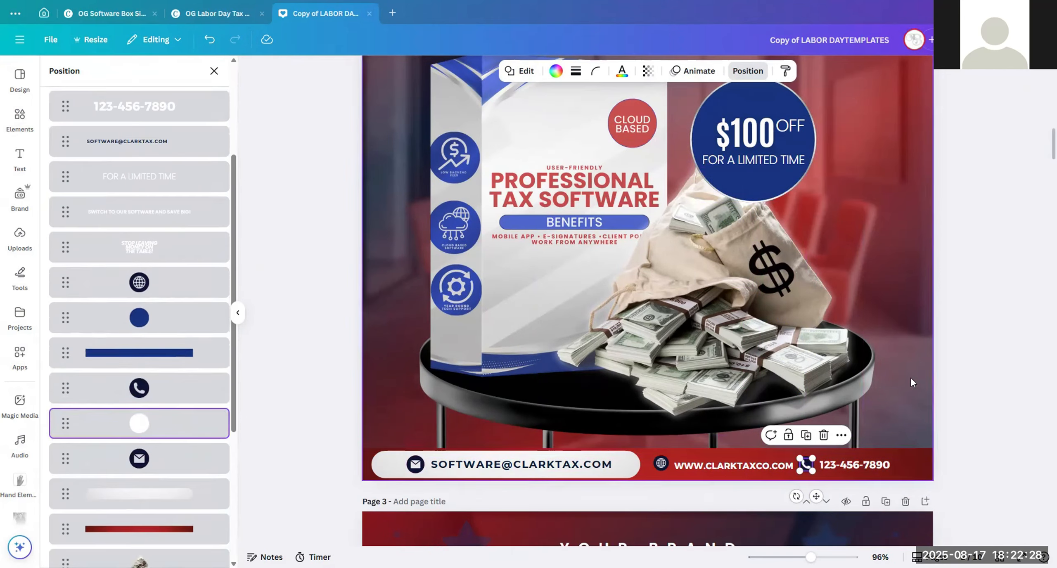
pyautogui.click(966, 376)
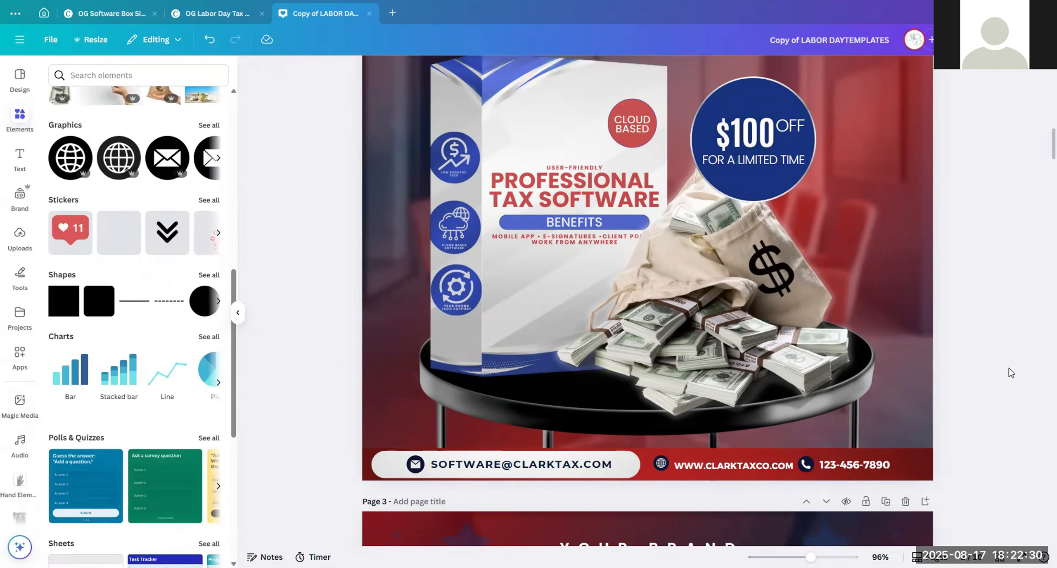
# Step: Examine page 2's overall layout, from the headline and offer banner down to the contact footer
pyautogui.moveTo(1028, 396); pyautogui.dragTo(810, 458)
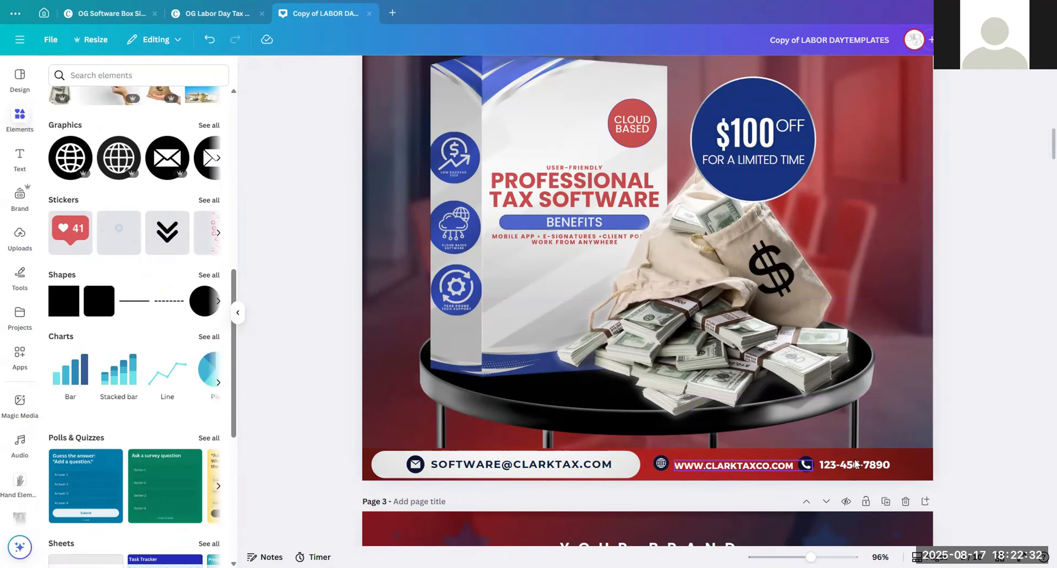
pyautogui.scroll(-5, 867, 396)
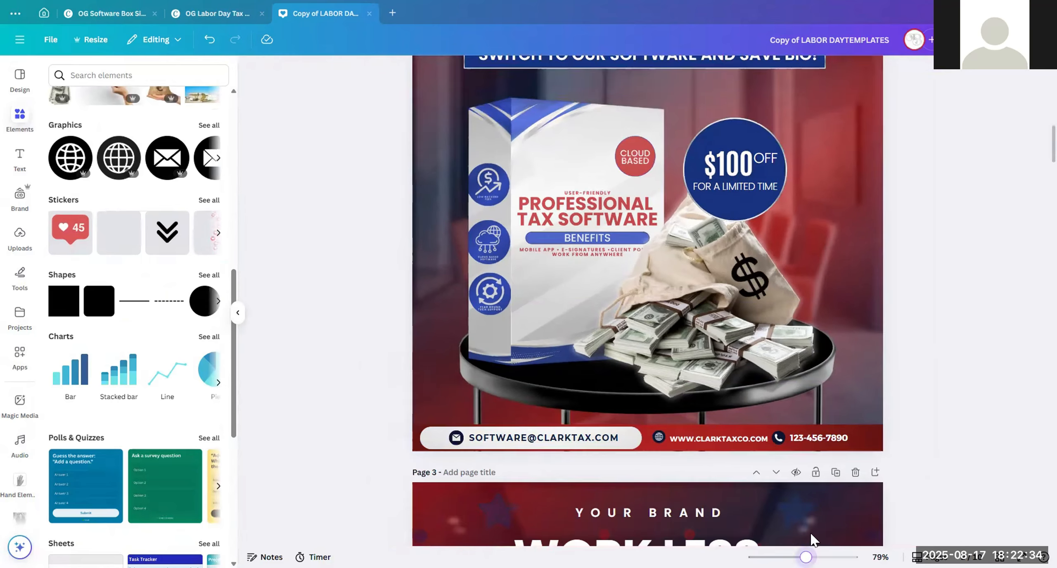
pyautogui.scroll(3, 900, 358)
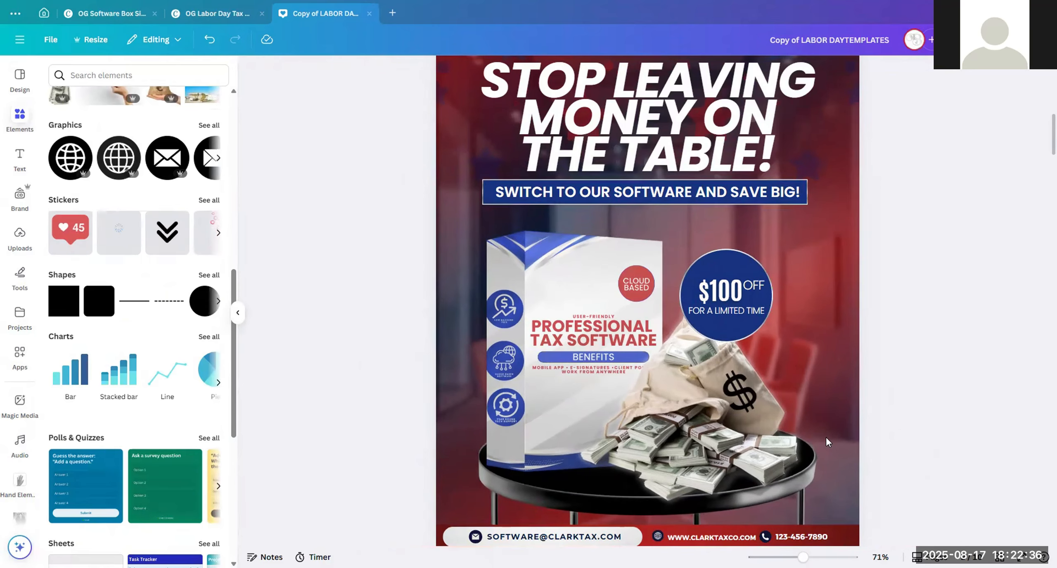
pyautogui.scroll(3, 826, 439)
pyautogui.scroll(-3, 881, 236)
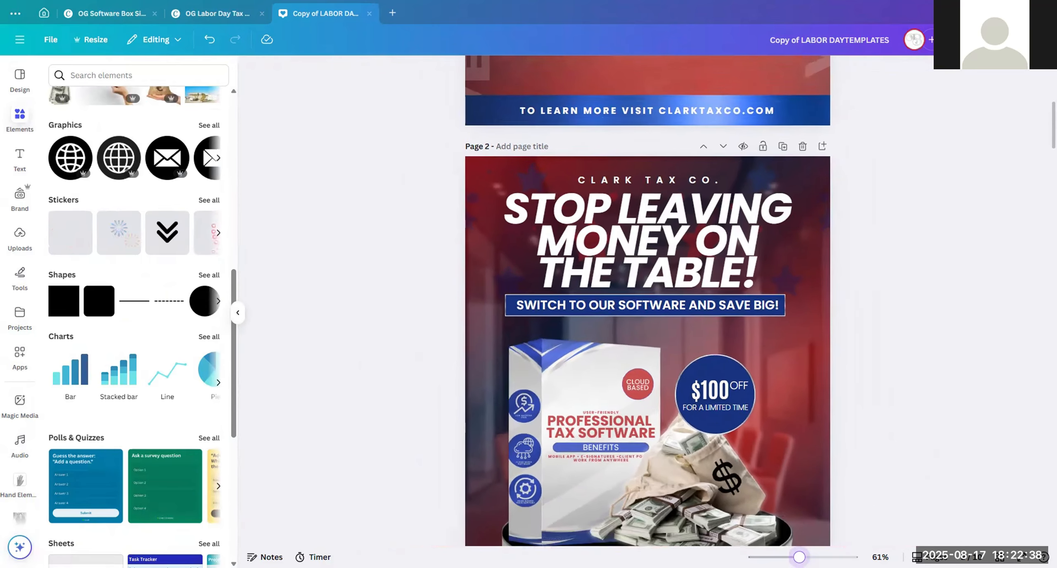
pyautogui.scroll(-1, 881, 236)
pyautogui.scroll(-1, 881, 237)
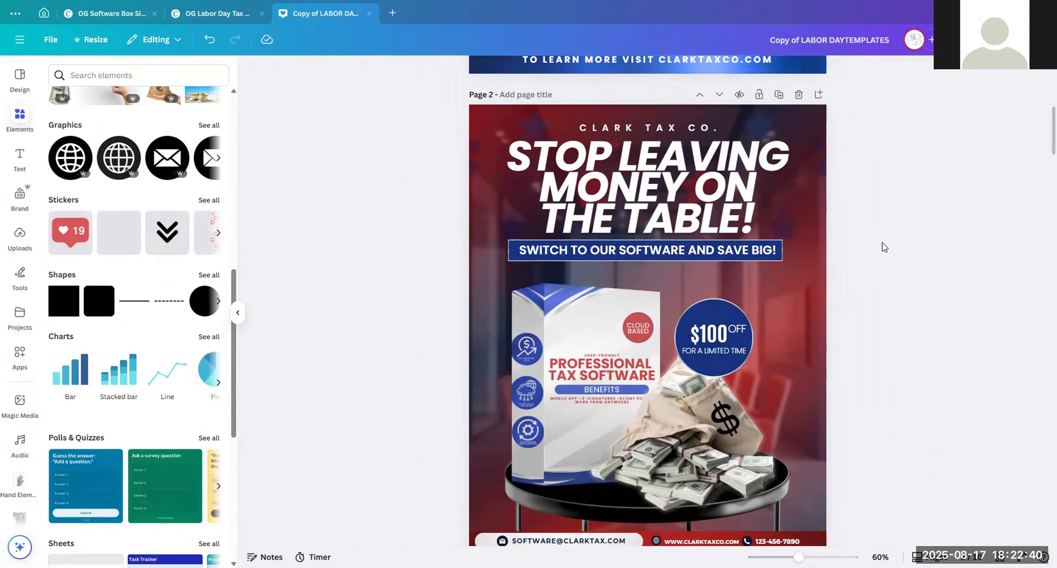
pyautogui.scroll(-2, 881, 249)
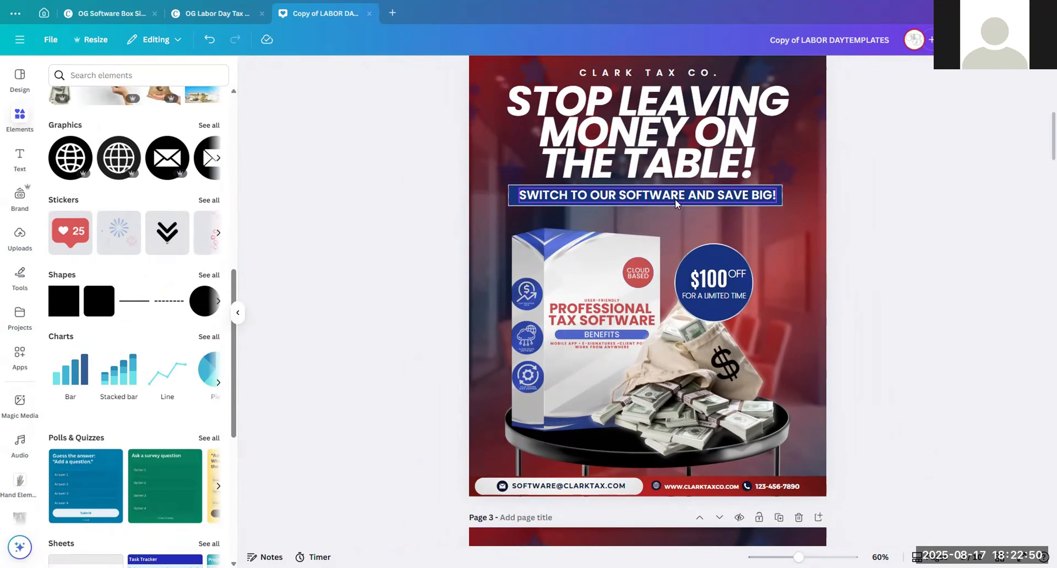
pyautogui.click(698, 137)
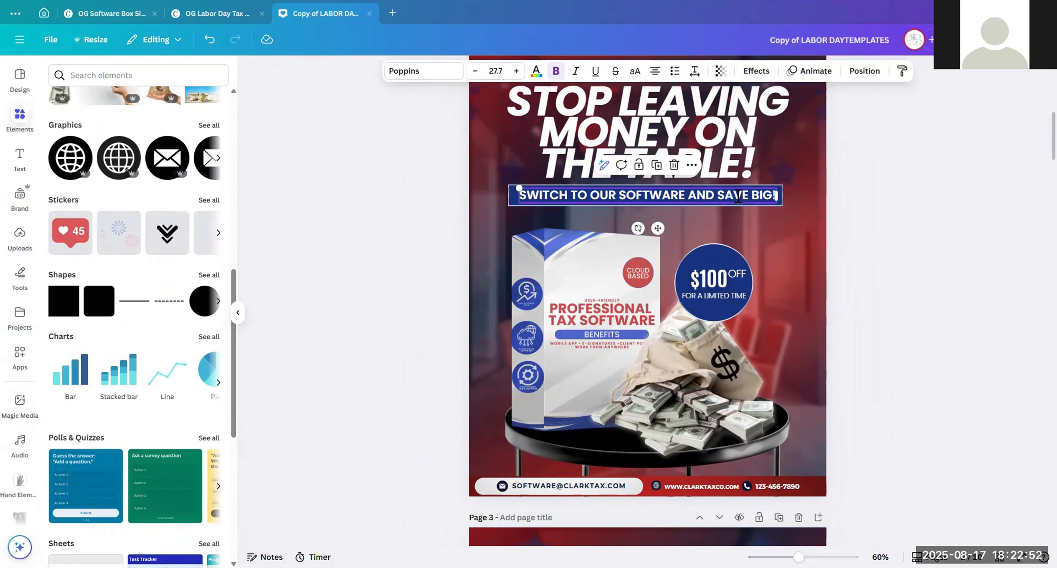
pyautogui.doubleClick(698, 137)
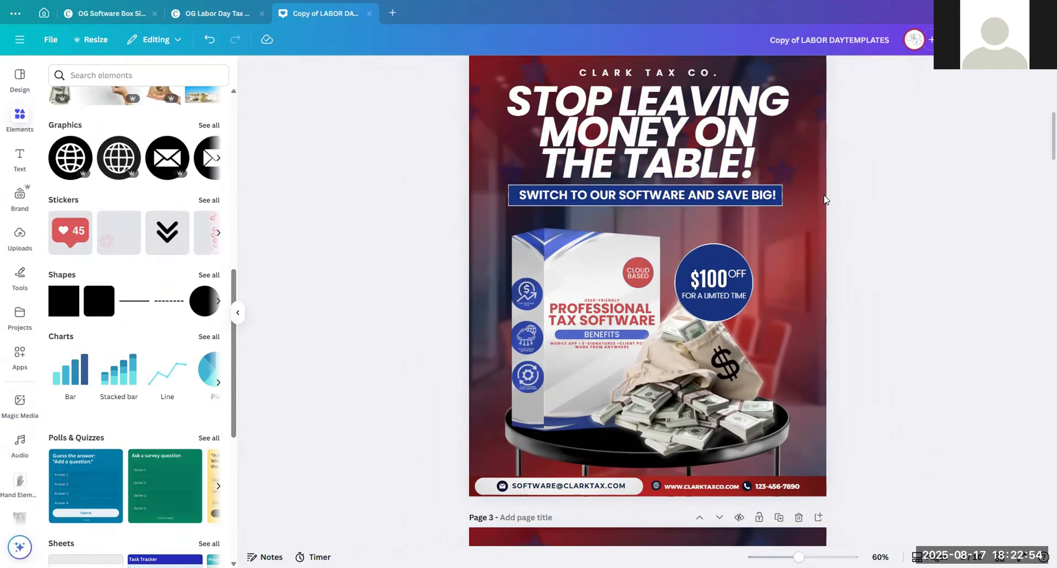
pyautogui.click(755, 197)
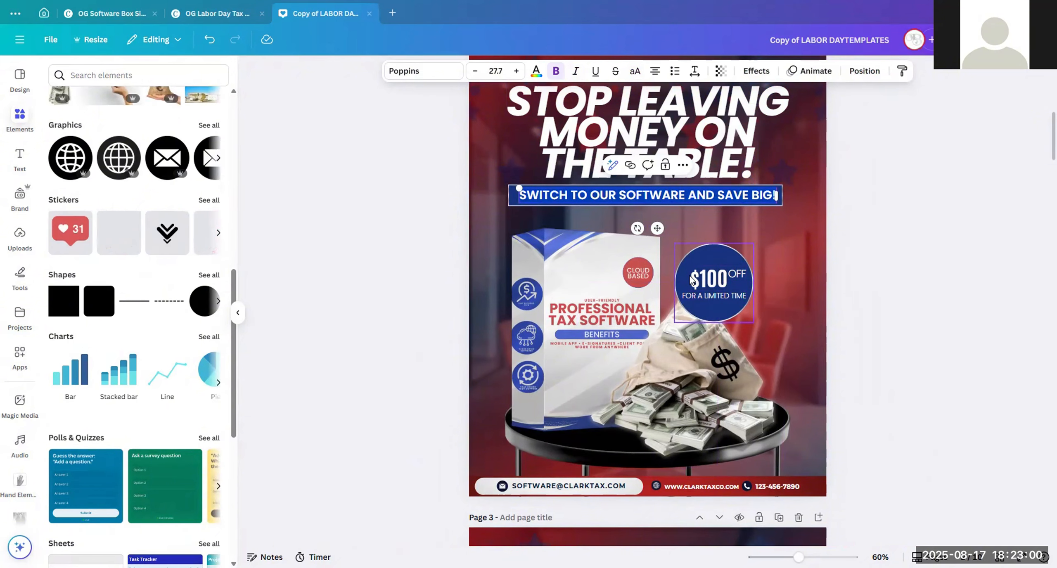
# Step: Change the discount amount in the blue circle to $50
pyautogui.doubleClick(718, 275)
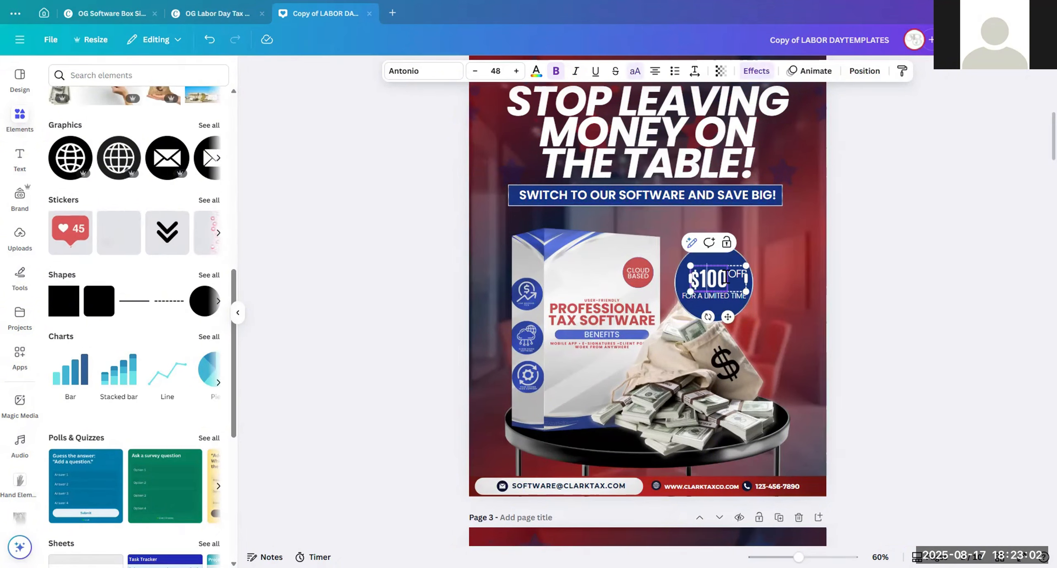
pyautogui.doubleClick(700, 268)
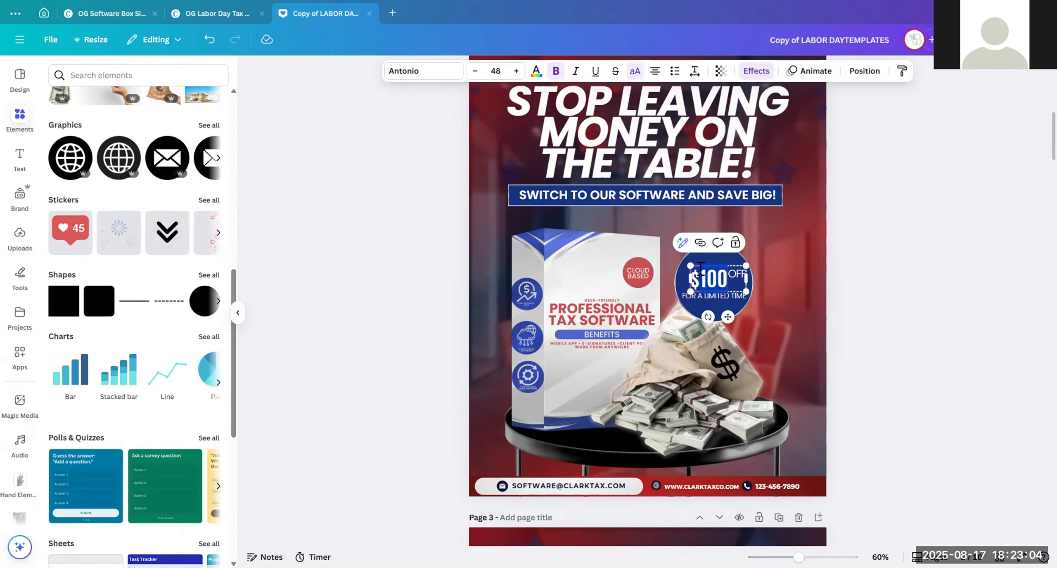
pyautogui.write('50')
pyautogui.click(910, 266)
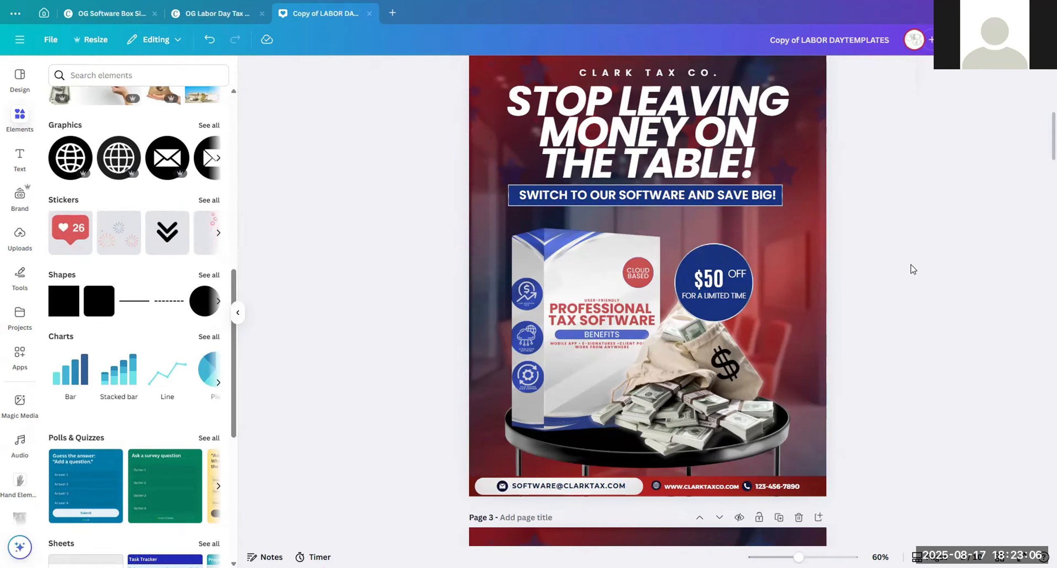
# Step: Move the word OFF closer to the $50 amount inside the blue circle
pyautogui.click(737, 276)
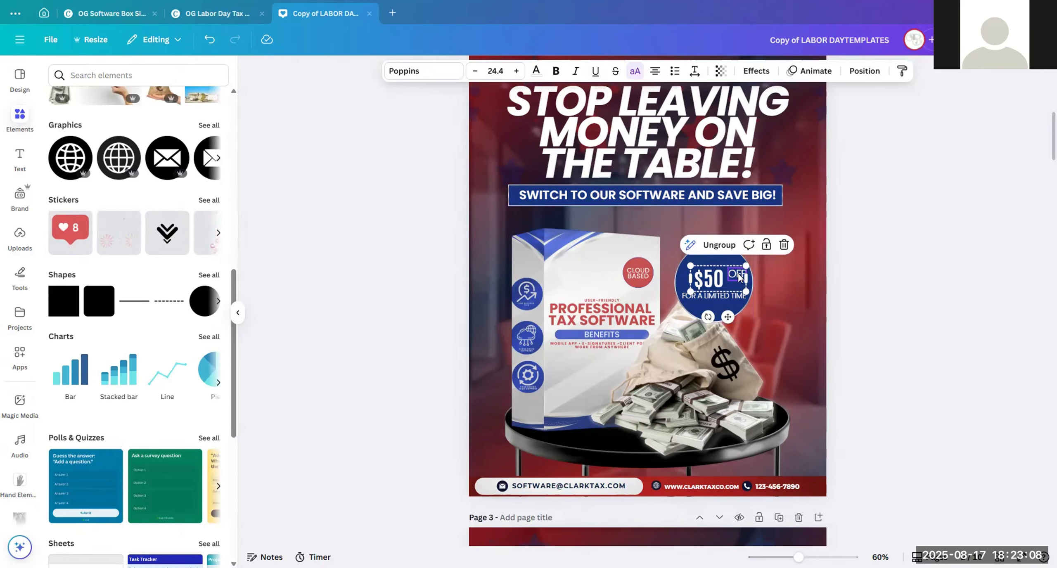
pyautogui.click(723, 261)
pyautogui.click(737, 275)
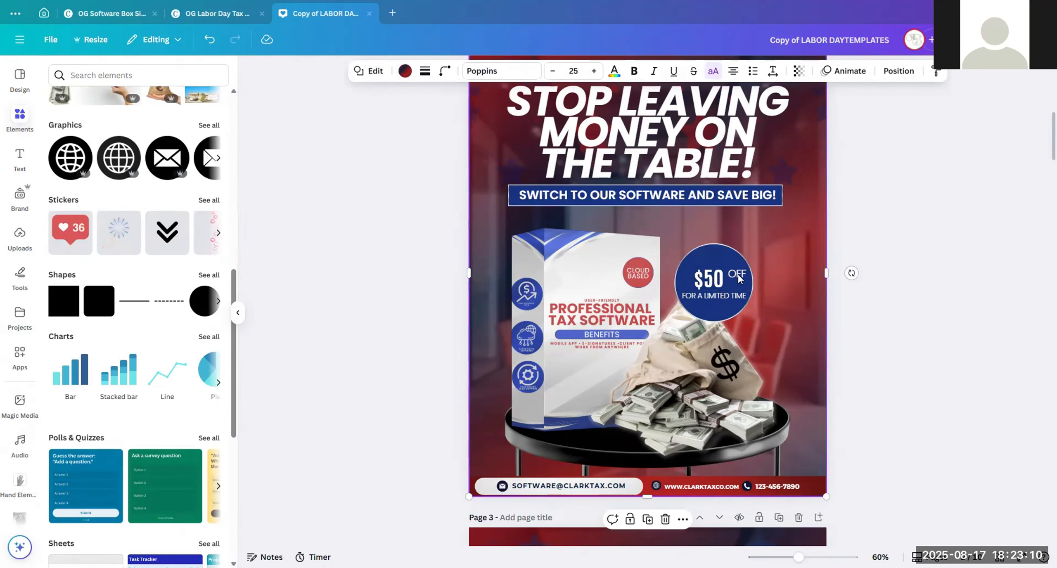
pyautogui.moveTo(737, 275); pyautogui.dragTo(732, 273)
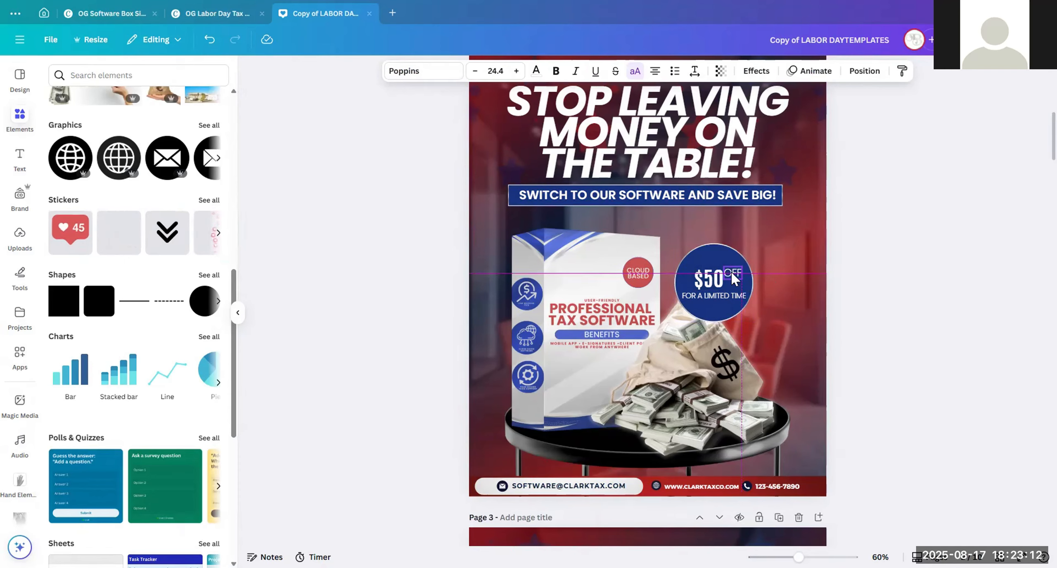
pyautogui.click(878, 280)
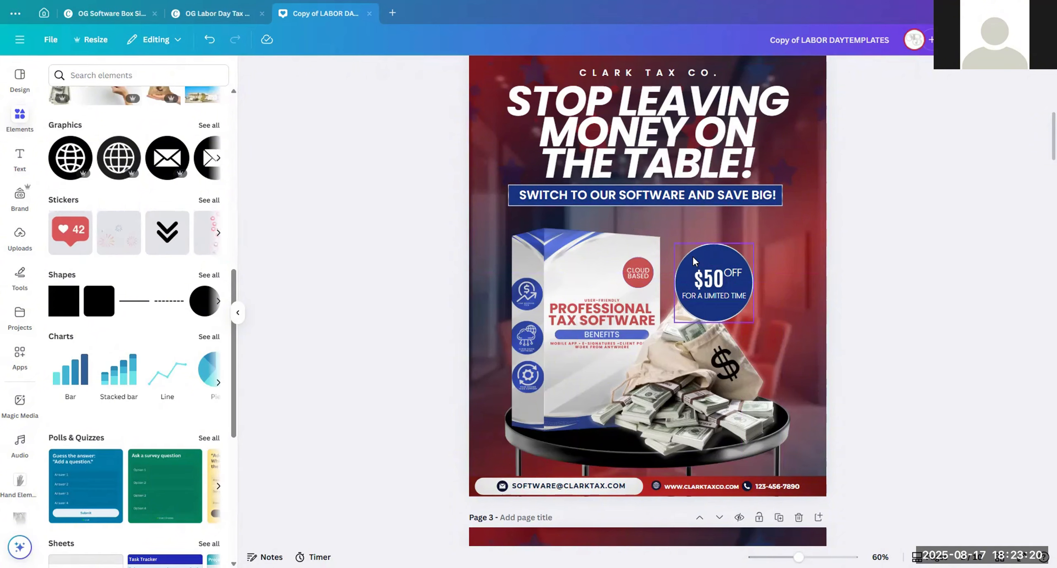
# Step: Try to resize the $50 and OFF texts in the blue circle together by lowering their font size
pyautogui.moveTo(692, 254); pyautogui.dragTo(693, 258)
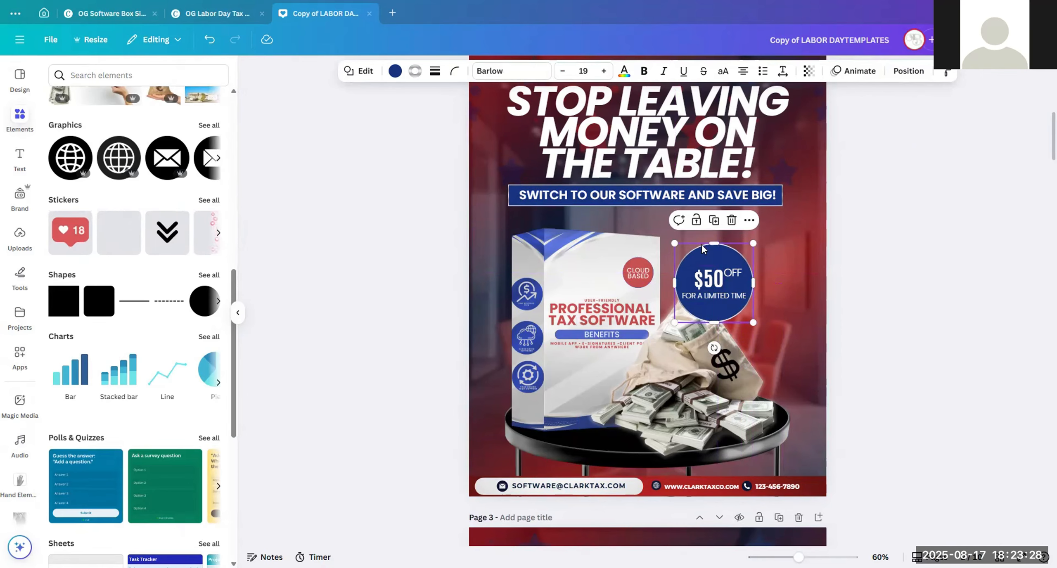
pyautogui.click(770, 246)
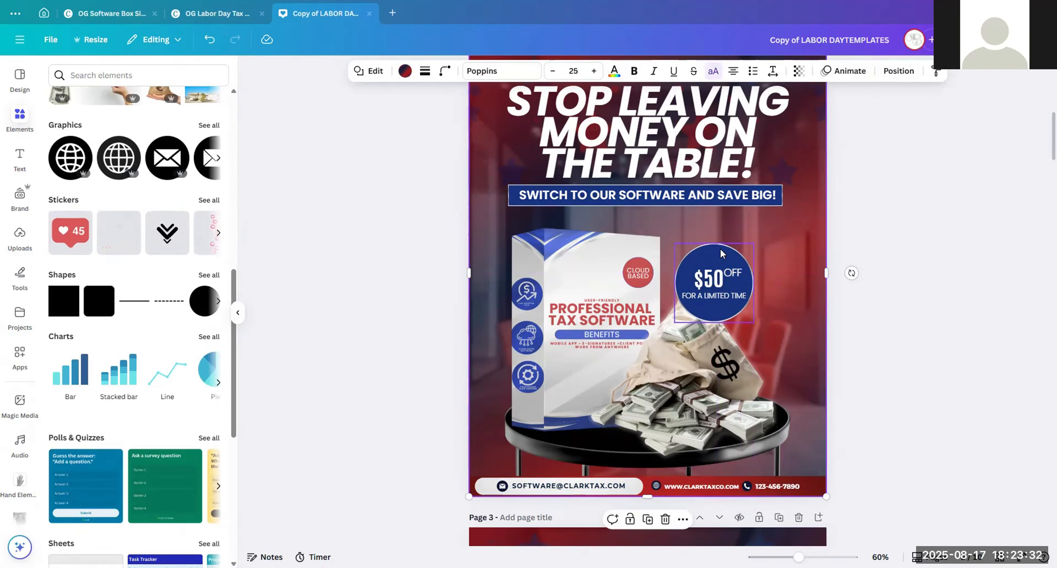
pyautogui.keyDown('shift'); pyautogui.click(707, 278); pyautogui.keyUp('shift')
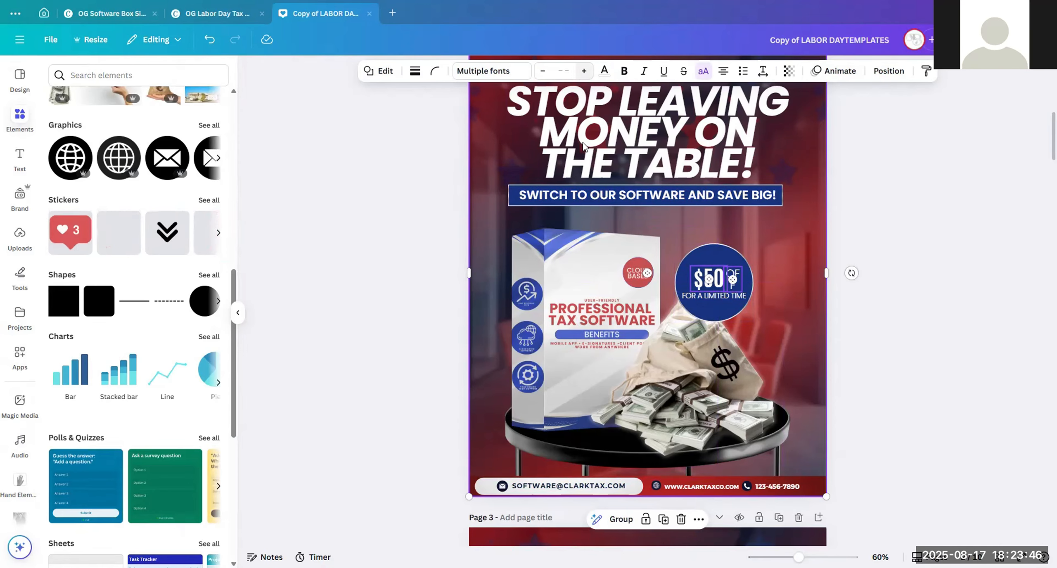
pyautogui.click(543, 75)
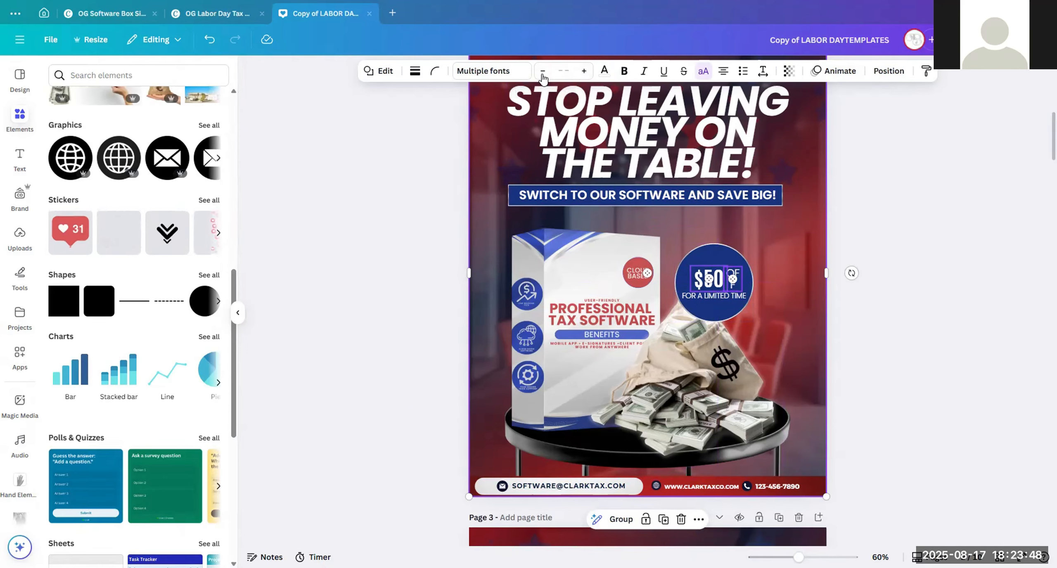
pyautogui.click(542, 74)
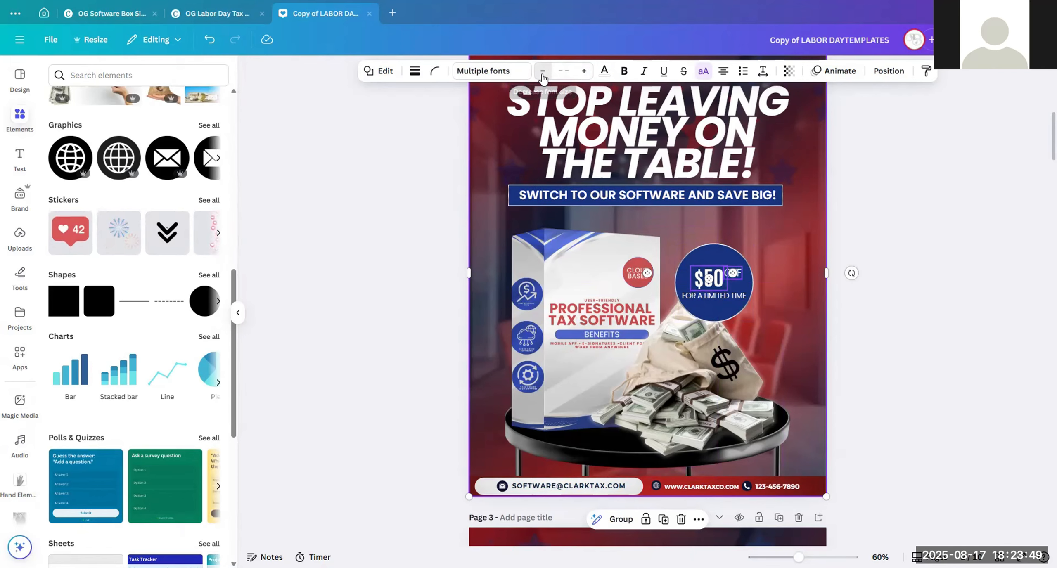
# Step: Lock the blue circle behind the $50 offer in place on page 2
pyautogui.click(776, 233)
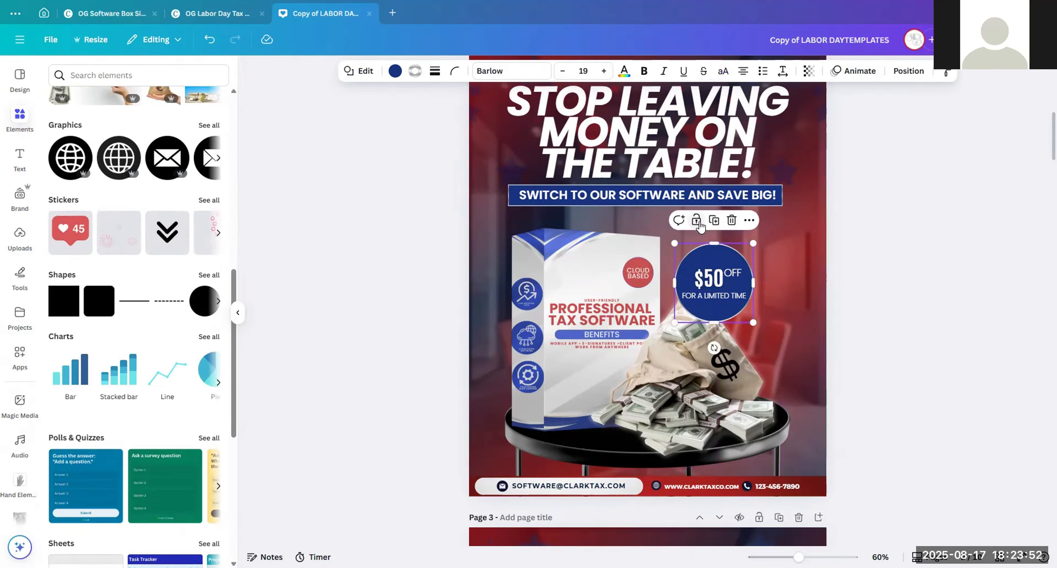
pyautogui.press('Escape')
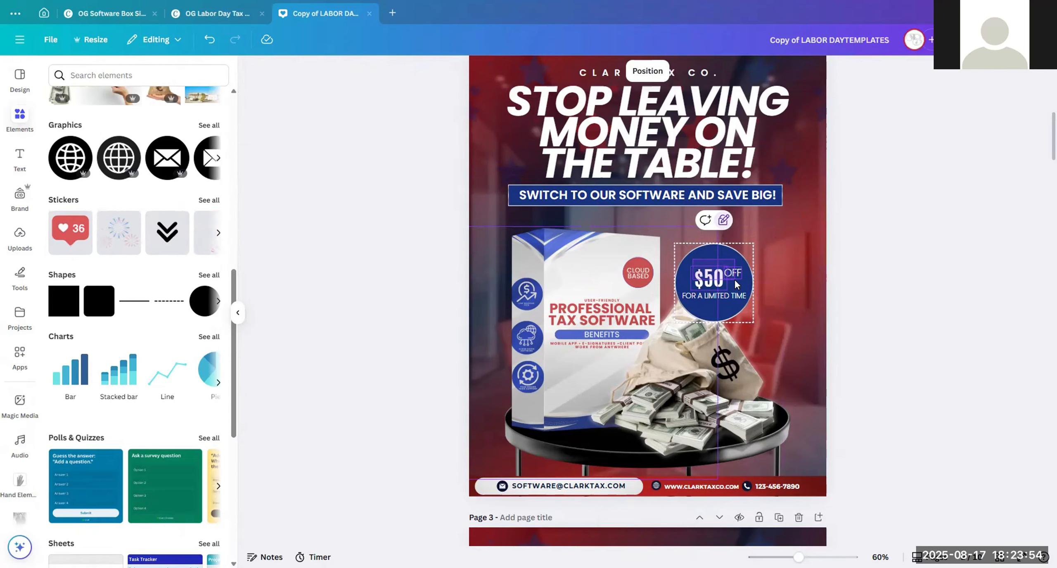
pyautogui.click(817, 268)
pyautogui.moveTo(699, 256); pyautogui.dragTo(718, 255)
pyautogui.hotkey('ctrl', 'z')
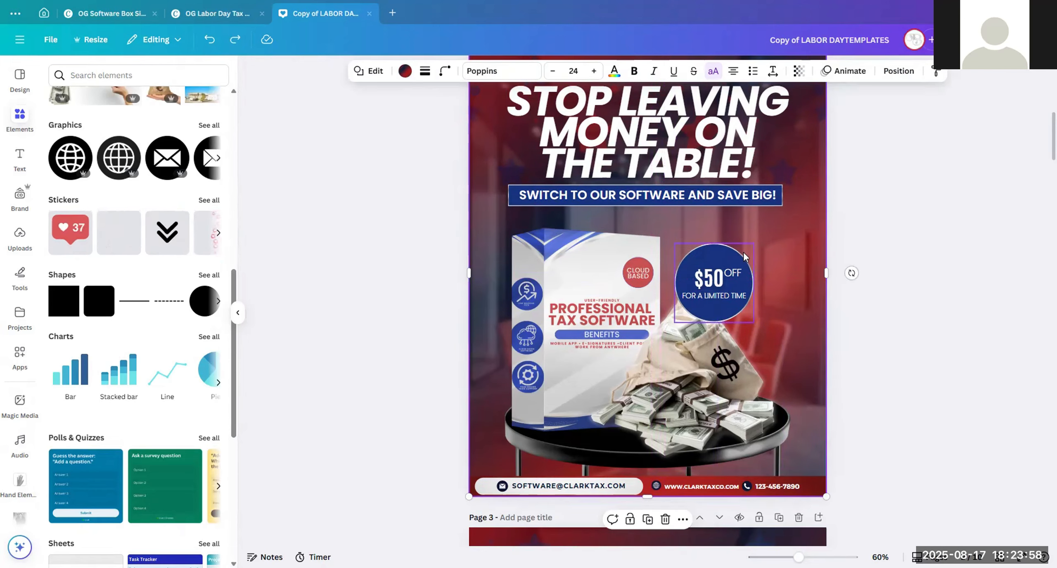
pyautogui.hotkey('alt', 'shift', 'l')
pyautogui.click(703, 259)
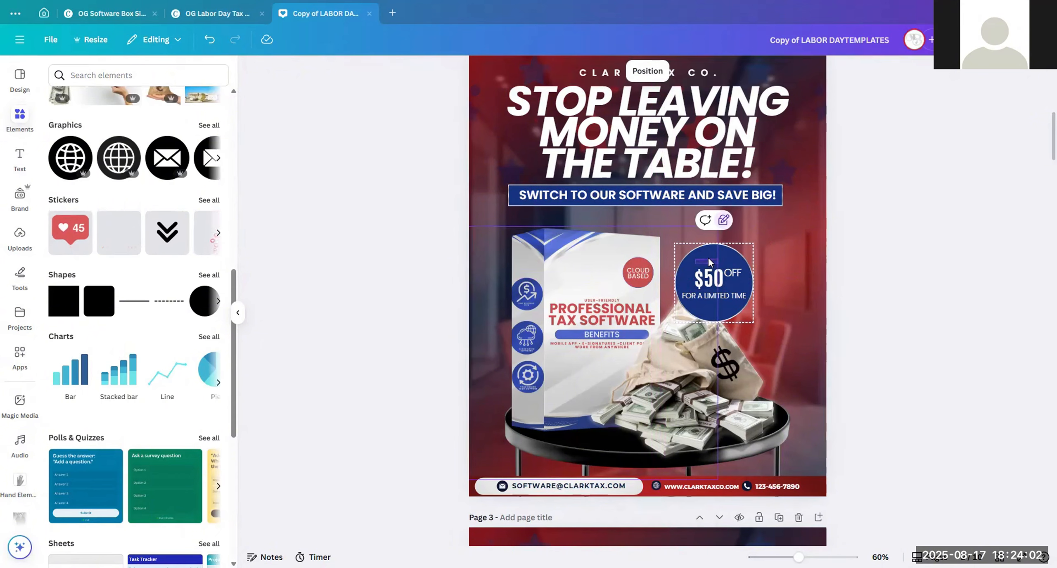
pyautogui.click(710, 255)
pyautogui.click(725, 260)
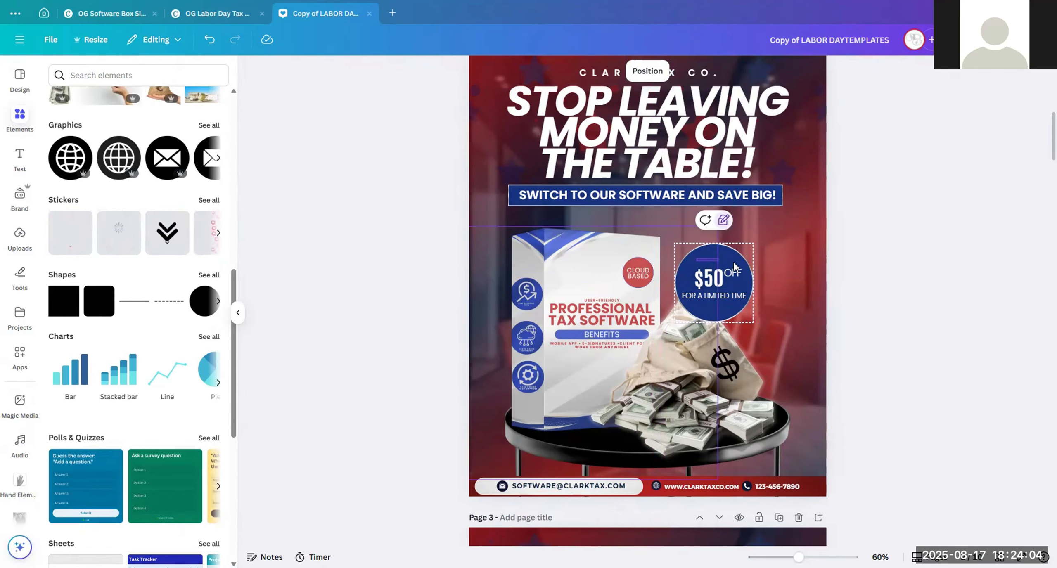
# Step: Undo the accidental shift of page 2's red background and lock the background in place
pyautogui.click(677, 246)
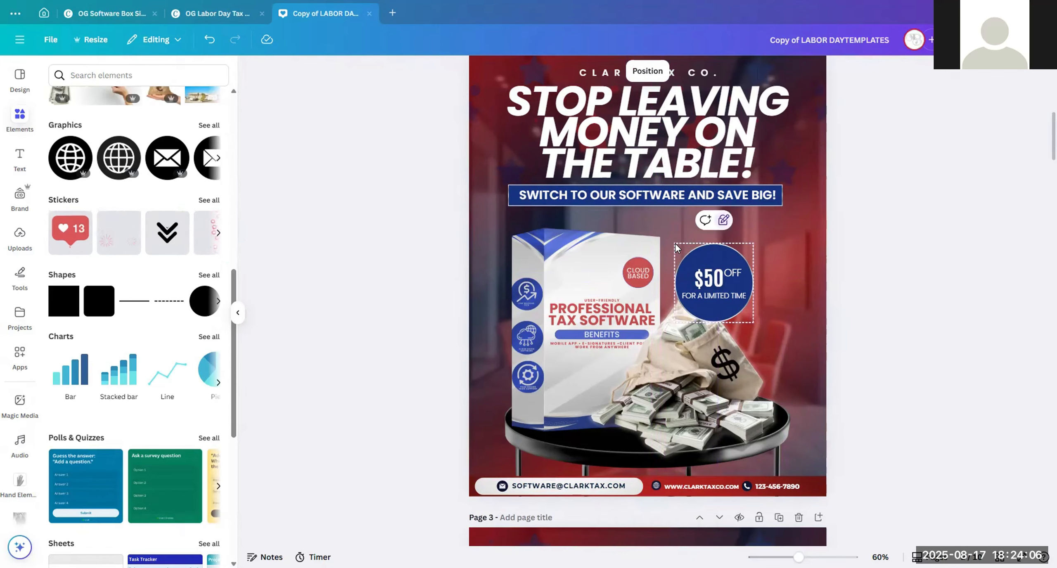
pyautogui.click(658, 241)
pyautogui.click(622, 206)
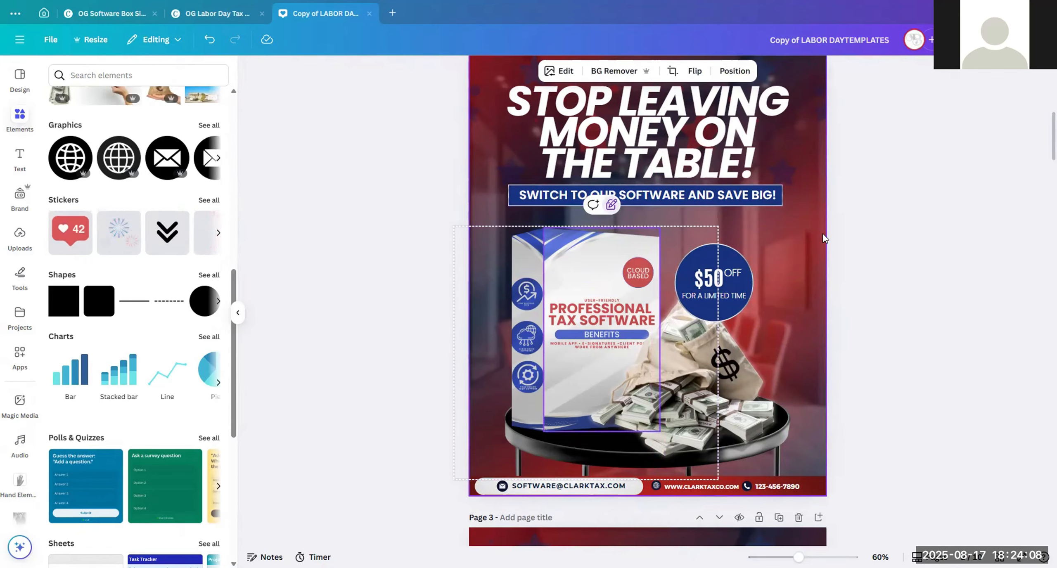
pyautogui.click(673, 241)
pyautogui.moveTo(714, 258); pyautogui.dragTo(741, 258)
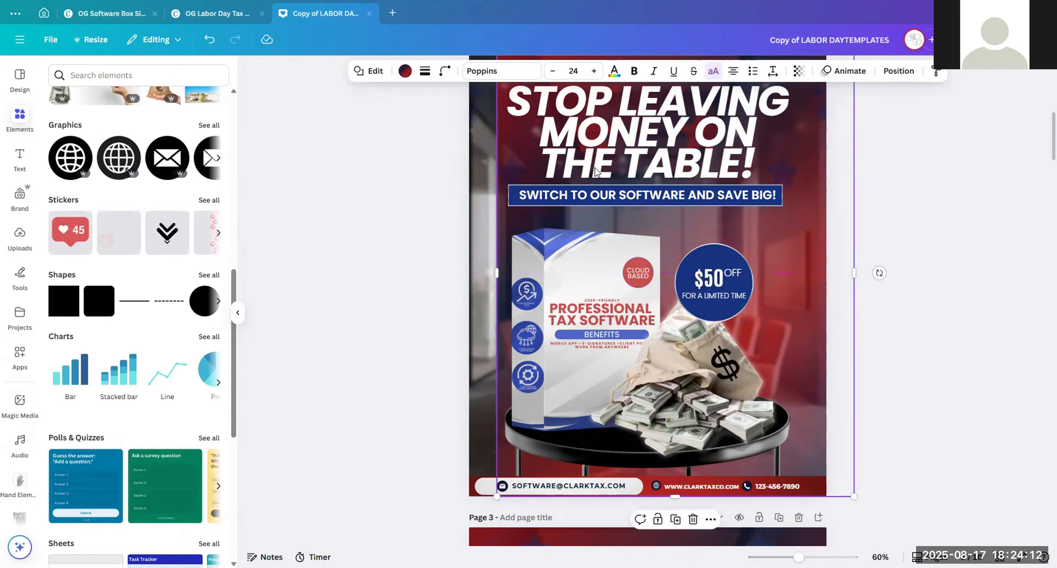
pyautogui.hotkey('ctrl', 'z')
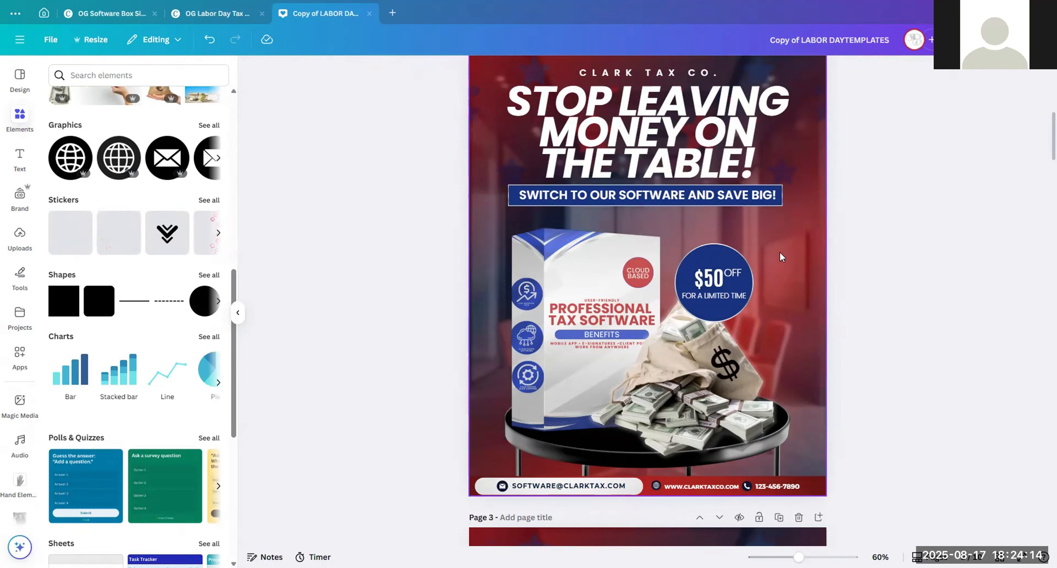
pyautogui.click(778, 250)
pyautogui.click(623, 511)
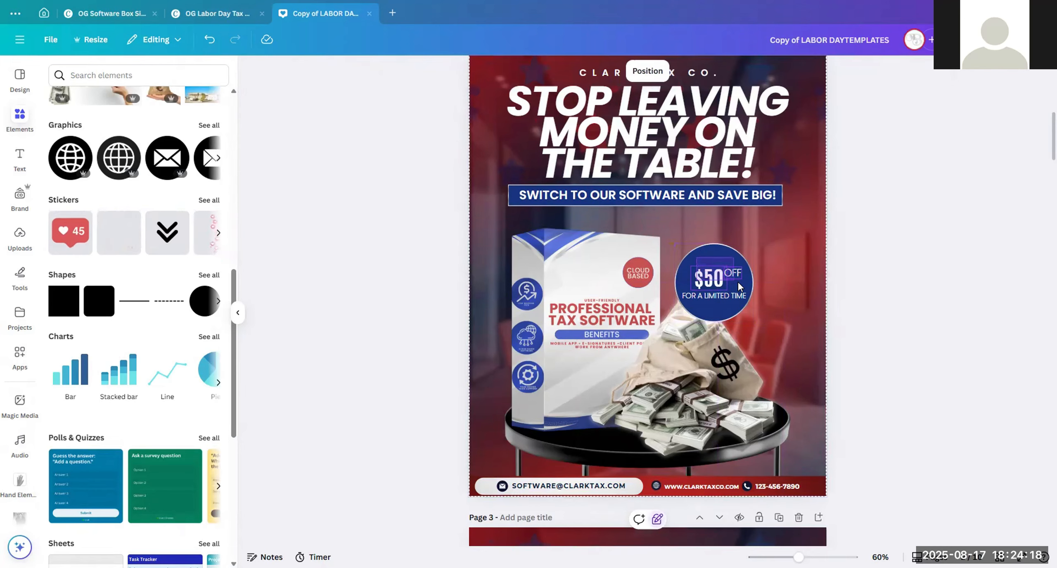
# Step: Select the $50 and OFF texts together and enlarge them slightly inside the blue circle
pyautogui.click(702, 276)
pyautogui.moveTo(690, 265); pyautogui.dragTo(715, 281)
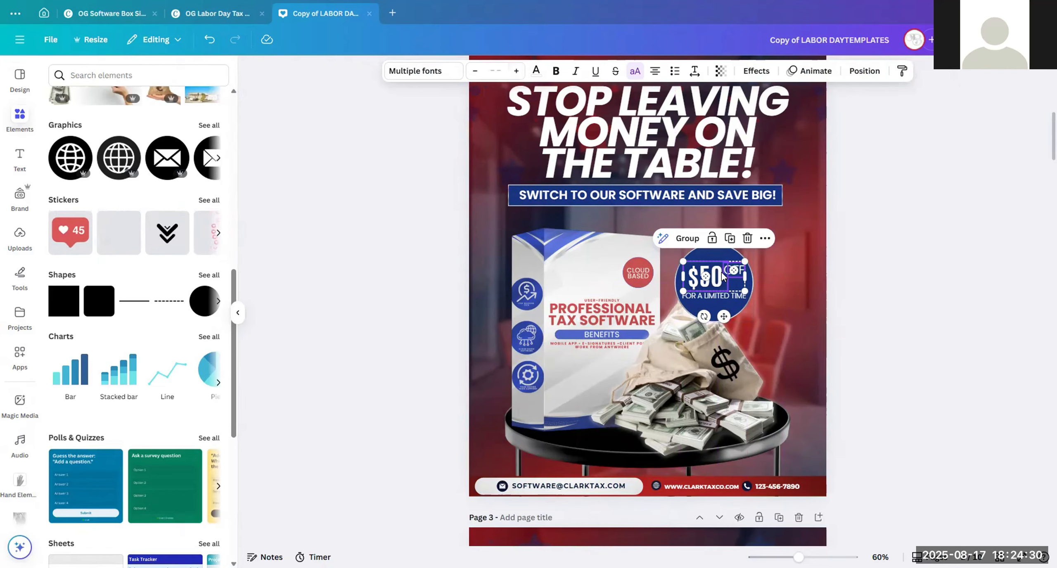
pyautogui.click(866, 268)
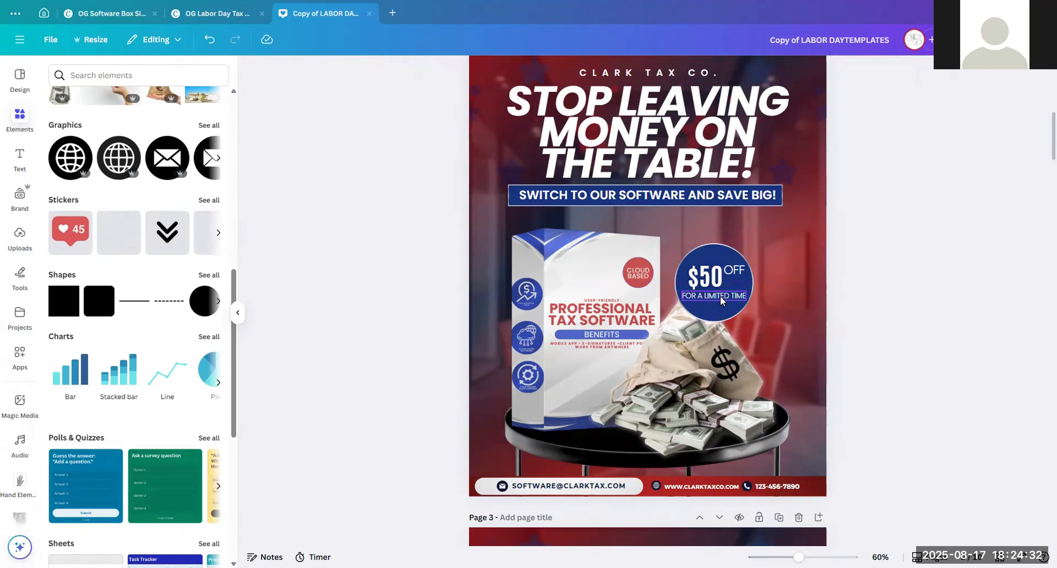
pyautogui.click(720, 296)
pyautogui.click(831, 270)
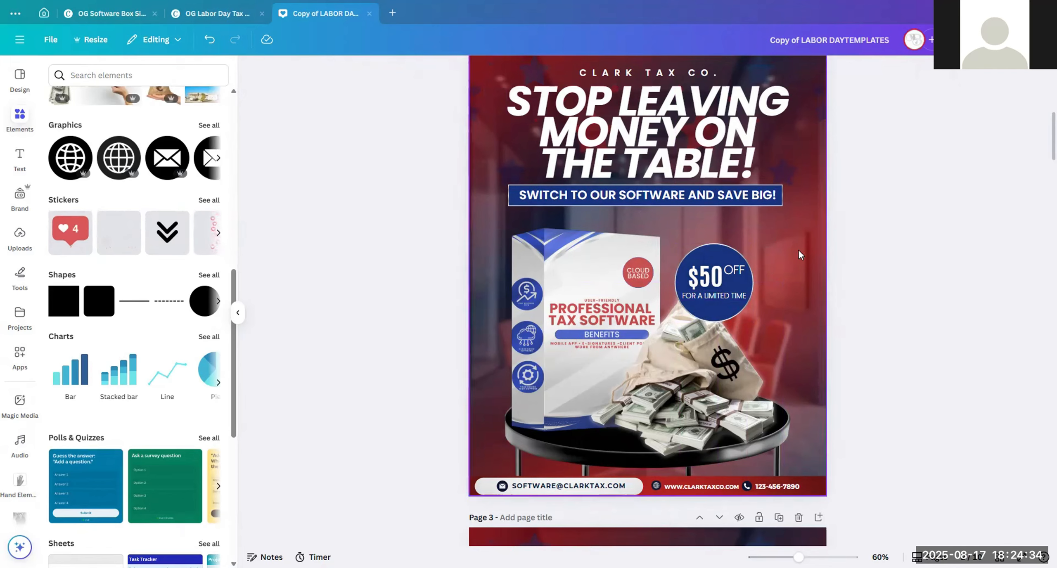
# Step: Examine page 2's whole layout, including the money bag and the front and side panels of the software box
pyautogui.moveTo(798, 556); pyautogui.dragTo(794, 557)
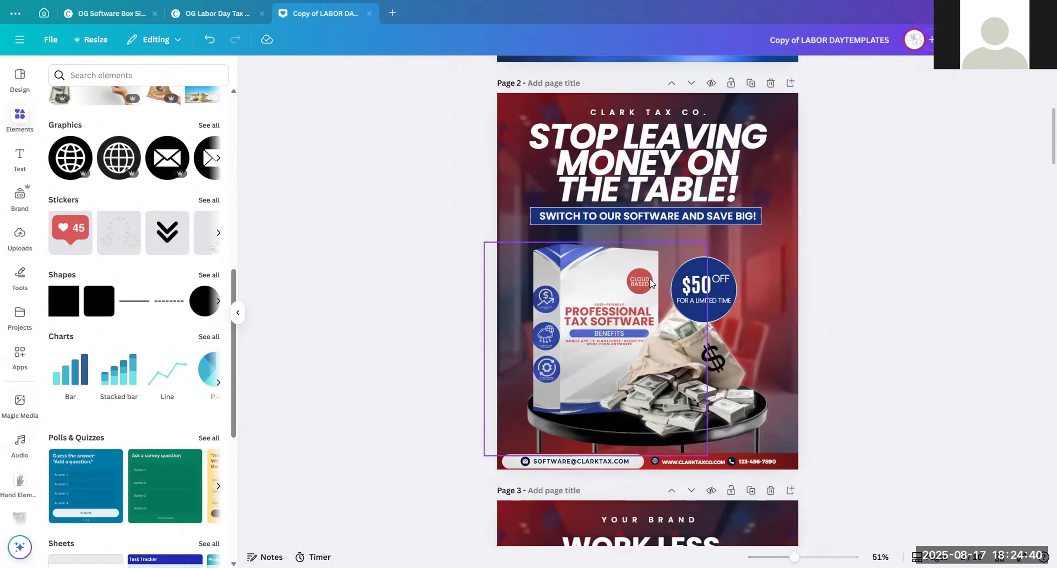
pyautogui.scroll(2, 662, 286)
pyautogui.scroll(-2, 663, 290)
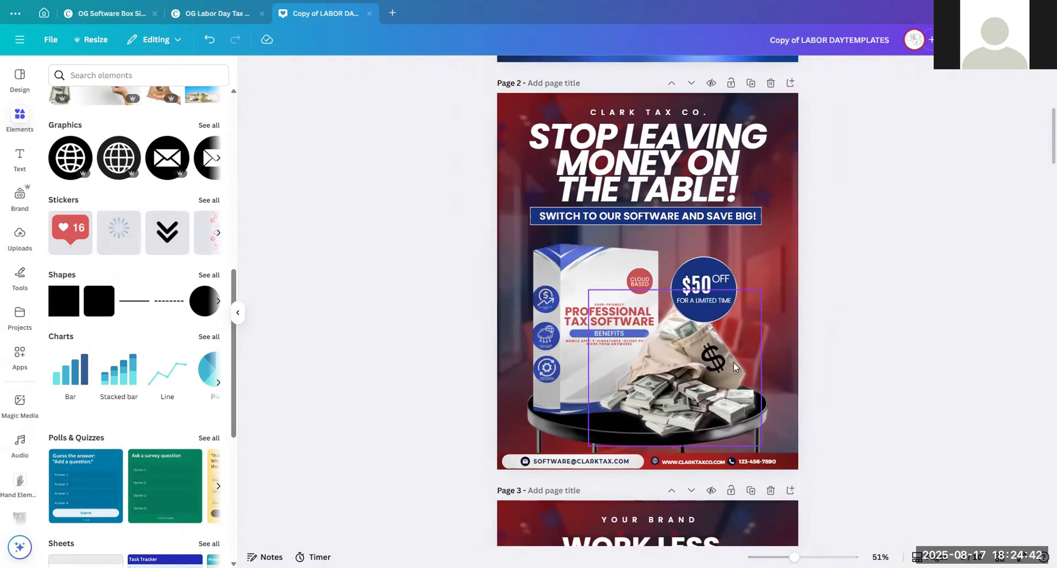
pyautogui.click(699, 359)
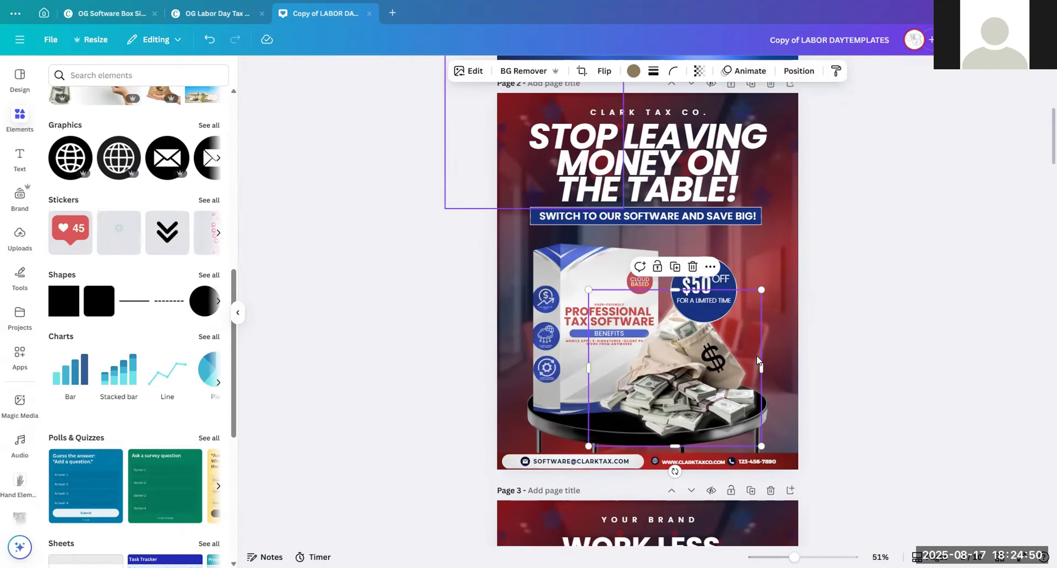
pyautogui.click(898, 249)
pyautogui.click(589, 284)
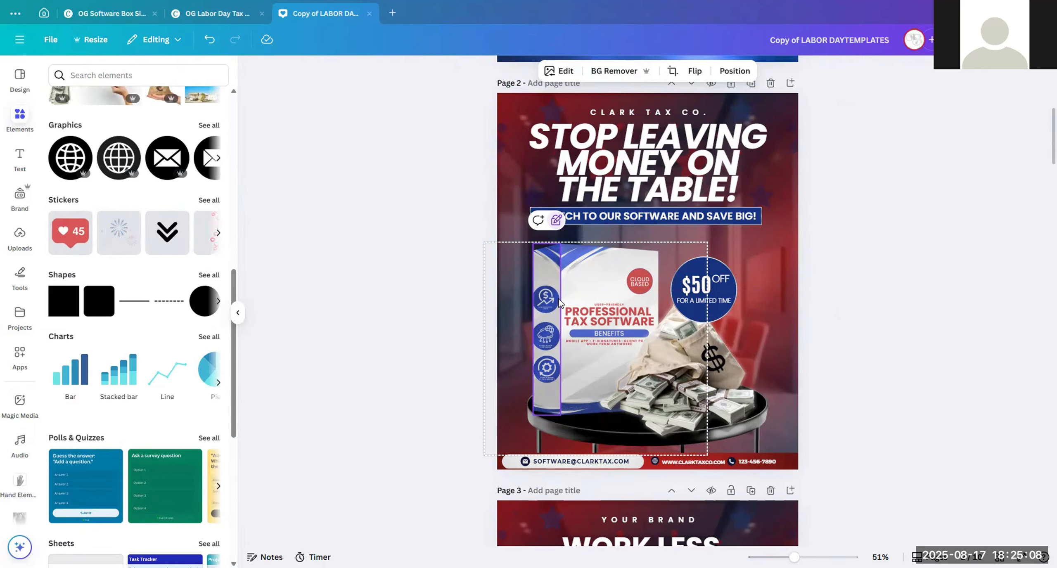
pyautogui.click(573, 275)
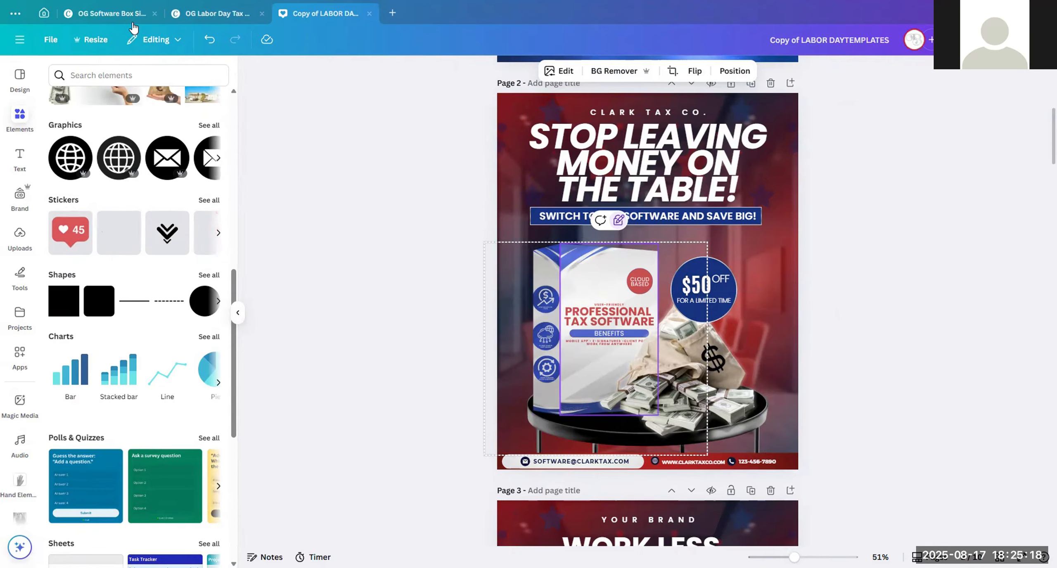
# Step: In the OG Labor Day Tax Software Box Design Template, search for LOGO graphics and add the MS monogram
pyautogui.click(217, 14)
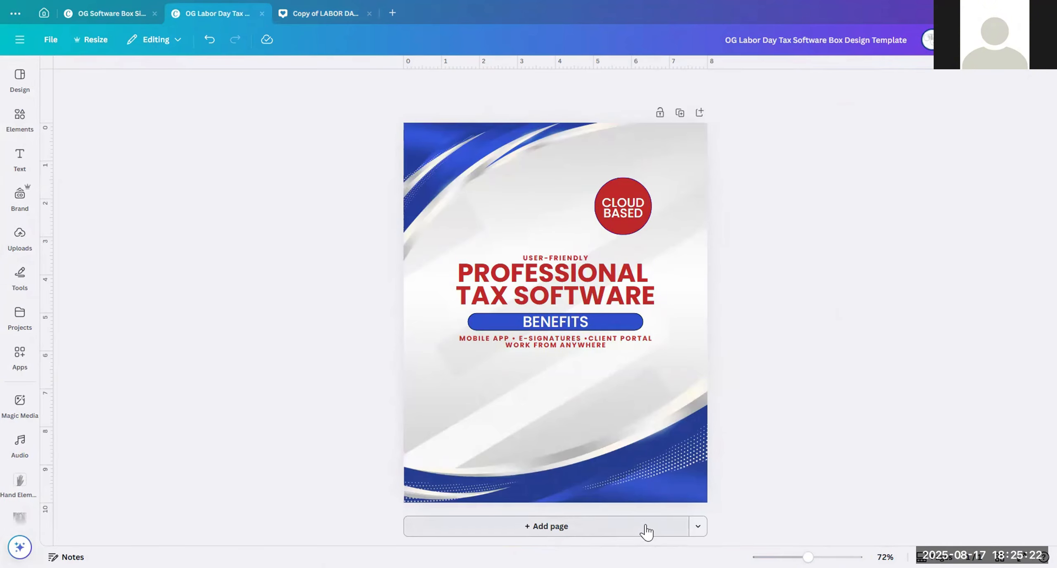
pyautogui.click(19, 118)
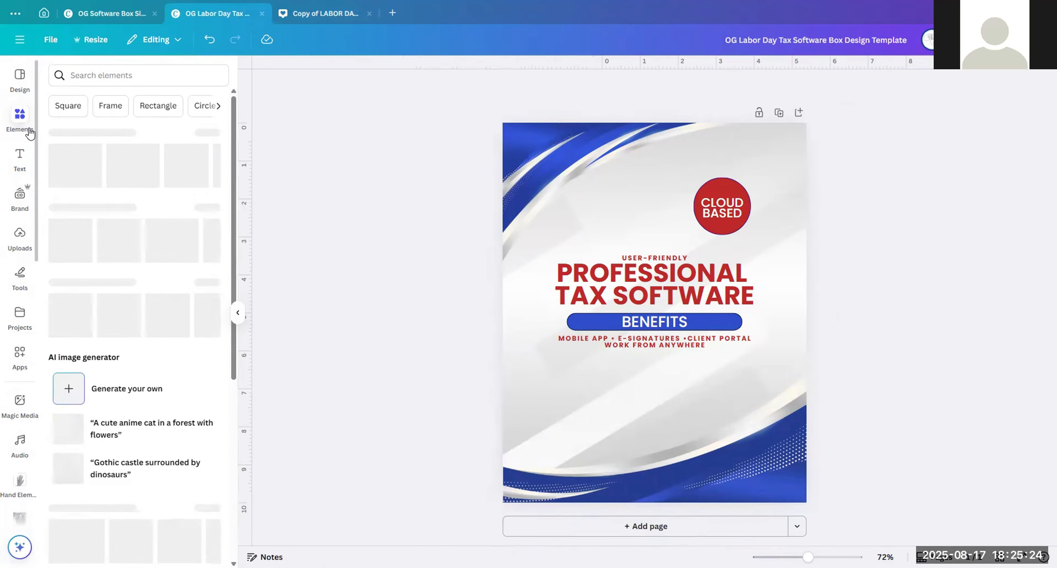
pyautogui.write('LOGO')
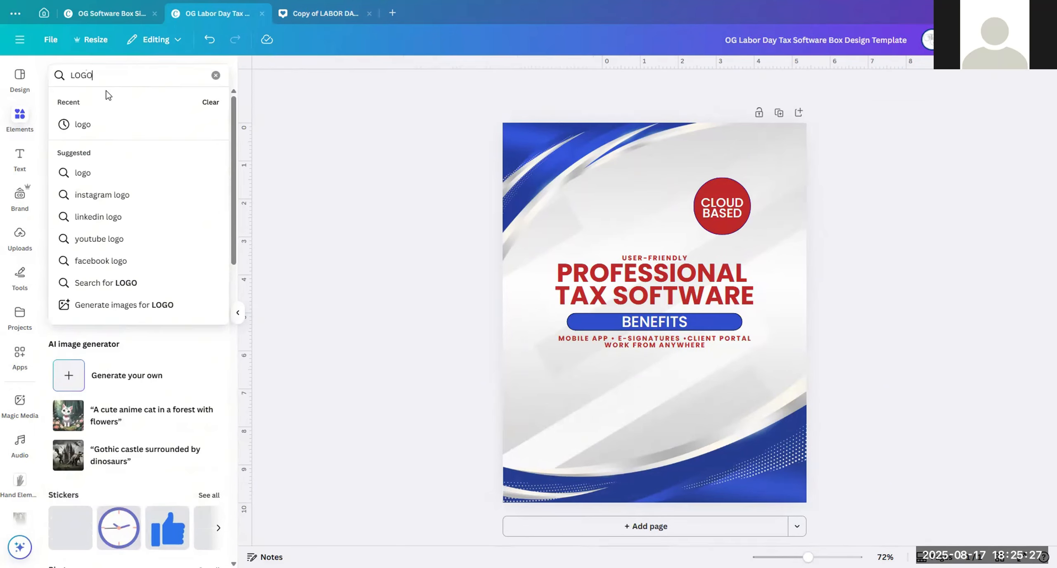
pyautogui.press('Return')
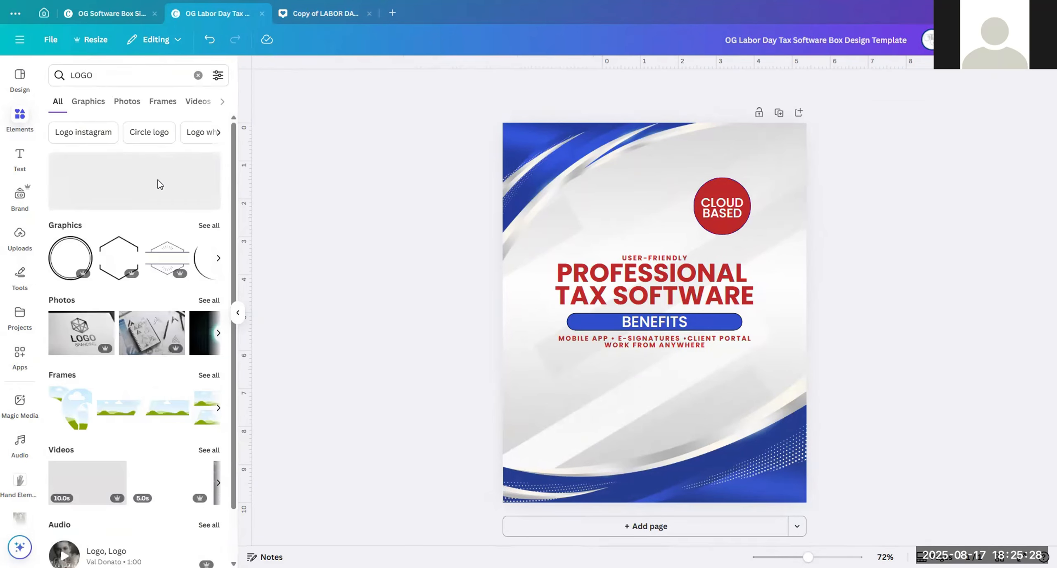
pyautogui.click(96, 105)
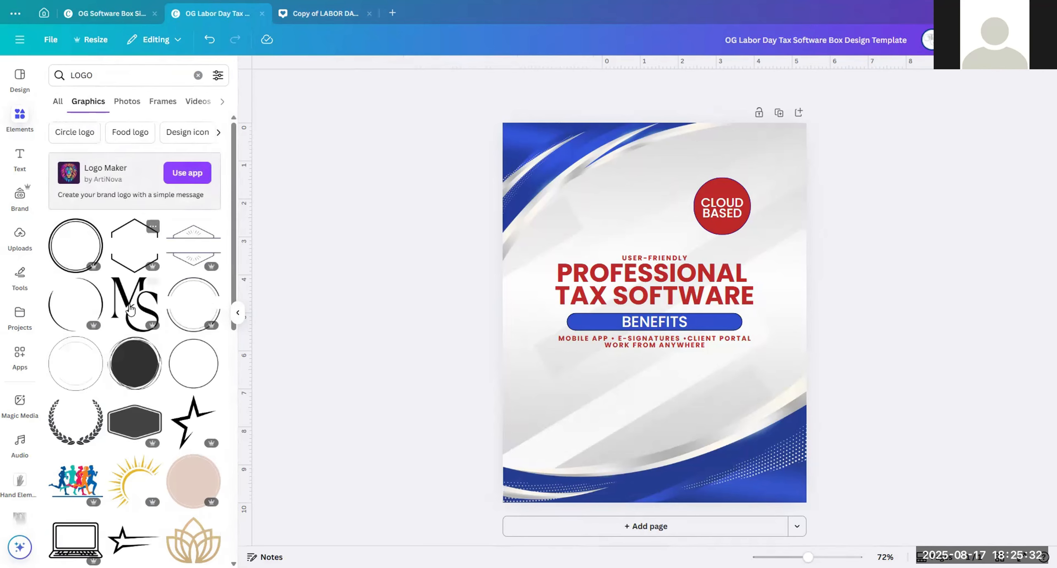
pyautogui.click(131, 308)
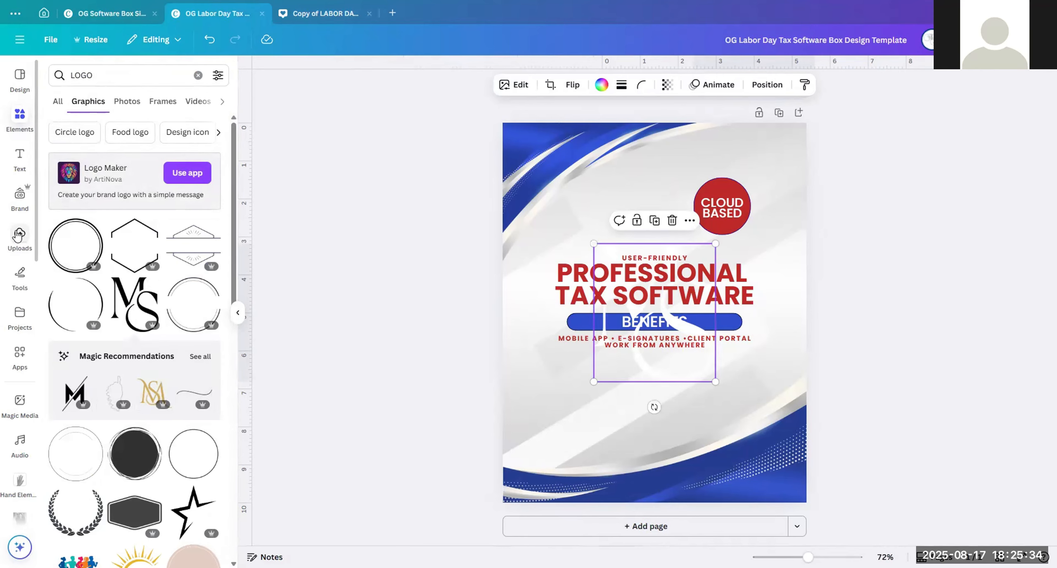
# Step: Recolour the white MS monogram black
pyautogui.click(601, 85)
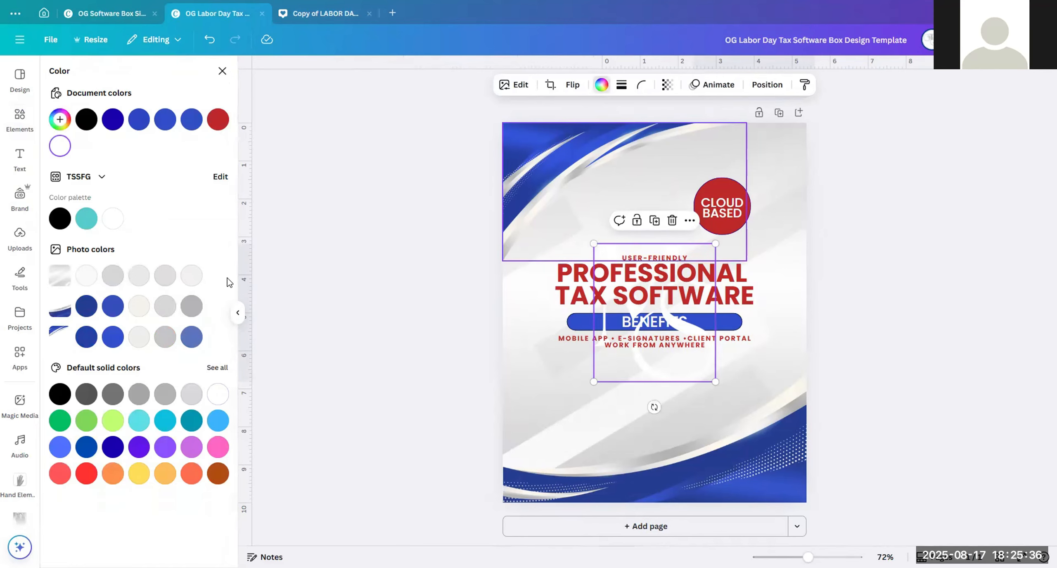
pyautogui.click(218, 120)
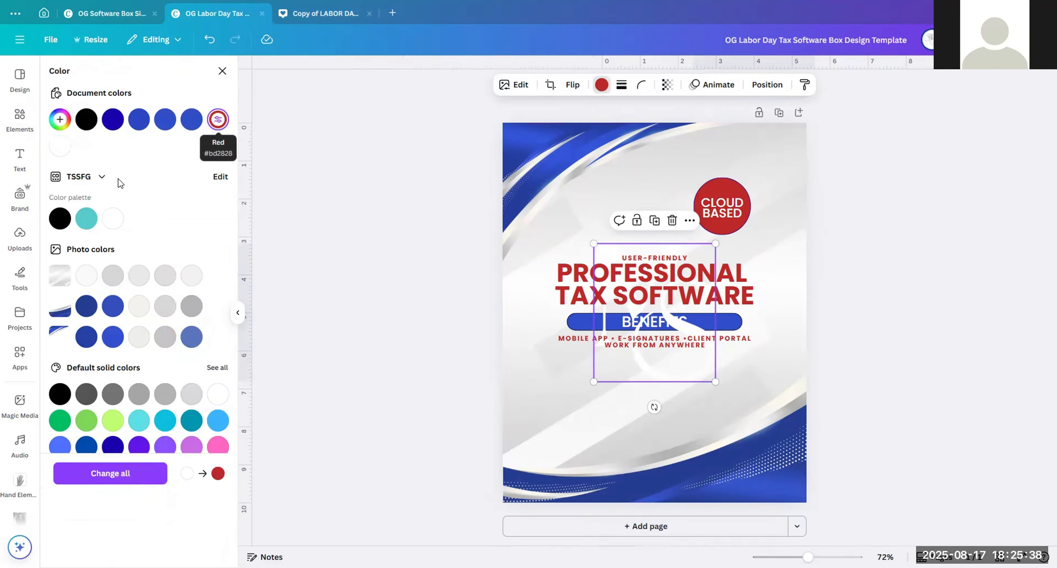
pyautogui.click(86, 120)
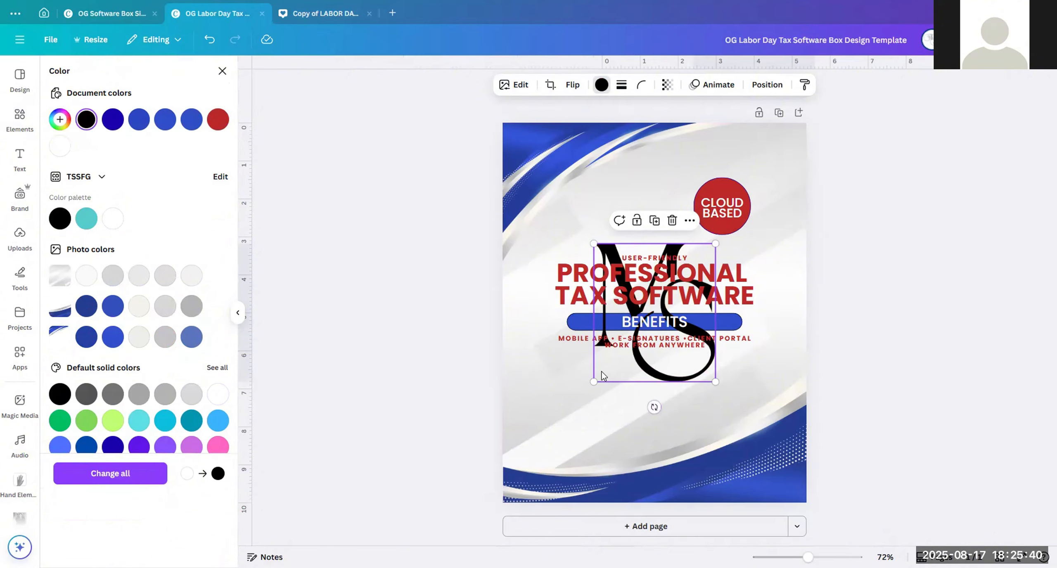
# Step: Shrink the MS monogram to about 2.01 by 2.29 in and centre it horizontally above the PROFESSIONAL TAX SOFTWARE heading
pyautogui.moveTo(593, 382); pyautogui.dragTo(638, 331)
pyautogui.moveTo(678, 251); pyautogui.dragTo(662, 168)
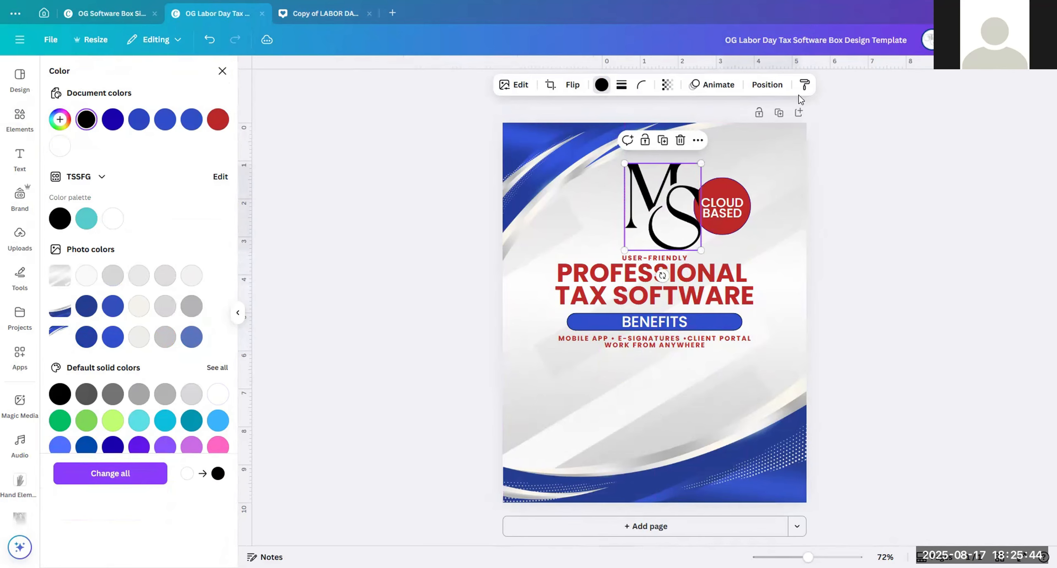
pyautogui.click(766, 84)
pyautogui.click(197, 234)
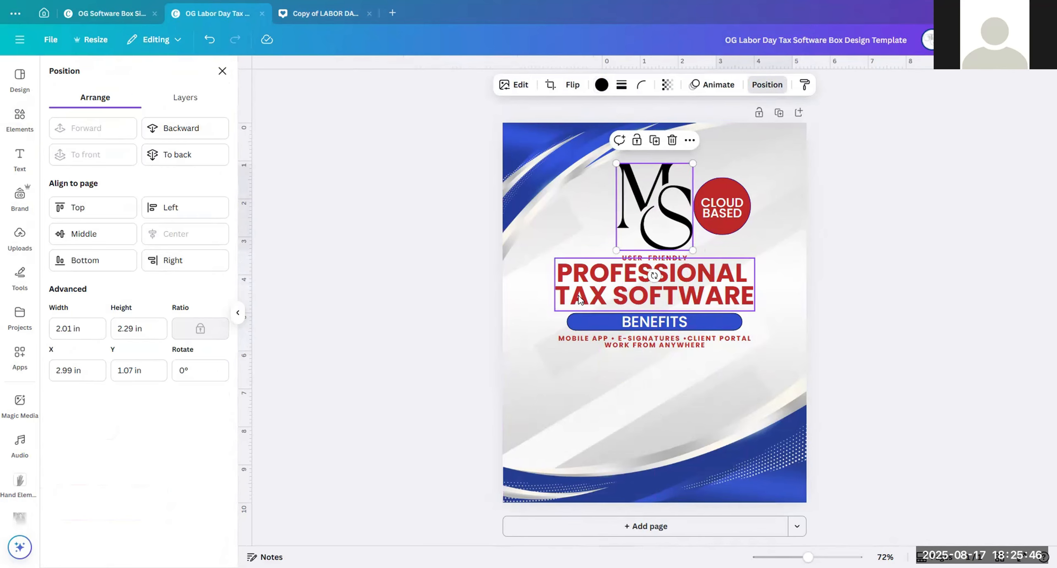
# Step: Enlarge the MS monogram to about 5.23 by 5.94 in across the heading area and send it to the back
pyautogui.moveTo(616, 250); pyautogui.dragTo(495, 390)
pyautogui.moveTo(633, 199); pyautogui.dragTo(689, 225)
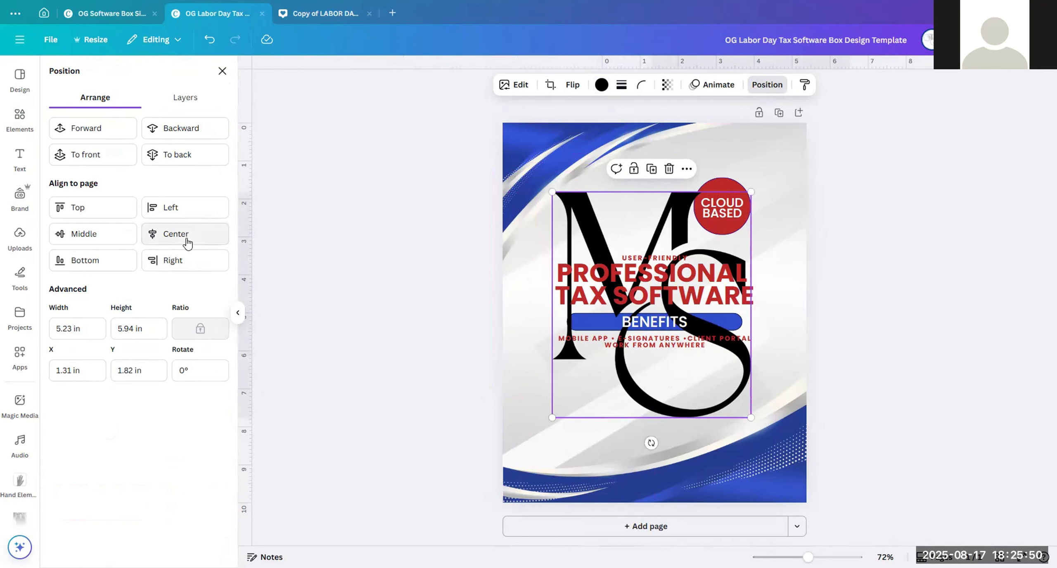
pyautogui.click(197, 155)
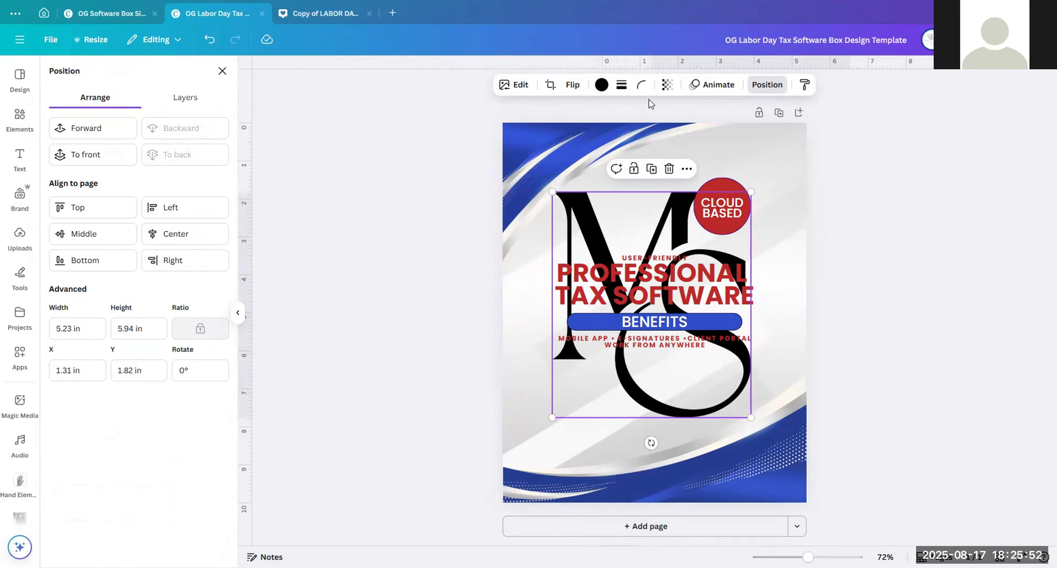
# Step: Set the MS monogram's transparency to 30 and centre it horizontally on the page
pyautogui.click(667, 86)
pyautogui.moveTo(653, 130); pyautogui.dragTo(636, 134)
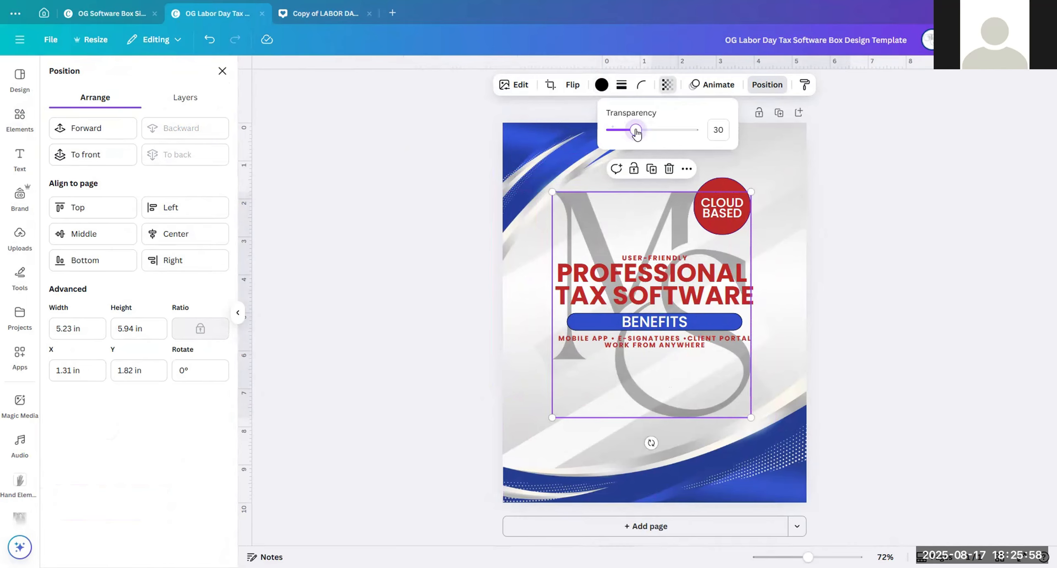
pyautogui.click(212, 233)
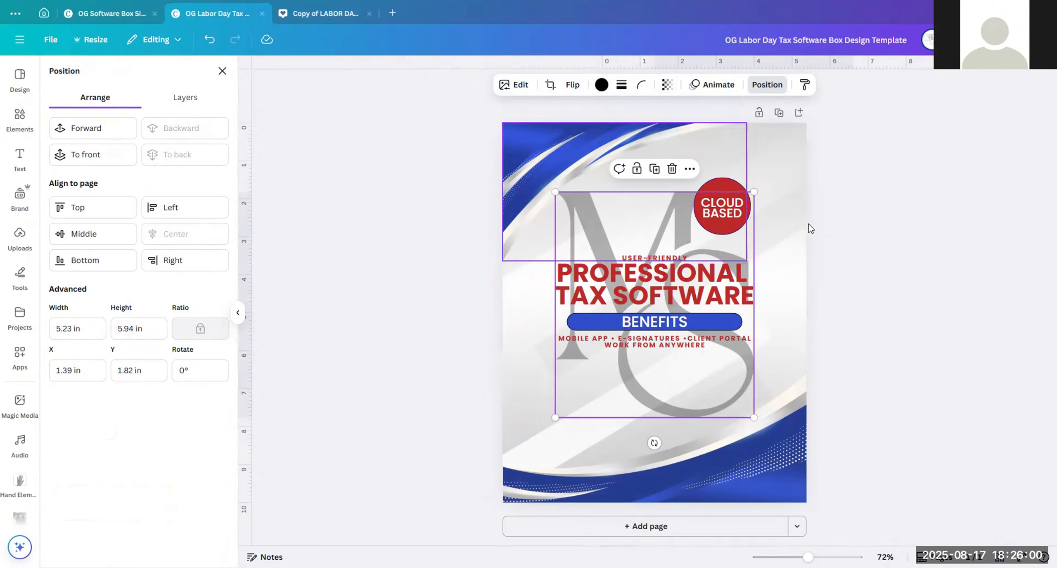
pyautogui.click(837, 198)
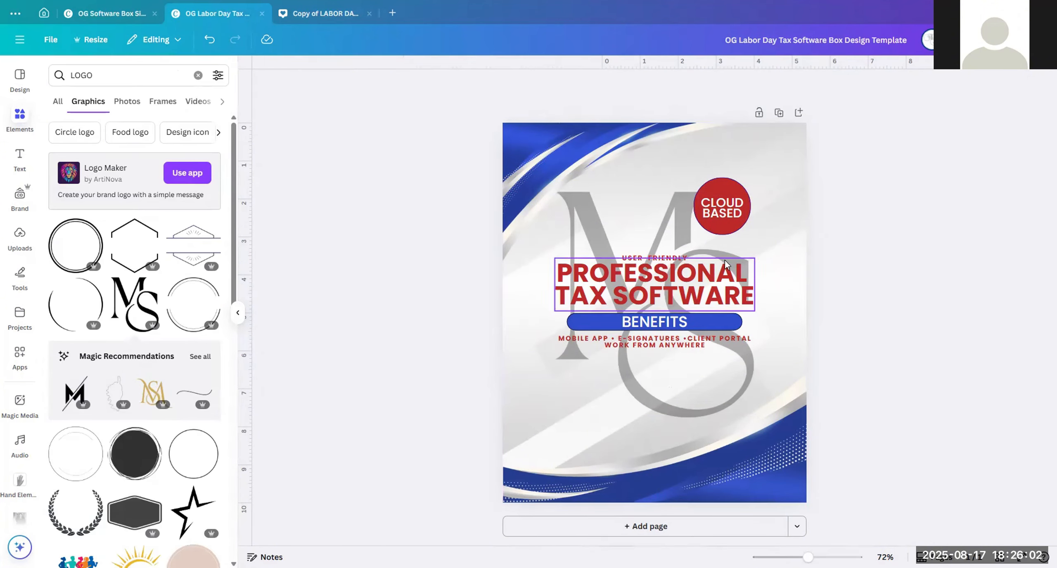
# Step: Recolour the blue wave graphics in the page's upper and lower corners black
pyautogui.click(544, 157)
pyautogui.click(631, 85)
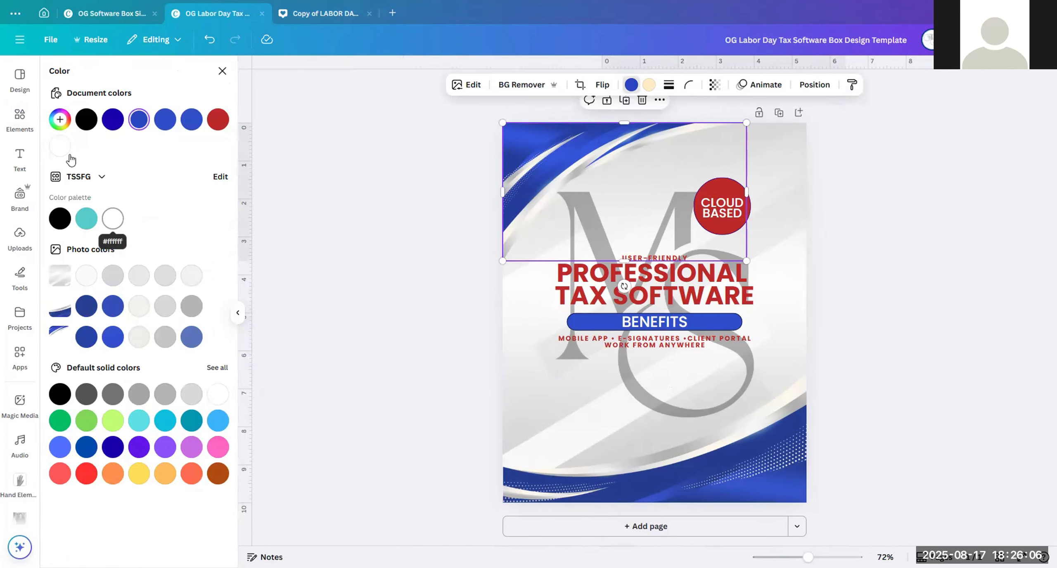
pyautogui.click(87, 119)
pyautogui.click(780, 455)
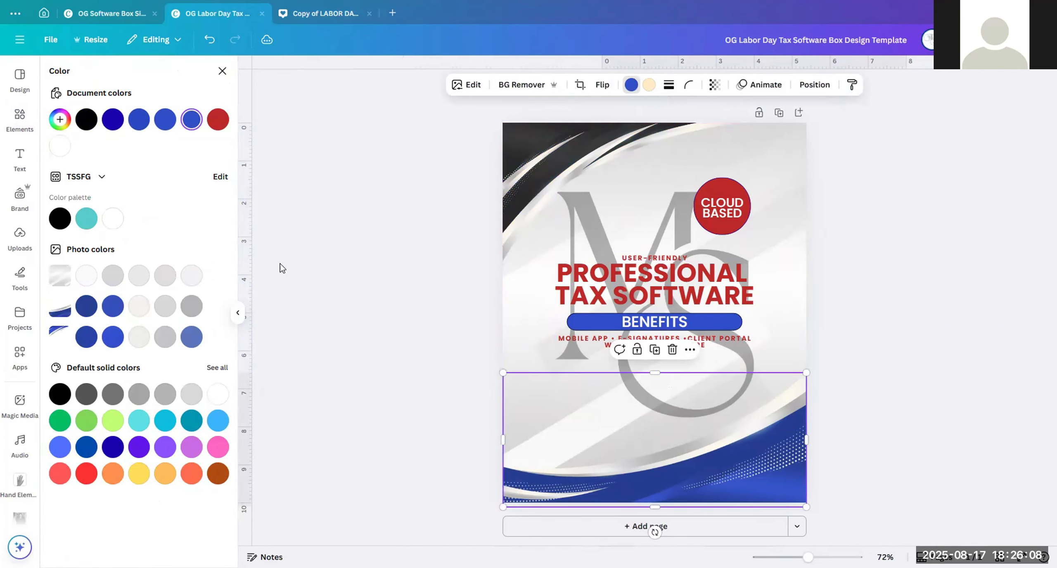
pyautogui.click(87, 119)
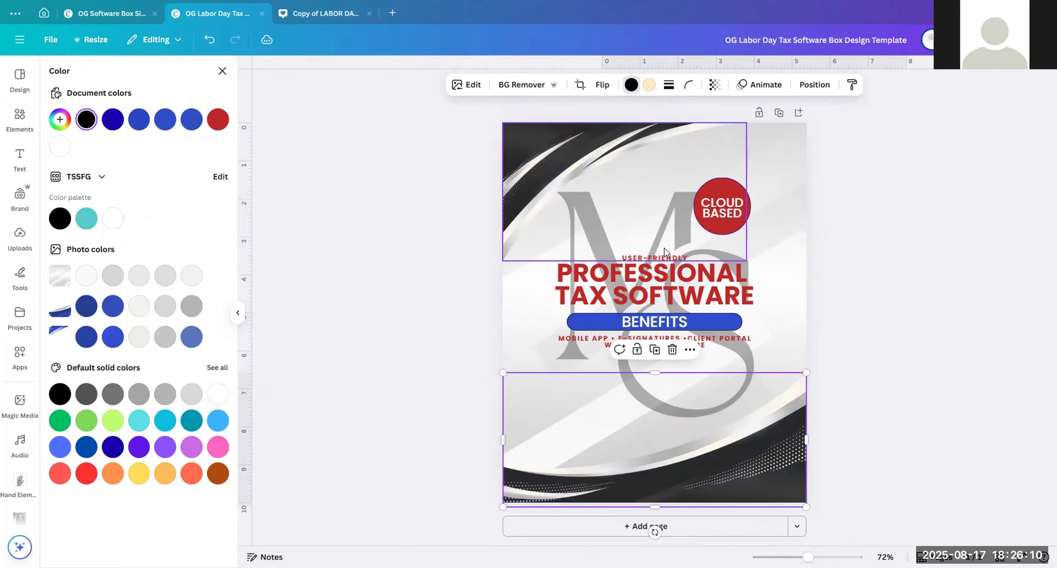
# Step: Change the USER-FRIENDLY text colour to black and apply the change to all matching red text
pyautogui.click(651, 260)
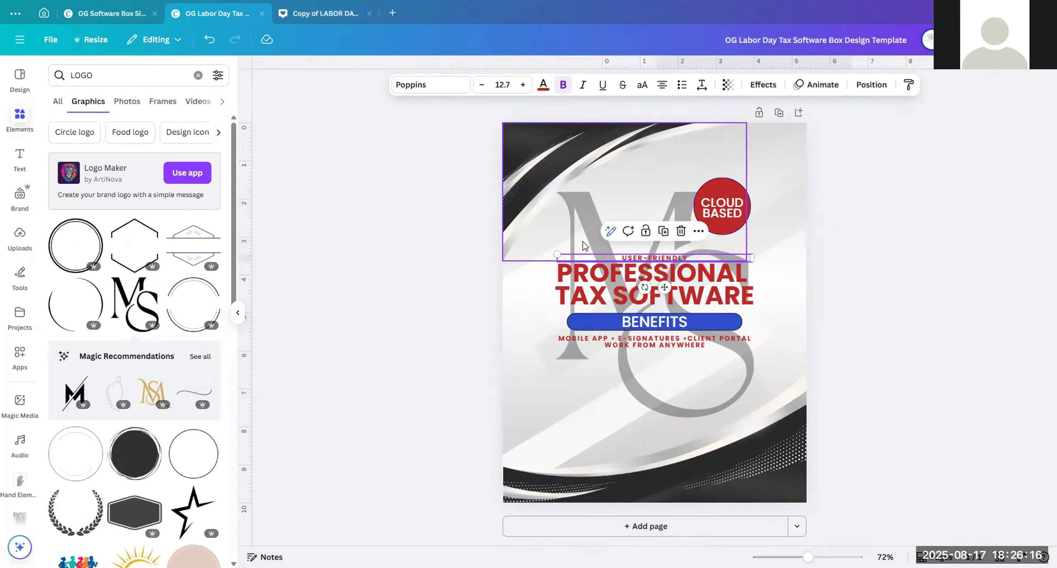
pyautogui.click(543, 84)
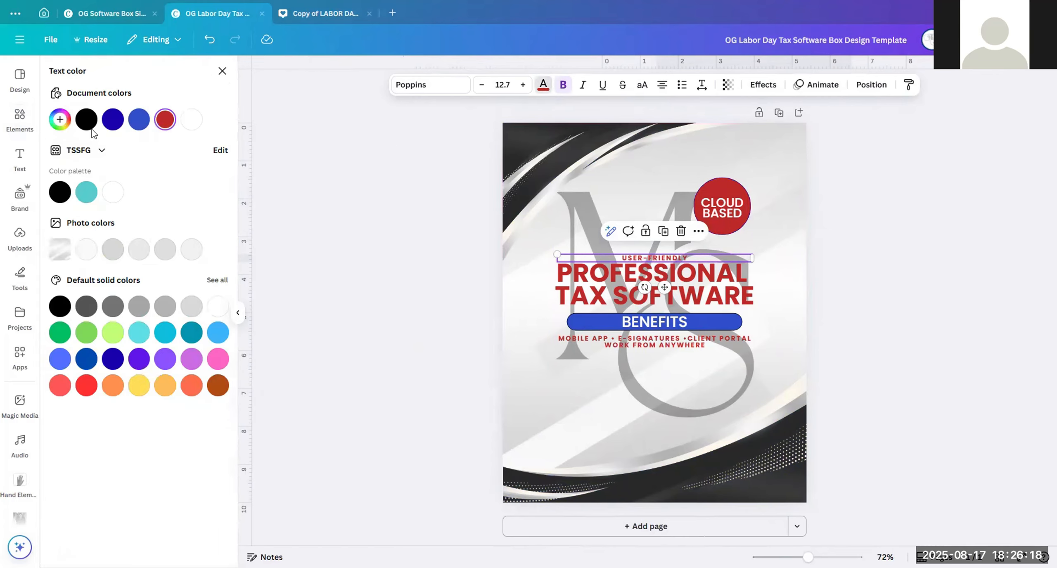
pyautogui.click(86, 119)
pyautogui.click(137, 393)
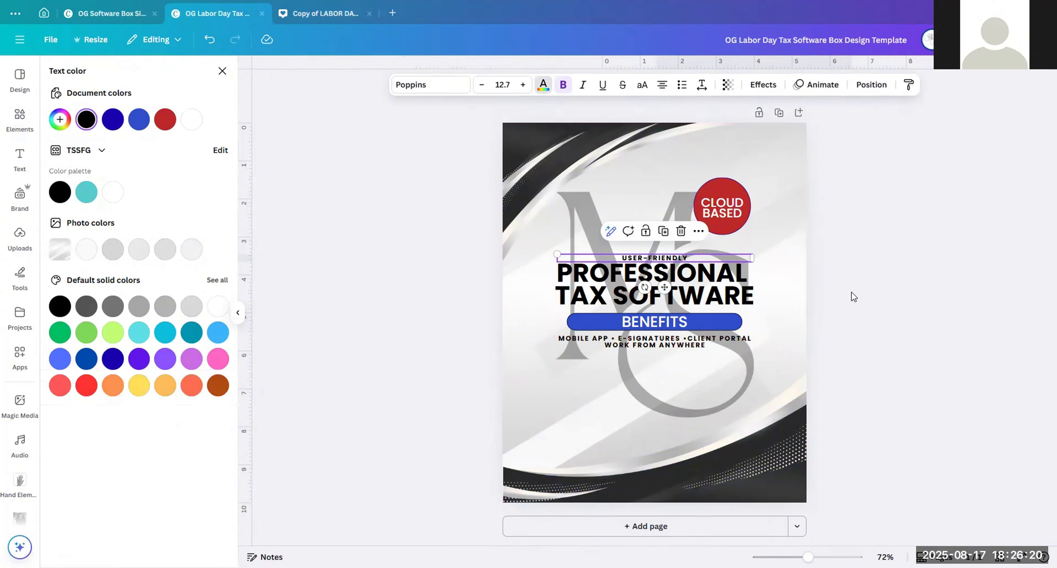
# Step: Set the text colour of the BENEFITS bar to grey
pyautogui.click(693, 329)
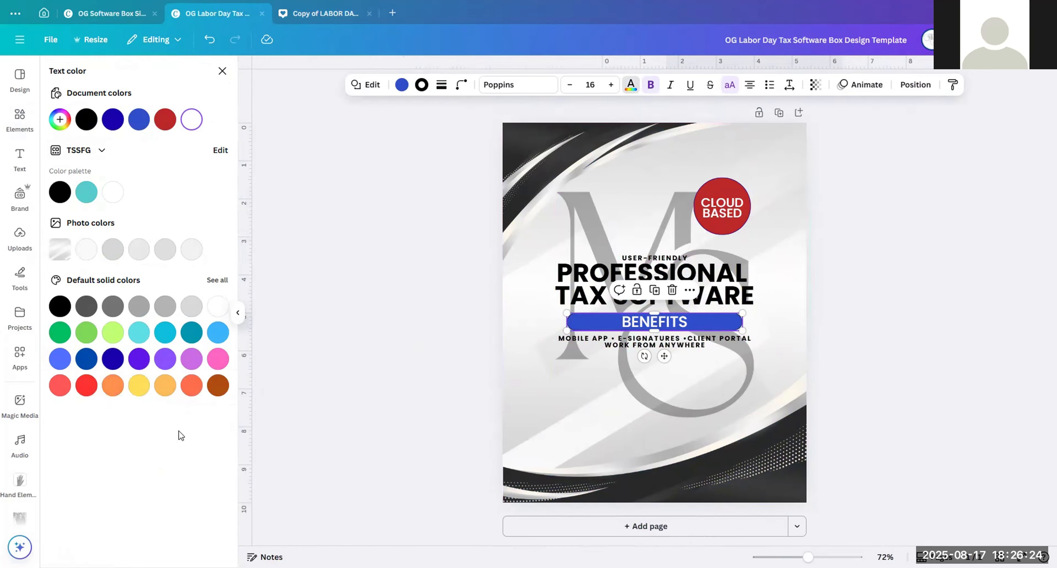
pyautogui.click(105, 309)
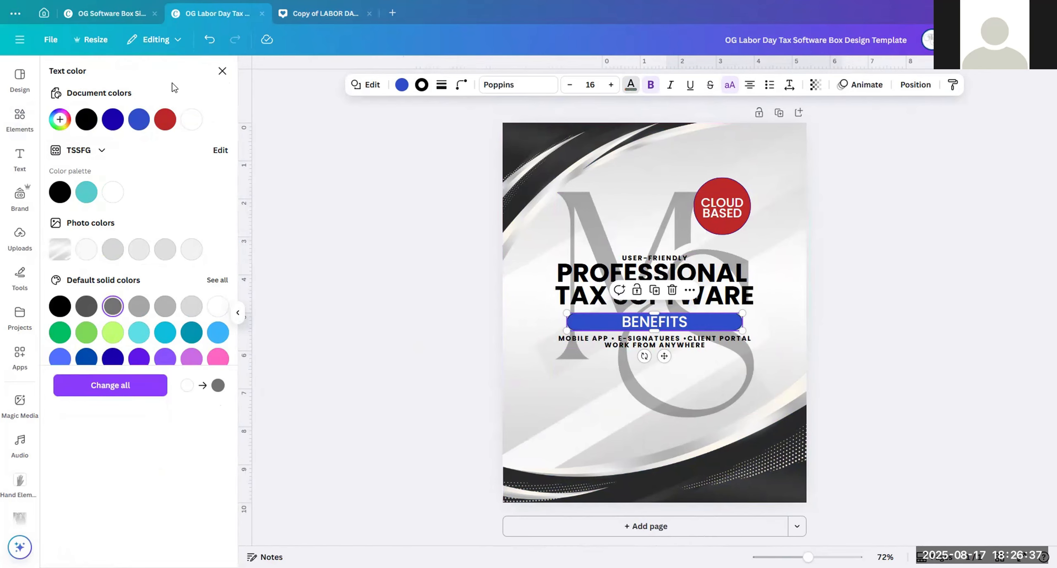
pyautogui.click(222, 71)
pyautogui.click(19, 126)
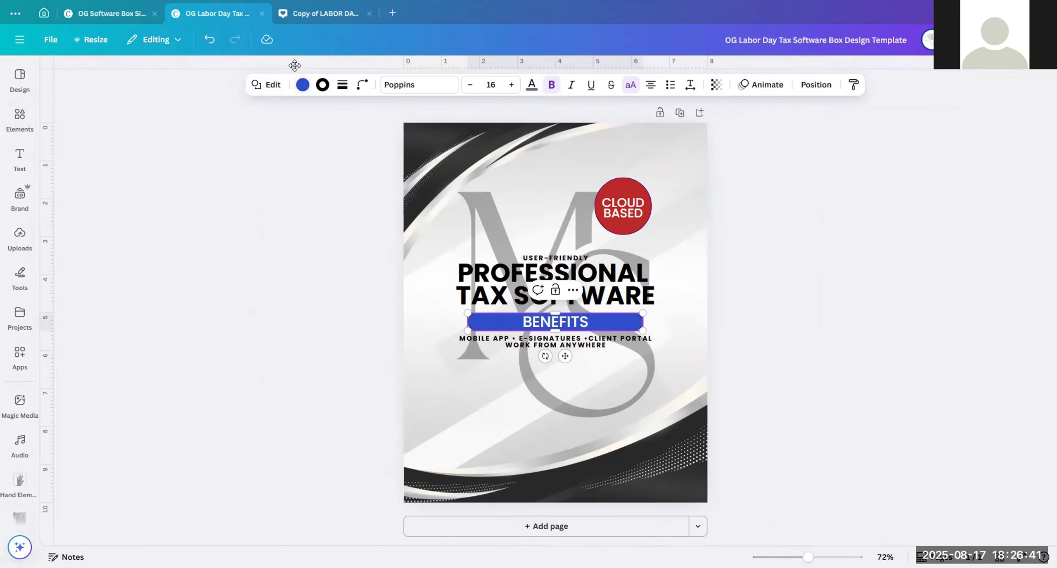
# Step: Fill the BENEFITS bar with a medium green from the full set of default solid colours
pyautogui.click(303, 85)
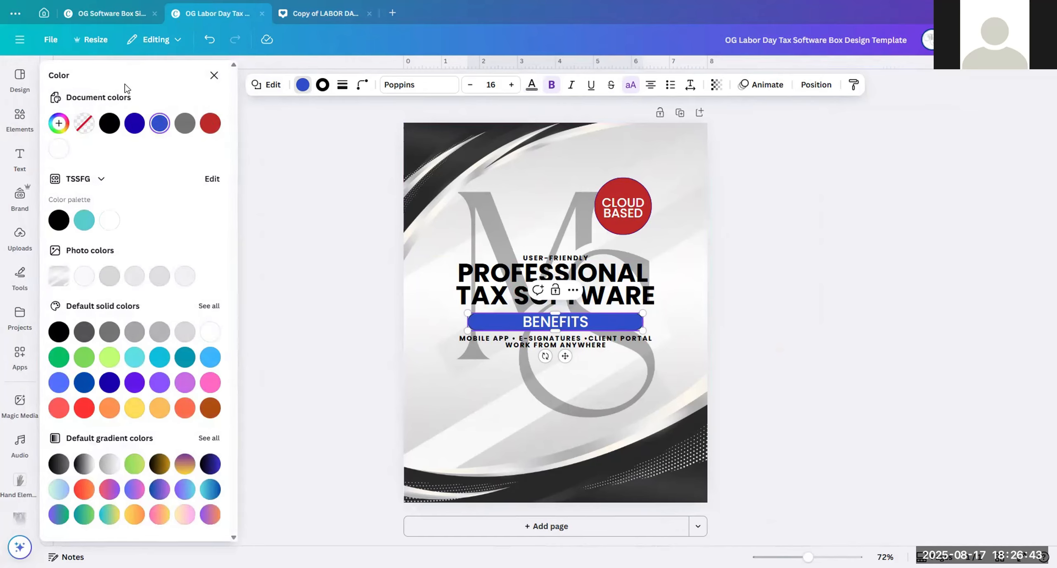
pyautogui.click(214, 76)
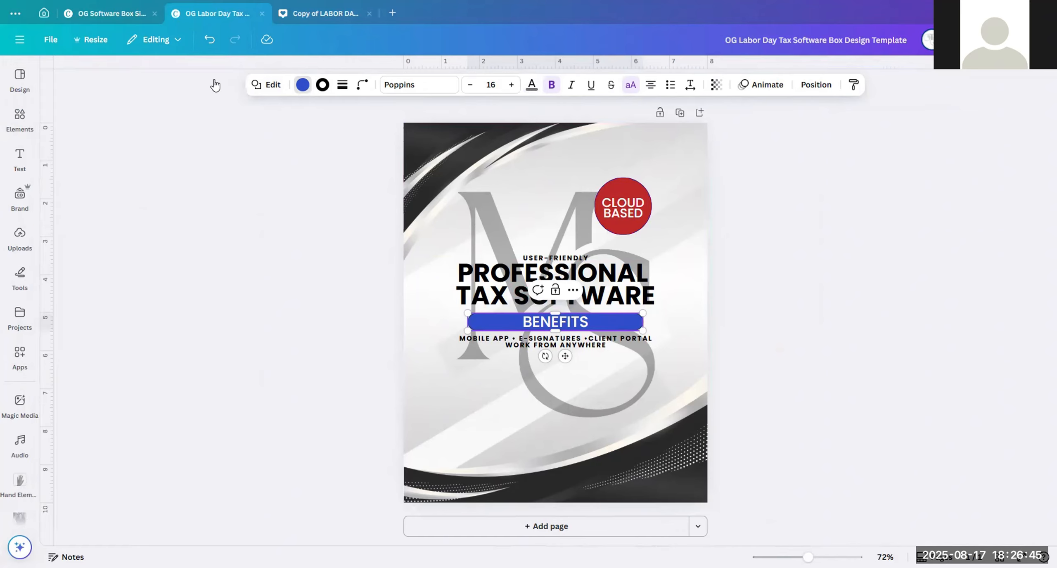
pyautogui.click(21, 158)
pyautogui.click(302, 84)
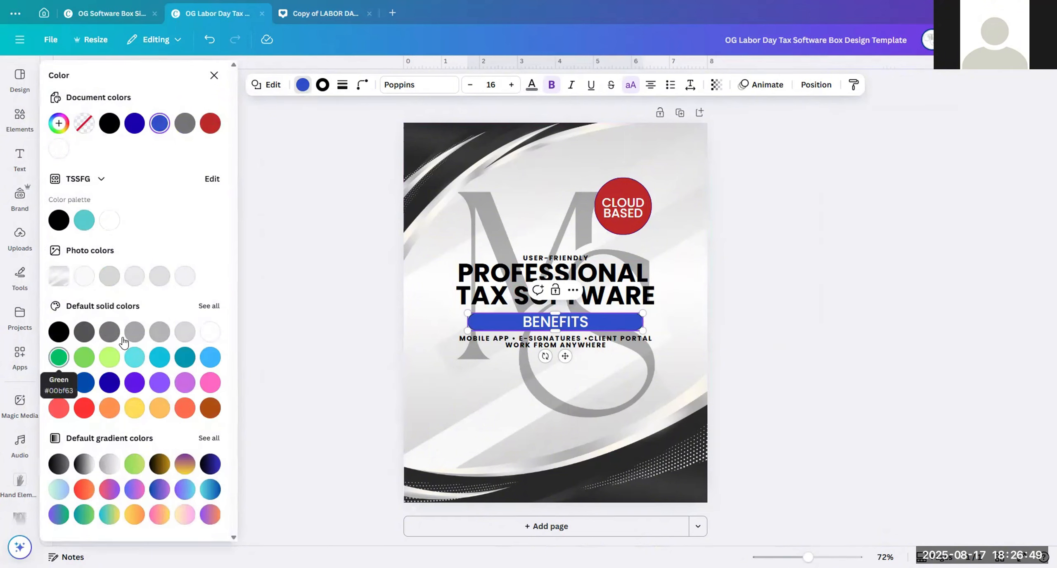
pyautogui.click(213, 306)
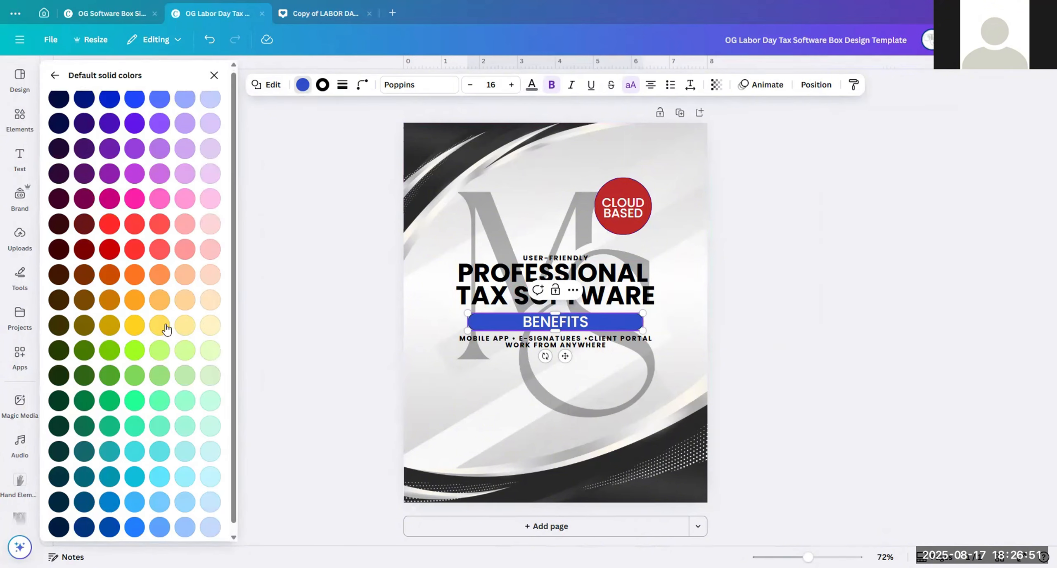
pyautogui.click(109, 365)
pyautogui.click(329, 297)
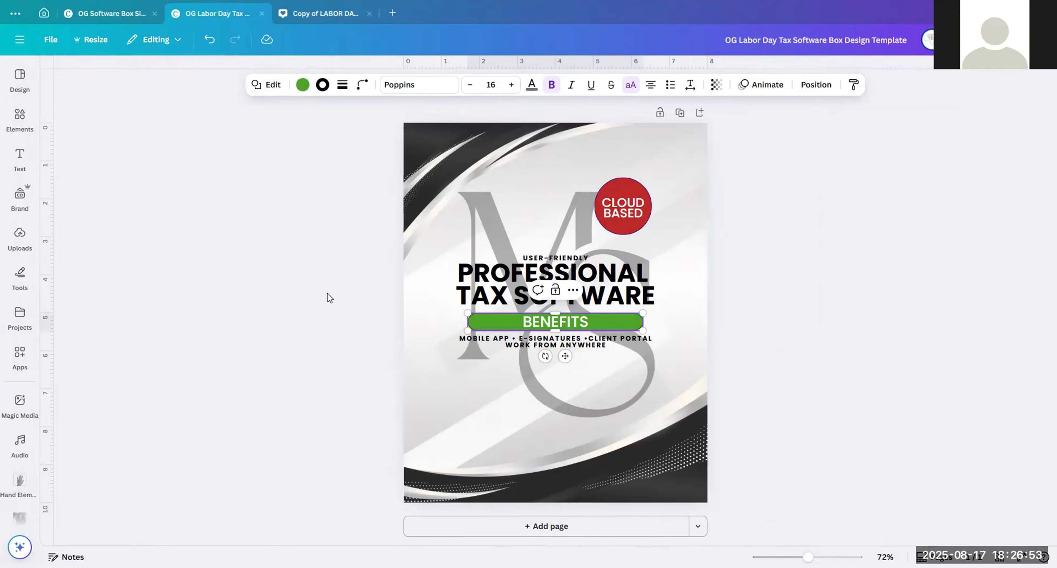
# Step: Recolour the USER-FRIENDLY text with the same green as the BENEFITS bar
pyautogui.click(553, 258)
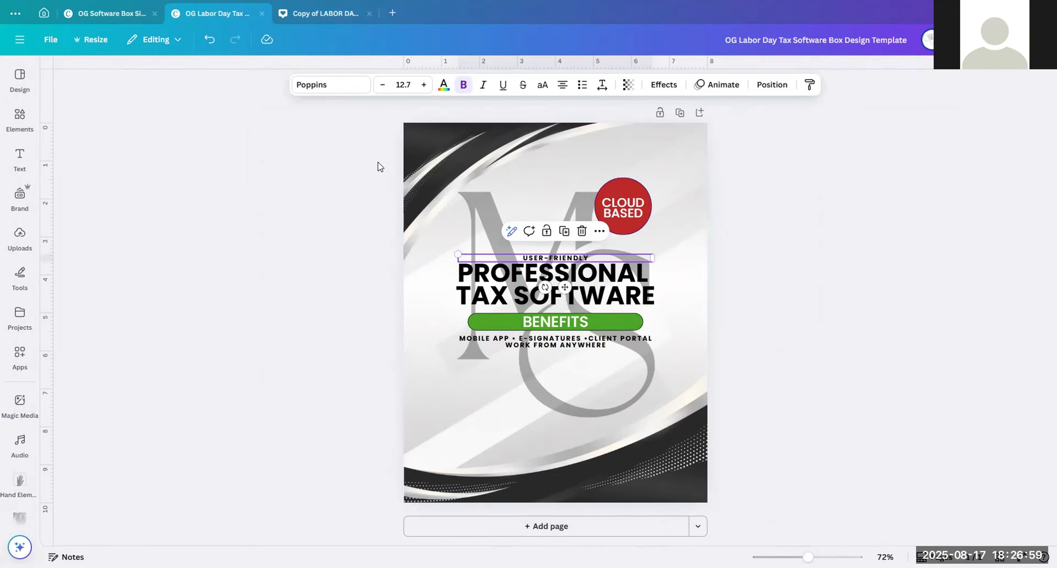
pyautogui.click(444, 84)
pyautogui.click(134, 123)
# Step: Change the fill of the CLOUD BASED circle to the same green as the BENEFITS bar
pyautogui.click(609, 206)
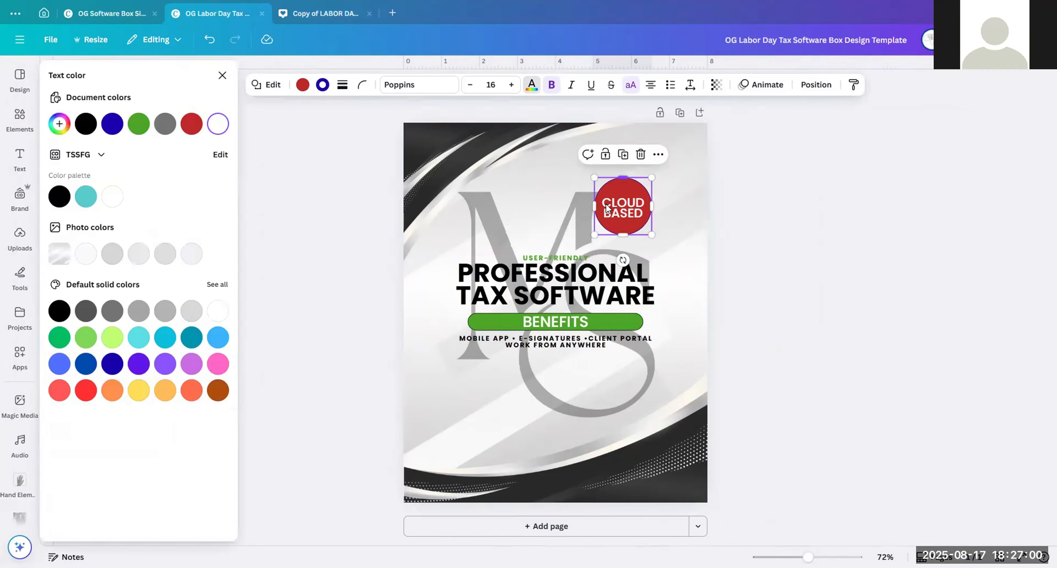
pyautogui.click(303, 92)
pyautogui.click(159, 123)
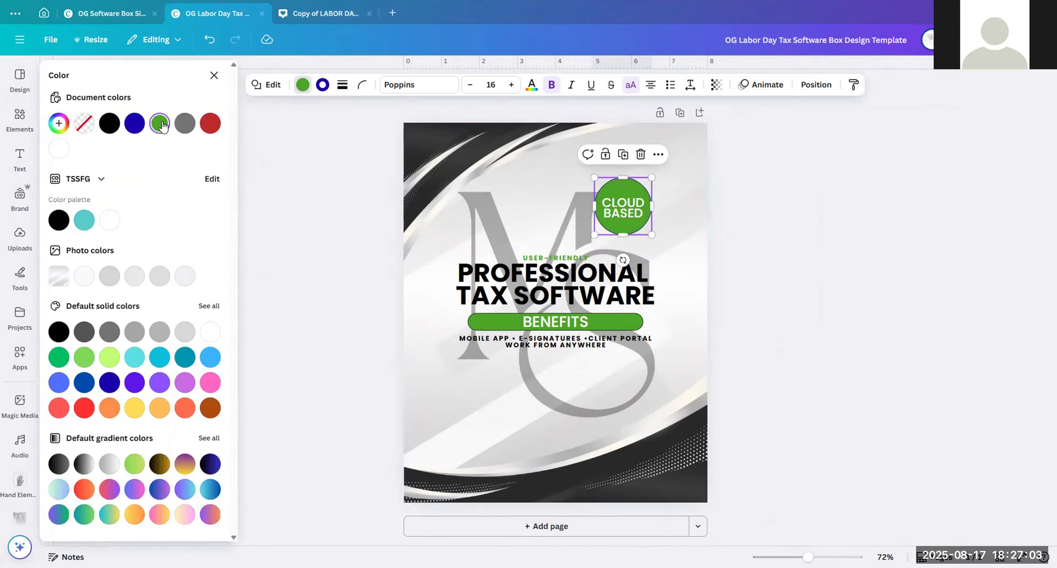
pyautogui.click(792, 204)
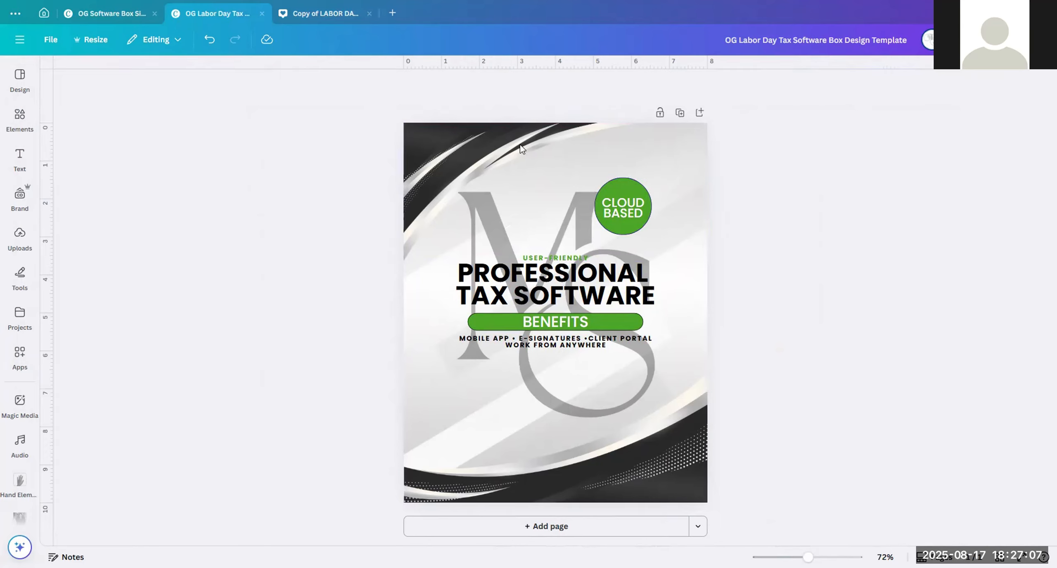
# Step: In the OG Software Box Side Panel Design Template, recolour the upper and lower blue wave graphics black
pyautogui.click(79, 17)
pyautogui.click(556, 167)
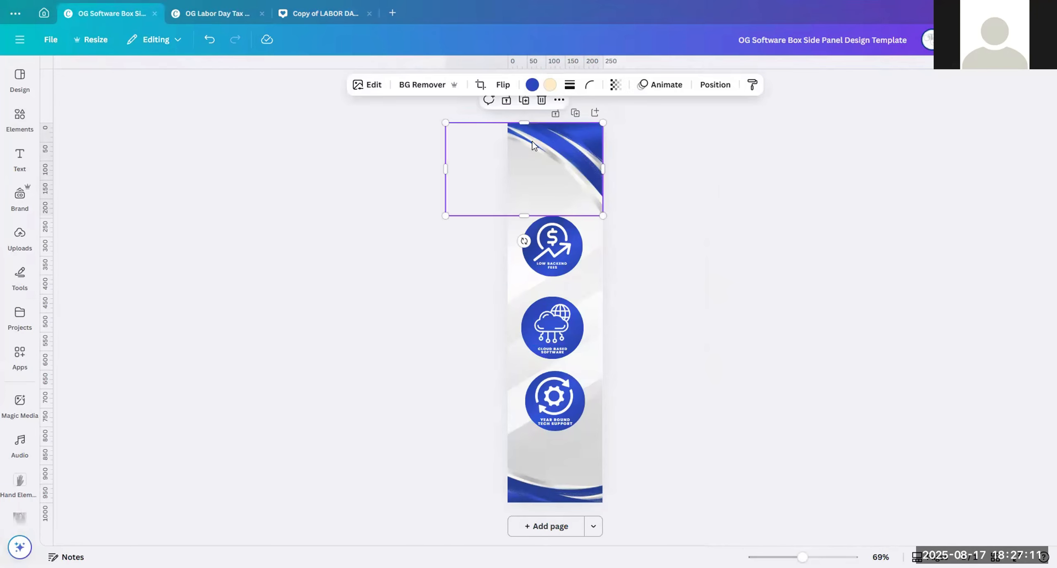
pyautogui.click(532, 85)
pyautogui.click(59, 196)
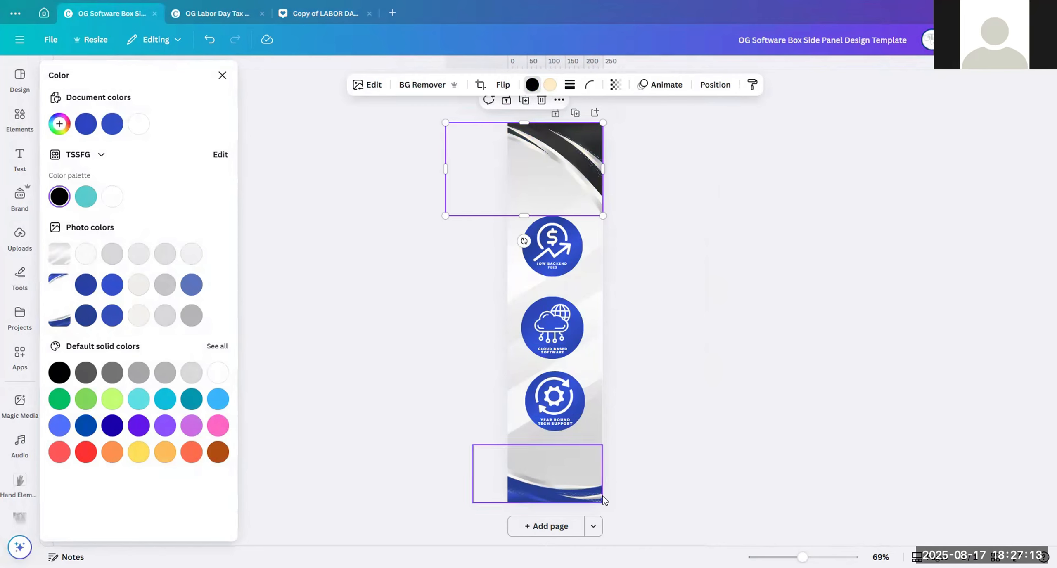
pyautogui.click(598, 495)
pyautogui.click(59, 197)
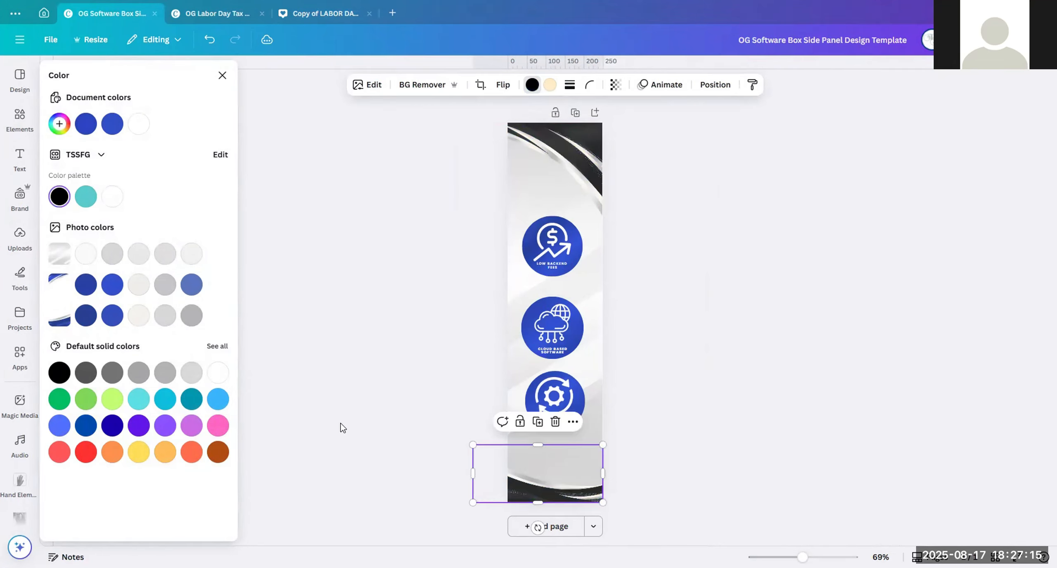
pyautogui.click(218, 425)
pyautogui.click(59, 197)
pyautogui.press('Escape')
pyautogui.click(477, 232)
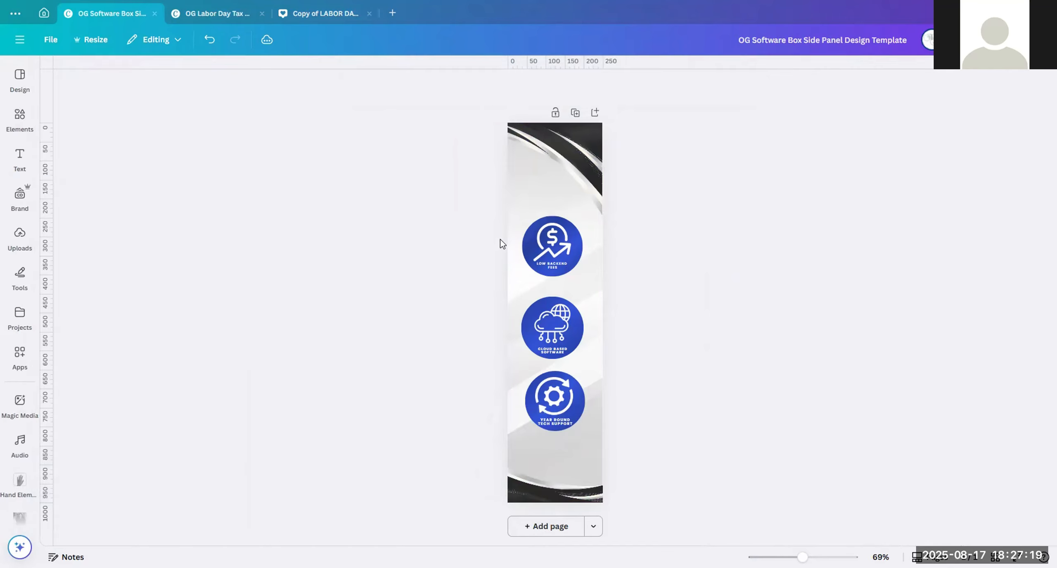
# Step: Select all three icon badges with their labels and shrink them together slightly within the side panel
pyautogui.moveTo(497, 238); pyautogui.dragTo(587, 428)
pyautogui.click(412, 225)
pyautogui.moveTo(418, 224); pyautogui.dragTo(593, 256)
pyautogui.moveTo(387, 245); pyautogui.dragTo(604, 254)
pyautogui.moveTo(359, 228)
pyautogui.mouseDown()
pyautogui.moveTo(280, 282)
pyautogui.moveTo(153, 243)
pyautogui.moveTo(329, 325)
pyautogui.mouseUp()
pyautogui.moveTo(222, 196); pyautogui.dragTo(324, 298)
pyautogui.moveTo(357, 244); pyautogui.dragTo(568, 426)
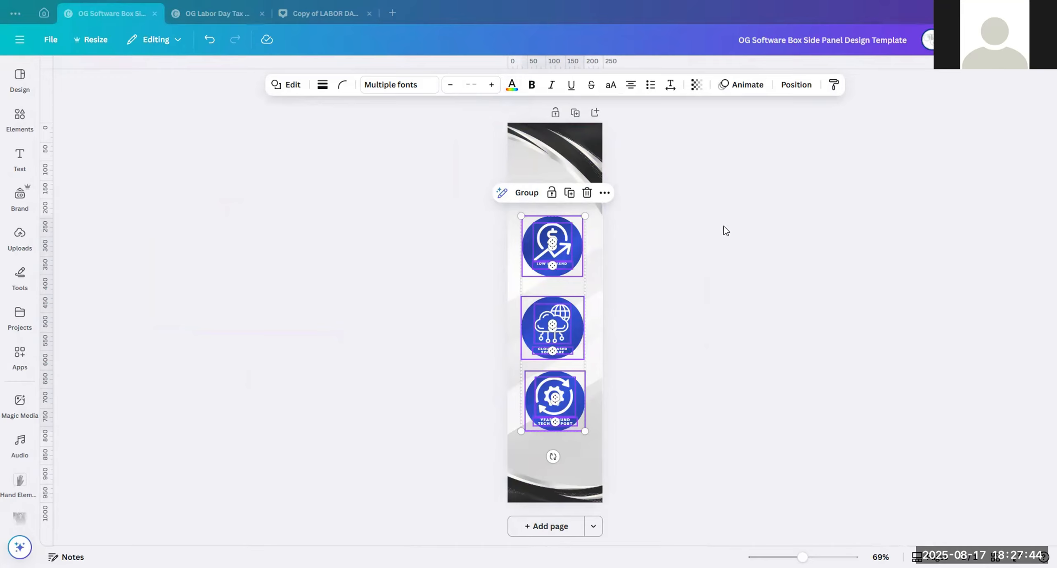
pyautogui.moveTo(457, 233); pyautogui.dragTo(564, 391)
pyautogui.click(688, 401)
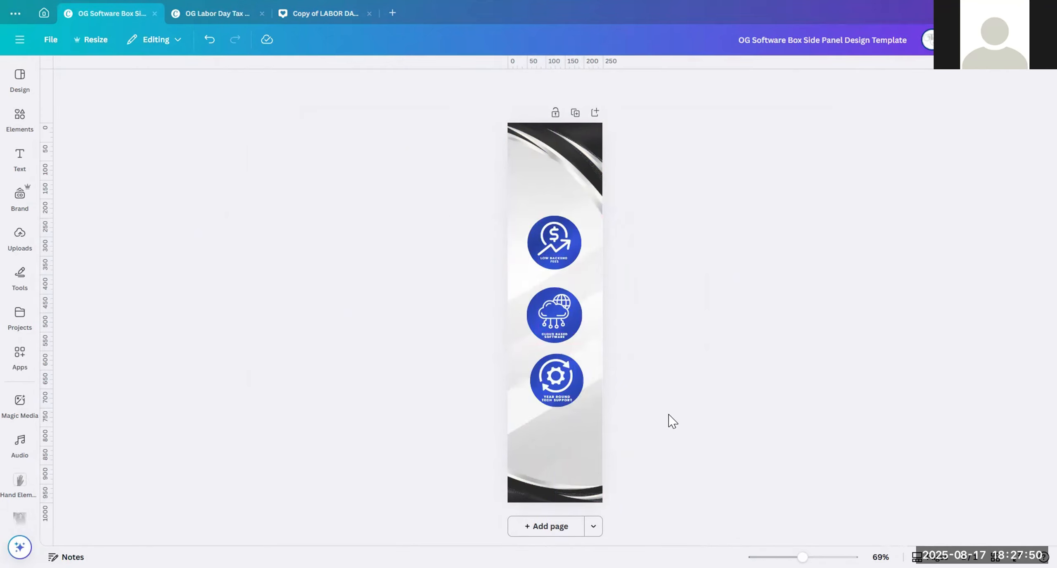
pyautogui.scroll(5, 554, 313)
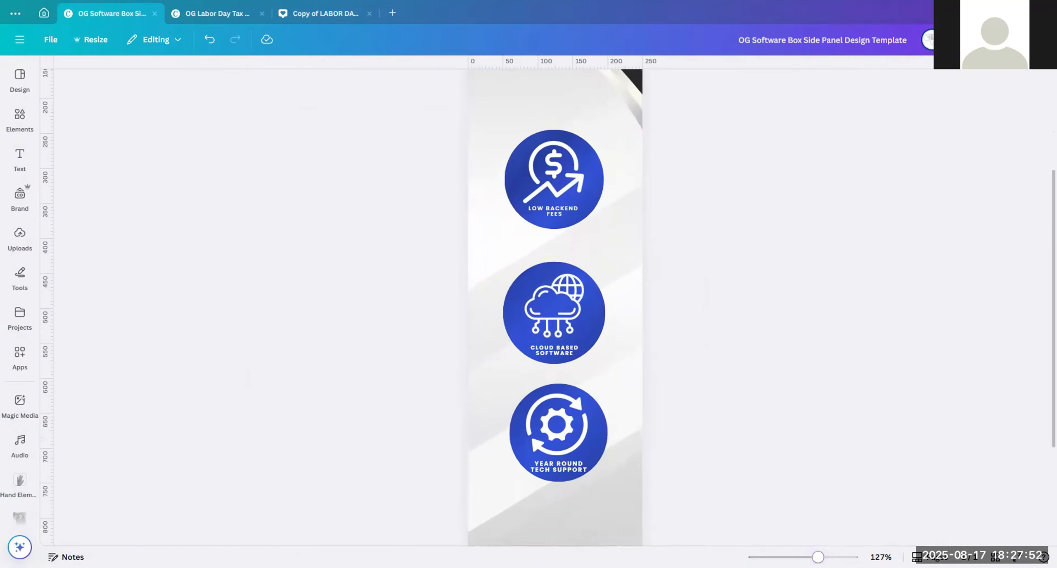
pyautogui.click(522, 167)
pyautogui.click(312, 85)
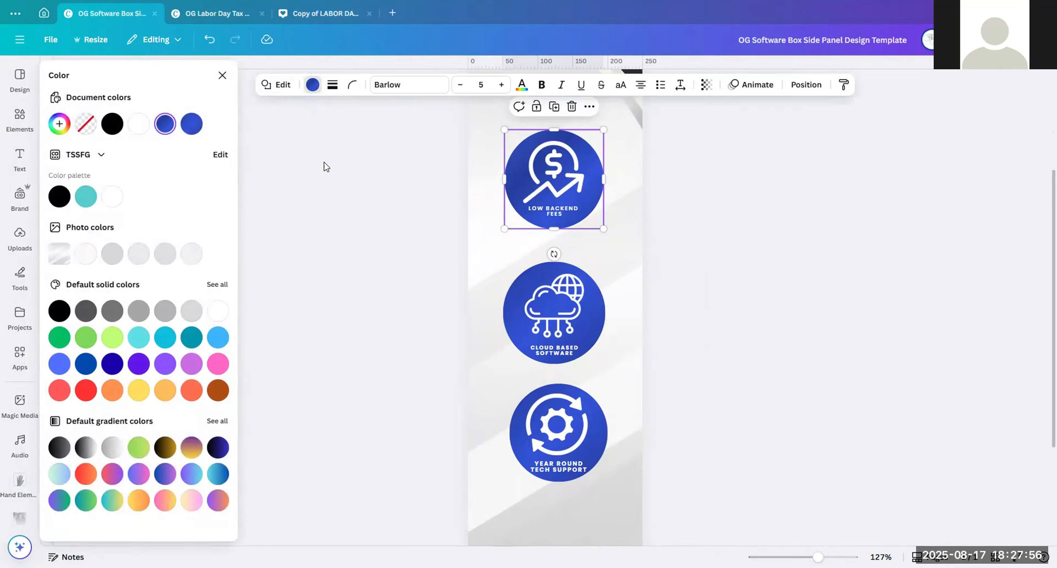
pyautogui.click(326, 165)
pyautogui.moveTo(407, 139); pyautogui.dragTo(590, 472)
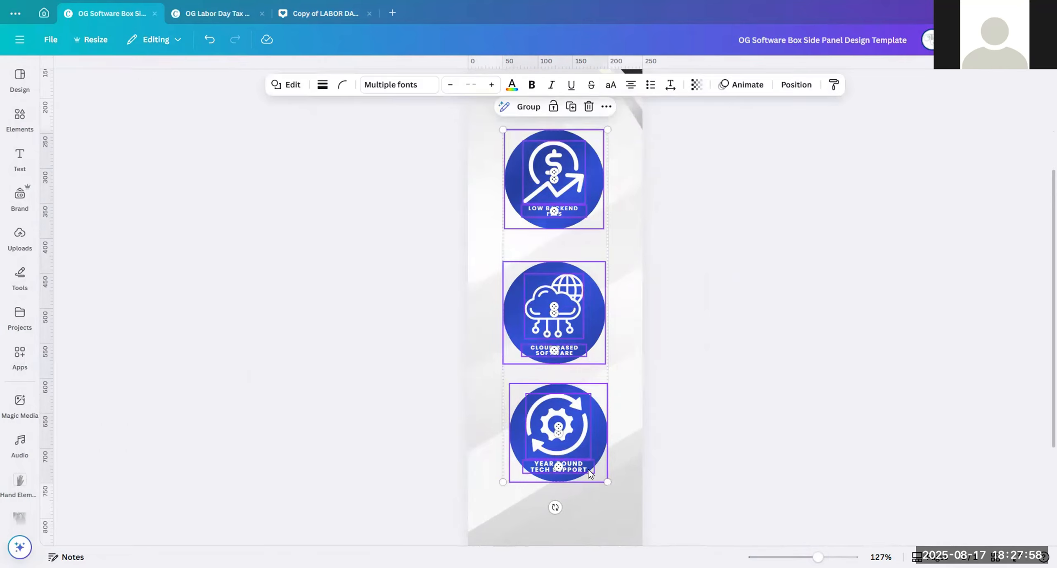
pyautogui.click(487, 167)
# Step: Change the fill of the LOW BACKEND FEES badge from the blue gradient to black
pyautogui.click(555, 137)
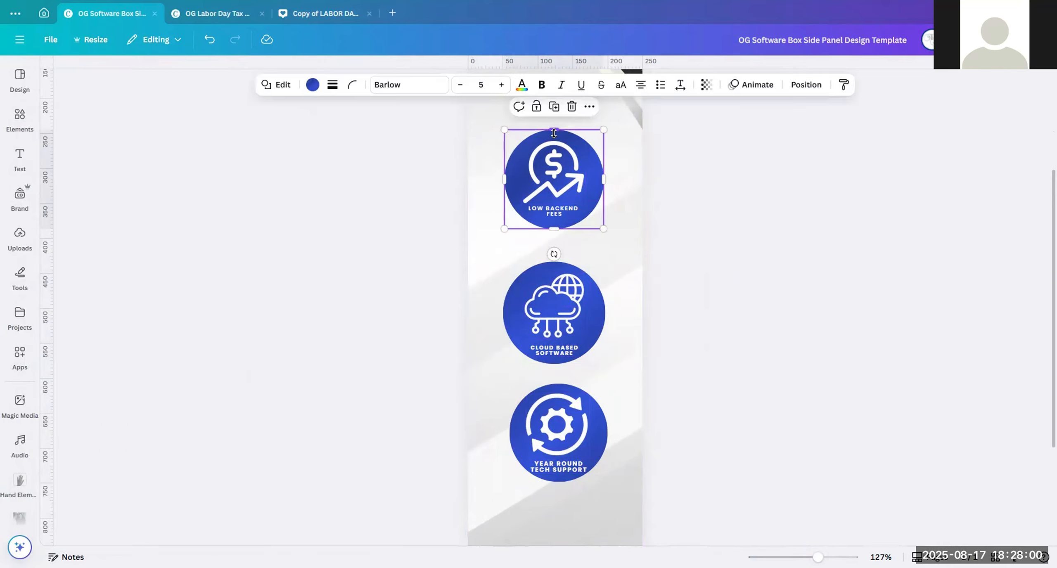
pyautogui.click(312, 85)
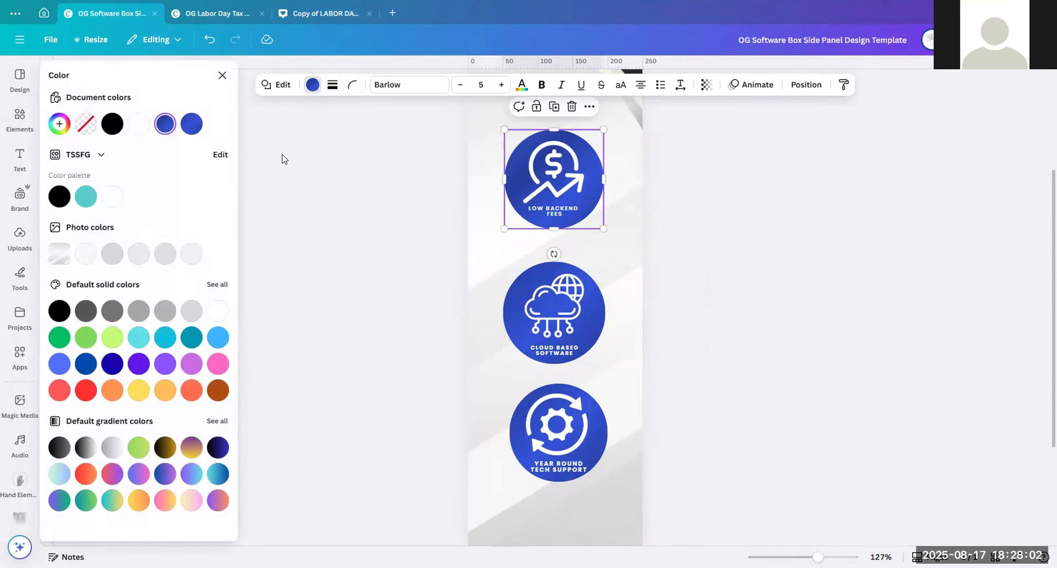
pyautogui.click(59, 196)
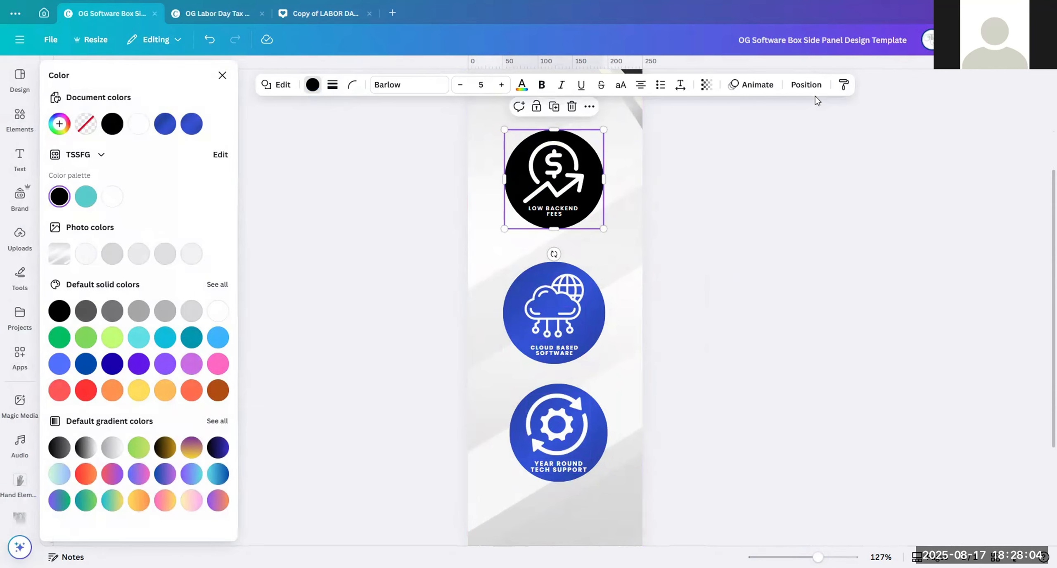
# Step: Copy the black LOW BACKEND FEES badge style onto the CLOUD BASED SOFTWARE and YEAR ROUND TECH SUPPORT badges
pyautogui.click(843, 85)
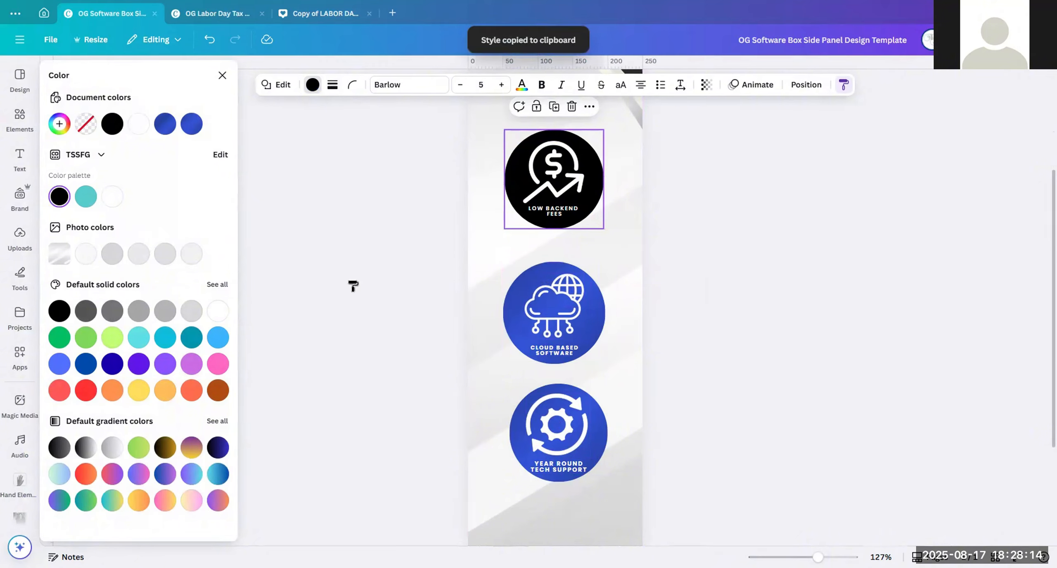
pyautogui.moveTo(333, 285); pyautogui.dragTo(516, 453)
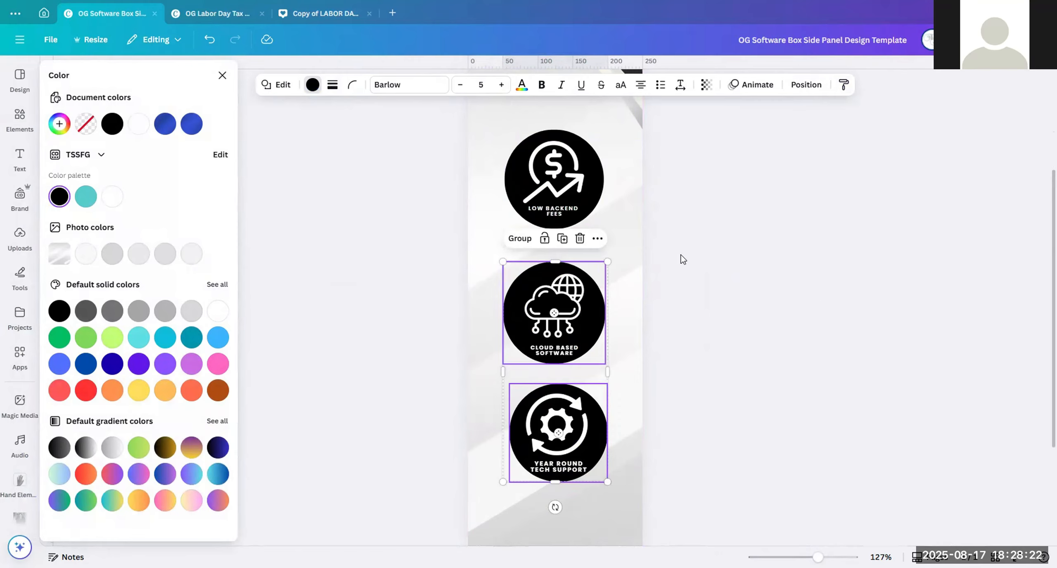
pyautogui.click(510, 147)
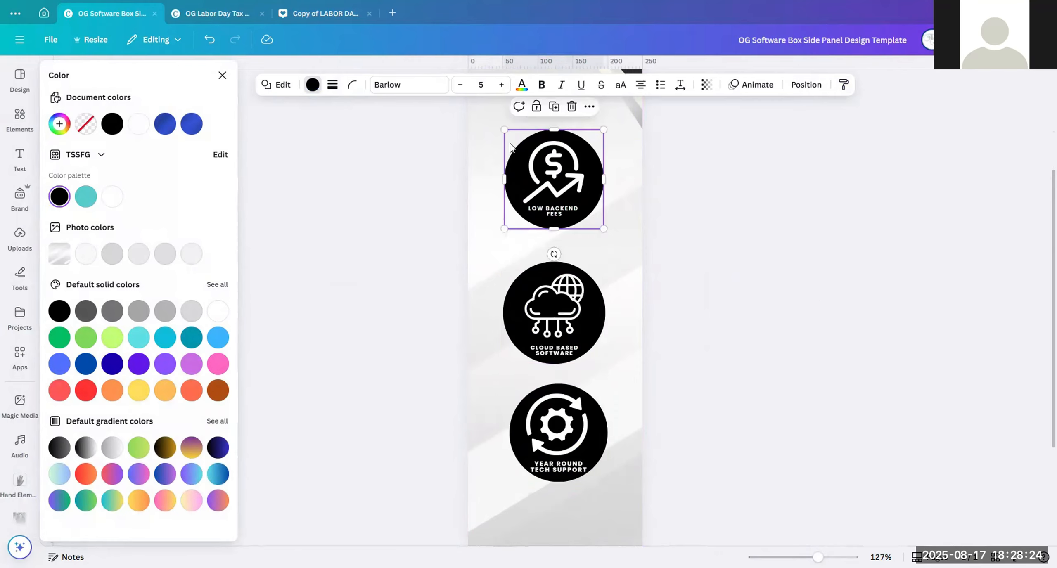
pyautogui.click(844, 86)
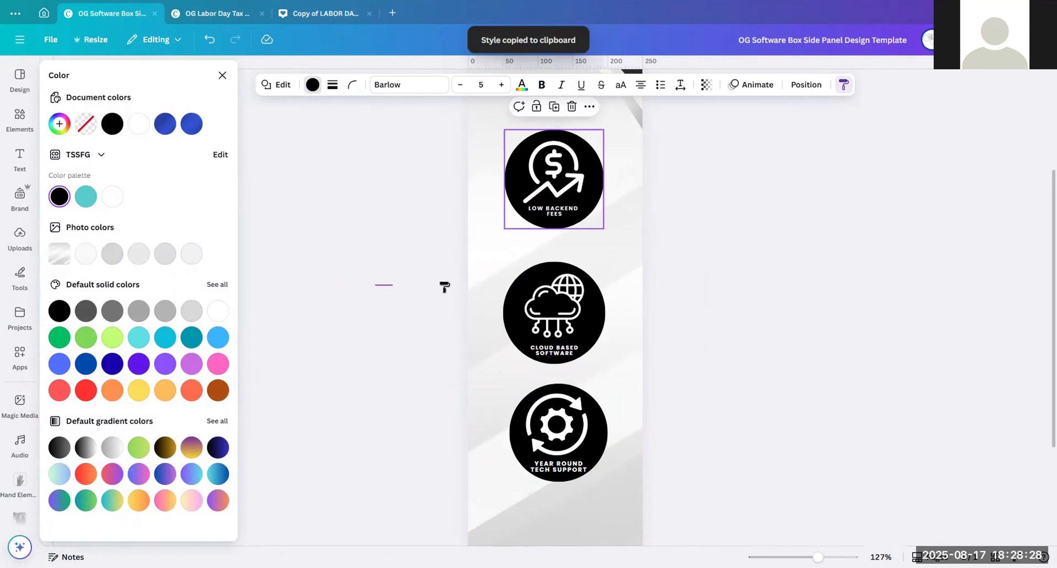
pyautogui.moveTo(515, 289); pyautogui.dragTo(522, 436)
pyautogui.click(767, 349)
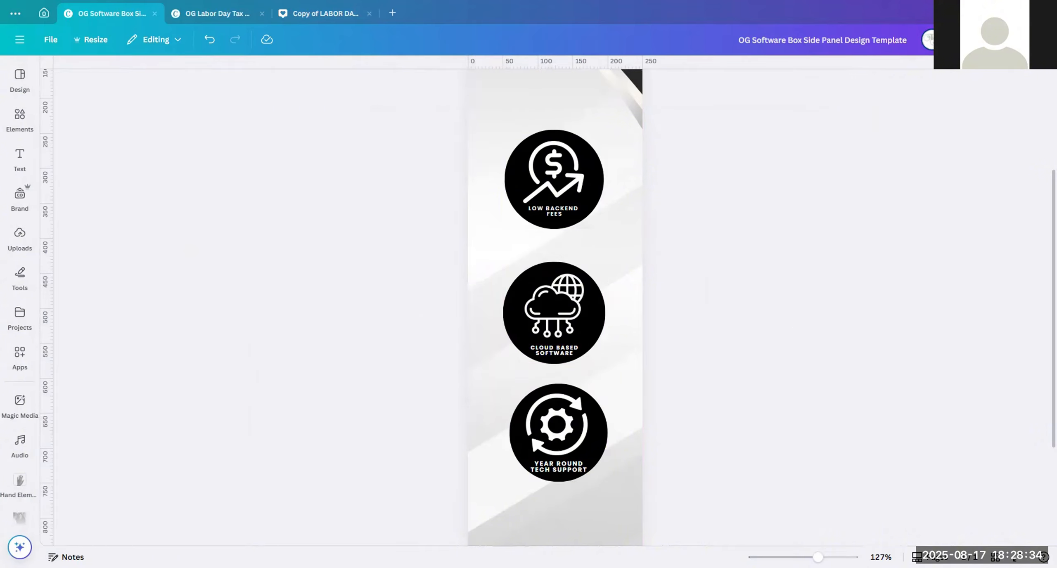
# Step: Start a PNG download of the OG Labor Day Tax Software Box Design Template
pyautogui.scroll(3, 784, 330)
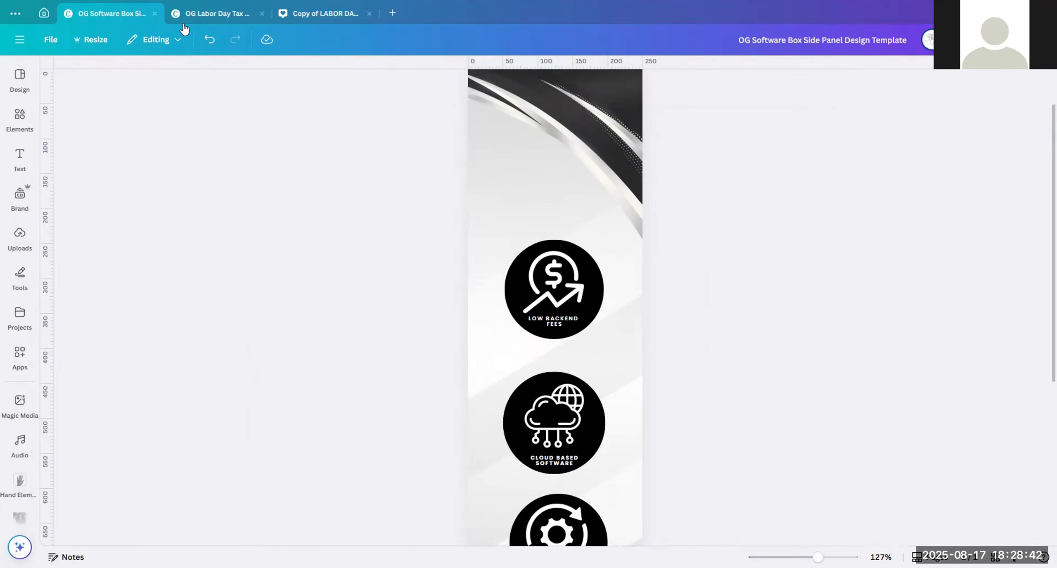
pyautogui.click(318, 19)
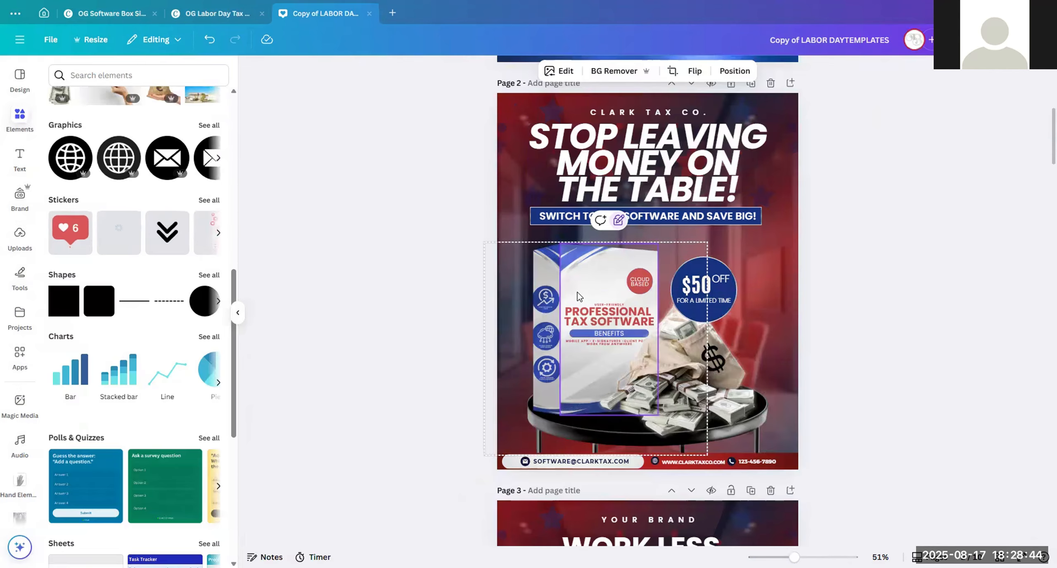
pyautogui.click(196, 14)
pyautogui.click(1026, 39)
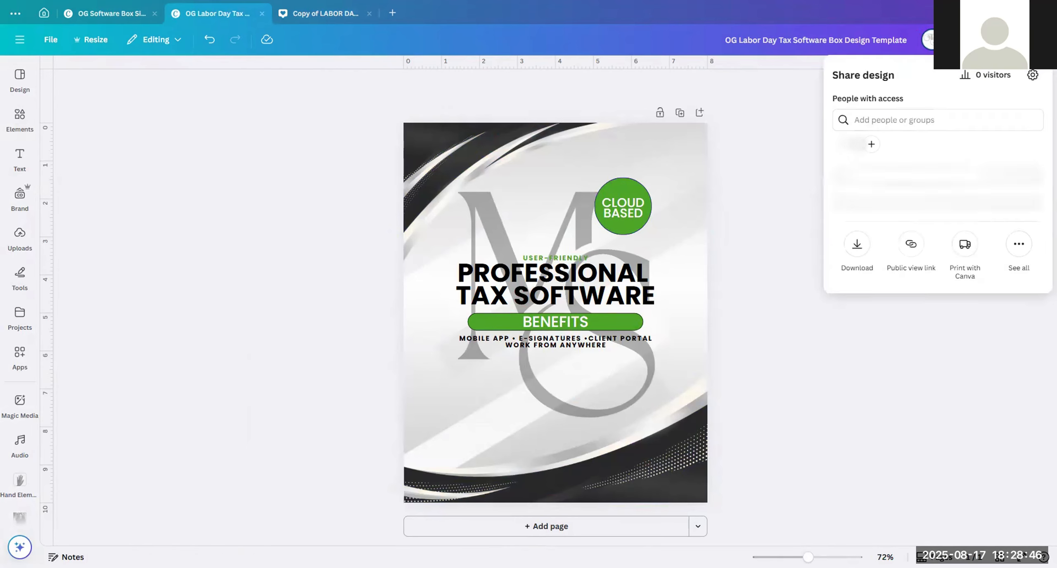
pyautogui.click(858, 271)
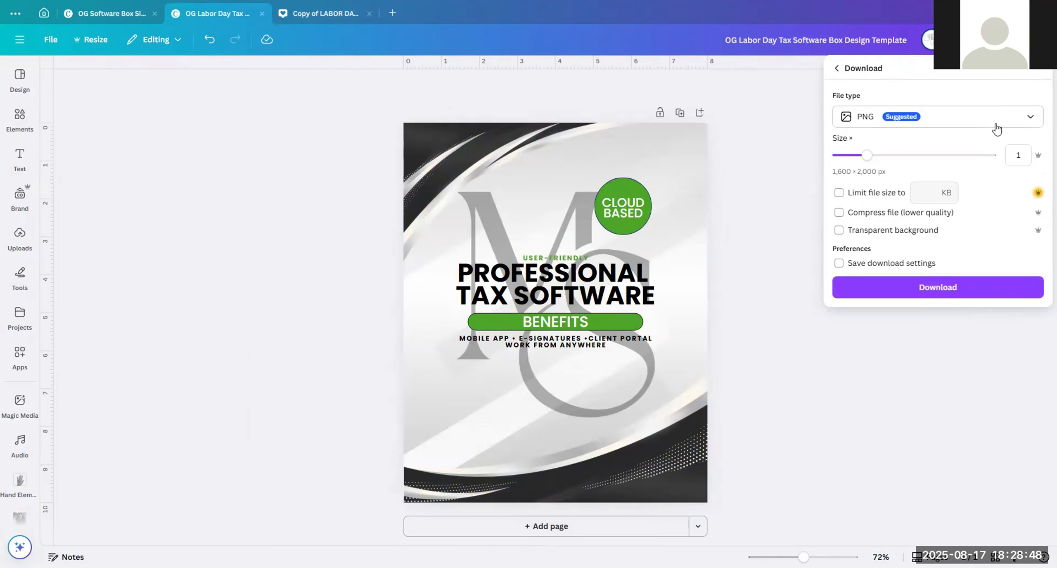
pyautogui.click(949, 296)
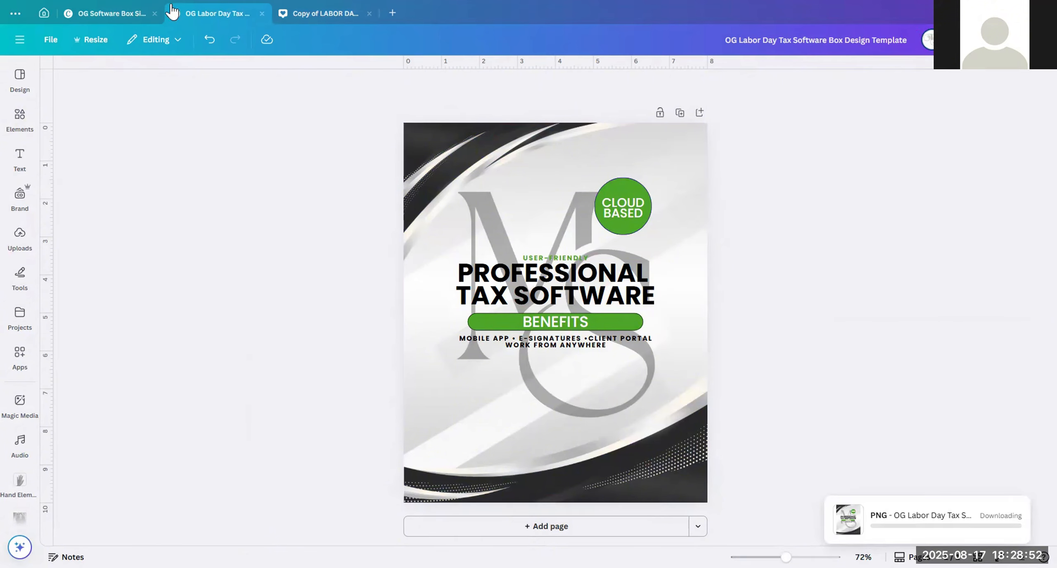
# Step: Download the OG Software Box Side Panel Design Template as PNG and save both box images to the Downloads folder
pyautogui.click(110, 16)
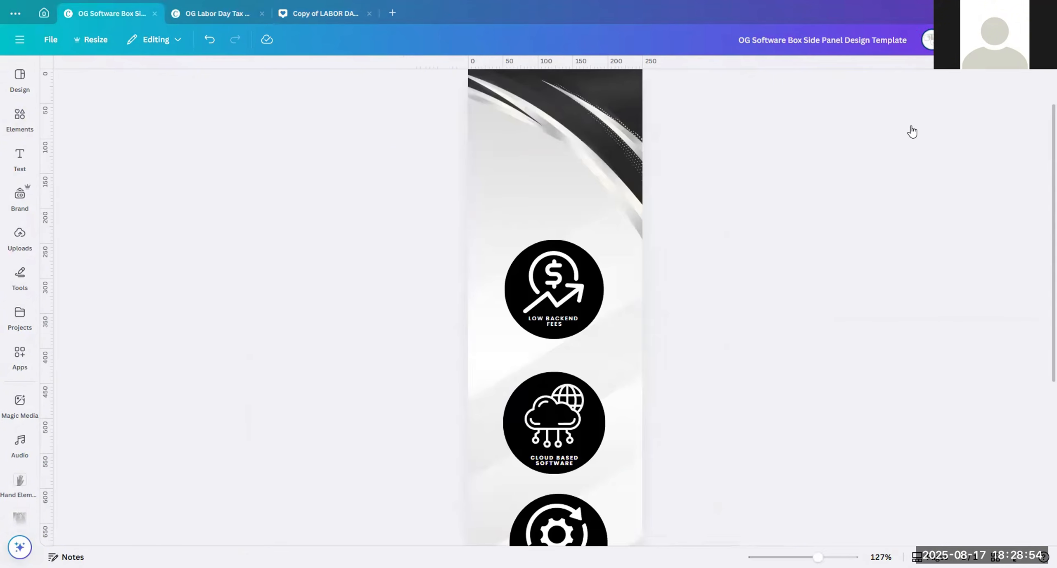
pyautogui.click(1003, 40)
pyautogui.click(851, 274)
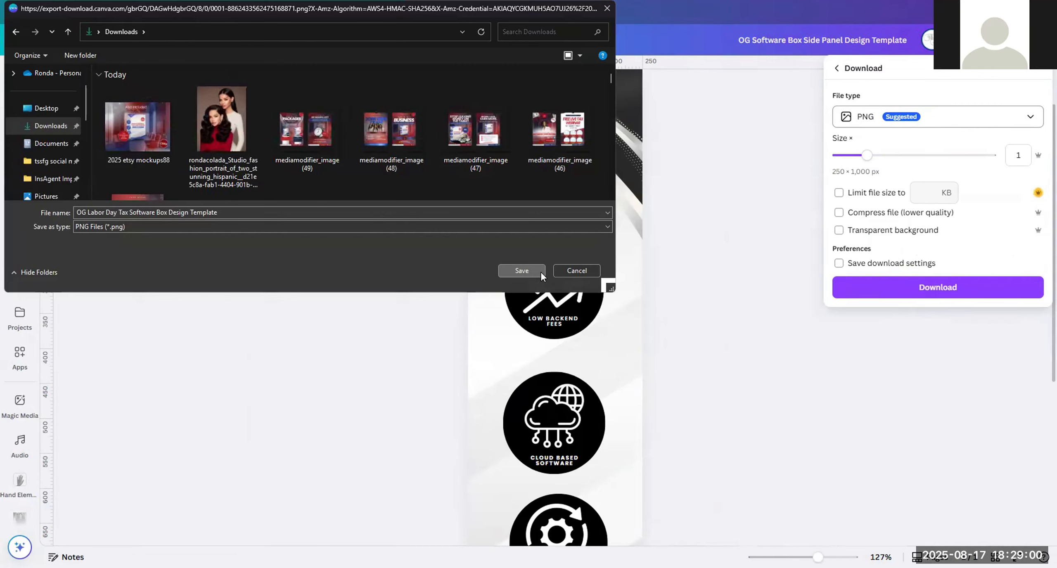
pyautogui.click(540, 271)
pyautogui.click(899, 298)
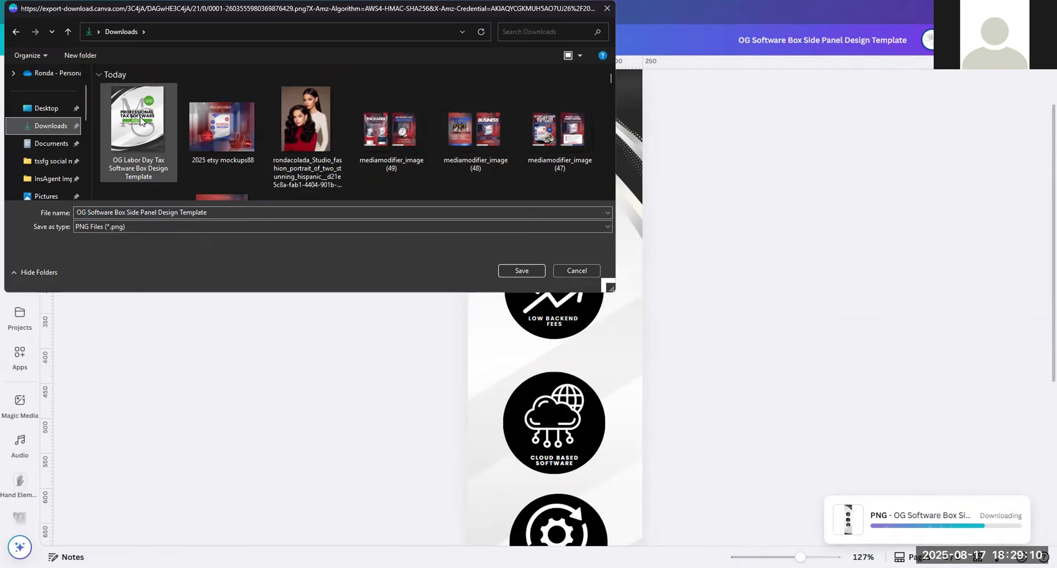
pyautogui.click(521, 271)
# Step: Upload both box PNGs to Copy of LABOR DAYTEMPLATES and replace the page 2 software box's front and side images with them
pyautogui.click(330, 18)
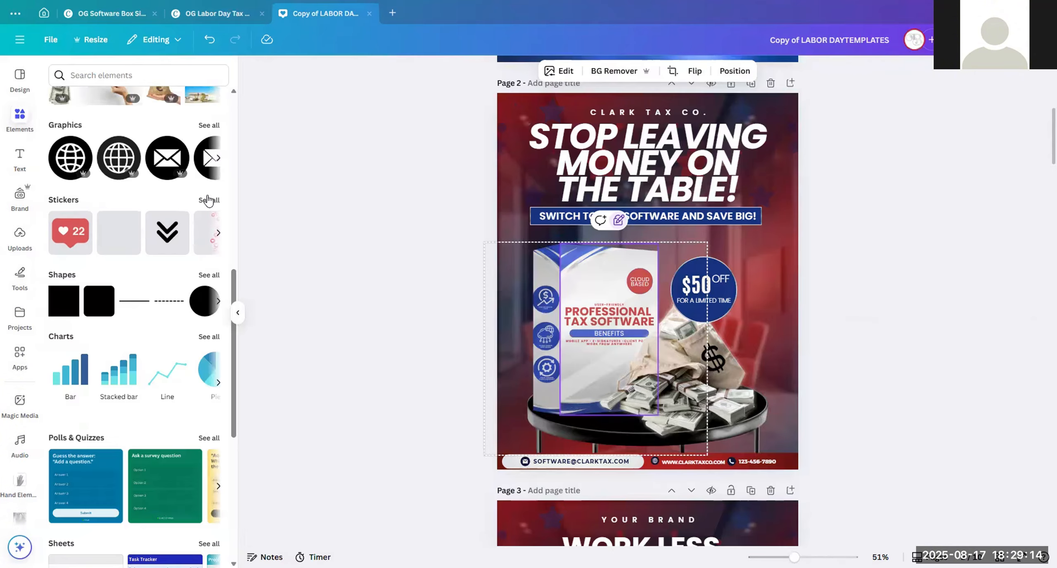
pyautogui.scroll(10, 74, 234)
pyautogui.click(19, 233)
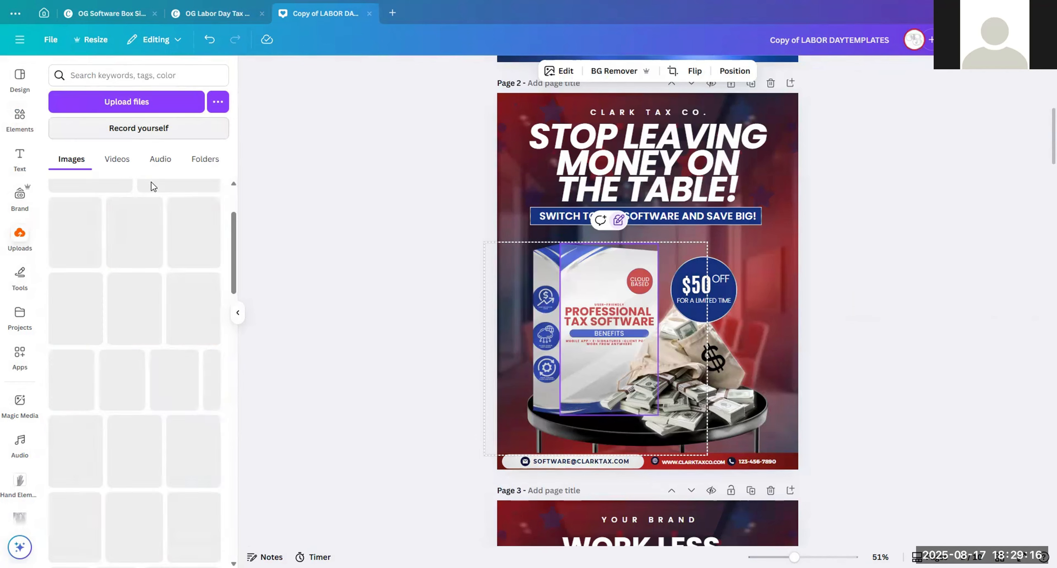
pyautogui.click(124, 107)
pyautogui.click(56, 127)
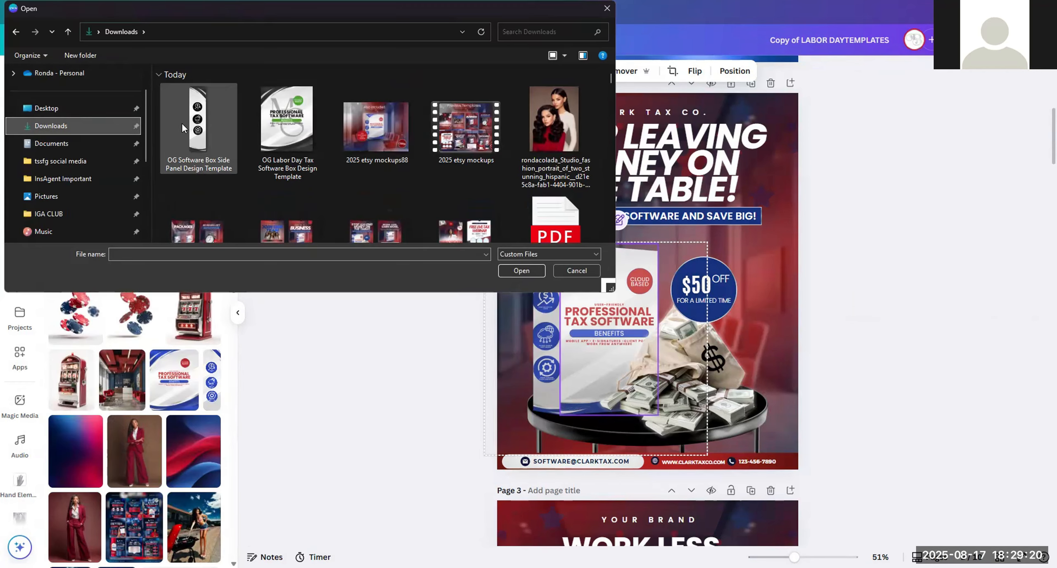
pyautogui.moveTo(159, 118); pyautogui.dragTo(328, 153)
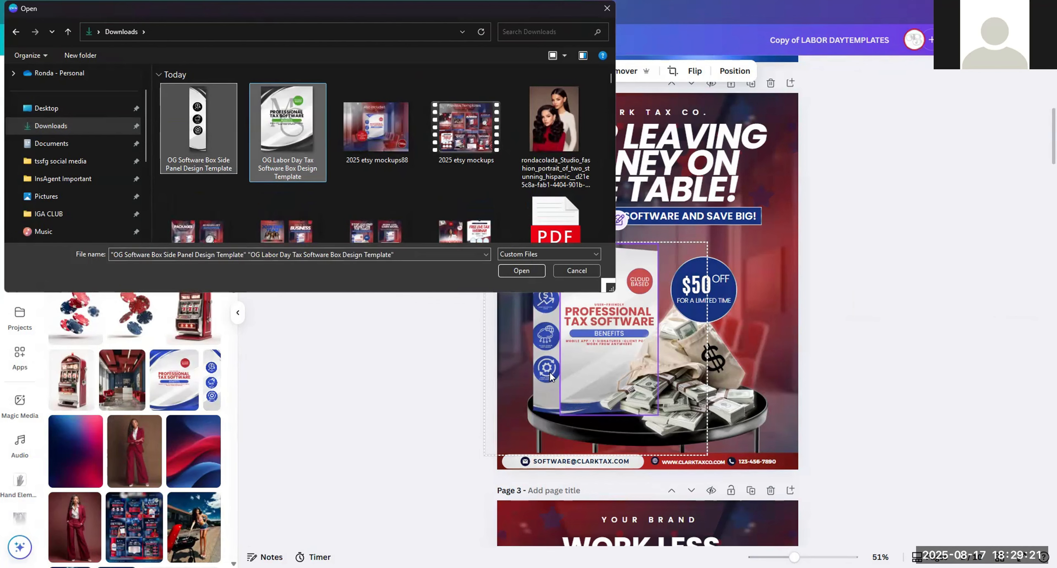
pyautogui.click(521, 271)
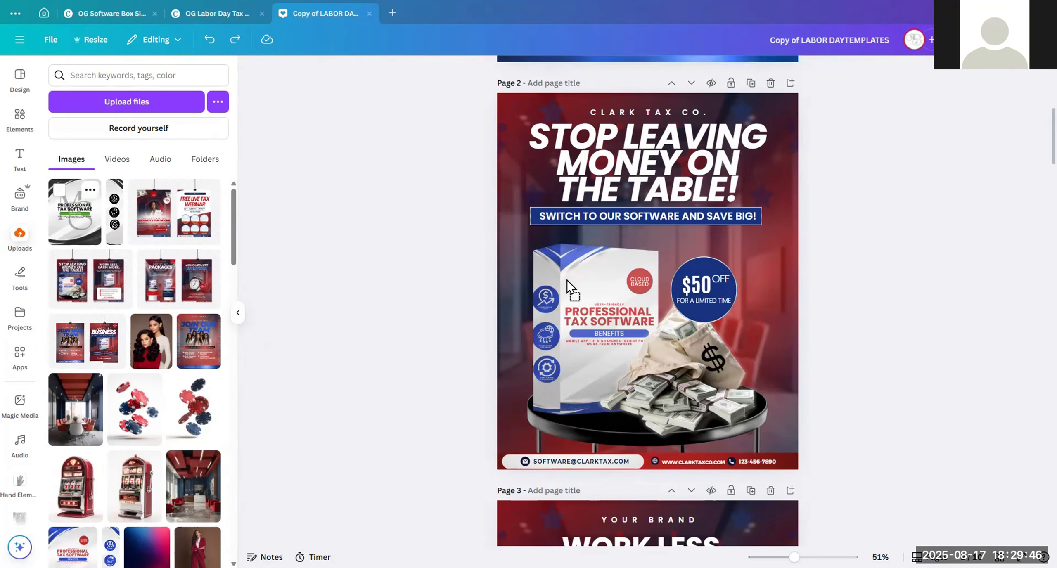
pyautogui.moveTo(567, 280)
pyautogui.mouseDown()
pyautogui.moveTo(598, 284)
pyautogui.moveTo(550, 276)
pyautogui.mouseUp()
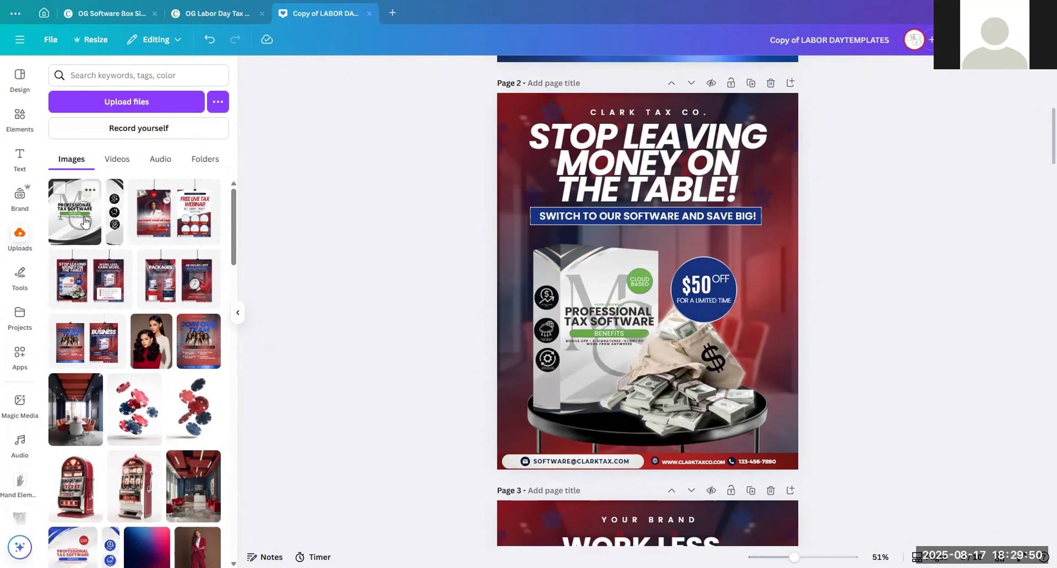
pyautogui.moveTo(713, 368); pyautogui.dragTo(714, 368)
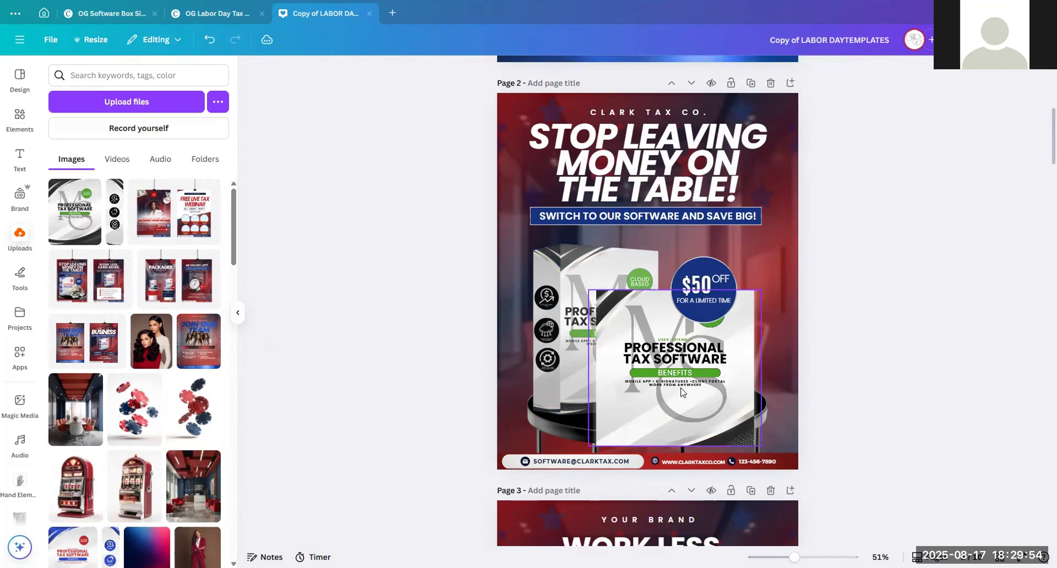
pyautogui.click(743, 392)
pyautogui.press('Delete')
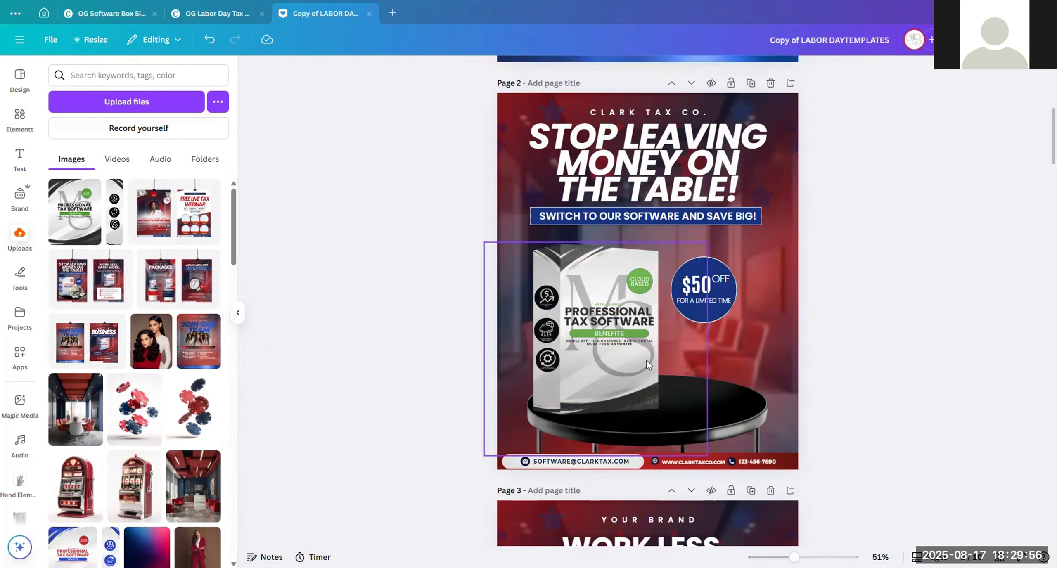
pyautogui.click(210, 40)
pyautogui.click(210, 40)
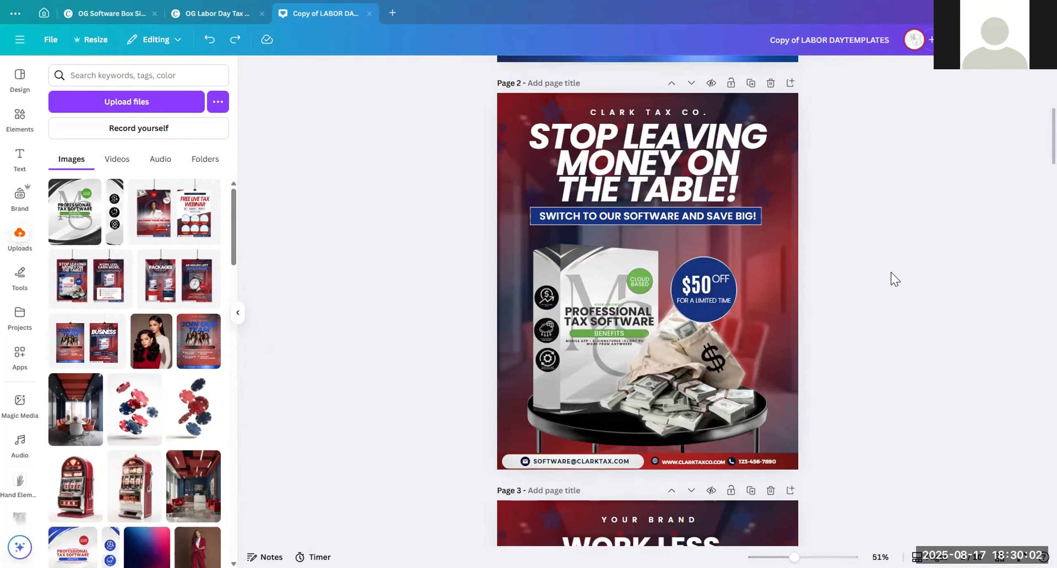
# Step: Shift the side panel image slightly left within its crop so the icon badges sit centred on the page 2 box
pyautogui.doubleClick(542, 297)
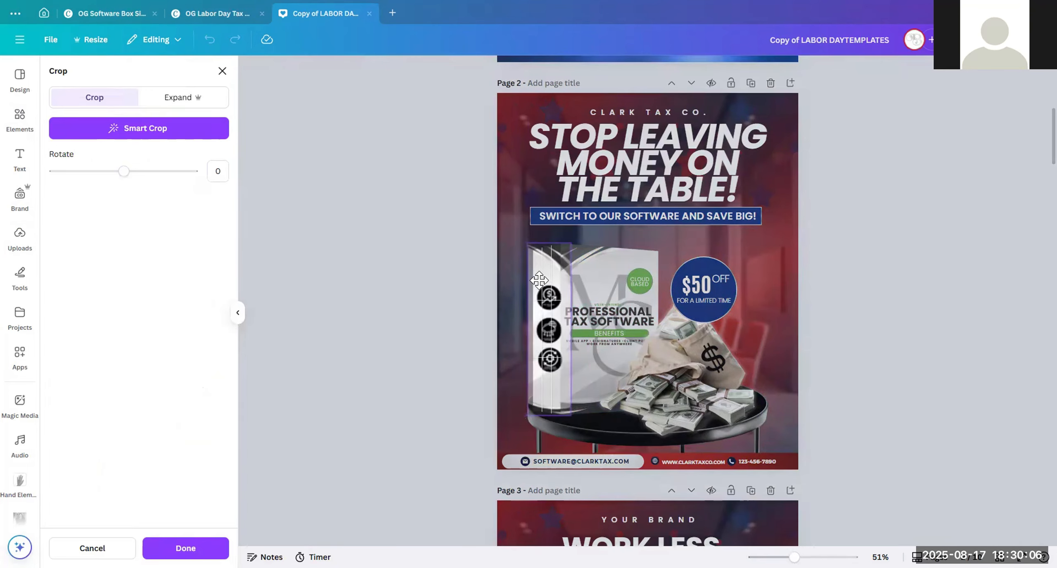
pyautogui.click(448, 281)
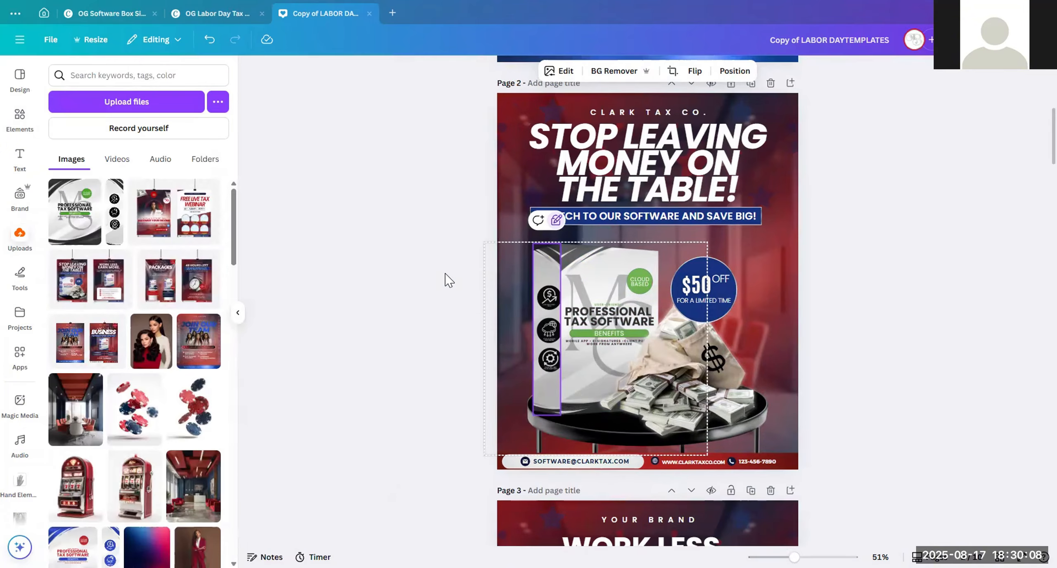
pyautogui.click(448, 281)
pyautogui.doubleClick(554, 289)
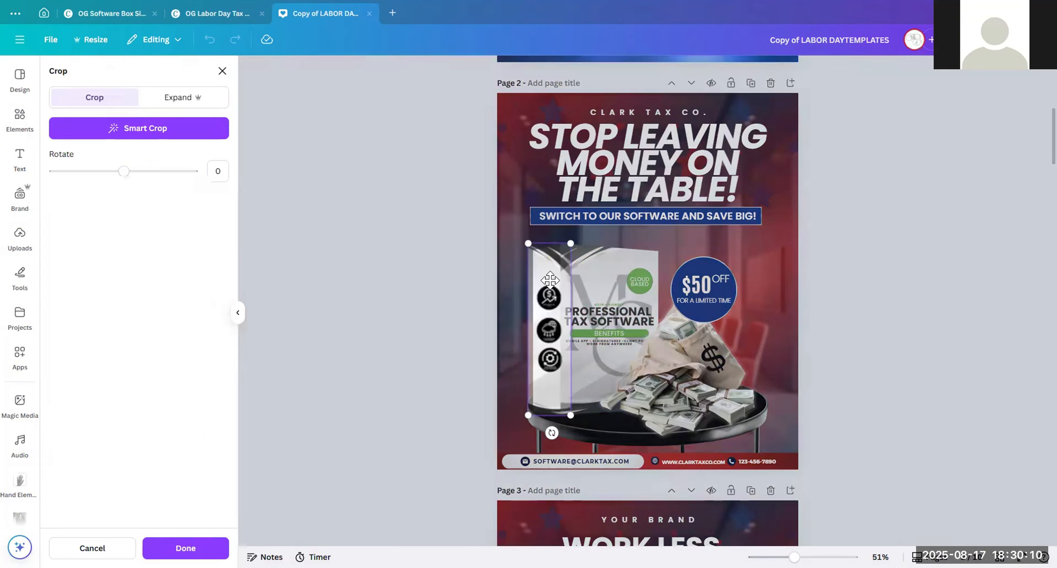
pyautogui.moveTo(545, 280); pyautogui.dragTo(541, 280)
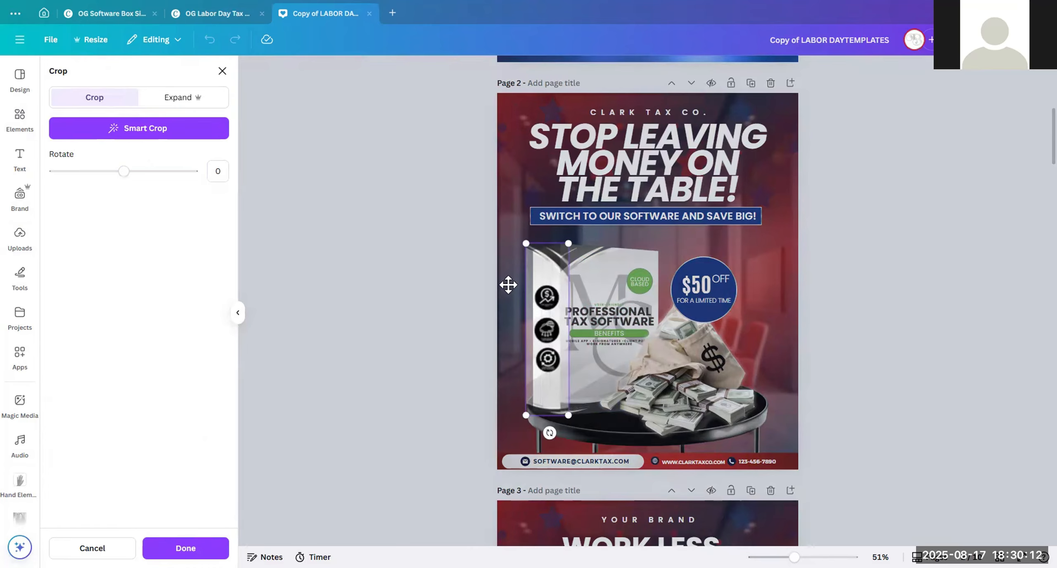
pyautogui.click(458, 289)
pyautogui.click(460, 284)
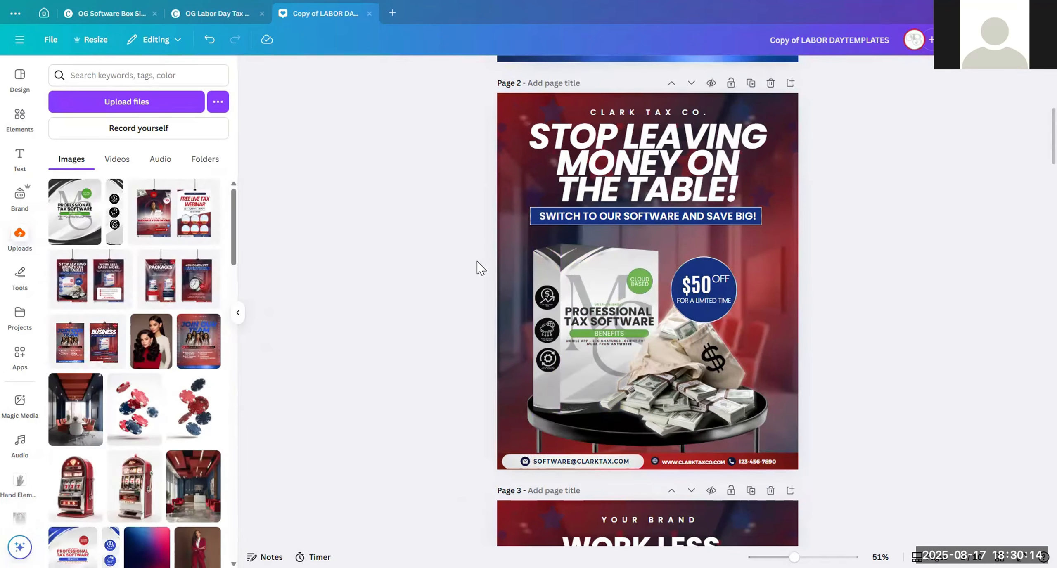
# Step: Copy the CLARK TAX CO. heading from page 2 onto page 3 and delete the YOUR BRAND text beneath it
pyautogui.scroll(-10, 467, 249)
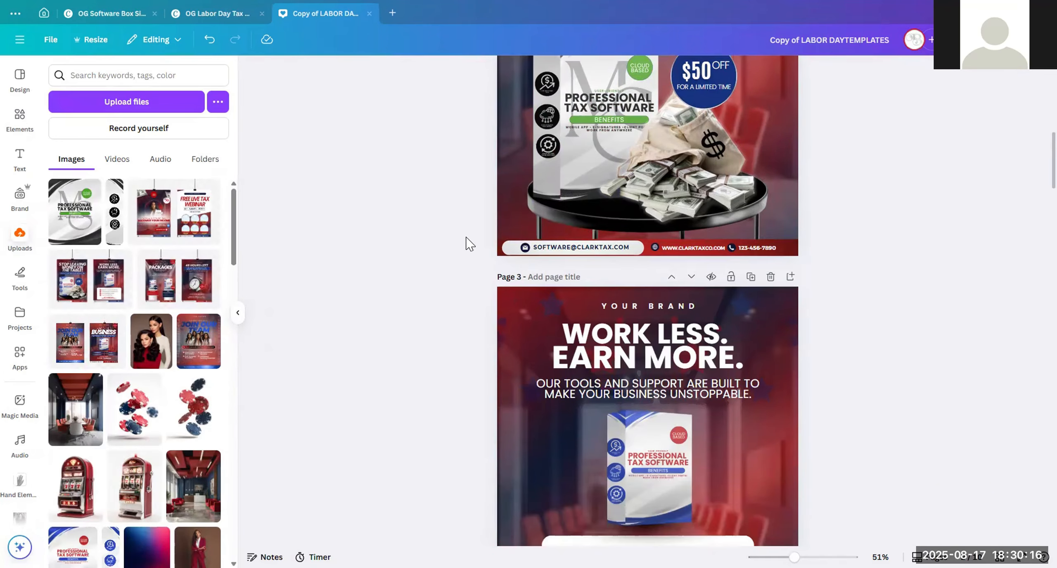
pyautogui.scroll(10, 470, 244)
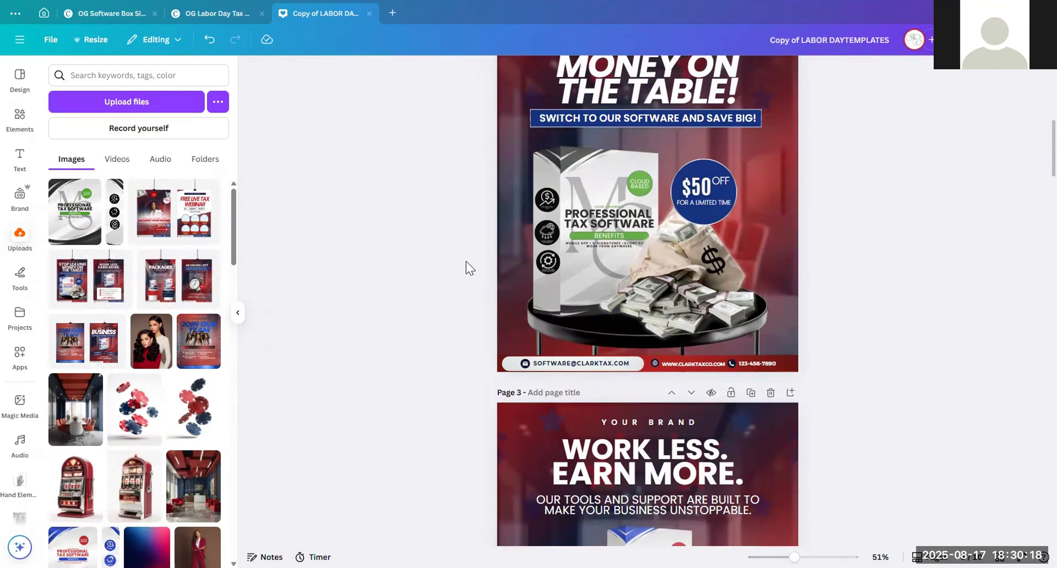
pyautogui.click(636, 117)
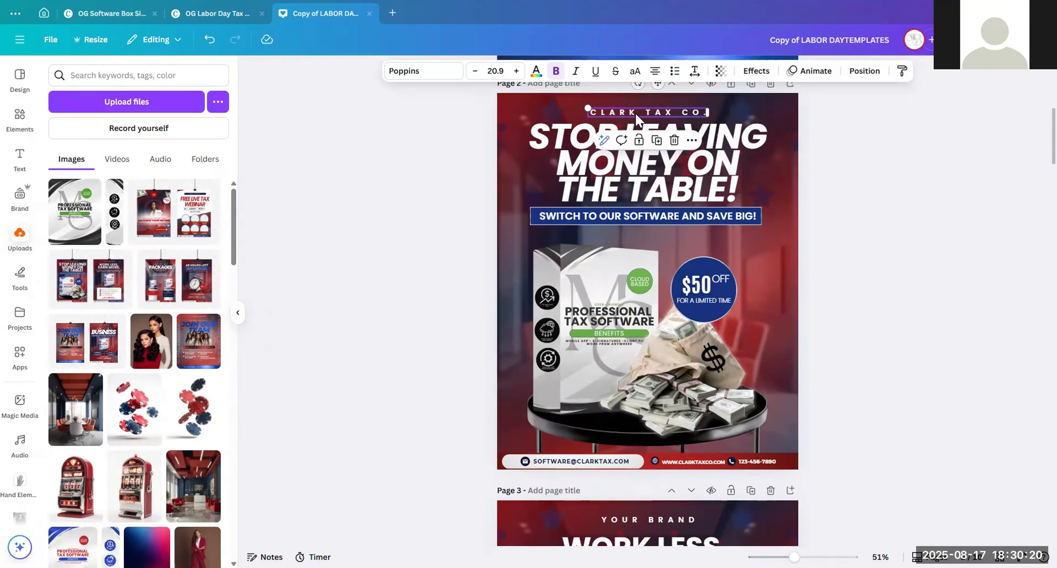
pyautogui.scroll(-10, 638, 124)
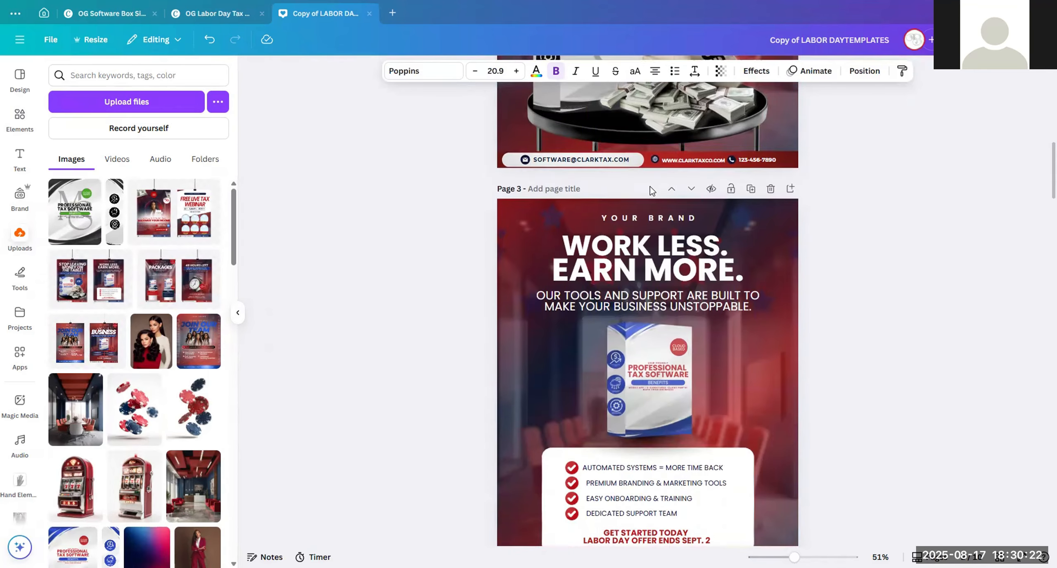
pyautogui.hotkey('ctrl', 'v')
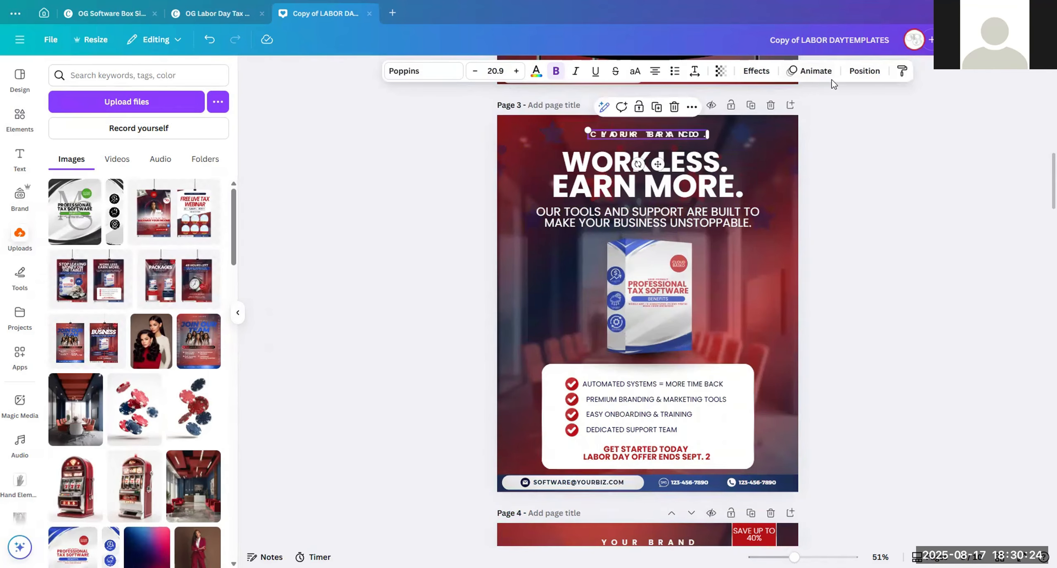
pyautogui.click(856, 72)
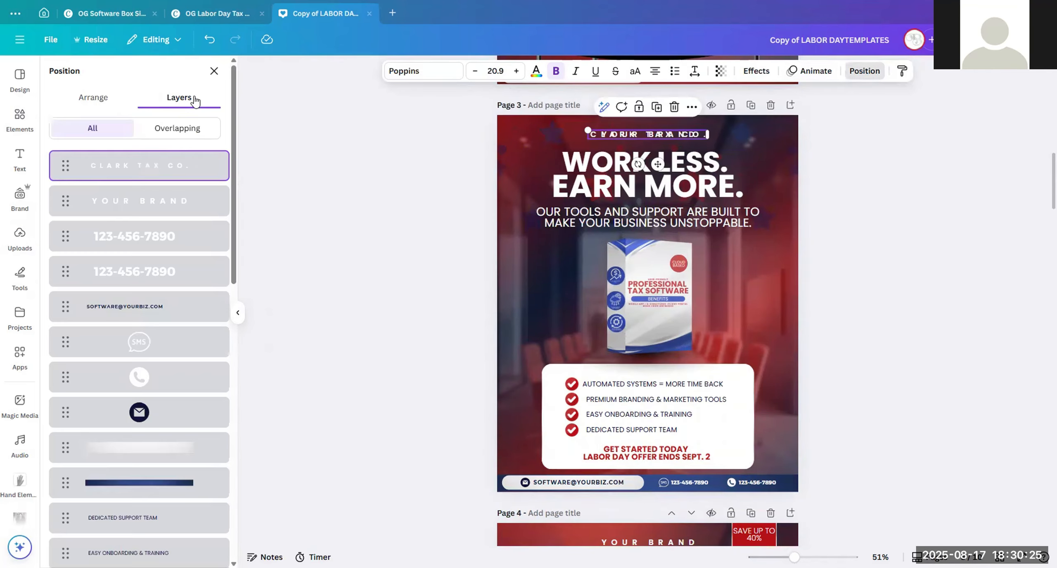
pyautogui.click(189, 194)
pyautogui.press('Delete')
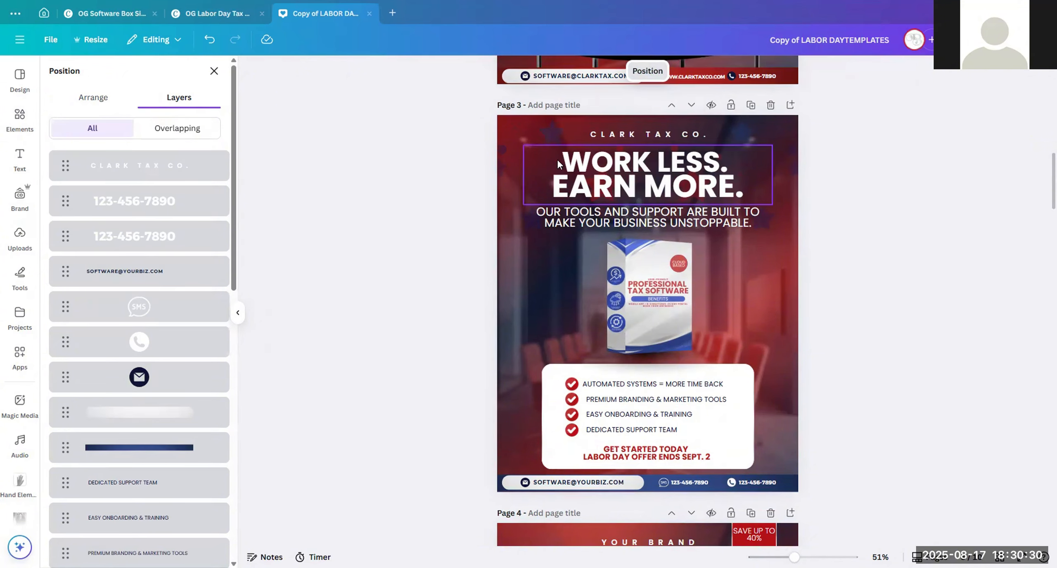
# Step: Replace the page 3 software box's front and side images with the uploaded black-and-green box front and side panel PNGs
pyautogui.click(733, 212)
pyautogui.doubleClick(728, 192)
pyautogui.doubleClick(731, 215)
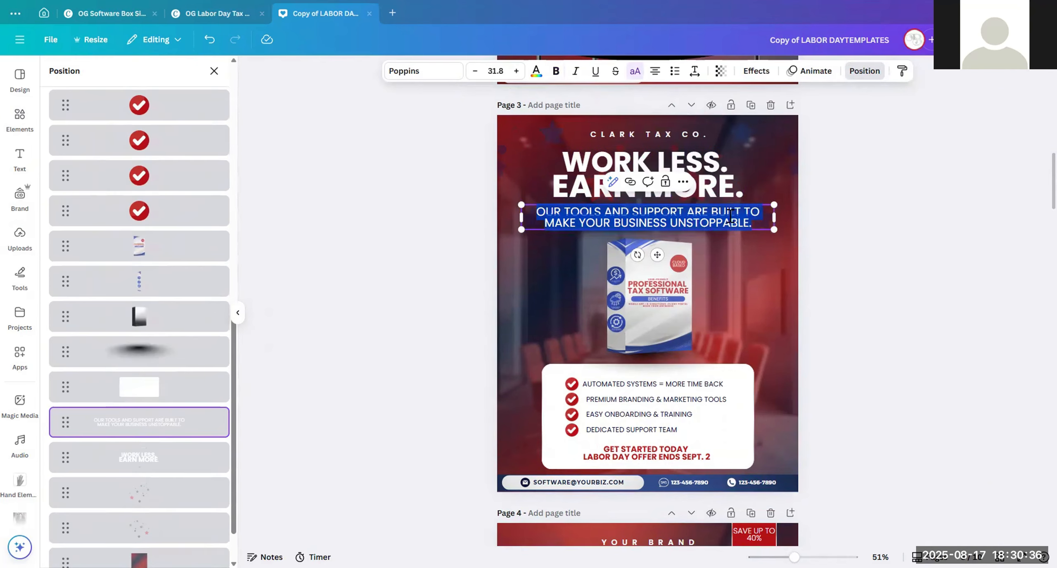
pyautogui.scroll(1, 121, 284)
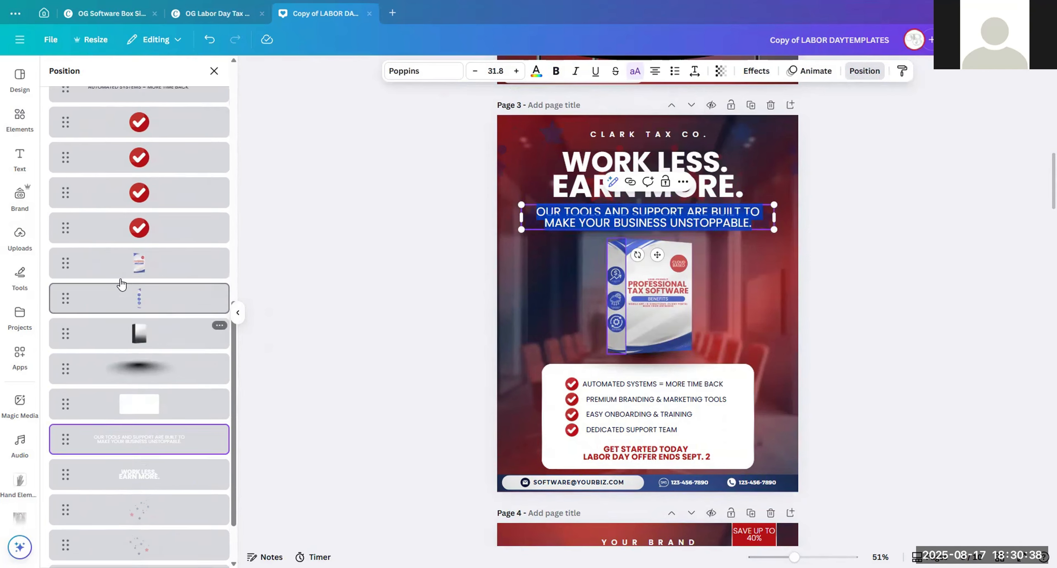
pyautogui.scroll(10, 124, 206)
pyautogui.click(87, 97)
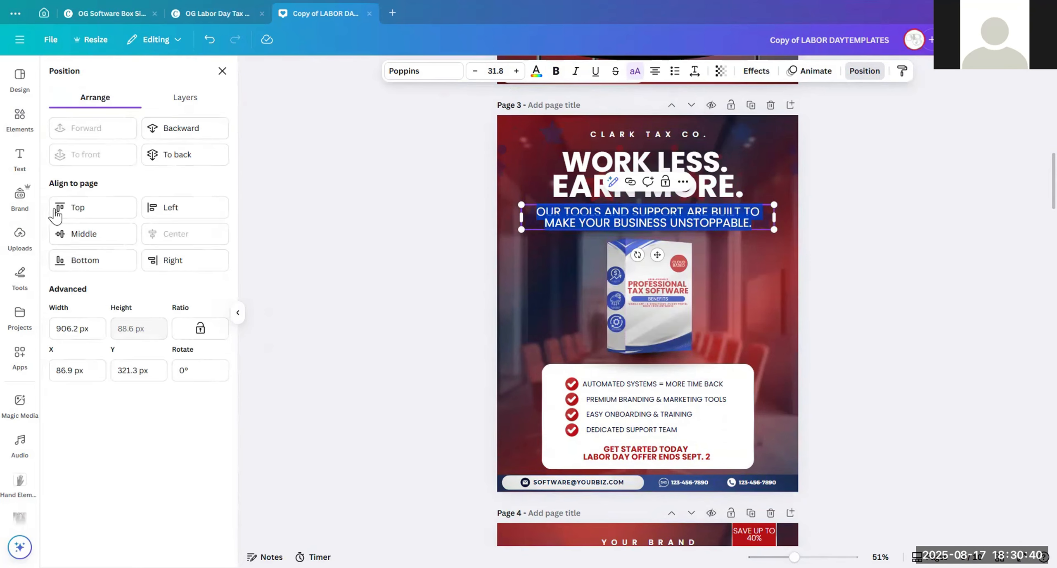
pyautogui.click(20, 235)
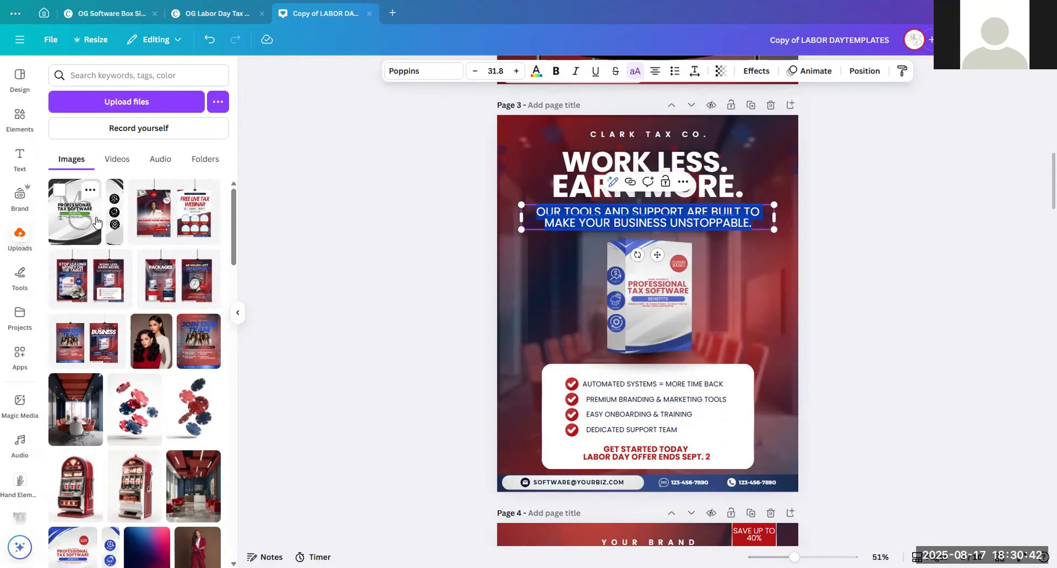
pyautogui.moveTo(662, 277); pyautogui.dragTo(662, 277)
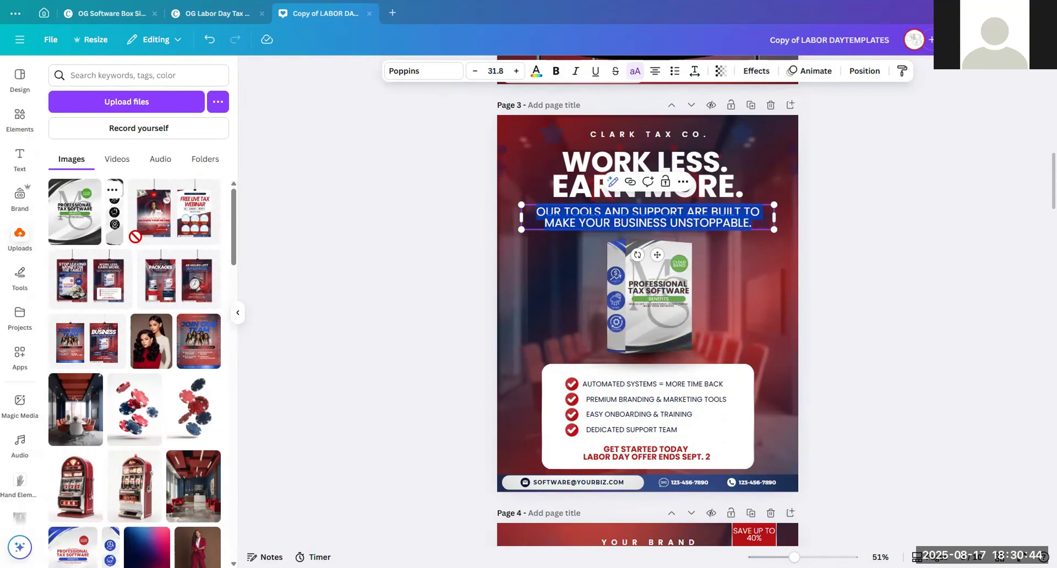
pyautogui.moveTo(135, 237); pyautogui.dragTo(614, 272)
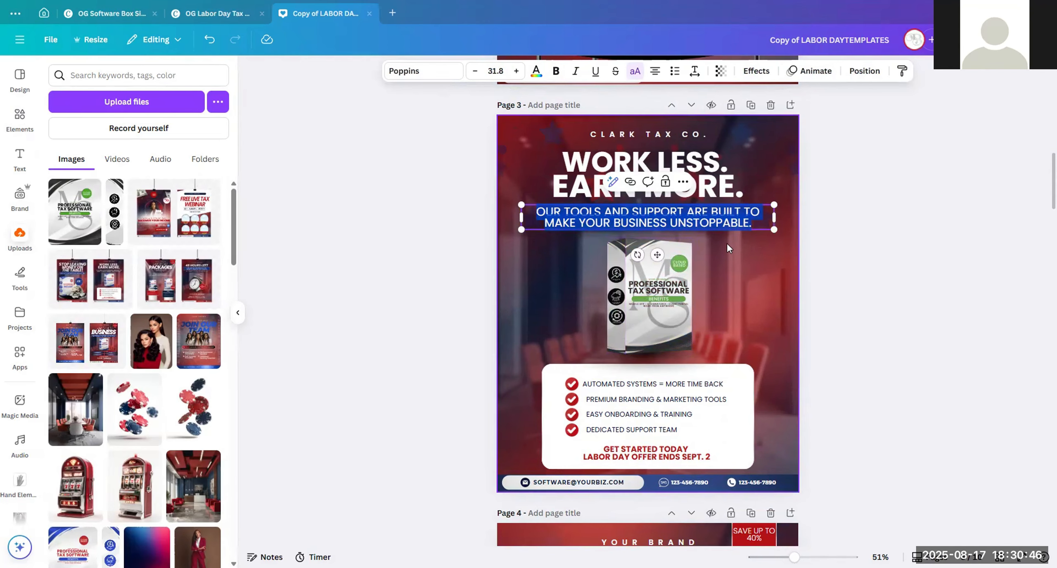
pyautogui.click(206, 18)
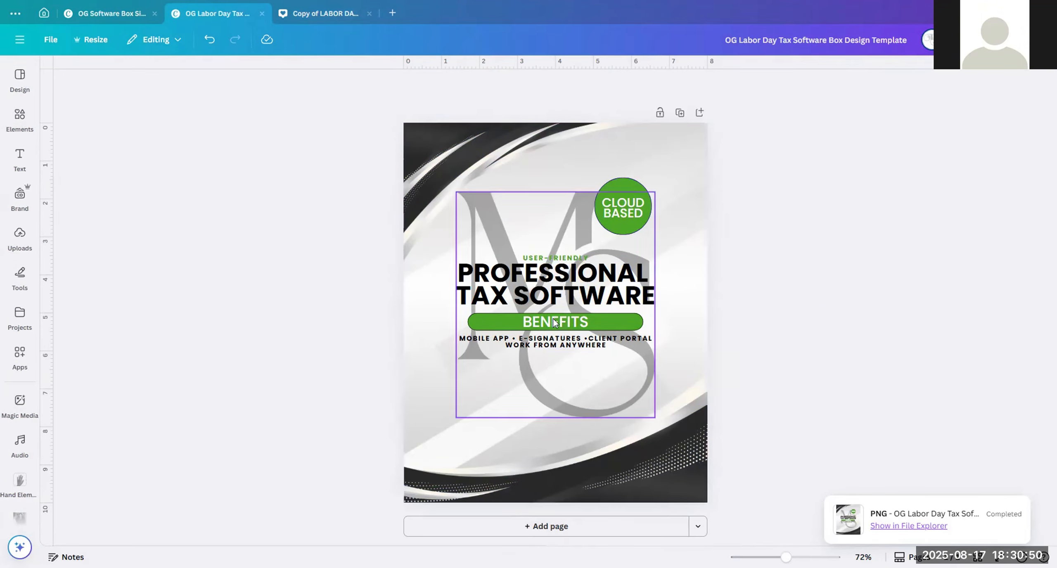
pyautogui.click(307, 14)
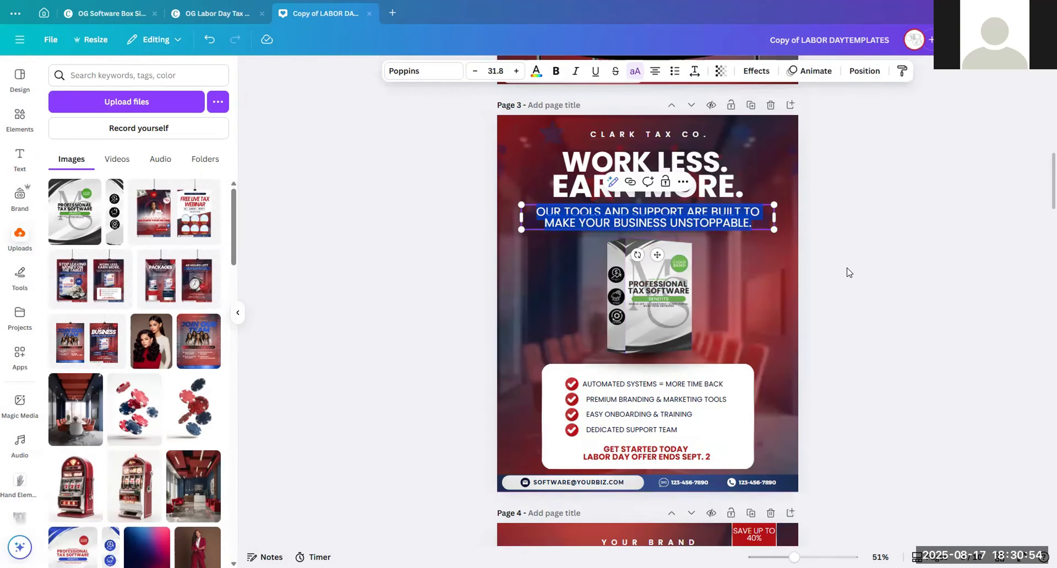
# Step: Try green shades on the first checkmark in page 3's benefits list and undo the recolouring
pyautogui.scroll(-1, 547, 363)
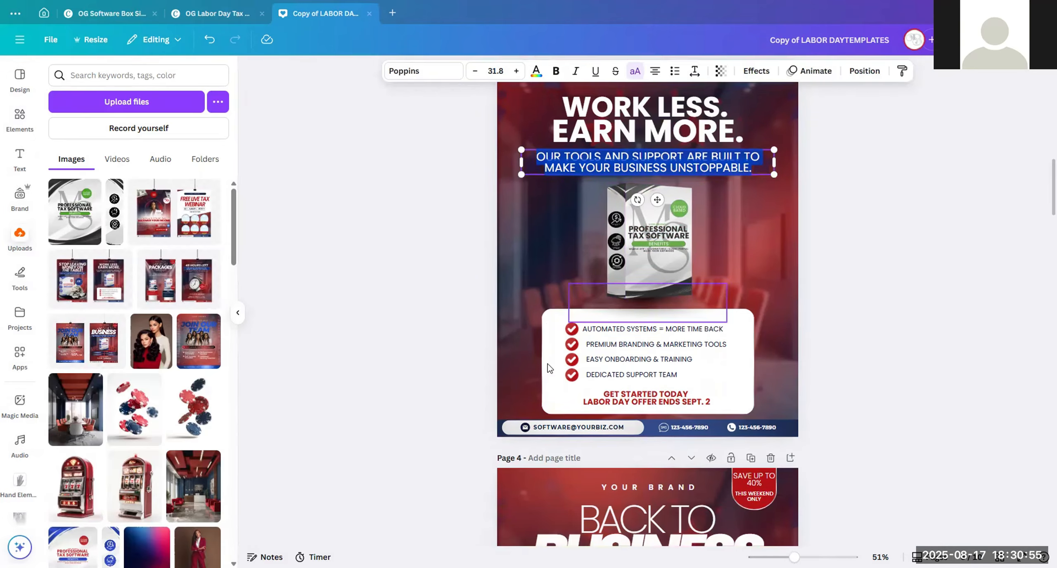
pyautogui.doubleClick(644, 330)
pyautogui.click(656, 346)
pyautogui.click(572, 329)
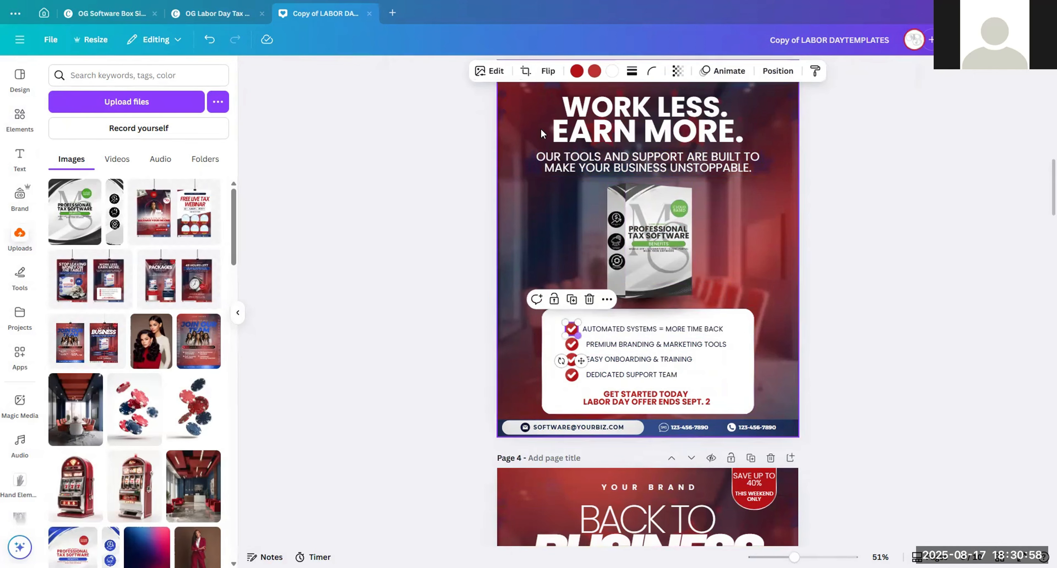
pyautogui.click(577, 70)
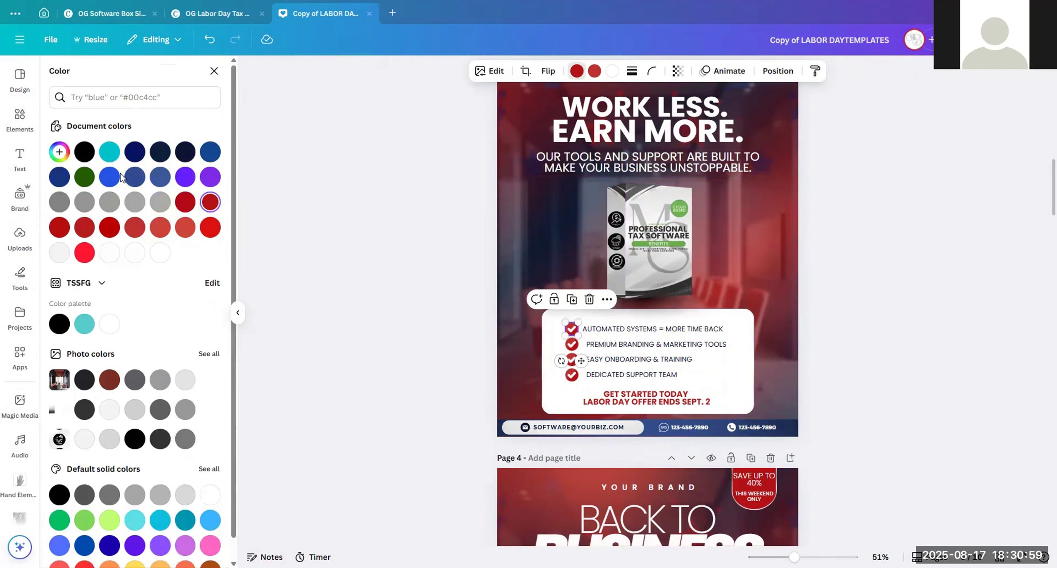
pyautogui.click(85, 520)
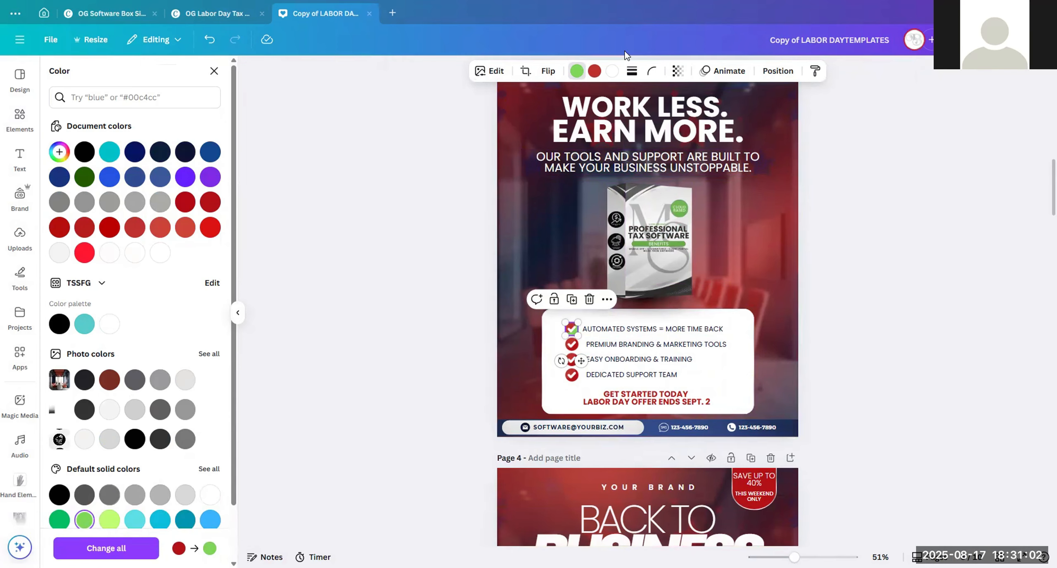
pyautogui.click(595, 72)
pyautogui.click(59, 495)
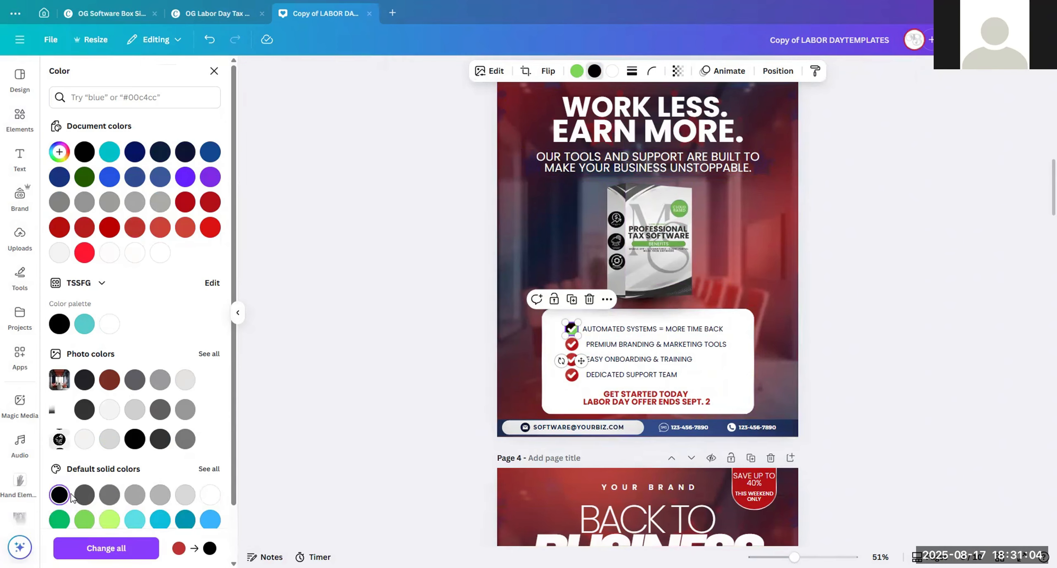
pyautogui.click(109, 520)
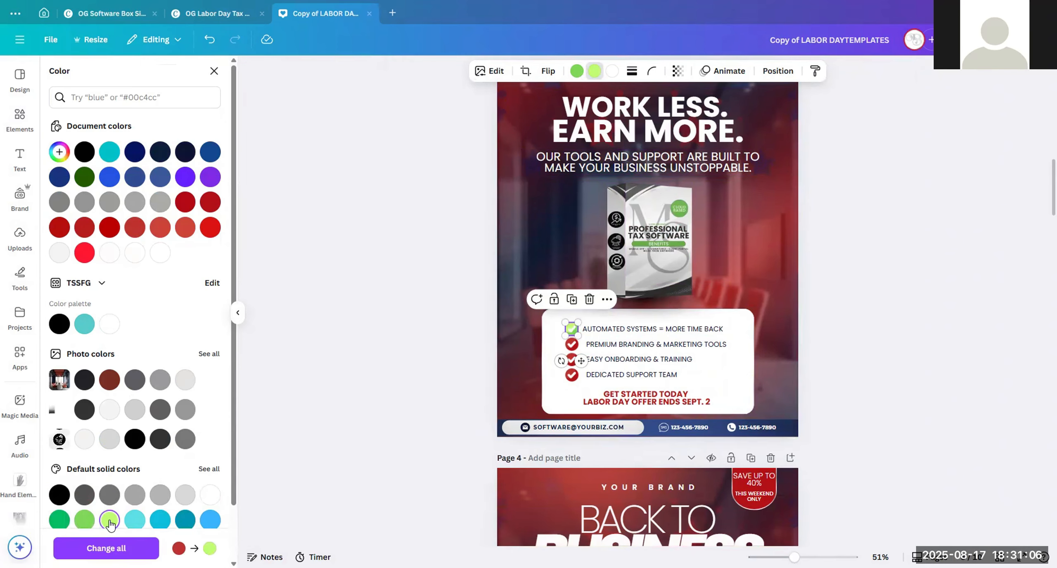
pyautogui.click(846, 288)
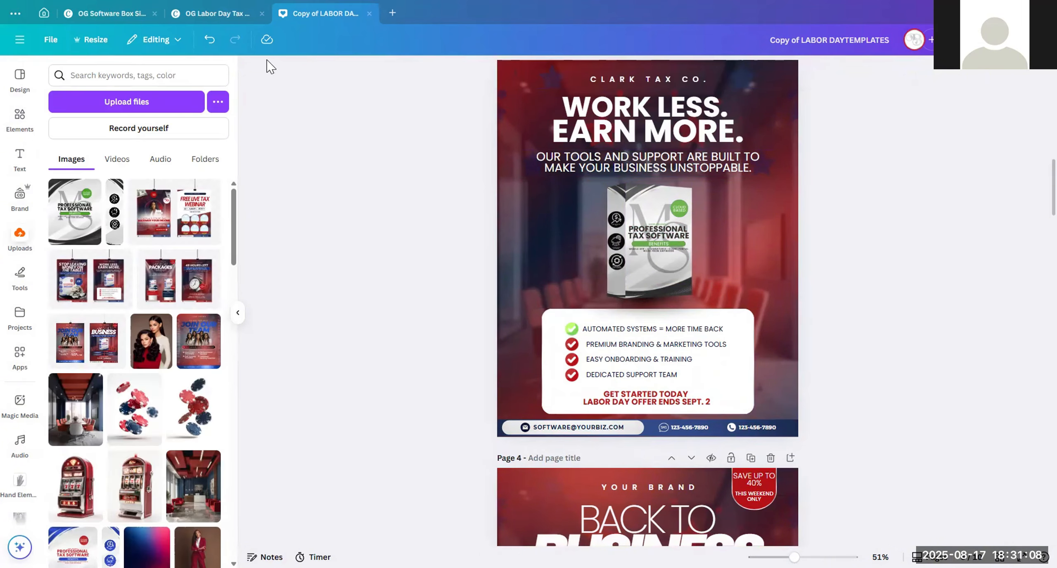
pyautogui.click(206, 46)
# Step: Shift the globe icon in page 2's footer slightly right and down so it lines up with the website address
pyautogui.scroll(1, 730, 205)
pyautogui.scroll(8, 730, 205)
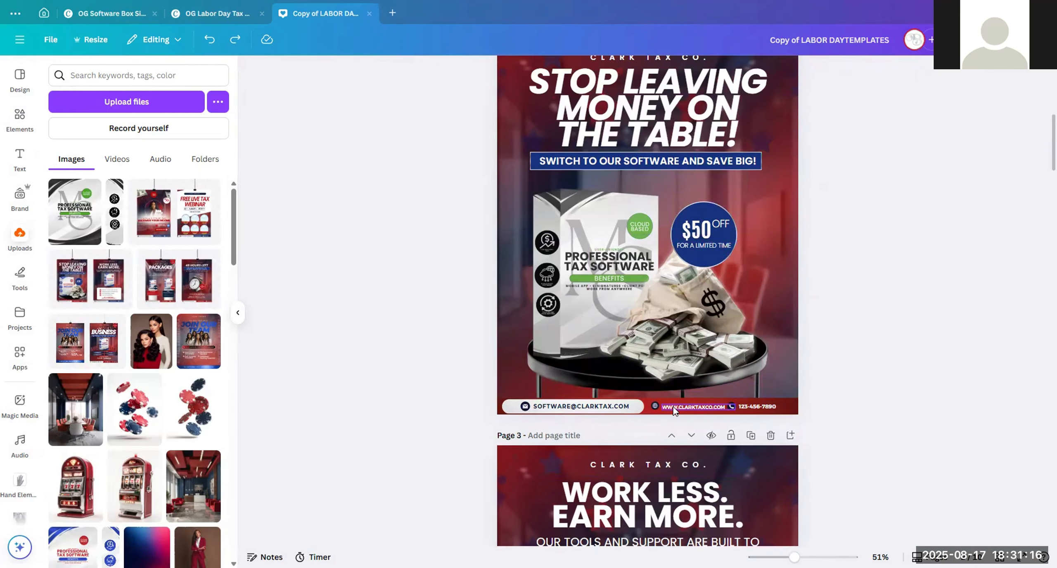
pyautogui.click(673, 410)
pyautogui.click(655, 405)
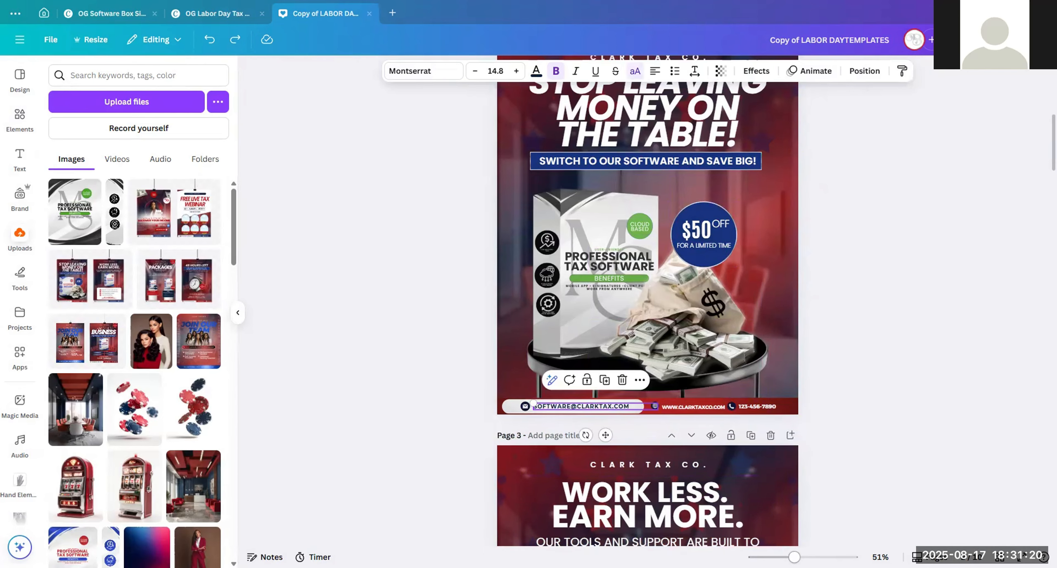
pyautogui.moveTo(793, 557); pyautogui.dragTo(805, 557)
pyautogui.scroll(-3, 660, 352)
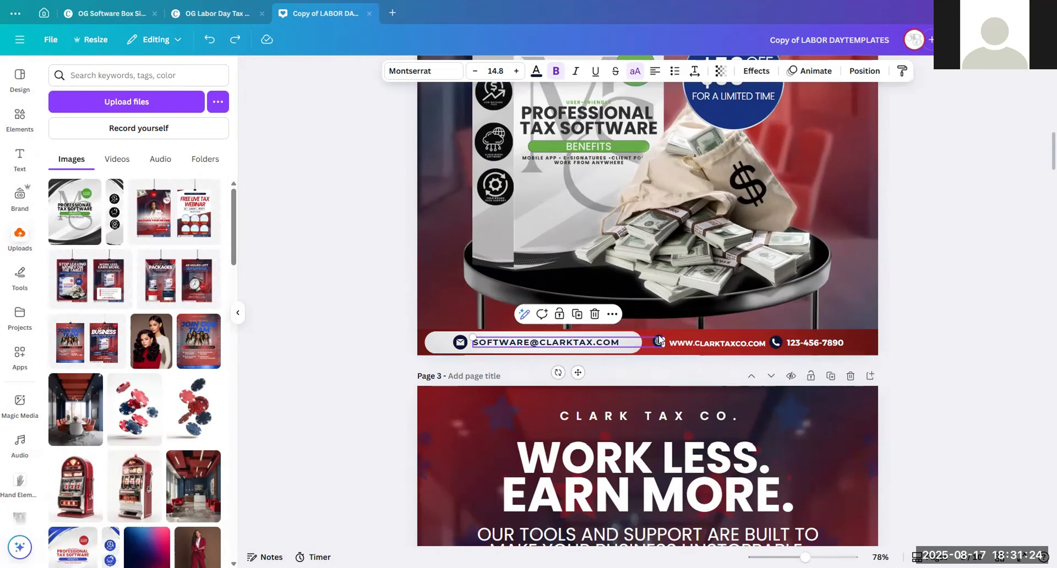
pyautogui.click(659, 337)
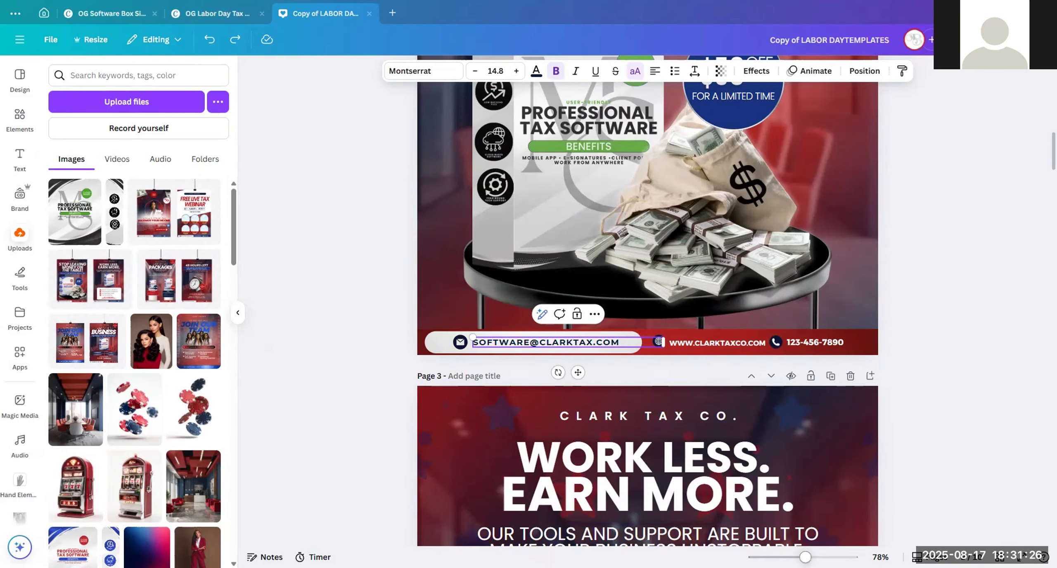
pyautogui.moveTo(805, 556); pyautogui.dragTo(832, 557)
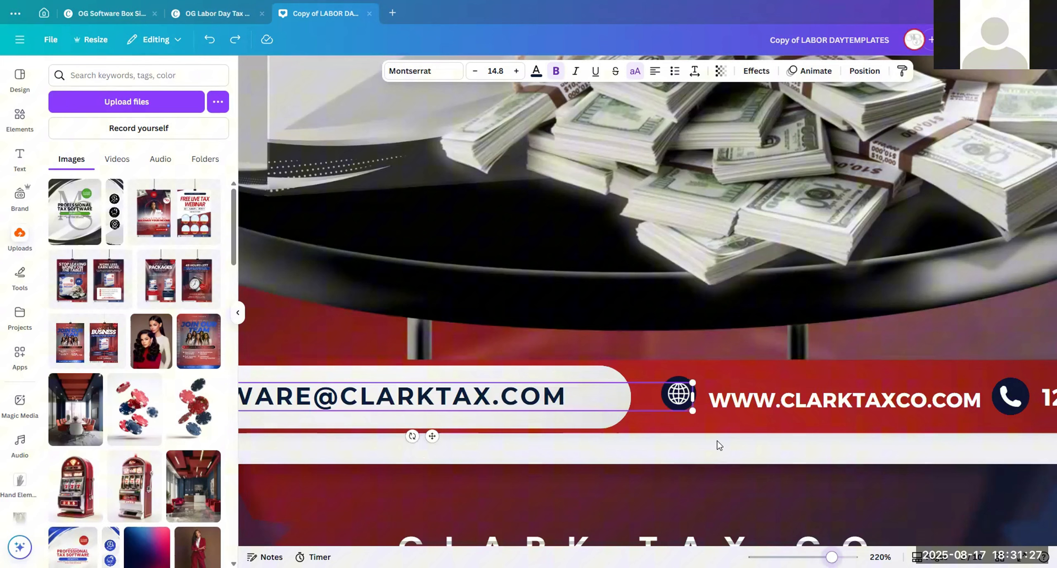
pyautogui.click(679, 378)
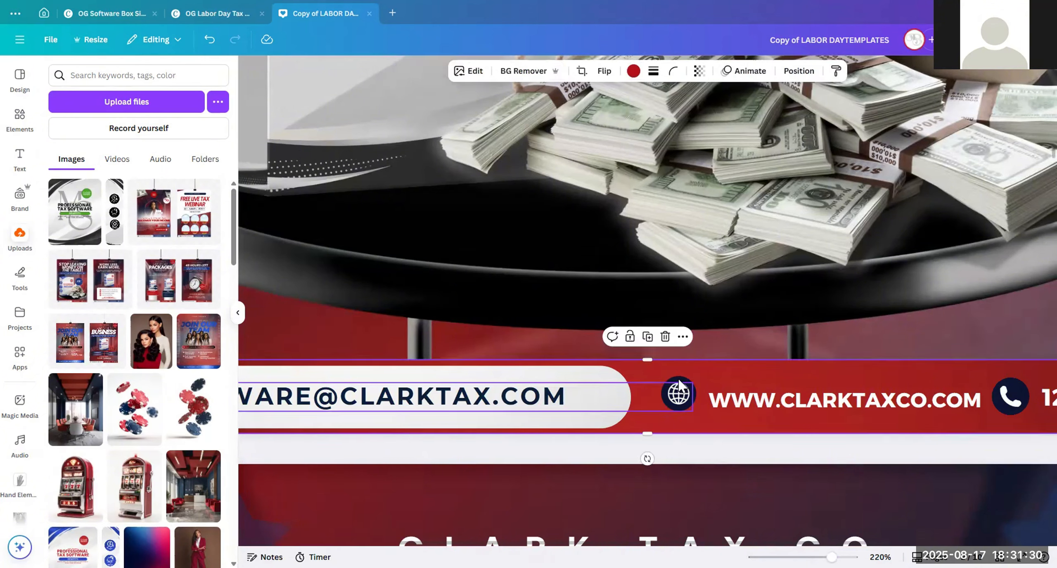
pyautogui.click(660, 386)
pyautogui.moveTo(693, 397)
pyautogui.mouseDown()
pyautogui.moveTo(604, 396)
pyautogui.moveTo(682, 389)
pyautogui.mouseUp()
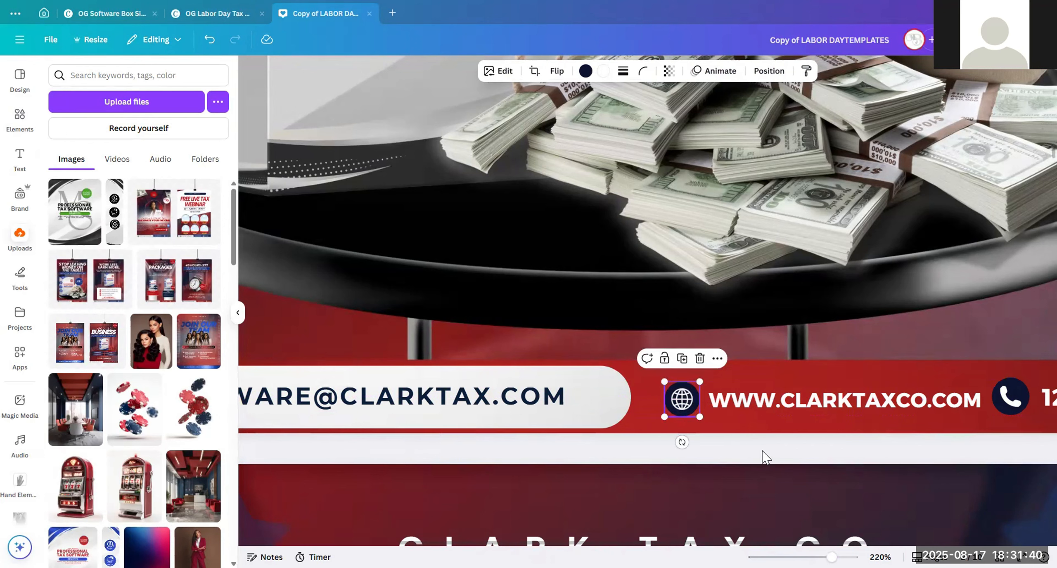
pyautogui.click(745, 459)
pyautogui.moveTo(831, 558); pyautogui.dragTo(798, 558)
pyautogui.scroll(-10, 676, 330)
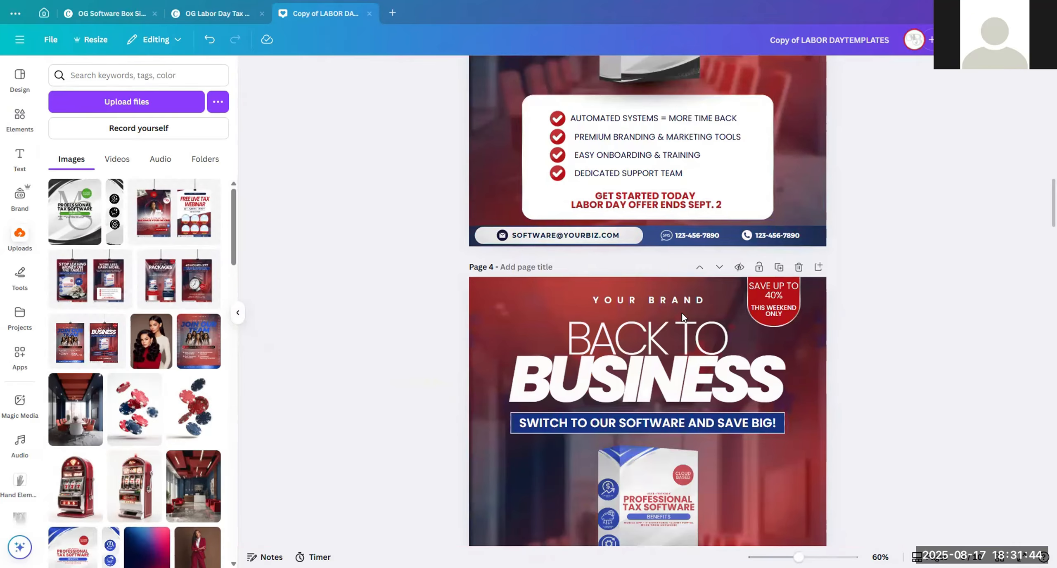
# Step: Review the flyers on pages 2 to 4, checking the headlines, offer text and contact footers
pyautogui.scroll(5, 683, 305)
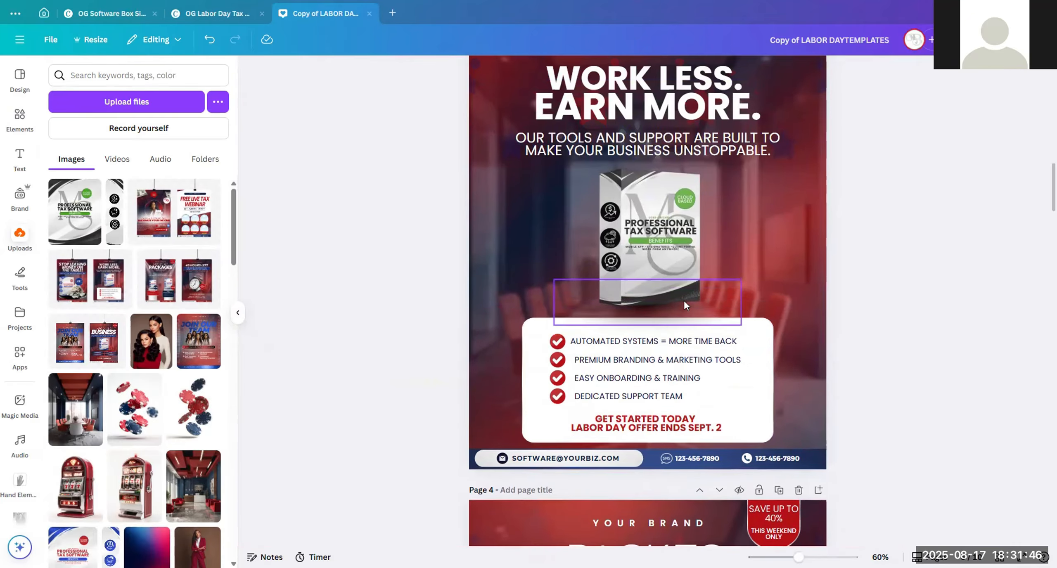
pyautogui.scroll(3, 684, 305)
pyautogui.scroll(-2, 681, 305)
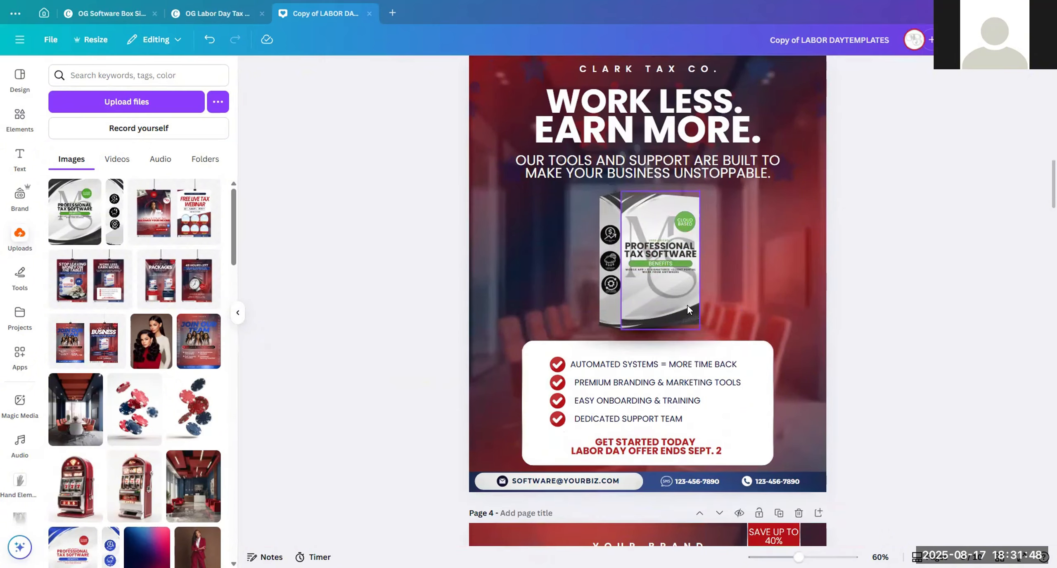
pyautogui.scroll(2, 689, 307)
pyautogui.scroll(-2, 664, 302)
pyautogui.scroll(5, 660, 306)
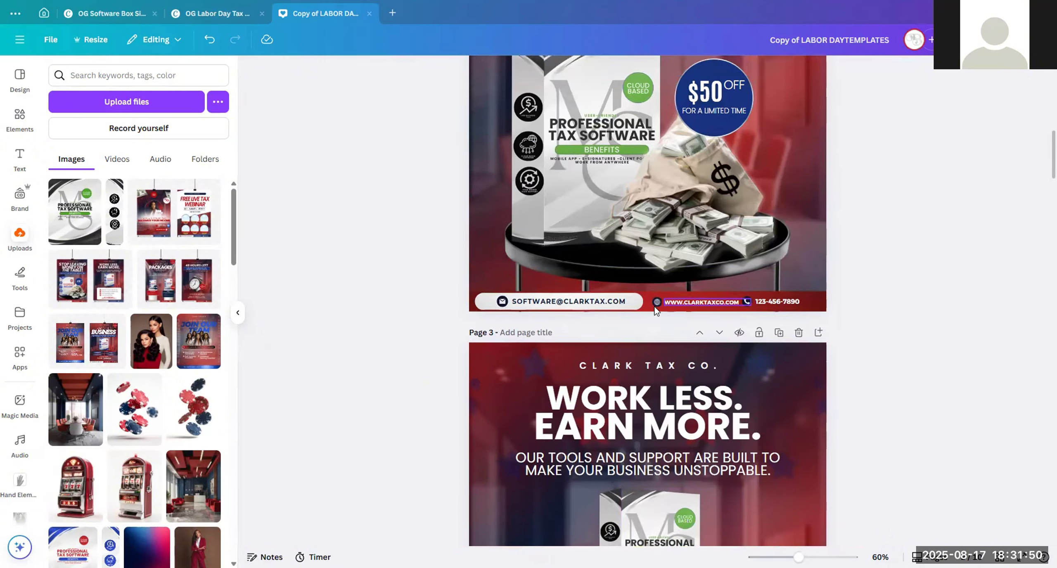
pyautogui.scroll(2, 656, 310)
pyautogui.scroll(-4, 639, 248)
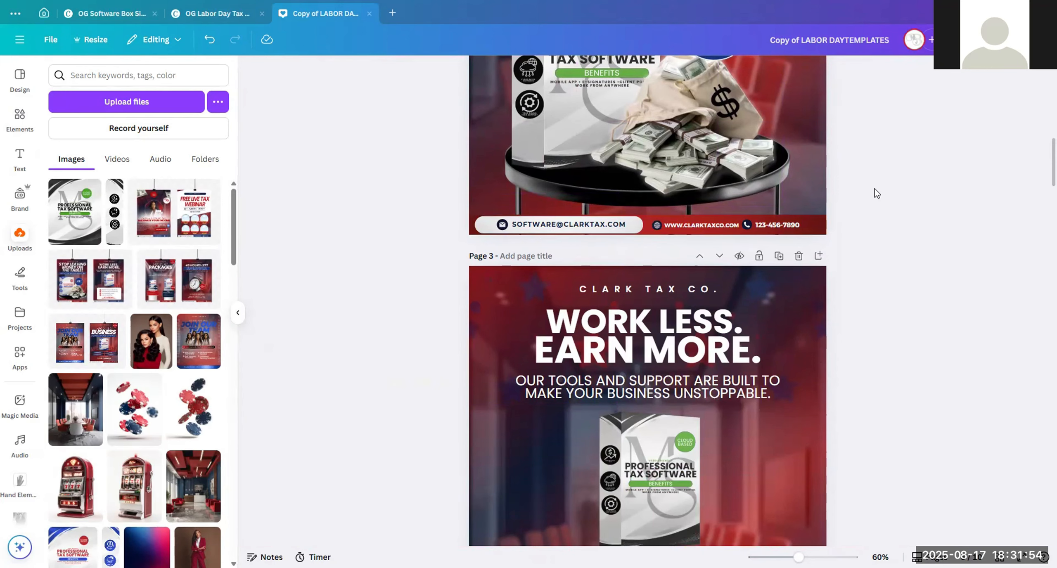
pyautogui.scroll(-7, 643, 264)
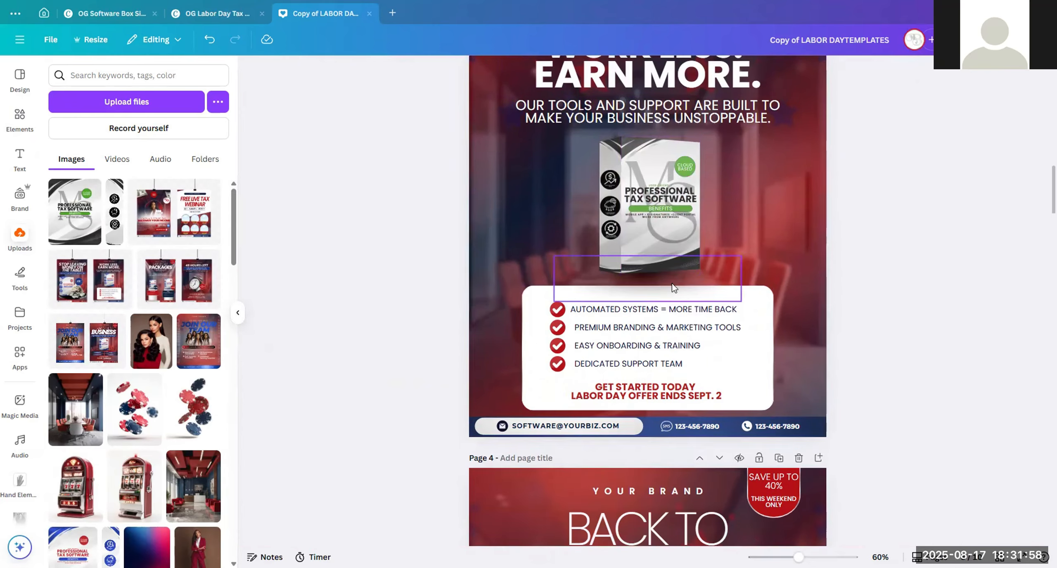
pyautogui.scroll(3, 810, 364)
pyautogui.scroll(-2, 721, 367)
pyautogui.scroll(-5, 722, 366)
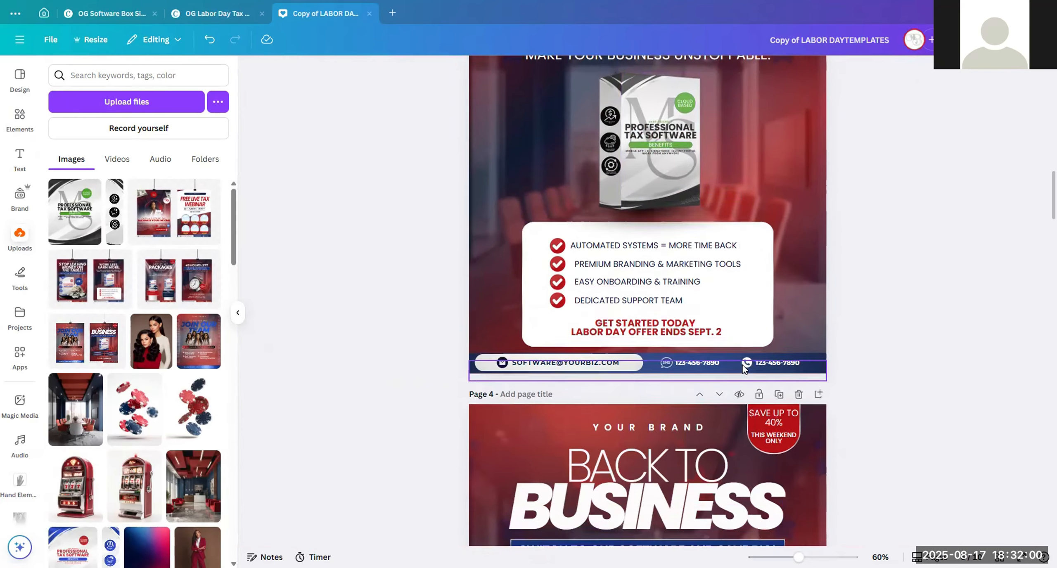
pyautogui.scroll(3, 740, 348)
pyautogui.scroll(2, 738, 318)
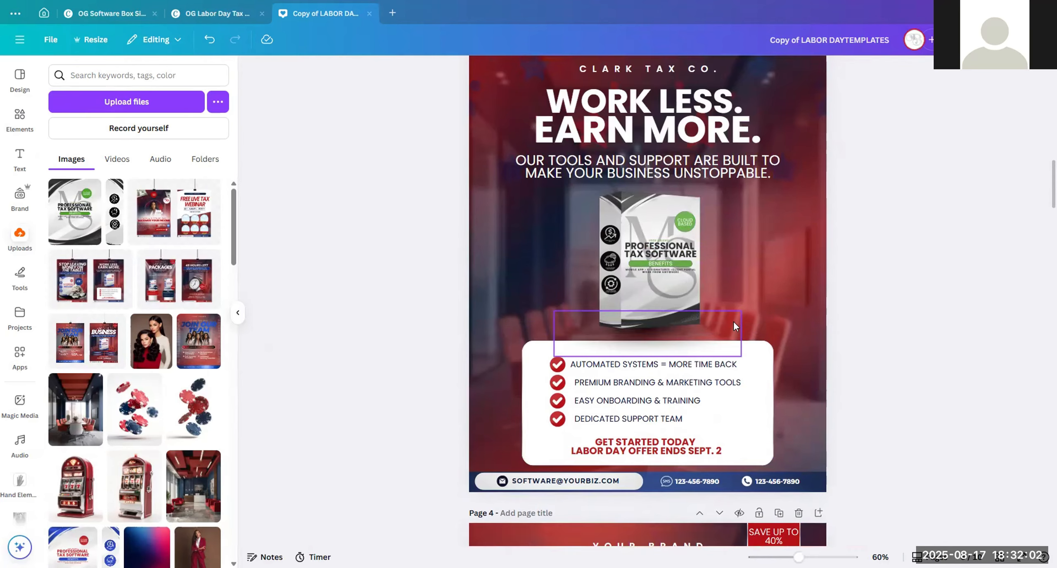
# Step: Change the Labor Day offer's end date on the page 3 flyer to SEPT. 15
pyautogui.click(685, 453)
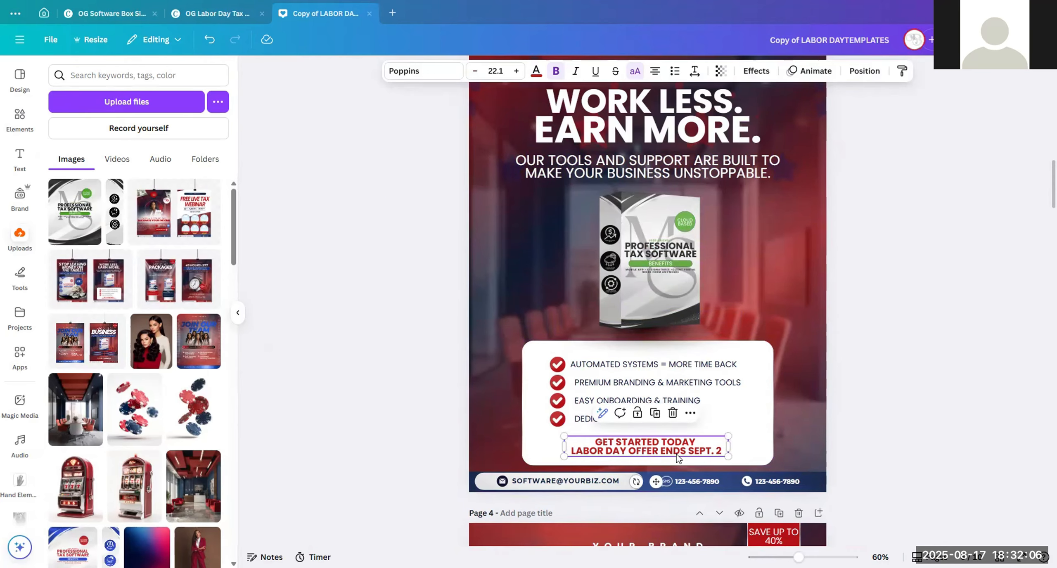
pyautogui.click(700, 450)
pyautogui.click(698, 452)
pyautogui.moveTo(688, 453); pyautogui.dragTo(724, 462)
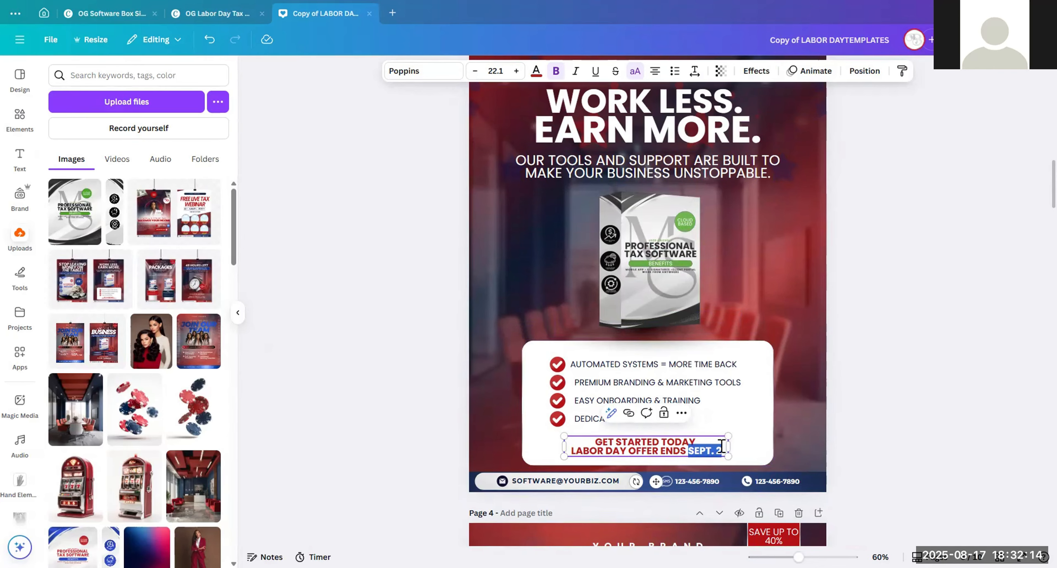
pyautogui.click(716, 450)
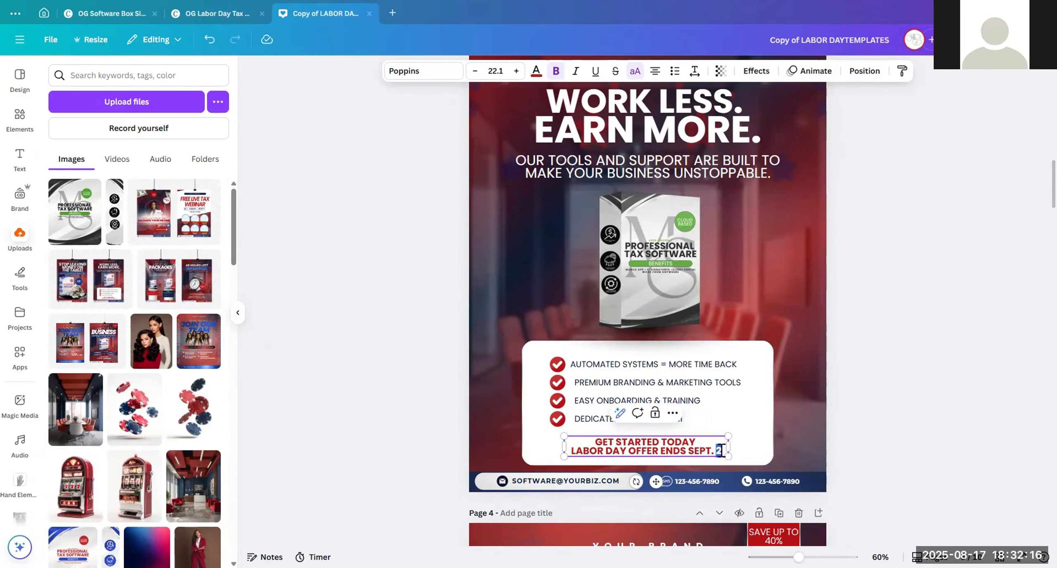
pyautogui.moveTo(721, 450); pyautogui.dragTo(714, 455)
pyautogui.write('10')
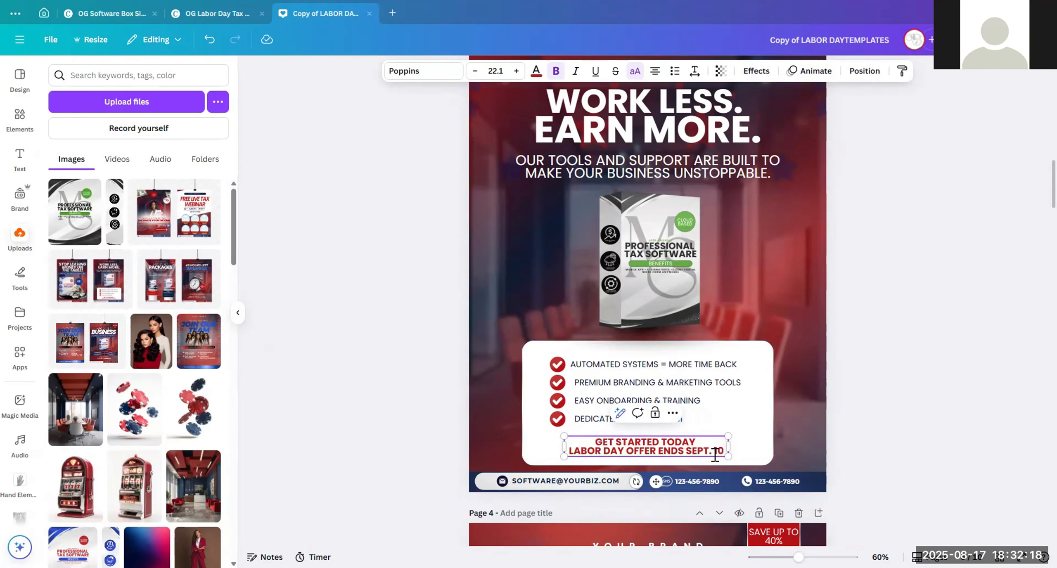
pyautogui.press('BackSpace')
pyautogui.write('5')
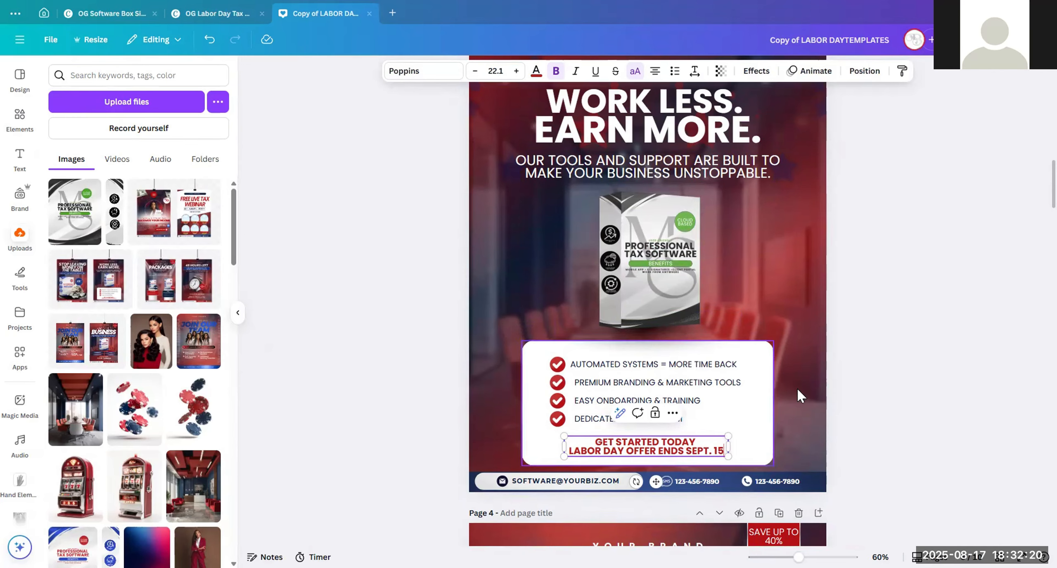
pyautogui.click(994, 378)
# Step: Replace the YOUR BRAND placeholder on page 4 with the CLARK TAX CO. brand text from page 3
pyautogui.scroll(-10, 871, 343)
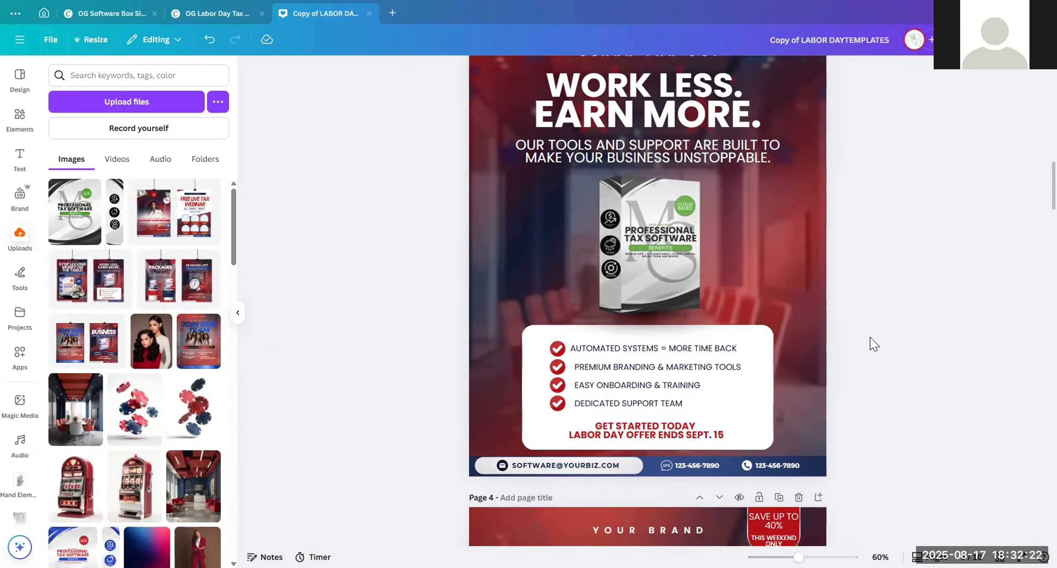
pyautogui.scroll(-2, 871, 338)
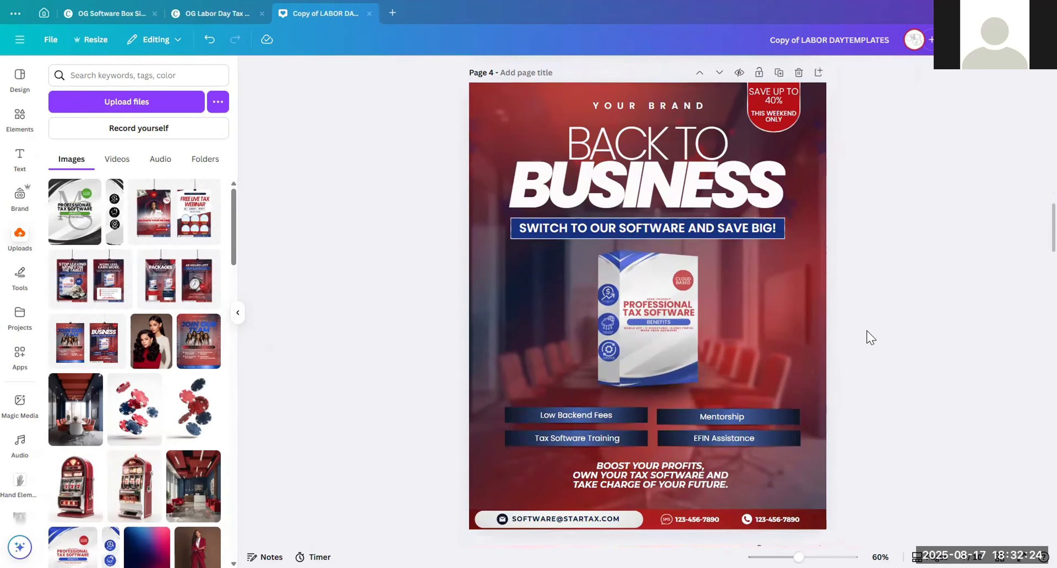
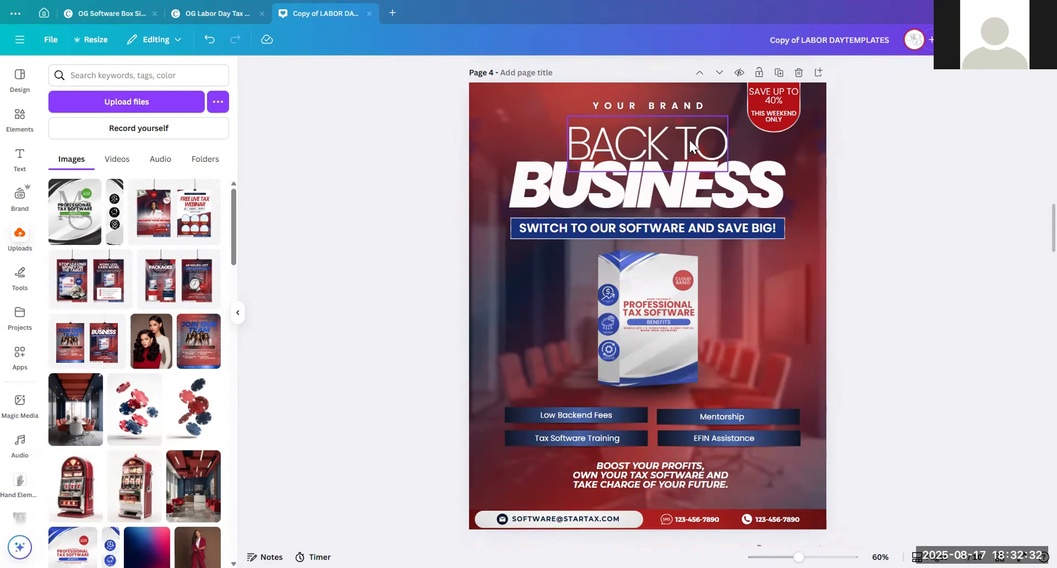
pyautogui.scroll(10, 702, 141)
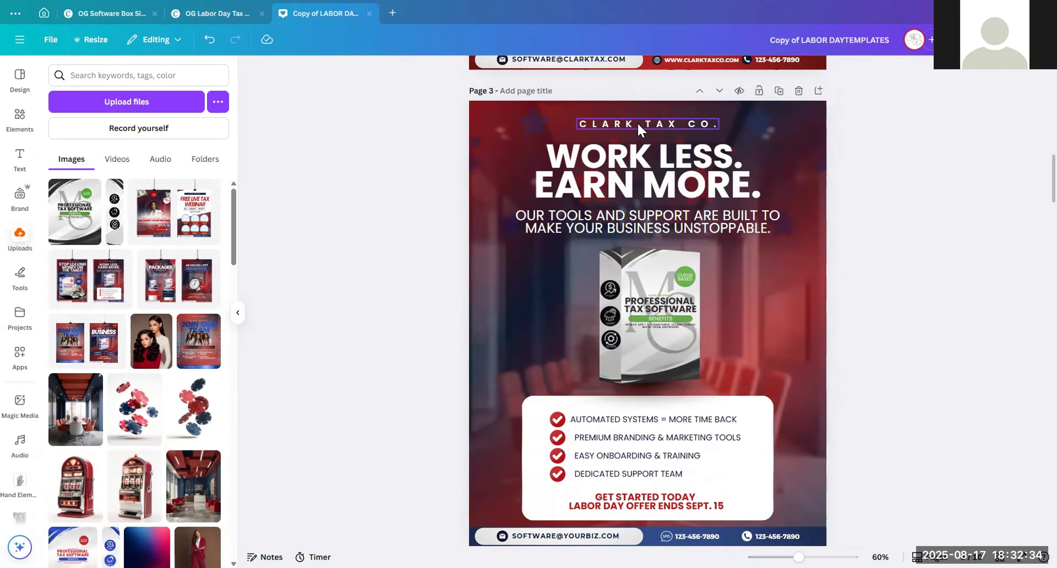
pyautogui.click(637, 122)
pyautogui.scroll(-1, 660, 144)
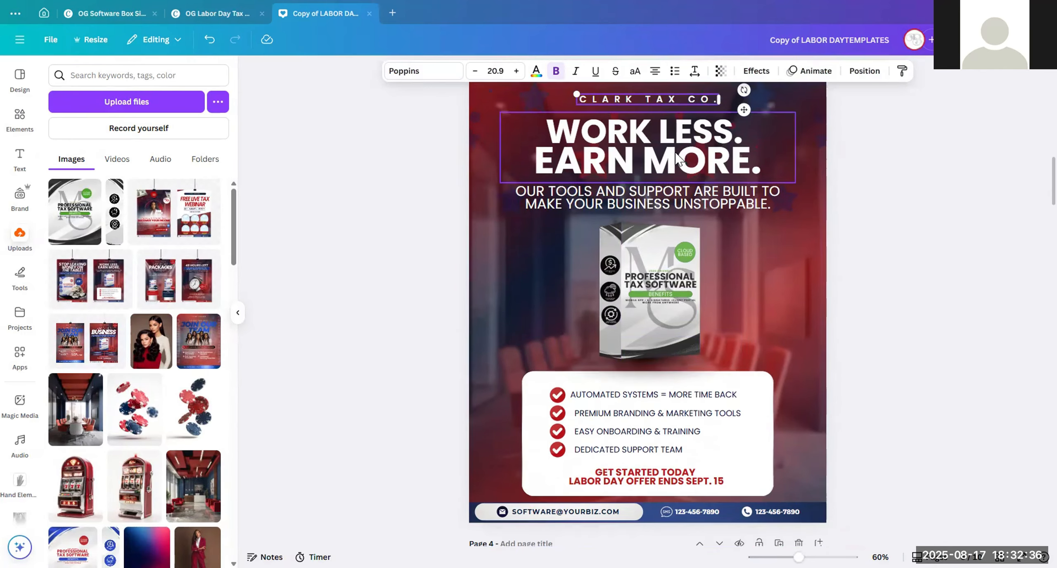
pyautogui.scroll(-10, 644, 120)
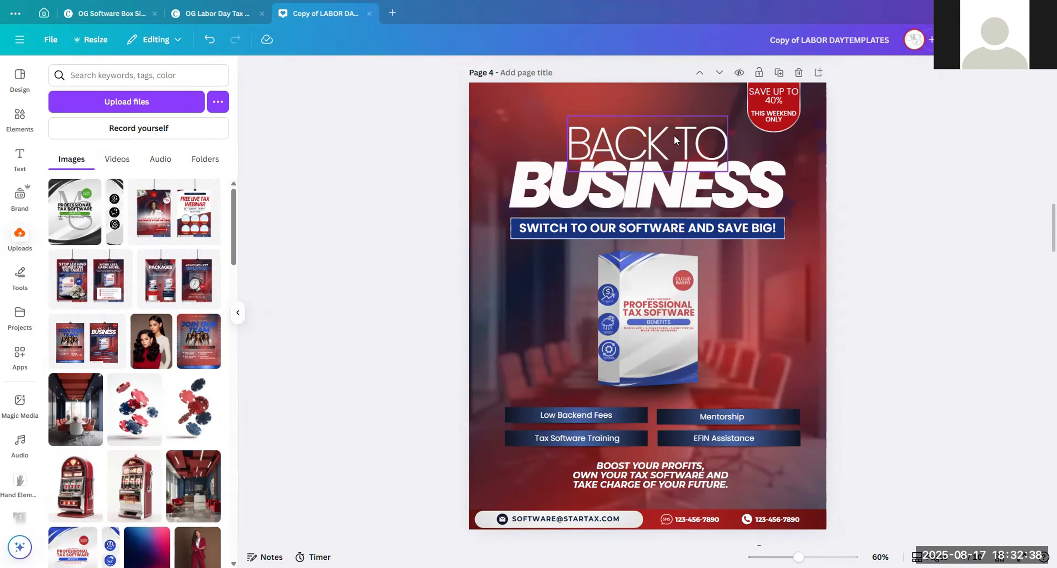
pyautogui.hotkey('ctrl', 'v')
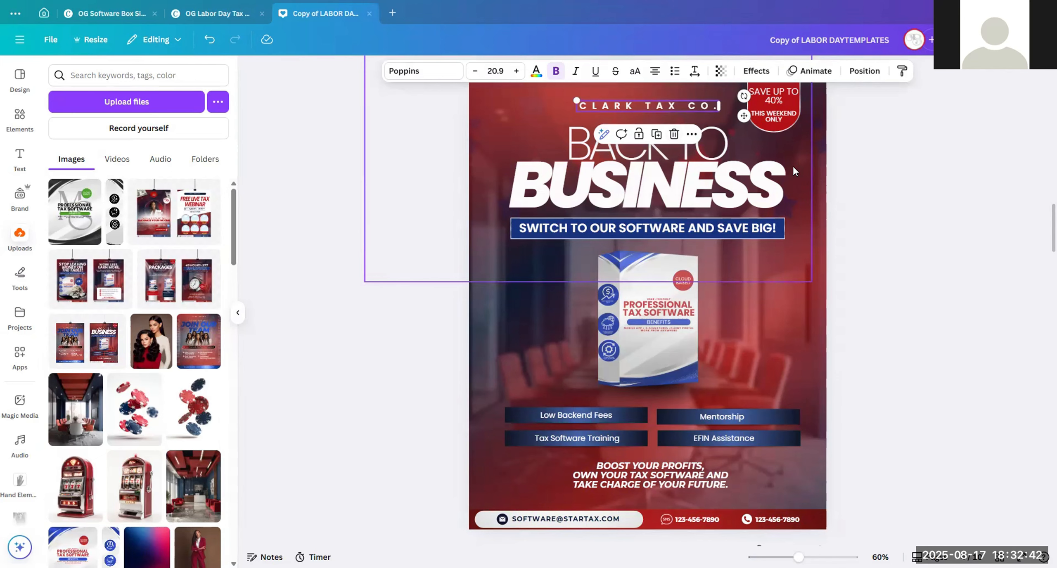
pyautogui.press('Escape')
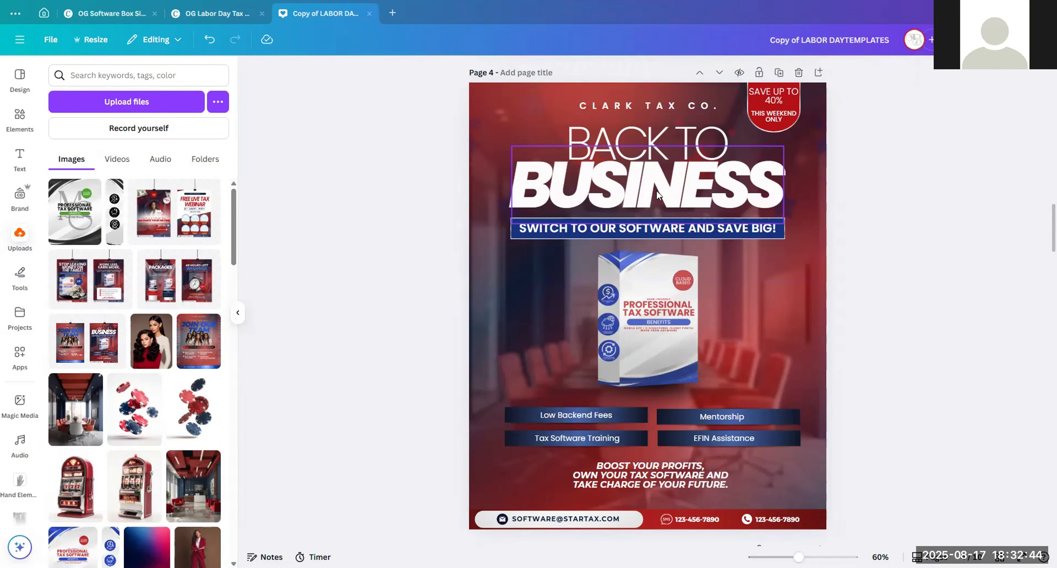
# Step: Examine the page 4 headline and banner text and the JOIN OUR TEAM headline on page 1
pyautogui.click(660, 141)
pyautogui.click(730, 188)
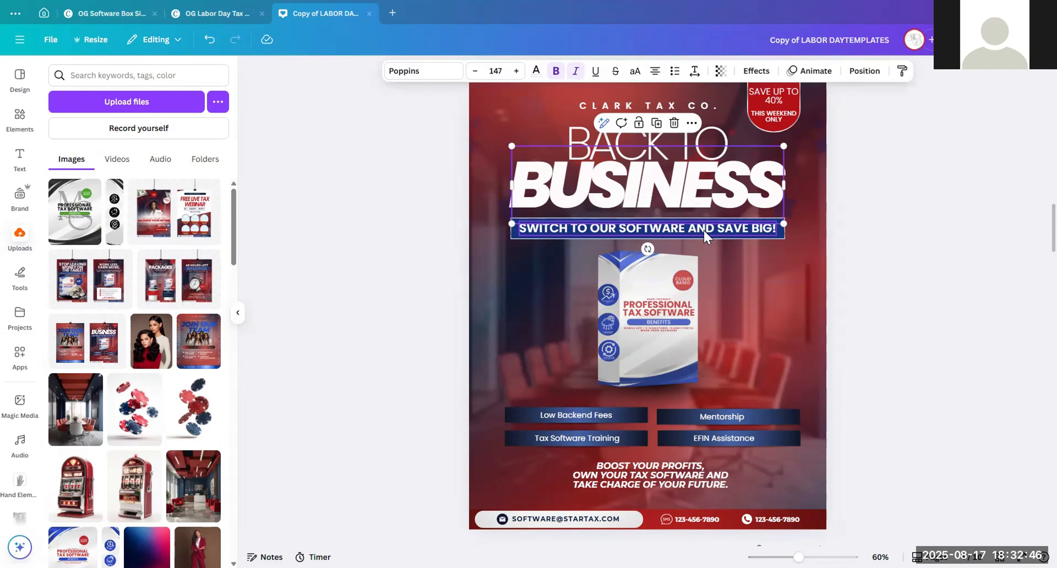
pyautogui.click(751, 229)
pyautogui.scroll(20, 752, 233)
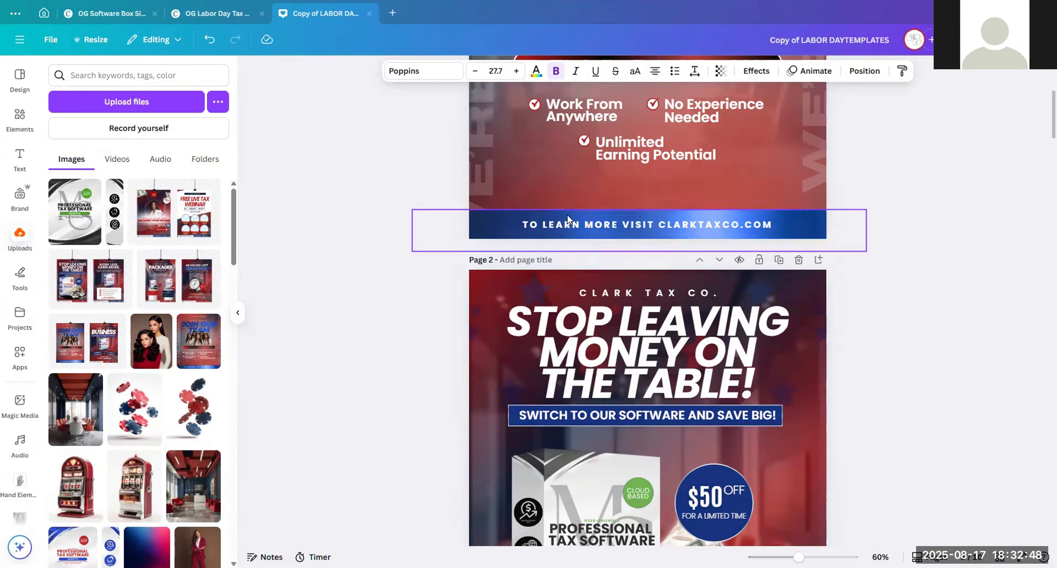
pyautogui.scroll(1, 586, 219)
pyautogui.click(604, 212)
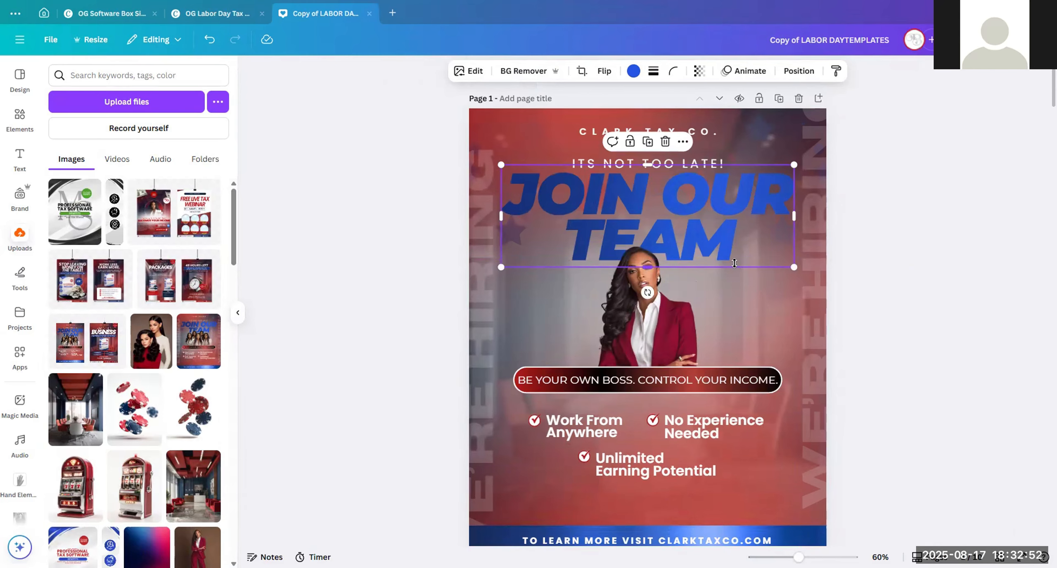
pyautogui.scroll(-20, 734, 263)
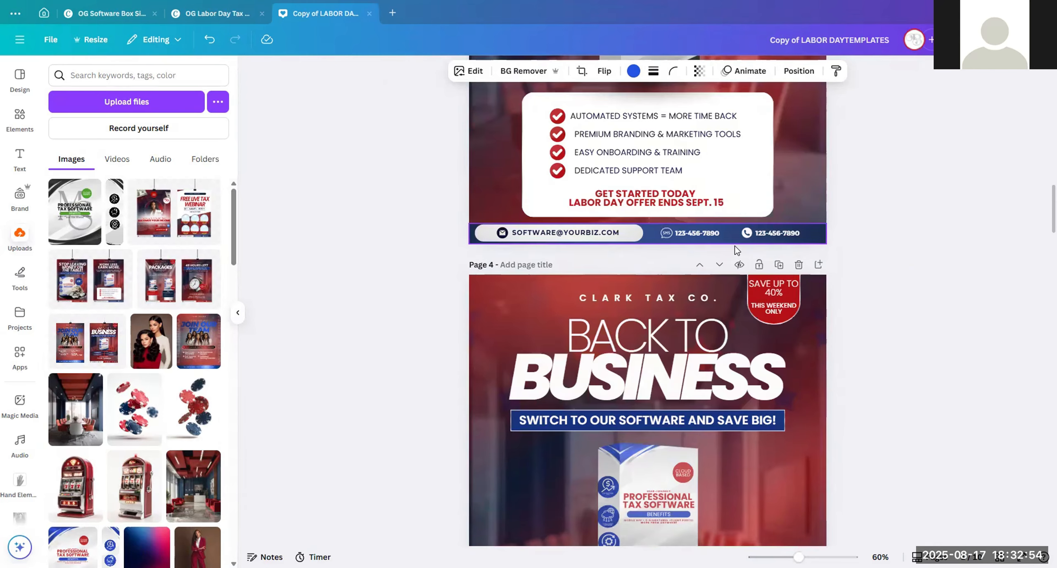
pyautogui.scroll(1, 737, 245)
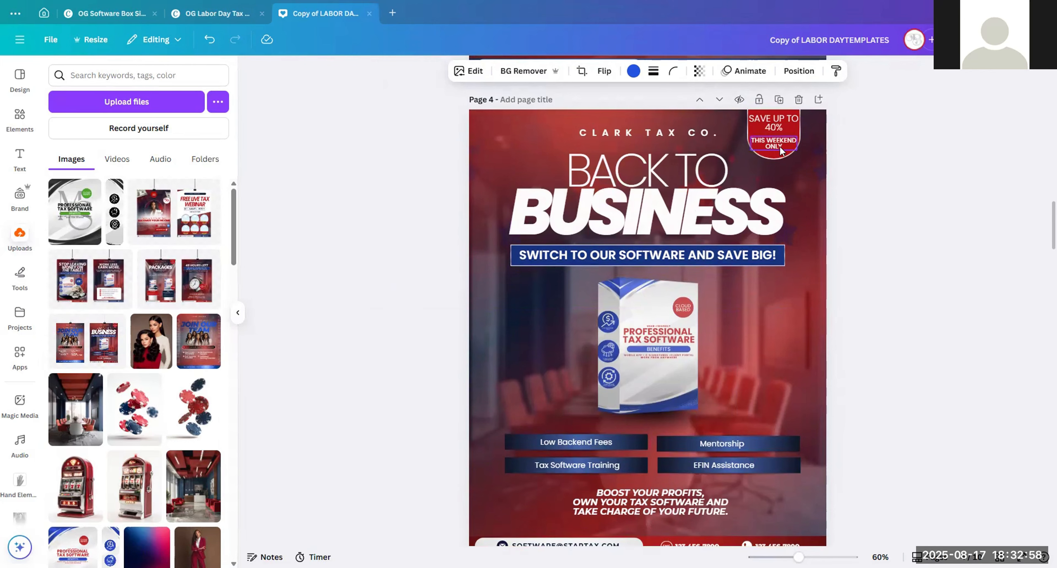
# Step: Change the savings text in the red badge on page 4 to SAVE UP TO 50%
pyautogui.click(780, 149)
pyautogui.doubleClick(780, 124)
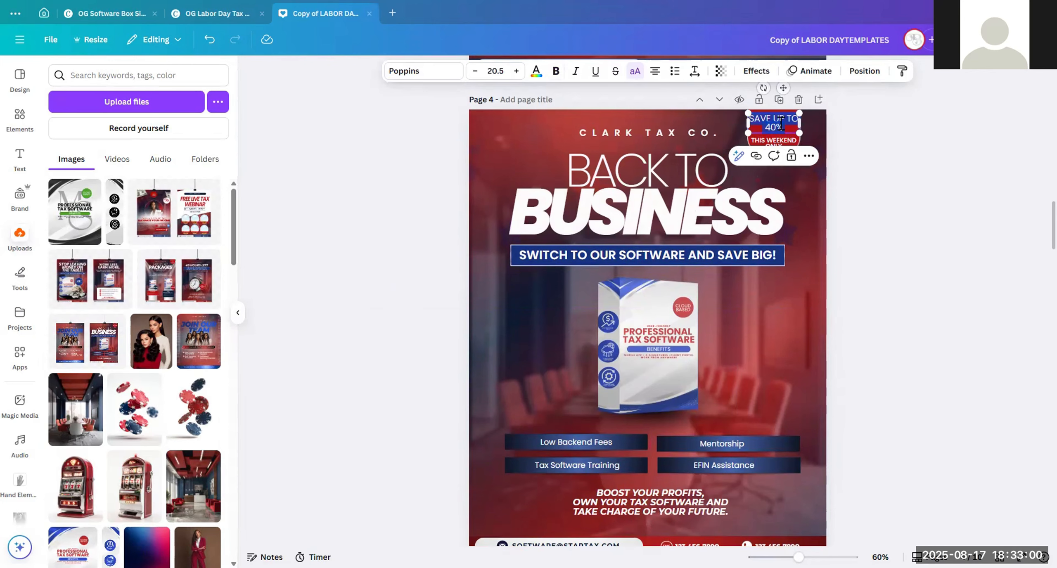
pyautogui.click(774, 128)
pyautogui.press('BackSpace')
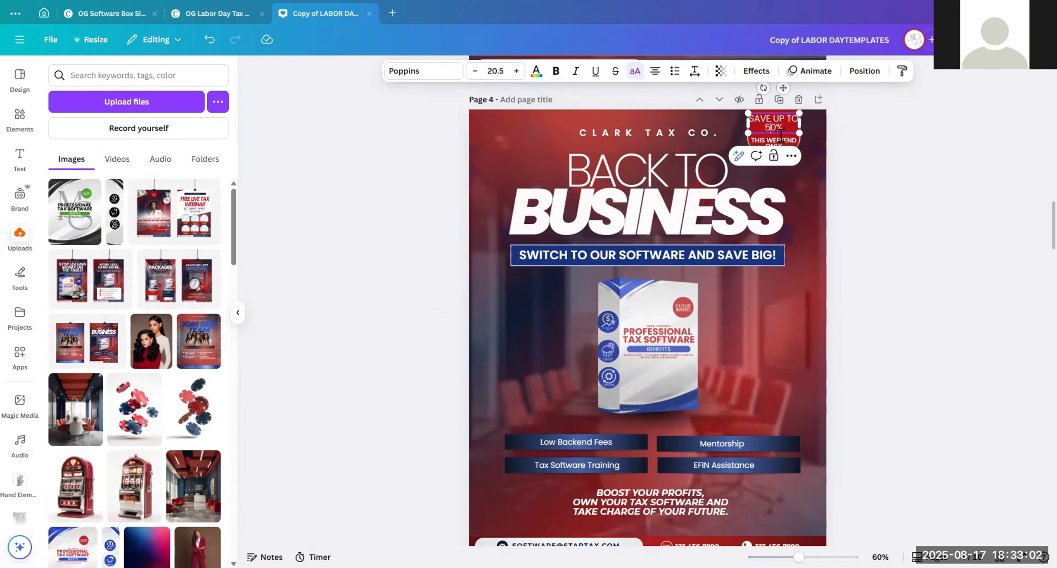
pyautogui.write('5')
# Step: Change the smaller line in the page 4 red badge to THIS WEEK ONLY
pyautogui.click(788, 143)
pyautogui.click(785, 141)
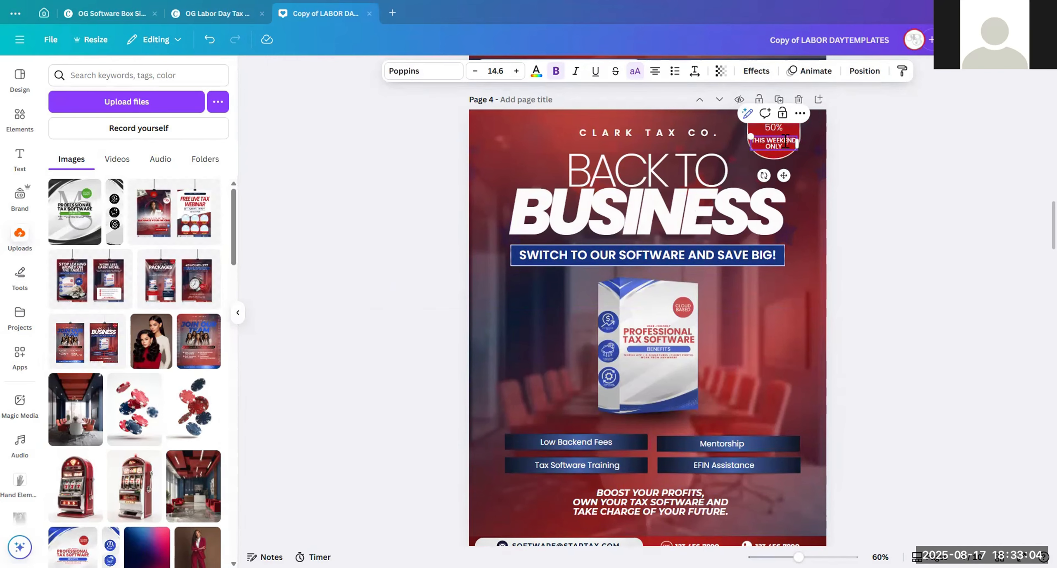
pyautogui.press('BackSpace')
pyautogui.click(862, 164)
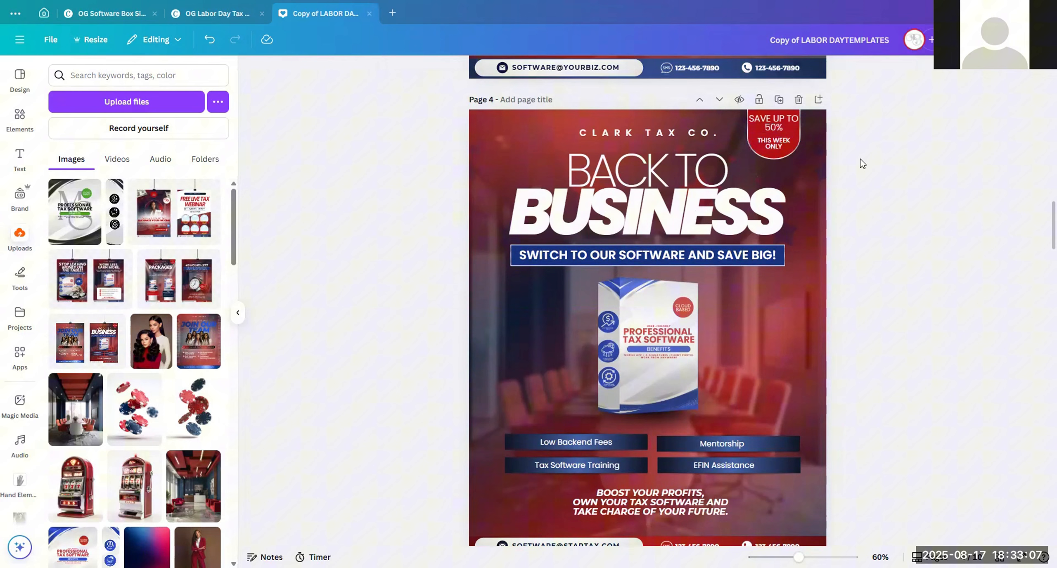
# Step: Inspect the page 4 badge and the gradient stroke color of the SWITCH TO OUR SOFTWARE AND SAVE BIG! banner
pyautogui.click(796, 137)
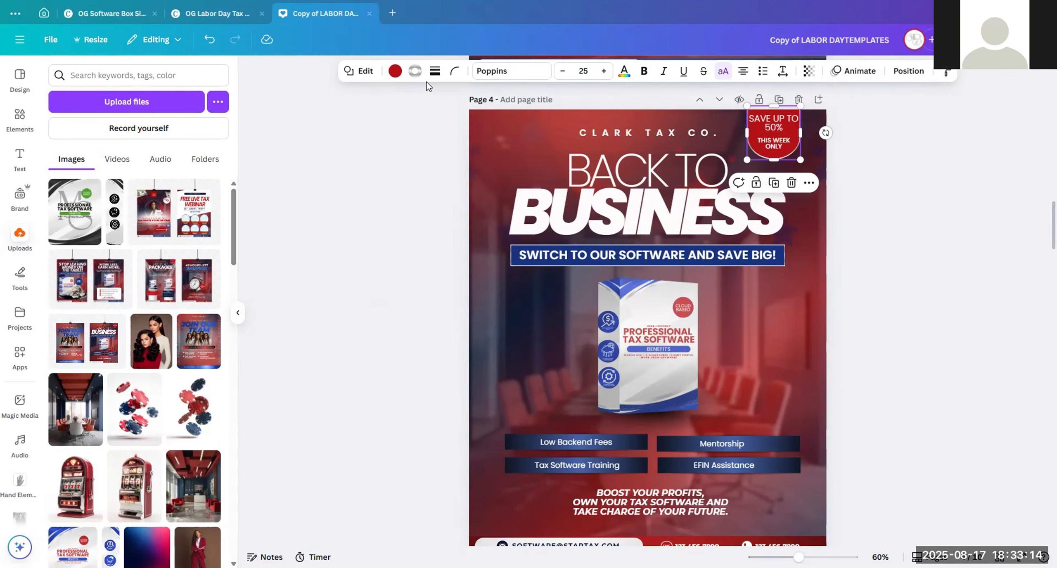
pyautogui.scroll(-1, 596, 271)
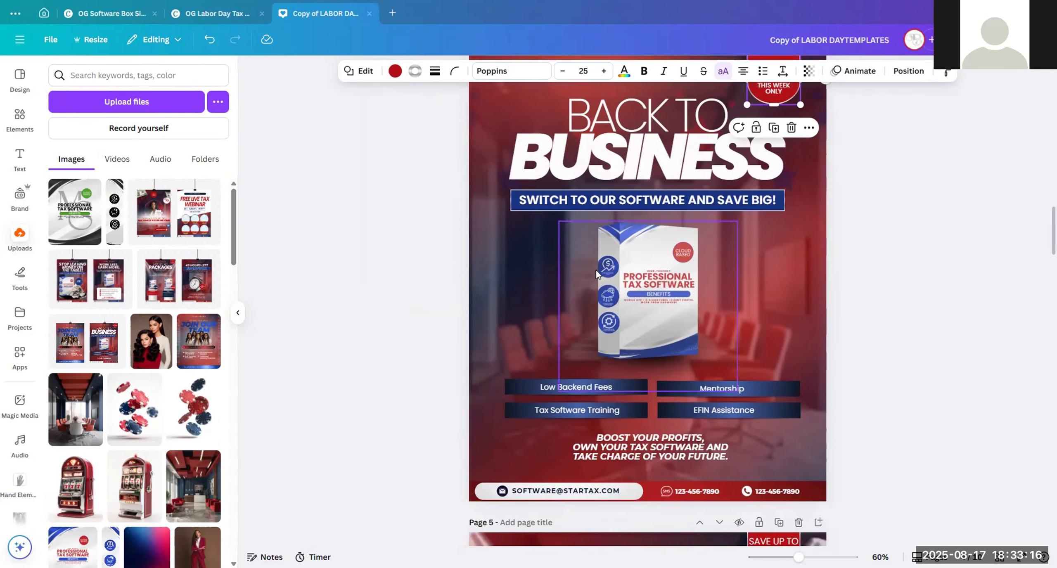
pyautogui.click(511, 190)
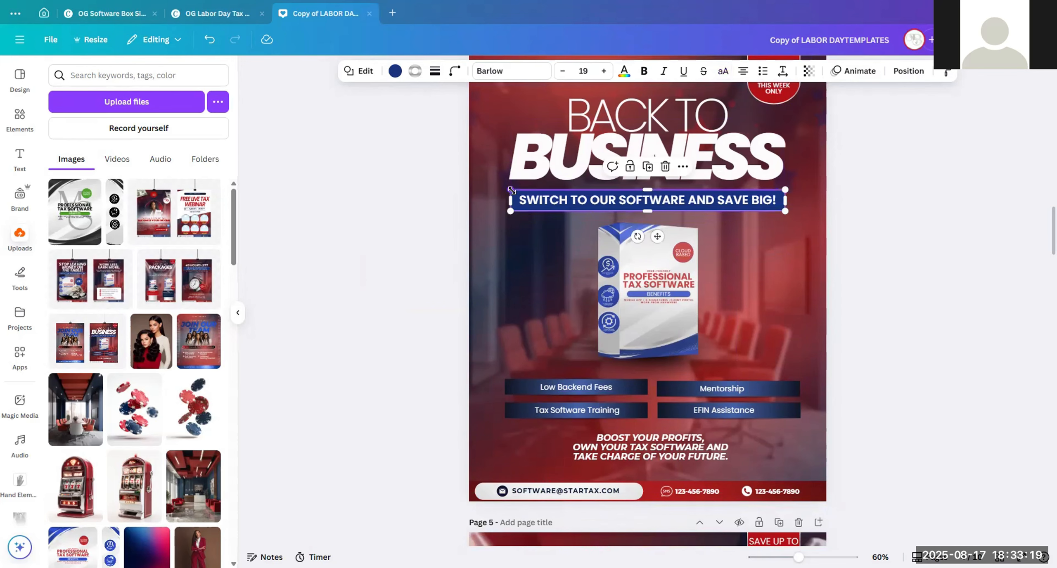
pyautogui.click(414, 71)
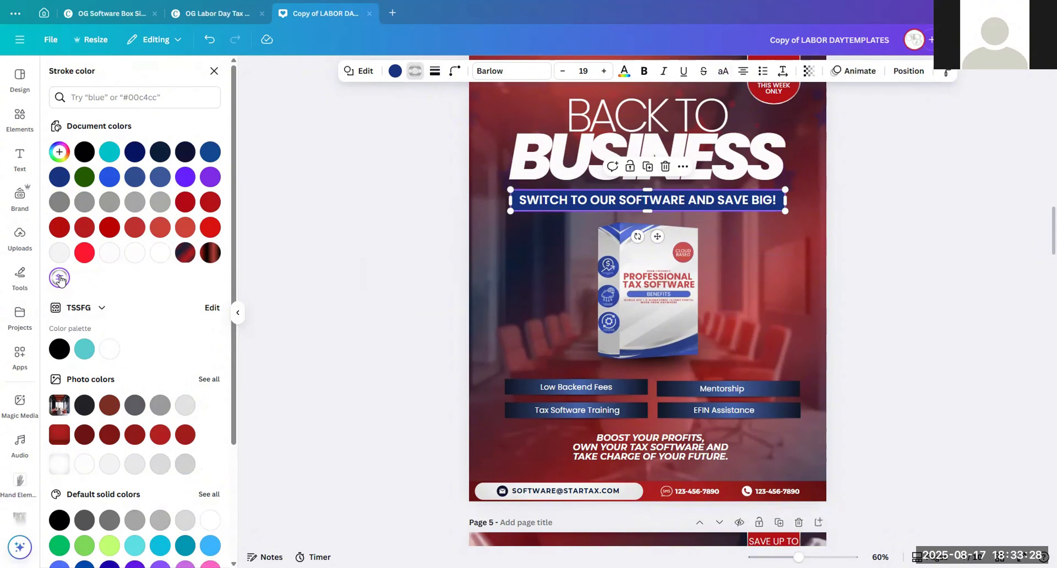
pyautogui.click(59, 278)
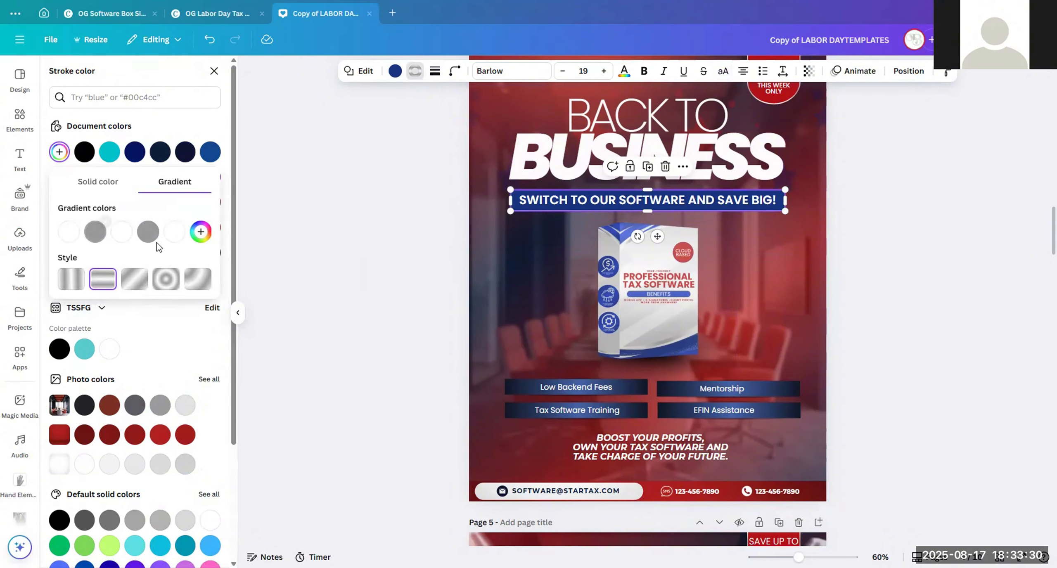
pyautogui.click(520, 242)
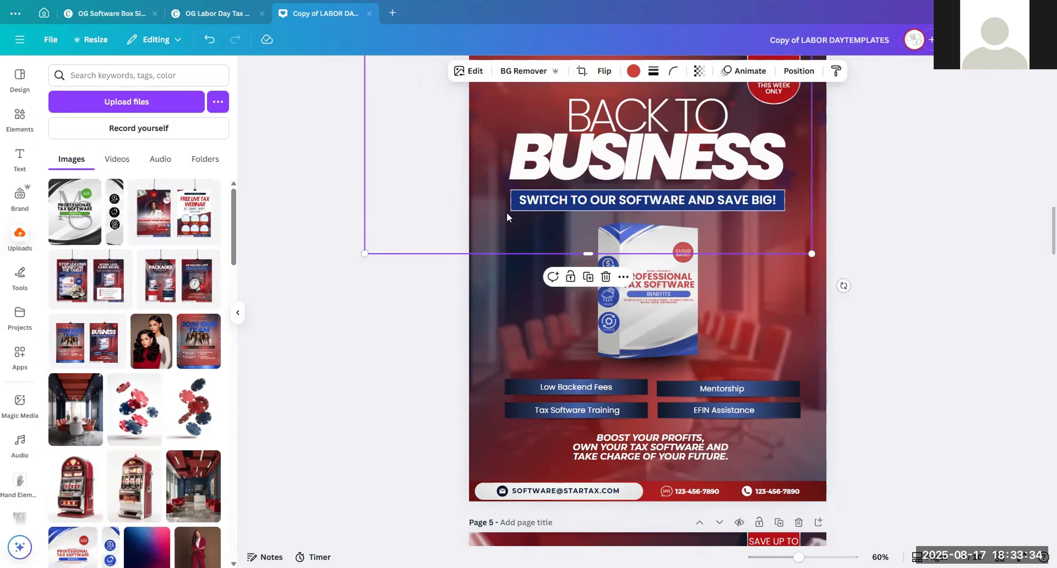
pyautogui.click(801, 302)
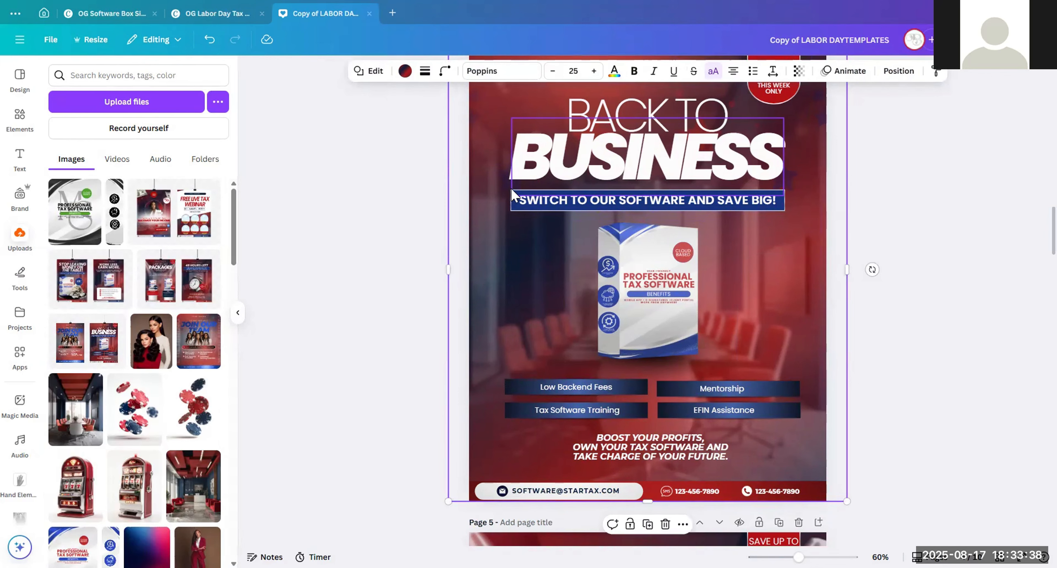
pyautogui.click(445, 70)
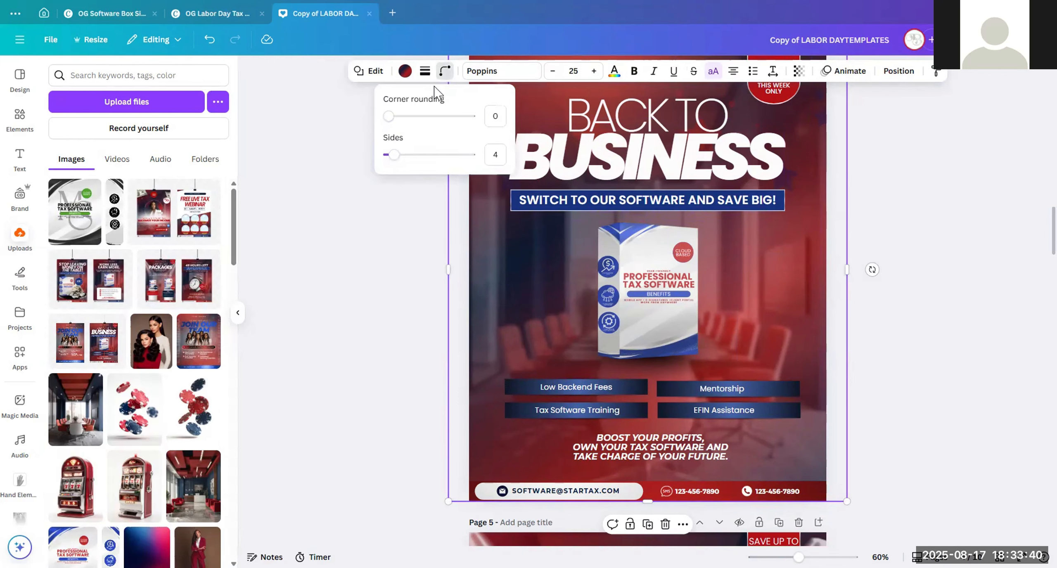
pyautogui.moveTo(388, 116); pyautogui.dragTo(359, 128)
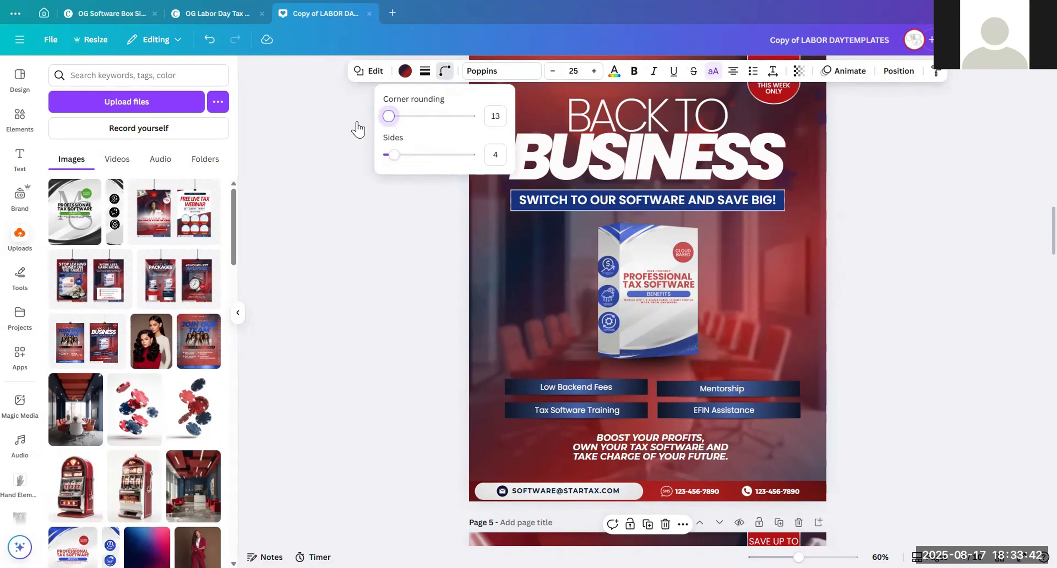
# Step: Try out the corner rounding of the page 4 SWITCH TO OUR SOFTWARE AND SAVE BIG! banner and return it to 0
pyautogui.click(515, 196)
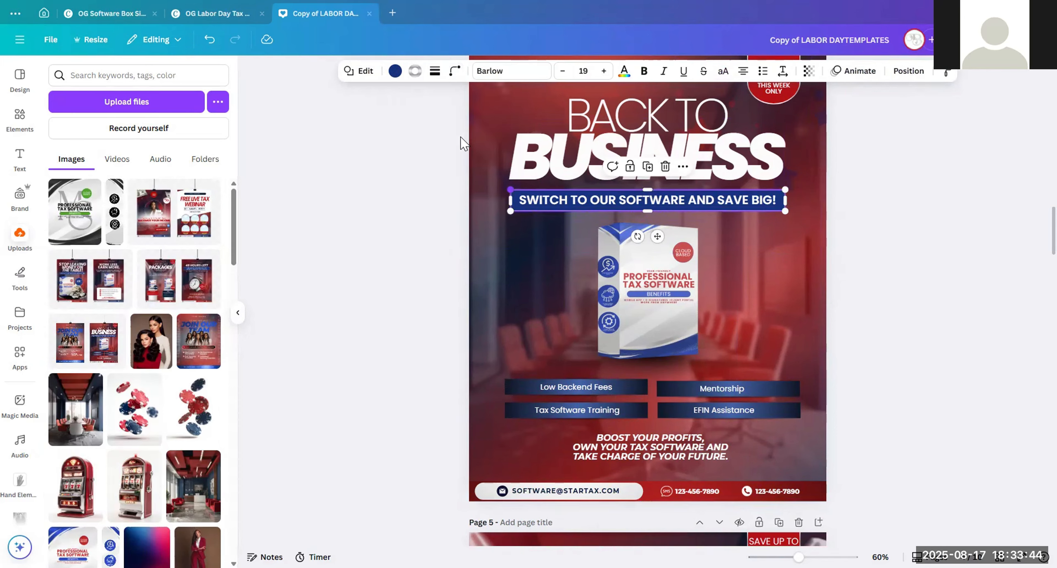
pyautogui.click(452, 72)
pyautogui.moveTo(398, 116); pyautogui.dragTo(285, 145)
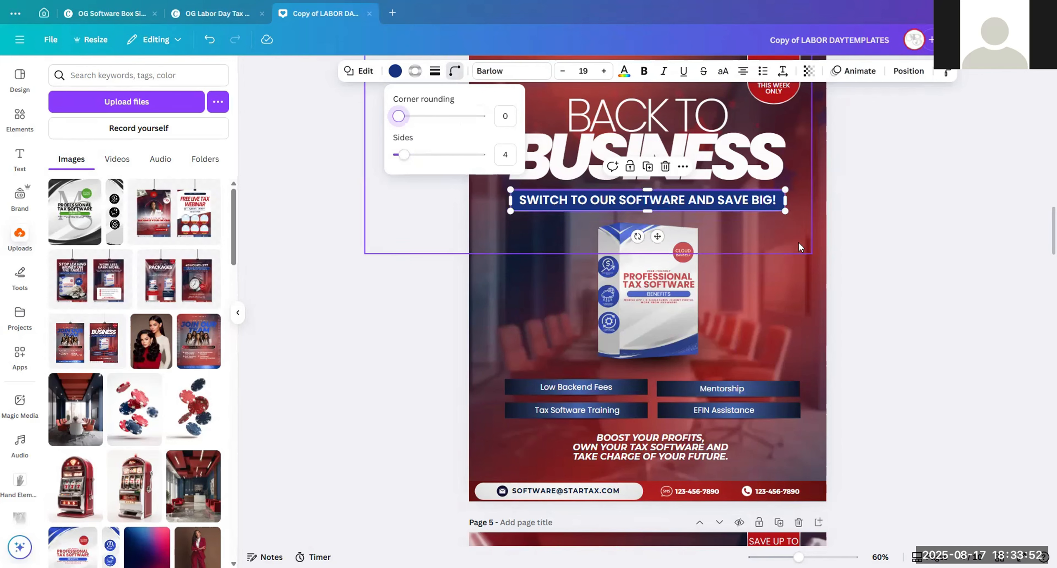
# Step: Try out the corner rounding of the Low Backend Fees bar and return it to 0
pyautogui.click(516, 390)
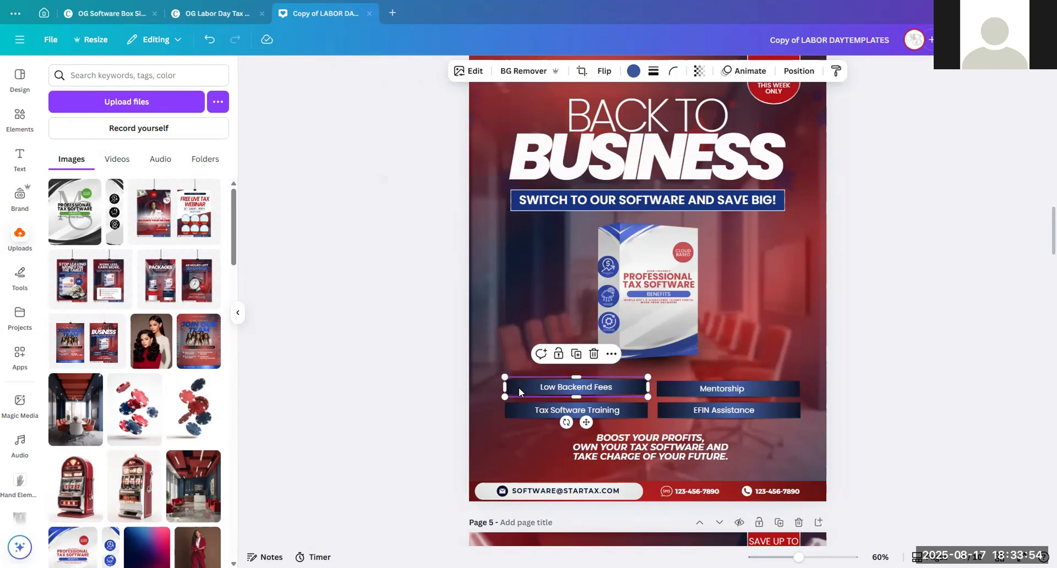
pyautogui.click(673, 71)
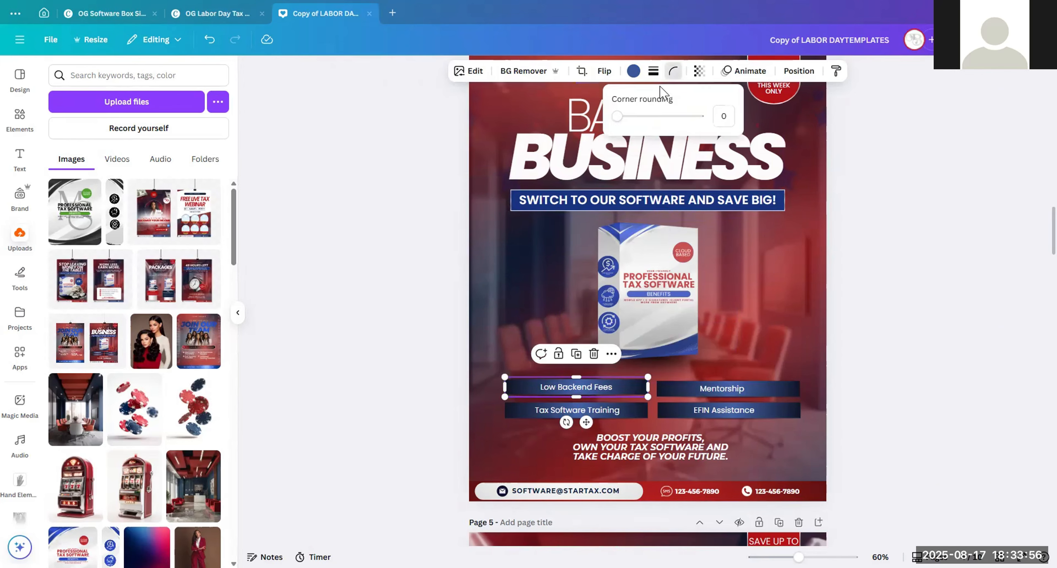
pyautogui.moveTo(615, 121); pyautogui.dragTo(598, 136)
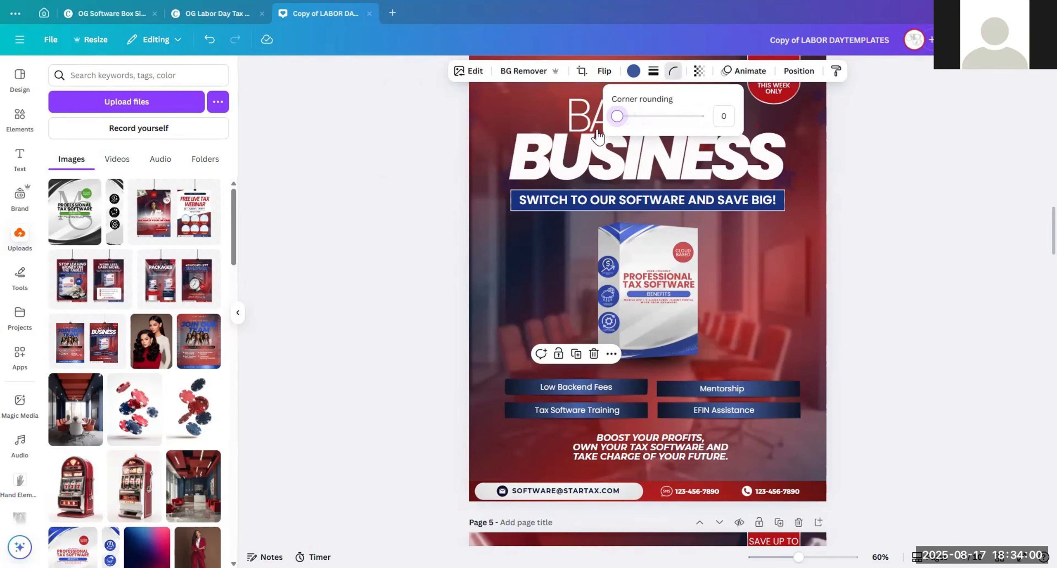
pyautogui.click(863, 402)
pyautogui.click(863, 401)
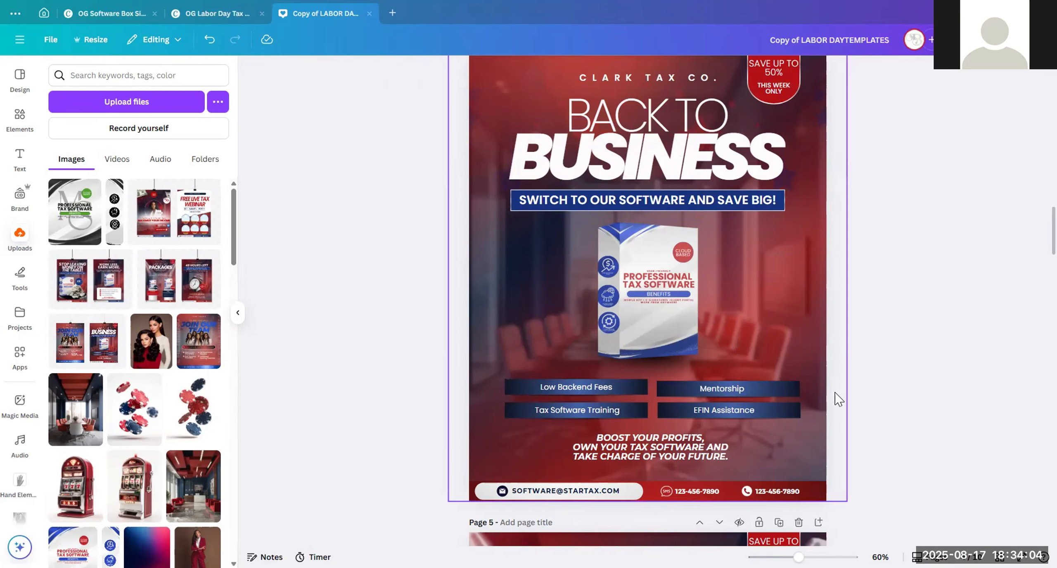
# Step: Locate the Mentorship label's layer in the full layer list of page 4
pyautogui.scroll(3, 751, 327)
pyautogui.scroll(-4, 739, 330)
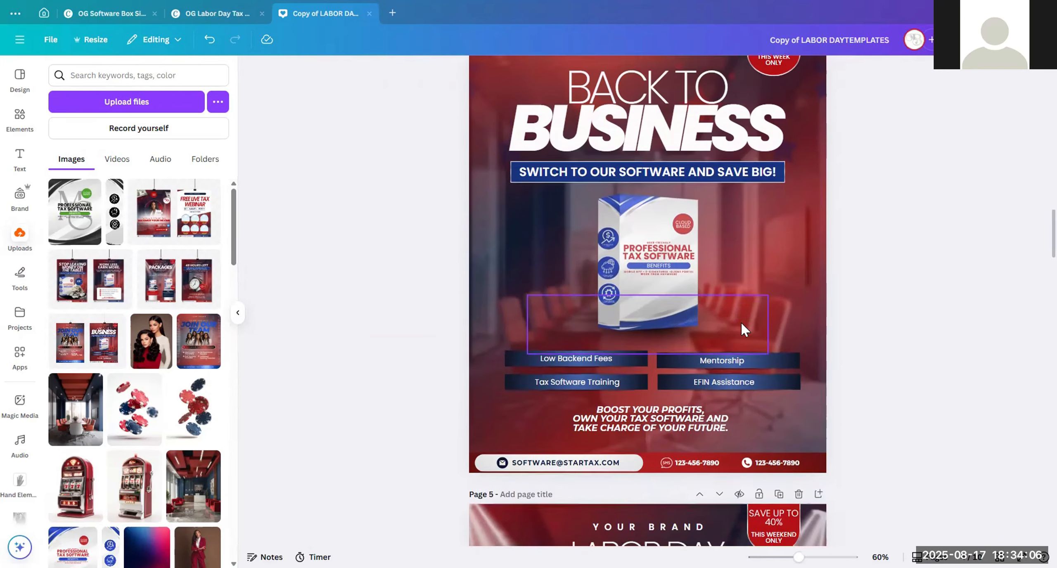
pyautogui.scroll(-1, 741, 330)
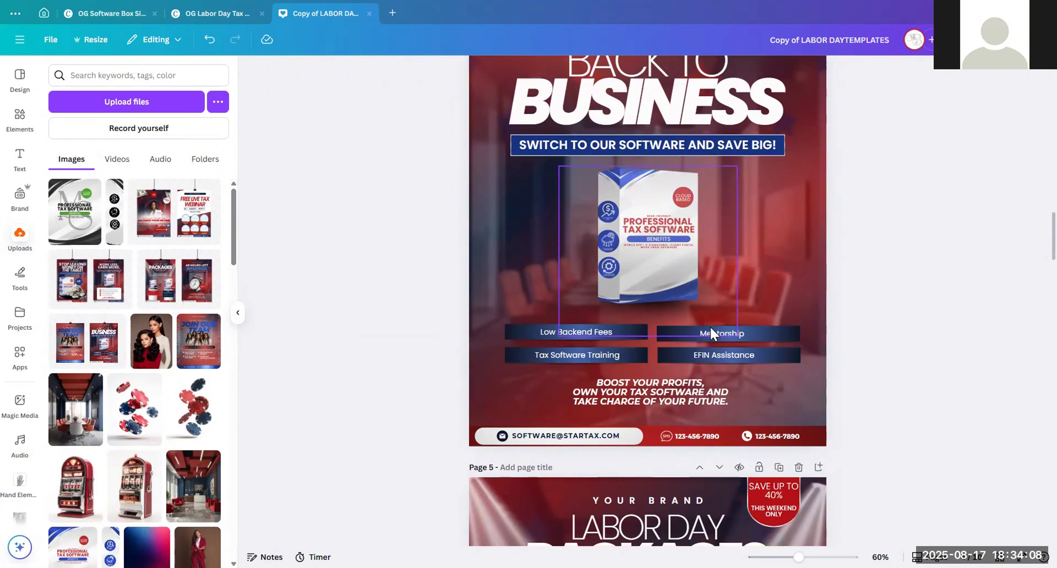
pyautogui.click(727, 332)
pyautogui.click(745, 334)
pyautogui.click(741, 333)
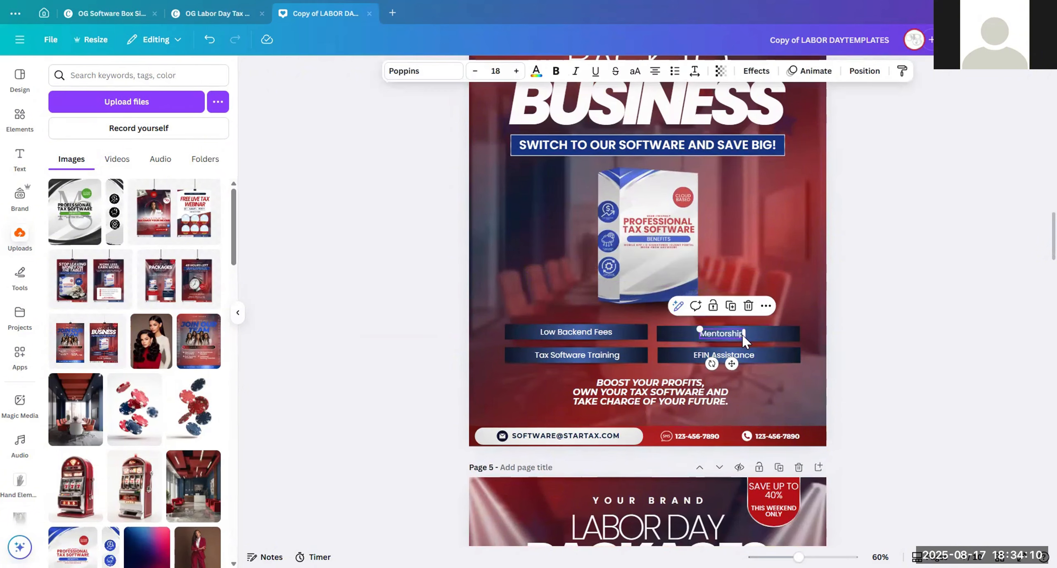
pyautogui.click(863, 71)
pyautogui.click(213, 109)
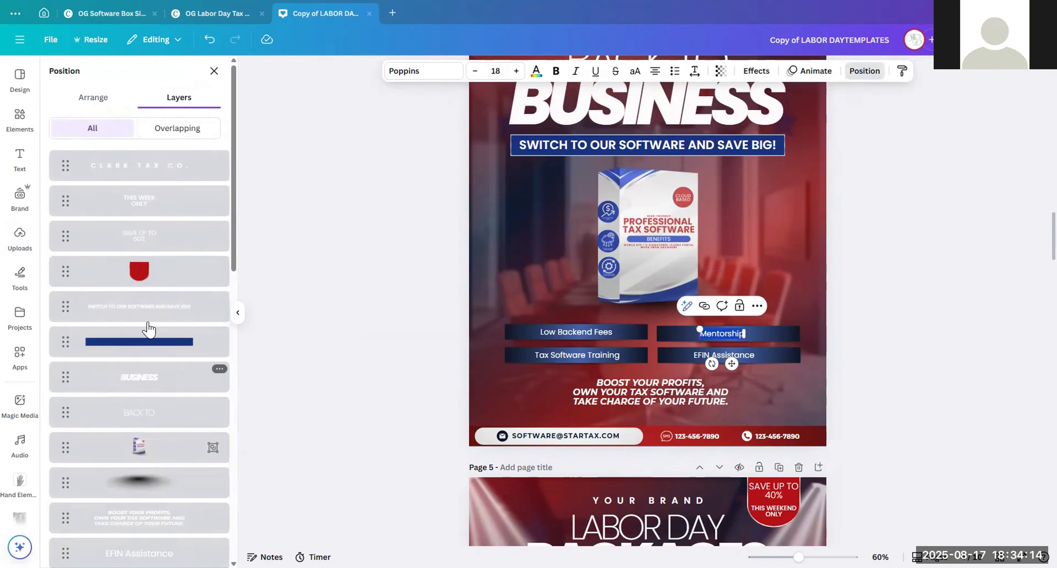
pyautogui.scroll(-3, 176, 291)
pyautogui.scroll(-2, 175, 291)
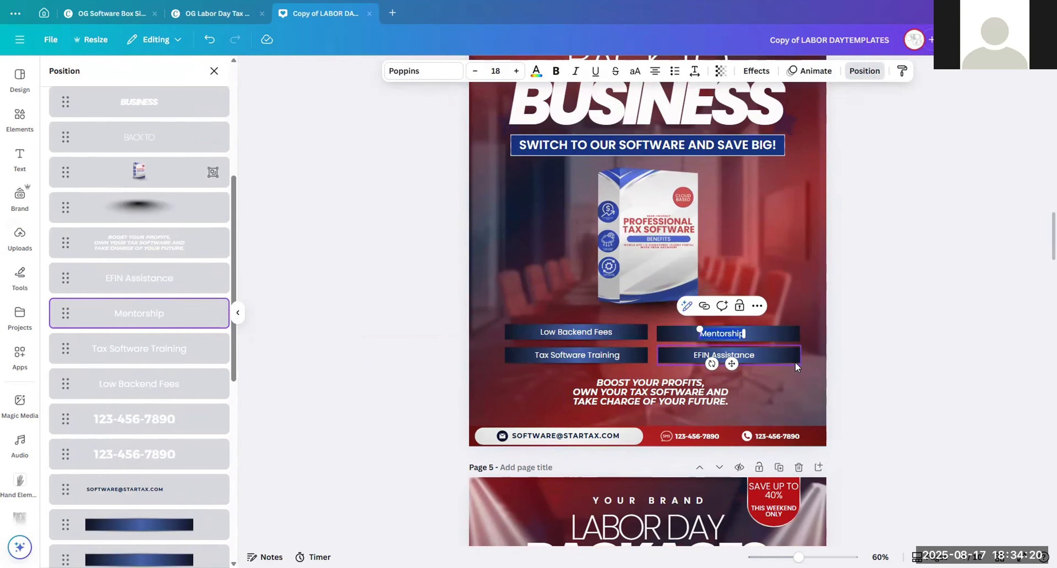
# Step: Delete the shadow layer beneath the page 4 software box and undo the deletion
pyautogui.click(769, 354)
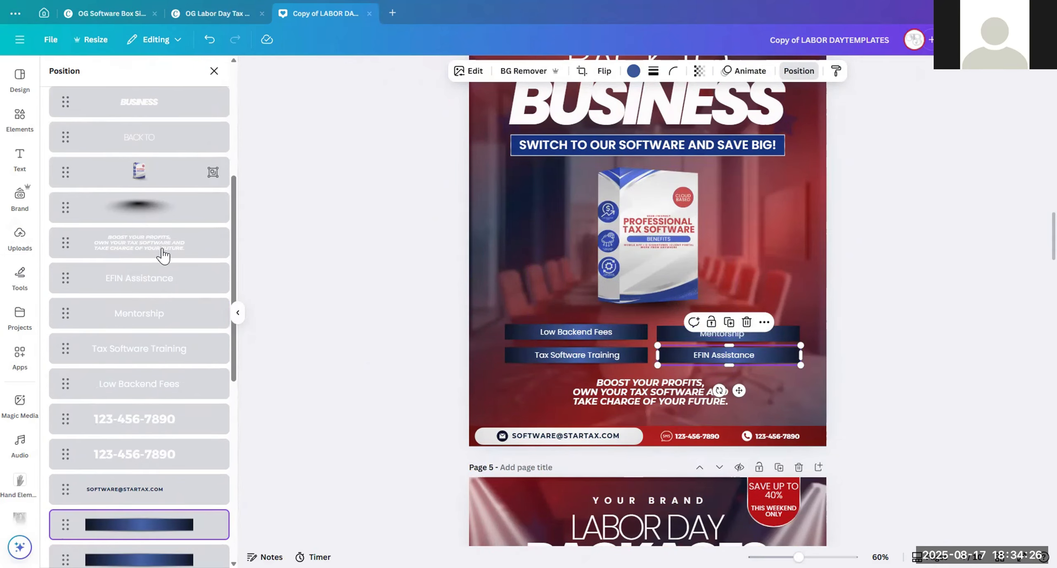
pyautogui.click(156, 215)
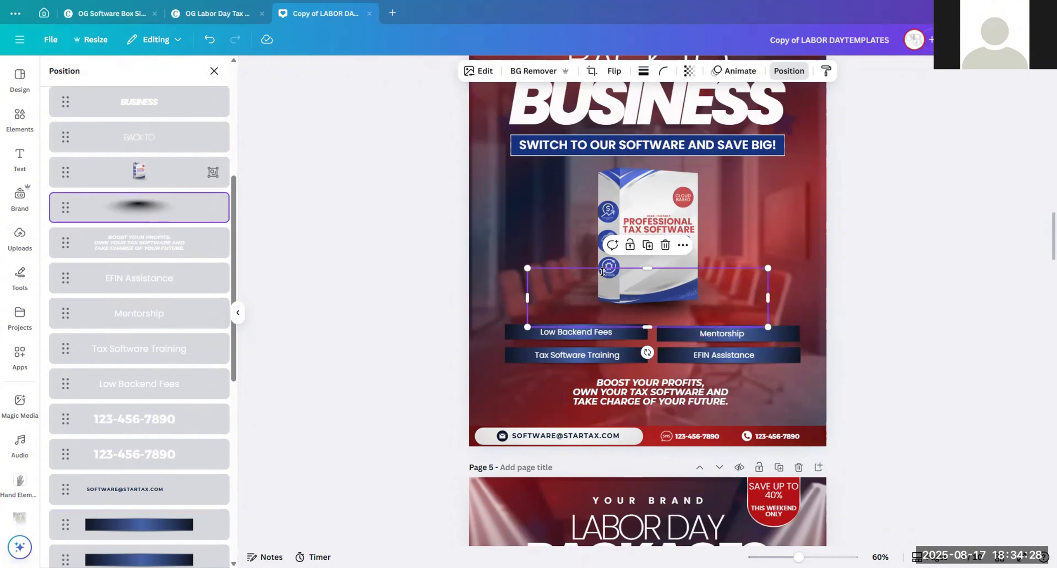
pyautogui.scroll(2, 594, 281)
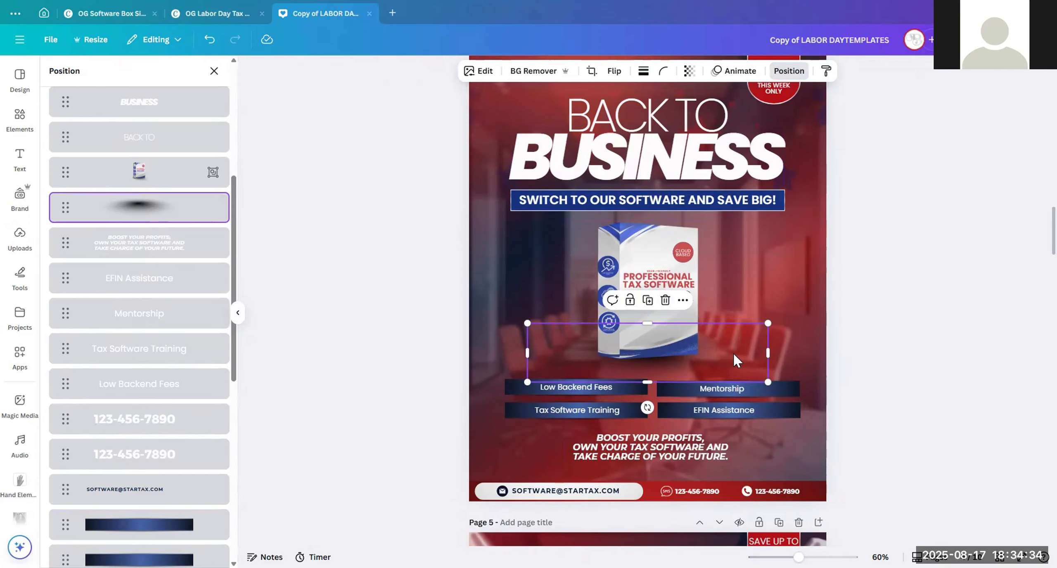
pyautogui.click(665, 300)
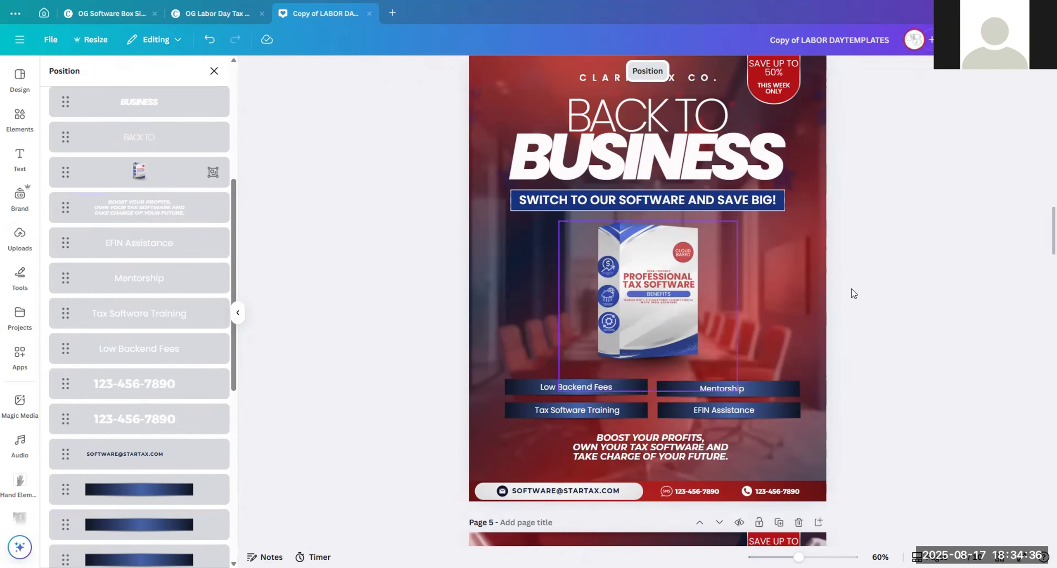
pyautogui.click(654, 360)
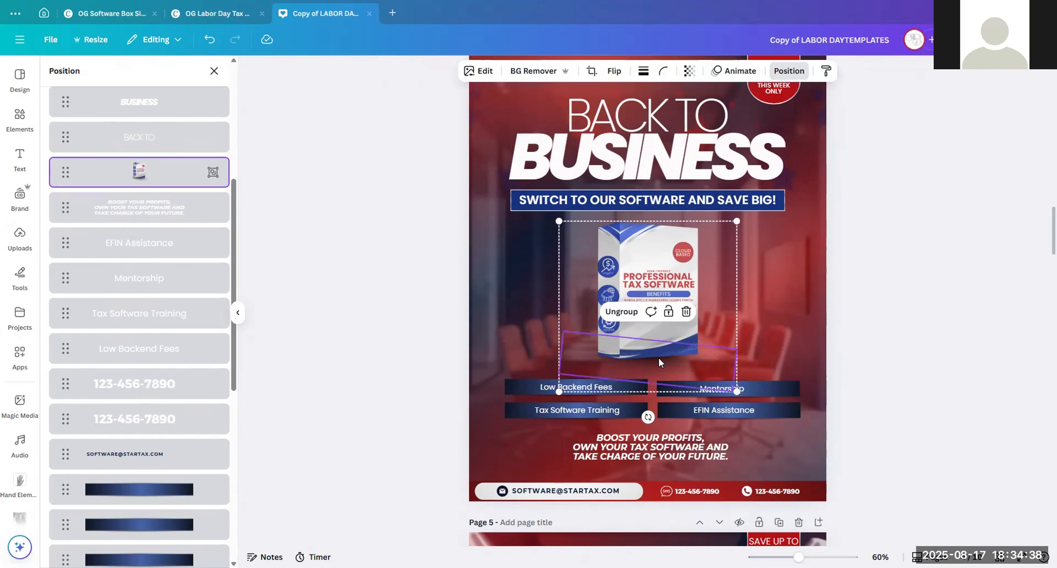
pyautogui.click(217, 44)
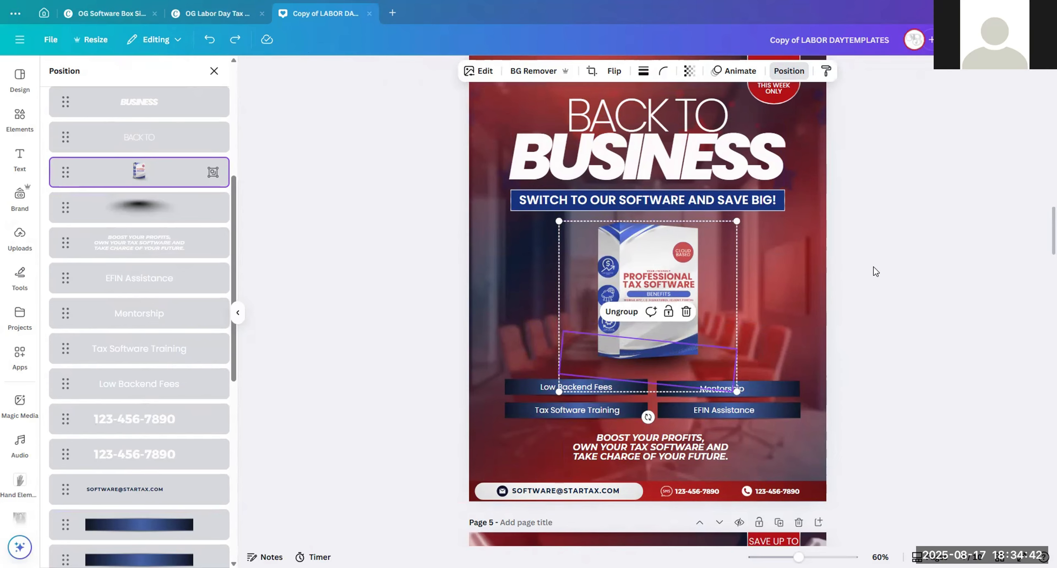
# Step: Replace the page 4 software box's front and side artwork with the uploaded black-and-green Professional Tax Software images
pyautogui.press('Escape')
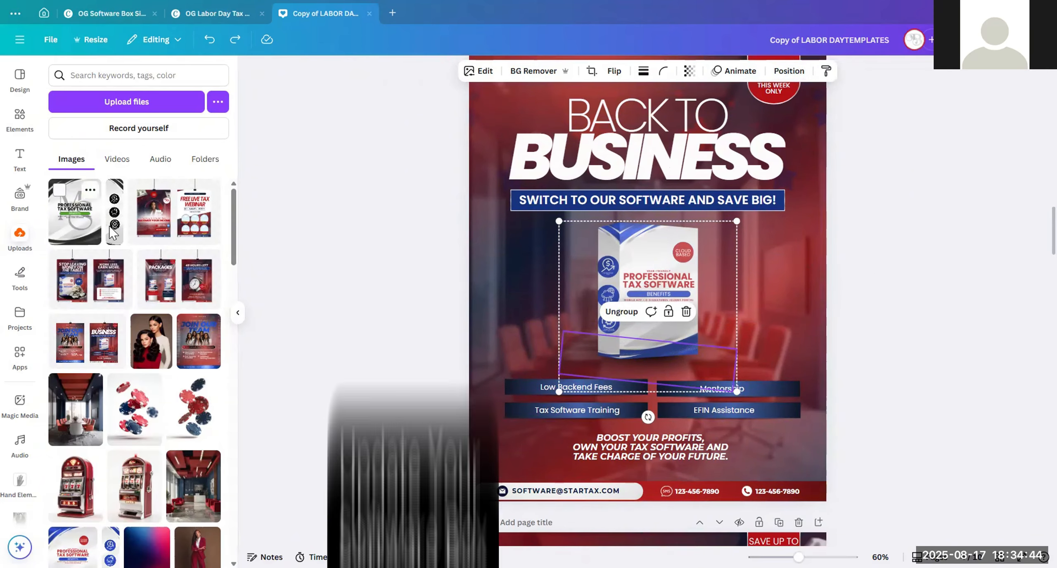
pyautogui.click(87, 222)
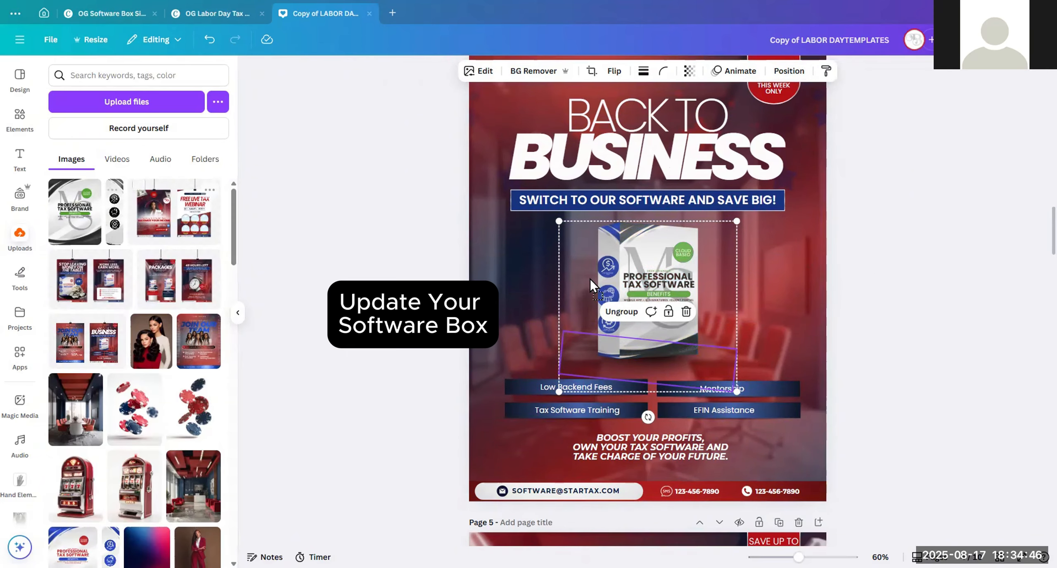
pyautogui.click(401, 228)
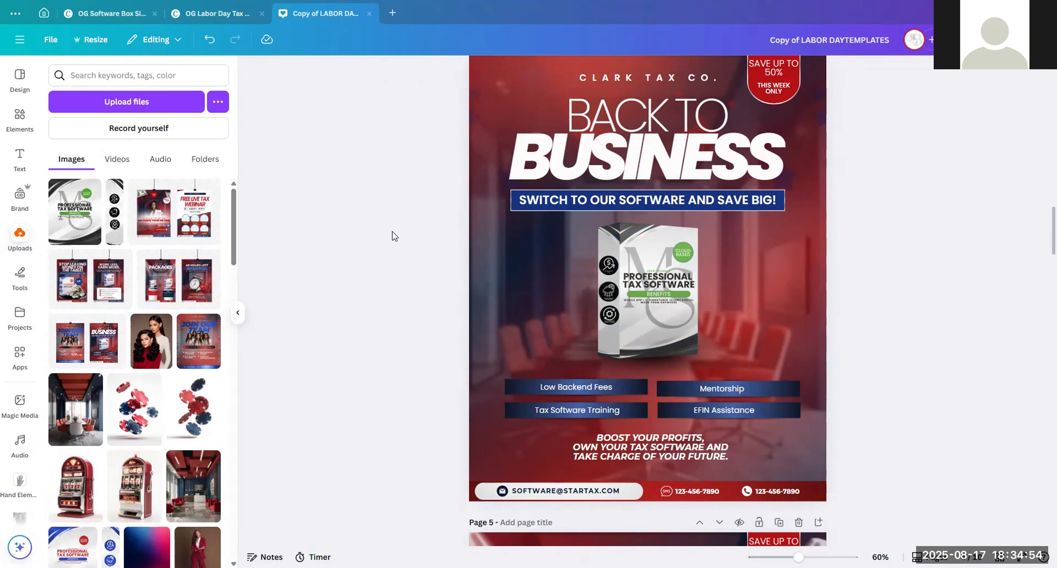
# Step: Copy the CLARK TAX CO. brand name from page 4 and paste it over the YOUR BRAND text on page 5
pyautogui.scroll(3, 399, 253)
pyautogui.scroll(-4, 391, 250)
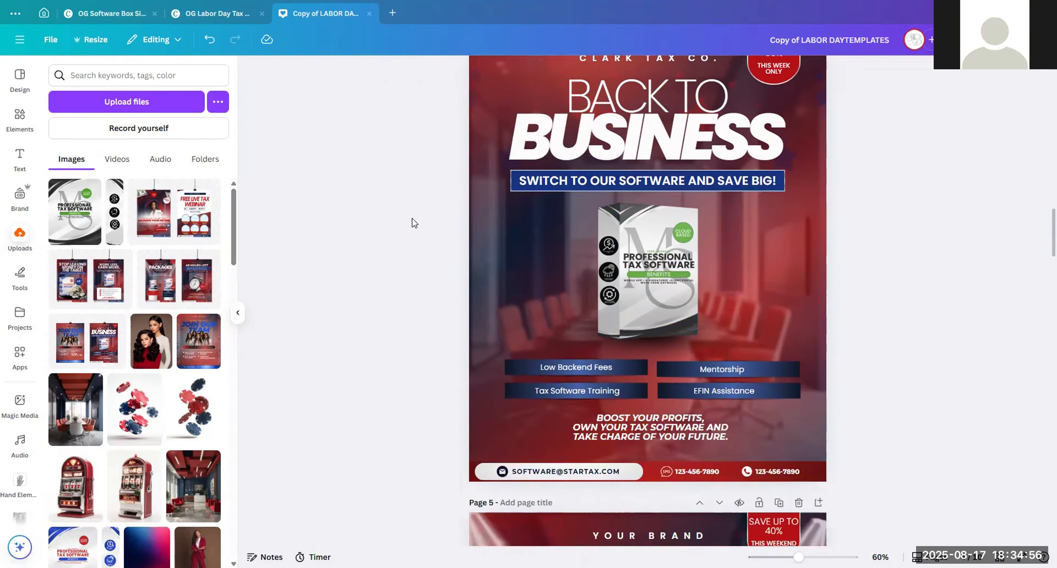
pyautogui.scroll(-10, 412, 219)
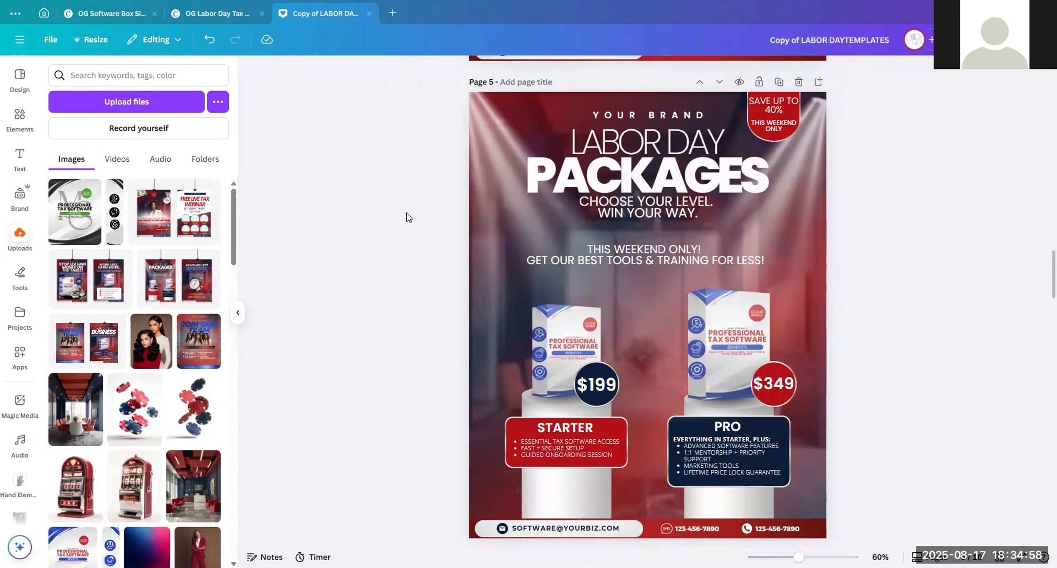
pyautogui.scroll(10, 404, 214)
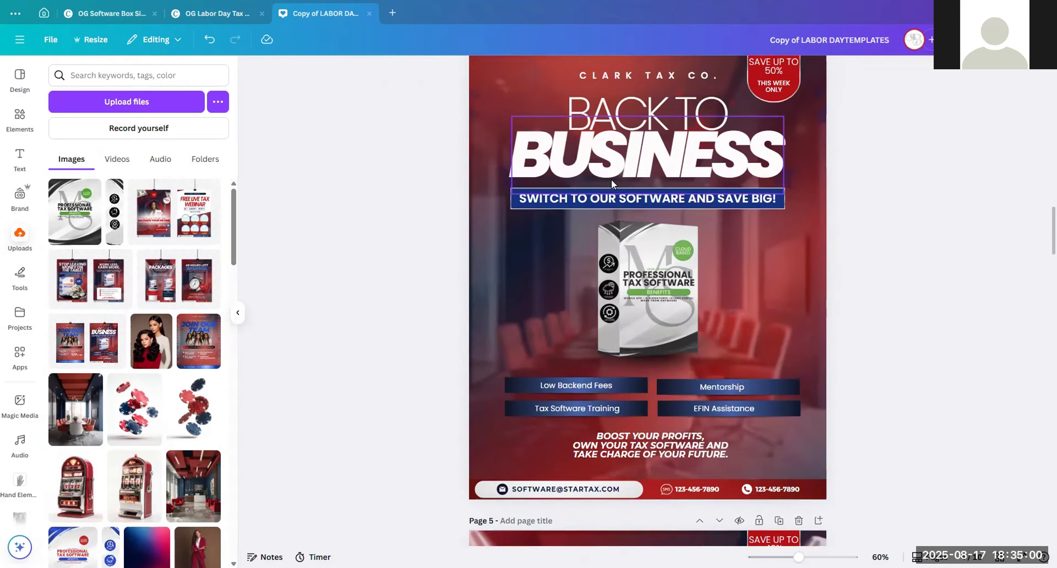
pyautogui.click(656, 187)
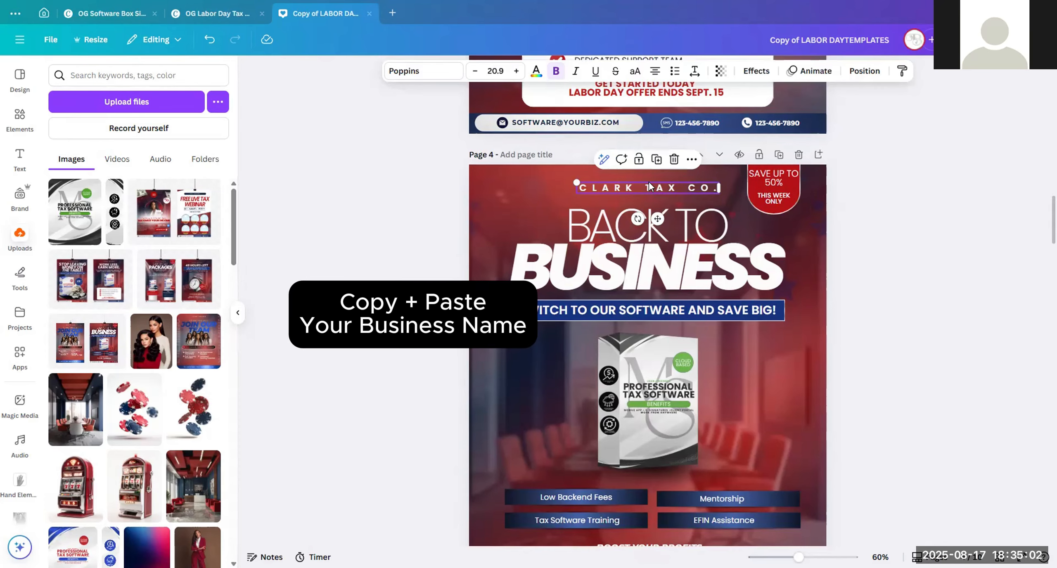
pyautogui.scroll(-10, 683, 167)
pyautogui.scroll(-2, 683, 165)
pyautogui.click(637, 116)
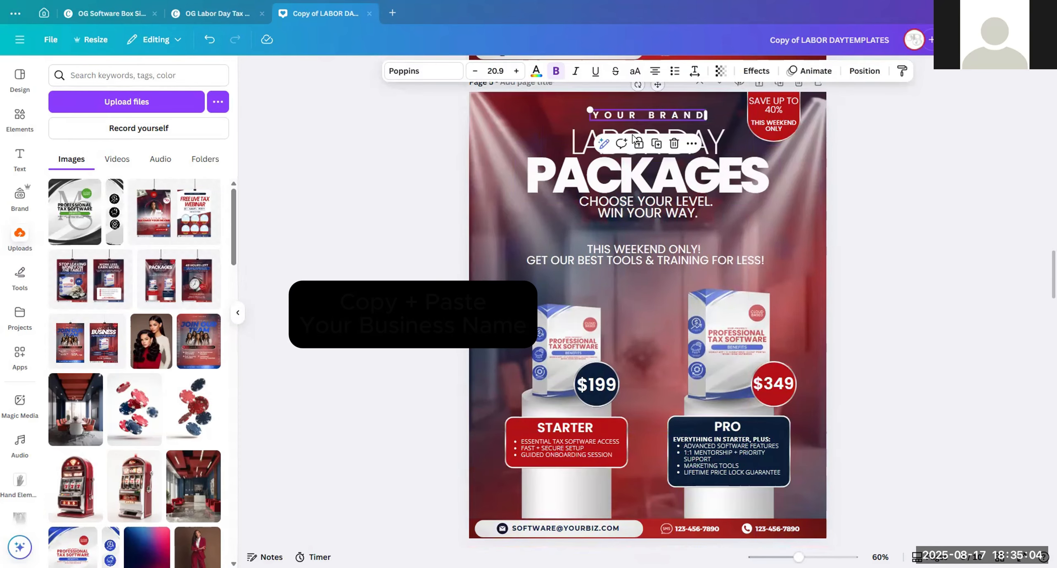
pyautogui.press('Delete')
pyautogui.hotkey('ctrl', 'v')
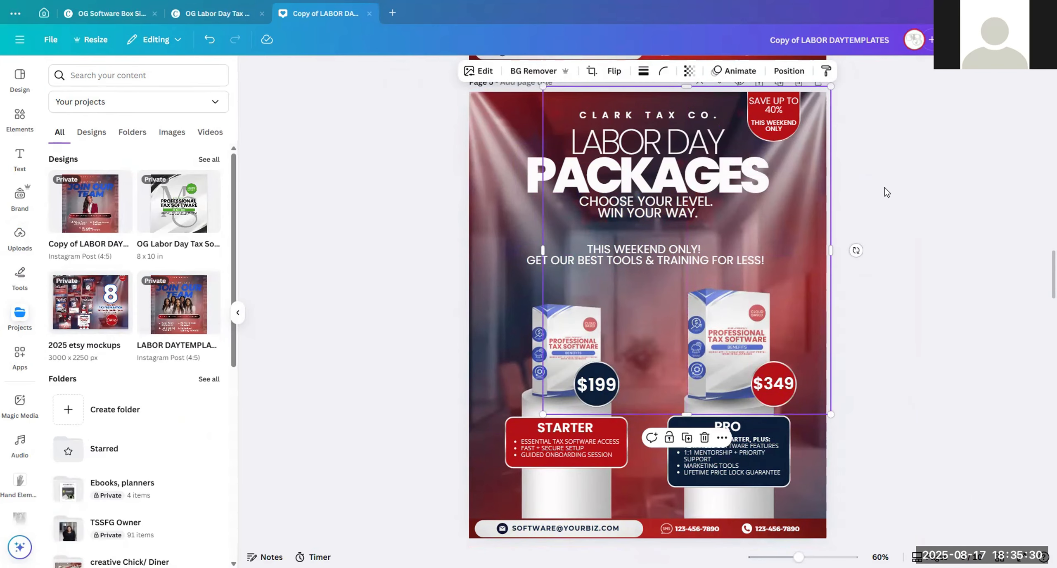
# Step: Move the left spotlight layer on page 5 directly beneath the PRO software box in the layer order
pyautogui.click(904, 174)
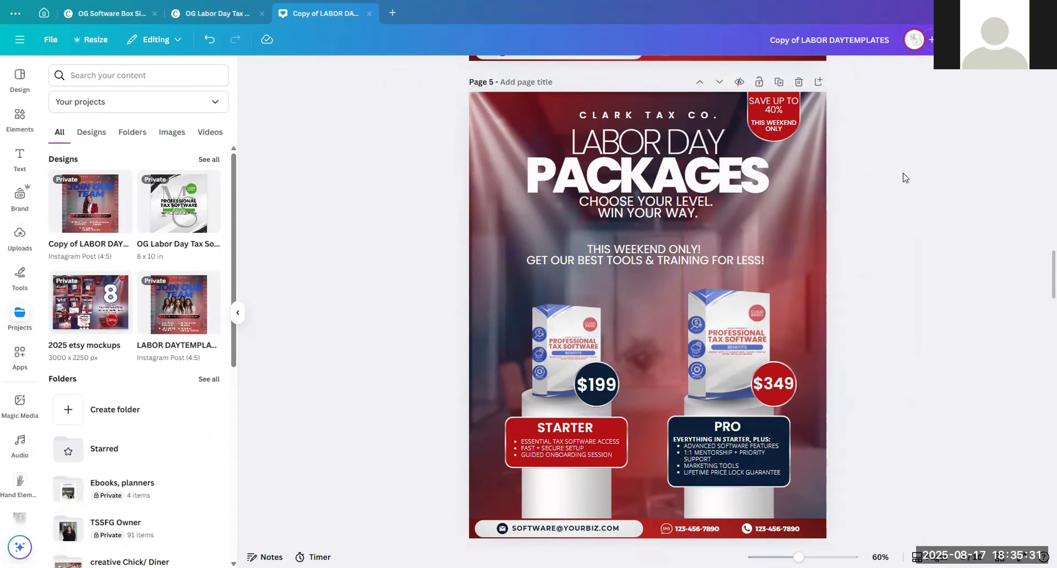
pyautogui.click(800, 150)
pyautogui.click(789, 70)
pyautogui.scroll(-10, 143, 332)
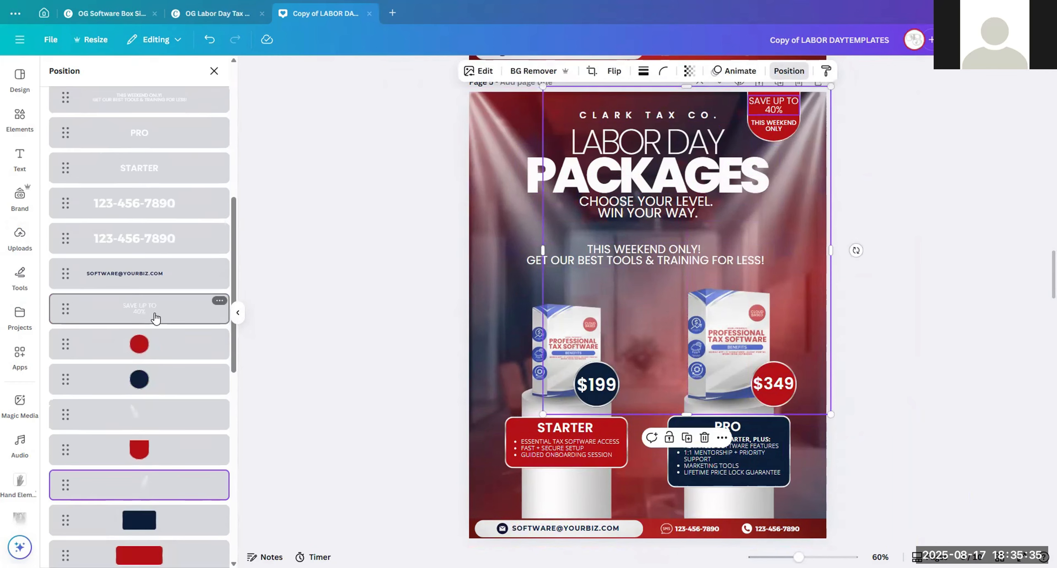
pyautogui.scroll(-5, 173, 297)
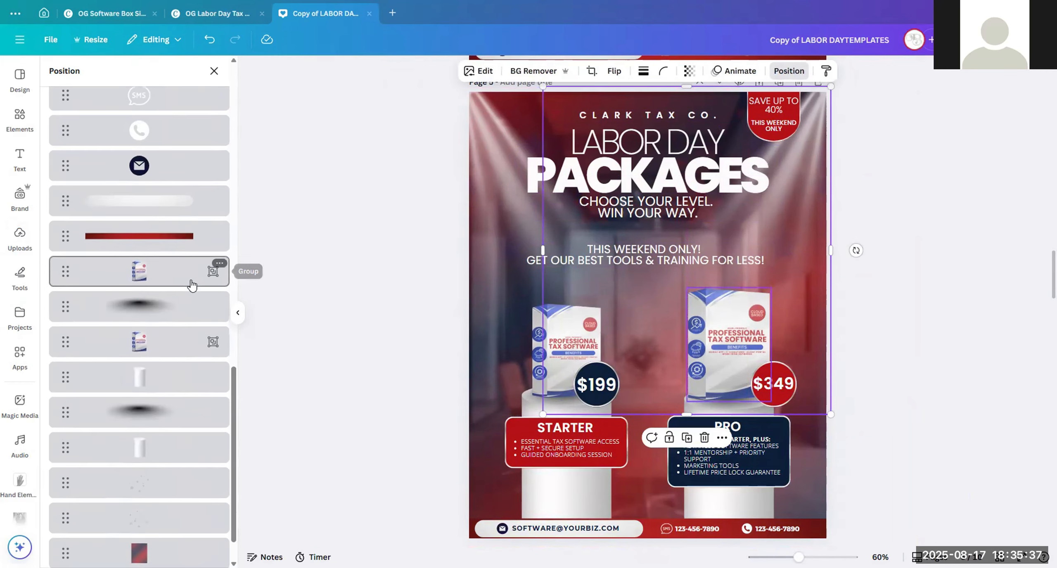
pyautogui.scroll(6, 182, 283)
pyautogui.scroll(-5, 180, 283)
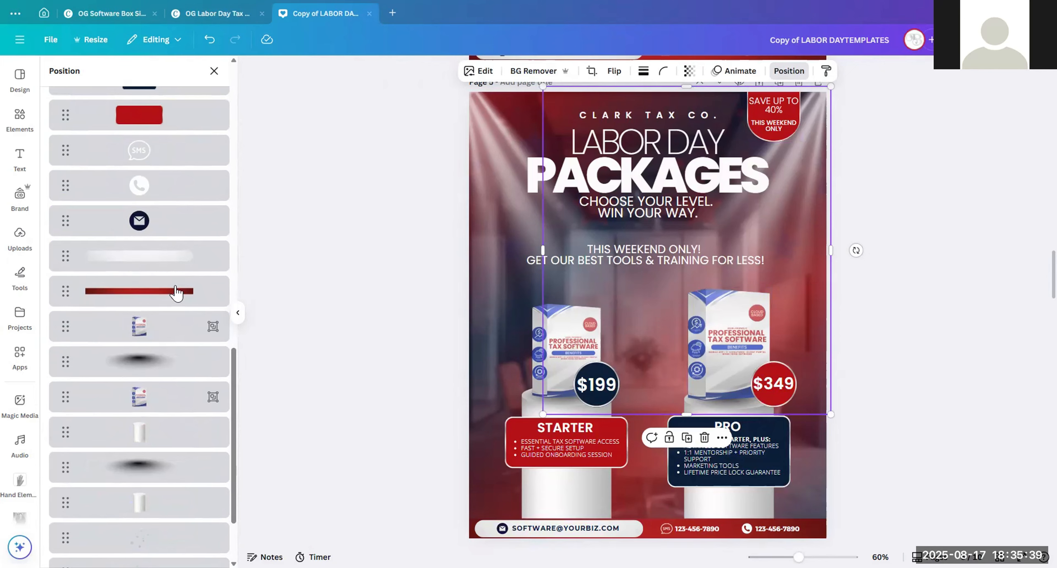
pyautogui.click(165, 335)
pyautogui.scroll(8, 167, 326)
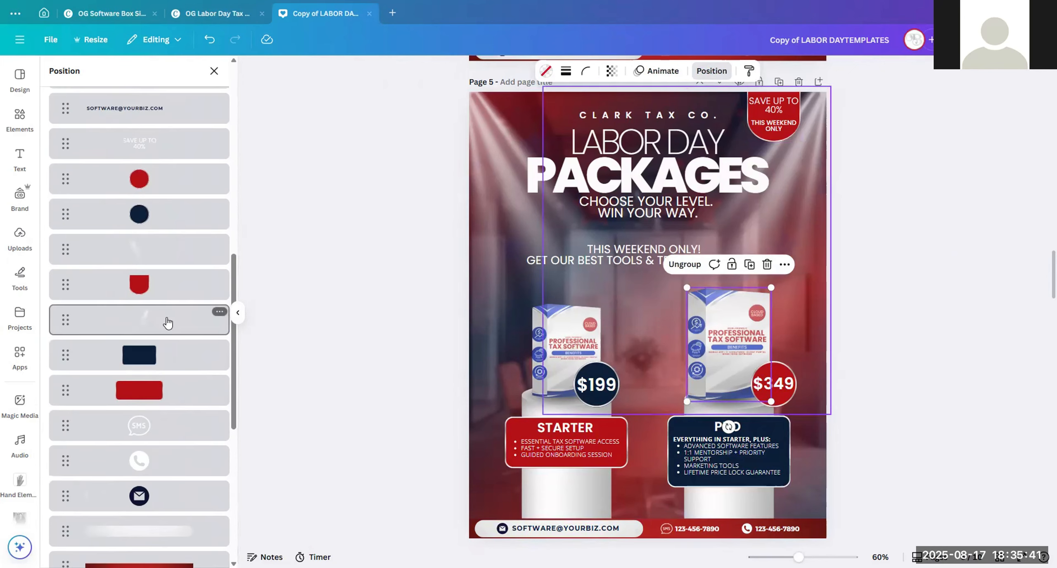
pyautogui.click(144, 309)
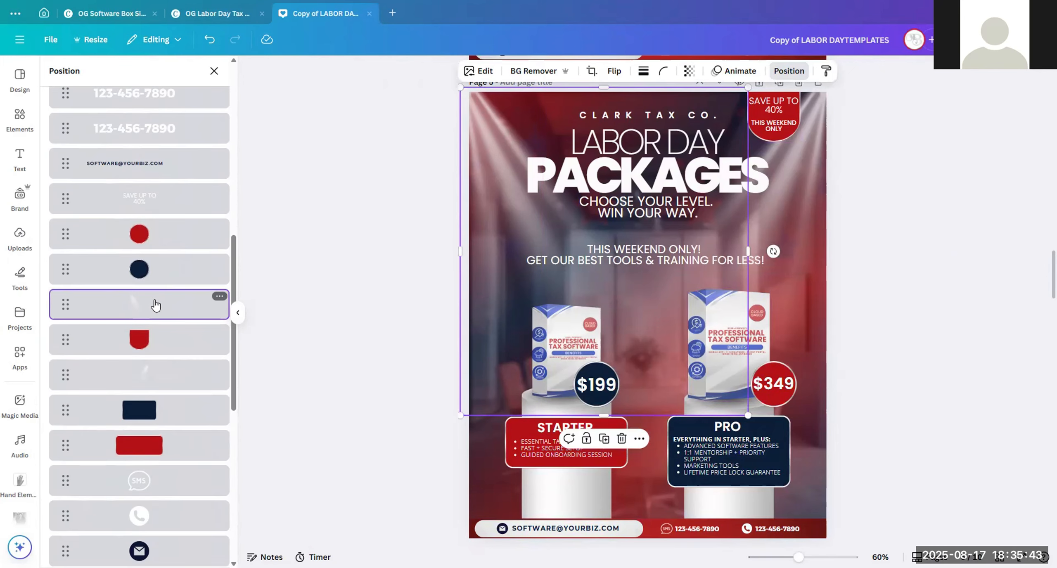
pyautogui.moveTo(154, 306); pyautogui.dragTo(142, 337)
# Step: Move the right spotlight layer on page 5 beneath the STARTER software box in the layer order
pyautogui.scroll(8, 177, 243)
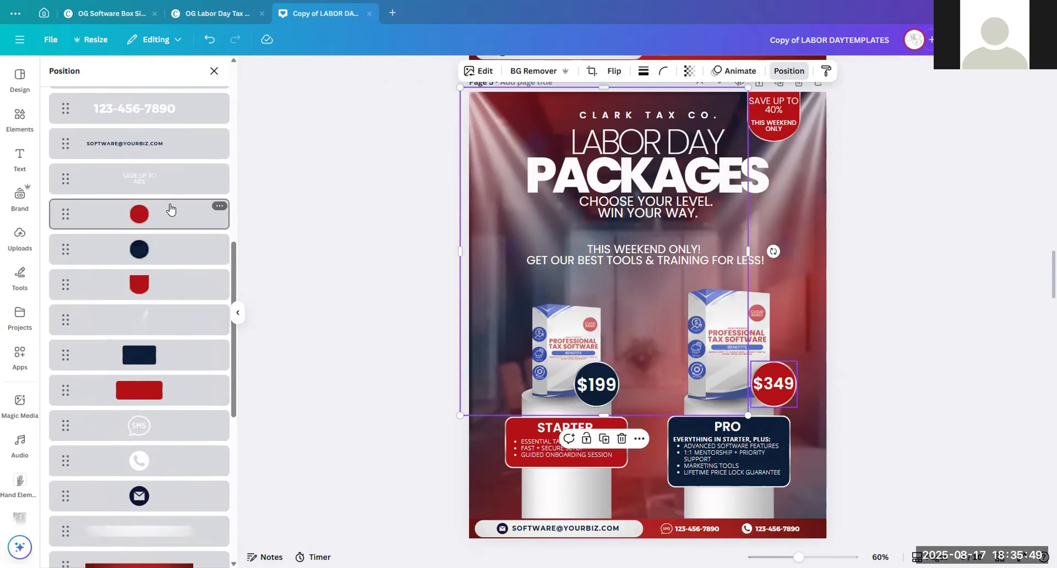
pyautogui.scroll(5, 142, 243)
pyautogui.scroll(-7, 142, 247)
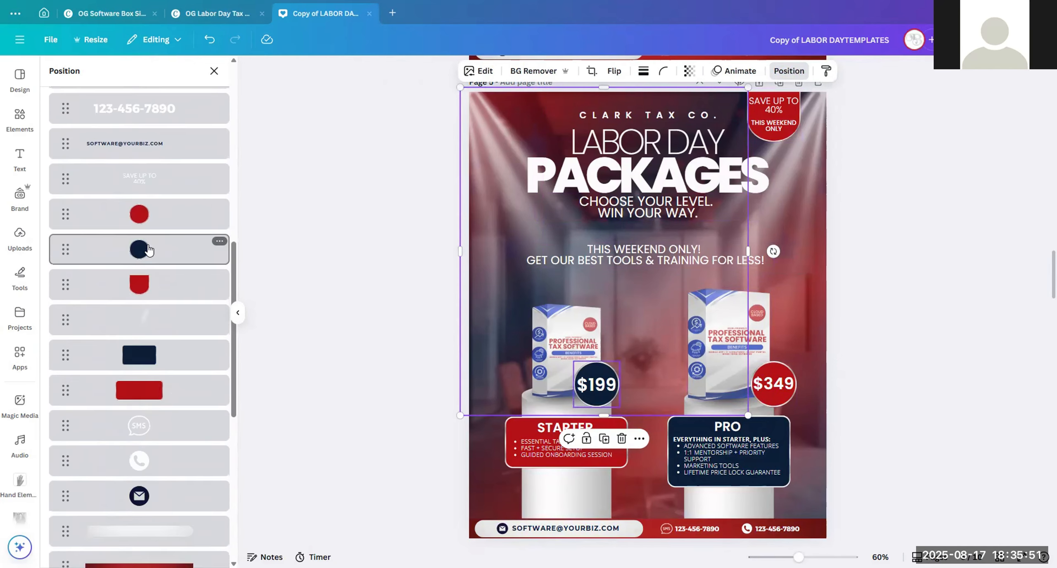
pyautogui.moveTo(155, 325); pyautogui.dragTo(149, 394)
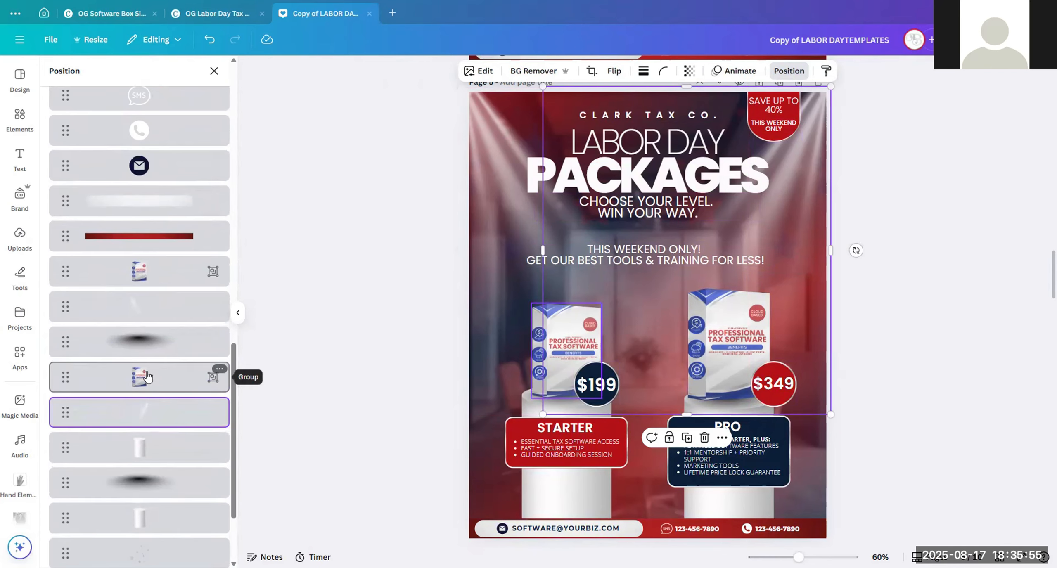
# Step: Replace the PRO software box's front and side artwork with the uploaded black-and-green Professional Tax Software images
pyautogui.click(19, 117)
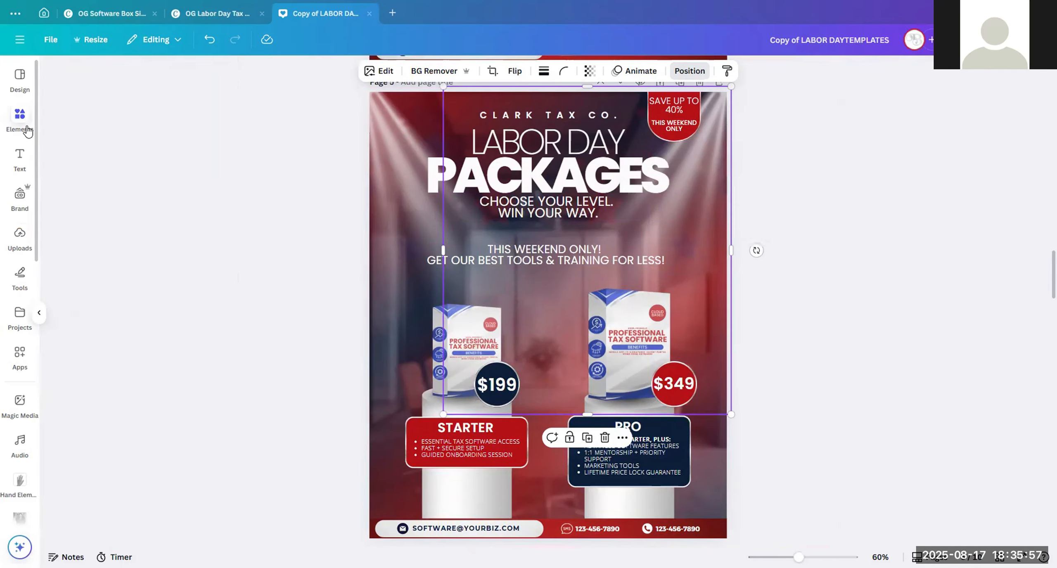
pyautogui.click(19, 238)
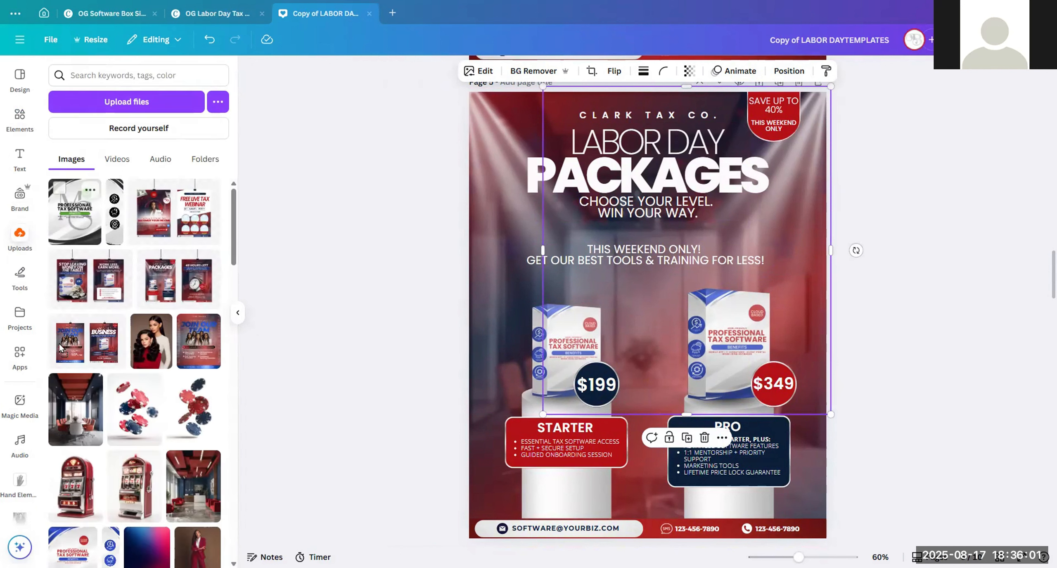
pyautogui.click(483, 361)
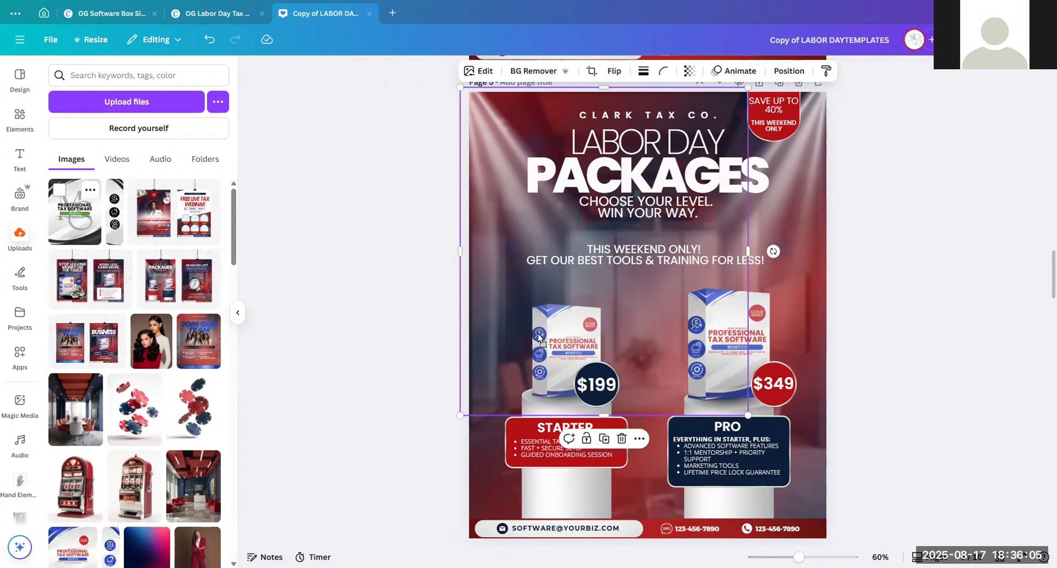
pyautogui.moveTo(729, 326); pyautogui.dragTo(730, 321)
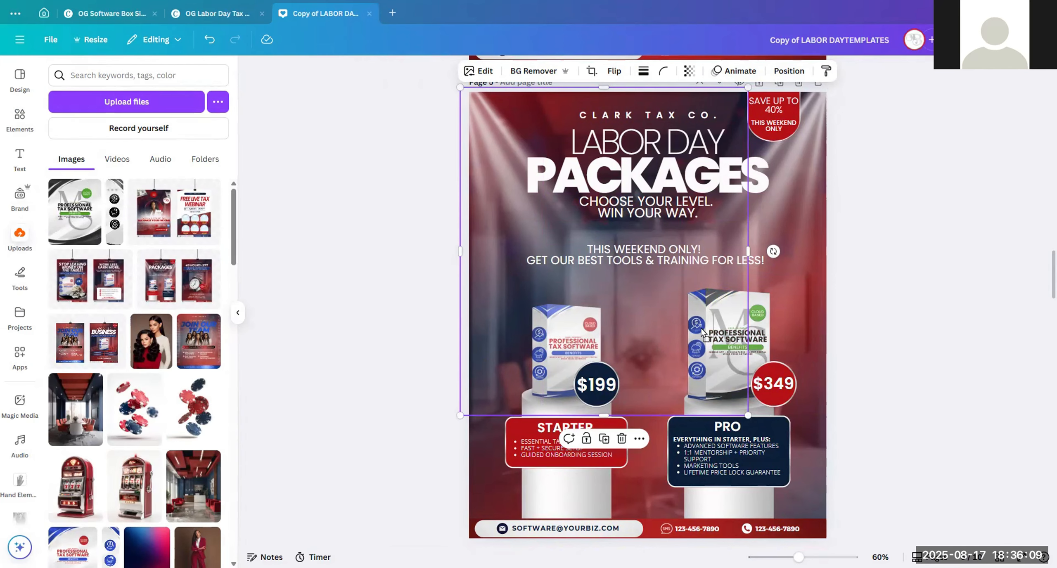
pyautogui.moveTo(701, 329); pyautogui.dragTo(698, 329)
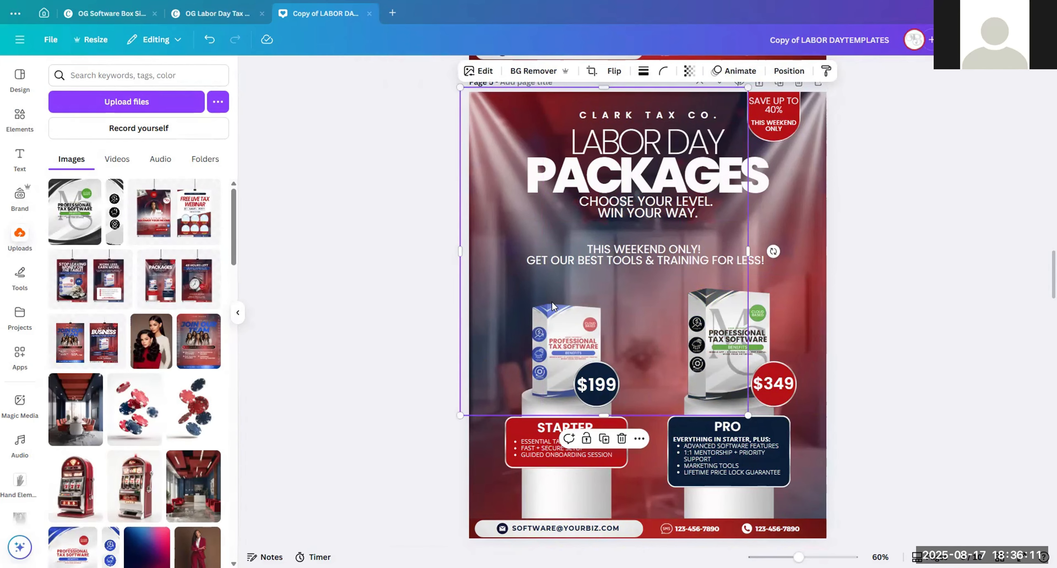
# Step: Send the left spotlight on page 5 backward, behind the STARTER software box
pyautogui.click(786, 70)
pyautogui.click(96, 98)
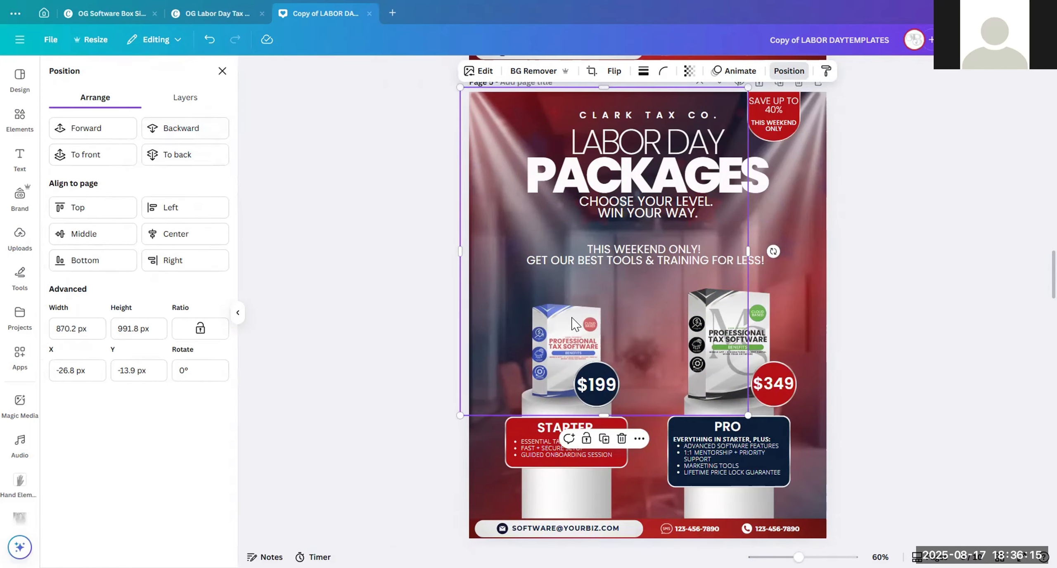
pyautogui.click(185, 128)
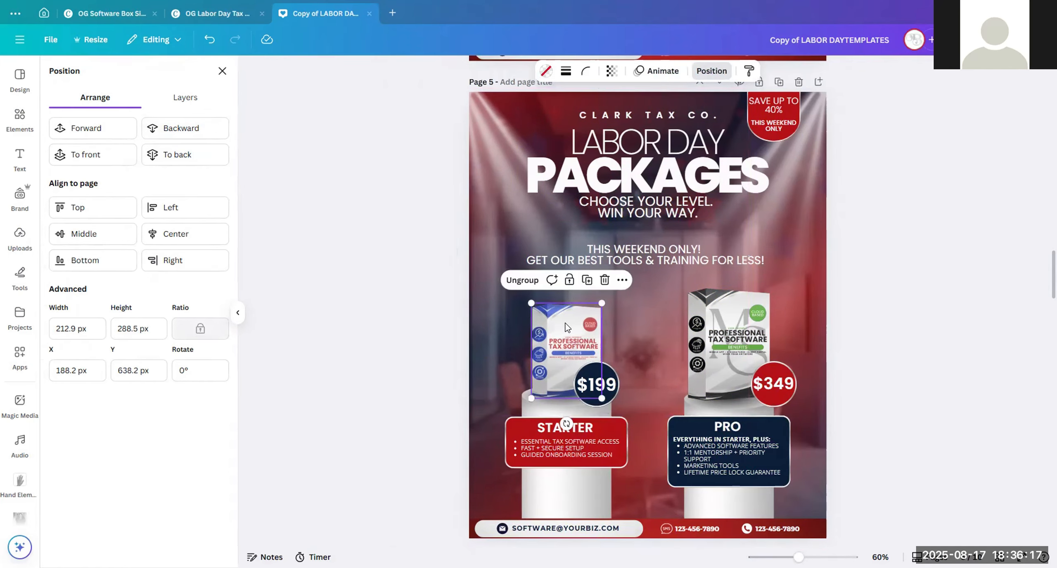
# Step: Replace the STARTER software box's front and side artwork with the uploaded black-and-green Professional Tax Software images
pyautogui.click(551, 317)
pyautogui.click(20, 235)
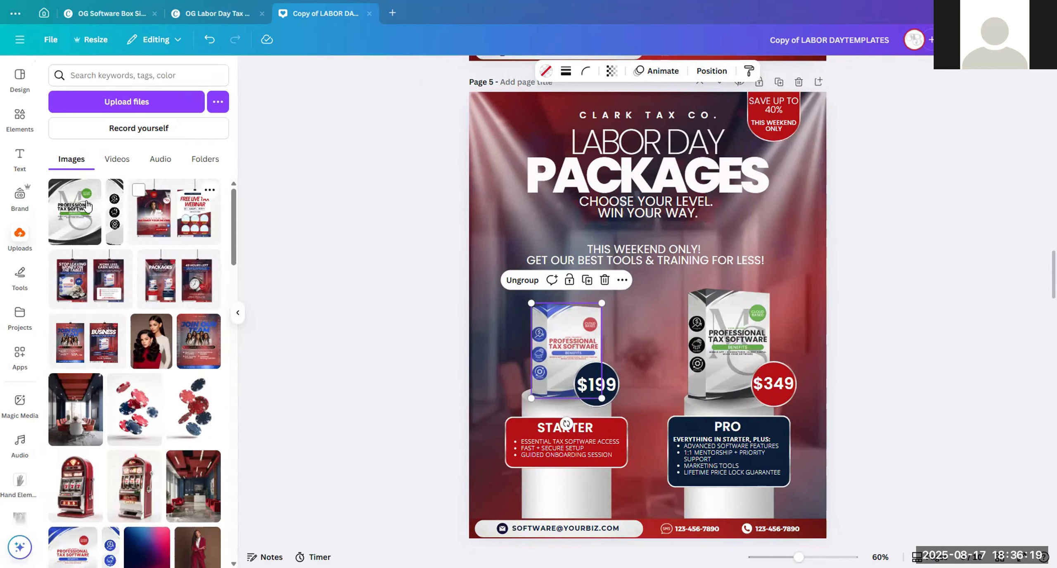
pyautogui.moveTo(558, 331); pyautogui.dragTo(222, 255)
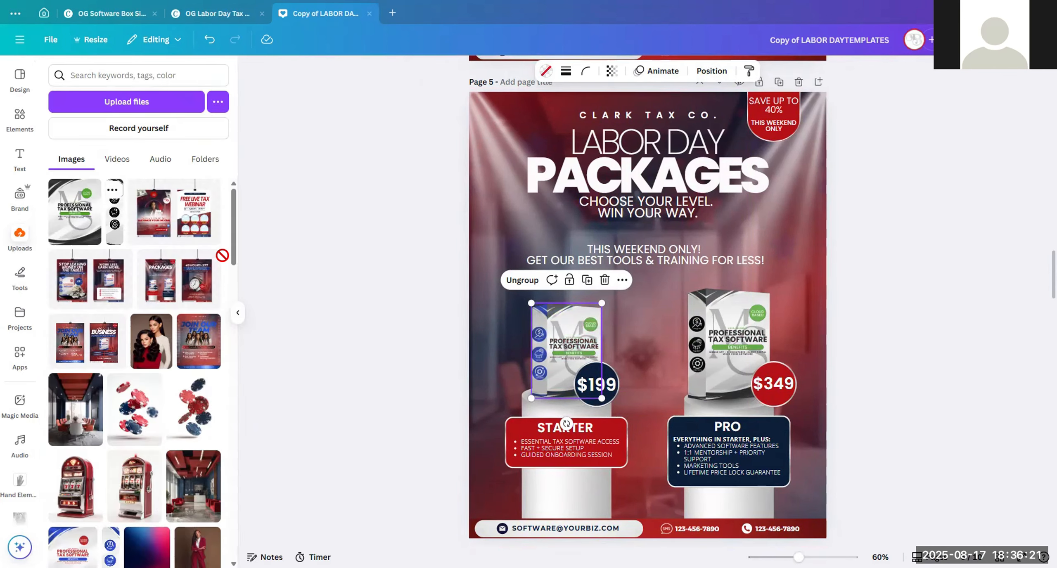
pyautogui.moveTo(537, 340); pyautogui.dragTo(538, 340)
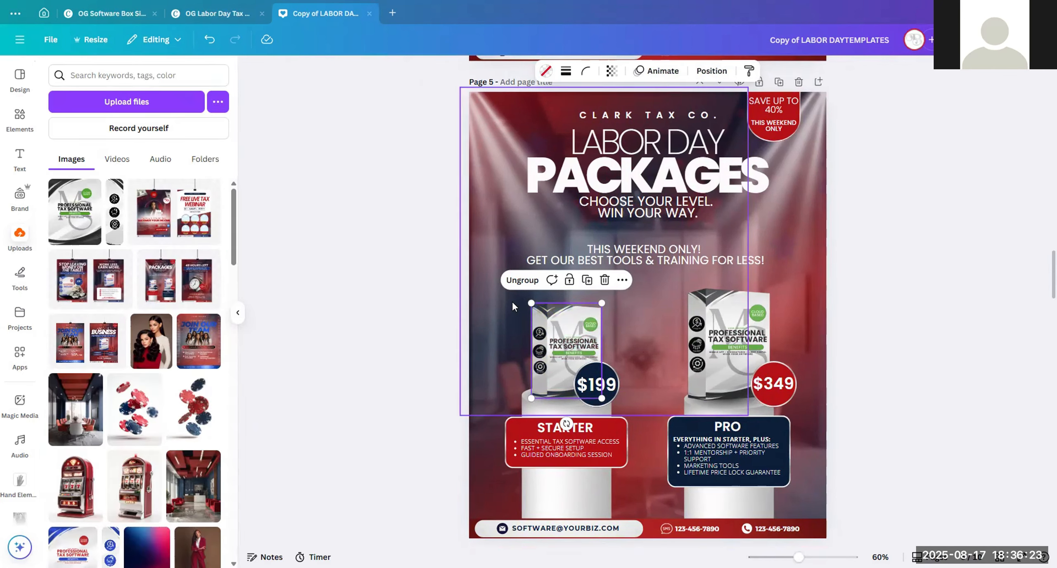
# Step: Raise the left spotlight layer above the STARTER software box and the right spotlight layer above the PRO software box
pyautogui.click(711, 74)
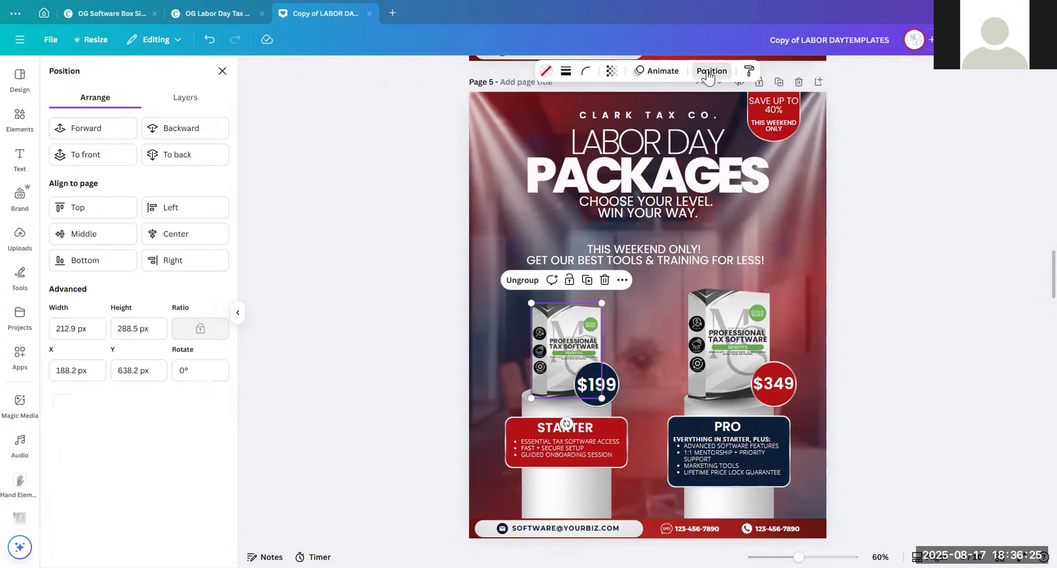
pyautogui.click(175, 99)
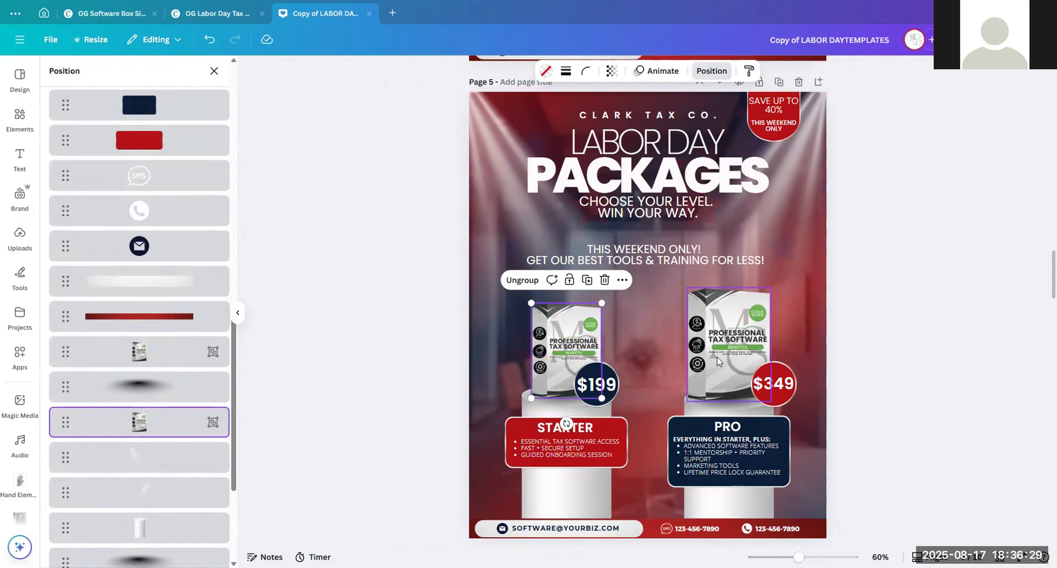
pyautogui.click(685, 355)
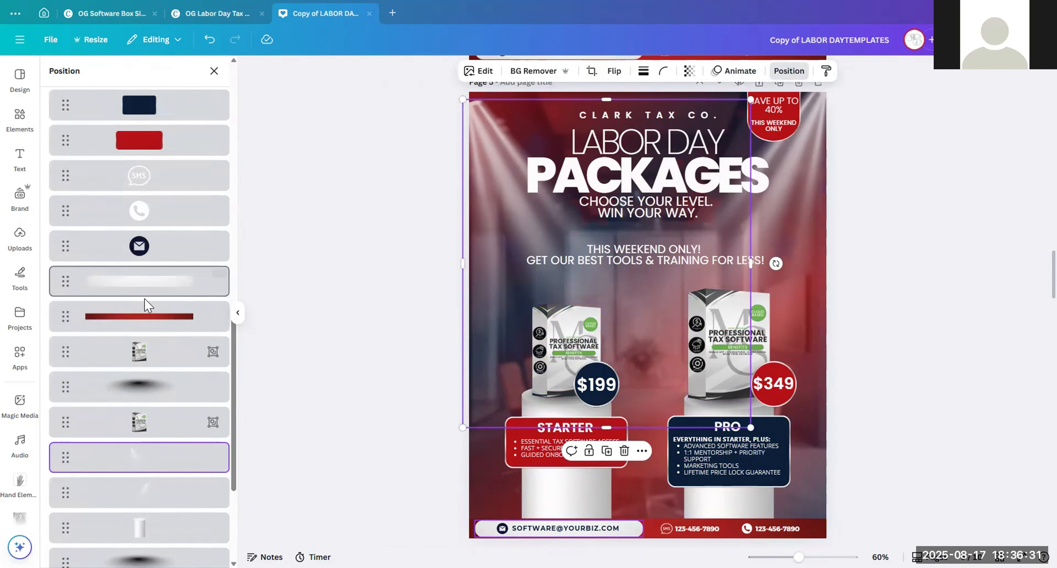
pyautogui.scroll(-3, 149, 355)
pyautogui.moveTo(141, 352); pyautogui.dragTo(143, 296)
pyautogui.moveTo(141, 384); pyautogui.dragTo(134, 233)
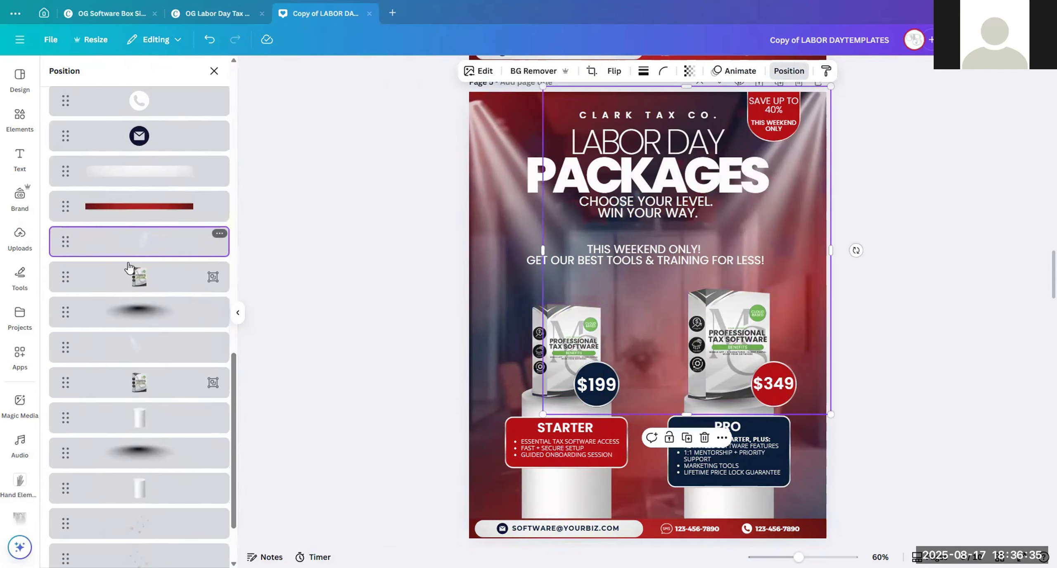
# Step: Nudge the left and right spotlights slightly outward toward page 5's upper corners
pyautogui.click(893, 300)
pyautogui.click(465, 180)
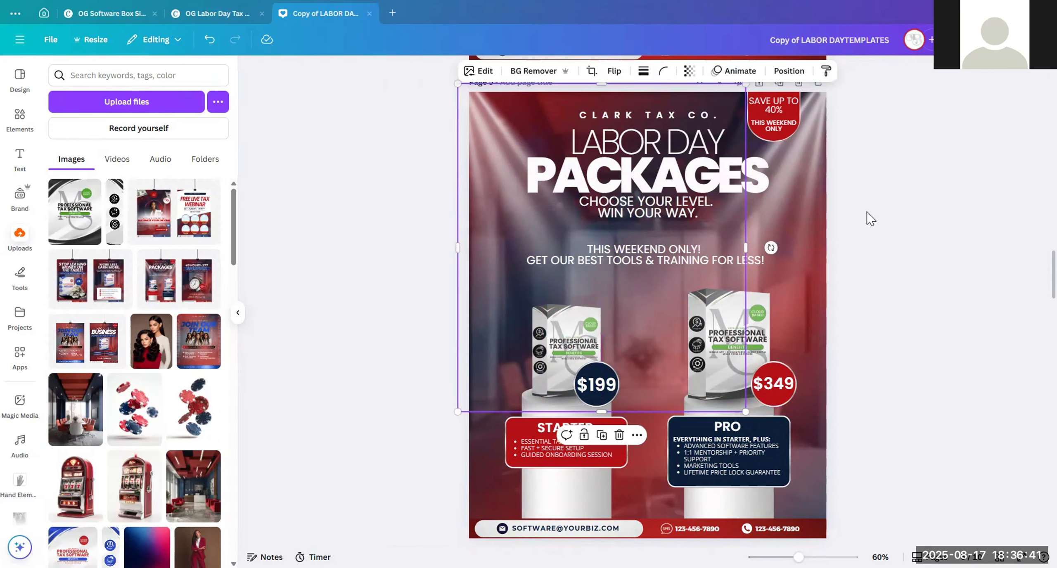
pyautogui.moveTo(803, 170); pyautogui.dragTo(809, 171)
pyautogui.click(894, 219)
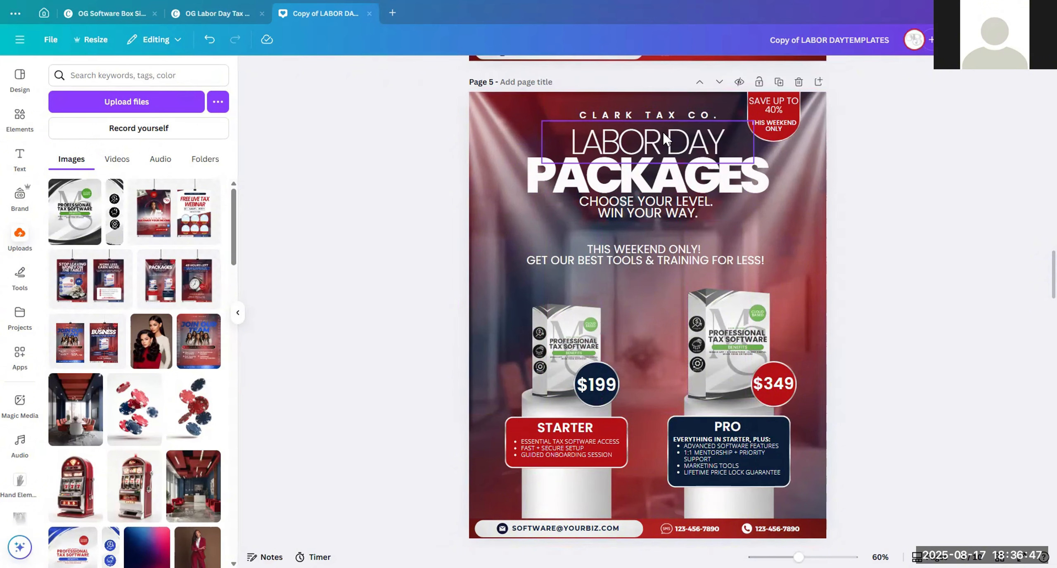
# Step: Delete the left spotlight from page 5 and lock the background image
pyautogui.click(672, 166)
pyautogui.scroll(-2, 692, 203)
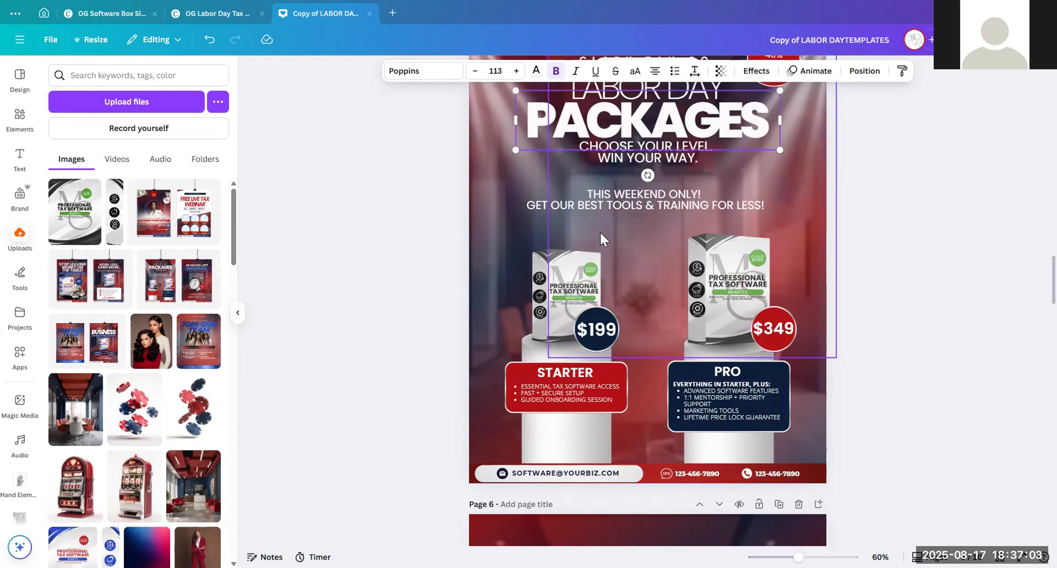
pyautogui.click(496, 222)
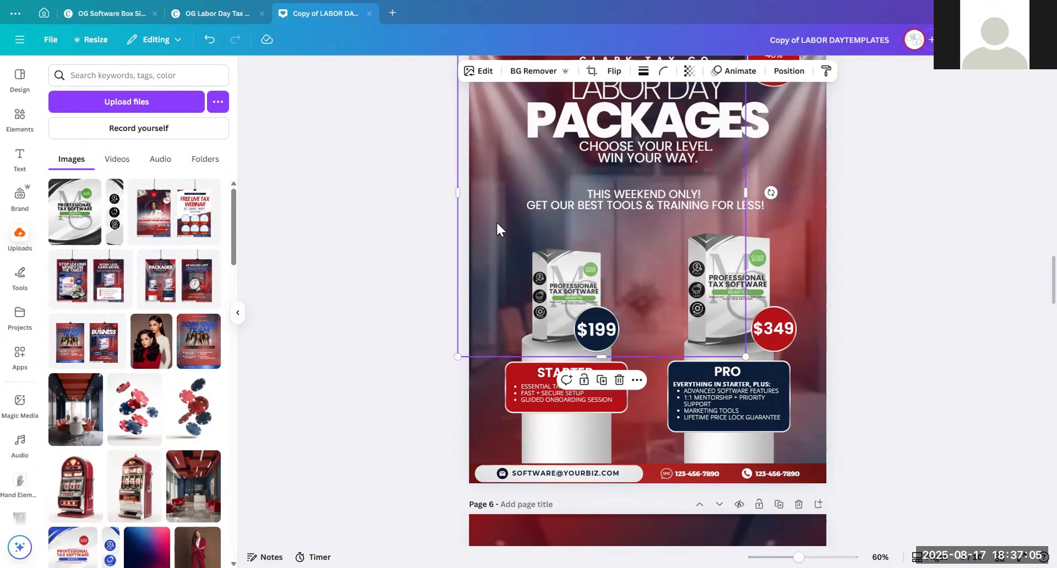
pyautogui.scroll(2, 495, 232)
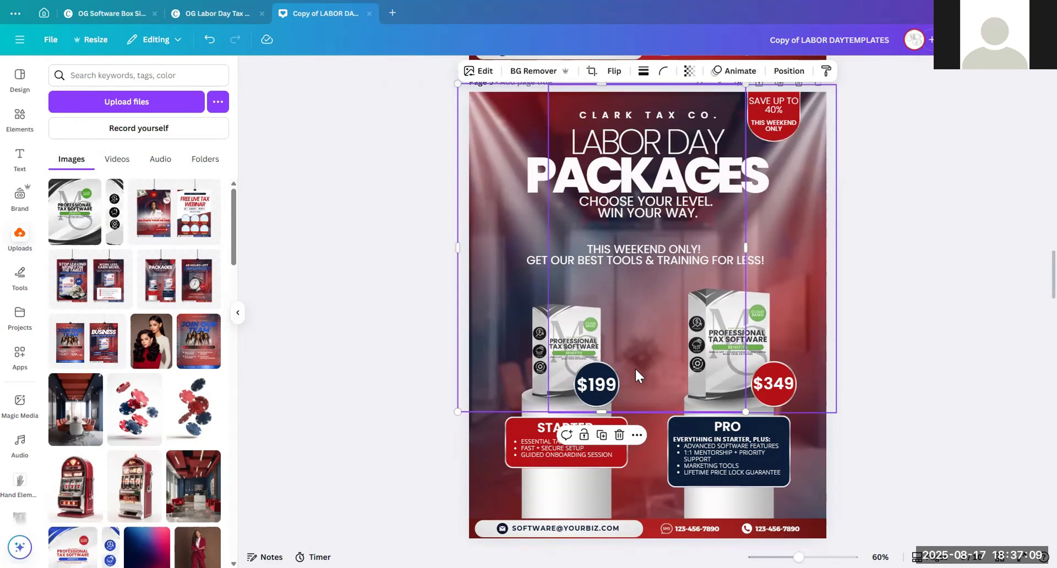
pyautogui.click(437, 296)
pyautogui.click(495, 317)
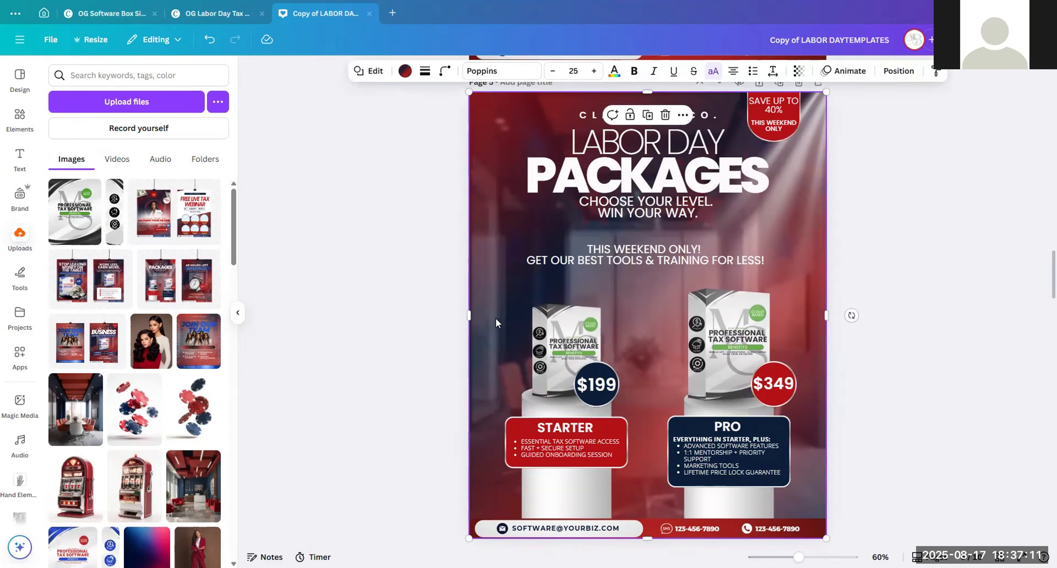
pyautogui.click(629, 115)
pyautogui.scroll(-1, 496, 235)
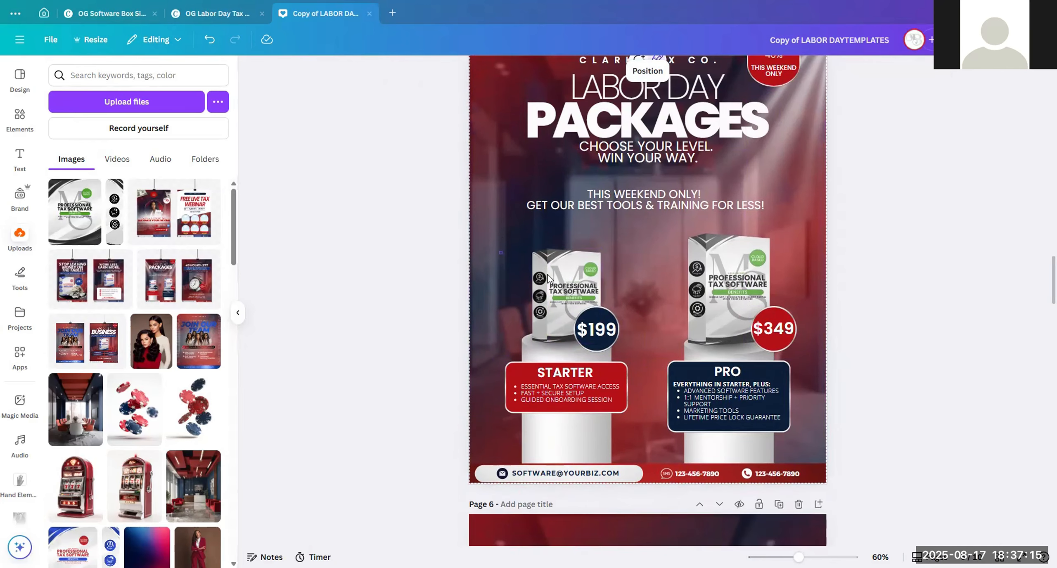
# Step: Delete the whole STARTER package from page 5, including its software box, $199 badge, description panel and pedestal
pyautogui.moveTo(499, 256)
pyautogui.mouseDown()
pyautogui.moveTo(579, 326)
pyautogui.moveTo(495, 266)
pyautogui.mouseUp()
pyautogui.moveTo(689, 241); pyautogui.dragTo(807, 245)
pyautogui.moveTo(494, 243); pyautogui.dragTo(625, 447)
pyautogui.press('Delete')
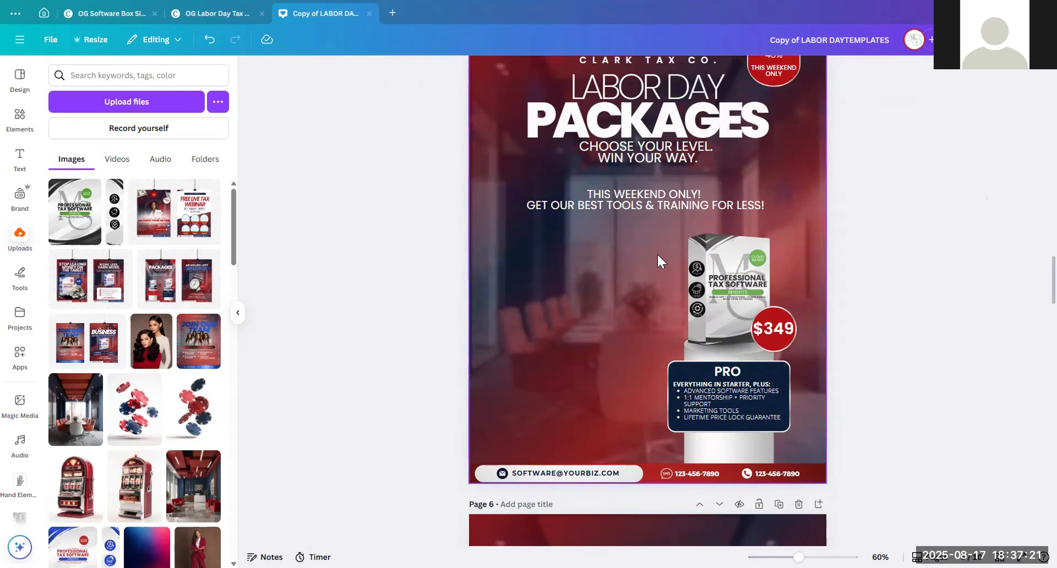
# Step: Move the PRO package's box, $349 badge, description panel and pedestal together to the horizontal centre of page 5
pyautogui.moveTo(657, 245); pyautogui.dragTo(761, 418)
pyautogui.moveTo(736, 384); pyautogui.dragTo(662, 384)
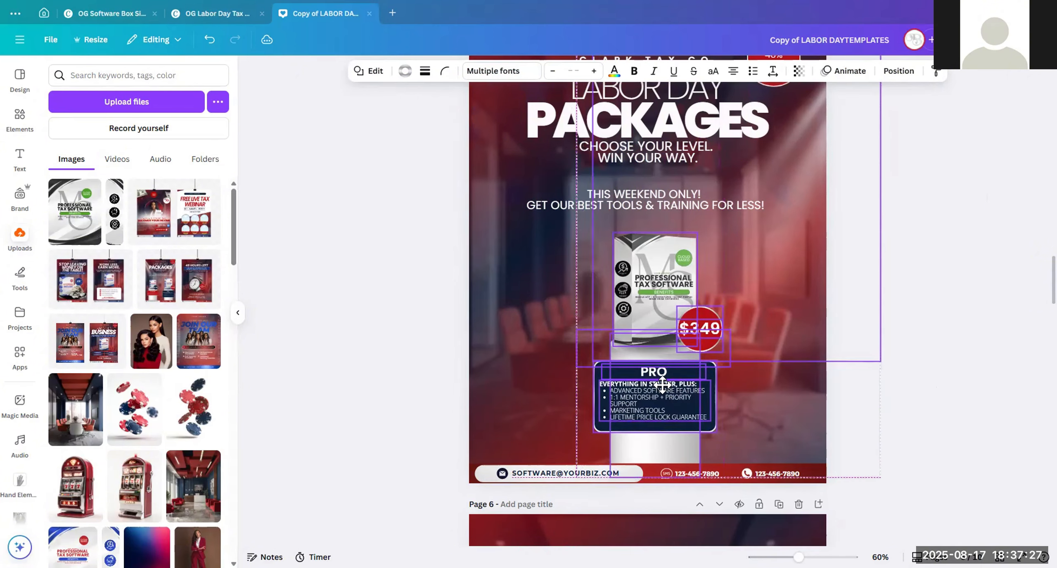
pyautogui.click(762, 297)
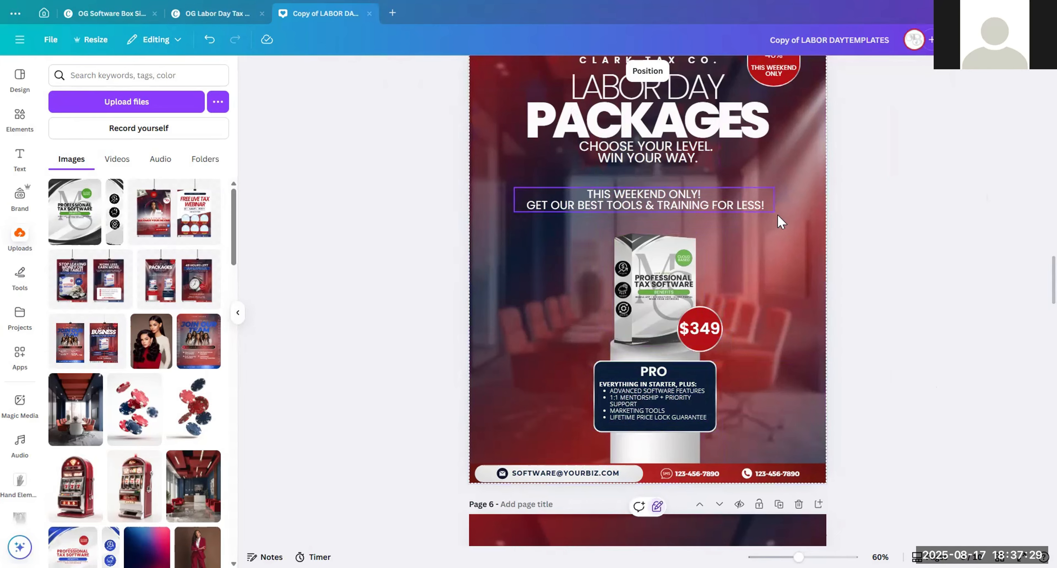
# Step: Try fitting the remaining spotlight against page 5's right edge, cropping it to a narrow strip
pyautogui.moveTo(792, 280); pyautogui.dragTo(818, 324)
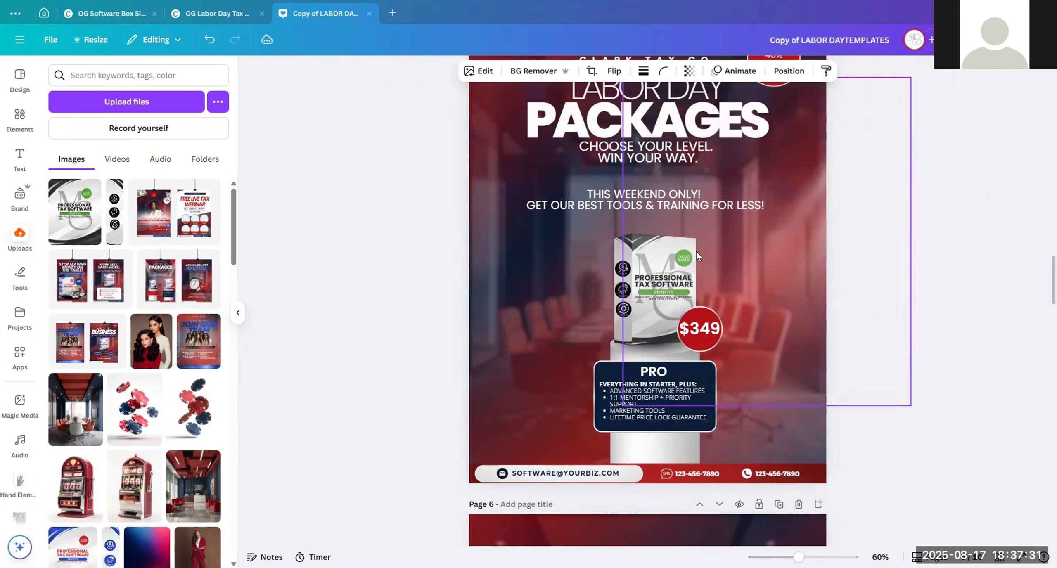
pyautogui.moveTo(770, 258); pyautogui.dragTo(689, 183)
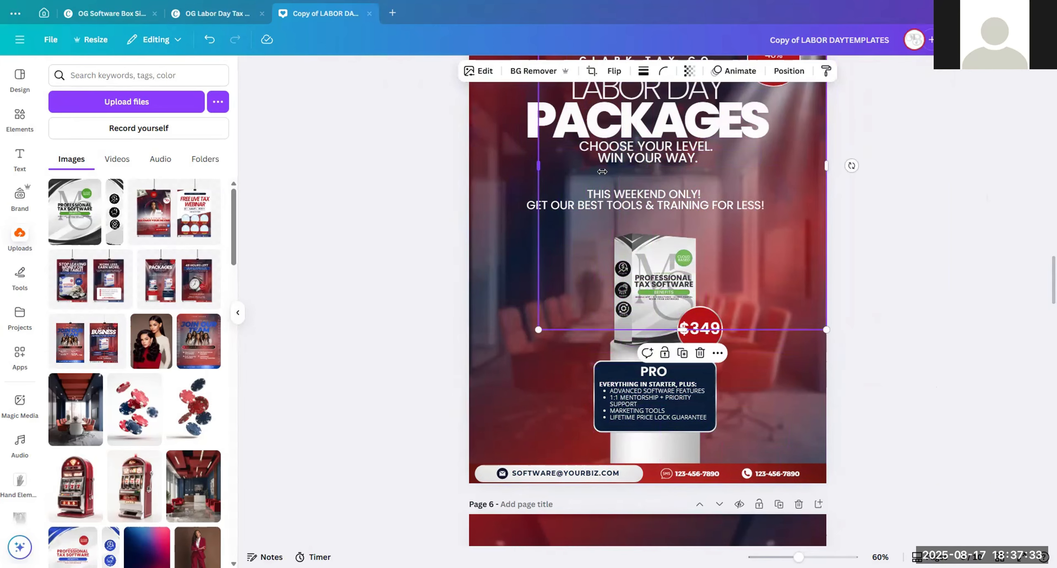
pyautogui.moveTo(538, 181); pyautogui.dragTo(774, 180)
pyautogui.click(879, 351)
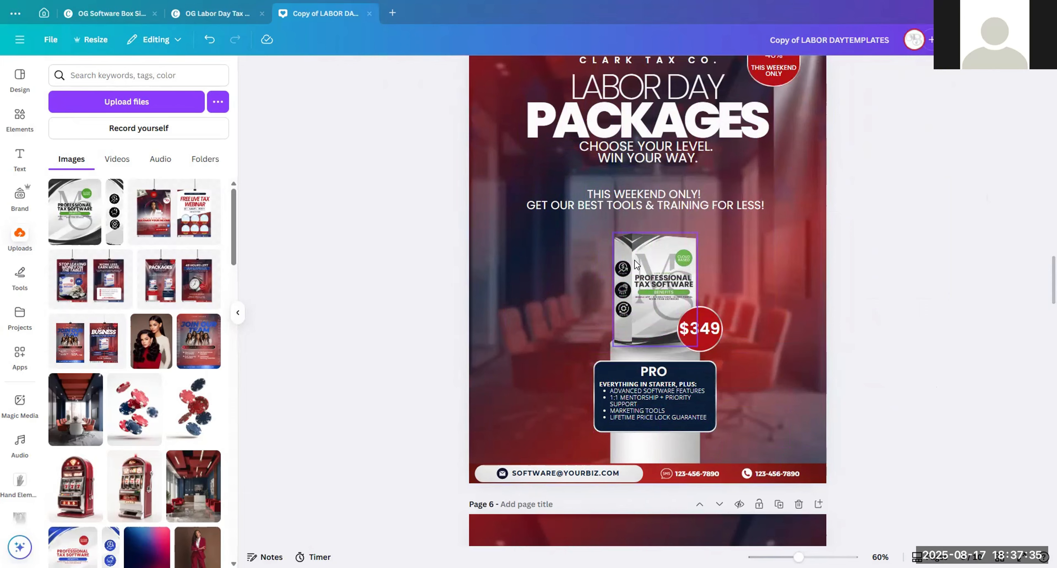
# Step: Centre the software box, the shadow beneath it and the pedestal horizontally on page 5
pyautogui.click(664, 270)
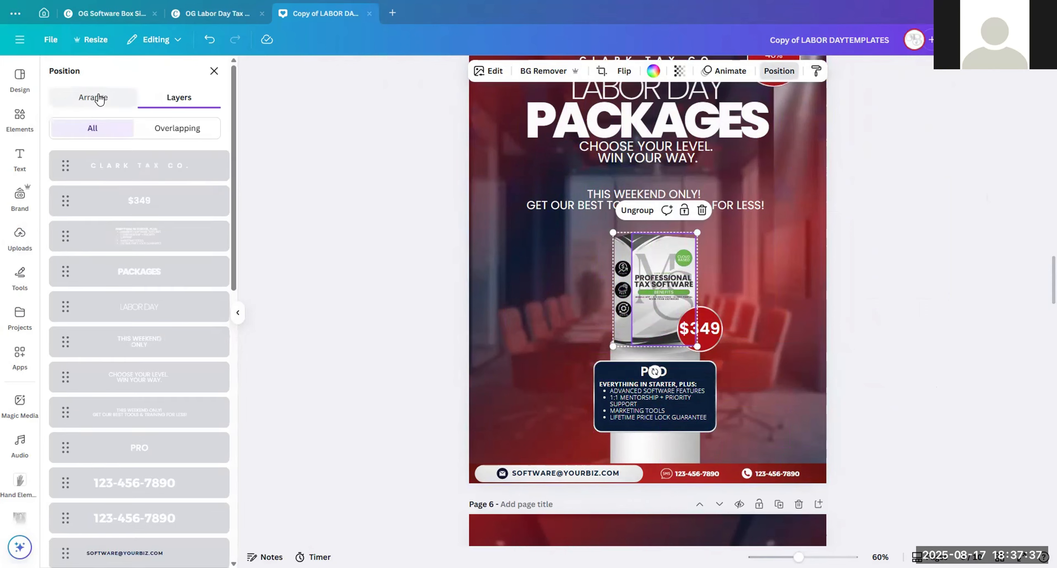
pyautogui.click(96, 98)
pyautogui.click(179, 240)
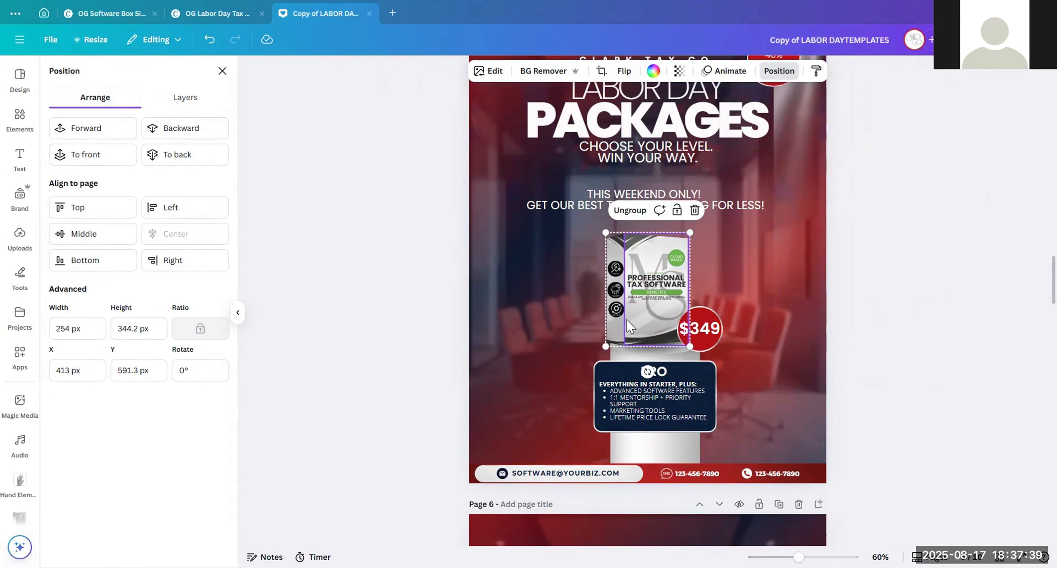
pyautogui.click(655, 356)
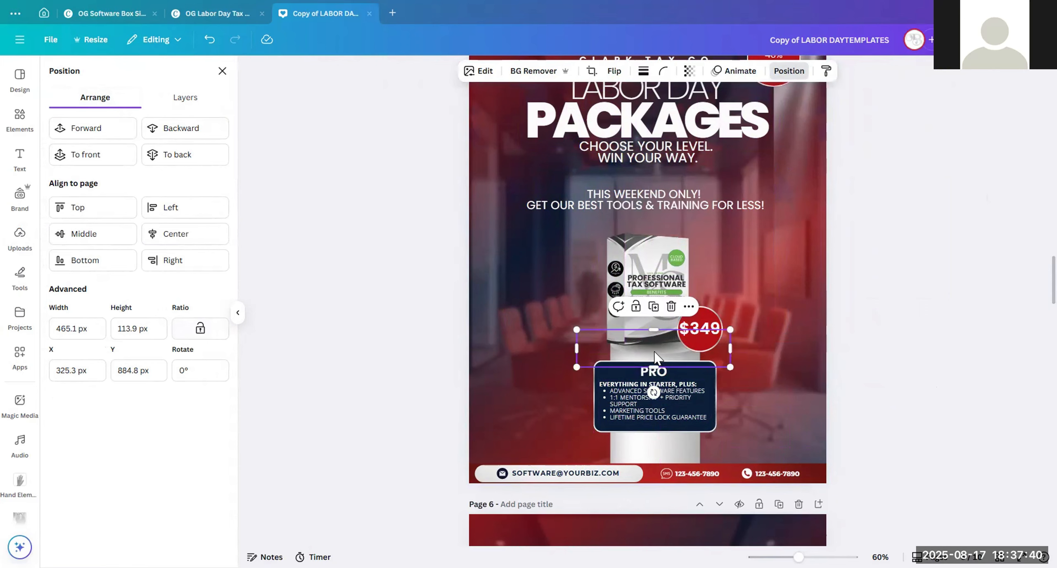
pyautogui.click(198, 235)
pyautogui.click(646, 454)
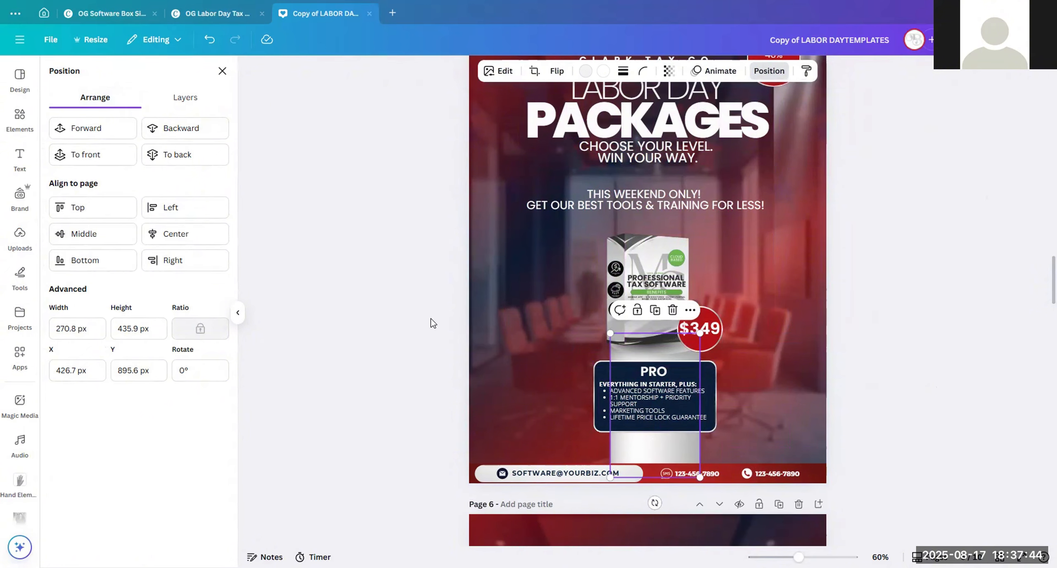
pyautogui.click(168, 237)
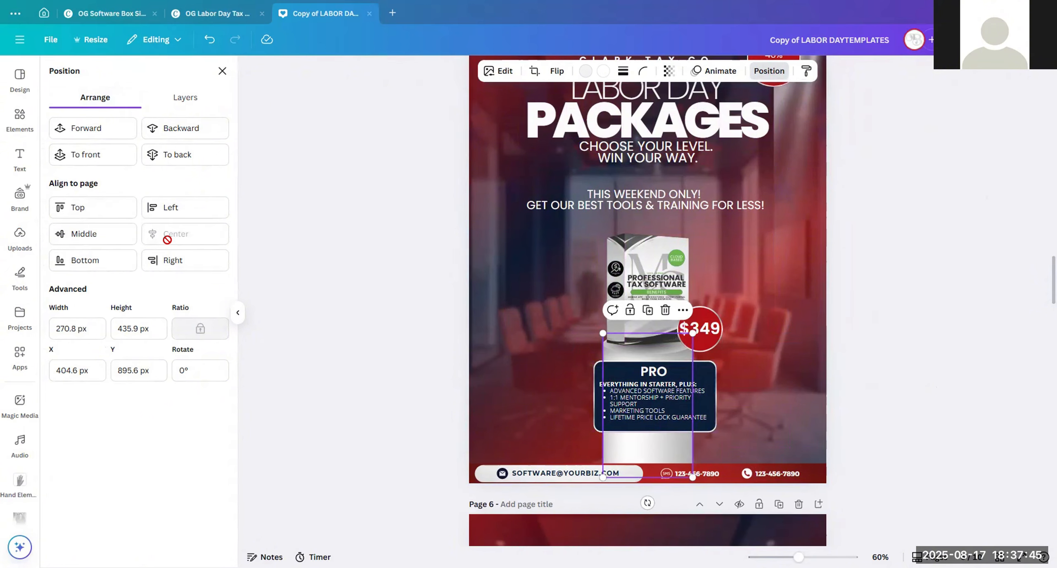
# Step: Centre the navy description panel, its PRO heading and its feature list horizontally on page 5
pyautogui.click(707, 374)
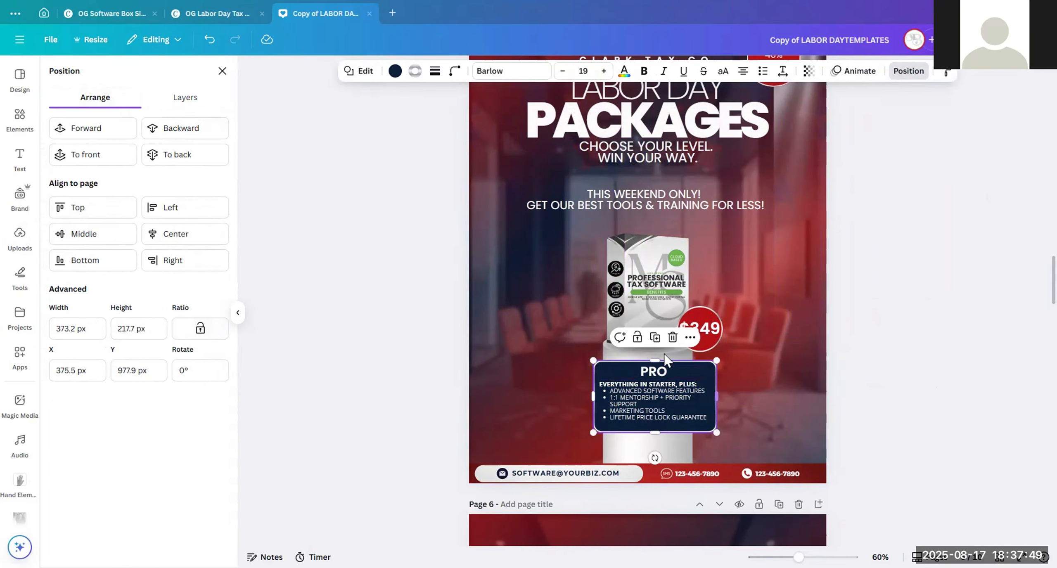
pyautogui.click(197, 233)
pyautogui.click(622, 376)
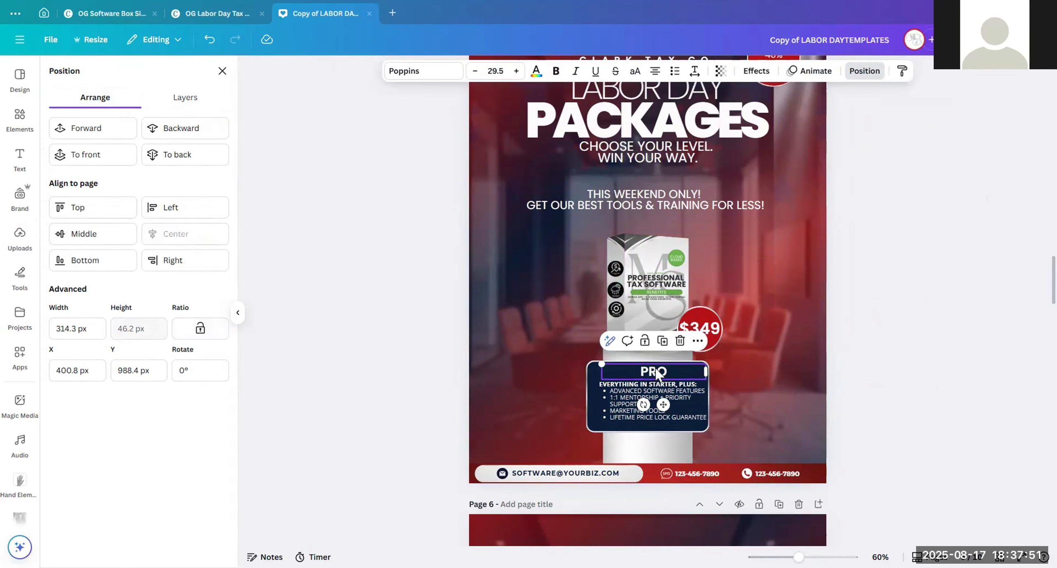
pyautogui.click(623, 389)
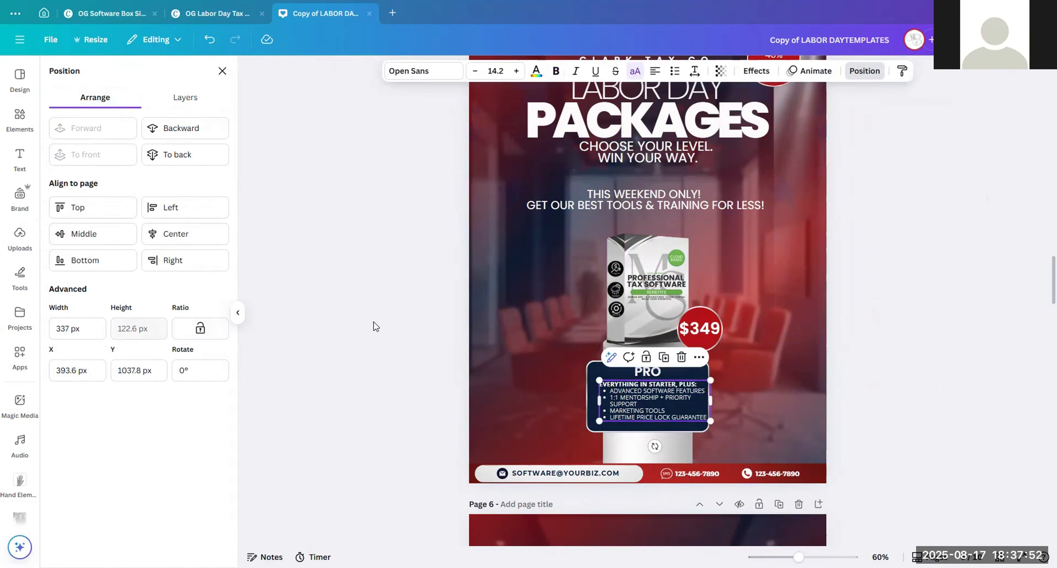
pyautogui.click(185, 242)
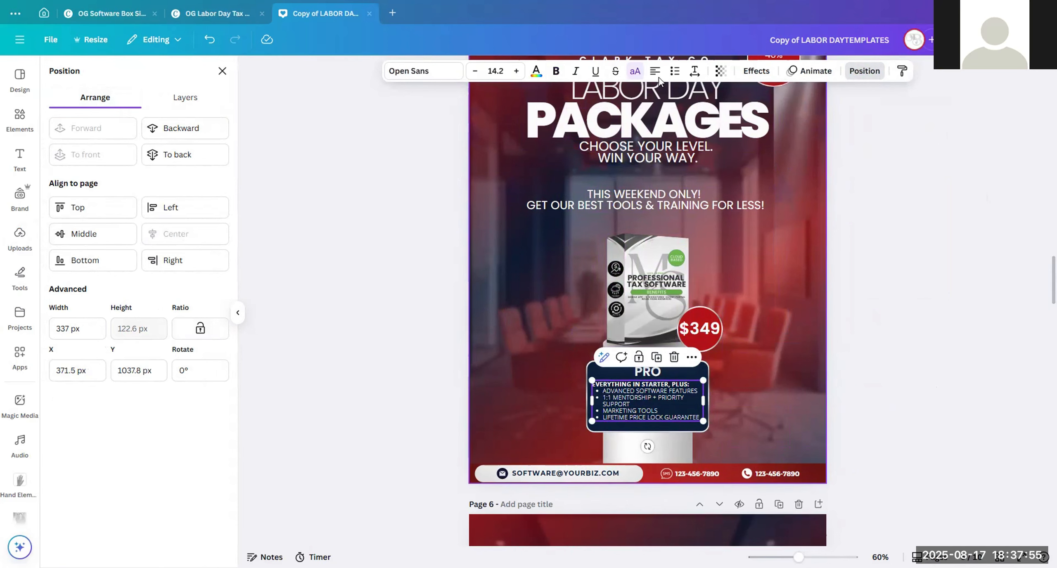
# Step: Shift the red badge circle and its $349 text slightly left to overlap the software box's lower-right corner
pyautogui.click(703, 312)
pyautogui.moveTo(704, 312); pyautogui.dragTo(692, 314)
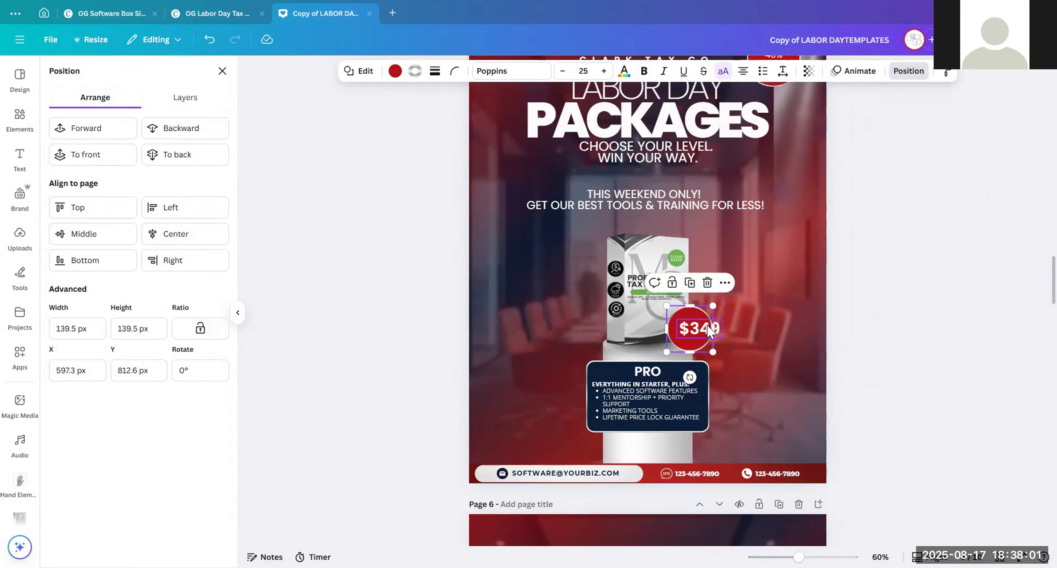
pyautogui.click(704, 326)
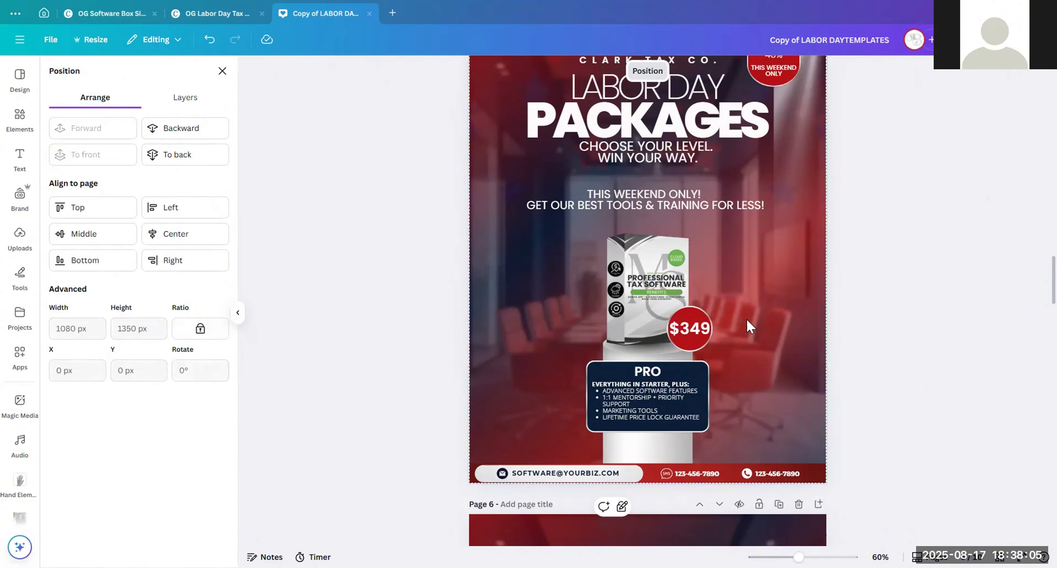
# Step: Try restoring the cropped spotlight's width, rotating it to -31° and moving it to shine down over the PRO package
pyautogui.scroll(-2, 758, 296)
pyautogui.scroll(5, 779, 268)
pyautogui.click(777, 263)
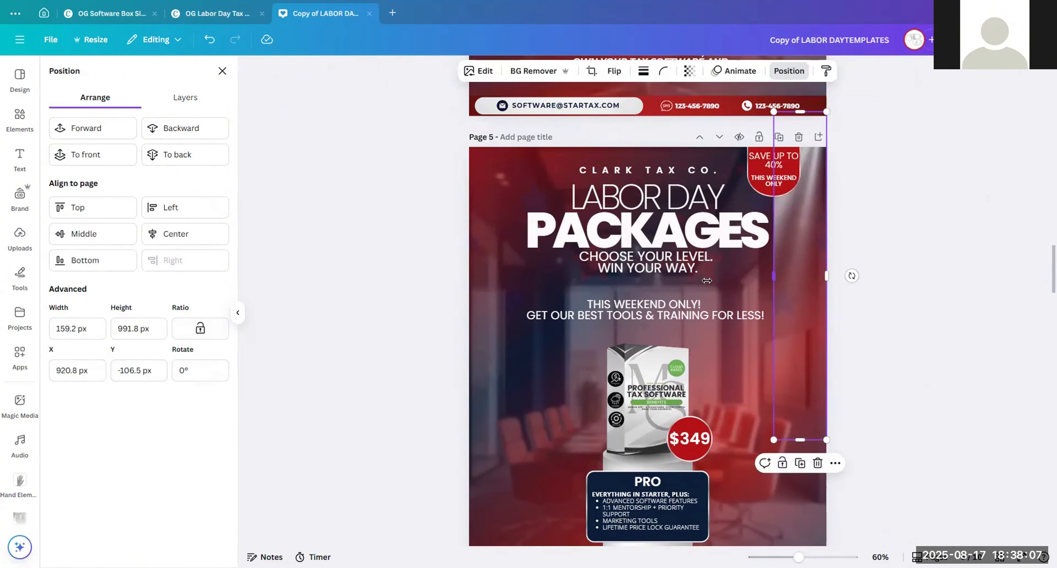
pyautogui.moveTo(706, 281); pyautogui.dragTo(519, 283)
pyautogui.moveTo(809, 249)
pyautogui.mouseDown()
pyautogui.moveTo(659, 268)
pyautogui.moveTo(658, 278)
pyautogui.mouseUp()
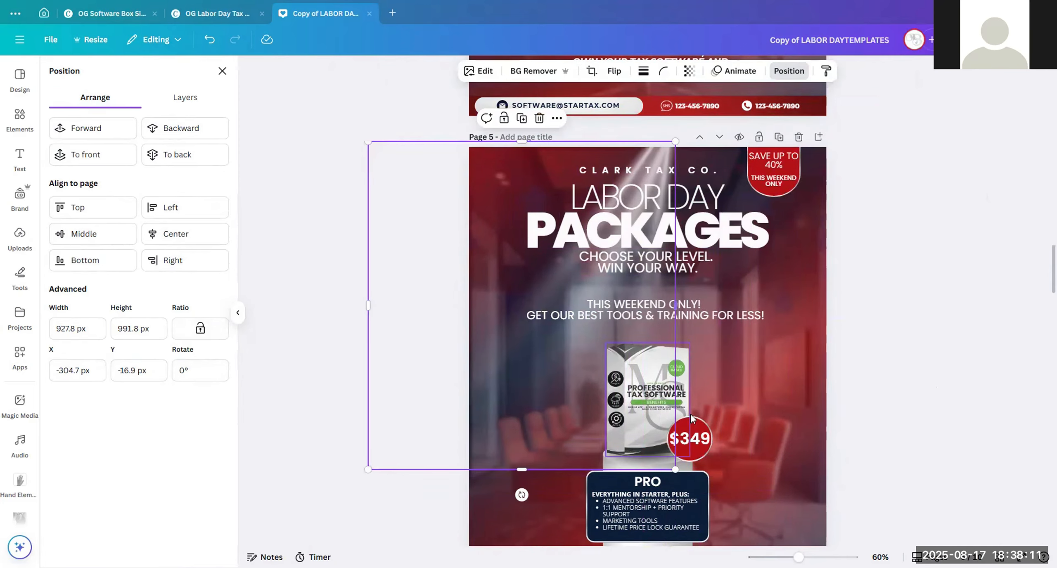
pyautogui.moveTo(521, 494); pyautogui.dragTo(580, 453)
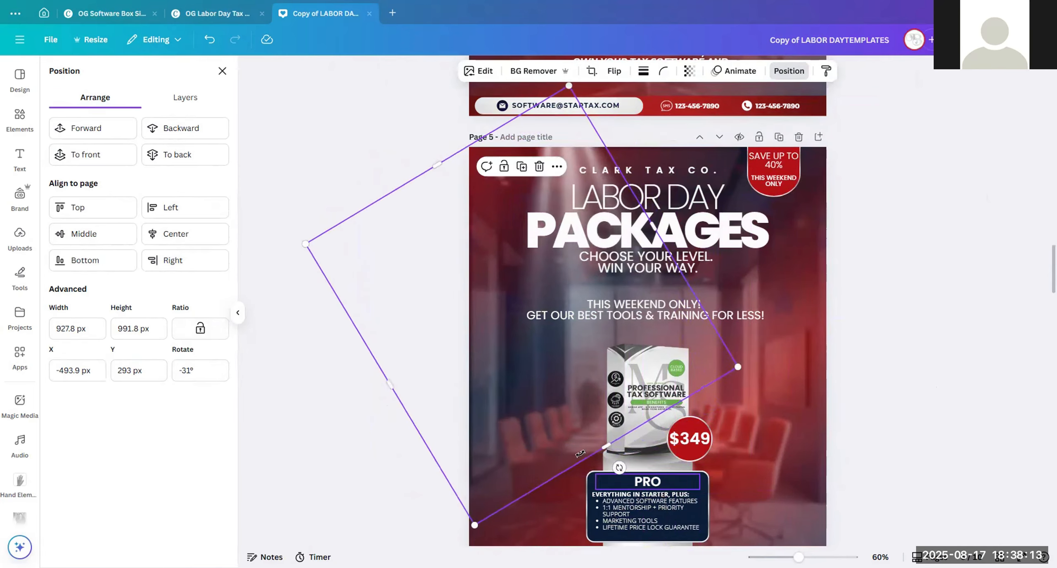
pyautogui.moveTo(572, 344)
pyautogui.mouseDown()
pyautogui.moveTo(657, 364)
pyautogui.moveTo(638, 329)
pyautogui.mouseUp()
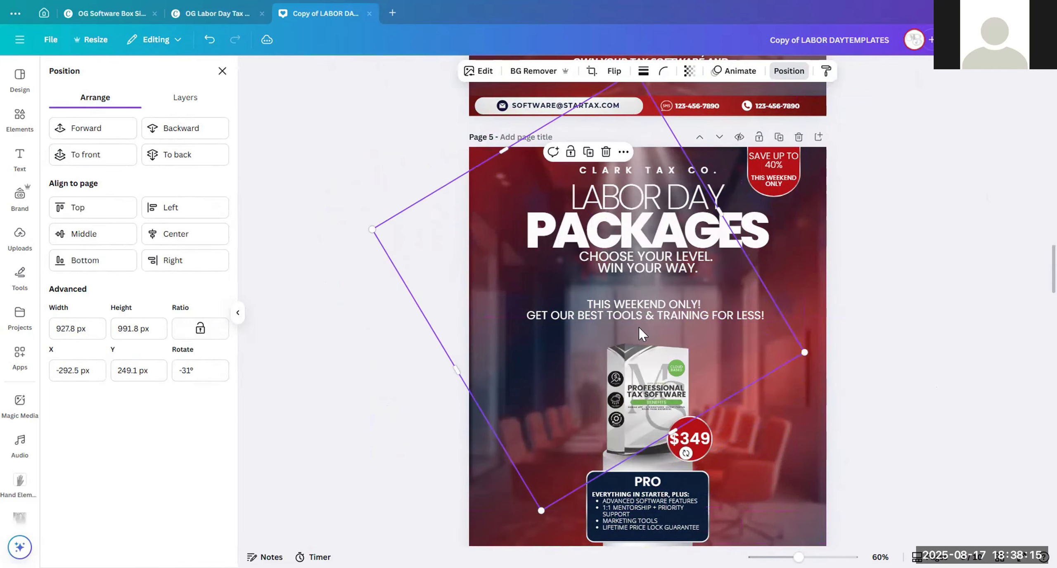
# Step: Replace page 5's rotated spotlight with a straight-down beam graphic found by searching the elements for SPOTLIGHT
pyautogui.click(605, 152)
pyautogui.click(20, 118)
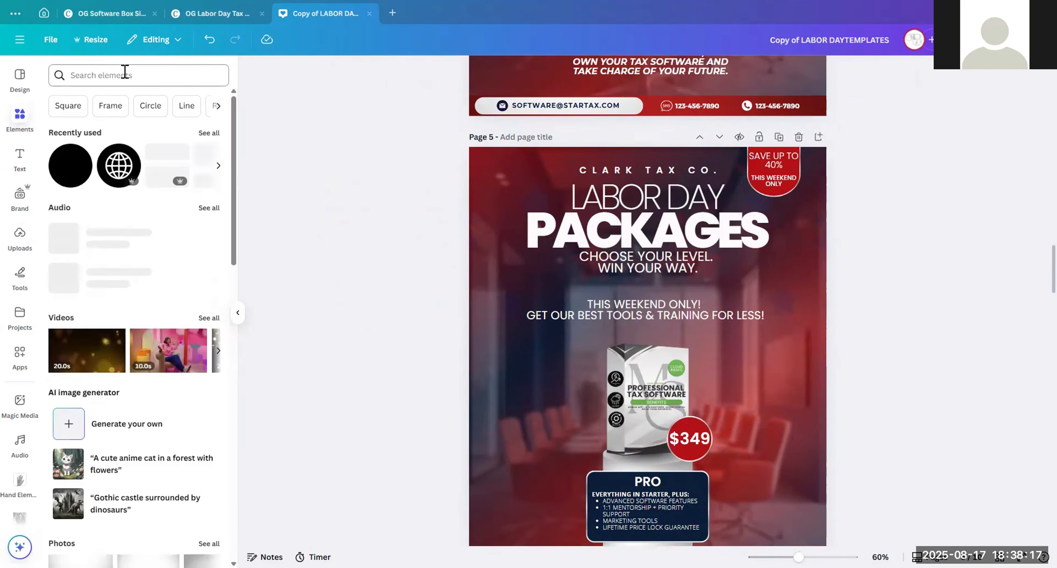
pyautogui.click(125, 72)
pyautogui.write('SPOTLIGHT')
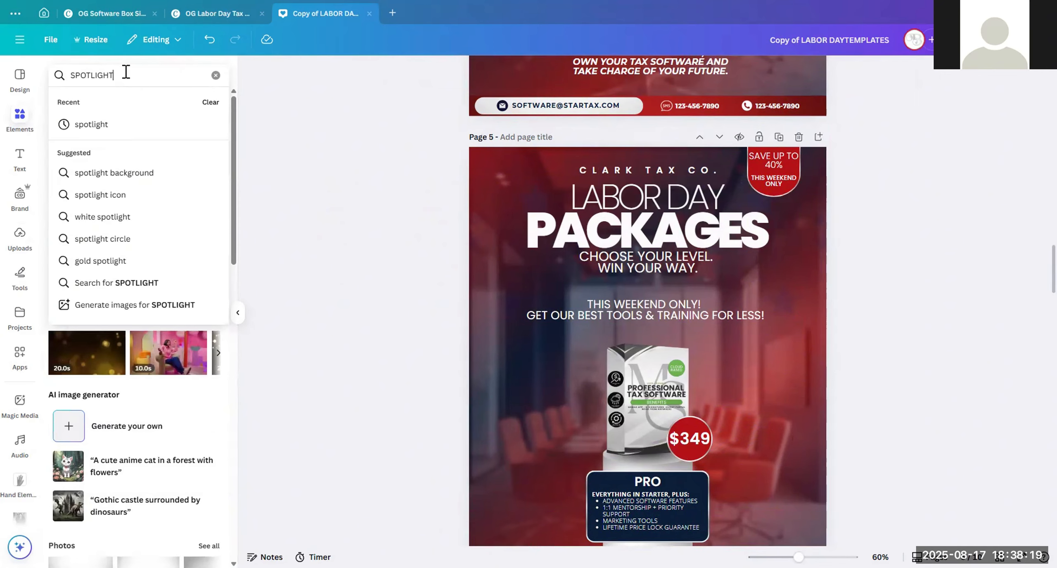
pyautogui.press('Return')
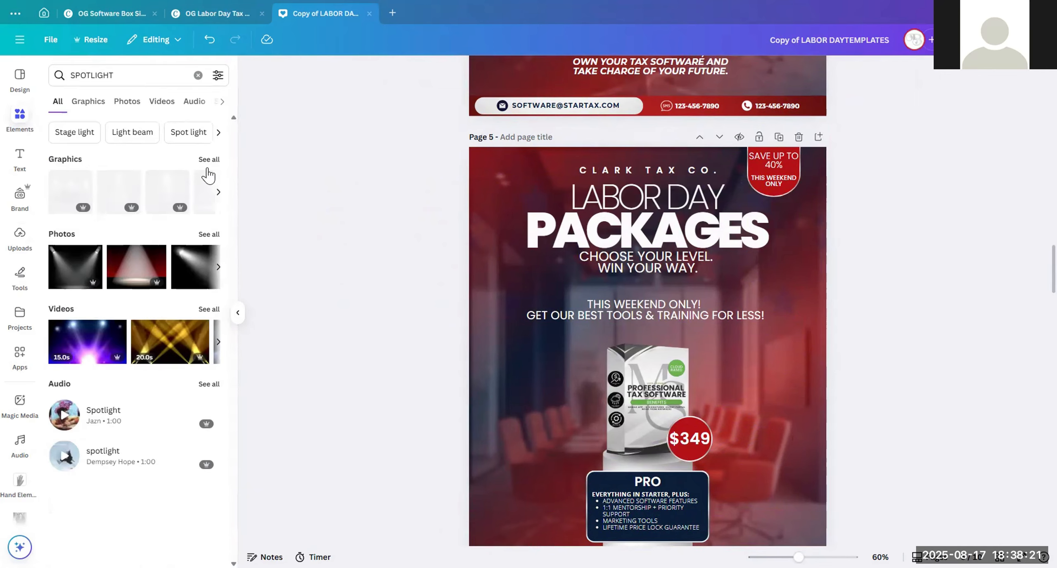
pyautogui.click(94, 160)
pyautogui.click(126, 189)
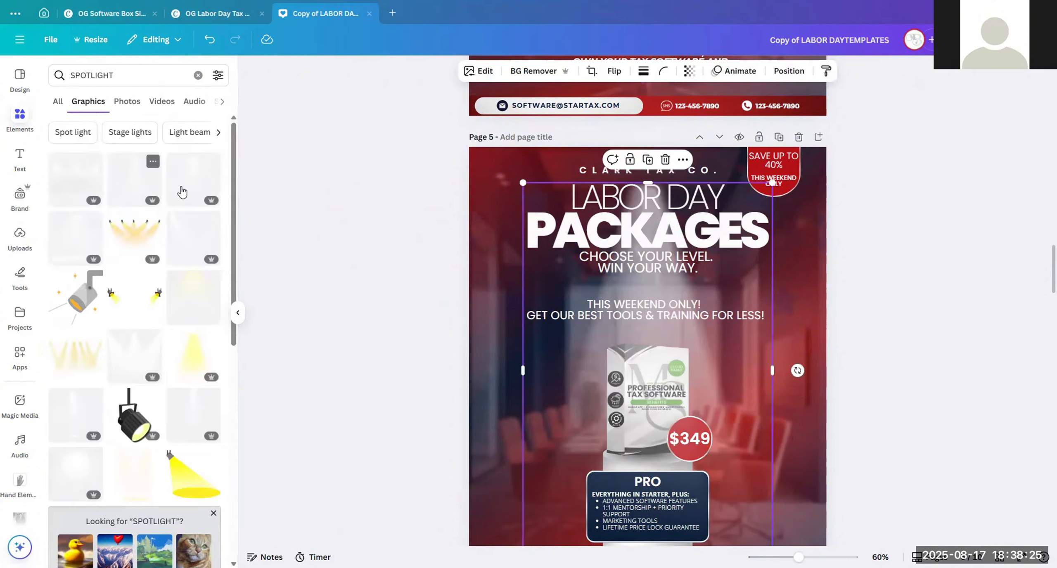
# Step: Move the new spotlight up to page 5's top edge and centre it horizontally on the page
pyautogui.moveTo(729, 360); pyautogui.dragTo(736, 332)
pyautogui.click(789, 71)
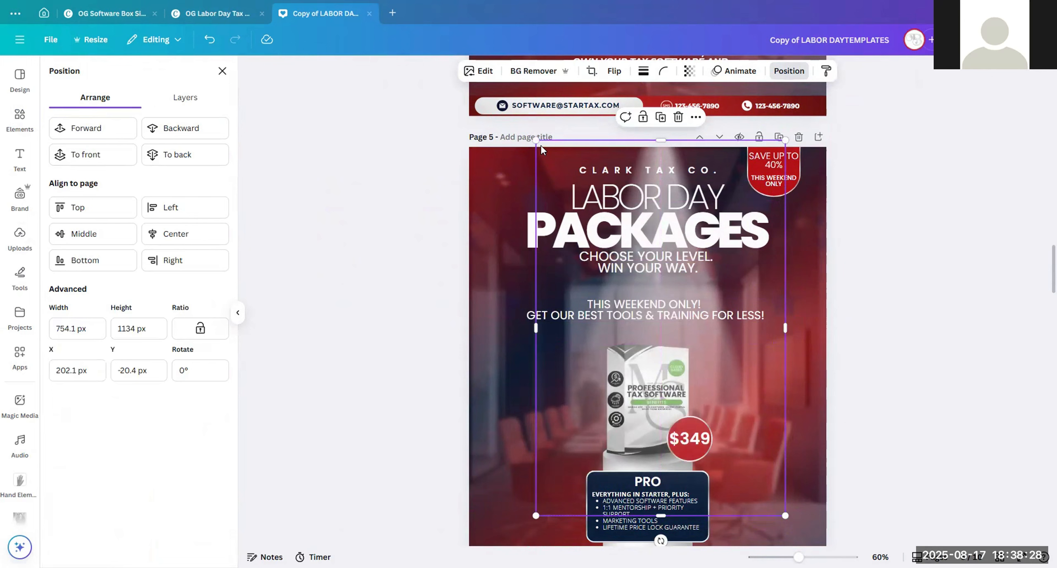
pyautogui.click(190, 233)
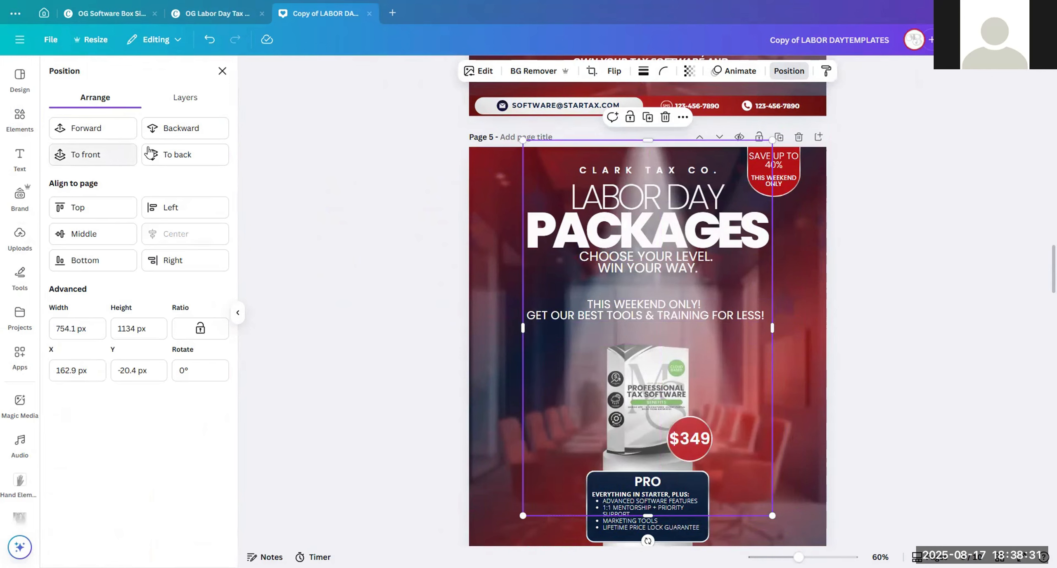
# Step: Send the spotlight backward in the layer order behind the PRO package's software box, $349 badge and description panel
pyautogui.click(207, 134)
pyautogui.click(206, 134)
pyautogui.click(206, 134)
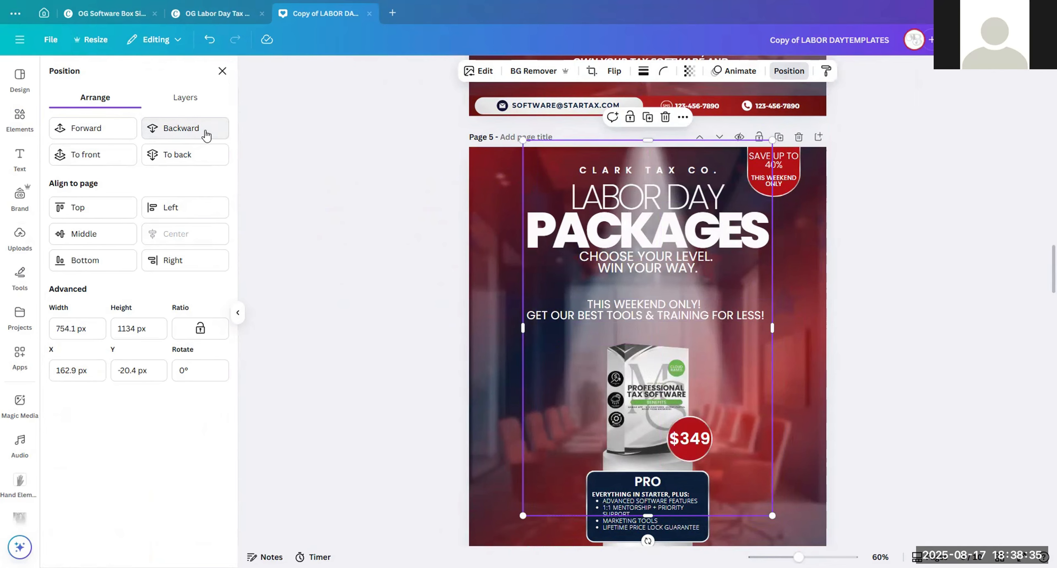
pyautogui.scroll(-2, 501, 205)
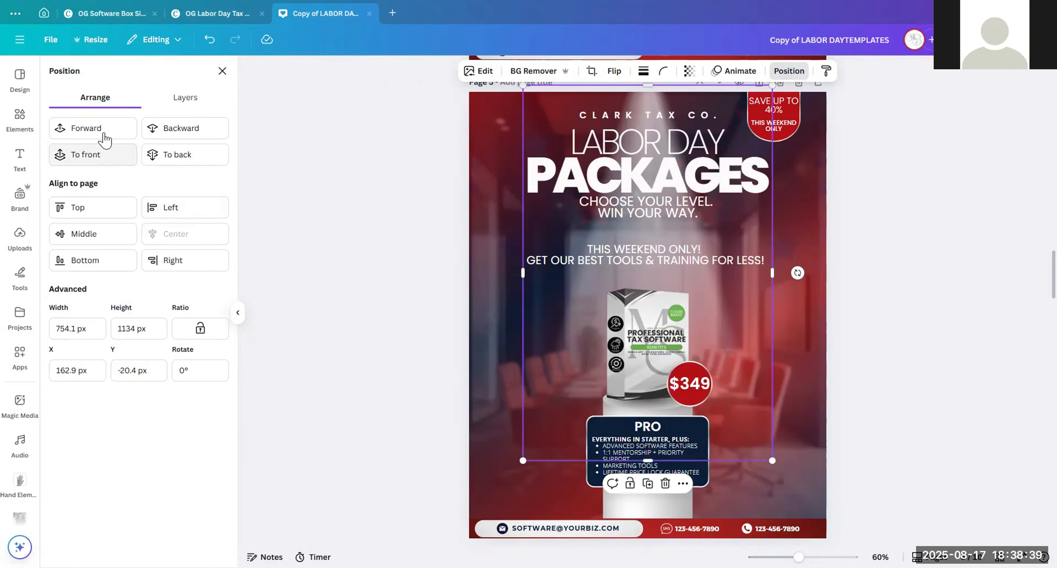
pyautogui.click(101, 153)
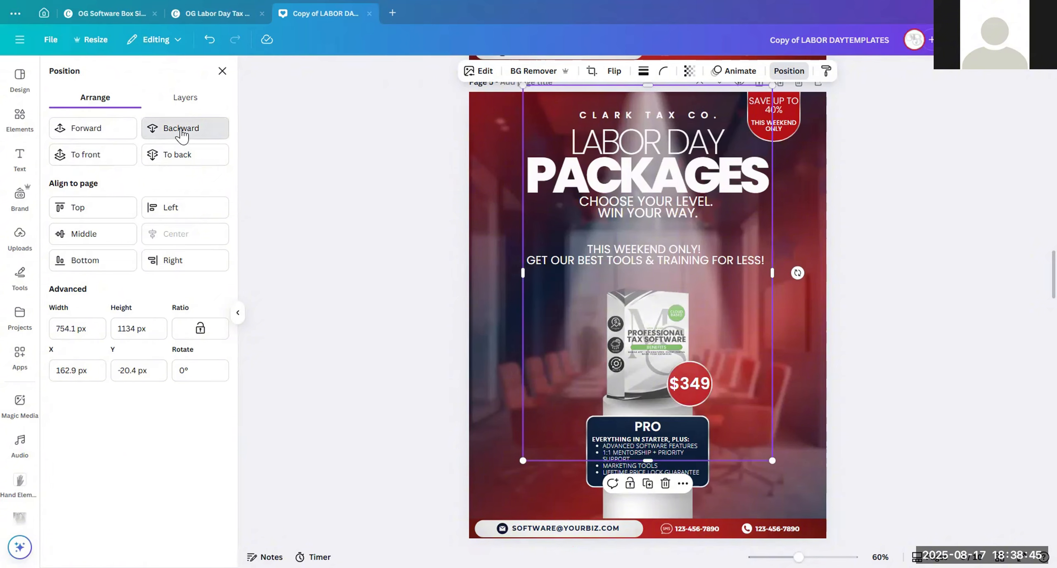
pyautogui.click(180, 132)
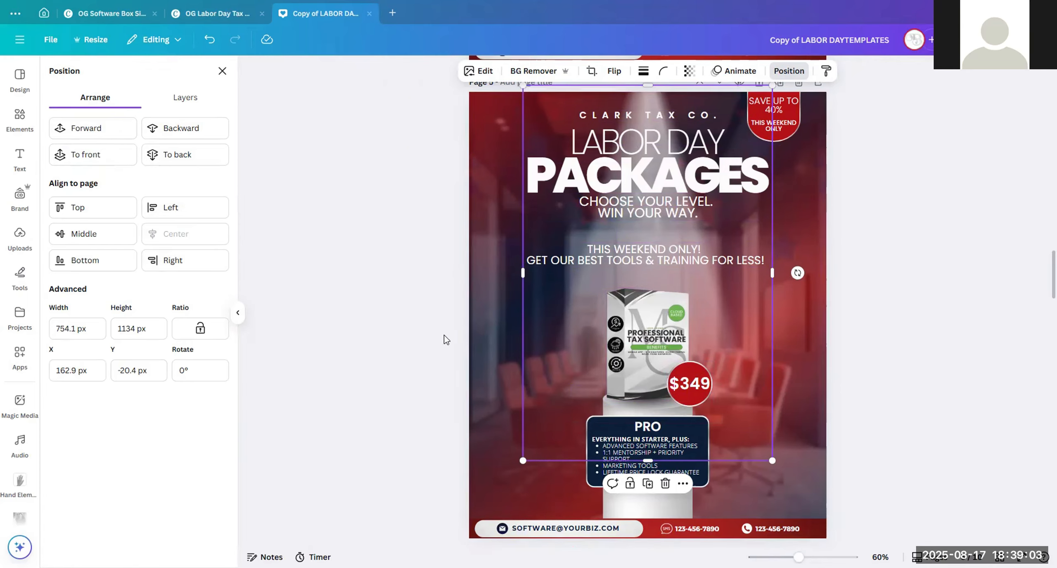
# Step: Fully lock the spotlight on page 5
pyautogui.click(198, 329)
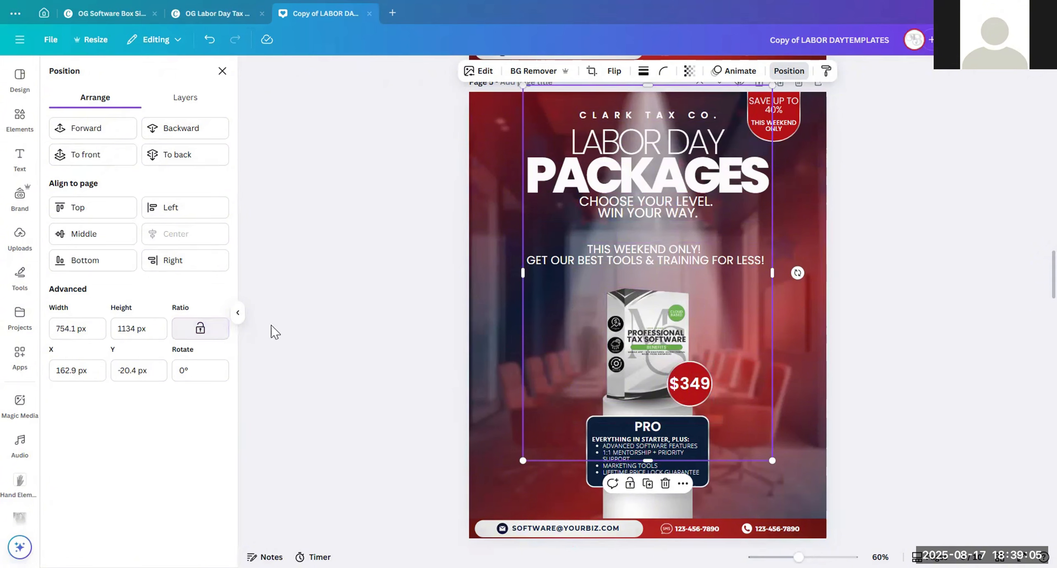
pyautogui.scroll(2, 679, 173)
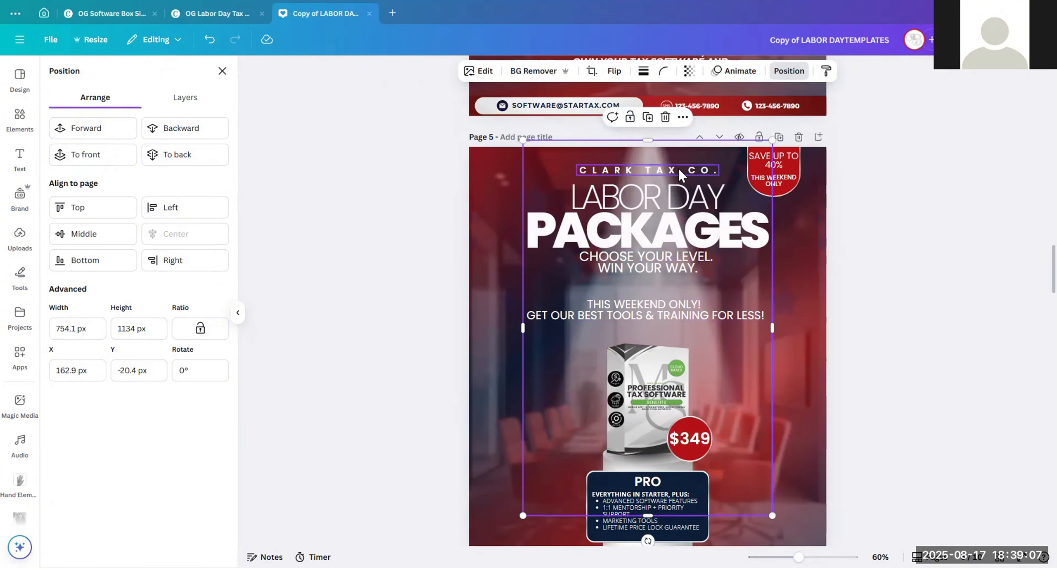
pyautogui.rightClick(666, 157)
pyautogui.moveTo(800, 410)
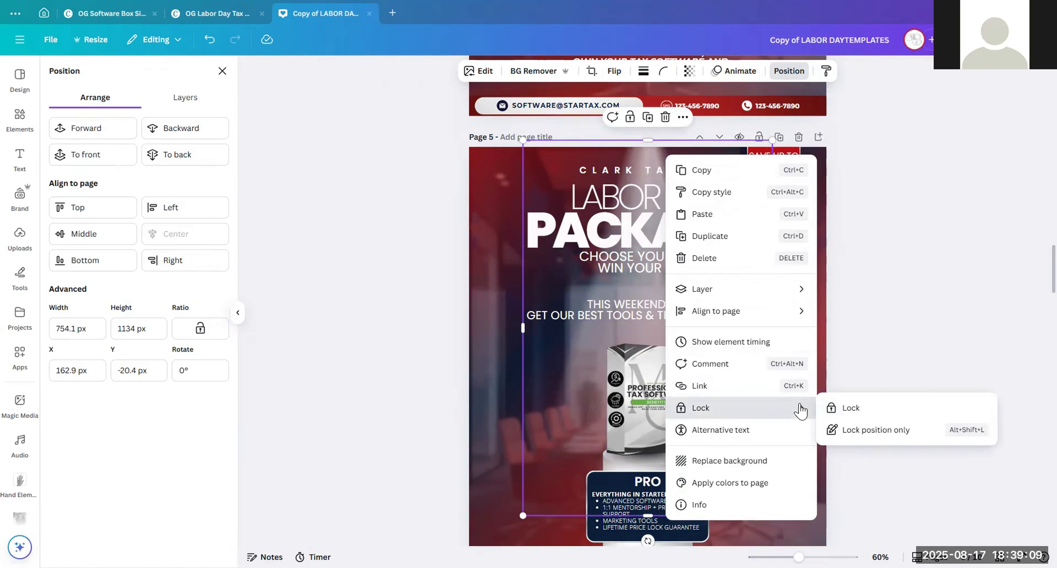
pyautogui.click(845, 407)
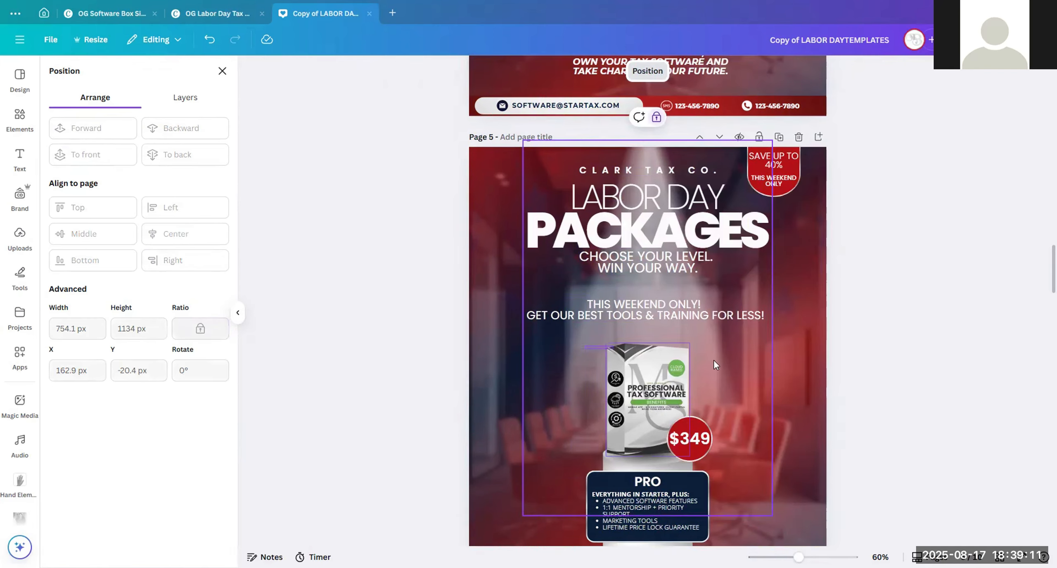
# Step: Select all of the PRO package's elements together, enlarge them slightly and shift the group up under the spotlight
pyautogui.scroll(-2, 731, 431)
pyautogui.moveTo(719, 500); pyautogui.dragTo(566, 282)
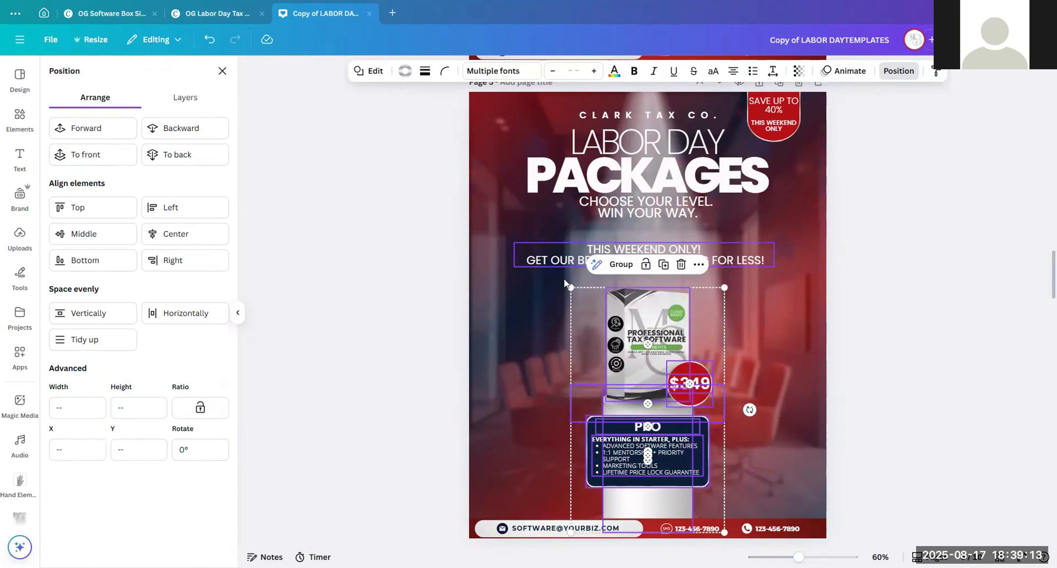
pyautogui.moveTo(661, 329); pyautogui.dragTo(660, 316)
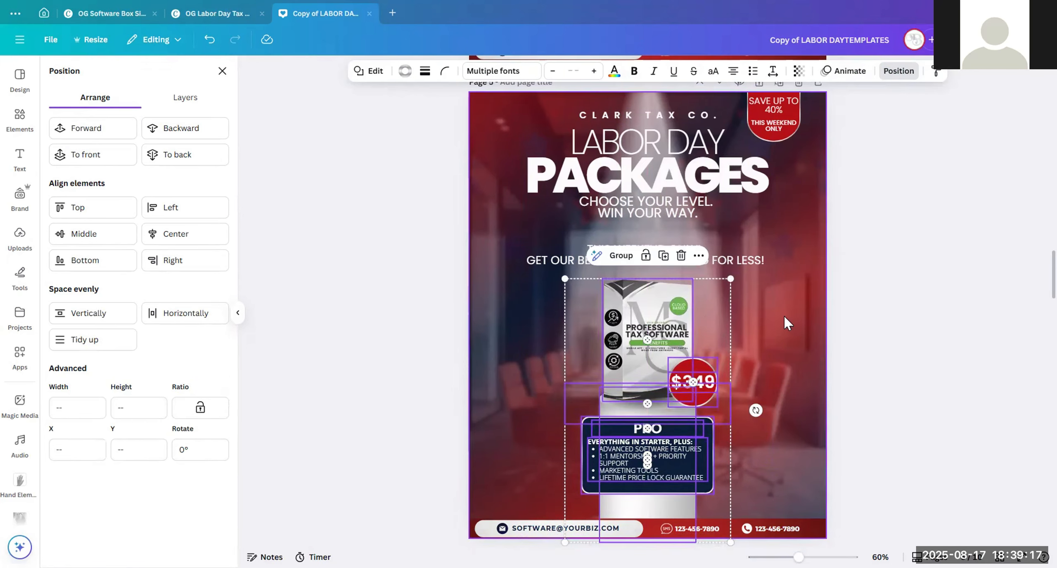
pyautogui.click(838, 316)
pyautogui.scroll(-1, 896, 216)
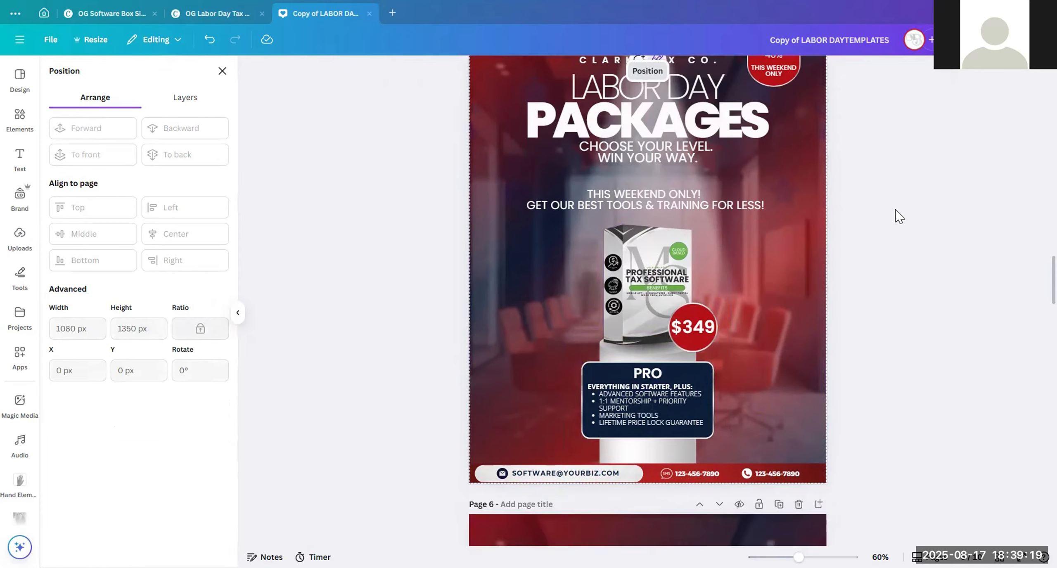
# Step: Change page 5's corner badge text from "THIS WEEKEND ONLY" to "THIS WEEK ONLY"
pyautogui.scroll(1, 880, 213)
pyautogui.scroll(8, 830, 172)
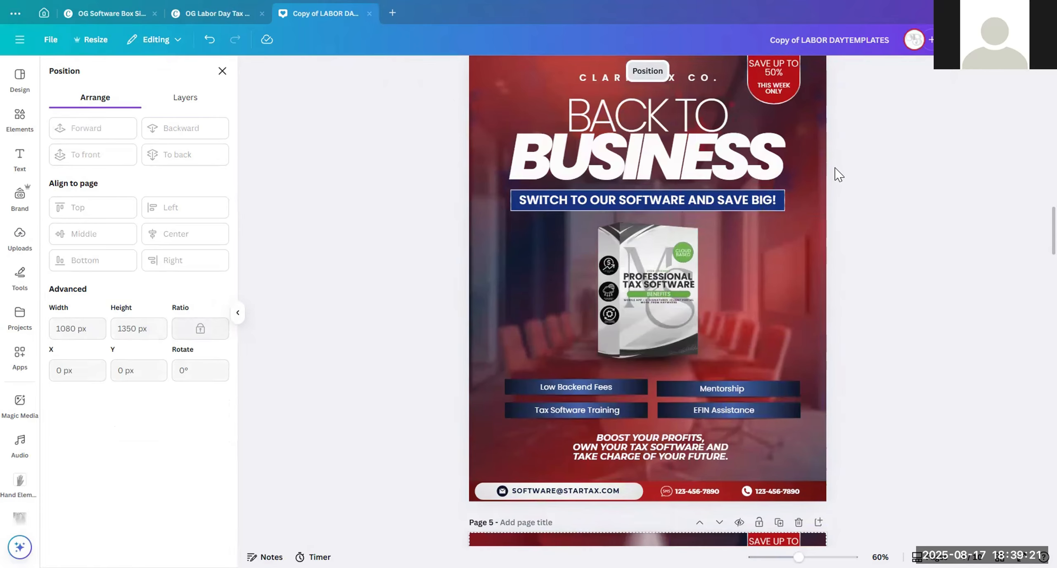
pyautogui.scroll(-7, 840, 177)
pyautogui.click(766, 152)
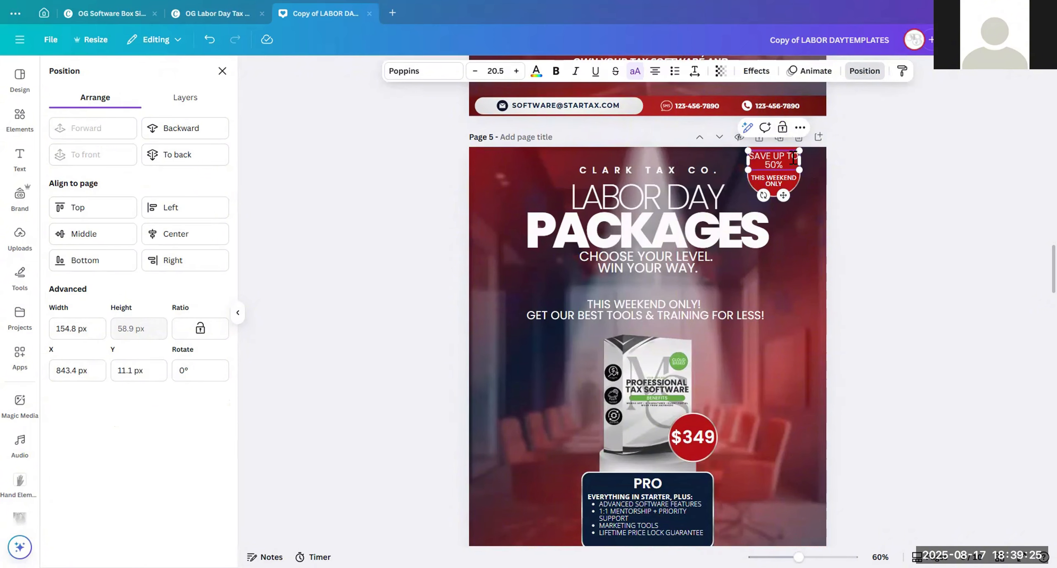
pyautogui.click(785, 179)
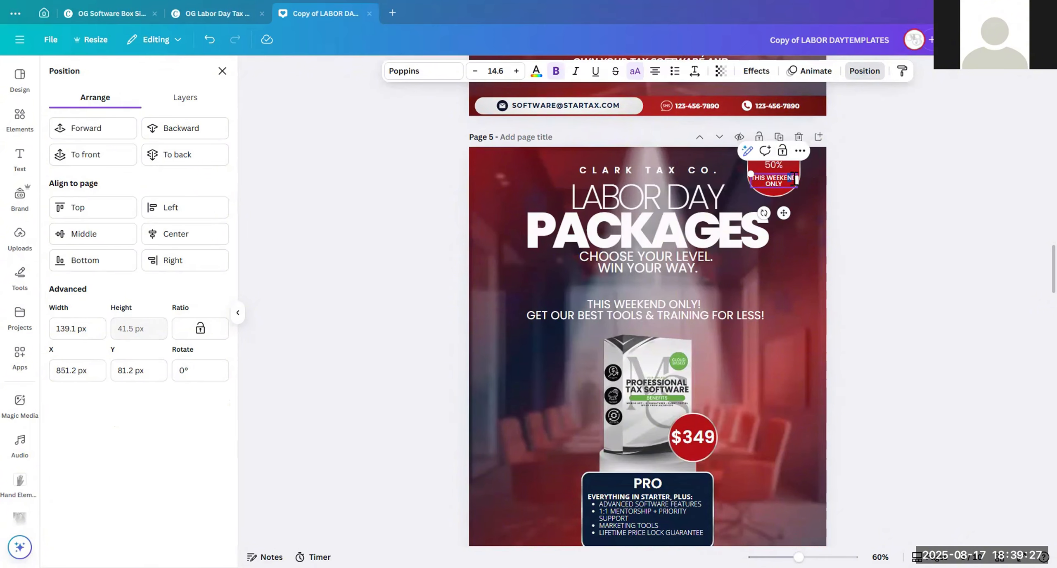
pyautogui.moveTo(796, 179); pyautogui.dragTo(796, 179)
pyautogui.press('BackSpace')
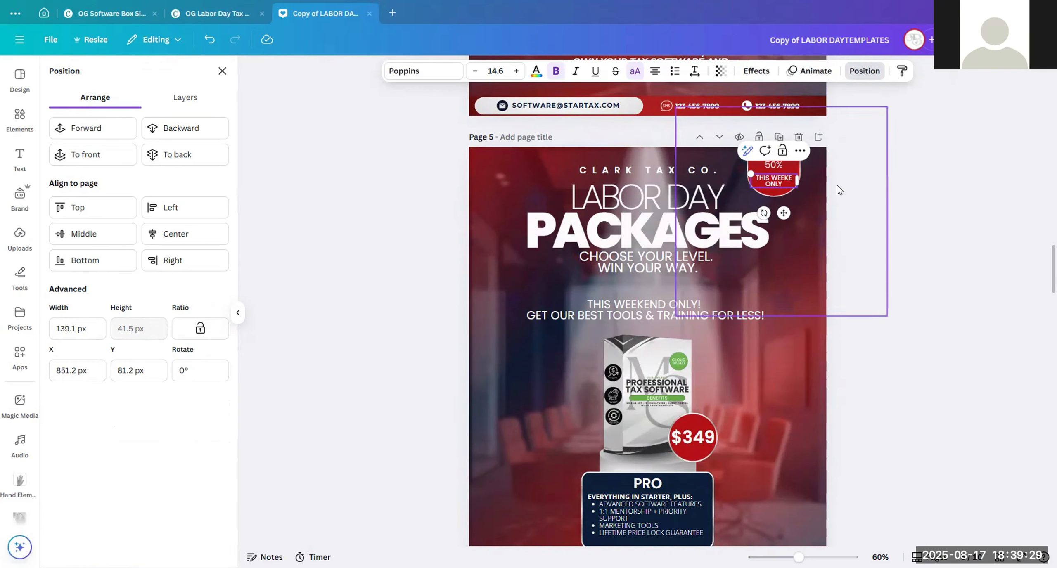
pyautogui.click(837, 215)
pyautogui.scroll(-4, 726, 194)
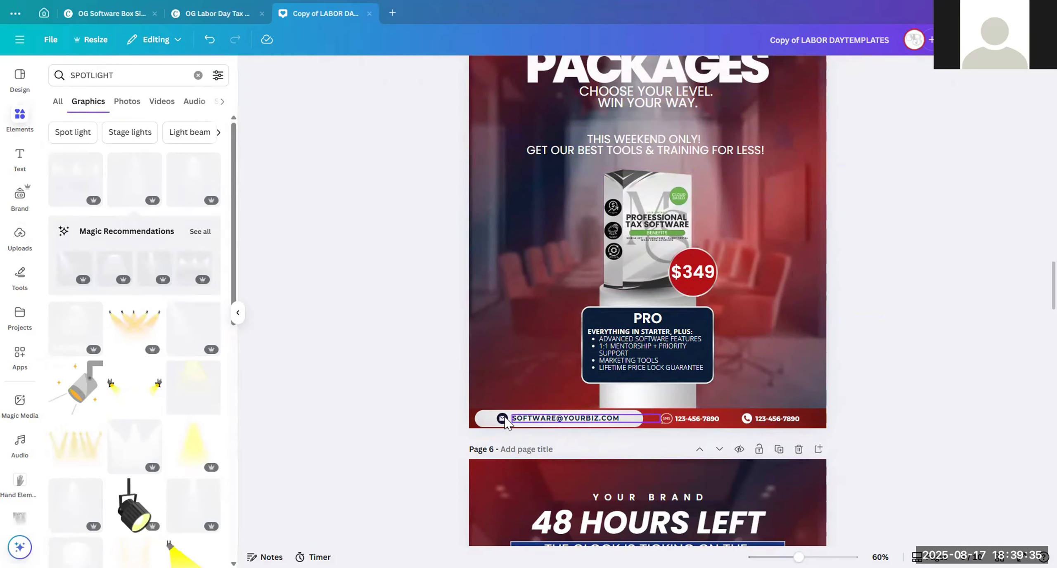
pyautogui.scroll(4, 743, 351)
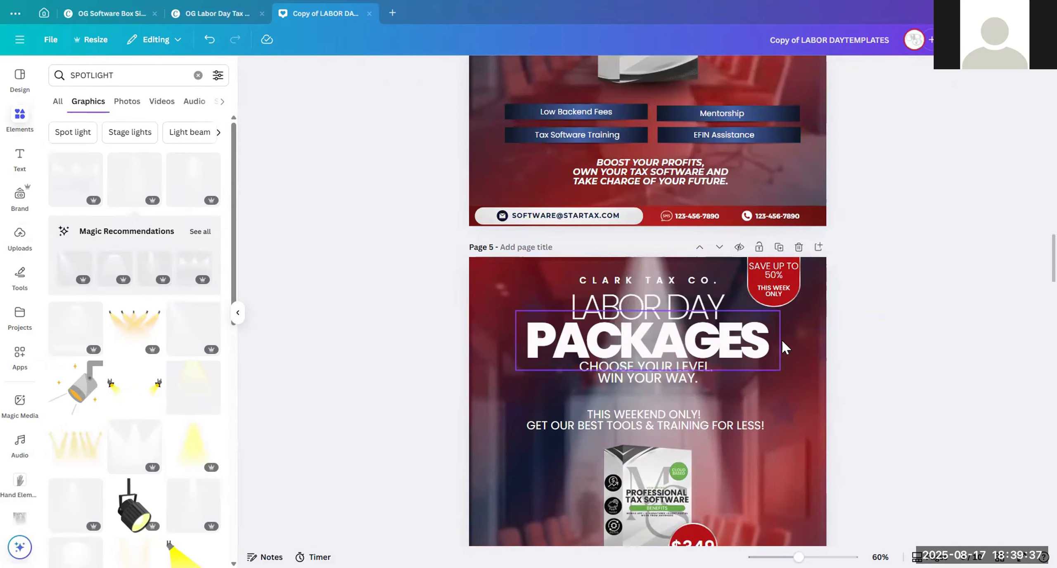
pyautogui.scroll(-7, 775, 332)
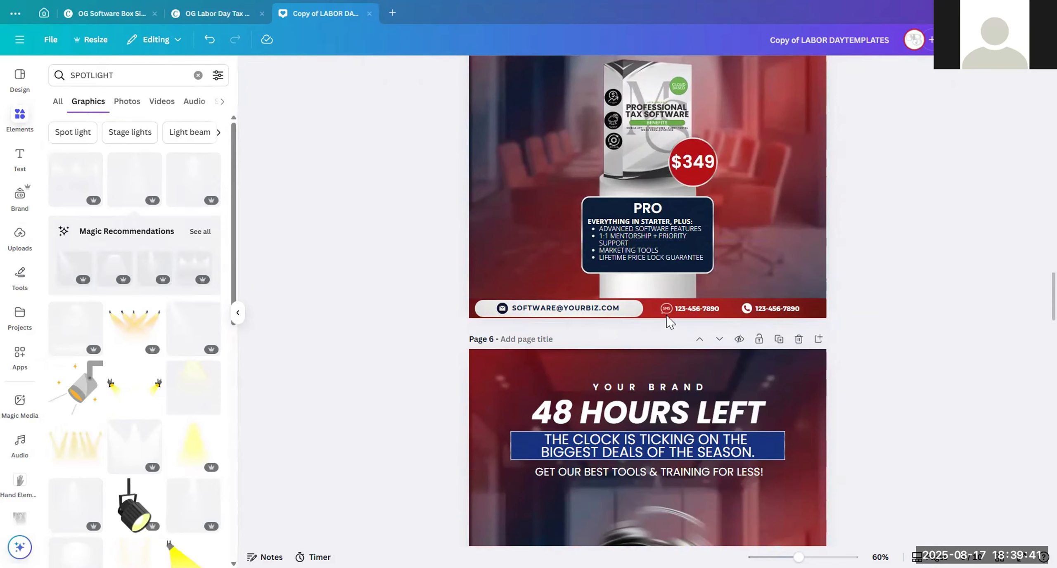
pyautogui.scroll(3, 727, 289)
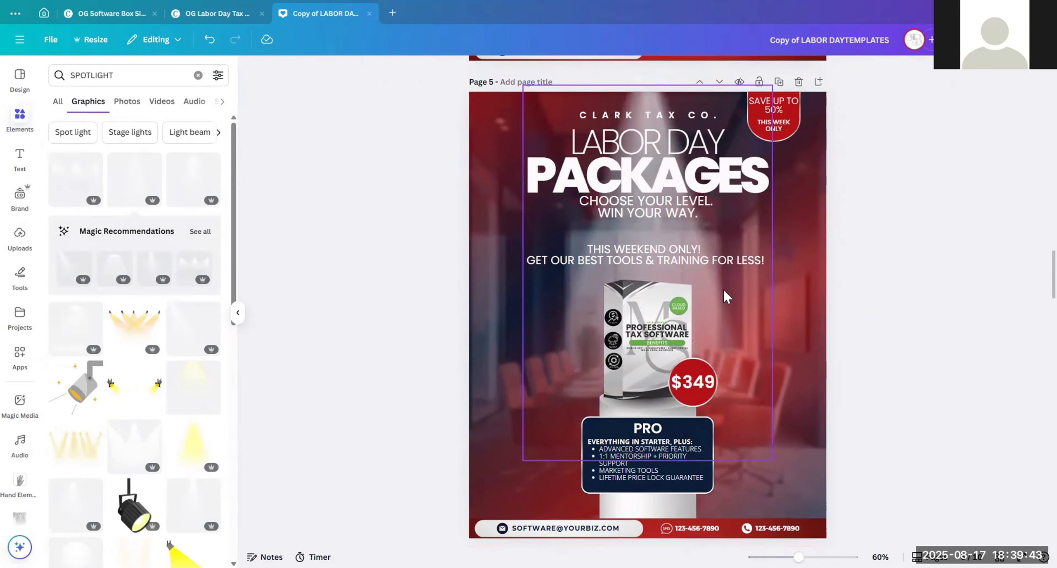
pyautogui.scroll(-7, 772, 310)
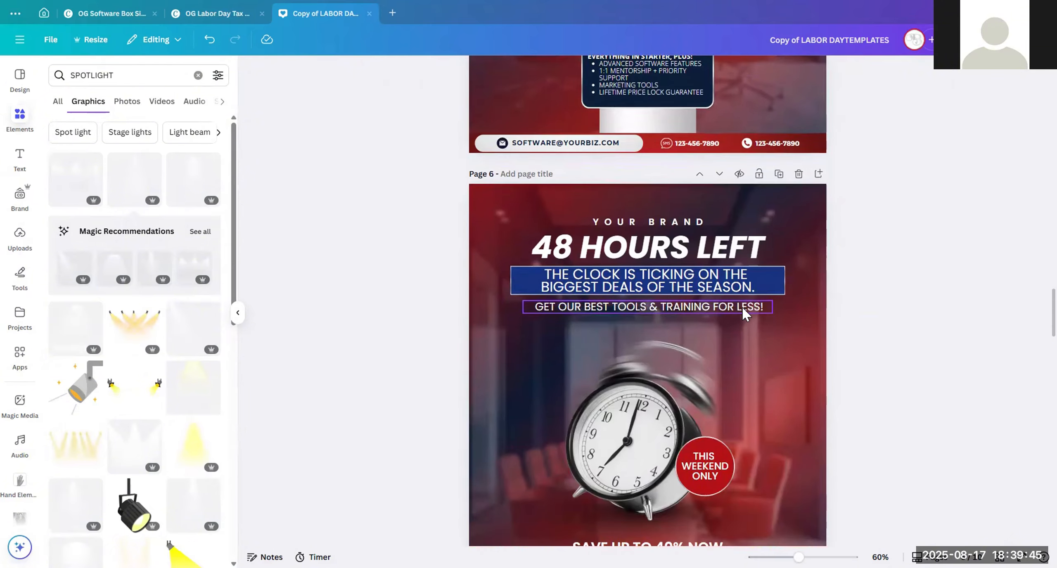
pyautogui.scroll(8, 743, 310)
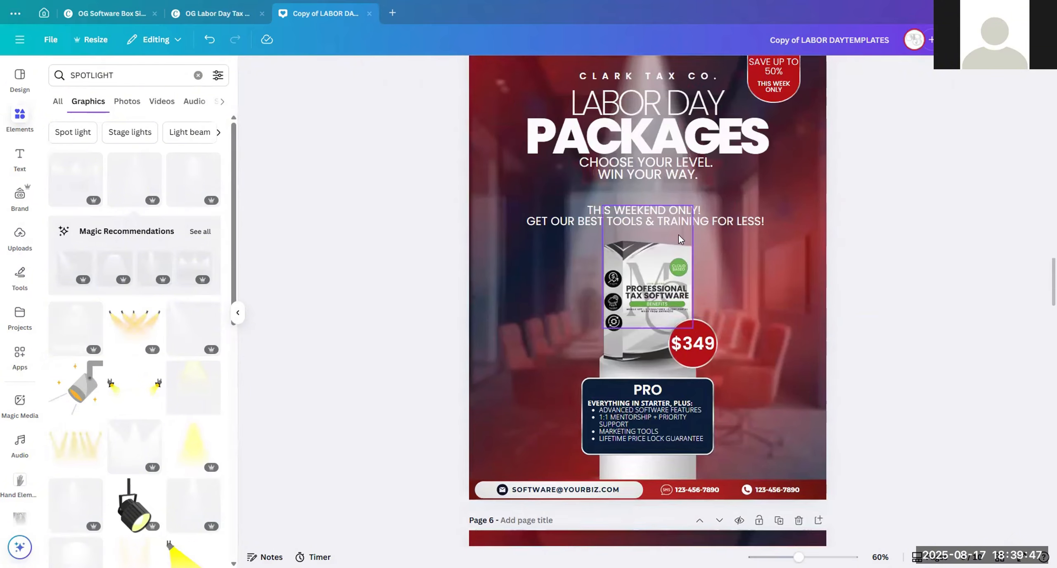
# Step: Replace page 6's "YOUR BRAND" text with a copy of page 5's "CLARK TAX CO." line, centred above the headline
pyautogui.click(673, 170)
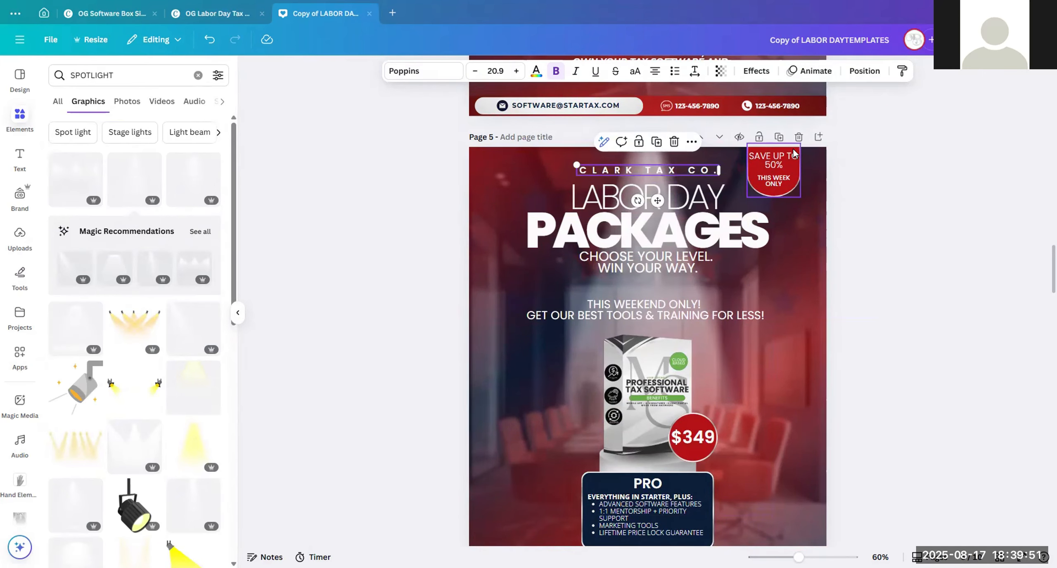
pyautogui.scroll(-10, 600, 172)
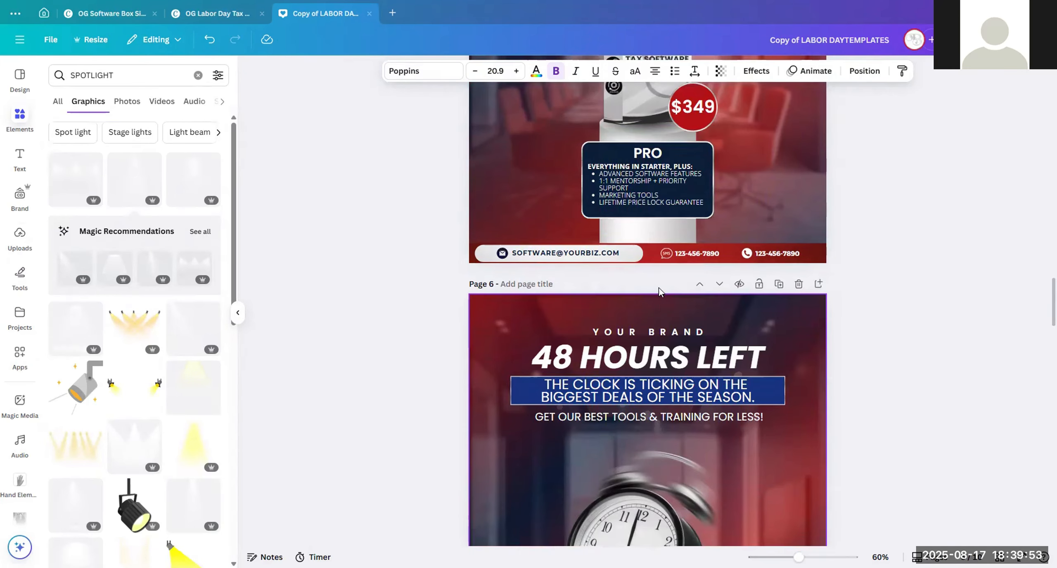
pyautogui.click(638, 112)
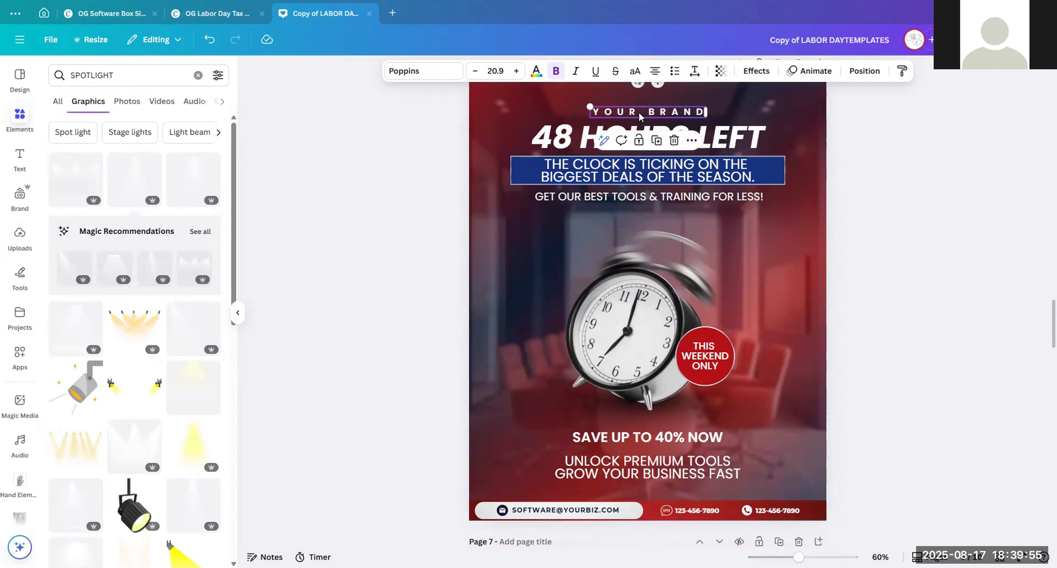
pyautogui.press('Delete')
pyautogui.hotkey('ctrl', 'v')
pyautogui.scroll(3, 644, 124)
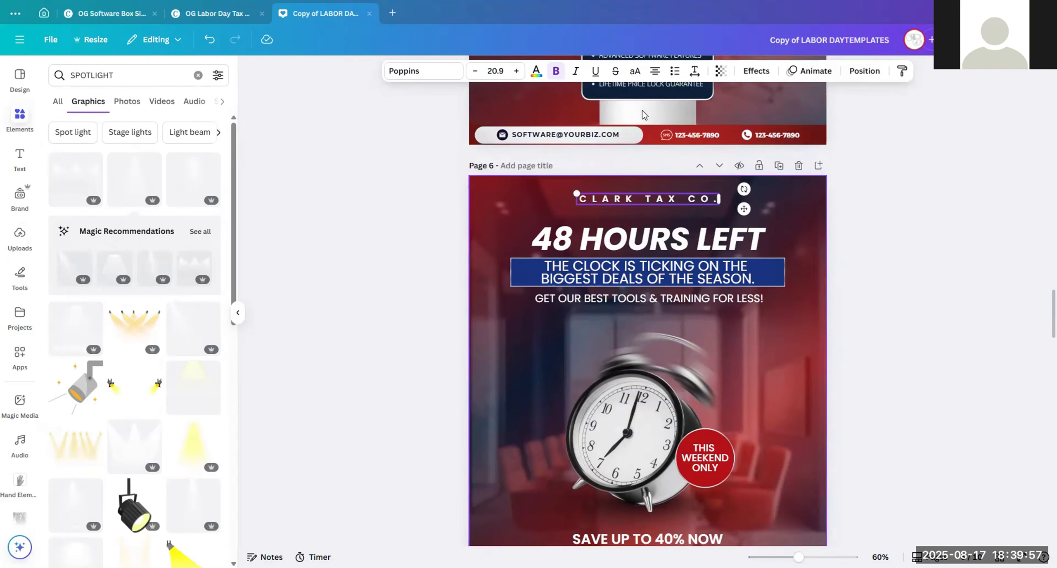
pyautogui.moveTo(677, 211); pyautogui.dragTo(678, 215)
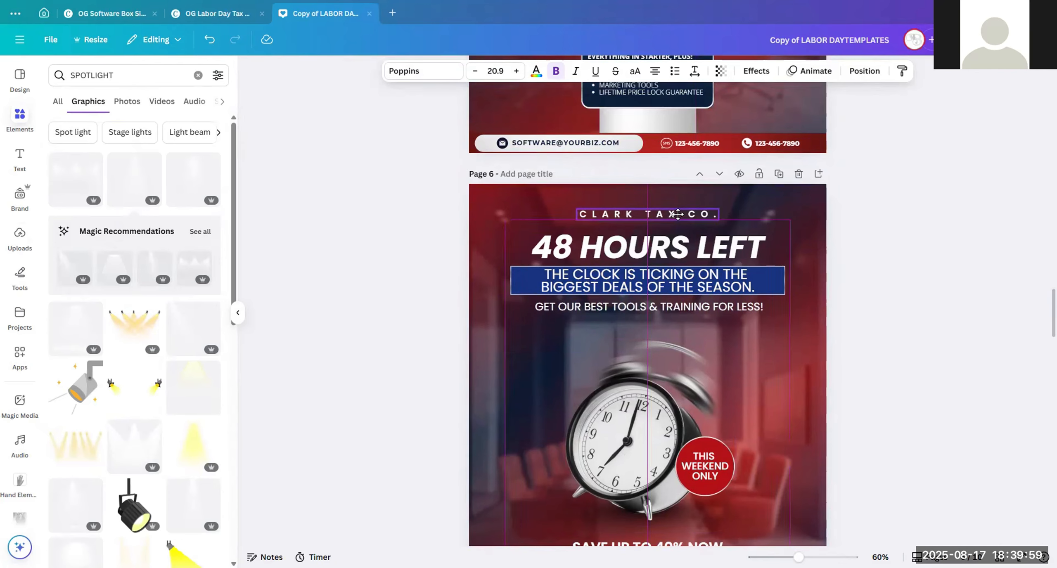
pyautogui.click(813, 239)
pyautogui.scroll(10, 805, 235)
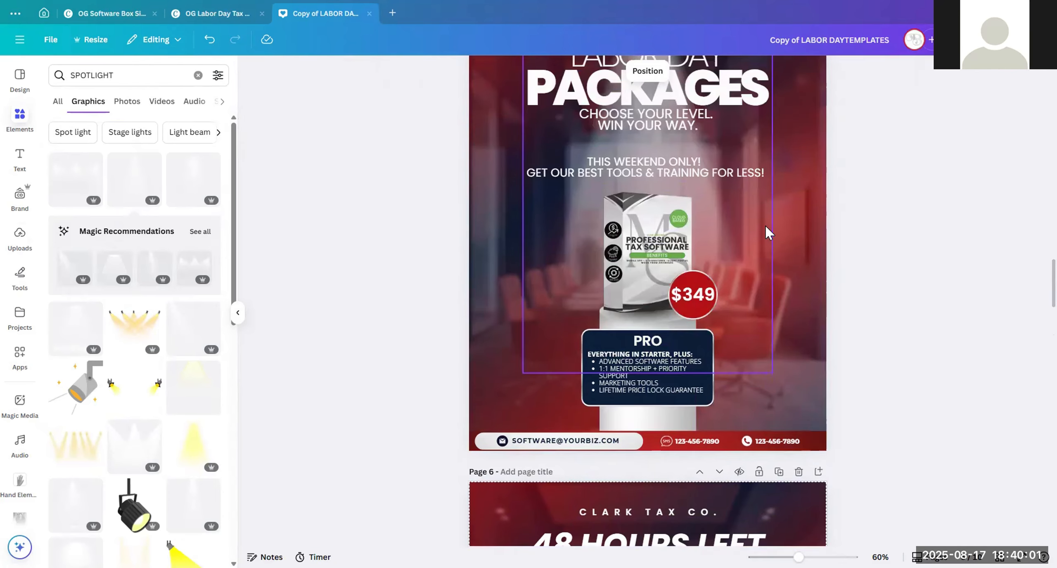
pyautogui.scroll(-10, 706, 142)
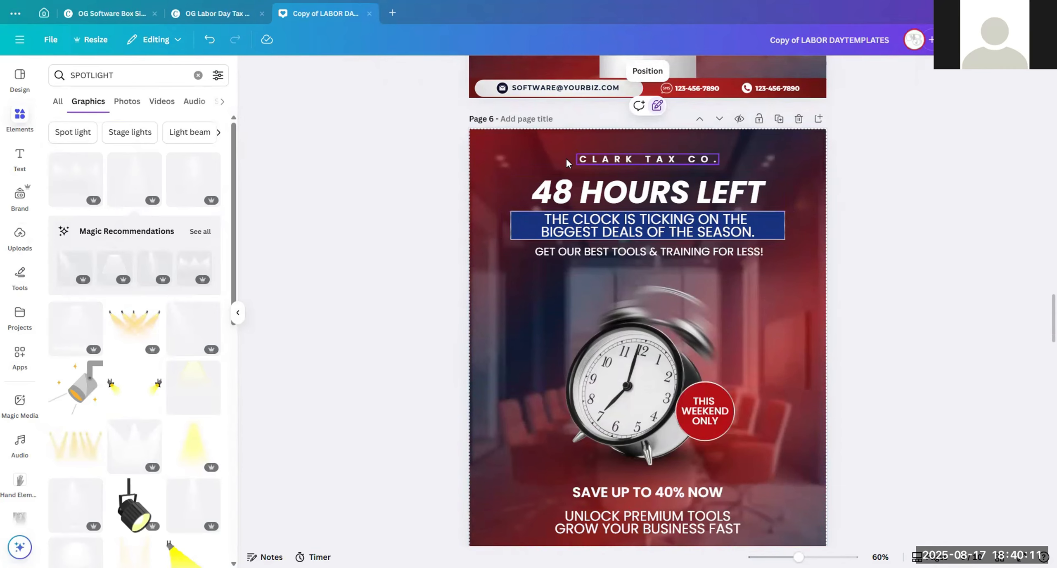
pyautogui.scroll(8, 631, 123)
pyautogui.scroll(2, 631, 123)
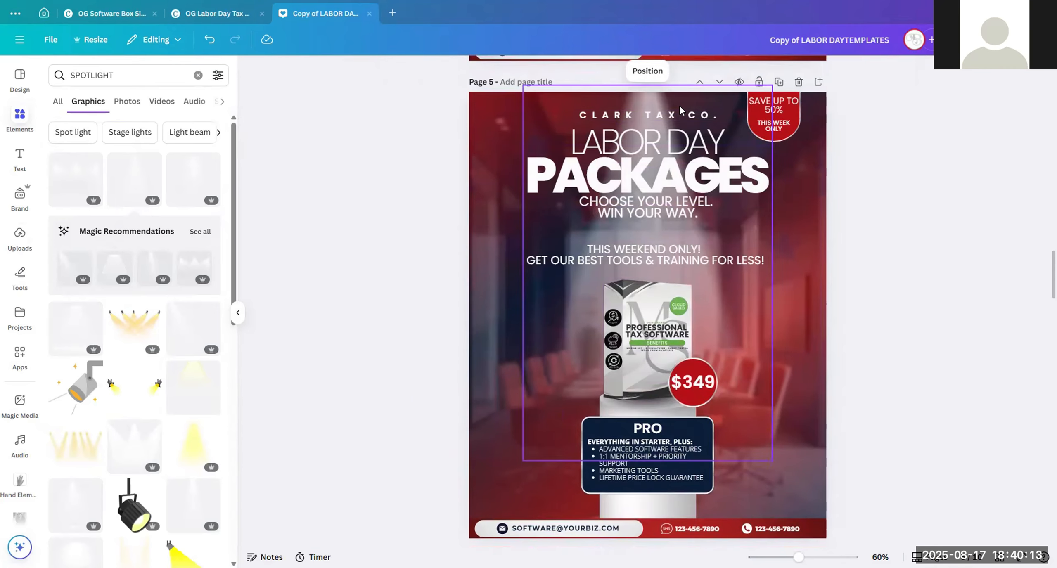
pyautogui.scroll(-7, 671, 168)
pyautogui.scroll(-3, 671, 168)
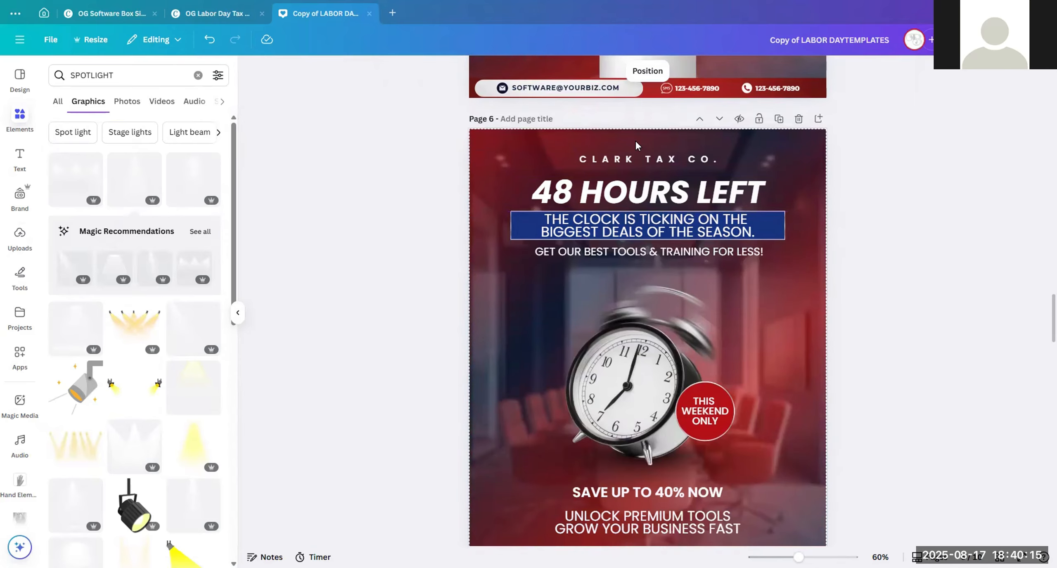
# Step: Change page 6's headline to read "24 HOURS LEFT"
pyautogui.click(586, 198)
pyautogui.click(676, 203)
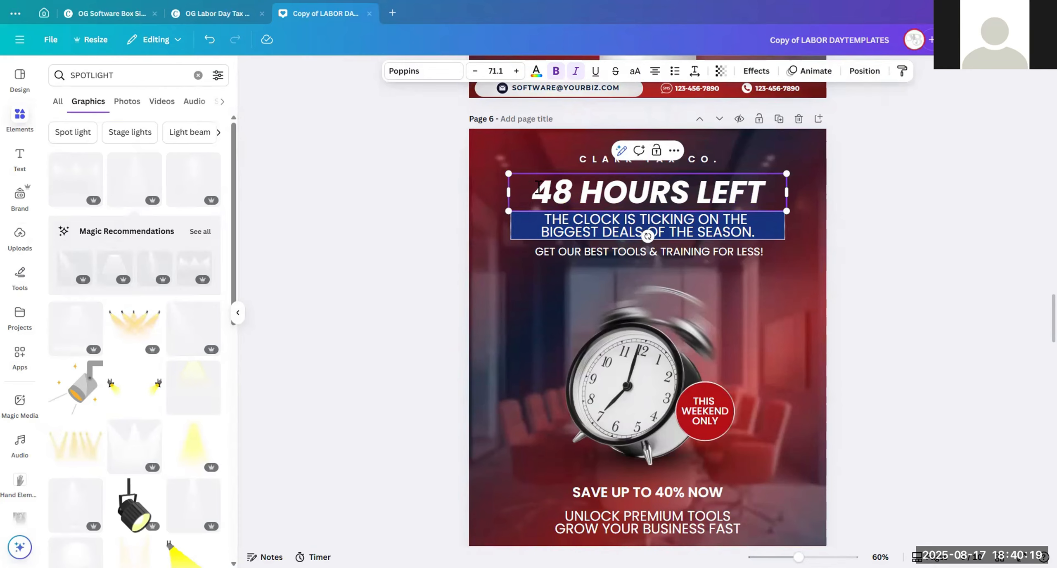
pyautogui.doubleClick(538, 188)
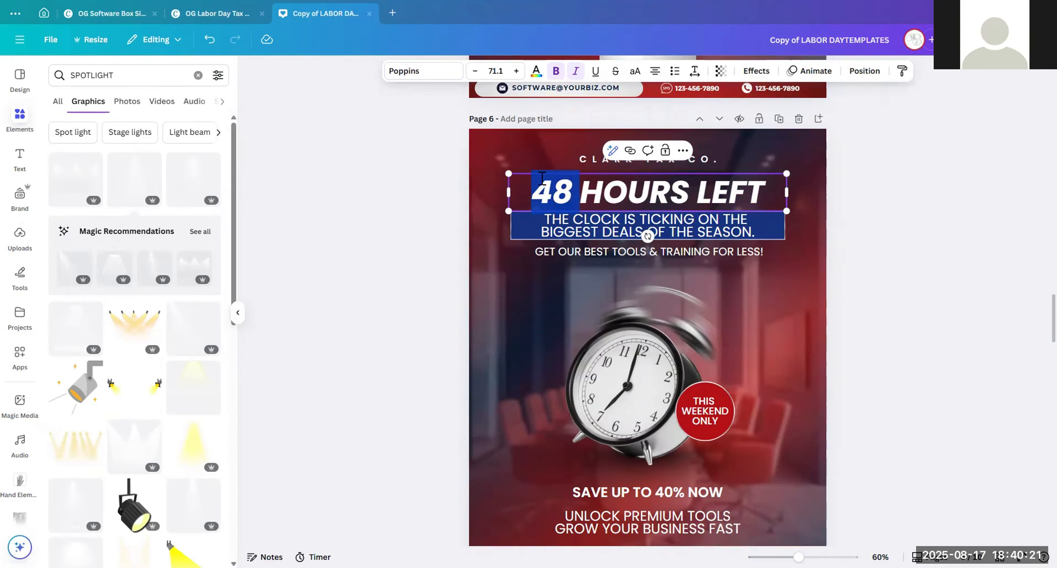
pyautogui.write('72')
pyautogui.moveTo(571, 187); pyautogui.dragTo(541, 190)
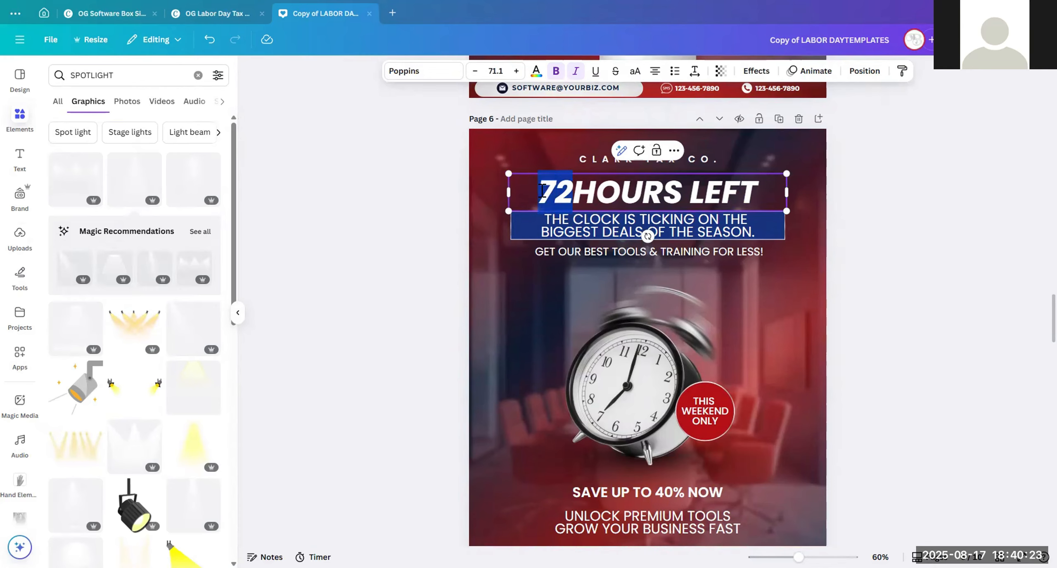
pyautogui.write('24')
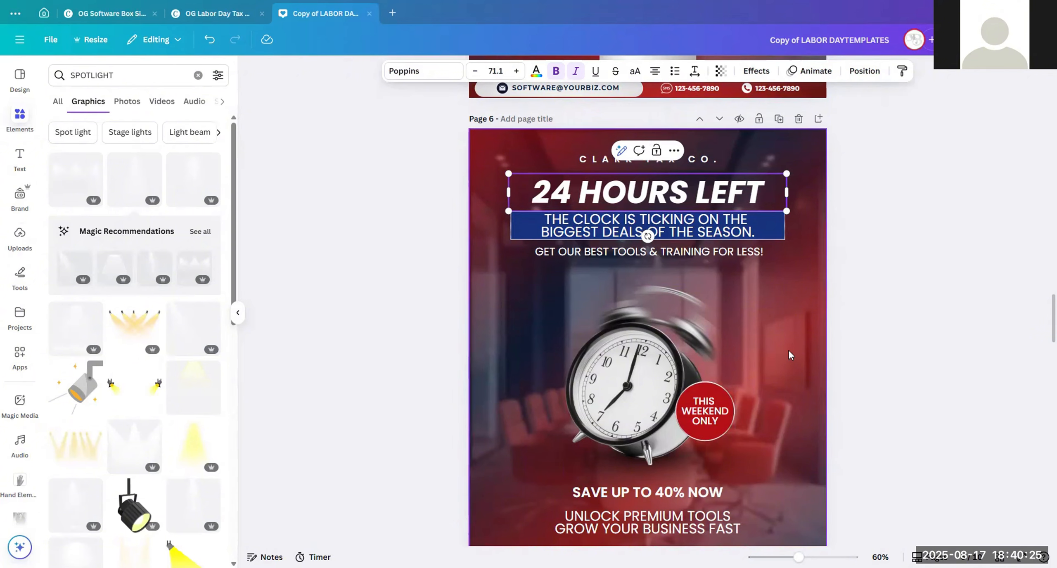
pyautogui.click(789, 355)
# Step: Try "TIME IS TICKING!" as the text of the red circle badge beside page 6's alarm clock
pyautogui.scroll(-1, 743, 380)
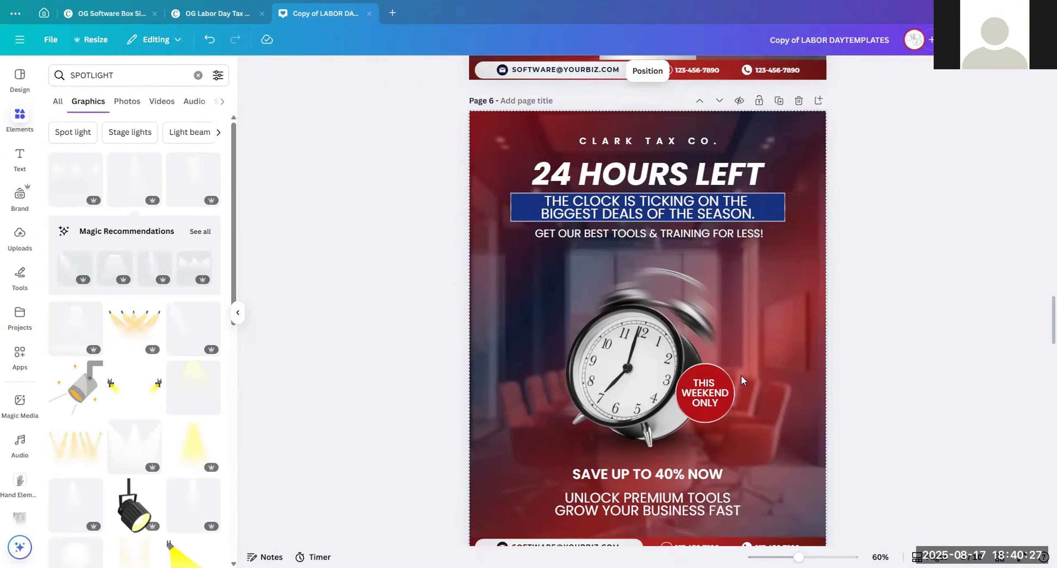
pyautogui.doubleClick(721, 358)
pyautogui.click(723, 362)
pyautogui.moveTo(723, 364); pyautogui.dragTo(682, 351)
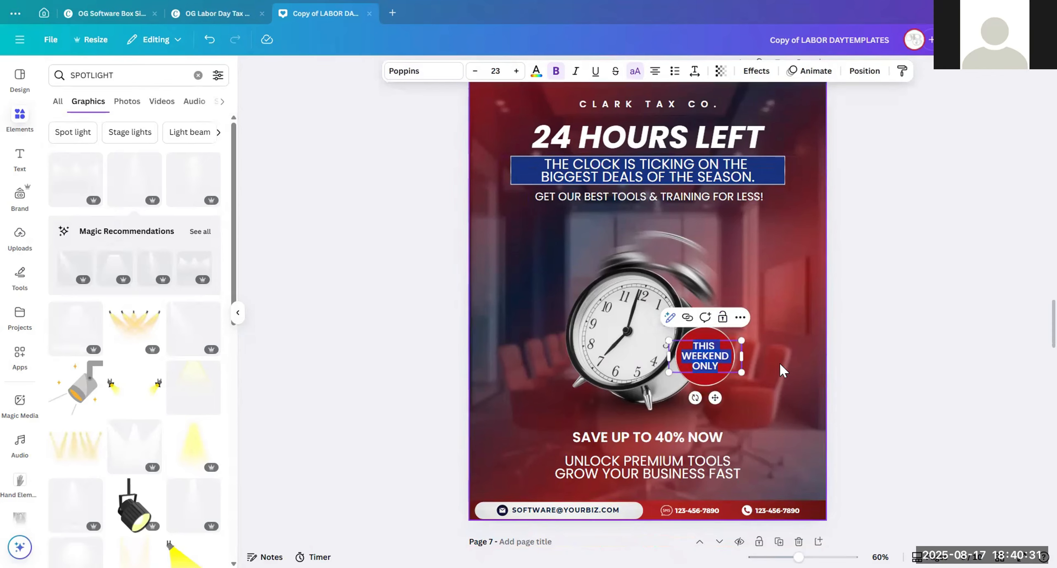
pyautogui.write('TIME IS')
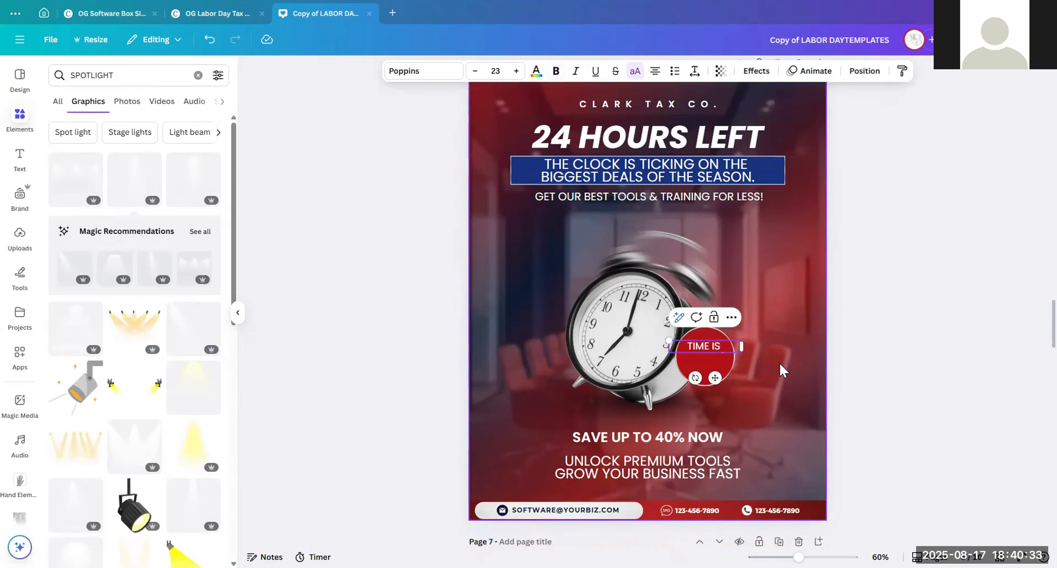
pyautogui.write(' TICKING')
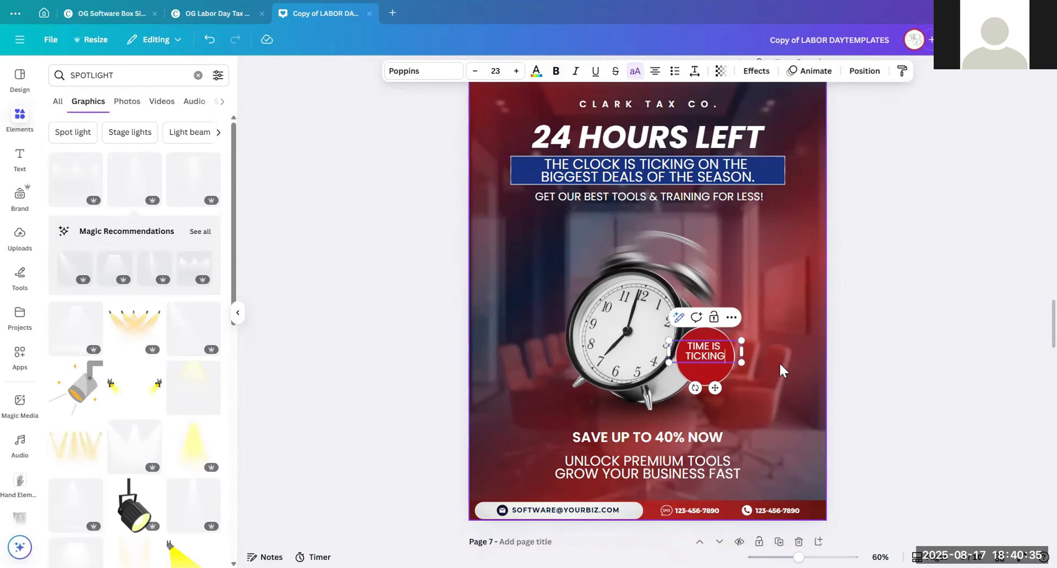
pyautogui.write('!')
# Step: Set page 6's red badge text to "DON'T MISS OUT", breaking the line after "DON'T"
pyautogui.hotkey('ctrl', 'a')
pyautogui.write('DON')
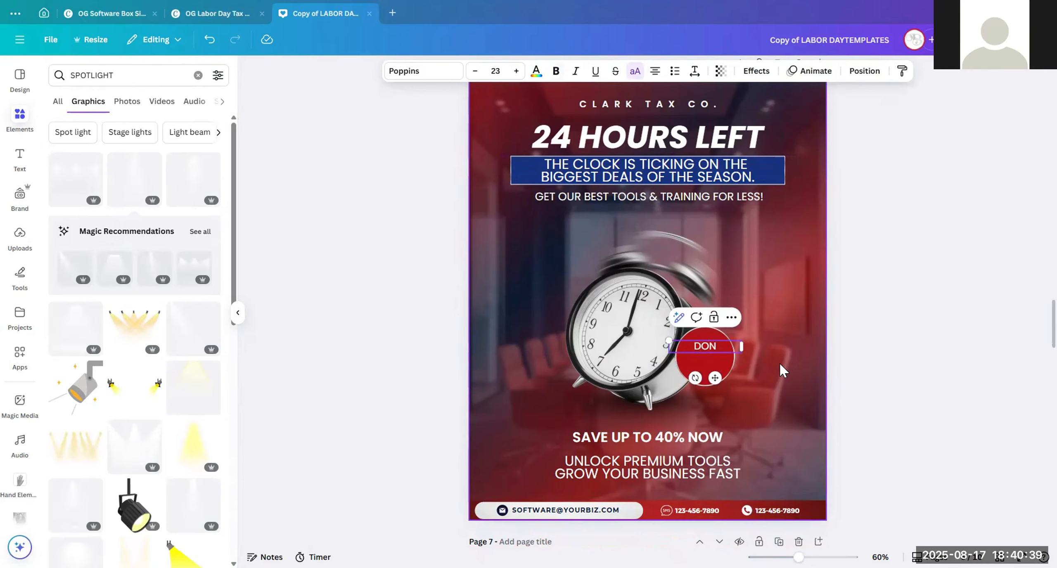
pyautogui.write("'T MISS OUT")
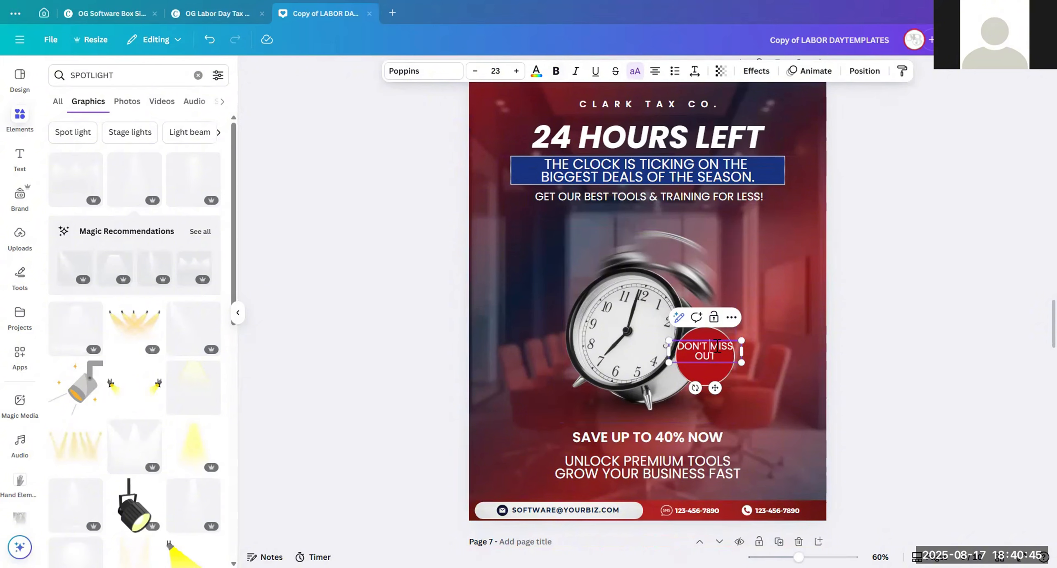
pyautogui.press('Return')
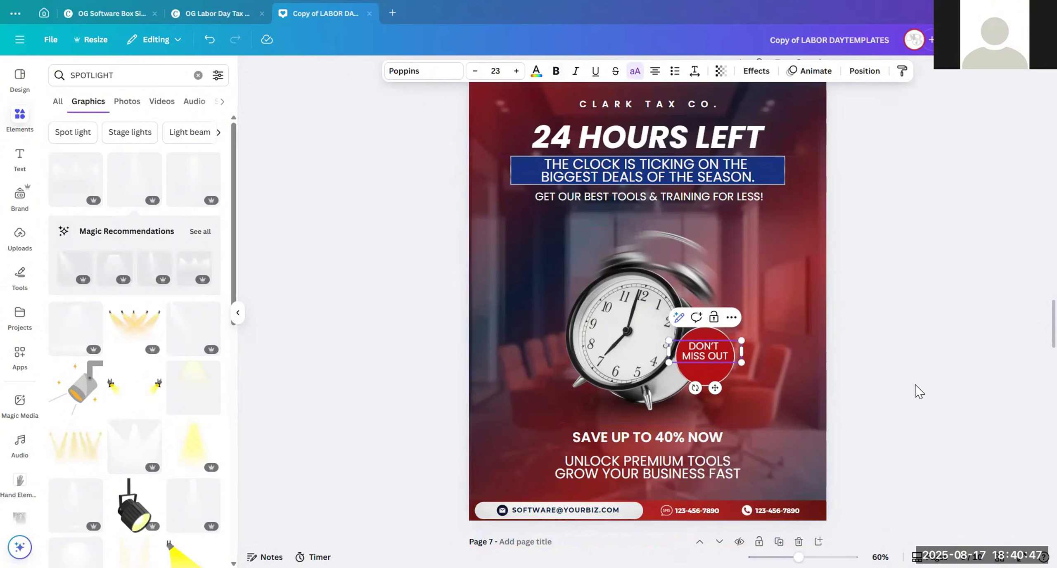
# Step: Shrink the red circle beside page 6's alarm clock slightly and reposition the "DON'T MISS OUT" text over it
pyautogui.moveTo(716, 346); pyautogui.dragTo(720, 354)
pyautogui.click(705, 350)
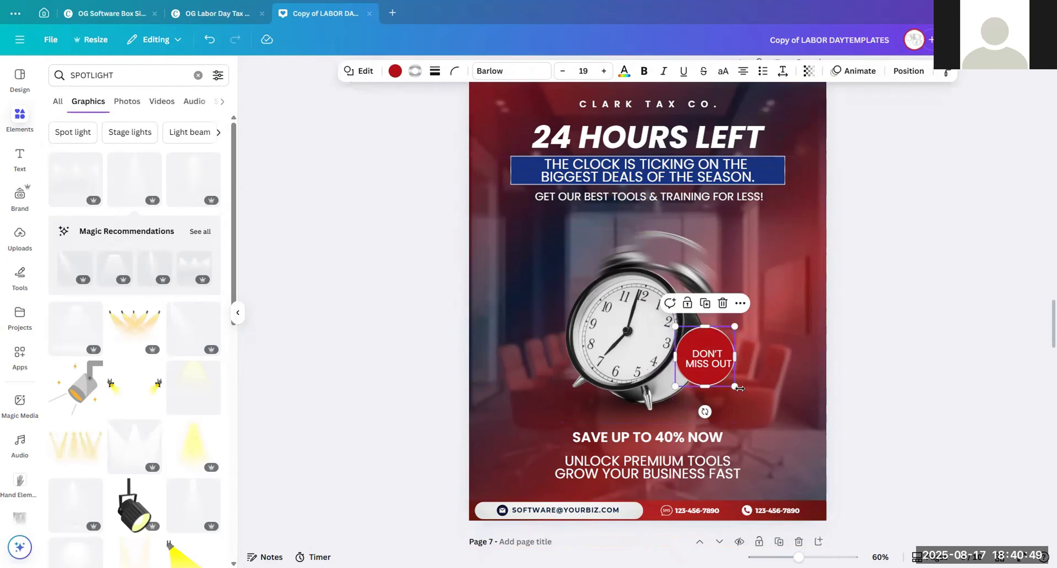
pyautogui.click(785, 364)
pyautogui.moveTo(710, 361); pyautogui.dragTo(705, 353)
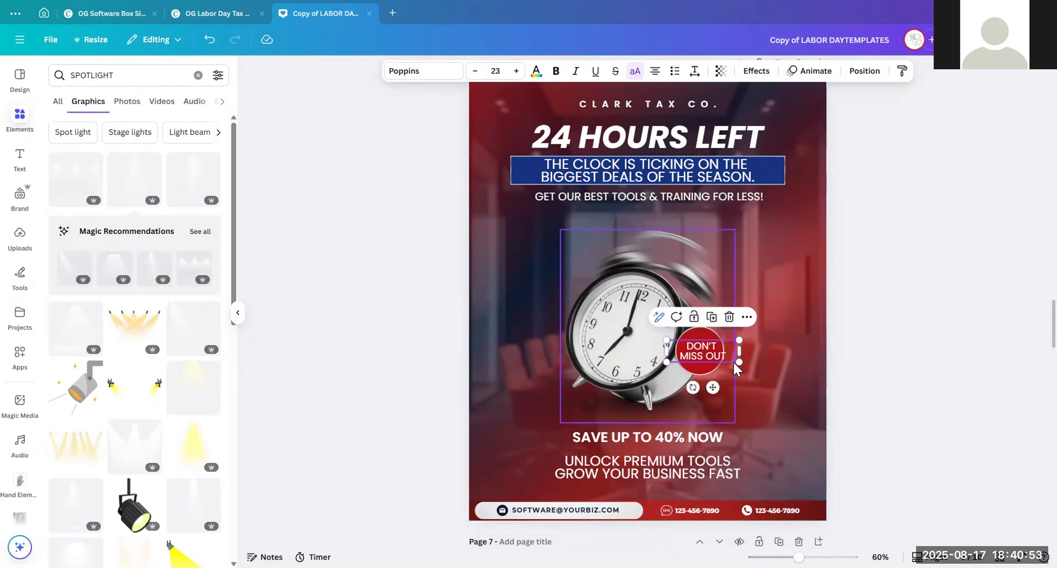
# Step: Reduce the "DON'T MISS OUT" text to size 21 and narrow its text box to centre it in the red circle
pyautogui.click(475, 72)
pyautogui.click(476, 71)
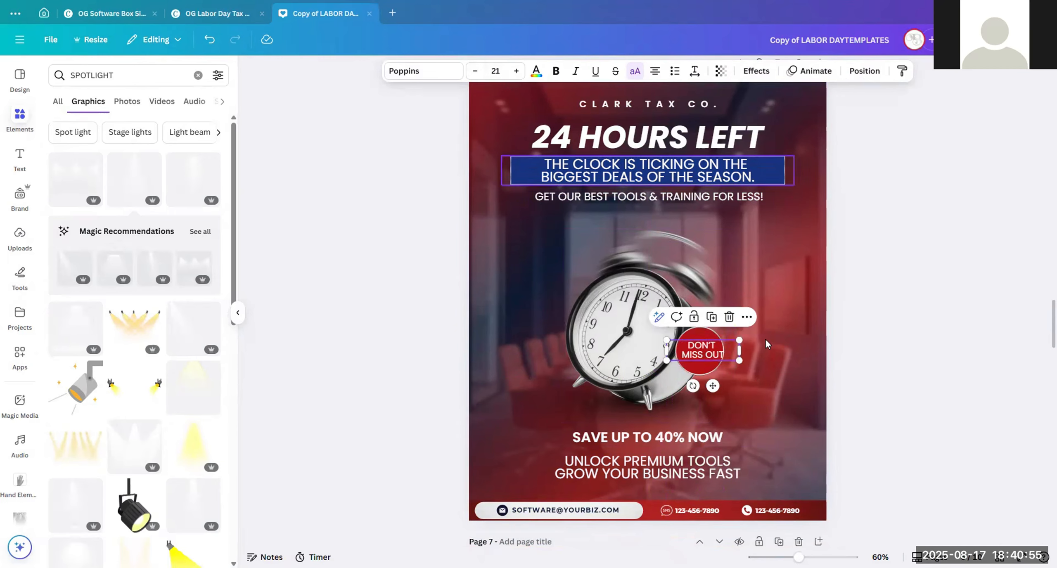
pyautogui.moveTo(739, 350); pyautogui.dragTo(687, 350)
pyautogui.click(747, 356)
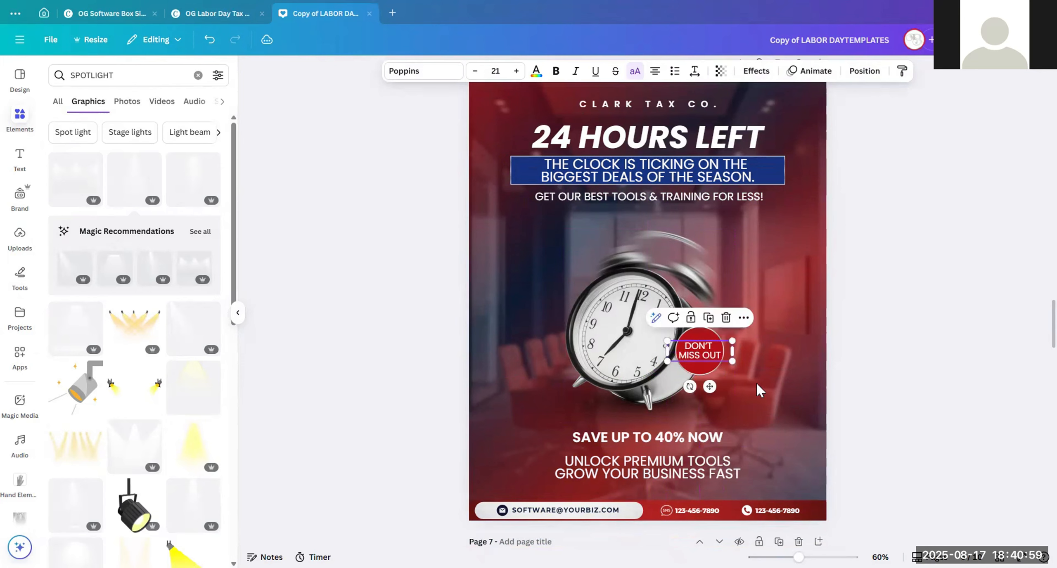
pyautogui.click(766, 393)
pyautogui.click(780, 352)
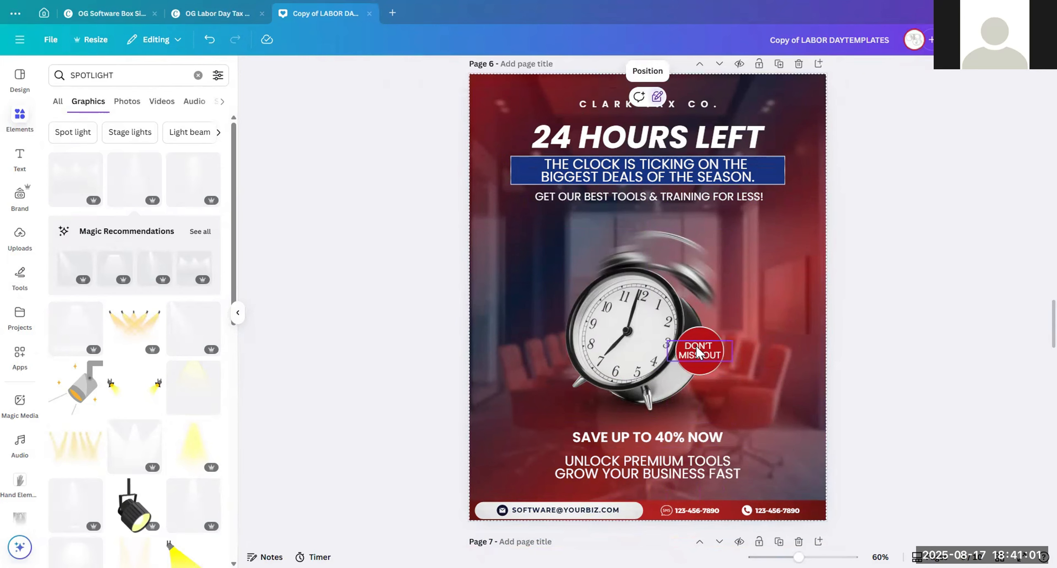
# Step: Add an exclamation mark to page 6's badge text so it reads "DON'T MISS OUT!" and adjust its fit in the red circle
pyautogui.click(723, 355)
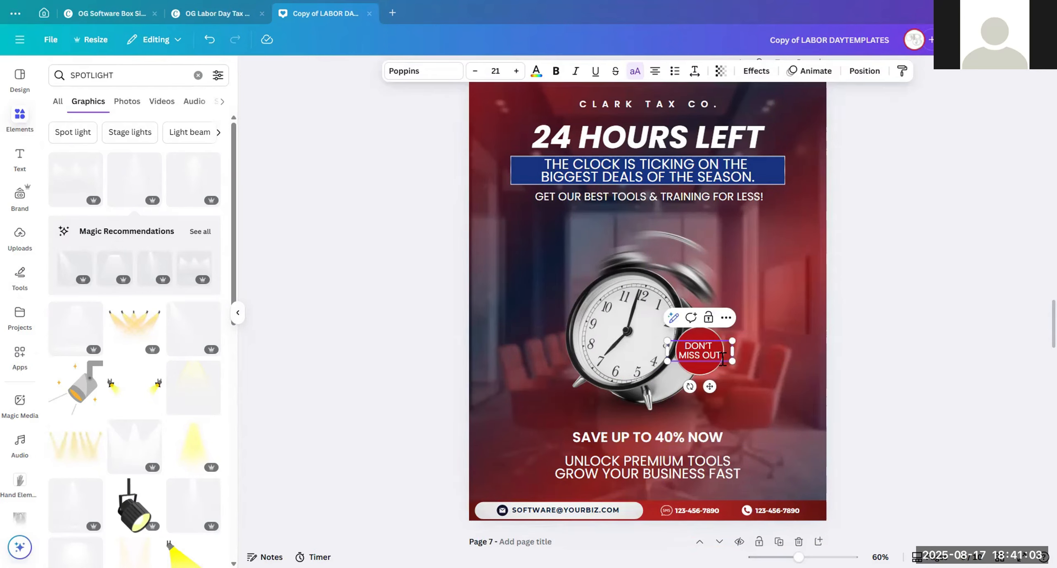
pyautogui.write('!')
pyautogui.moveTo(732, 361); pyautogui.dragTo(712, 384)
pyautogui.click(713, 384)
pyautogui.click(848, 372)
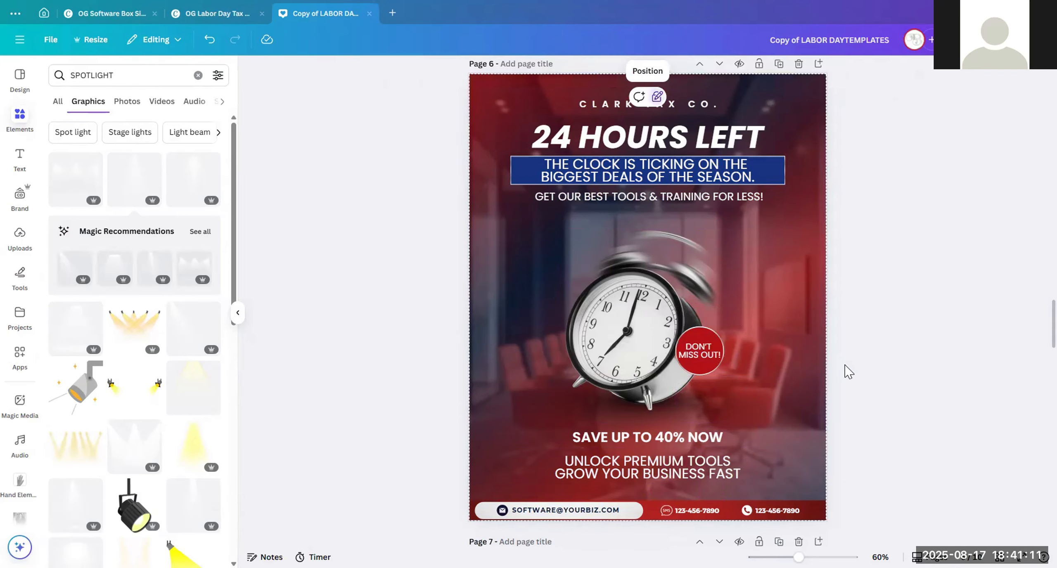
# Step: Search the graphics library for "SHADOW CIRCLE"
pyautogui.click(133, 75)
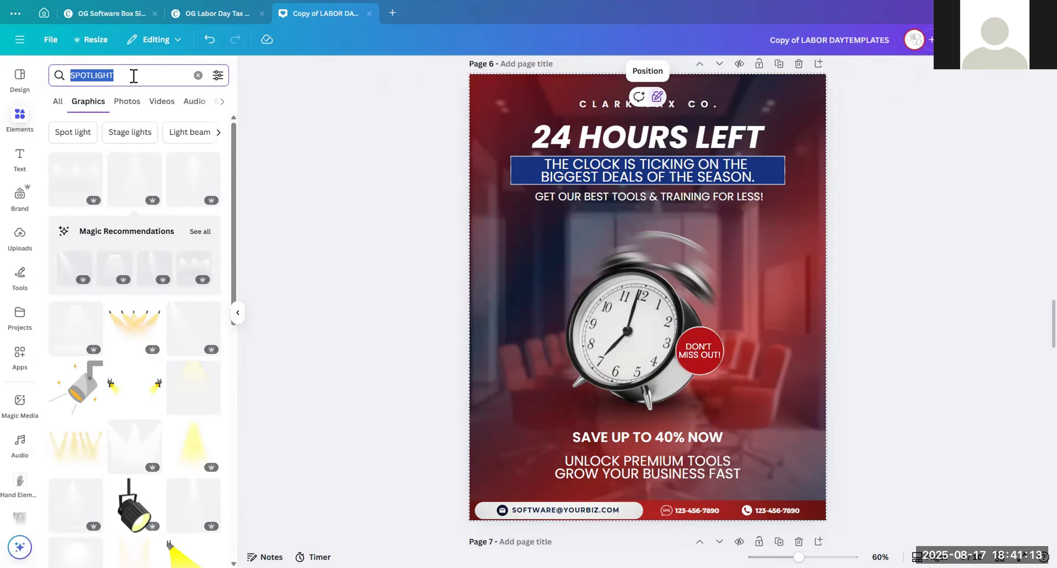
pyautogui.write('SHAD')
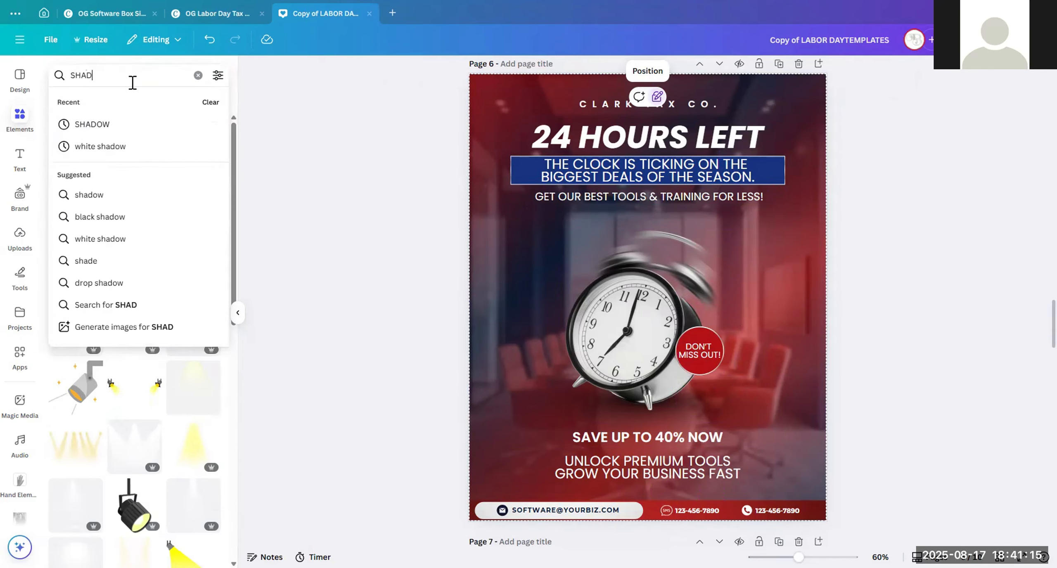
pyautogui.write('OW')
pyautogui.press('Return')
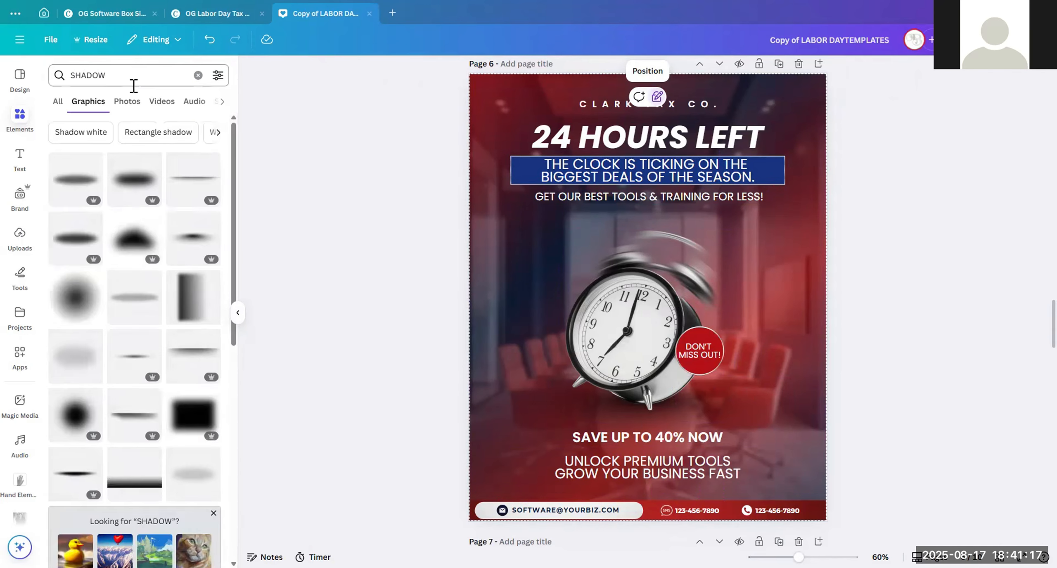
pyautogui.click(132, 85)
pyautogui.write('CIRCLE')
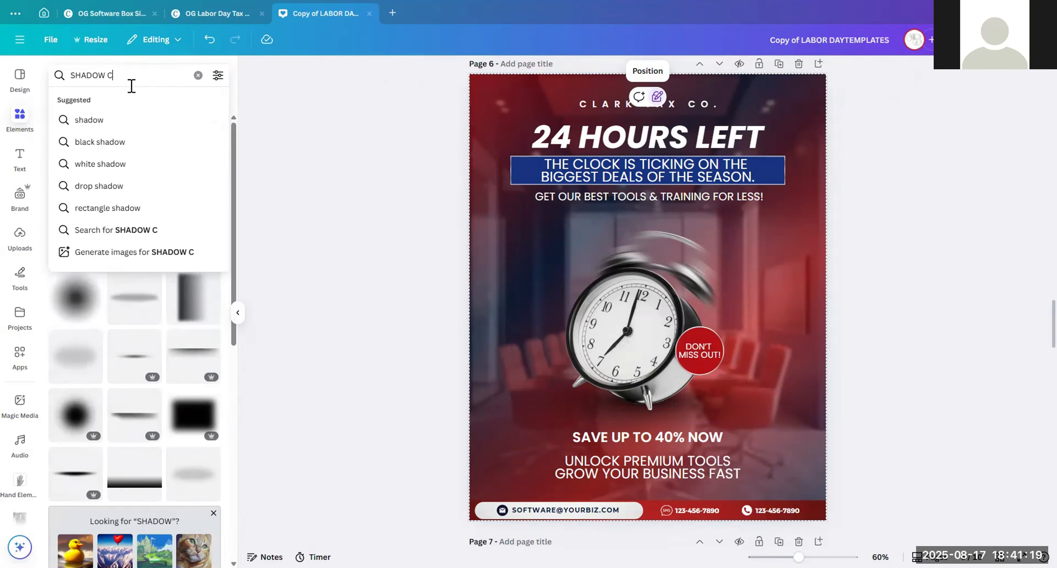
pyautogui.press('Return')
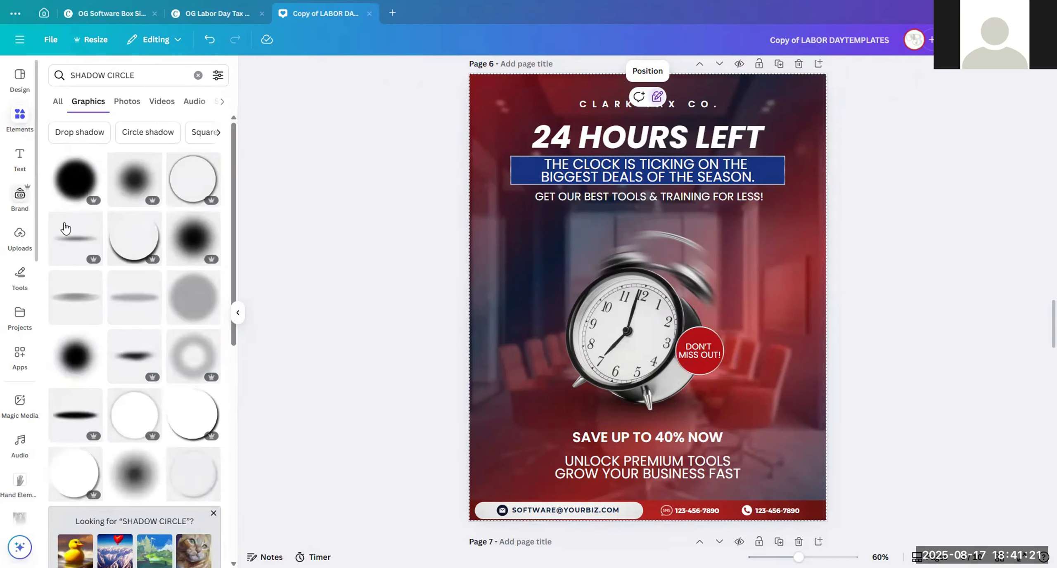
# Step: Insert the black circle shadow graphic on page 6, sized about 172 px wide and placed over the red "DON'T MISS OUT!" badge
pyautogui.click(192, 180)
pyautogui.moveTo(503, 155); pyautogui.dragTo(694, 338)
pyautogui.moveTo(720, 370); pyautogui.dragTo(738, 388)
pyautogui.moveTo(714, 337); pyautogui.dragTo(716, 339)
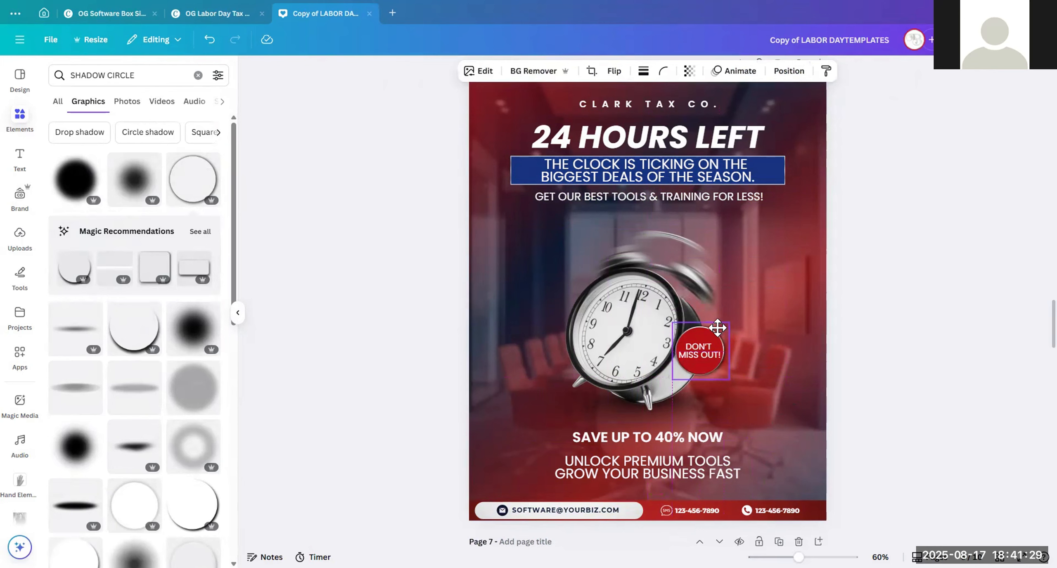
# Step: Send the circle shadow backward behind the red badge and fine-tune its fit around the circle
pyautogui.click(789, 71)
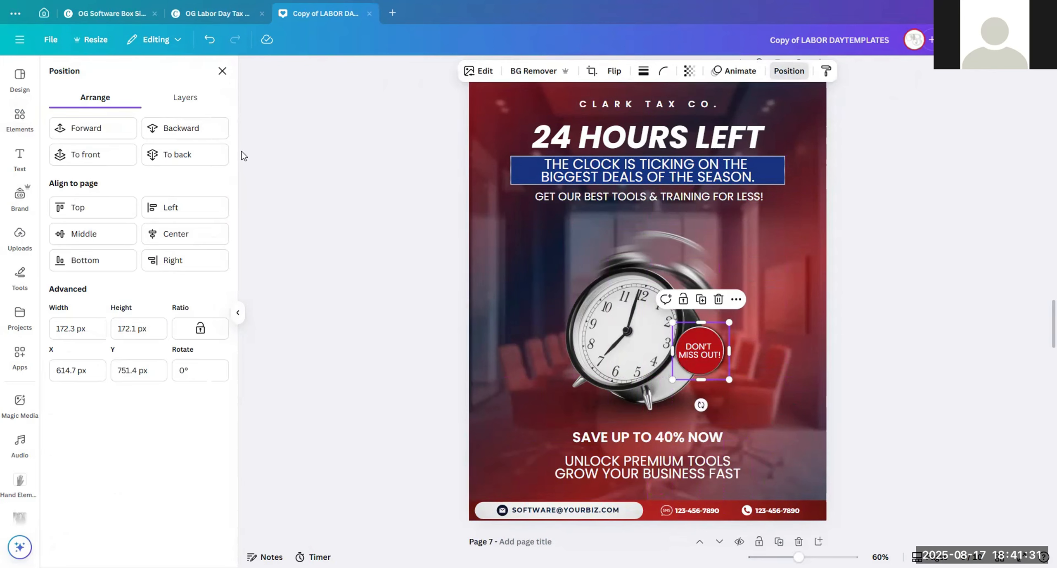
pyautogui.click(194, 135)
pyautogui.moveTo(724, 329); pyautogui.dragTo(729, 323)
pyautogui.click(871, 332)
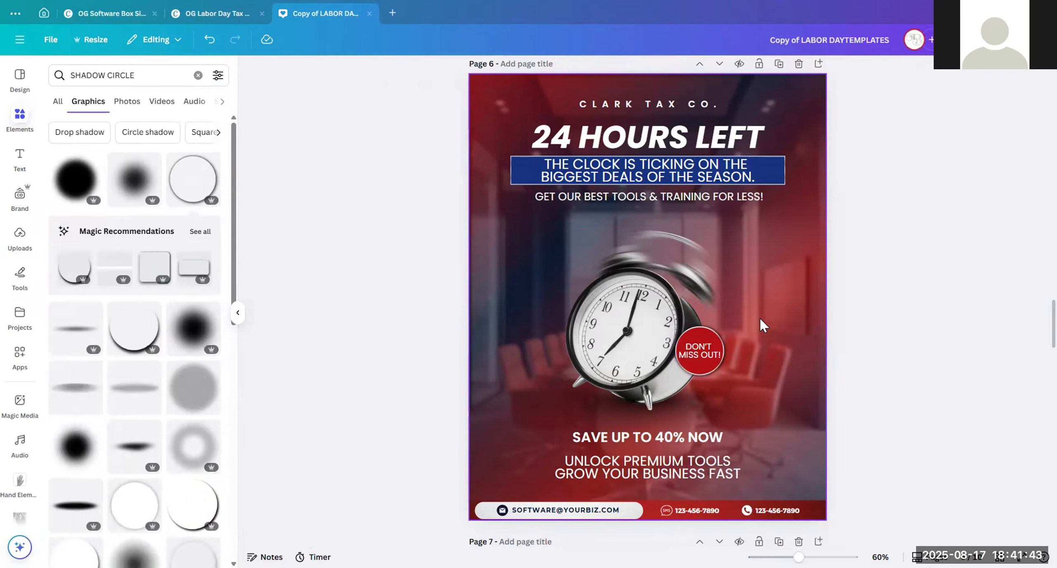
pyautogui.click(212, 162)
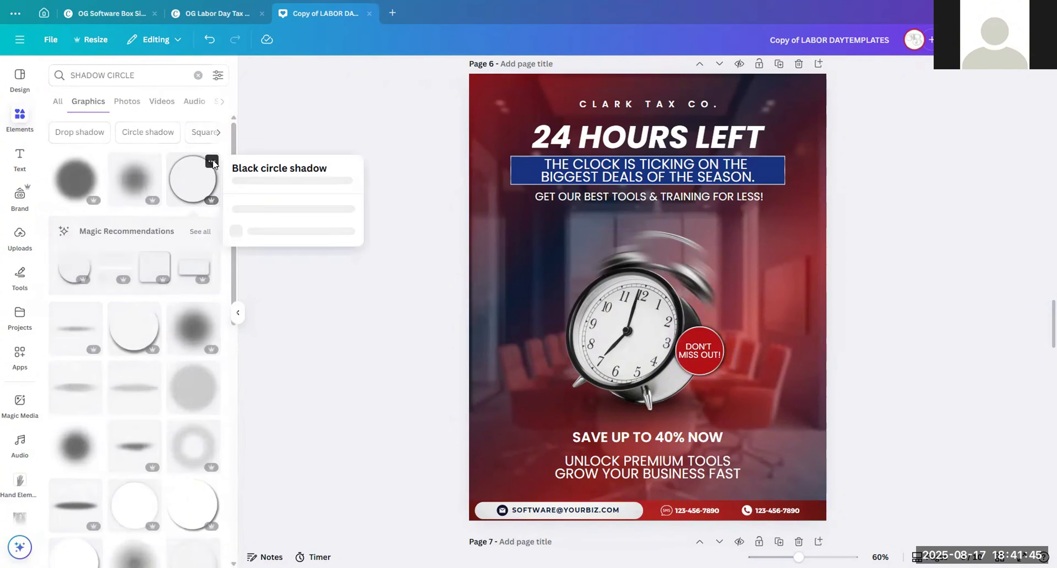
pyautogui.click(768, 288)
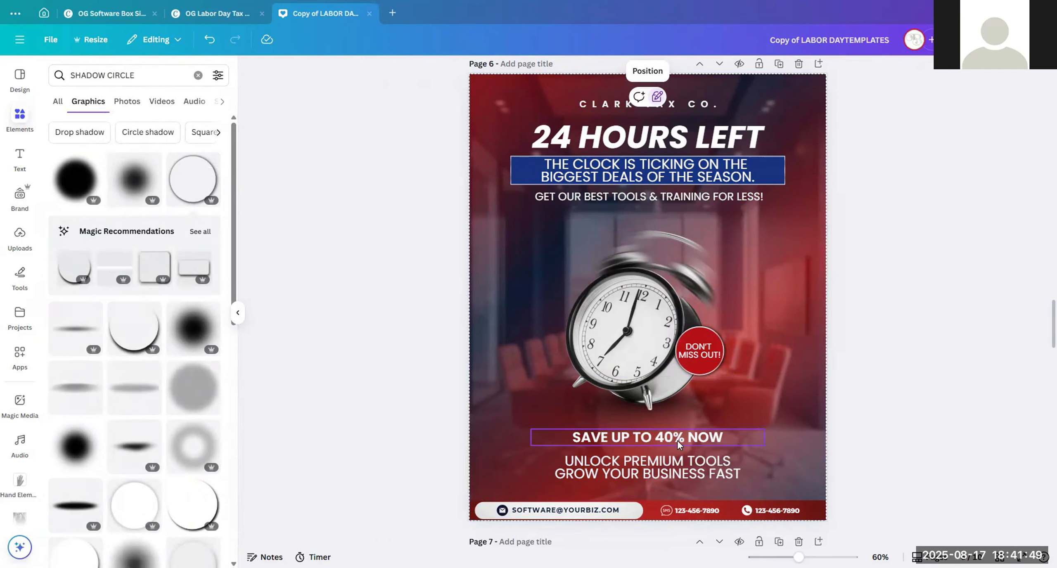
# Step: Change the discount line below page 6's alarm clock to "SAVE UP TO 50% NOW"
pyautogui.click(666, 437)
pyautogui.moveTo(662, 437); pyautogui.dragTo(655, 437)
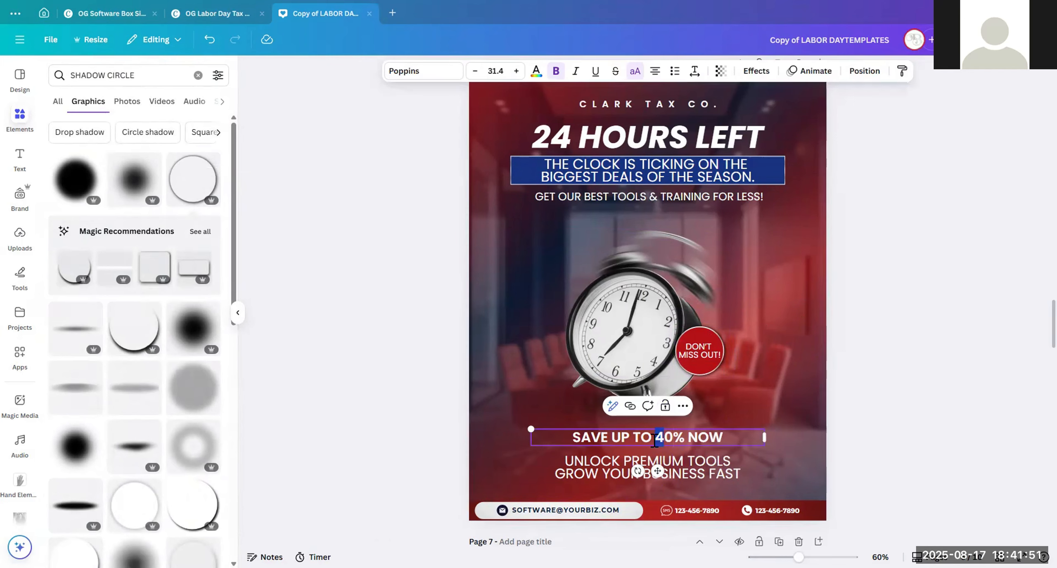
pyautogui.write('5')
pyautogui.click(743, 417)
pyautogui.click(846, 403)
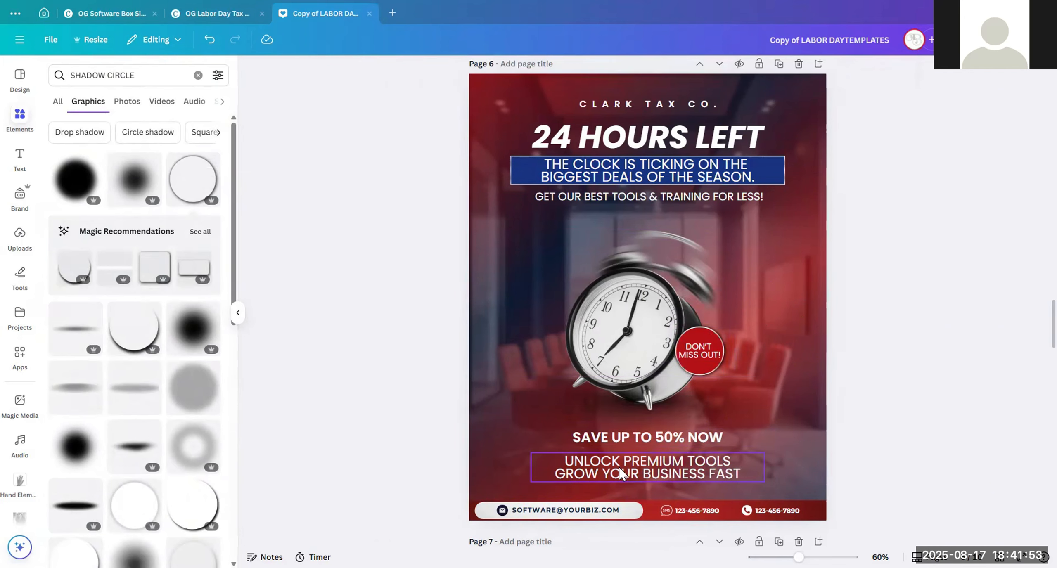
# Step: Edit page 6's closing lines to read "UNLOCK PREMIUM TOOLS & GROW YOUR BUSINESS FAST!"
pyautogui.click(697, 471)
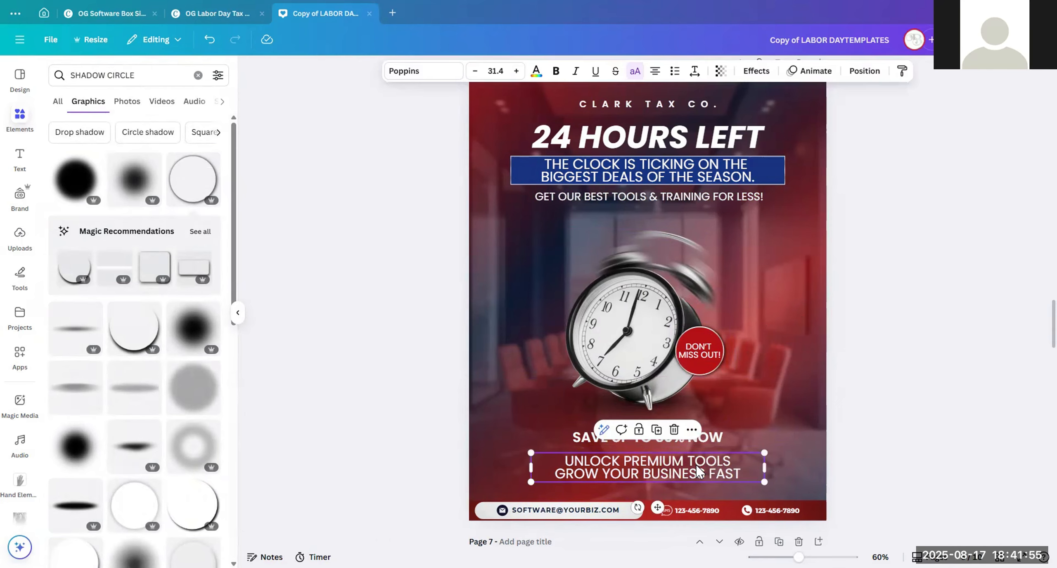
pyautogui.click(750, 462)
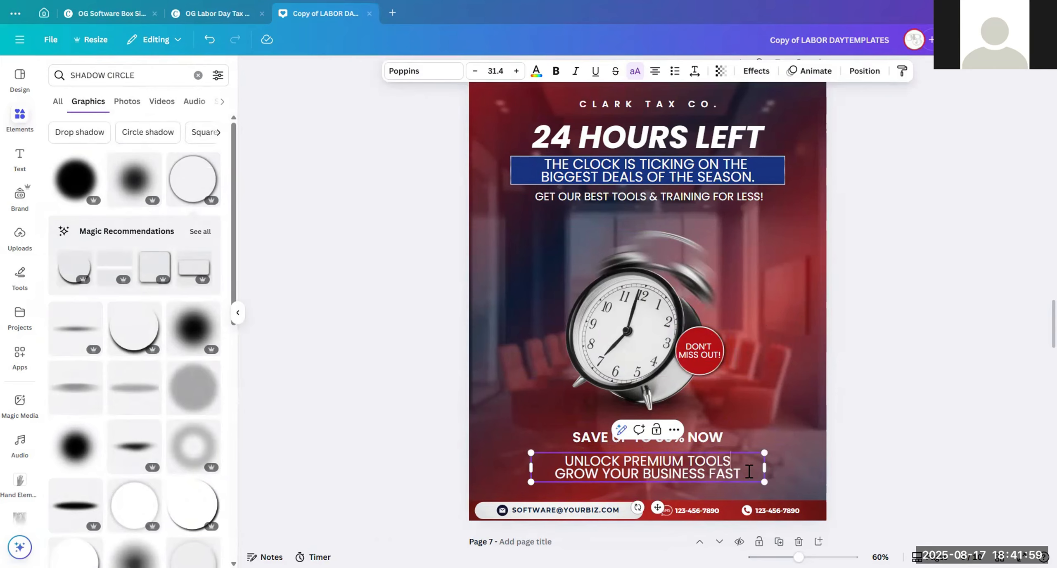
pyautogui.write('&')
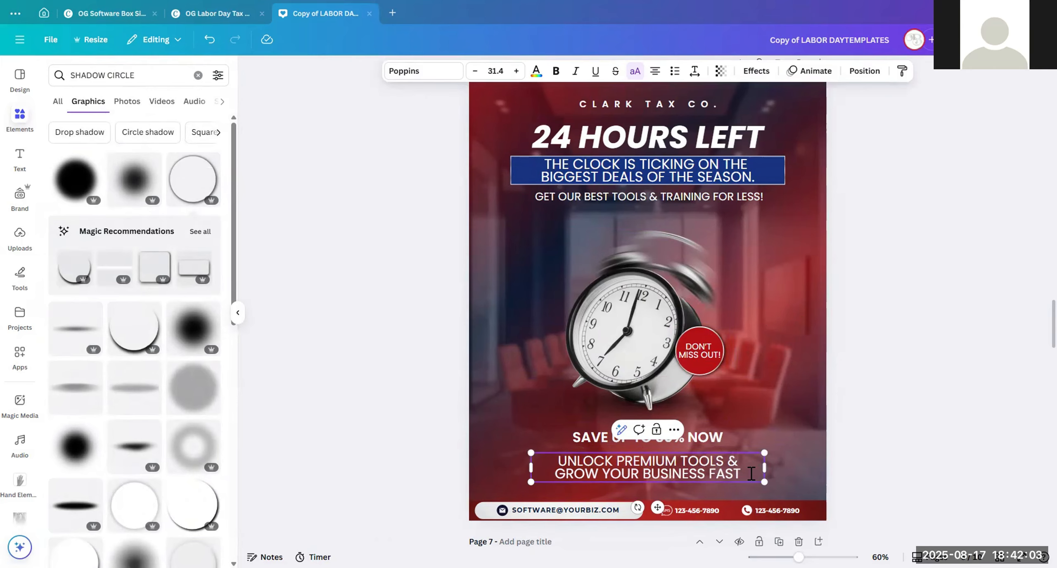
pyautogui.scroll(-5, 886, 383)
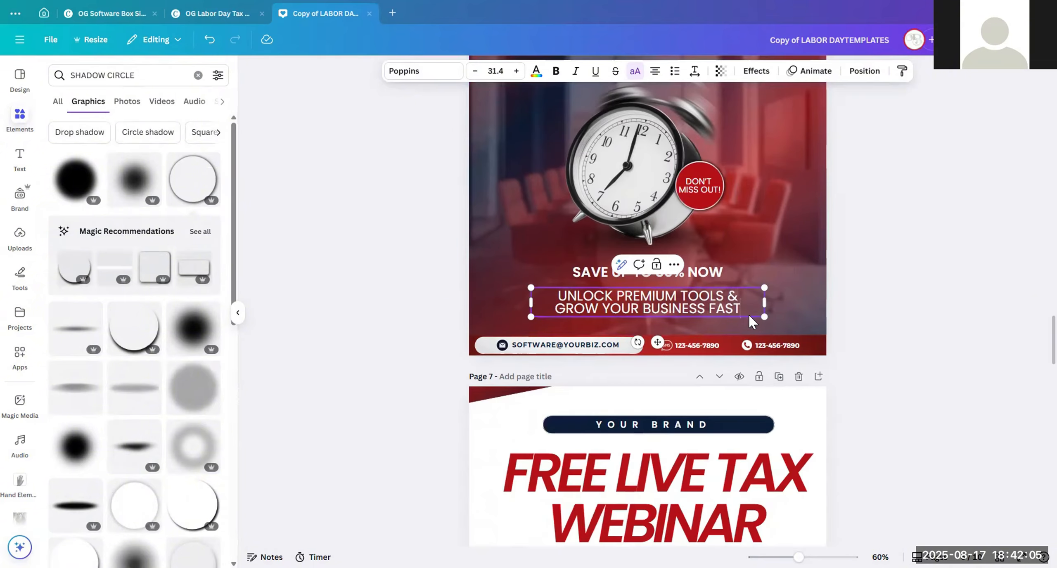
pyautogui.write('!')
pyautogui.scroll(10, 749, 326)
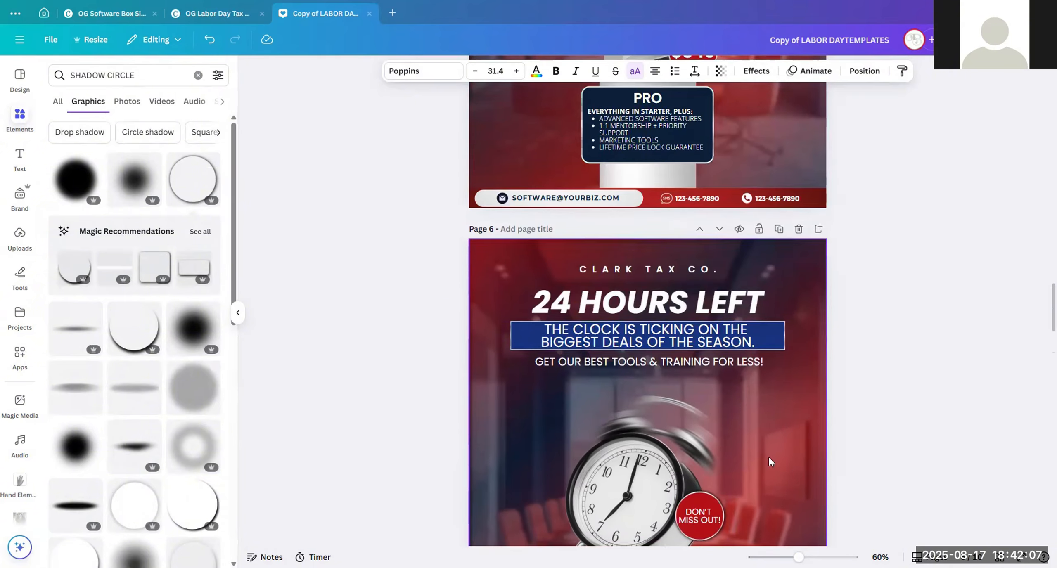
pyautogui.scroll(-8, 765, 122)
pyautogui.scroll(2, 764, 123)
pyautogui.scroll(-5, 682, 340)
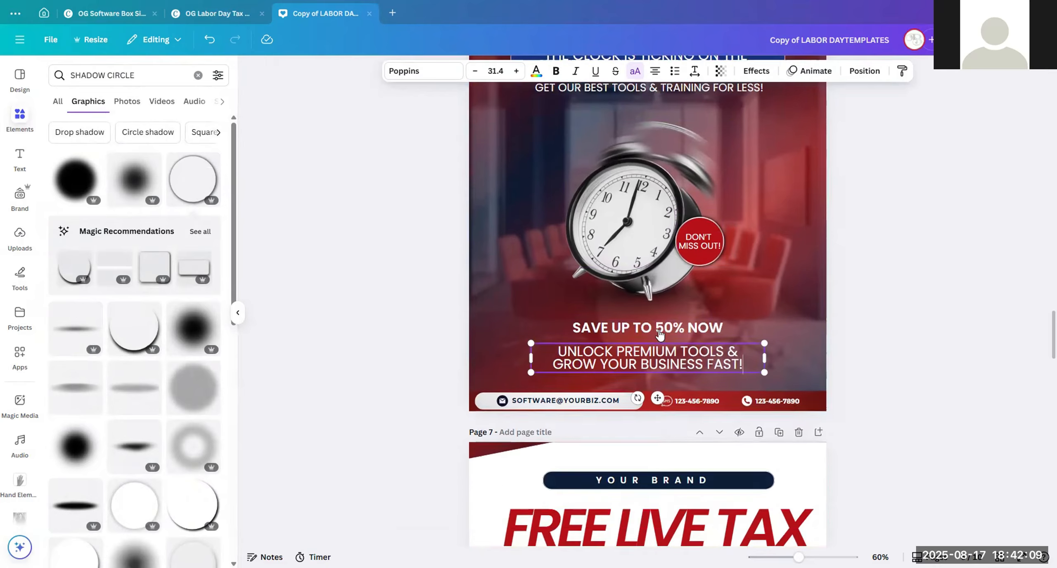
# Step: Copy "CLARK TAX CO." from page 6 and replace the "YOUR BRAND" placeholder on page 7's webinar flyer with it
pyautogui.scroll(-6, 683, 340)
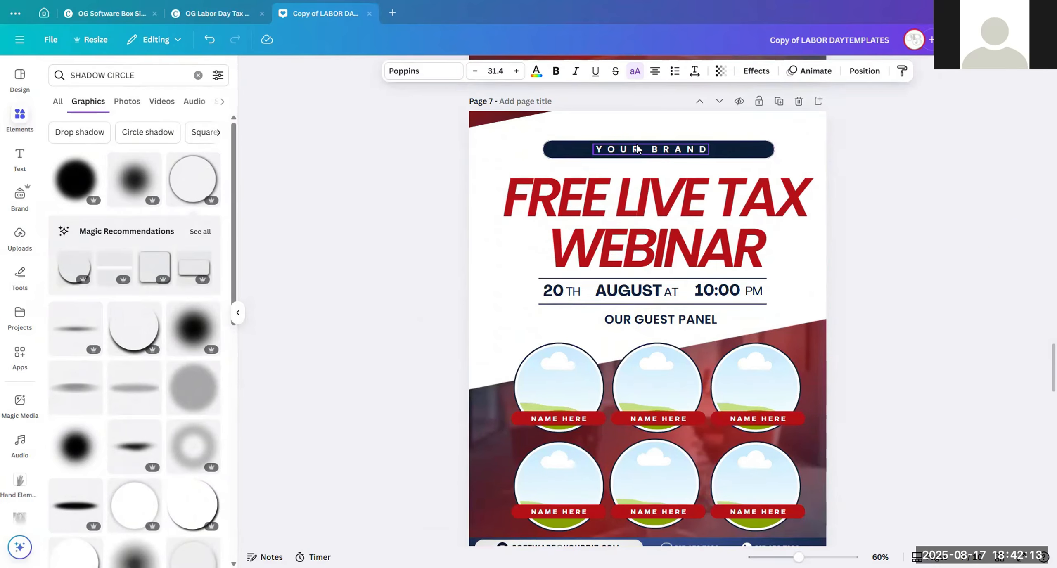
pyautogui.doubleClick(686, 151)
pyautogui.scroll(14, 688, 155)
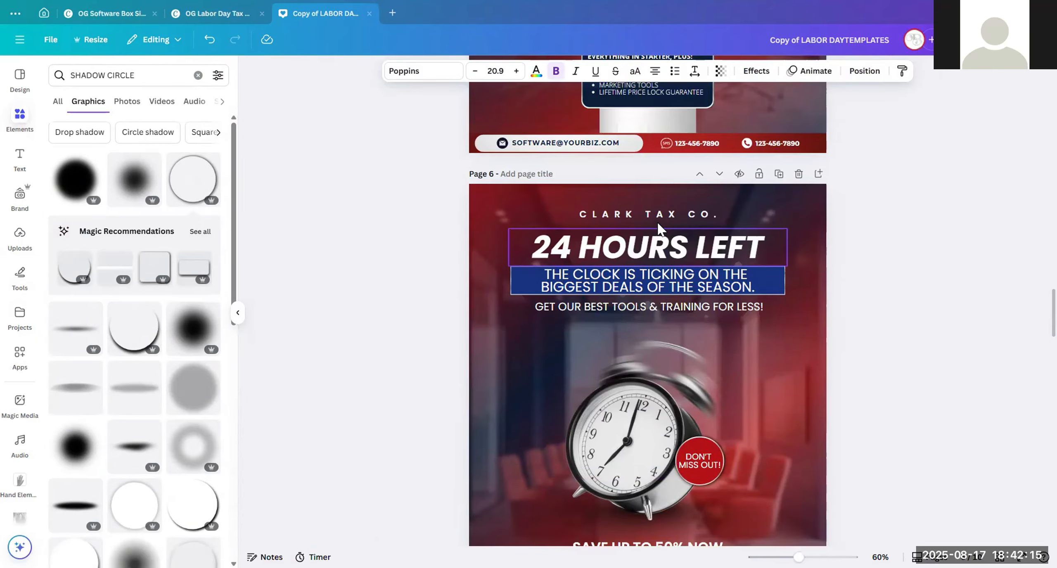
pyautogui.doubleClick(663, 212)
pyautogui.hotkey('ctrl', 'c')
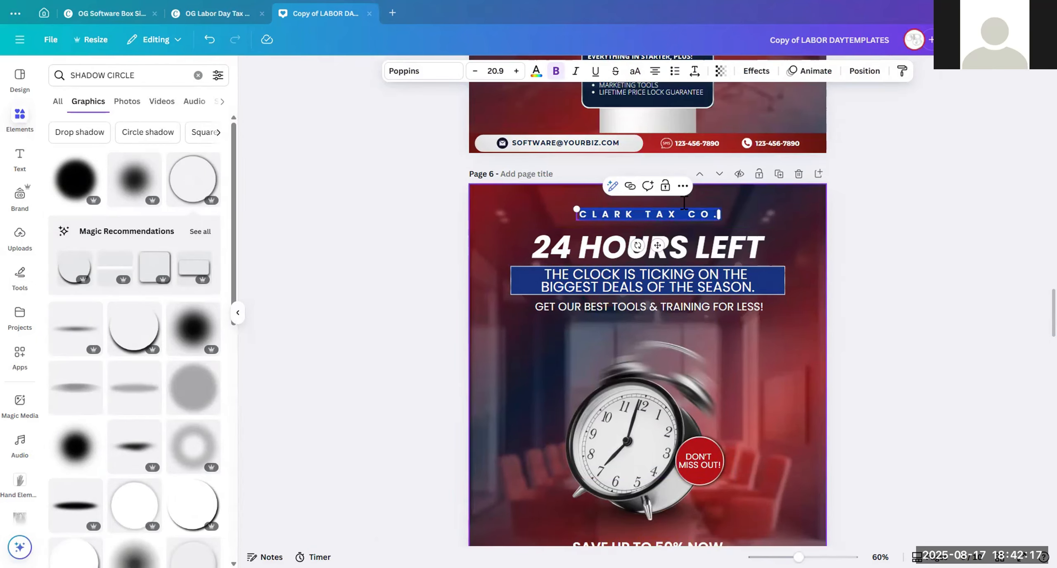
pyautogui.scroll(-15, 666, 209)
pyautogui.doubleClick(663, 205)
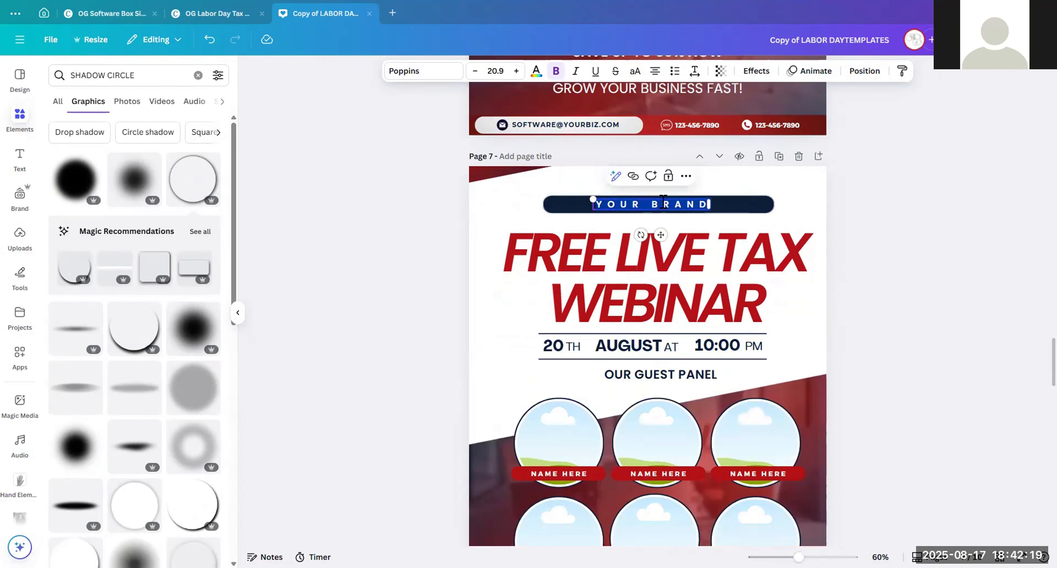
pyautogui.hotkey('ctrl', 'v')
# Step: Set the day number in page 7's webinar date to 22
pyautogui.scroll(-4, 778, 217)
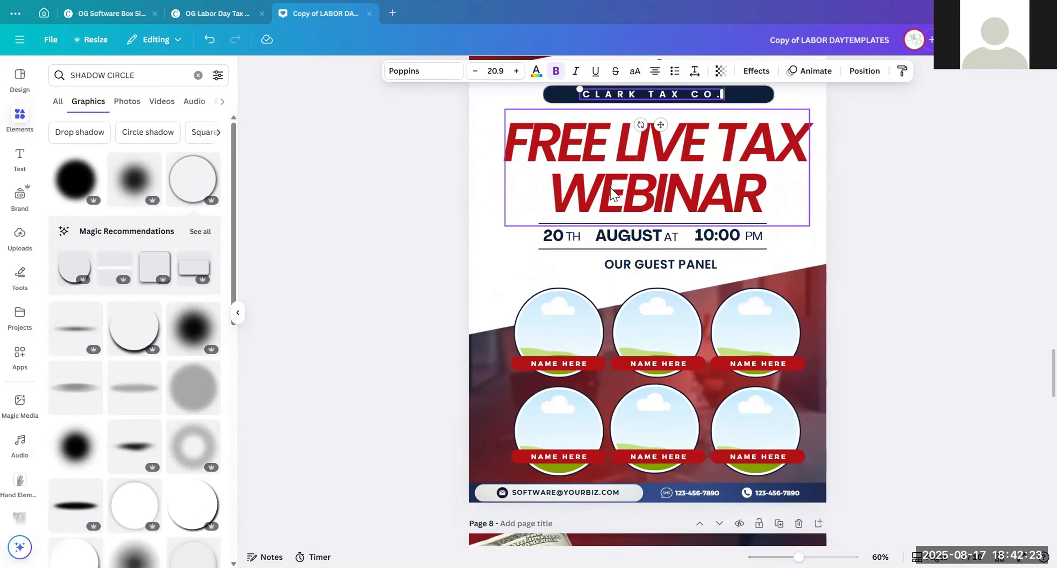
pyautogui.click(567, 240)
pyautogui.click(555, 235)
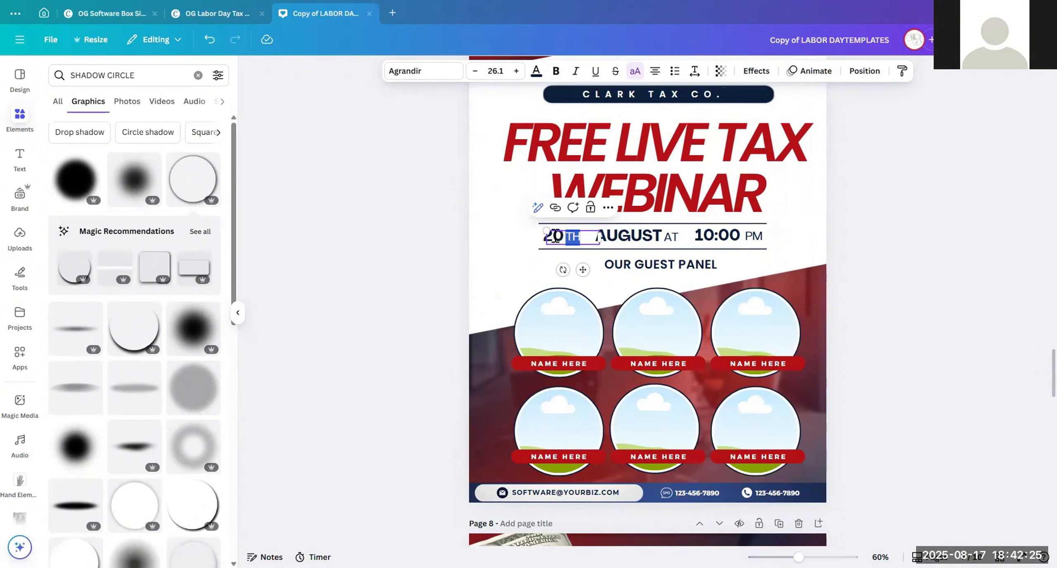
pyautogui.click(562, 238)
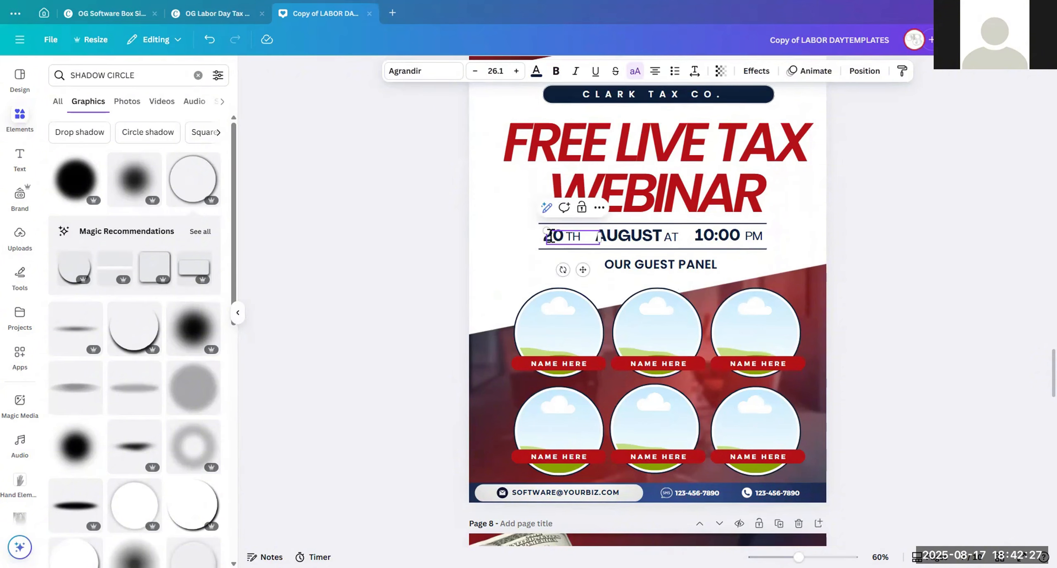
pyautogui.click(552, 238)
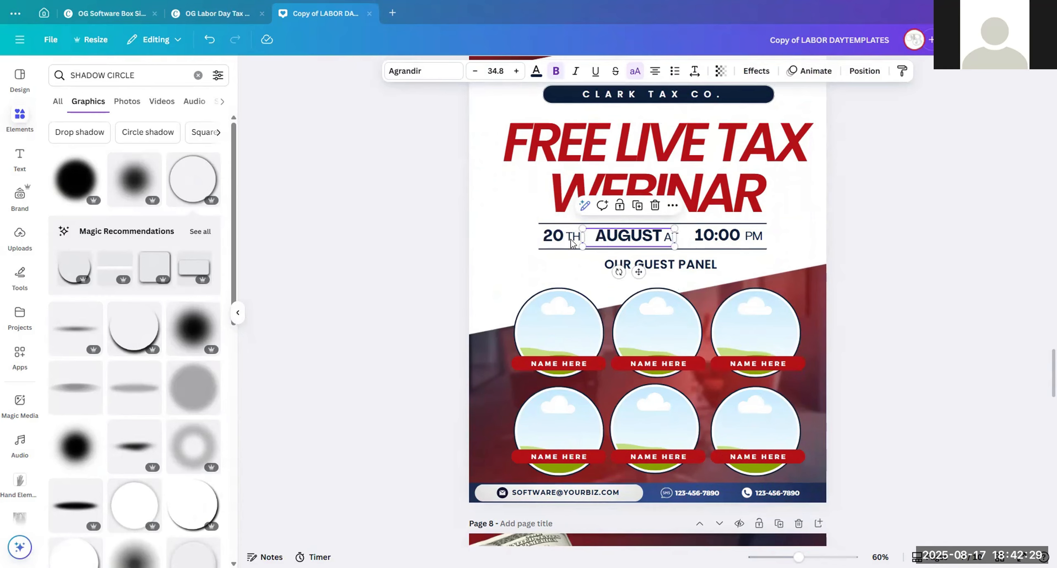
pyautogui.click(551, 233)
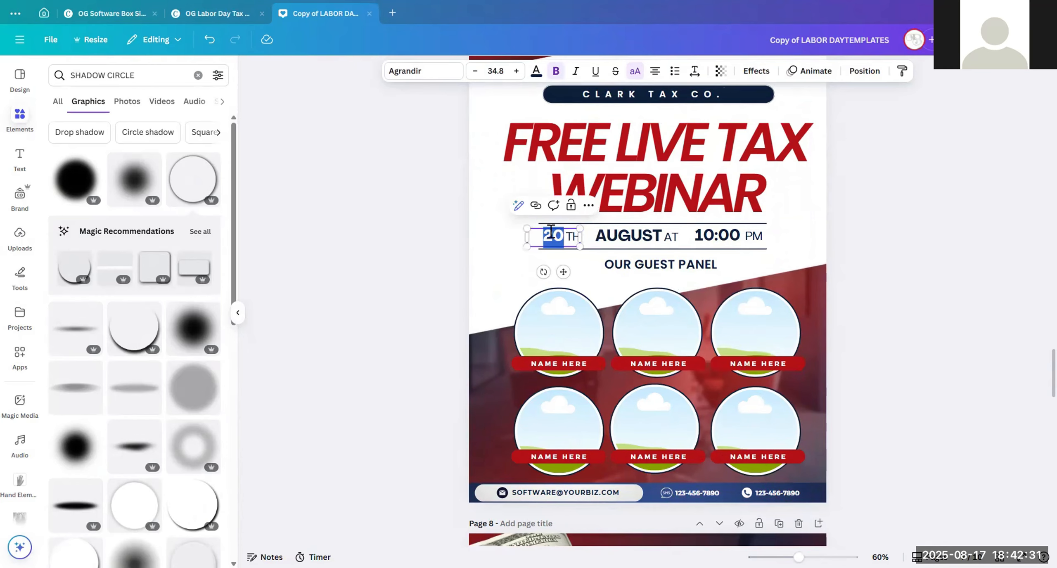
pyautogui.click(553, 237)
pyautogui.moveTo(561, 238); pyautogui.dragTo(558, 238)
pyautogui.write('2')
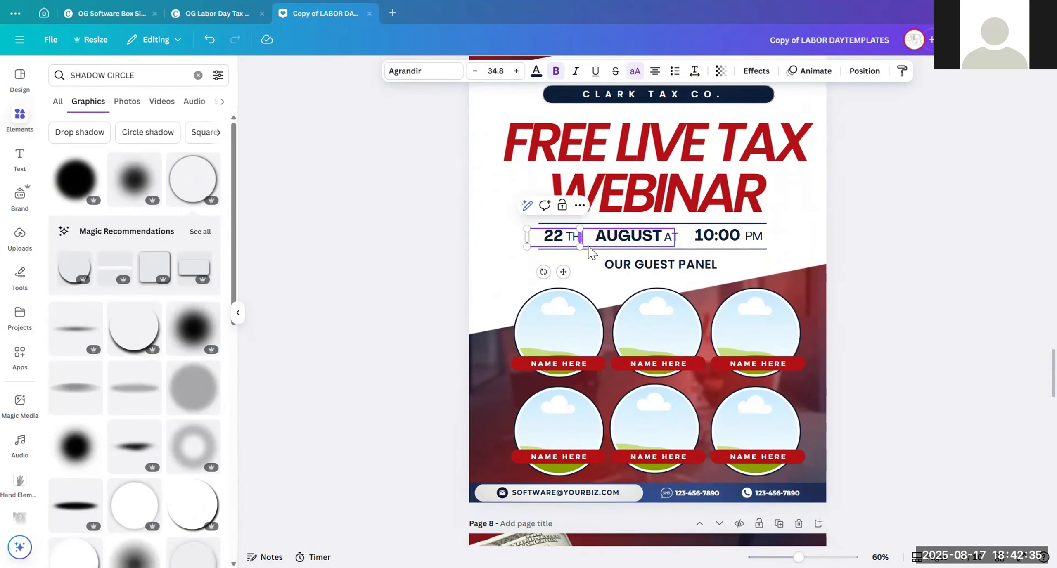
# Step: Replace the ordinal suffix beside the day number on page 7 with "ND"
pyautogui.click(580, 248)
pyautogui.doubleClick(574, 238)
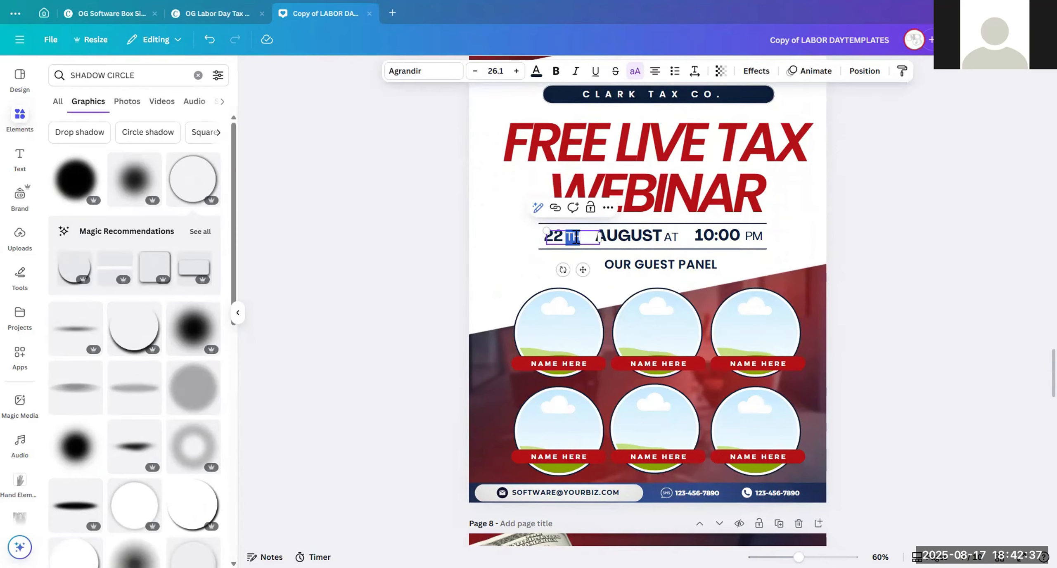
pyautogui.write('ND')
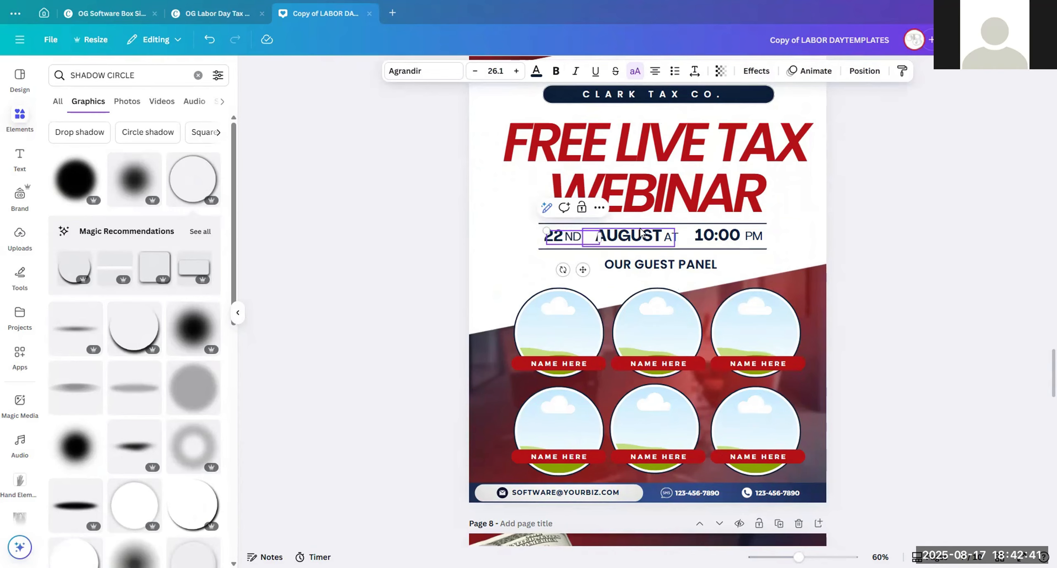
pyautogui.click(512, 252)
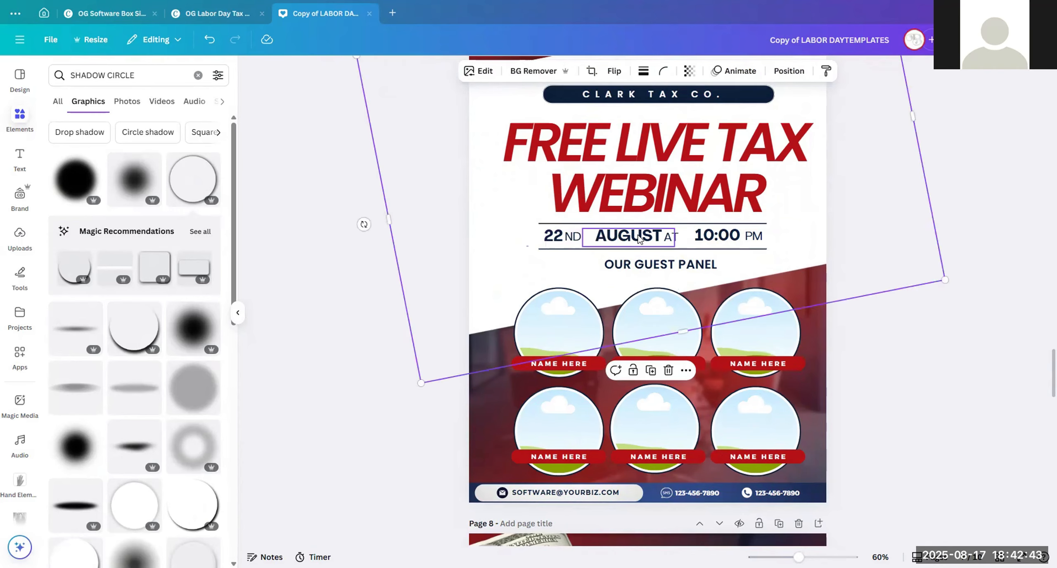
# Step: Set the time in page 7's webinar details to 8:00
pyautogui.click(701, 237)
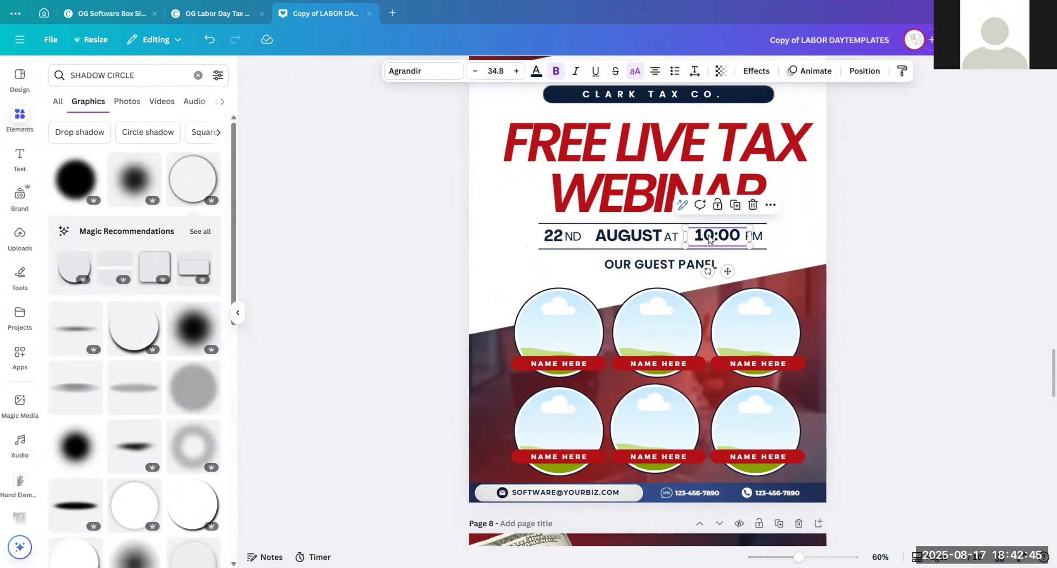
pyautogui.doubleClick(701, 238)
pyautogui.moveTo(696, 236); pyautogui.dragTo(708, 235)
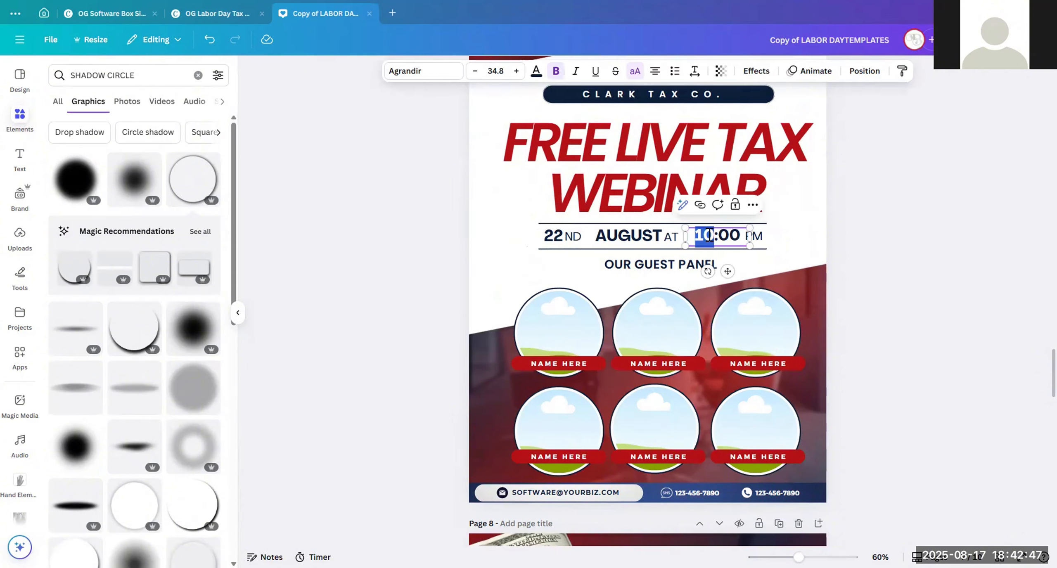
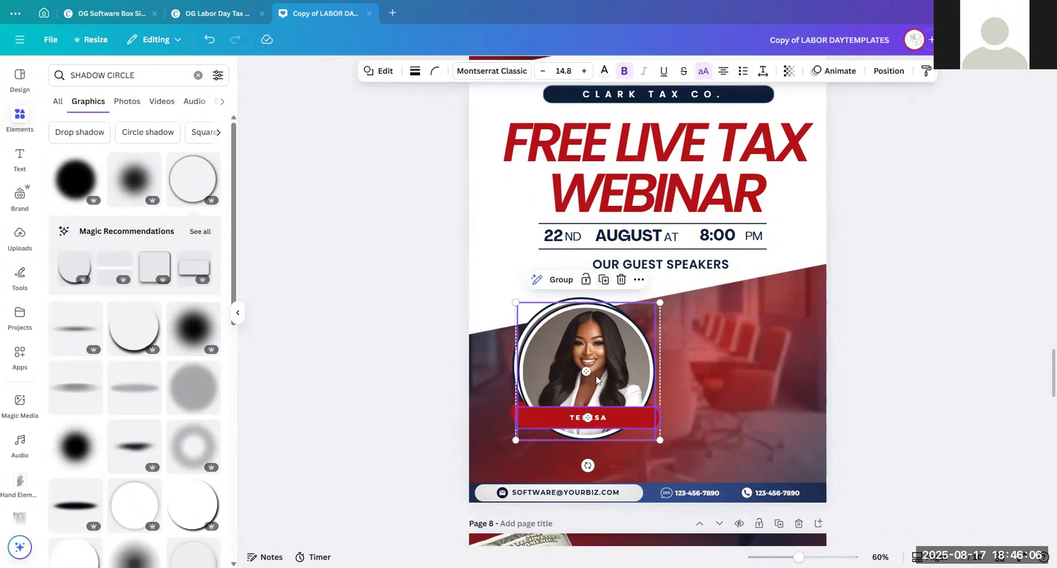
# Step: Duplicate page 7's speaker portrait with its name banner, place the copy alongside, and enter the second speaker's name on it
pyautogui.click(601, 279)
pyautogui.moveTo(699, 372); pyautogui.dragTo(742, 378)
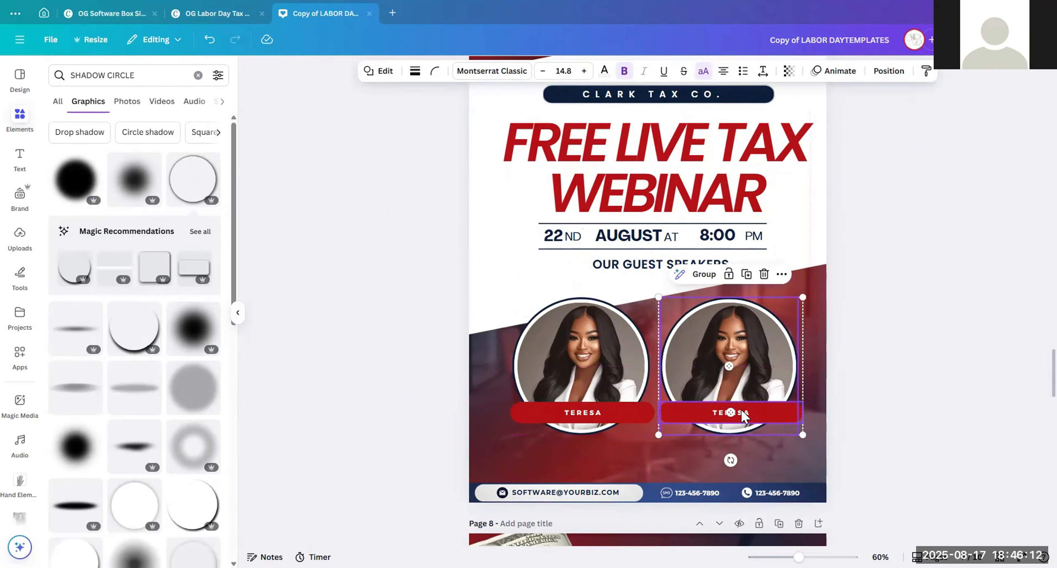
pyautogui.click(742, 412)
pyautogui.click(741, 413)
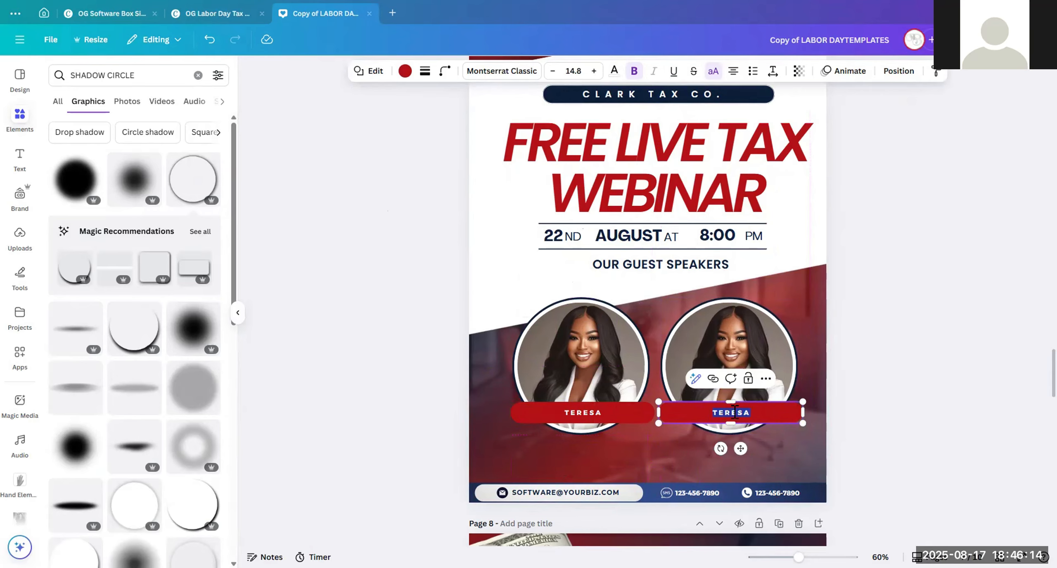
pyautogui.write('AALIYAH')
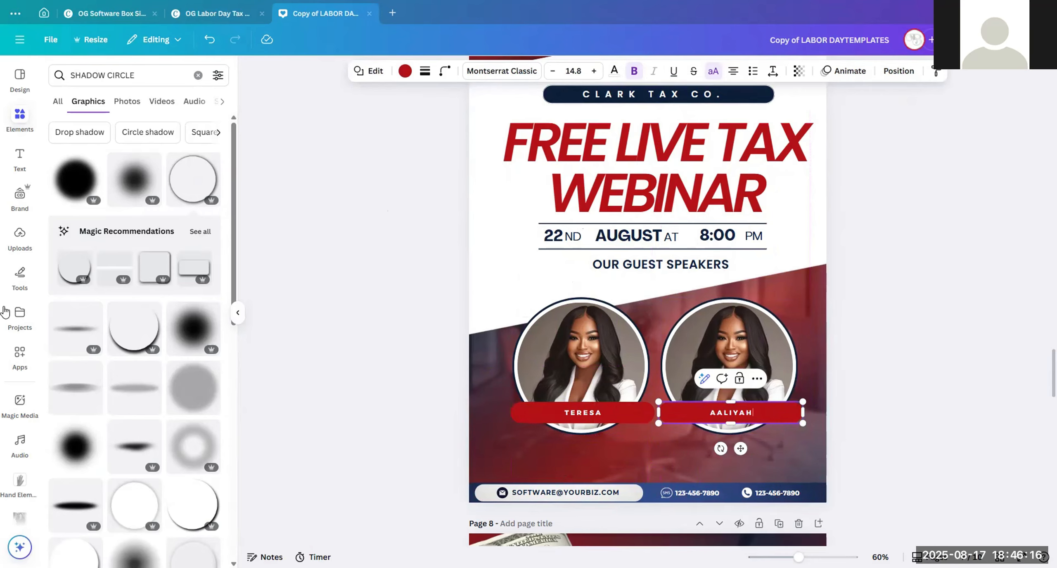
# Step: Replace the duplicated portrait with another woman's photo from the AI Models for Templates folder and reposition it inside the circle
pyautogui.scroll(-4, 35, 496)
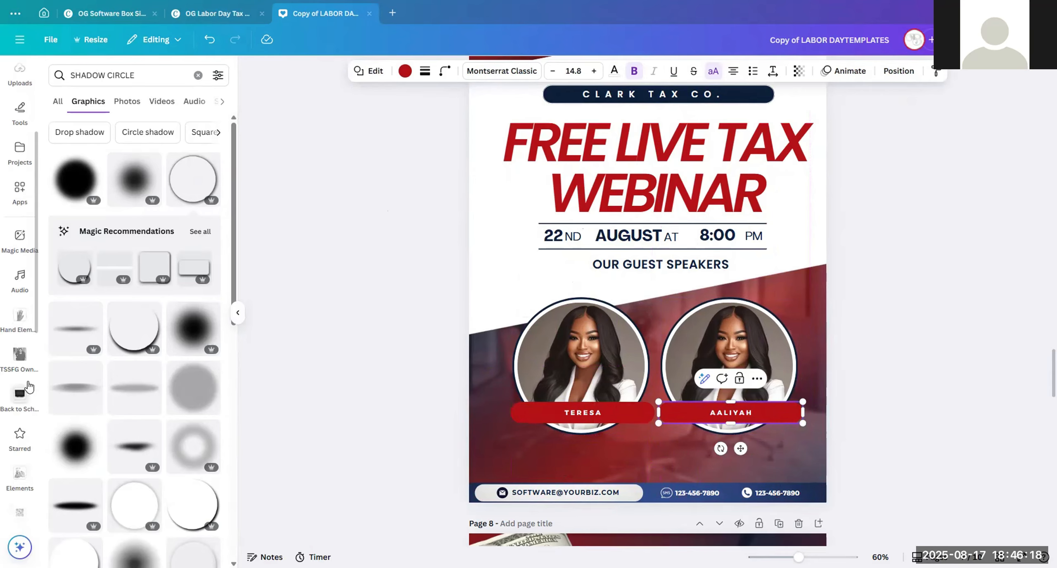
pyautogui.scroll(-5, 28, 387)
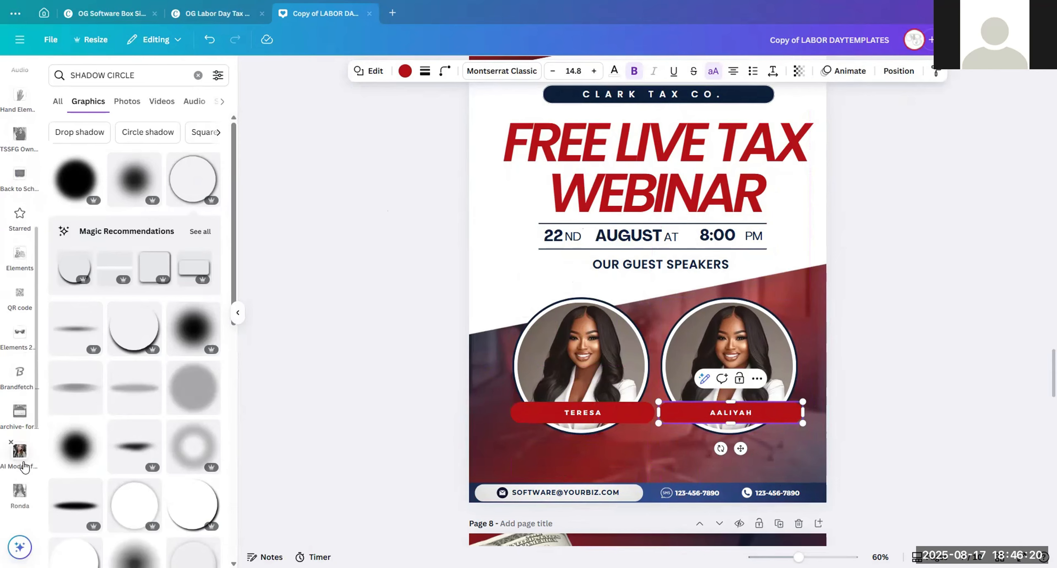
pyautogui.click(24, 466)
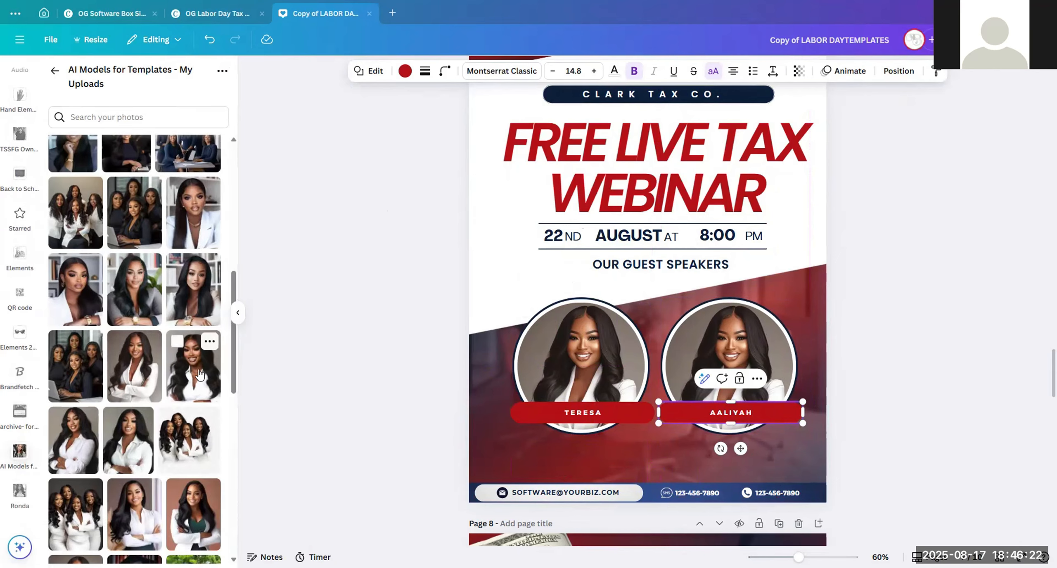
pyautogui.doubleClick(757, 346)
pyautogui.moveTo(759, 344); pyautogui.dragTo(756, 369)
pyautogui.click(897, 351)
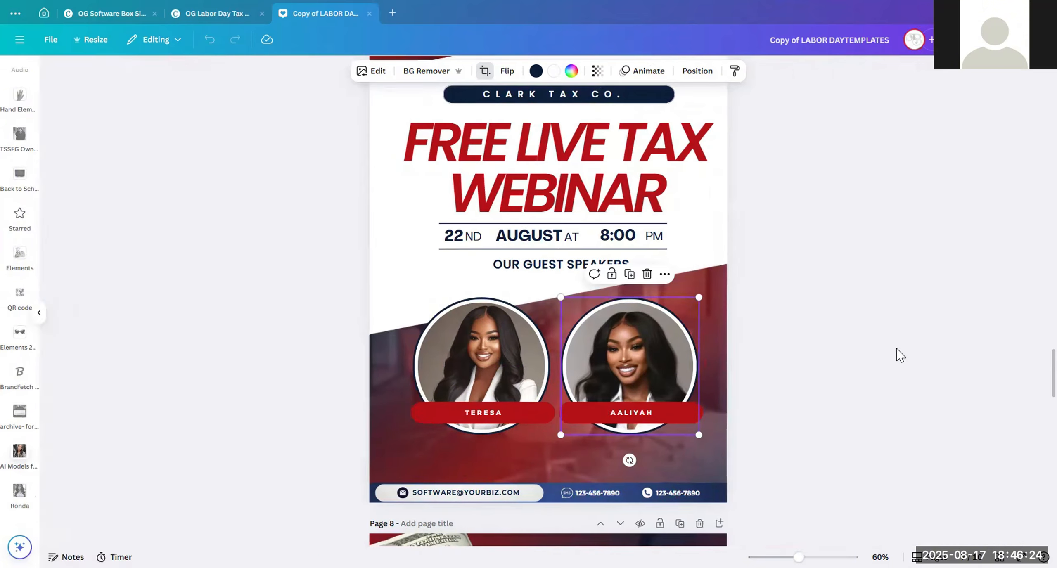
pyautogui.click(891, 358)
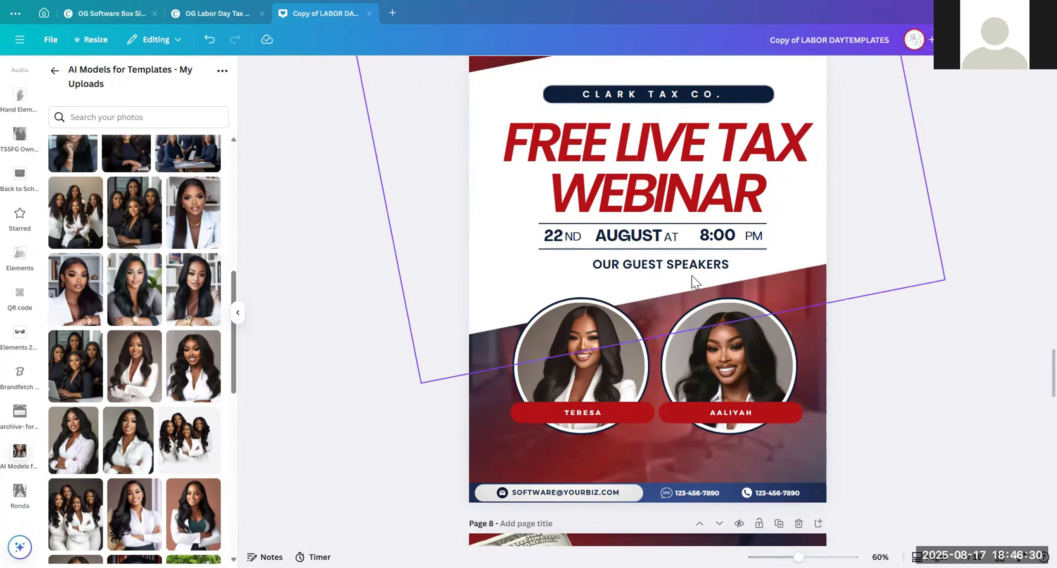
# Step: Review the edited speaker flyer on page 7 and examine the layout of page 8's webinar flyer
pyautogui.scroll(-5, 805, 289)
pyautogui.scroll(8, 763, 206)
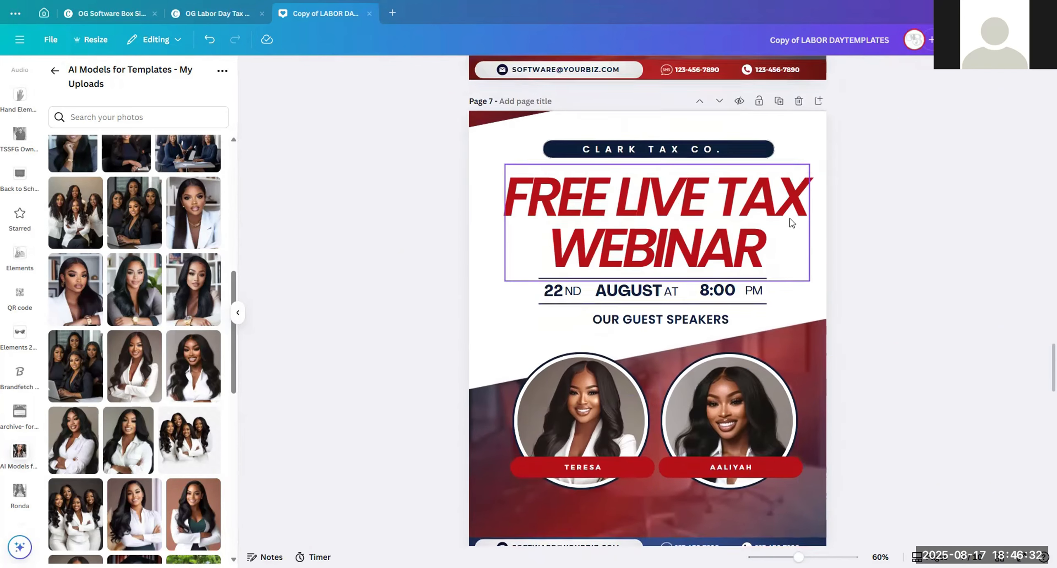
pyautogui.scroll(-3, 785, 221)
pyautogui.scroll(-10, 796, 221)
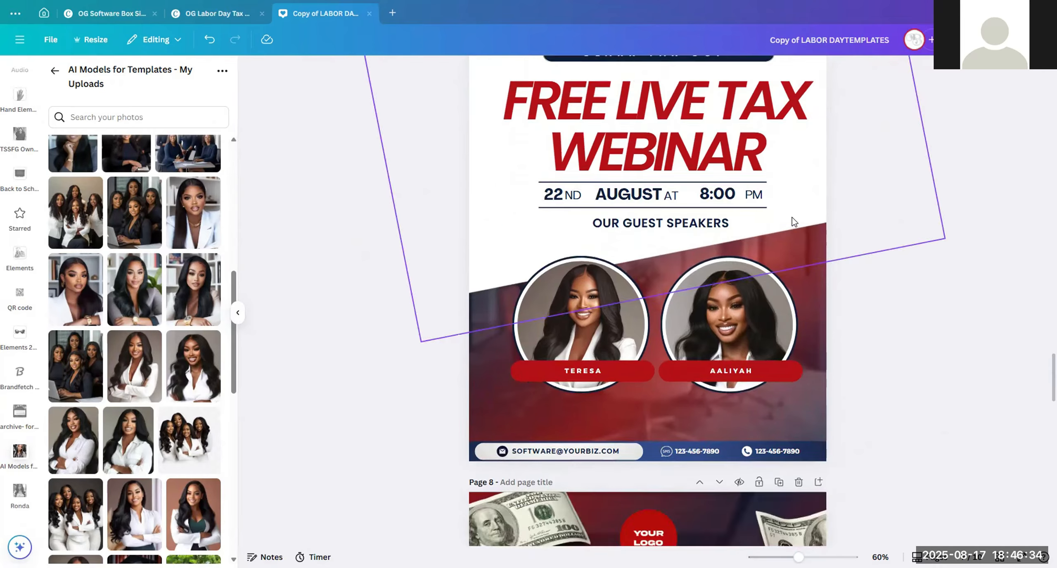
pyautogui.scroll(-5, 788, 221)
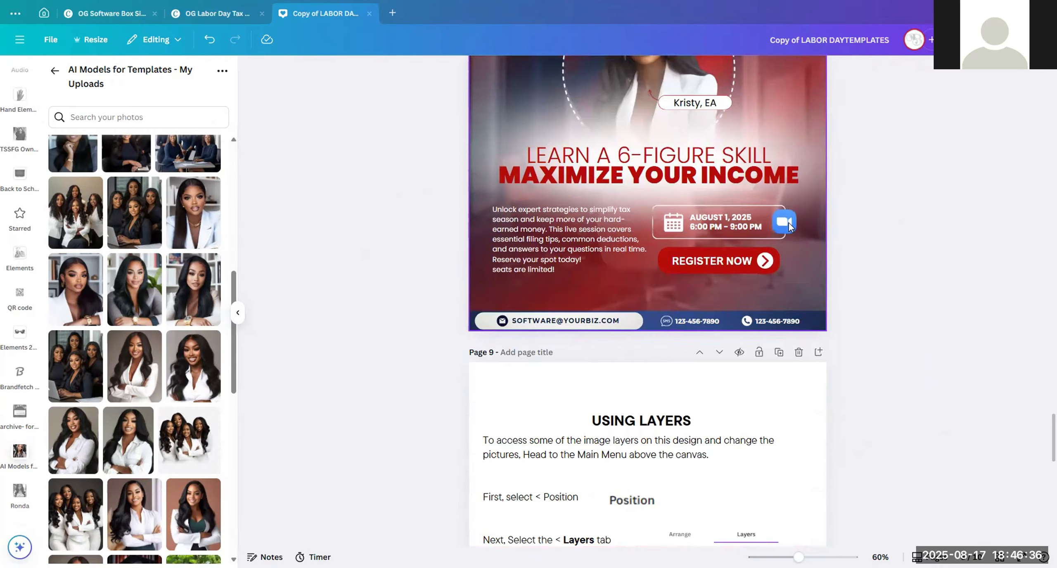
pyautogui.scroll(6, 785, 220)
pyautogui.scroll(-1, 774, 220)
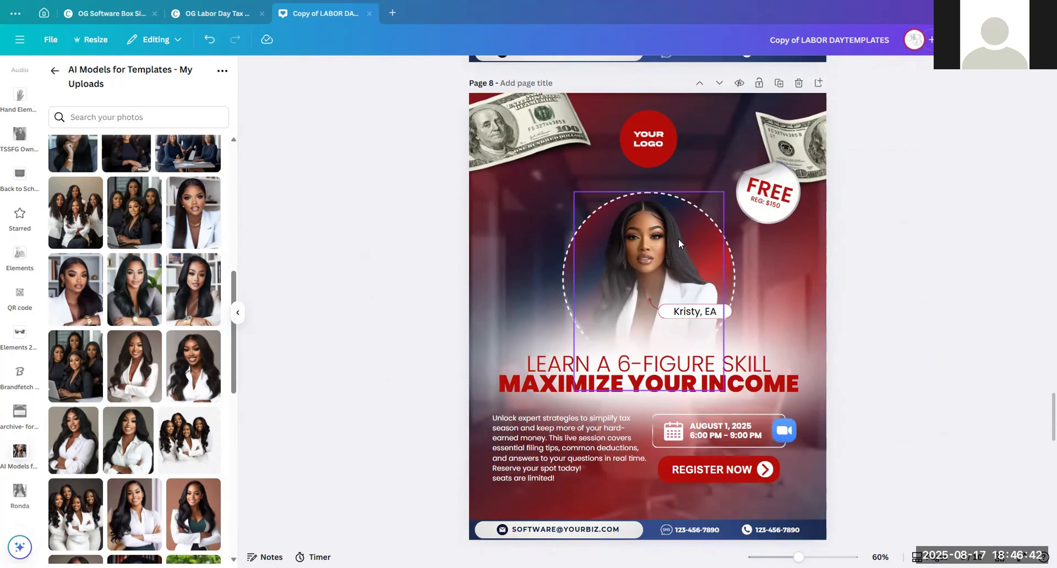
pyautogui.scroll(2, 323, 355)
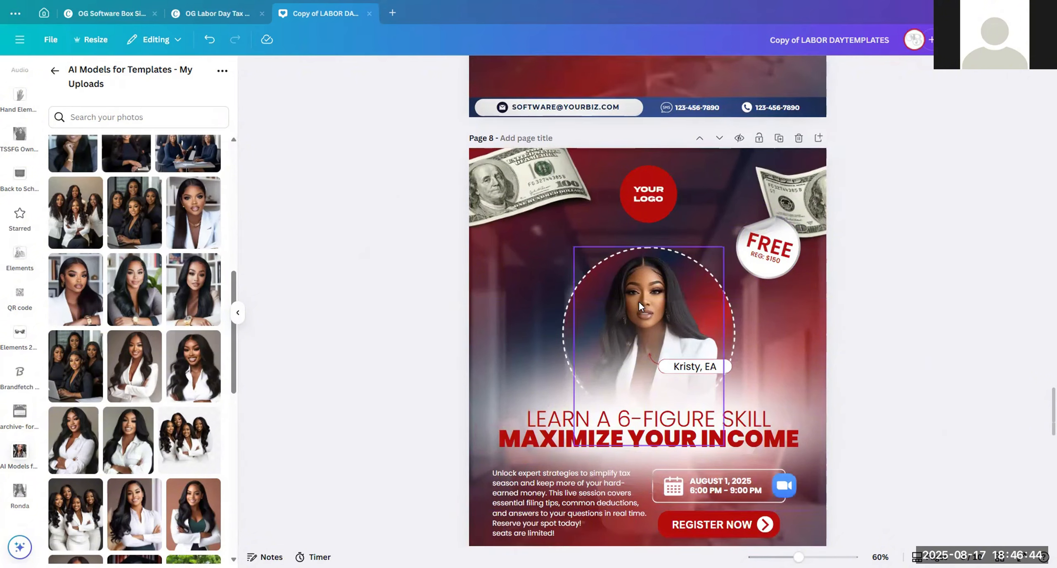
# Step: Nudge the existing portrait cutout slightly downward inside page 8's dashed circle
pyautogui.click(652, 279)
pyautogui.doubleClick(652, 279)
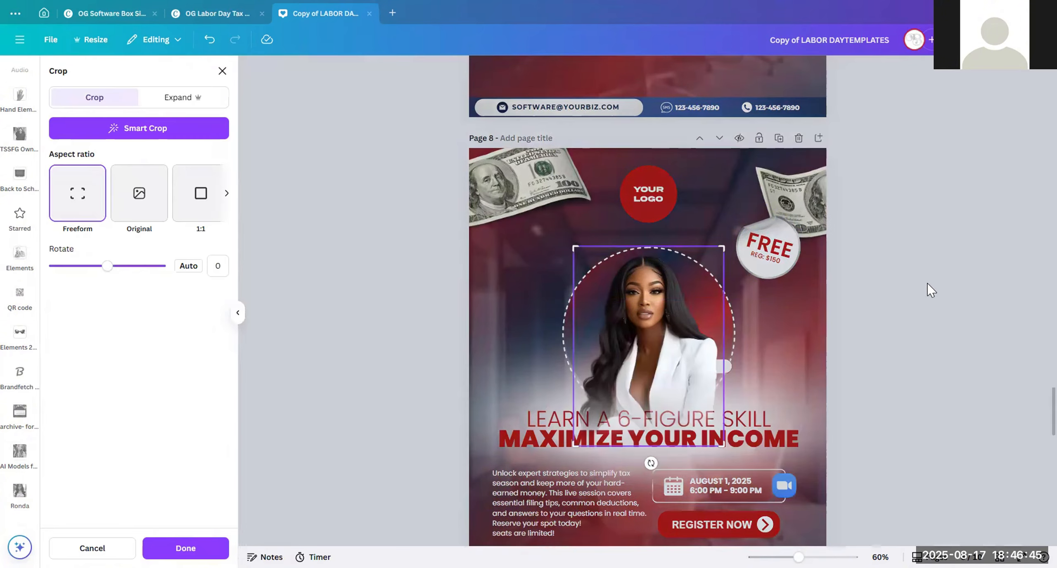
pyautogui.doubleClick(660, 283)
pyautogui.moveTo(658, 283)
pyautogui.mouseDown()
pyautogui.moveTo(649, 198)
pyautogui.moveTo(661, 288)
pyautogui.mouseUp()
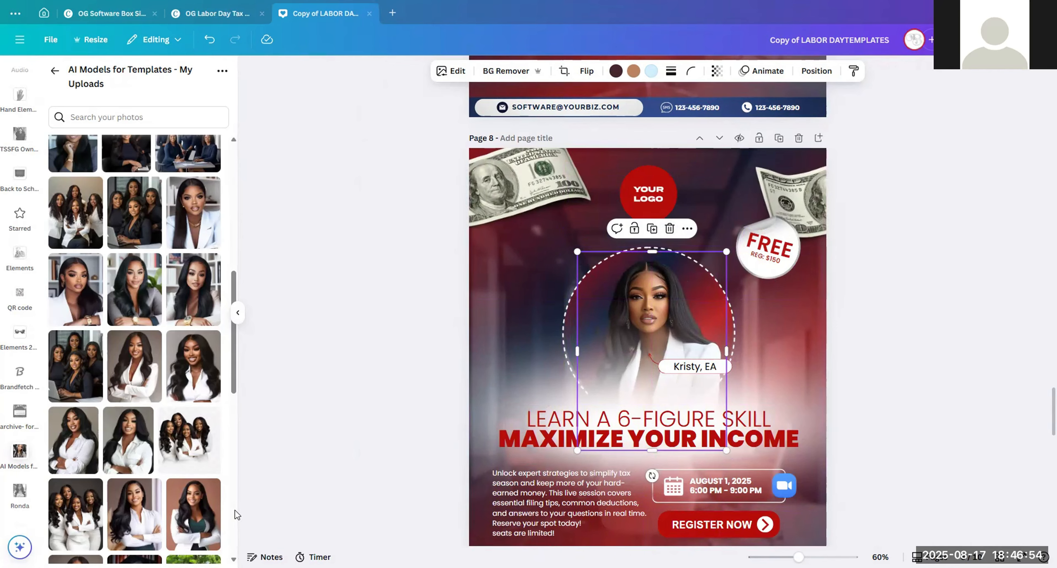
# Step: Insert the uploaded photo of the woman in a burgundy suit on page 8 and delete the original portrait
pyautogui.scroll(5, 21, 231)
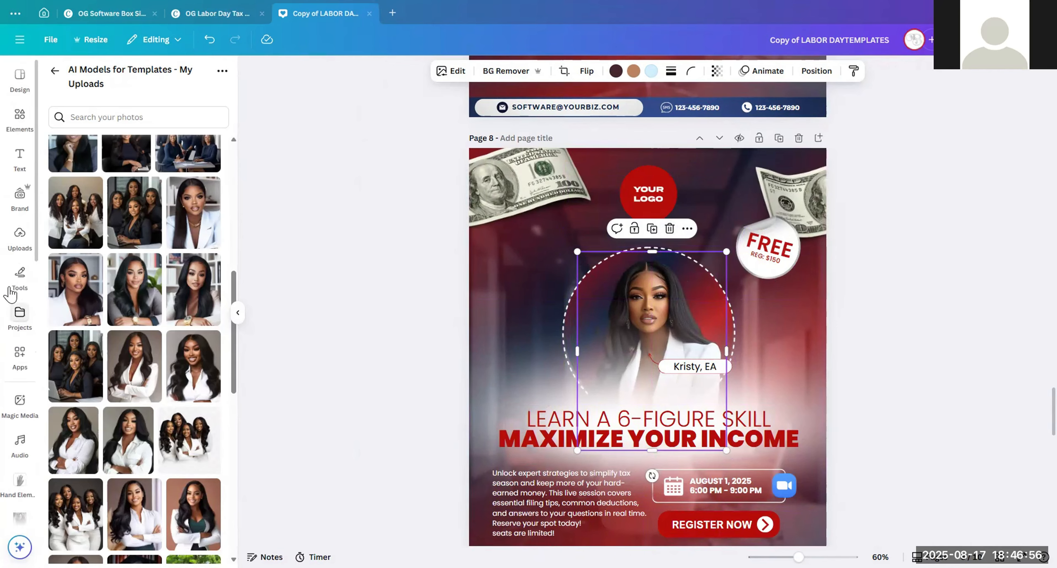
pyautogui.click(17, 237)
pyautogui.scroll(15, 133, 283)
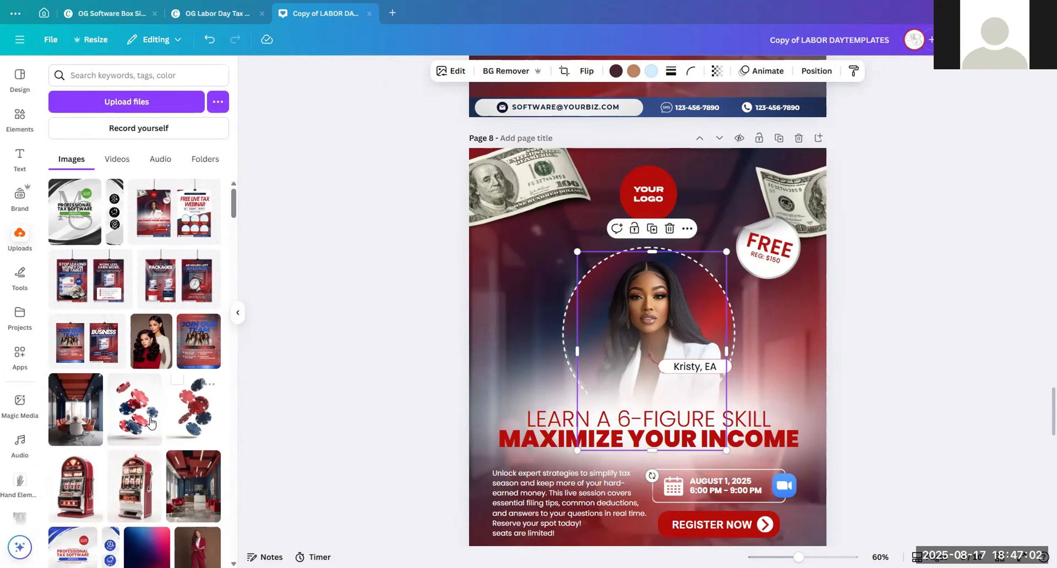
pyautogui.scroll(-3, 136, 372)
pyautogui.click(197, 445)
pyautogui.scroll(3, 142, 326)
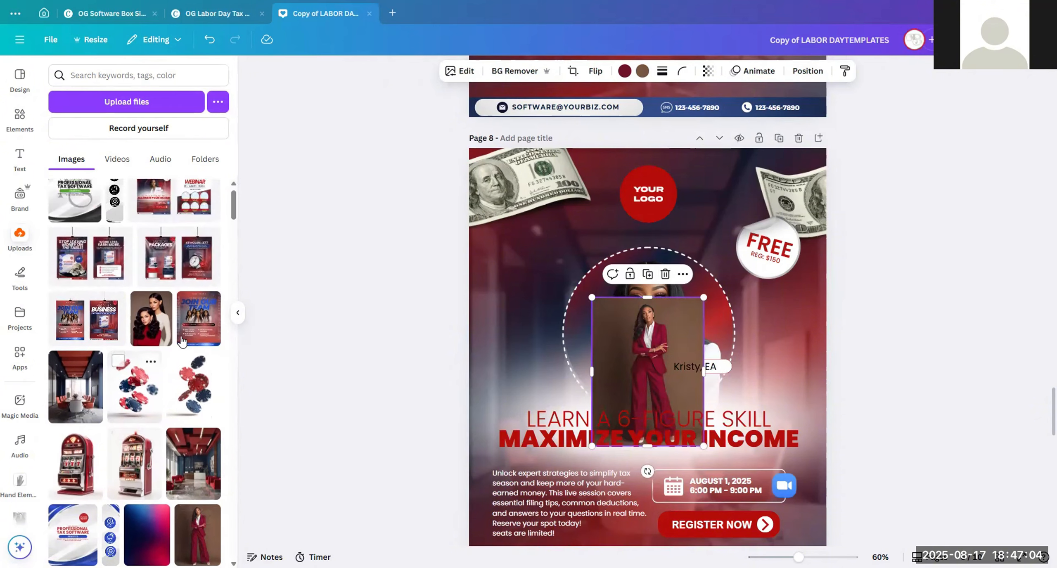
pyautogui.click(644, 289)
pyautogui.click(669, 230)
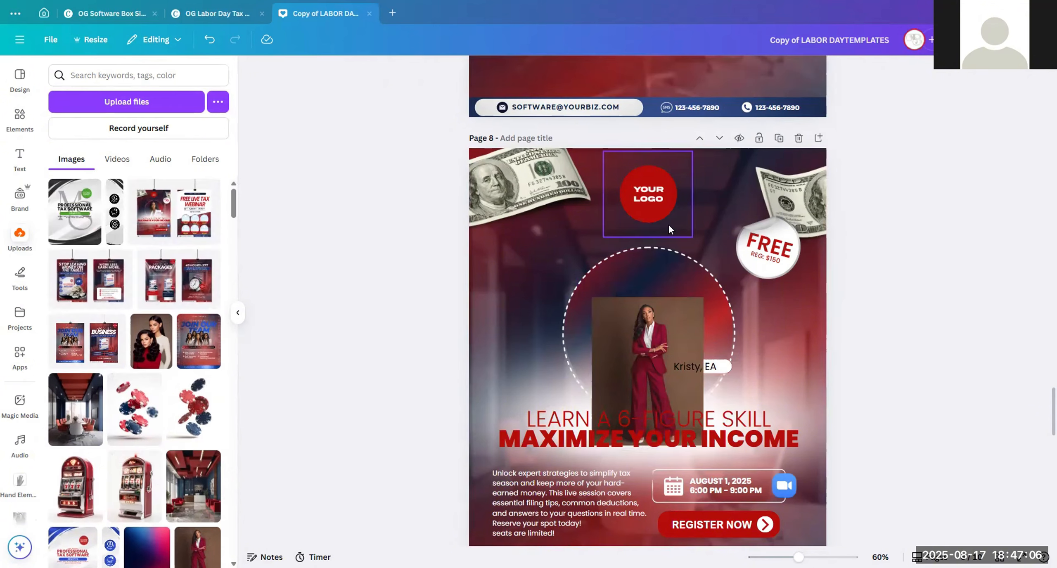
# Step: Remove the background from the burgundy suit photo and crop it closely around the woman's upper body
pyautogui.click(644, 330)
pyautogui.click(510, 73)
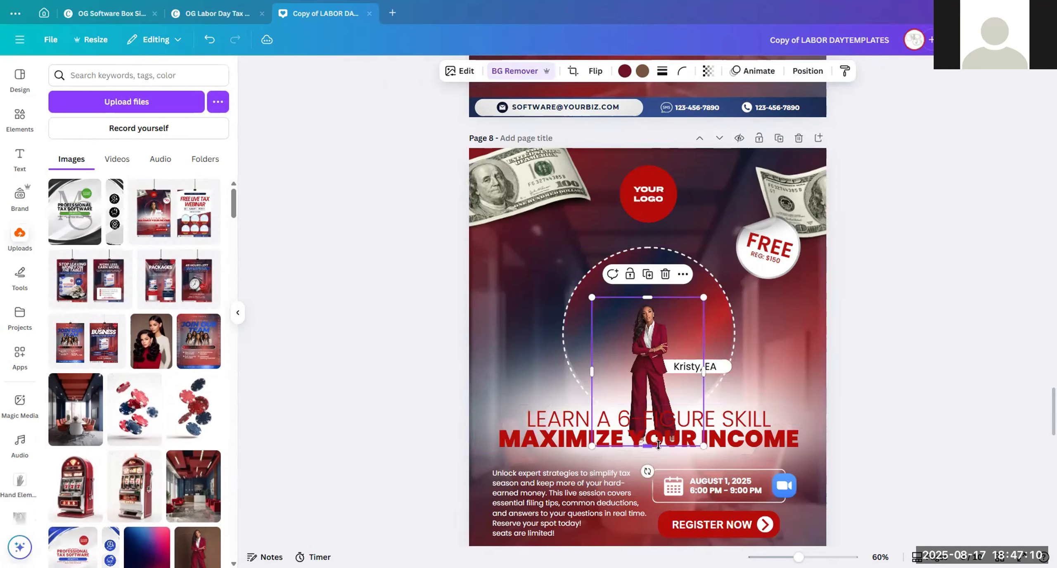
pyautogui.moveTo(647, 445); pyautogui.dragTo(647, 382)
pyautogui.moveTo(703, 337); pyautogui.dragTo(675, 338)
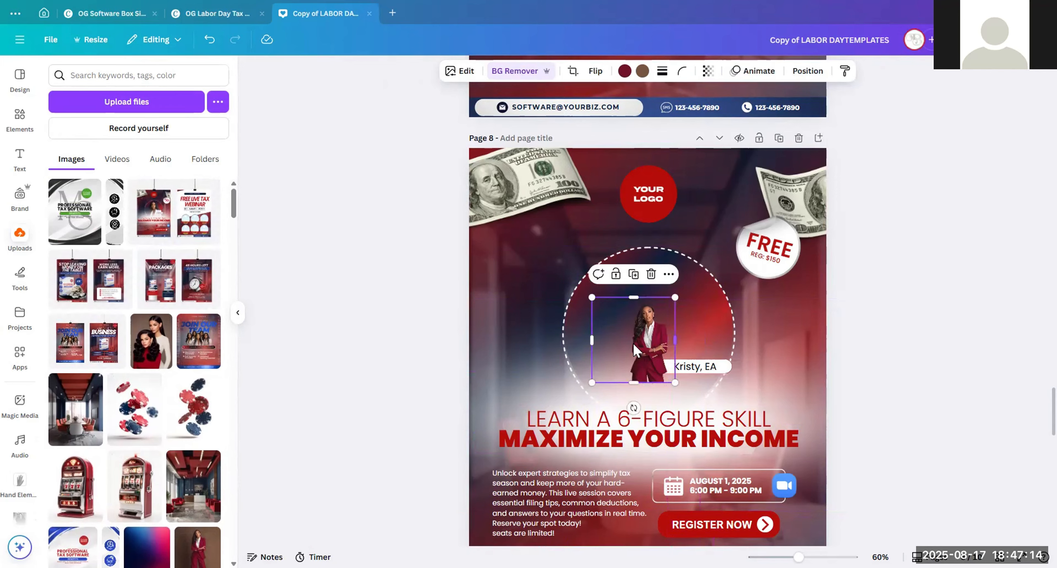
pyautogui.moveTo(593, 340); pyautogui.dragTo(636, 345)
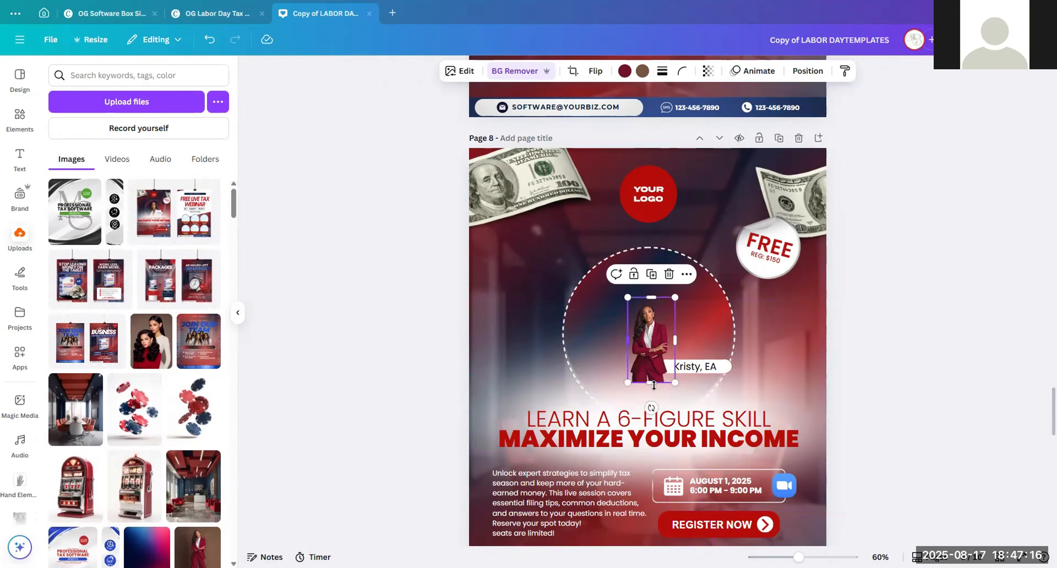
# Step: Enlarge the woman's cutout to span page 8's dashed circle and trim the empty space around its edges
pyautogui.moveTo(651, 383); pyautogui.dragTo(795, 443)
pyautogui.moveTo(708, 329); pyautogui.dragTo(672, 298)
pyautogui.moveTo(595, 264); pyautogui.dragTo(558, 237)
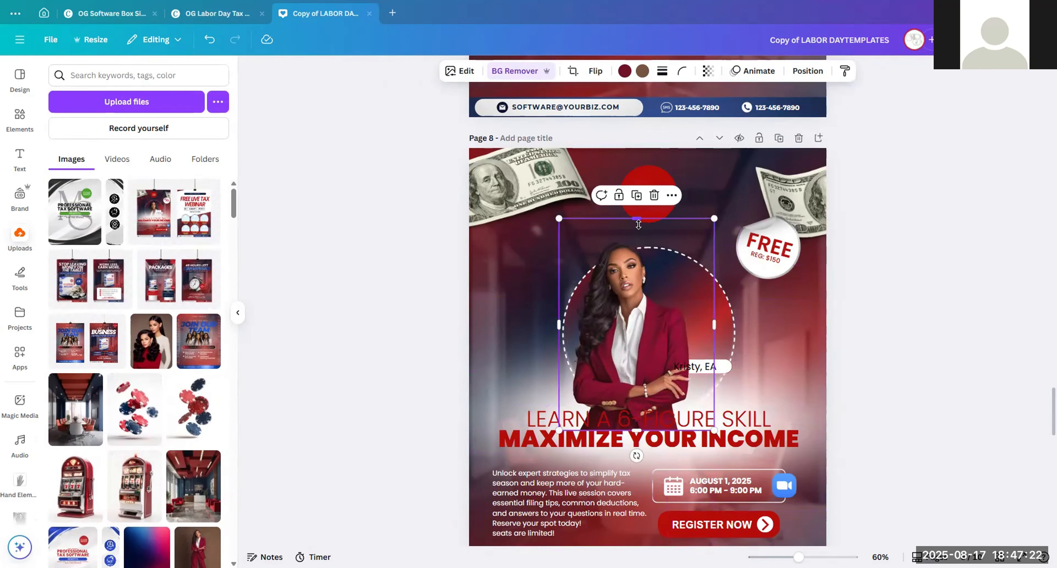
pyautogui.moveTo(636, 236); pyautogui.dragTo(639, 234)
pyautogui.moveTo(559, 334); pyautogui.dragTo(570, 333)
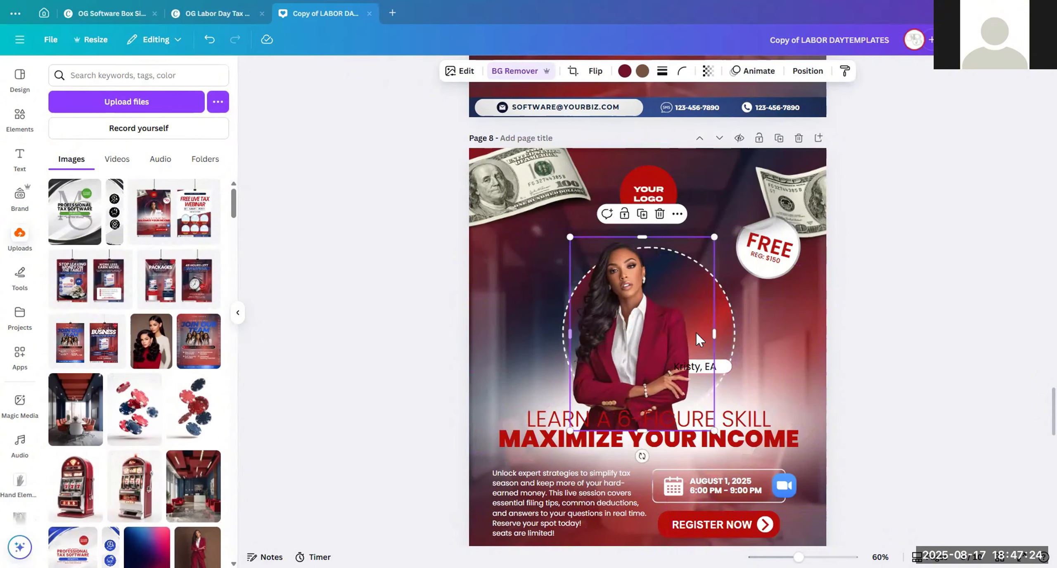
pyautogui.moveTo(715, 335); pyautogui.dragTo(699, 335)
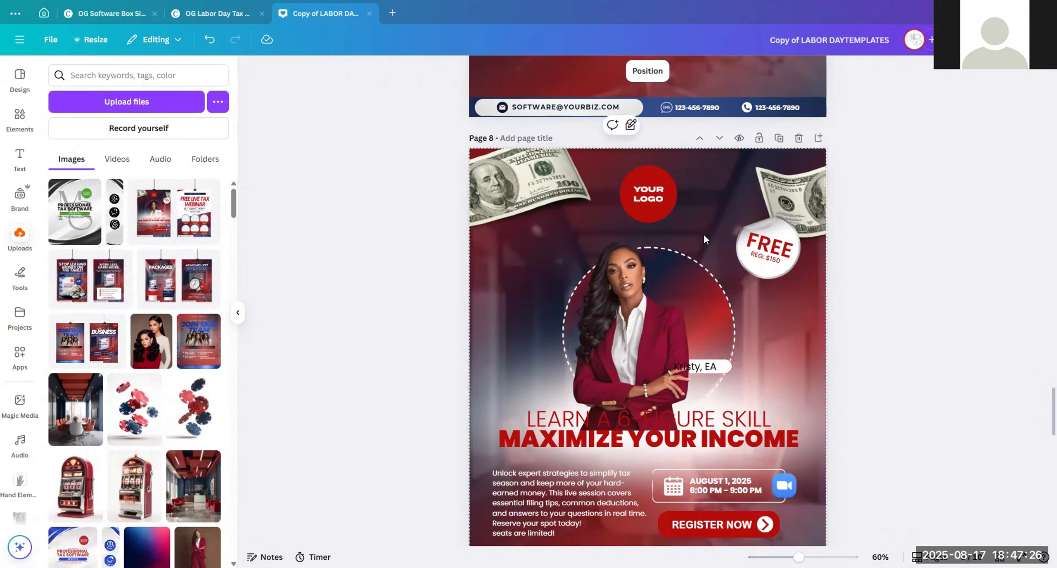
# Step: Fit the cutout inside the circle at about 436 by 600 px and send it backward behind the name label and headline
pyautogui.moveTo(699, 237); pyautogui.dragTo(727, 222)
pyautogui.moveTo(681, 262); pyautogui.dragTo(691, 291)
pyautogui.moveTo(652, 460)
pyautogui.mouseDown()
pyautogui.moveTo(651, 432)
pyautogui.moveTo(652, 444)
pyautogui.mouseUp()
pyautogui.click(794, 76)
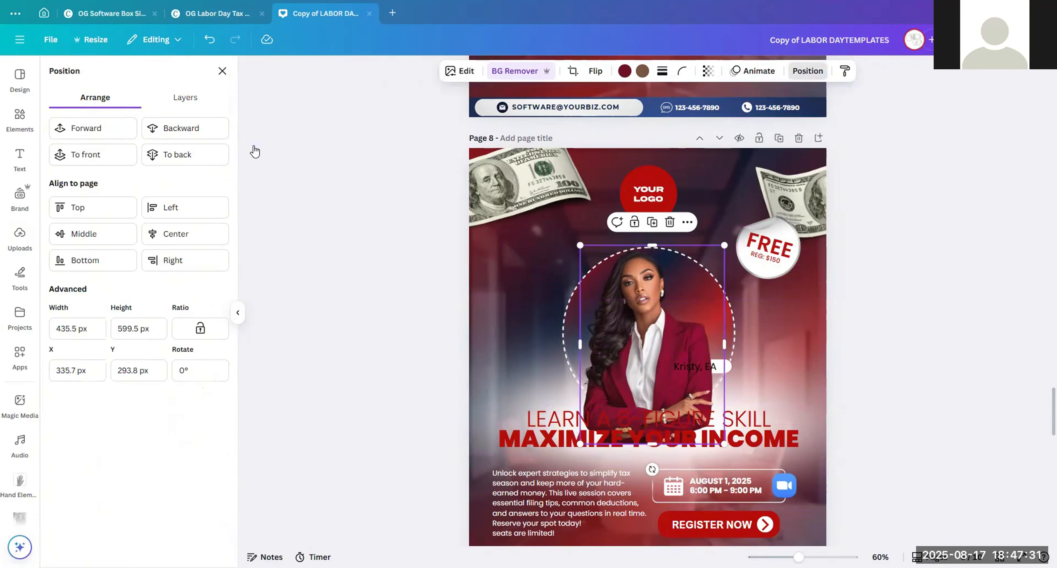
pyautogui.click(204, 134)
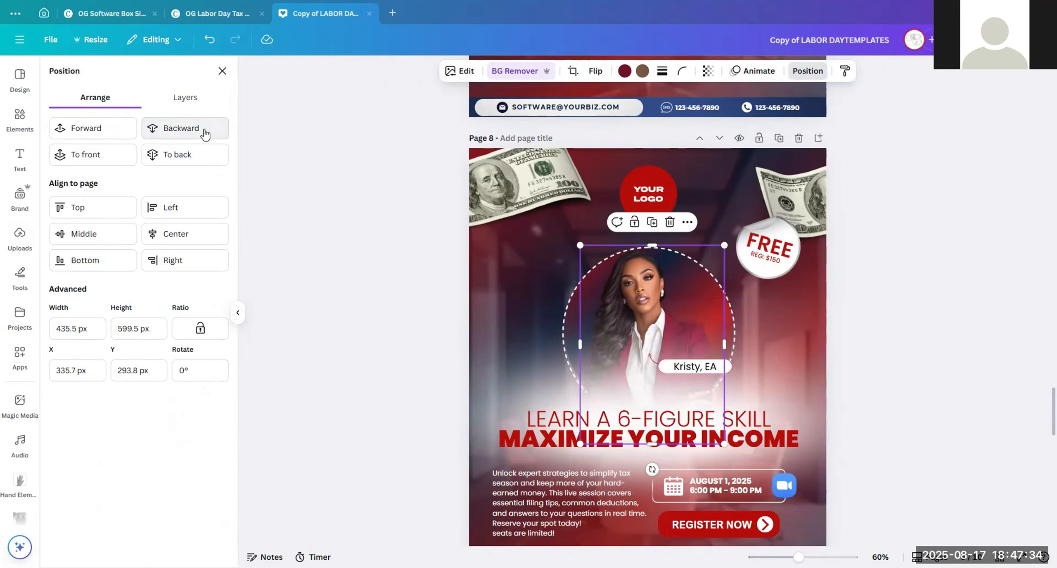
pyautogui.click(859, 321)
# Step: Replace the first name in page 8's presenter label with the new presenter's, in normal capitalization before ", EA"
pyautogui.click(694, 367)
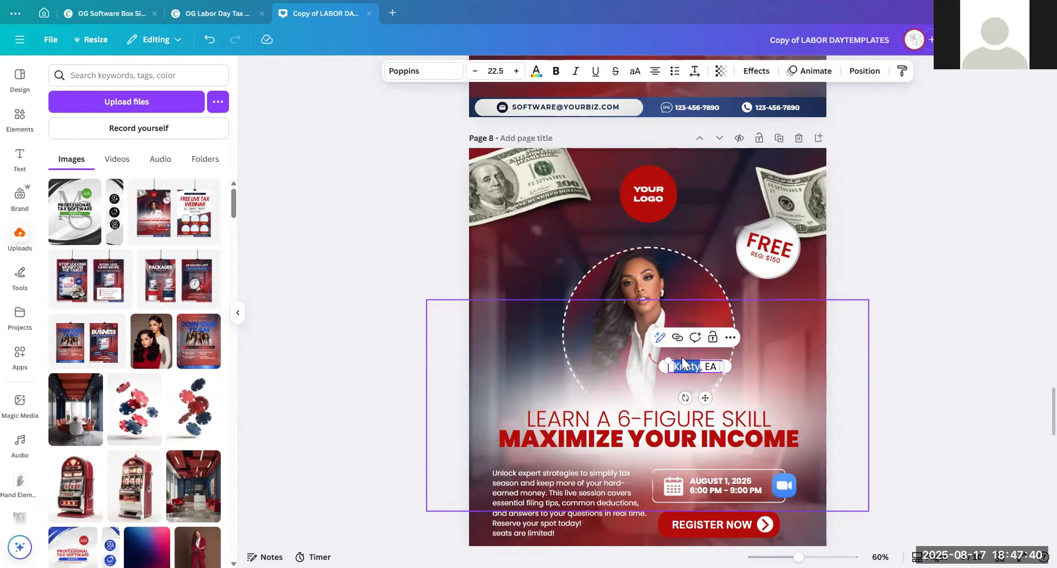
pyautogui.press('BackSpace')
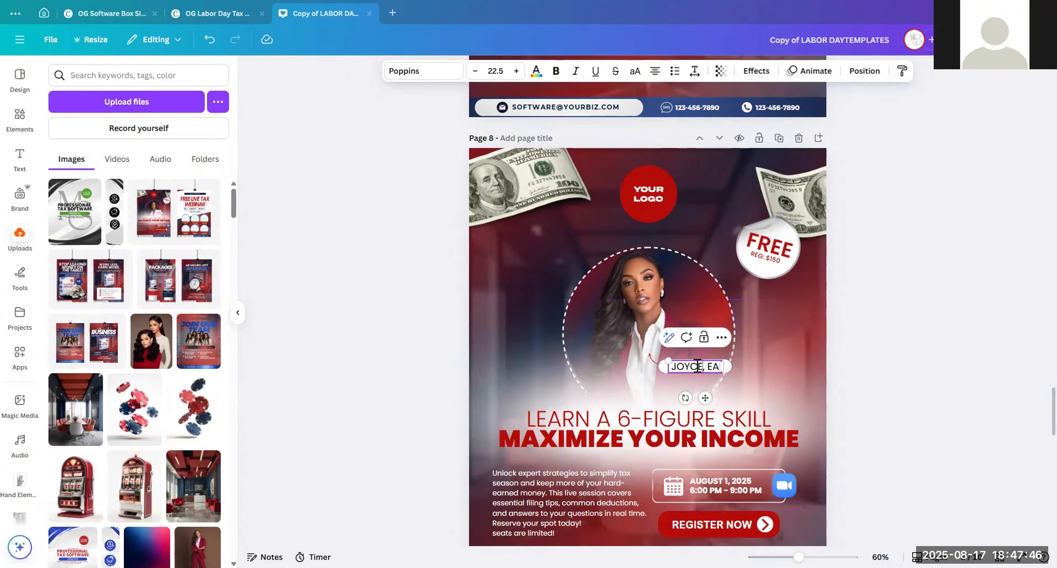
pyautogui.moveTo(678, 362); pyautogui.dragTo(676, 360)
pyautogui.write('oyce')
pyautogui.click(873, 222)
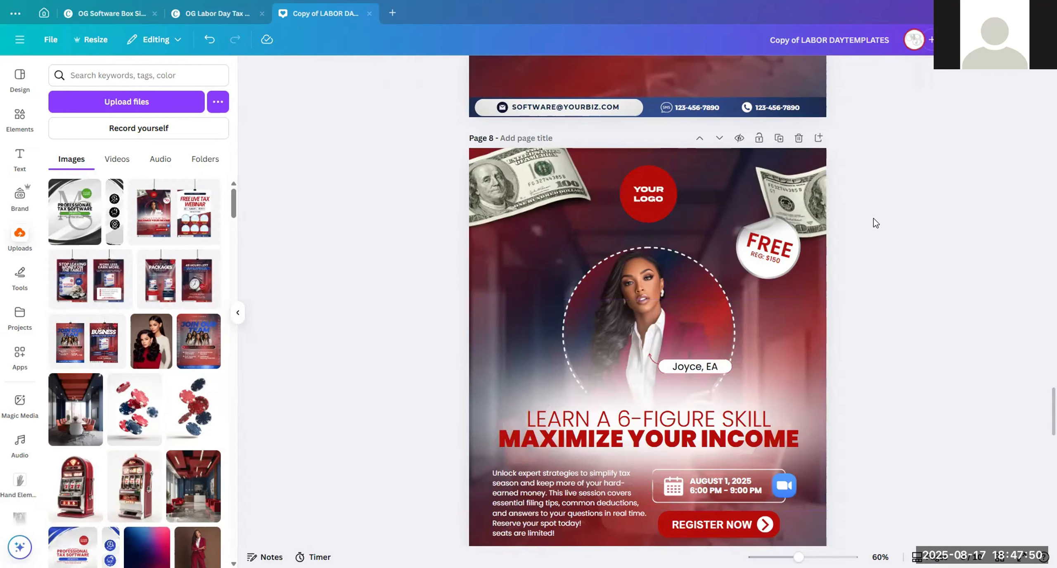
# Step: Browse the recently used elements for a logo graphic to use on page 8
pyautogui.click(638, 300)
pyautogui.click(916, 281)
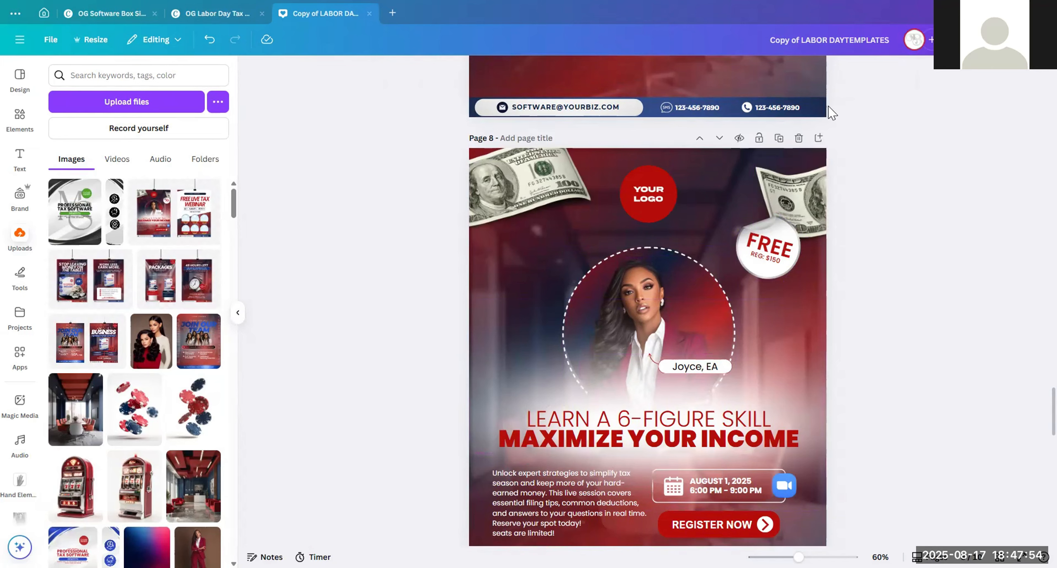
pyautogui.click(20, 124)
pyautogui.click(198, 75)
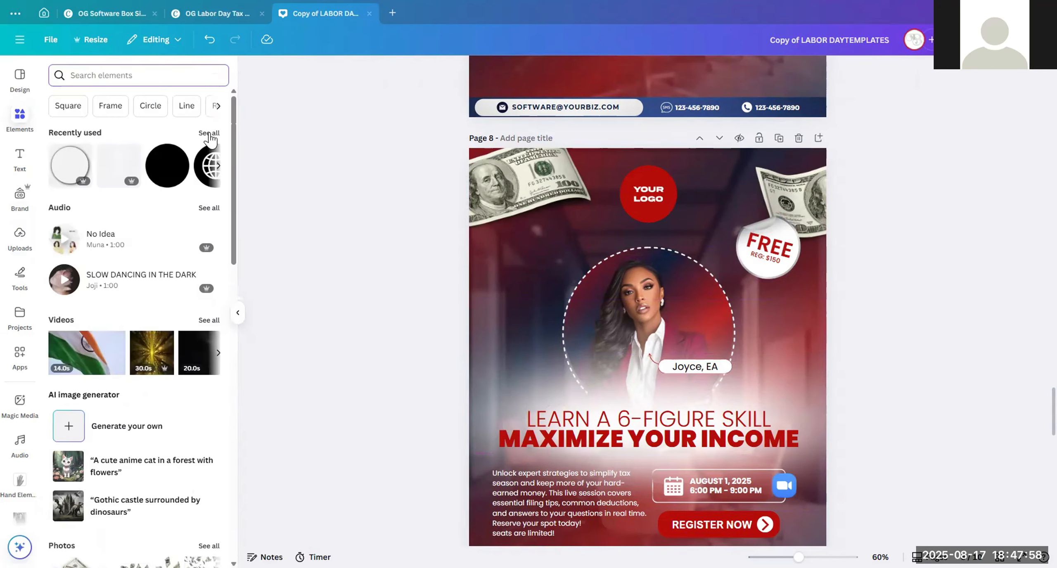
pyautogui.click(207, 135)
pyautogui.scroll(-3, 118, 244)
pyautogui.scroll(3, 124, 210)
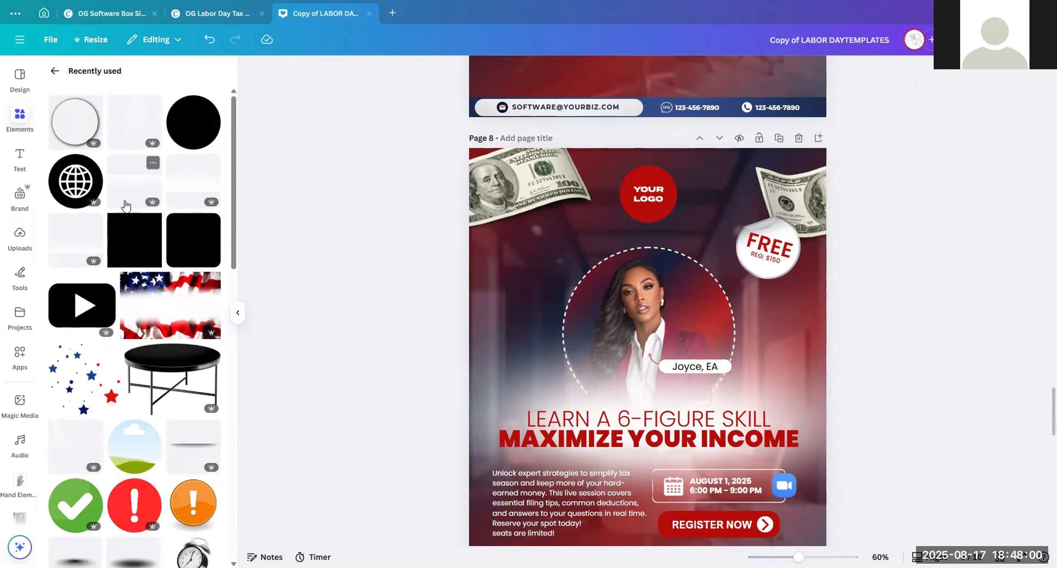
pyautogui.scroll(-4, 124, 208)
pyautogui.scroll(4, 110, 211)
pyautogui.click(55, 73)
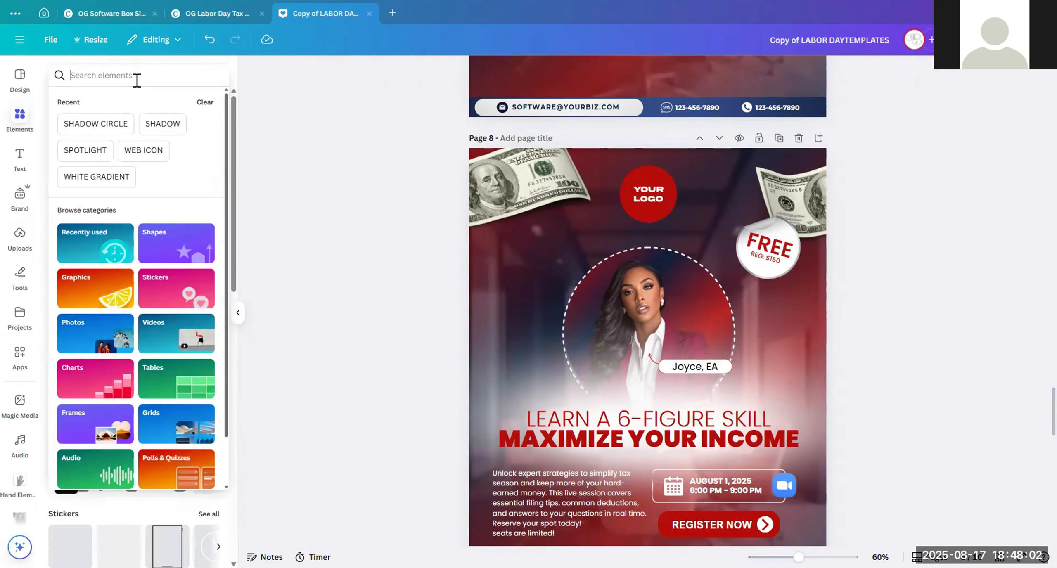
# Step: Search the element graphics for "logo" and add the MS monogram to page 8
pyautogui.click(137, 76)
pyautogui.write('logo')
pyautogui.press('Return')
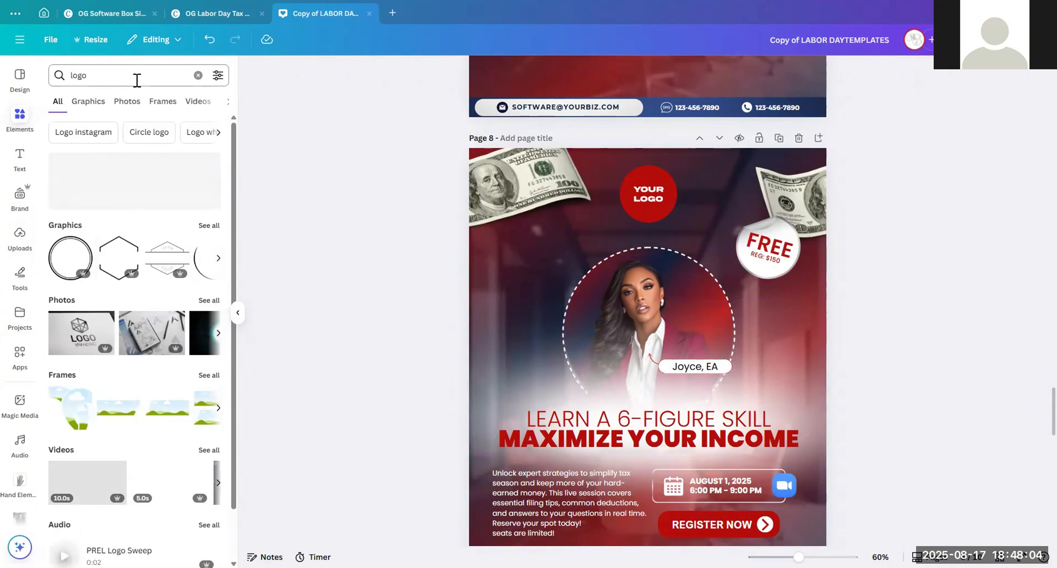
pyautogui.click(88, 101)
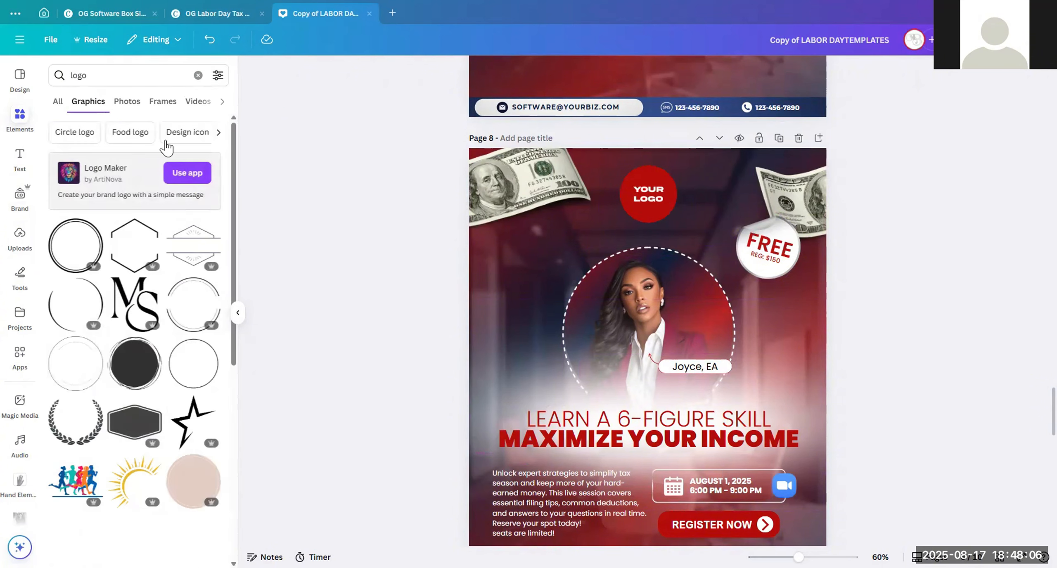
pyautogui.click(151, 287)
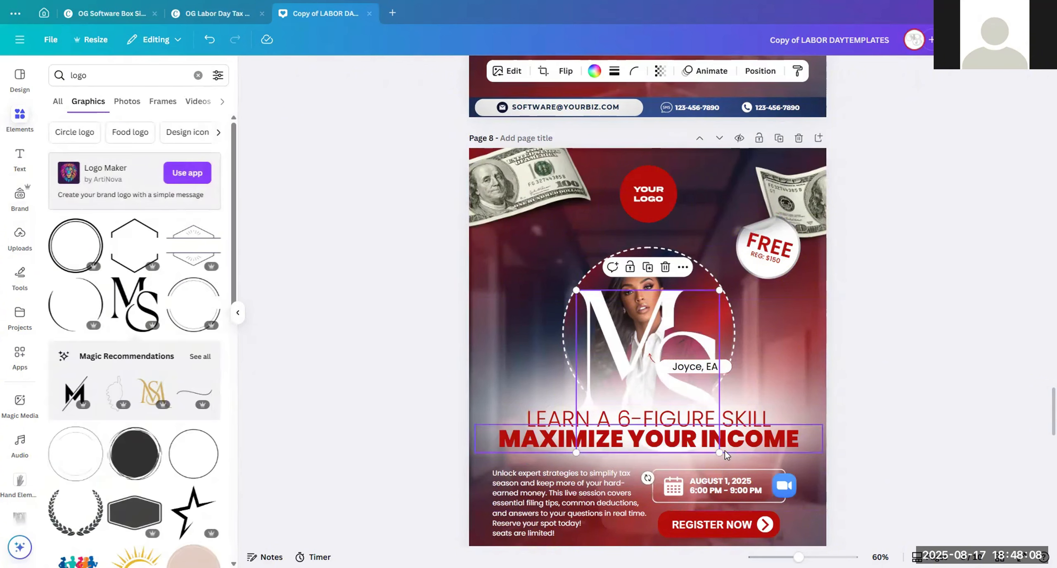
# Step: Delete page 8's YOUR LOGO badge and put the monogram in its place, scaled to about 183 by 208 px
pyautogui.moveTo(719, 452); pyautogui.dragTo(628, 364)
pyautogui.moveTo(606, 326); pyautogui.dragTo(672, 188)
pyautogui.click(657, 171)
pyautogui.click(661, 128)
pyautogui.click(760, 71)
pyautogui.click(208, 235)
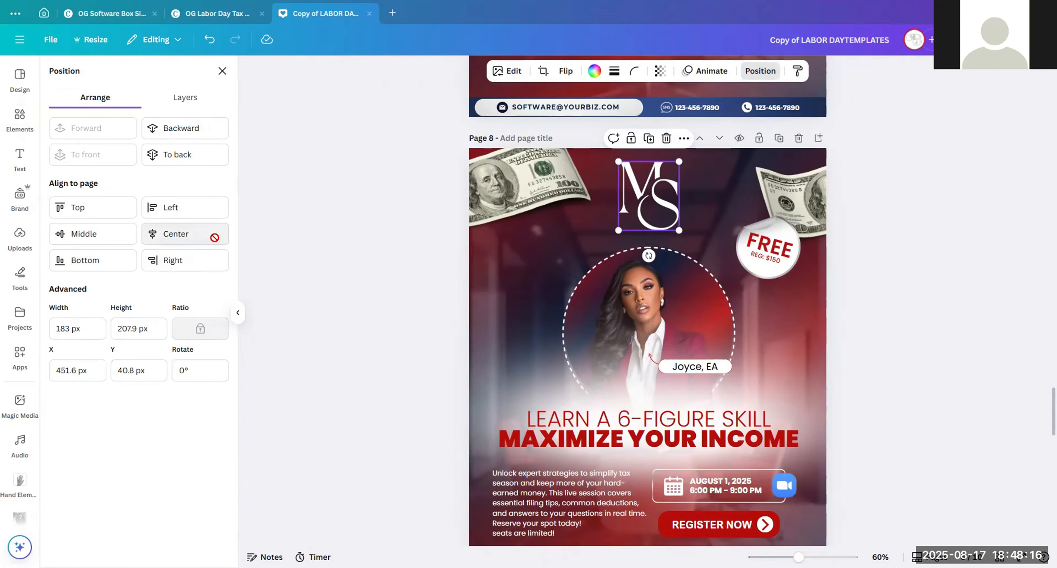
# Step: Shrink the monogram to about 84 by 96 px and center it horizontally on the page
pyautogui.moveTo(677, 230); pyautogui.dragTo(653, 202)
pyautogui.click(191, 244)
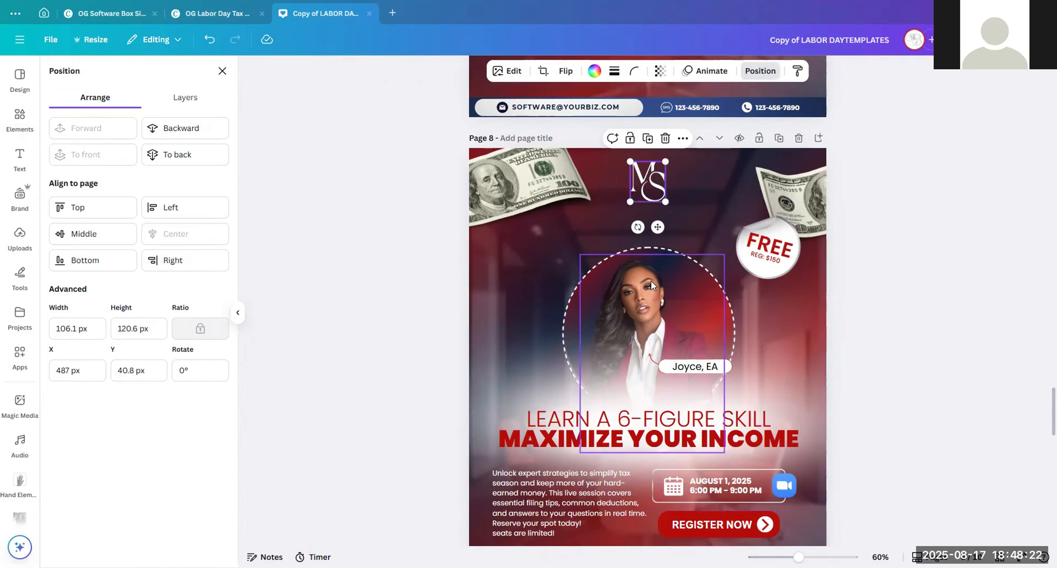
pyautogui.moveTo(665, 202); pyautogui.dragTo(658, 193)
pyautogui.click(189, 238)
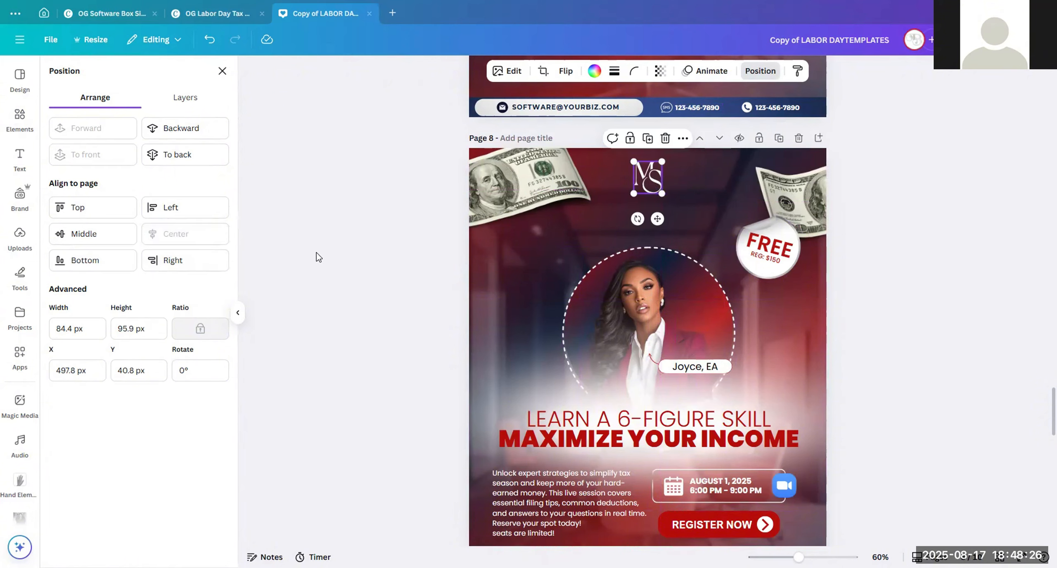
pyautogui.click(880, 238)
# Step: Try replacing FREE with "$50" on page 8's price sticker
pyautogui.scroll(-2, 870, 244)
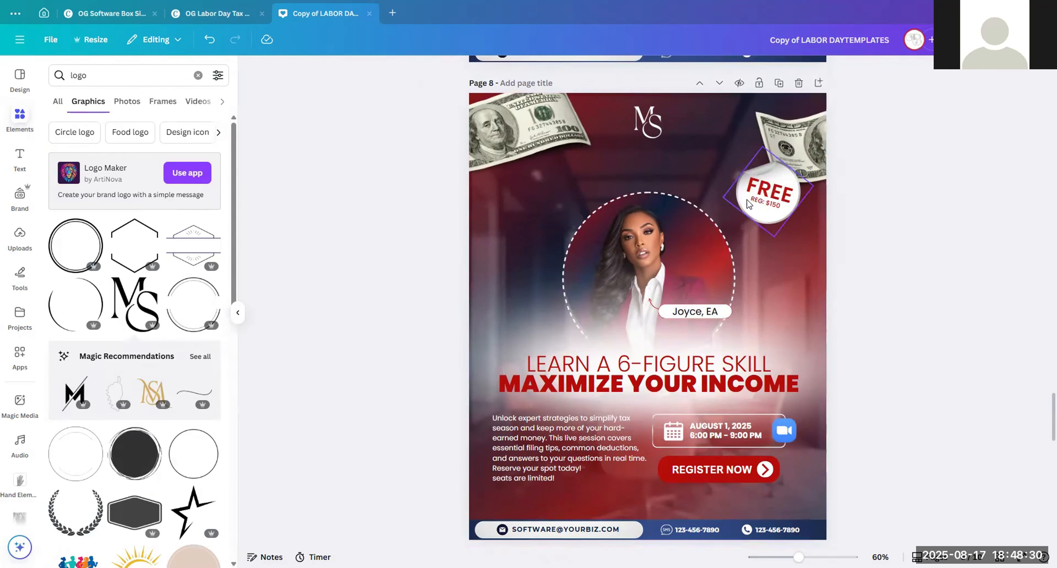
pyautogui.doubleClick(767, 193)
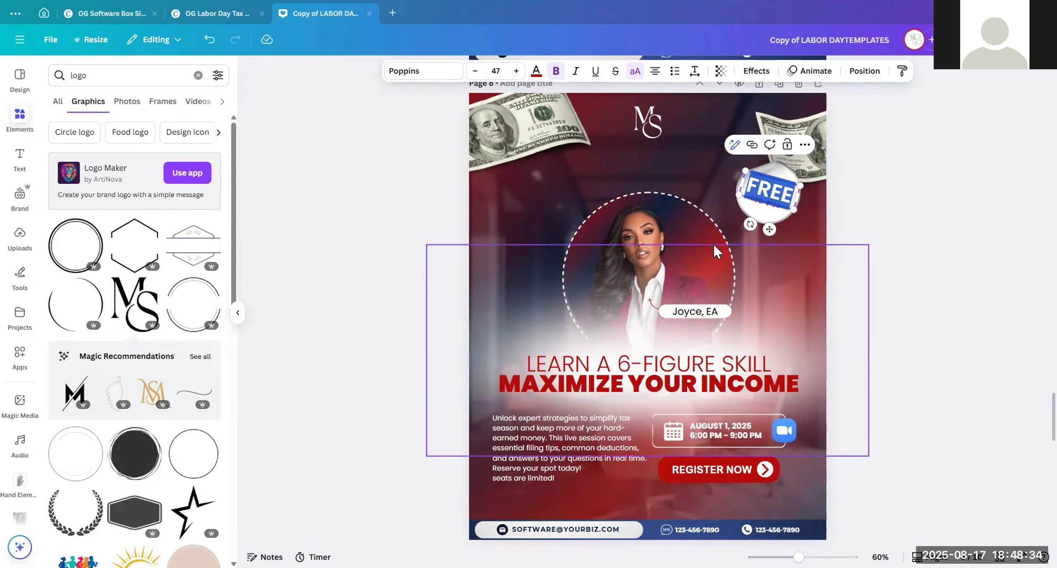
pyautogui.write('$50')
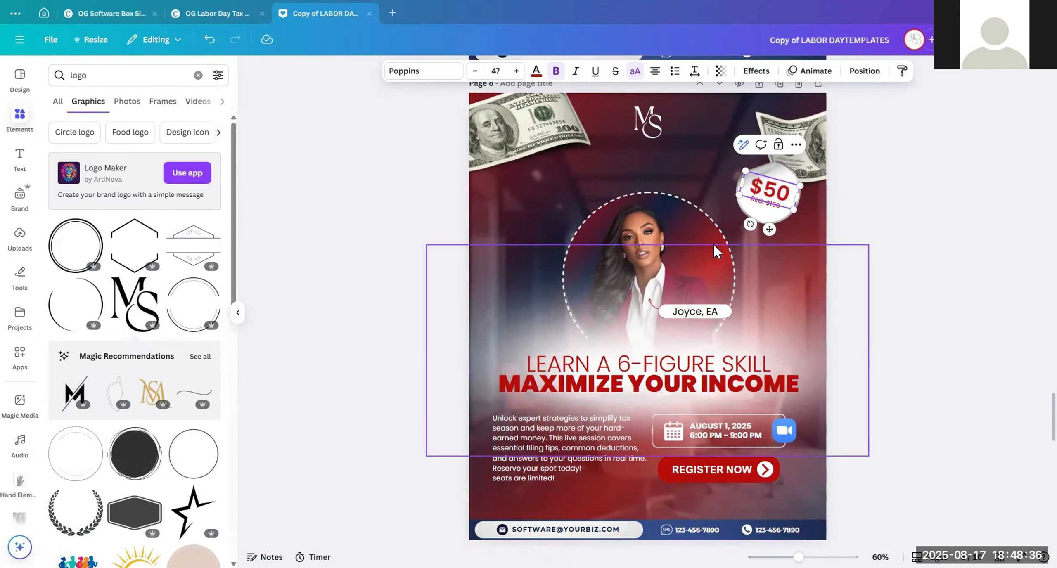
pyautogui.click(852, 331)
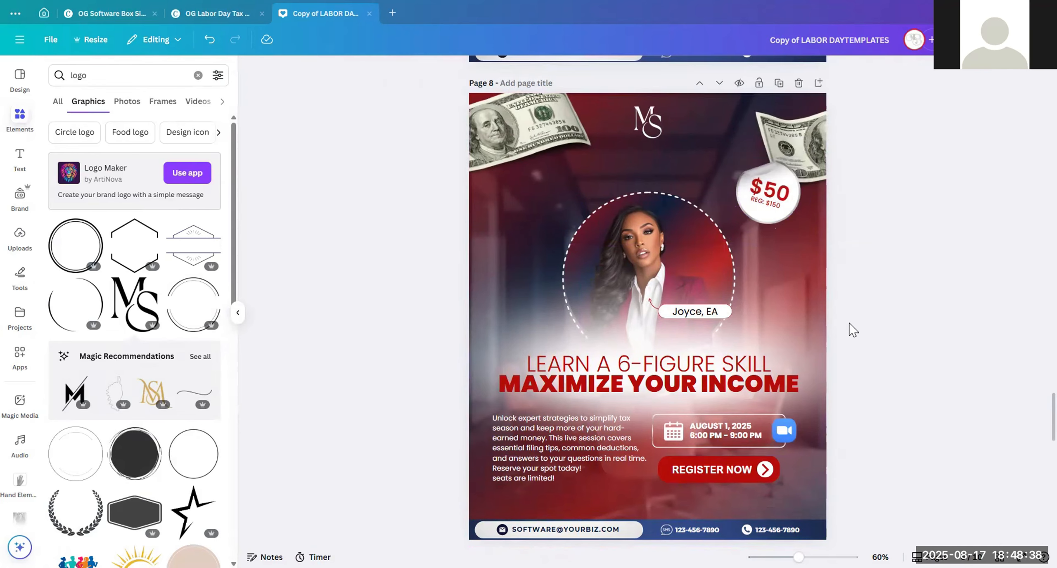
pyautogui.click(786, 200)
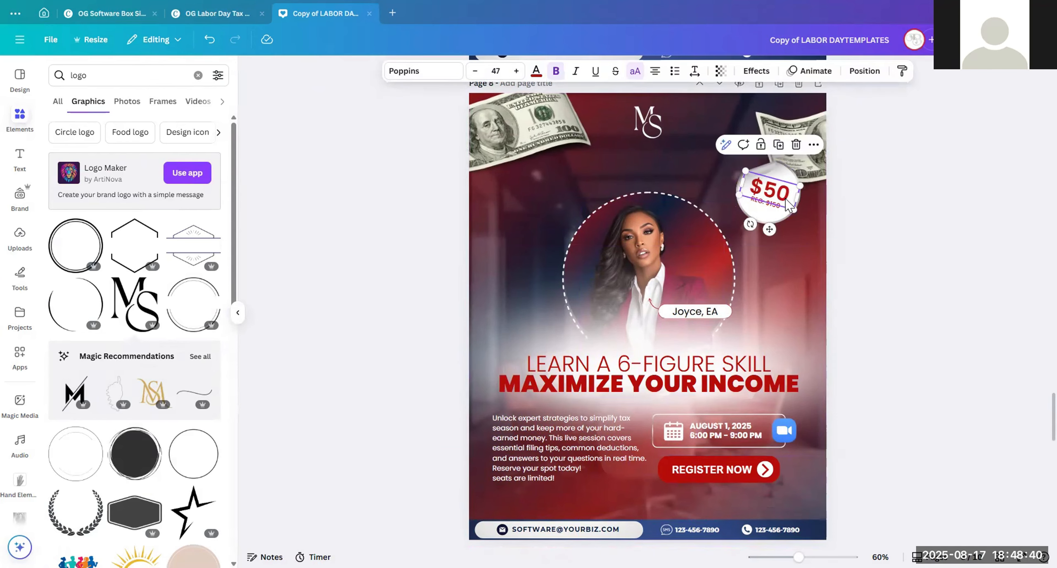
pyautogui.click(902, 227)
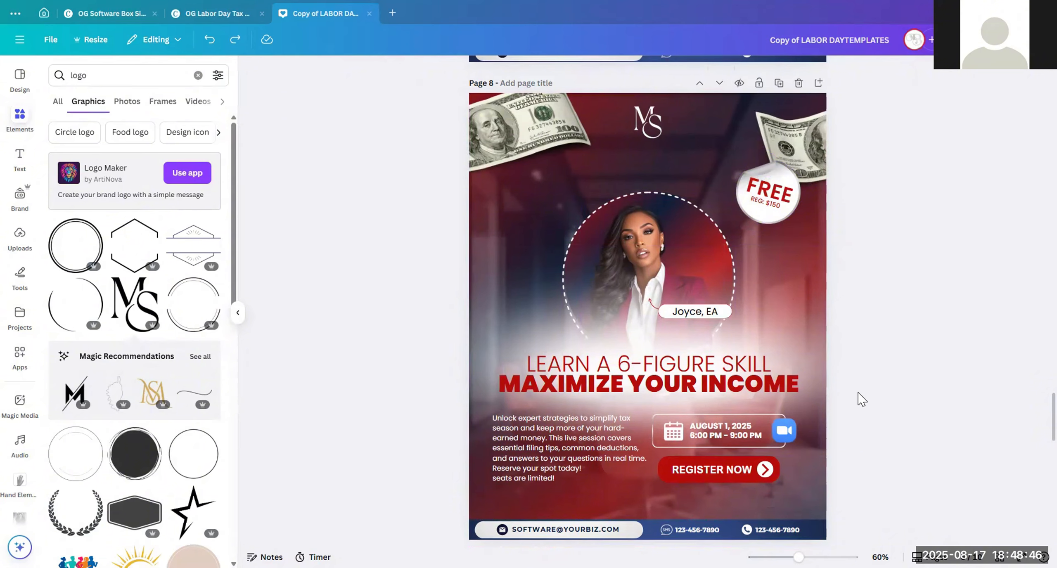
# Step: Nudge page 8's description paragraph slightly upward beneath the headline
pyautogui.scroll(-2, 842, 387)
pyautogui.scroll(2, 820, 366)
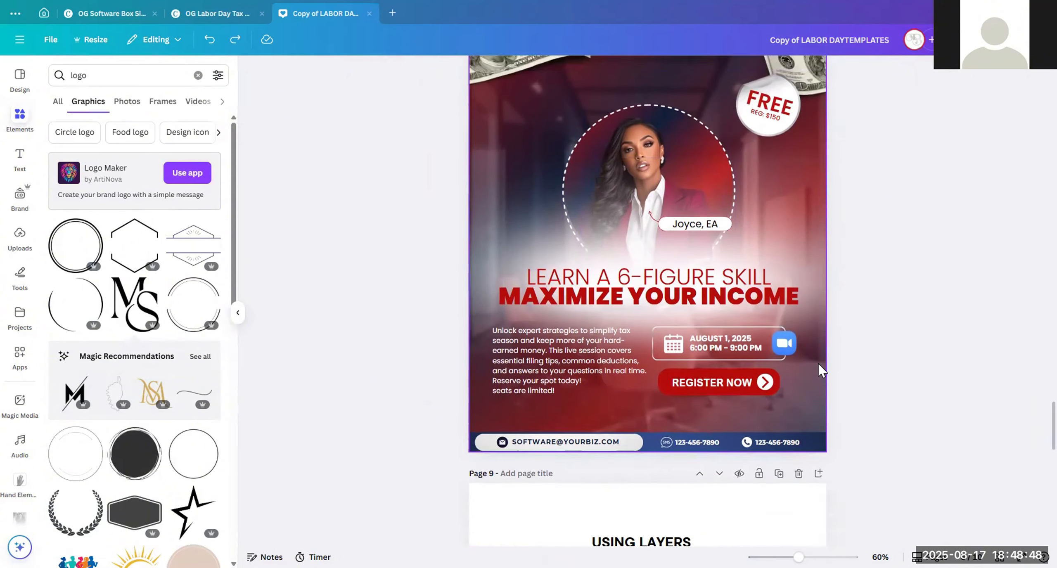
pyautogui.click(576, 441)
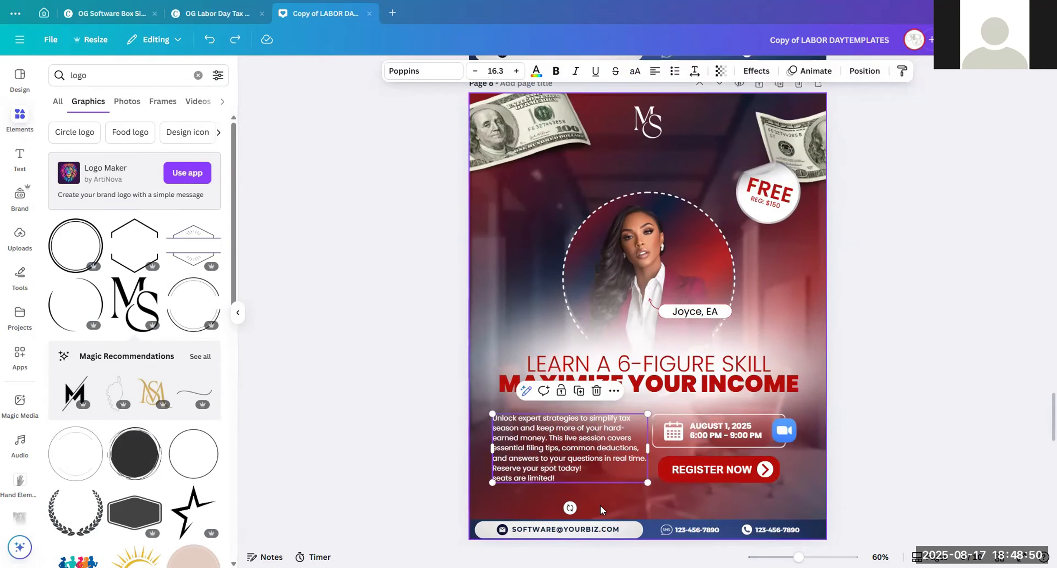
pyautogui.moveTo(574, 438); pyautogui.dragTo(573, 434)
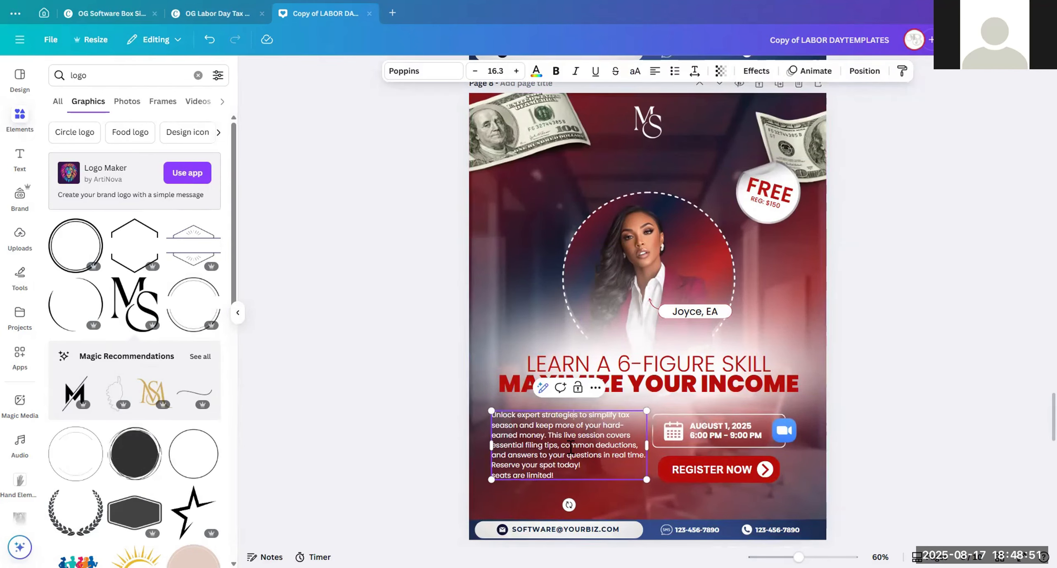
# Step: Examine the separate date and time text boxes above the REGISTER NOW button on page 8
pyautogui.click(748, 426)
pyautogui.tripleClick(726, 433)
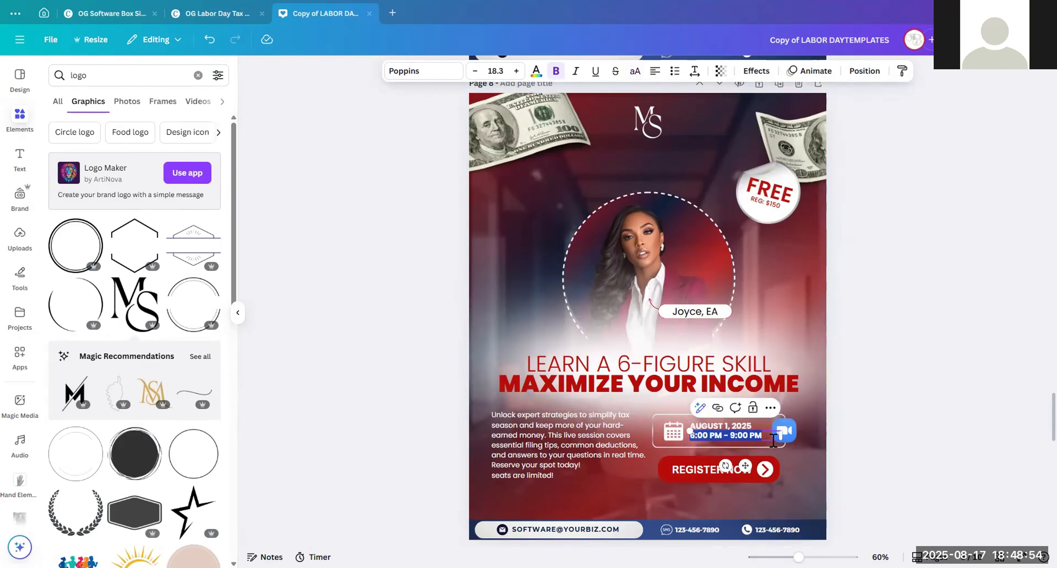
pyautogui.click(739, 430)
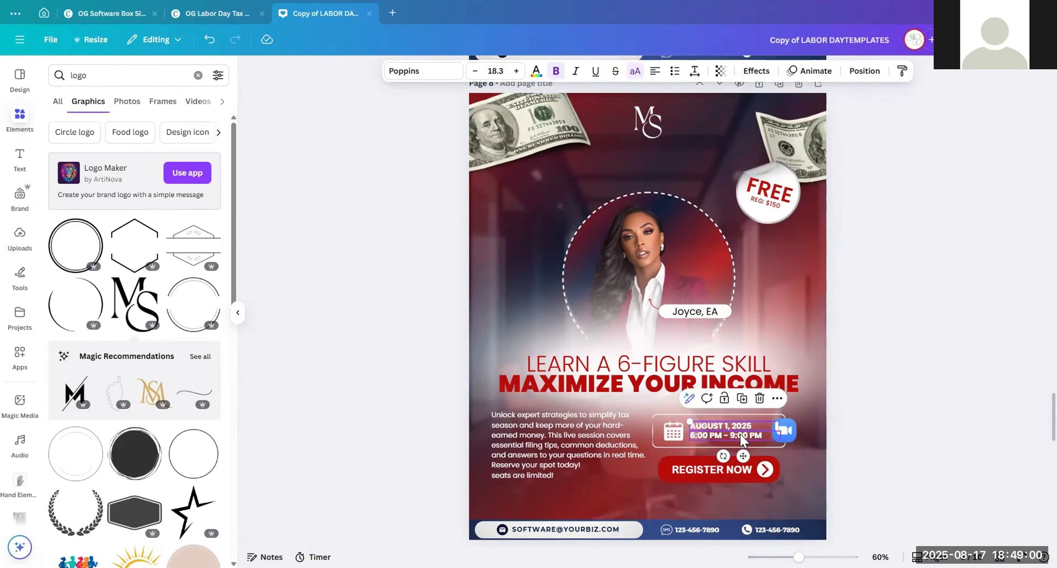
pyautogui.click(741, 437)
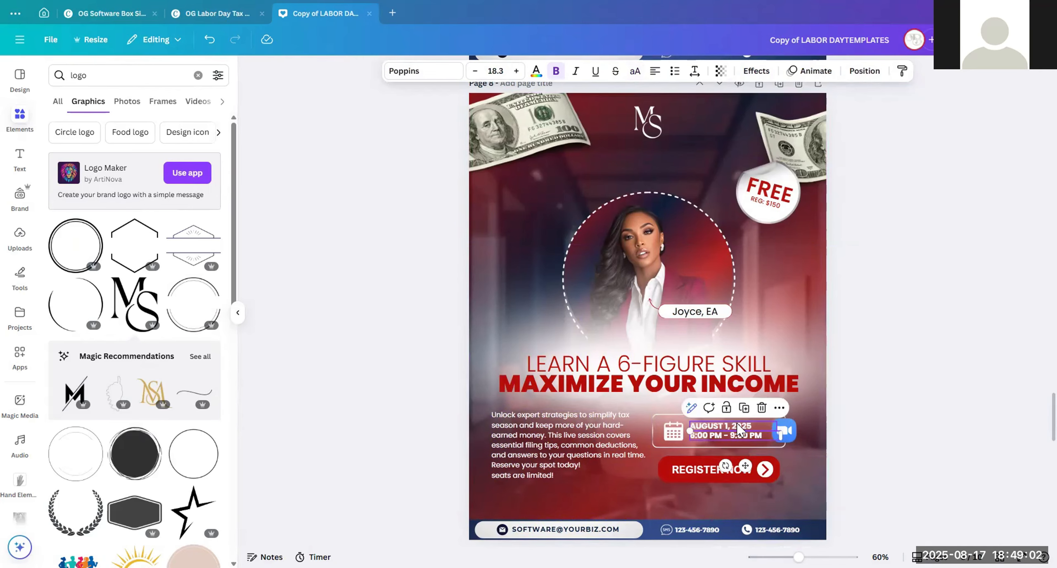
pyautogui.click(723, 425)
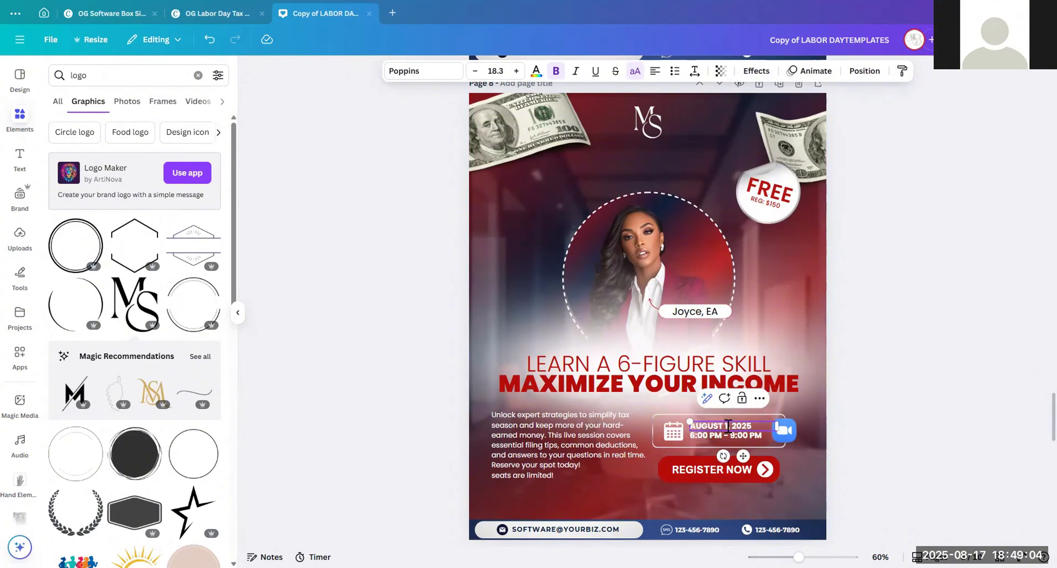
pyautogui.click(745, 468)
pyautogui.click(840, 459)
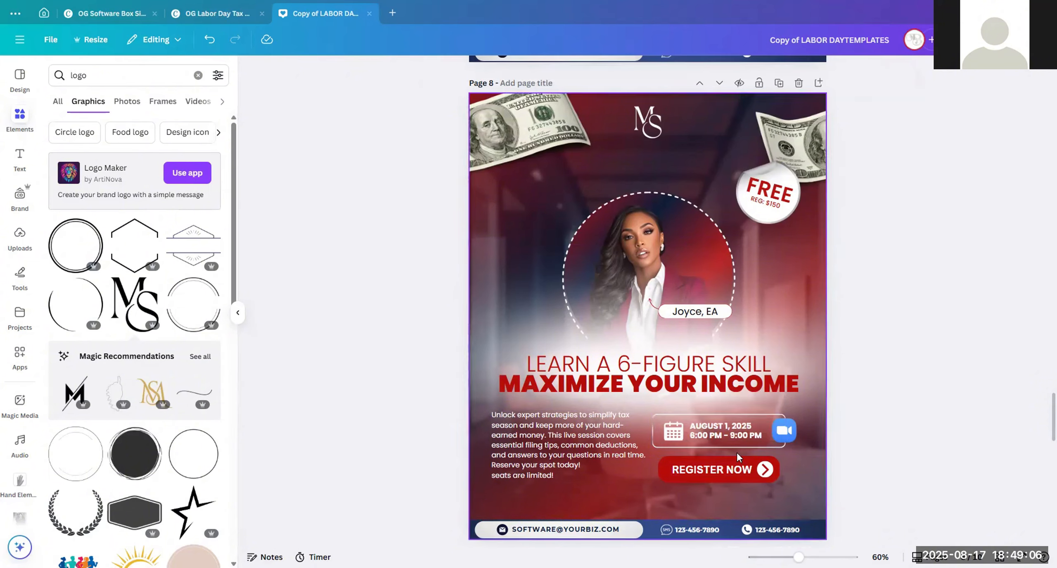
# Step: Lock the black table image on page 2 and select the contact footer's elements together as a check
pyautogui.scroll(-3, 866, 330)
pyautogui.scroll(3, 862, 289)
pyautogui.scroll(10, 744, 229)
pyautogui.scroll(15, 734, 244)
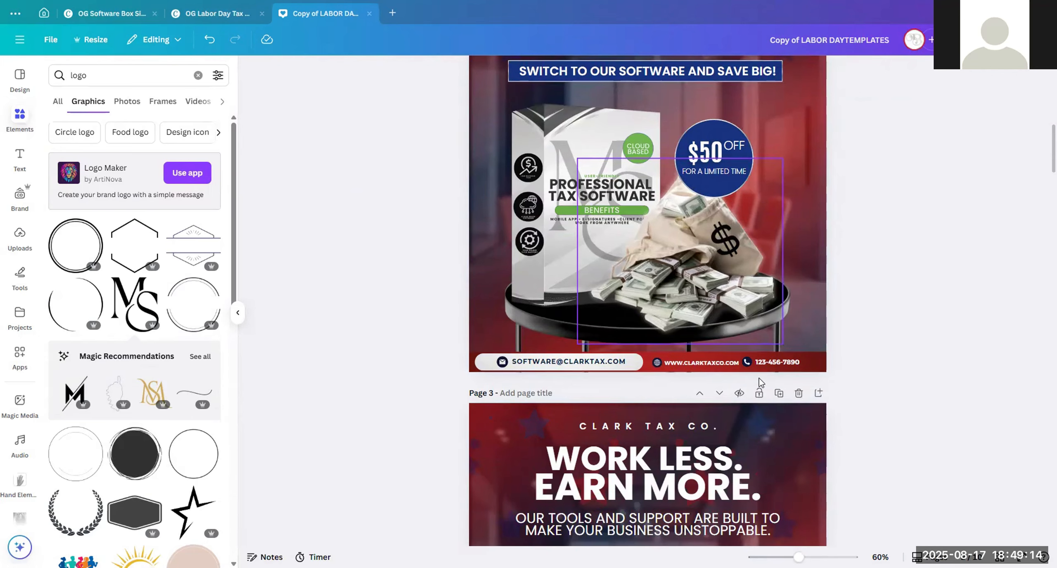
pyautogui.click(810, 322)
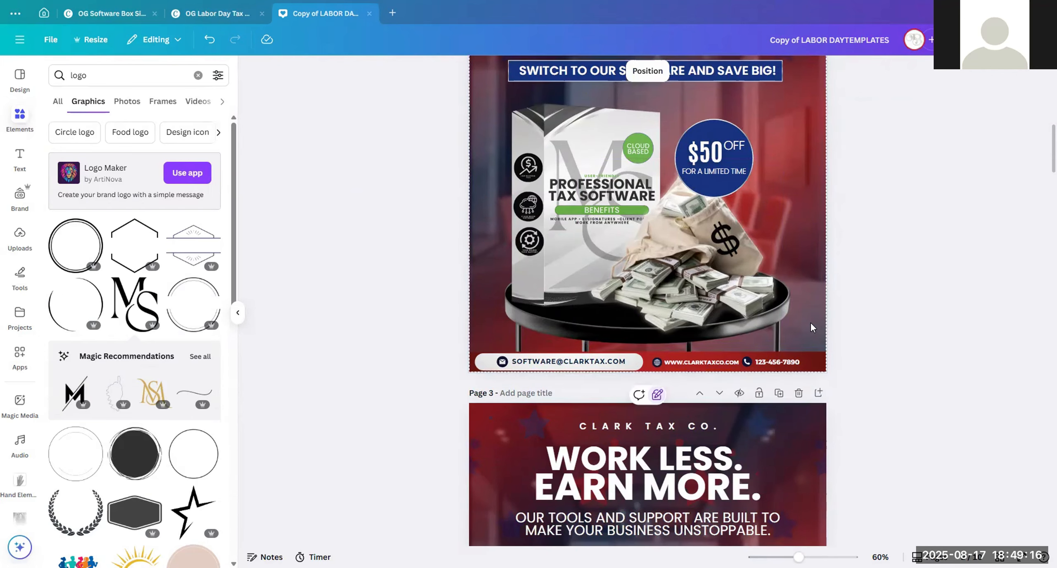
pyautogui.click(787, 308)
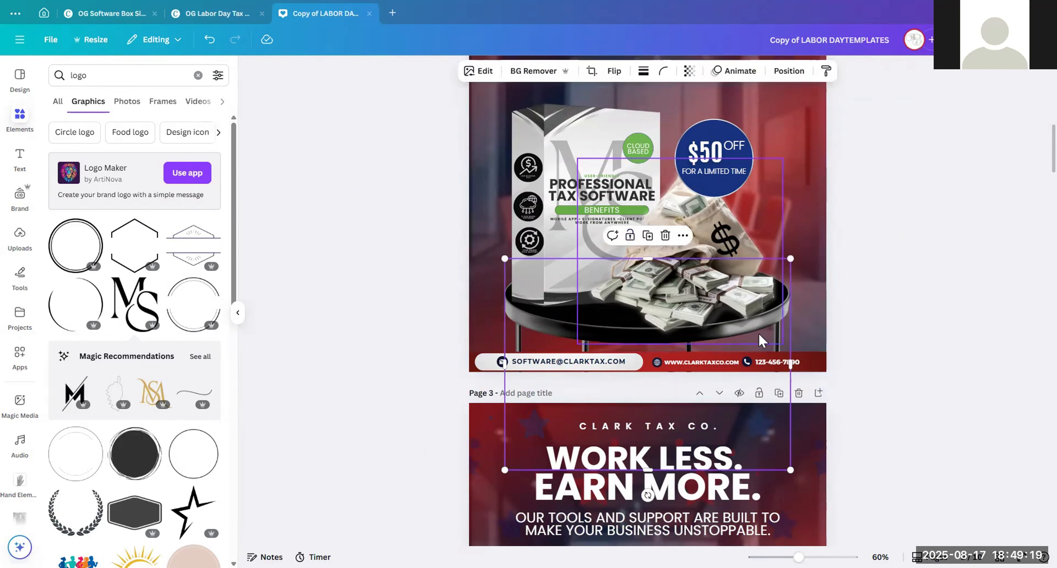
pyautogui.click(629, 236)
pyautogui.click(903, 372)
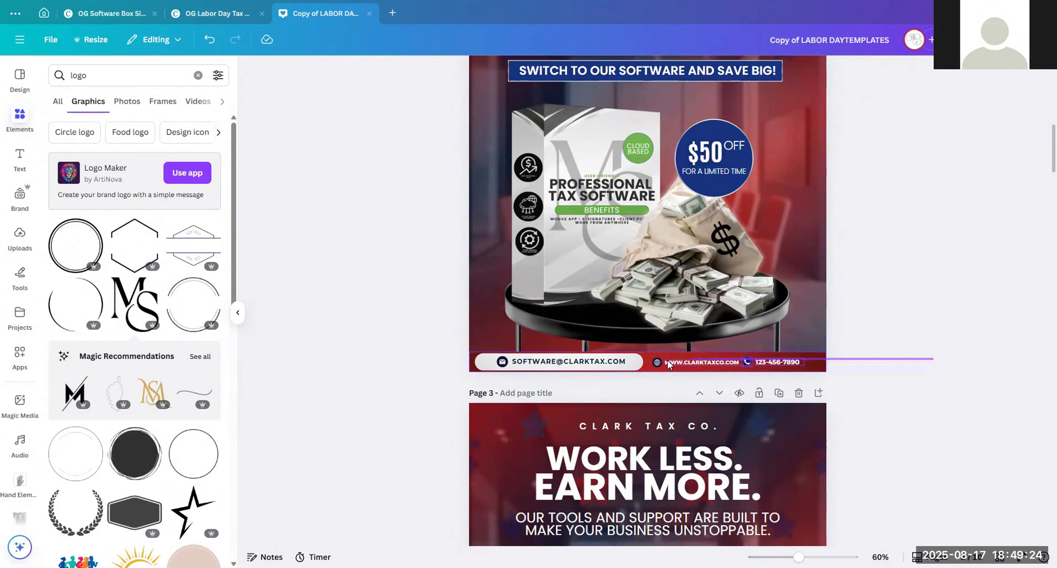
pyautogui.moveTo(464, 360); pyautogui.dragTo(454, 378)
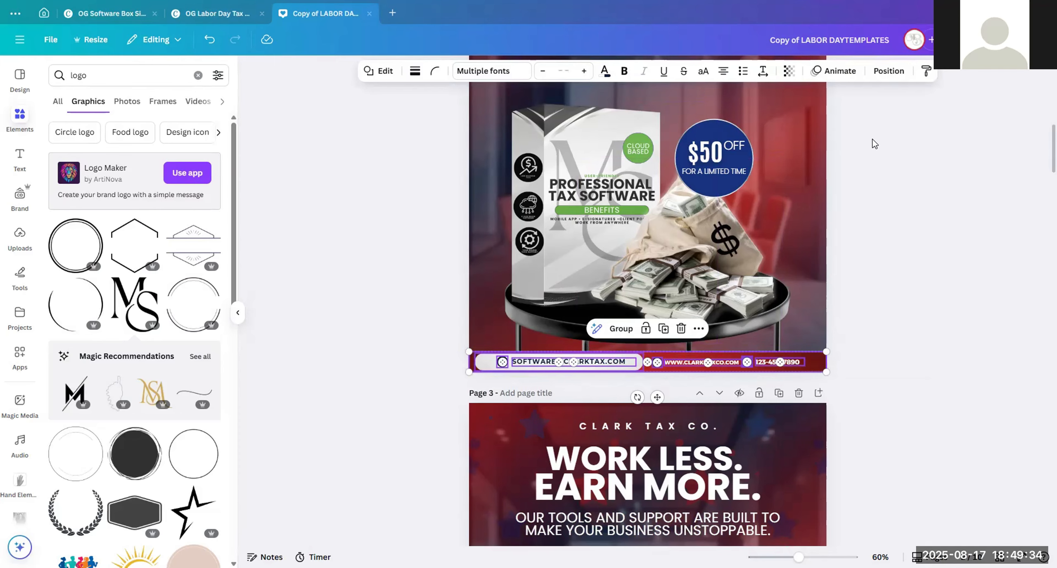
pyautogui.click(846, 417)
# Step: Examine page 2's layer order from the red footer bar down to the background, and select the website text layer
pyautogui.click(816, 368)
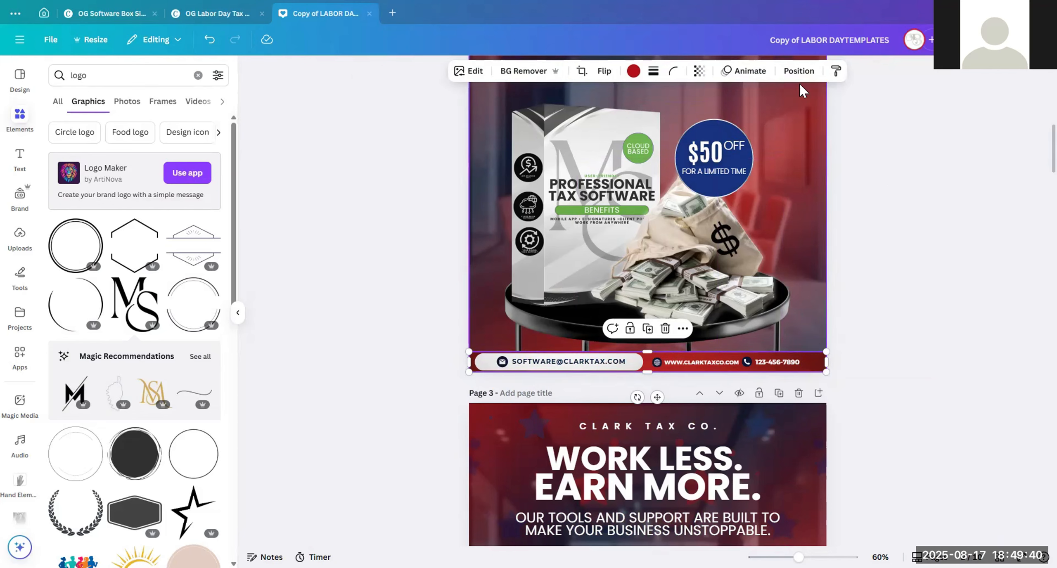
pyautogui.click(799, 71)
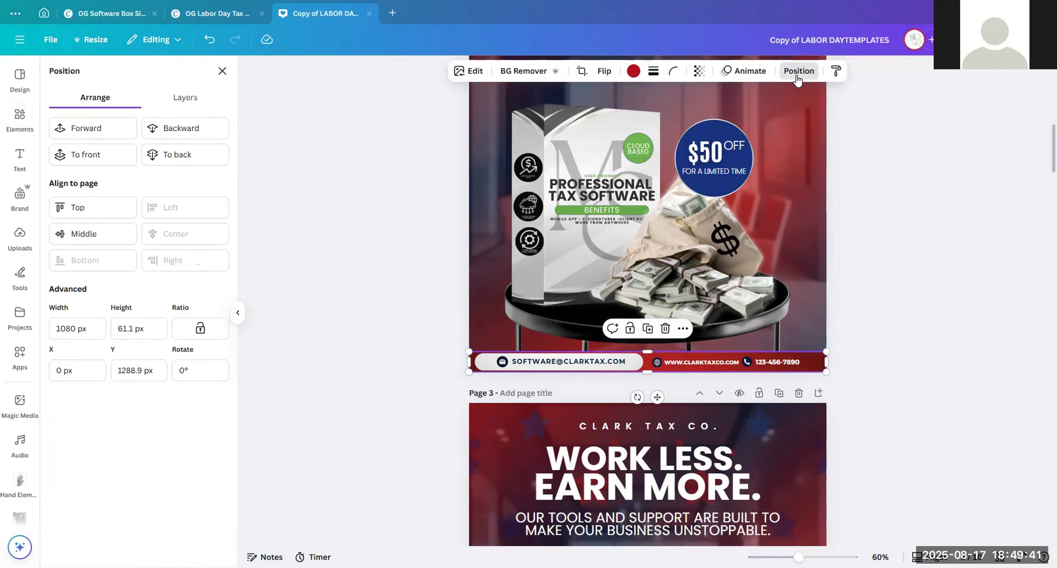
pyautogui.click(189, 104)
pyautogui.scroll(-1, 188, 342)
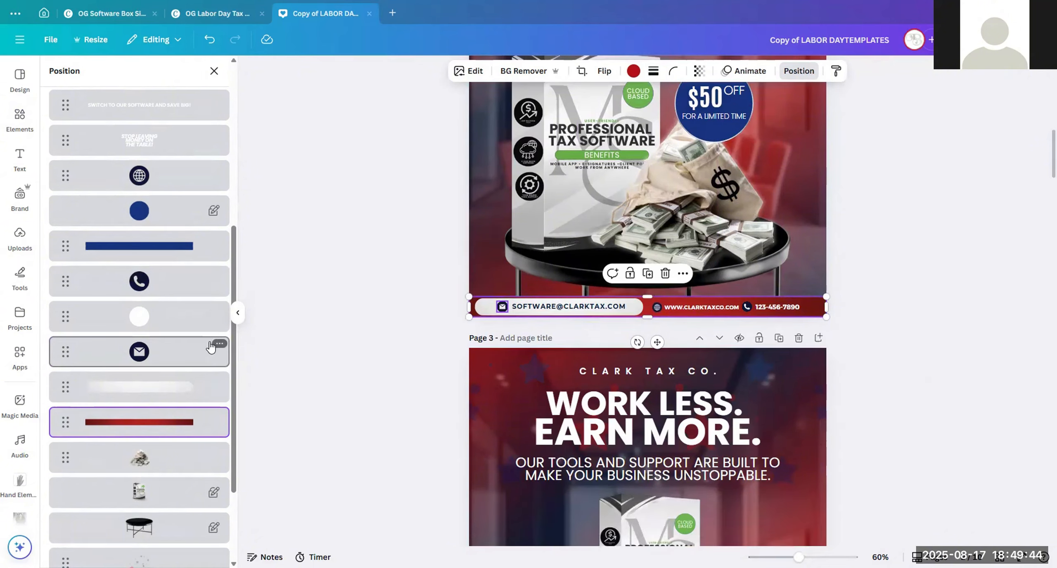
pyautogui.scroll(-1, 211, 341)
pyautogui.scroll(-1, 210, 341)
pyautogui.scroll(-1, 198, 326)
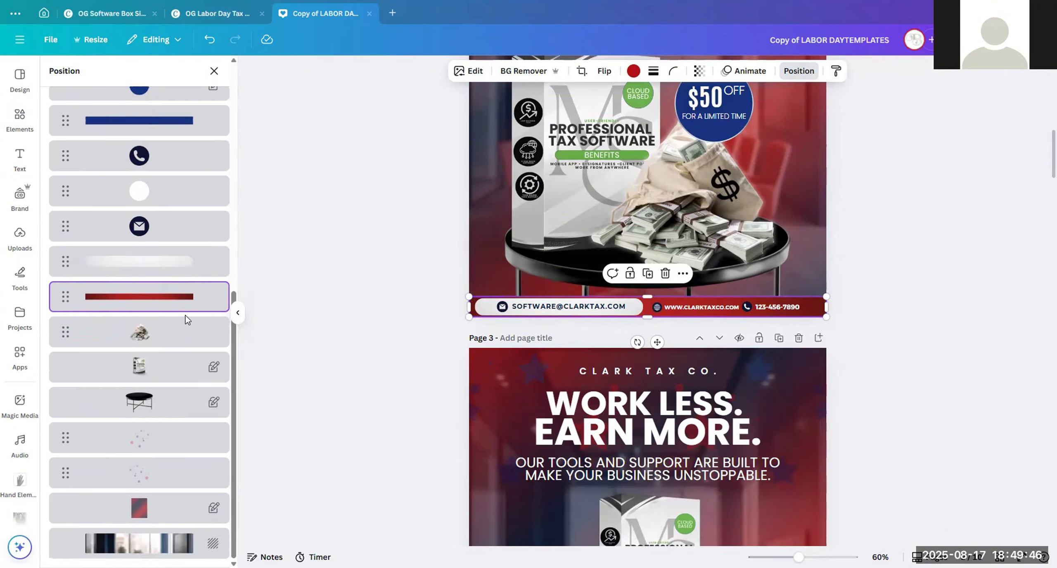
pyautogui.scroll(3, 190, 322)
pyautogui.scroll(5, 188, 323)
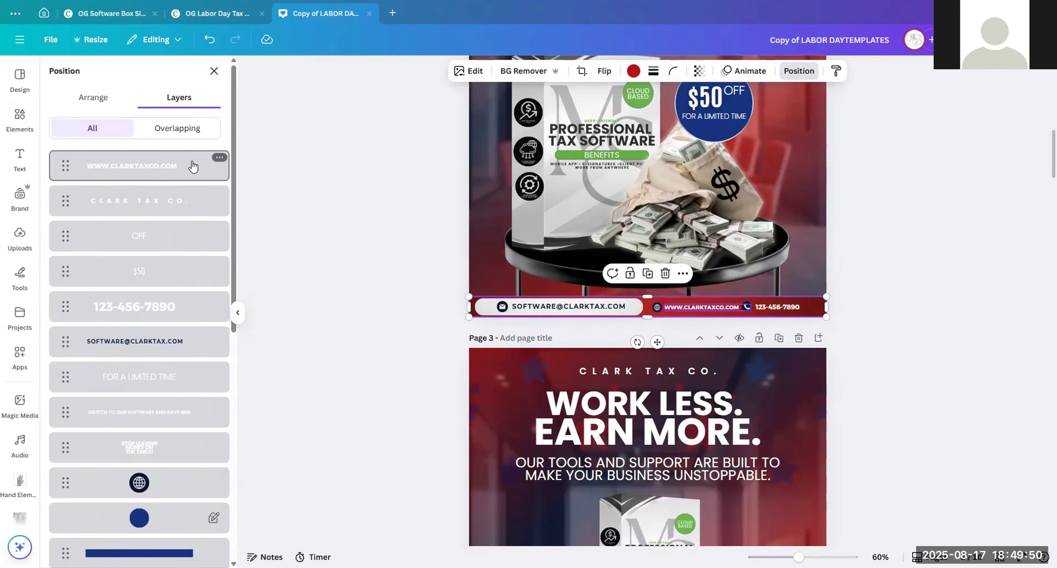
pyautogui.click(171, 167)
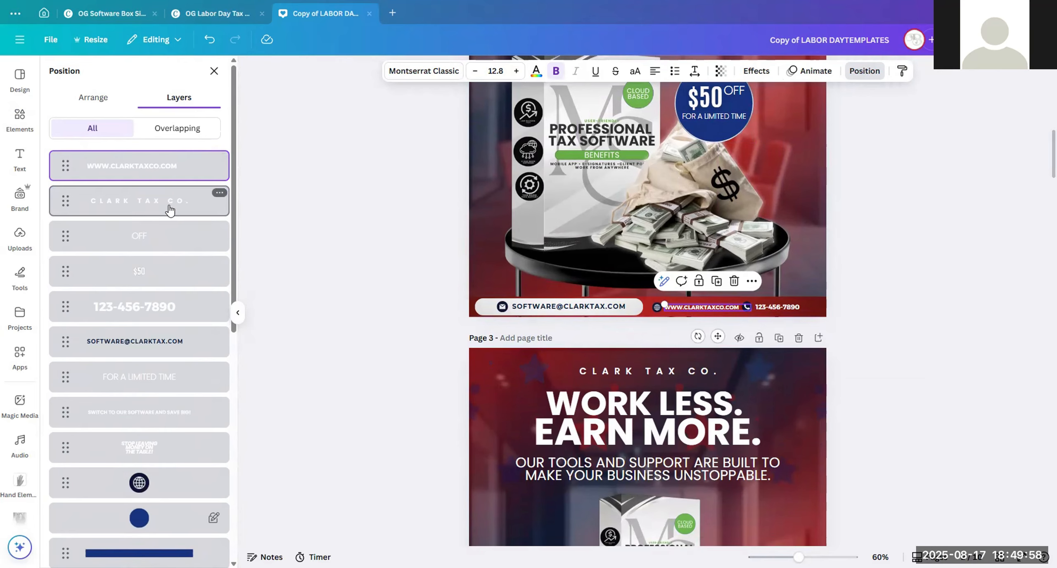
# Step: Select page 2's website, phone and email texts, three contact icons, white pill and red bar together, and copy them
pyautogui.keyDown('shift'); pyautogui.click(170, 319); pyautogui.keyUp('shift')
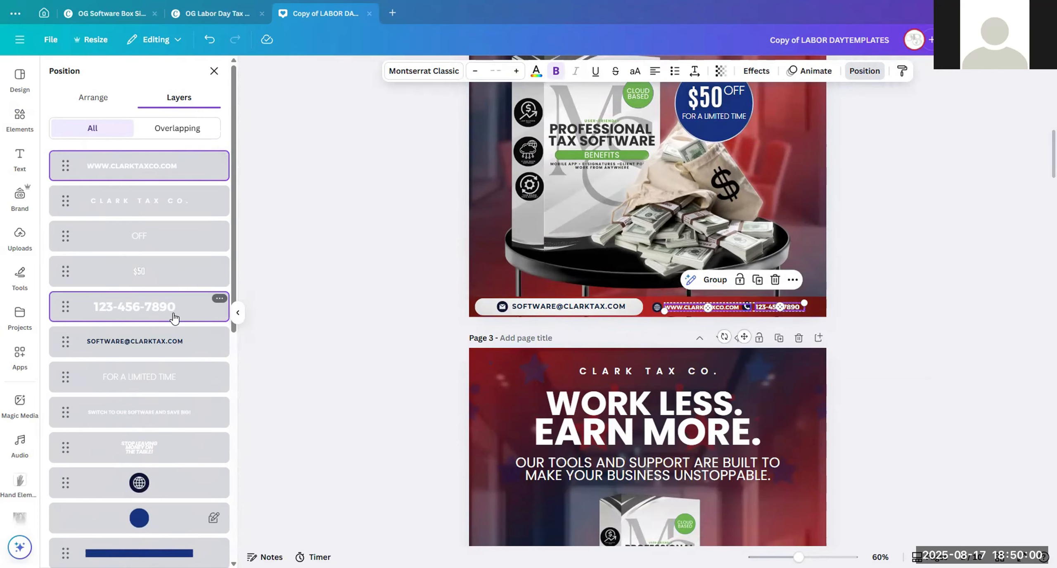
pyautogui.keyDown('shift'); pyautogui.click(197, 350); pyautogui.keyUp('shift')
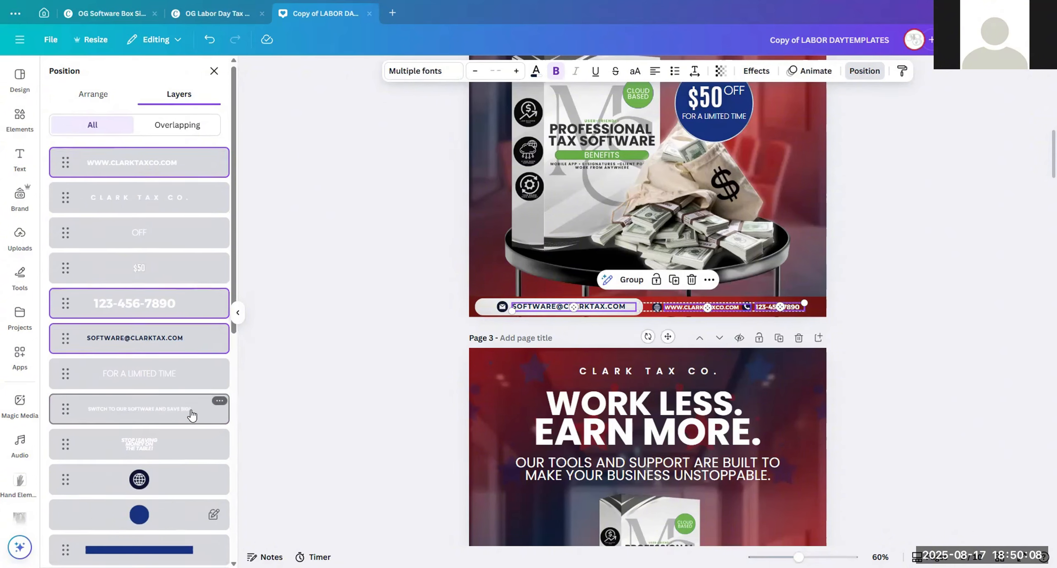
pyautogui.scroll(-4, 194, 411)
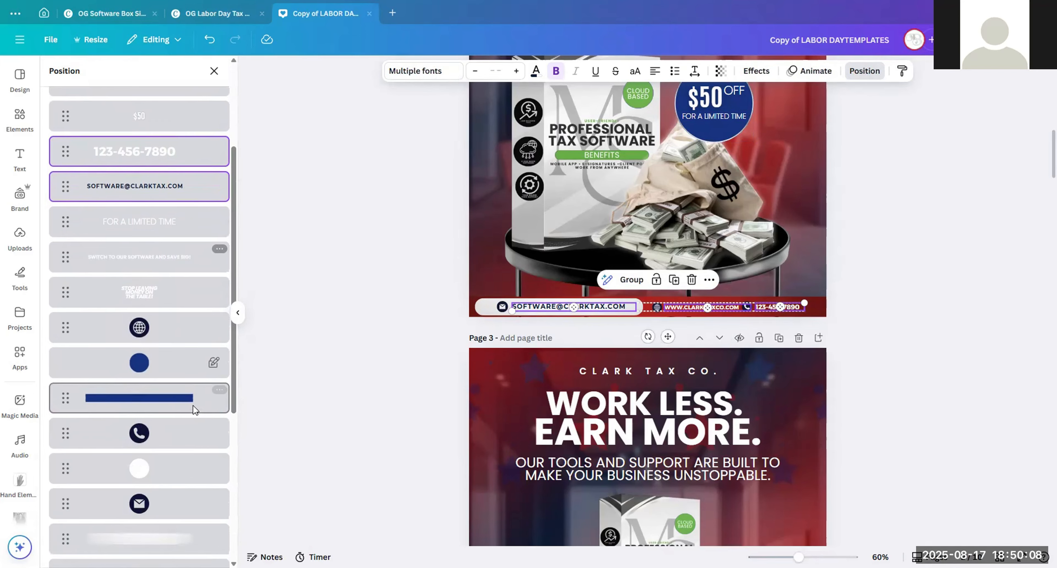
pyautogui.keyDown('shift'); pyautogui.click(168, 320); pyautogui.keyUp('shift')
pyautogui.scroll(-3, 175, 330)
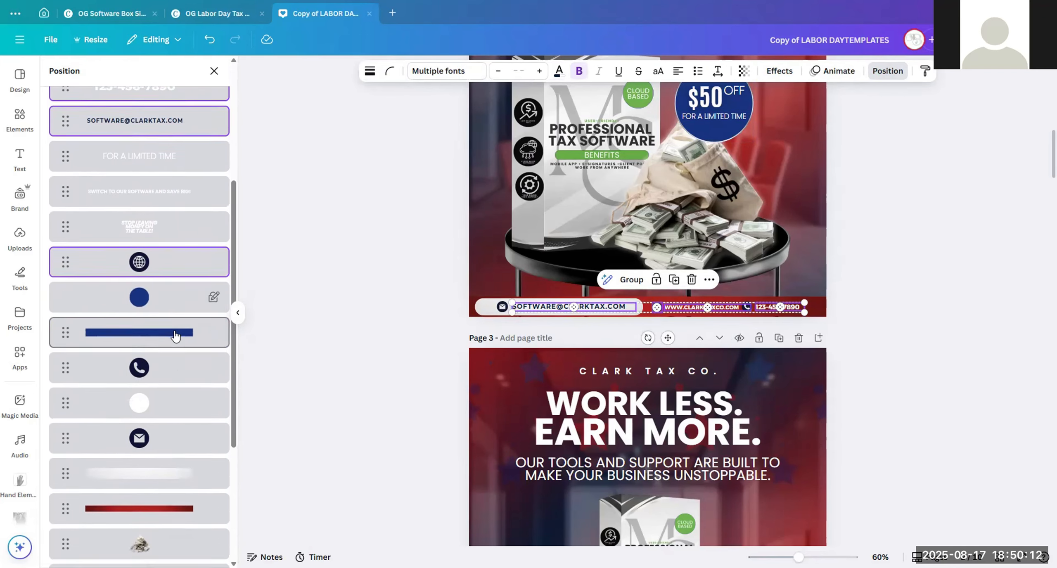
pyautogui.keyDown('shift'); pyautogui.click(156, 318); pyautogui.keyUp('shift')
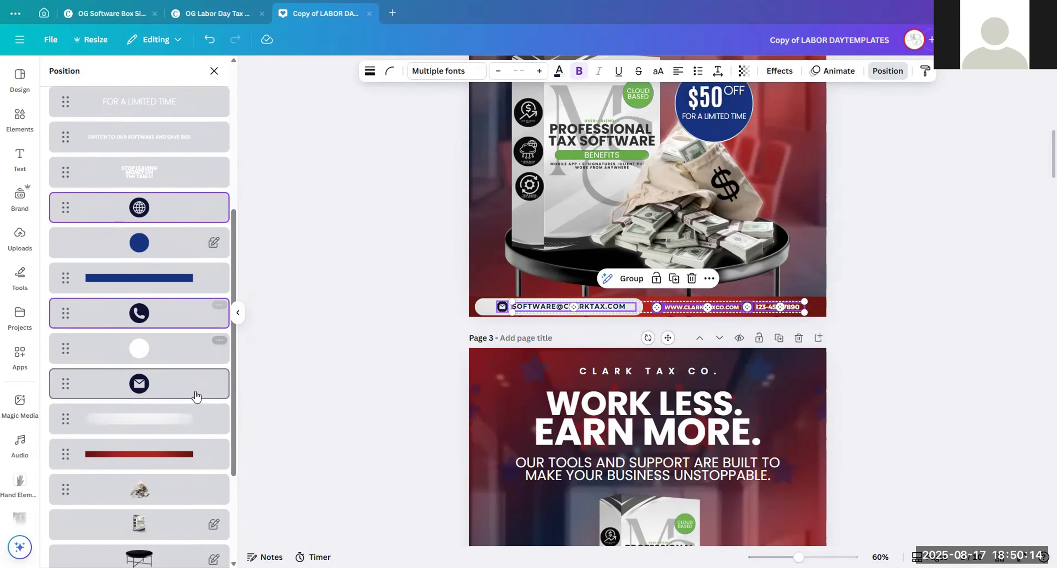
pyautogui.keyDown('shift'); pyautogui.click(178, 386); pyautogui.keyUp('shift')
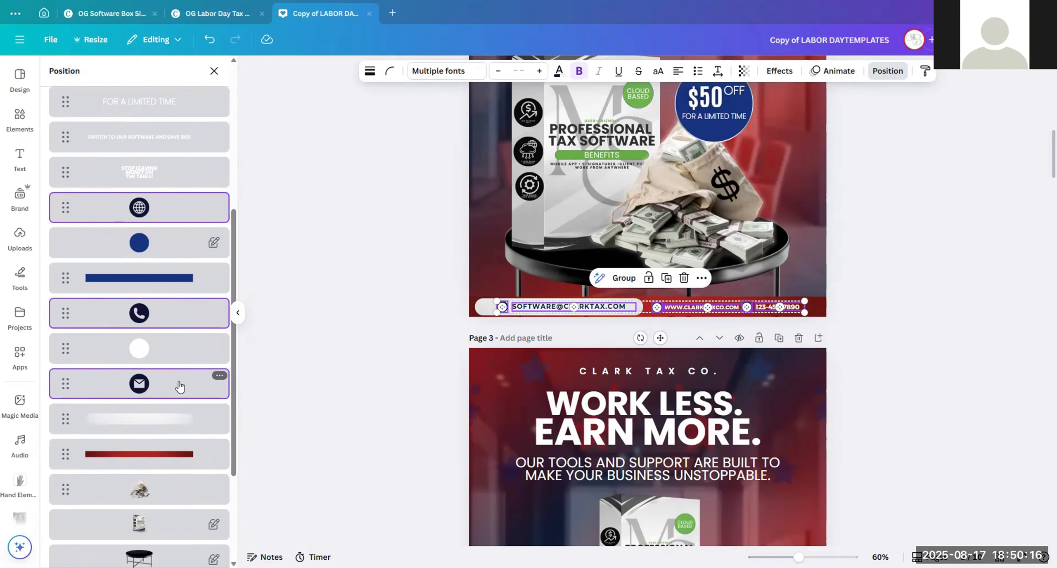
pyautogui.scroll(-4, 180, 387)
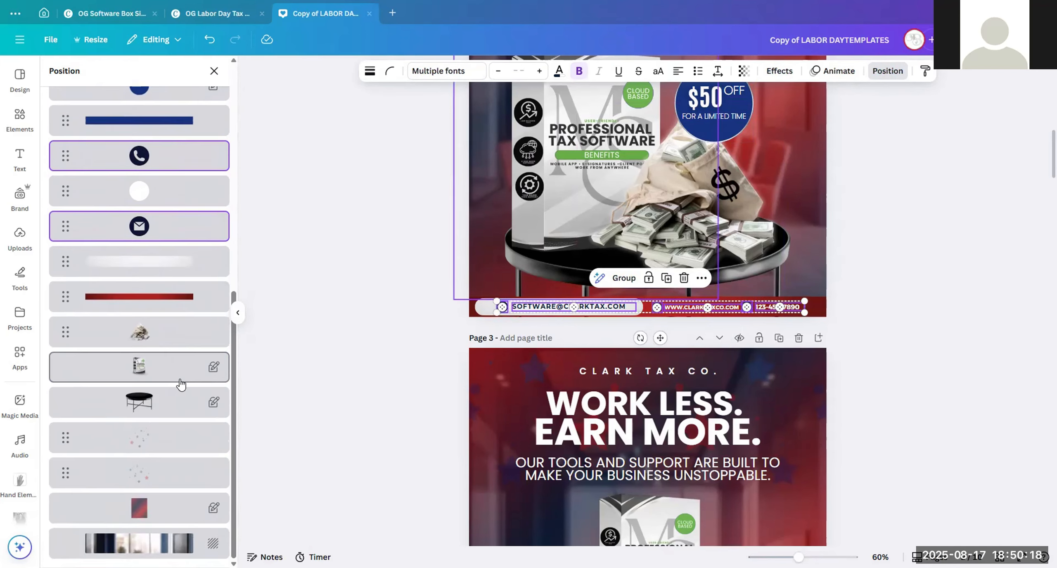
pyautogui.keyDown('shift'); pyautogui.click(171, 298); pyautogui.keyUp('shift')
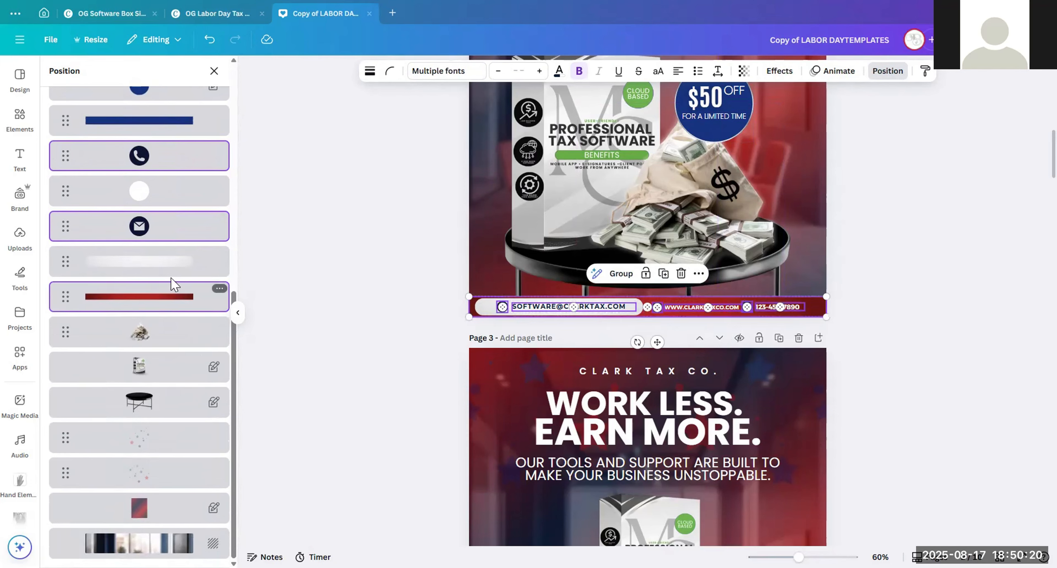
pyautogui.keyDown('shift'); pyautogui.click(170, 266); pyautogui.keyUp('shift')
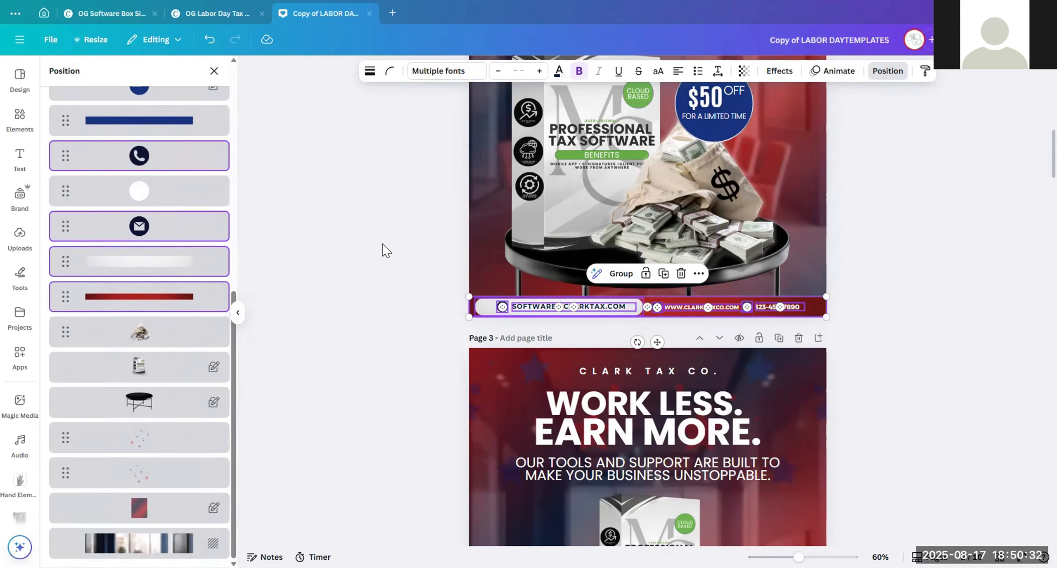
# Step: Replace page 3's blue placeholder contact footer with the copied red Clark Tax Co. footer
pyautogui.scroll(-8, 421, 235)
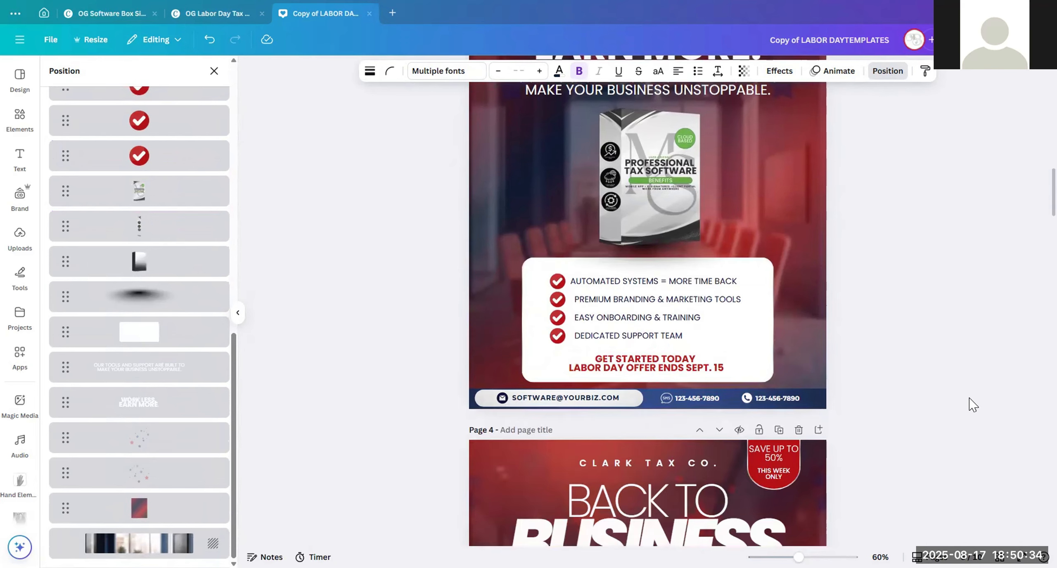
pyautogui.scroll(1, 863, 375)
pyautogui.click(872, 457)
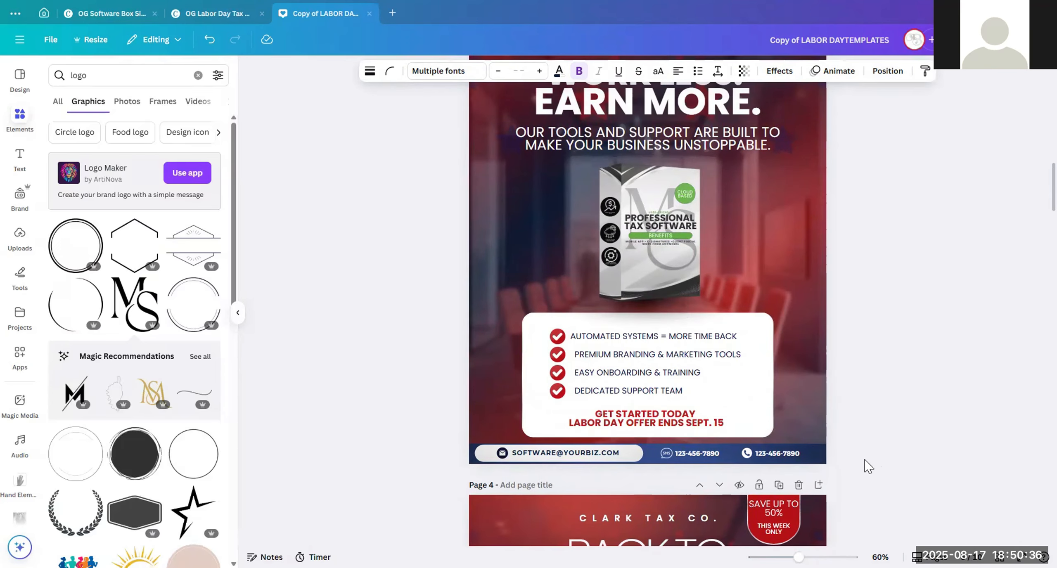
pyautogui.moveTo(865, 456); pyautogui.dragTo(462, 455)
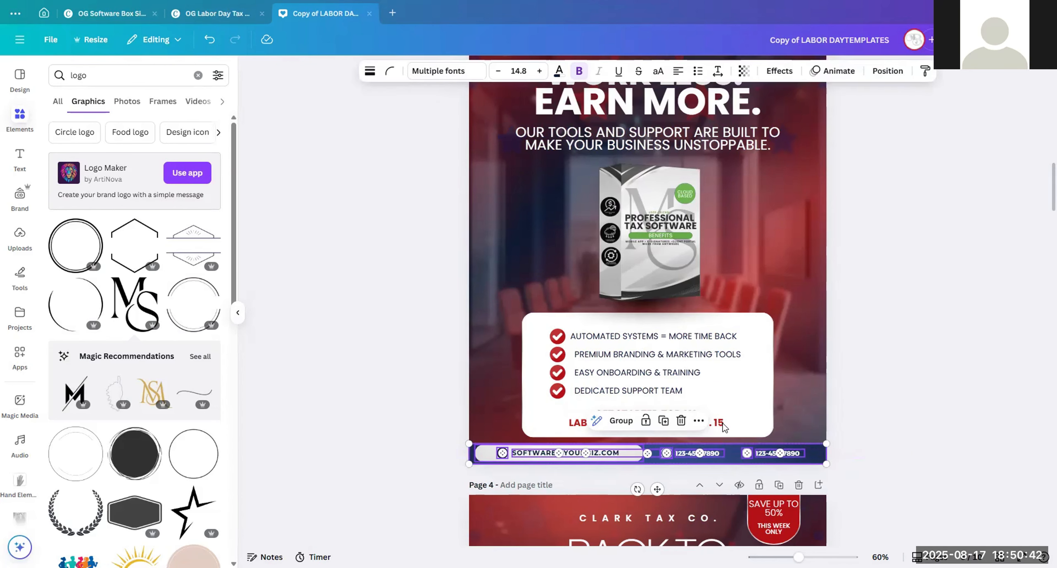
pyautogui.click(680, 421)
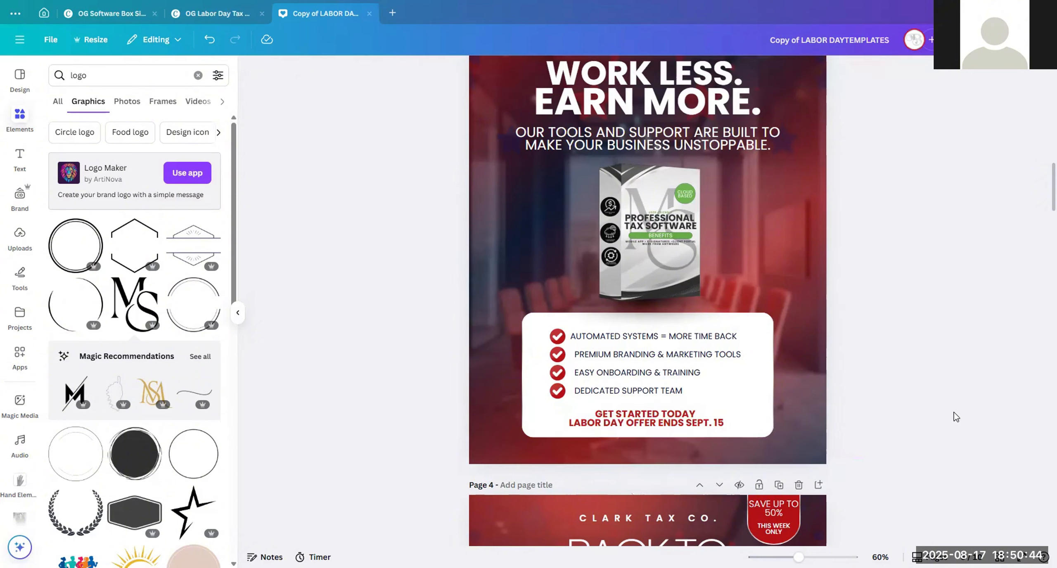
pyautogui.hotkey('ctrl', 'z')
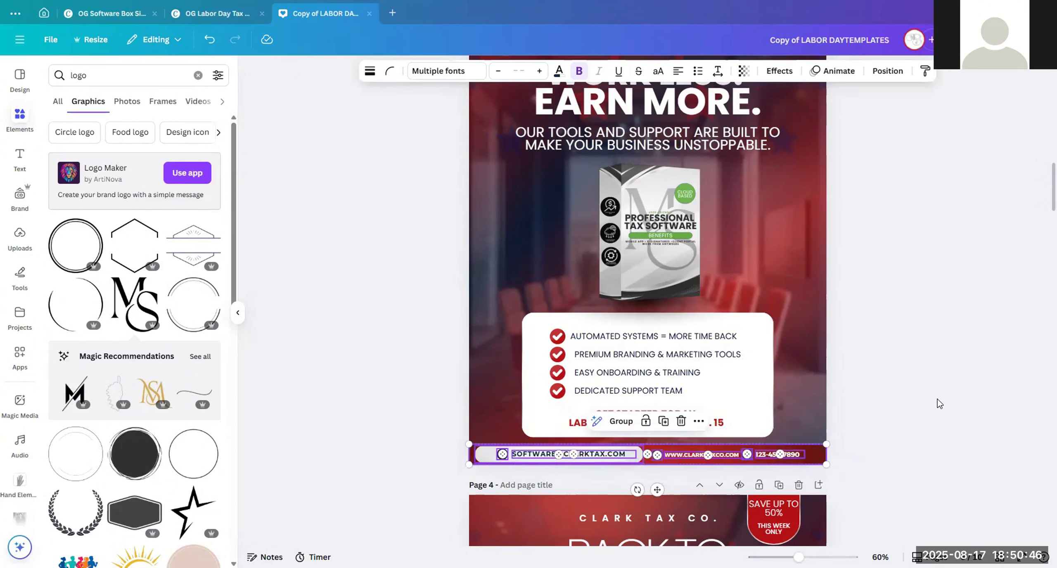
pyautogui.click(936, 399)
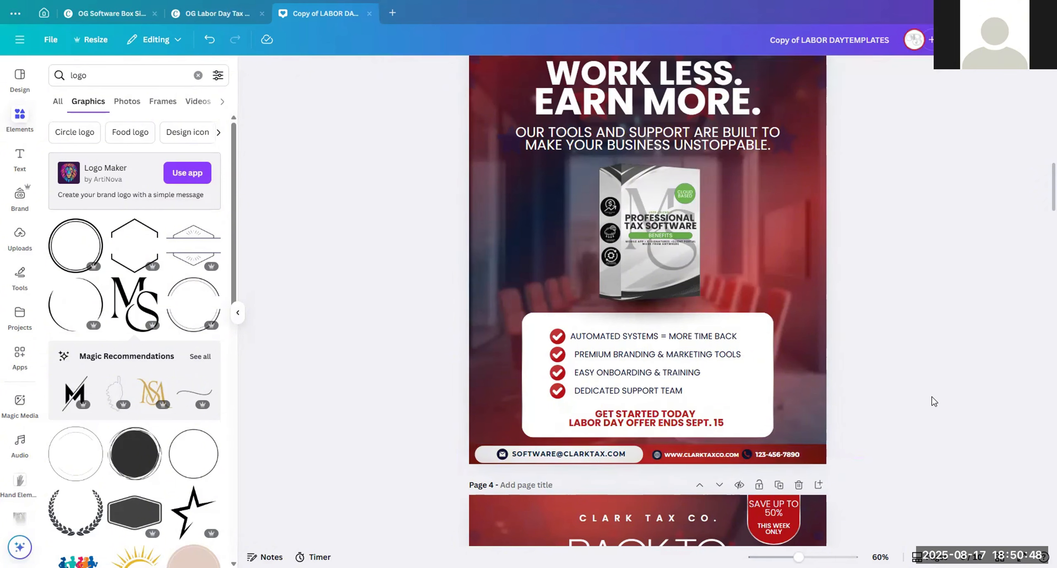
# Step: Delete page 4's placeholder contact footer and paste the copied Clark Tax Co. footer in its place
pyautogui.scroll(-10, 866, 372)
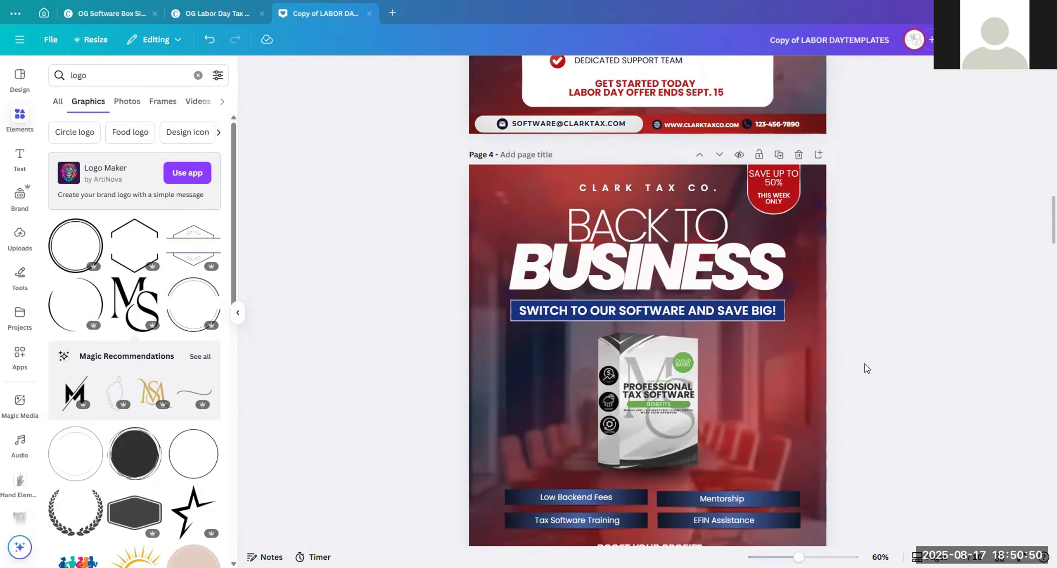
pyautogui.moveTo(867, 500); pyautogui.dragTo(489, 495)
pyautogui.click(680, 459)
pyautogui.scroll(-1, 870, 402)
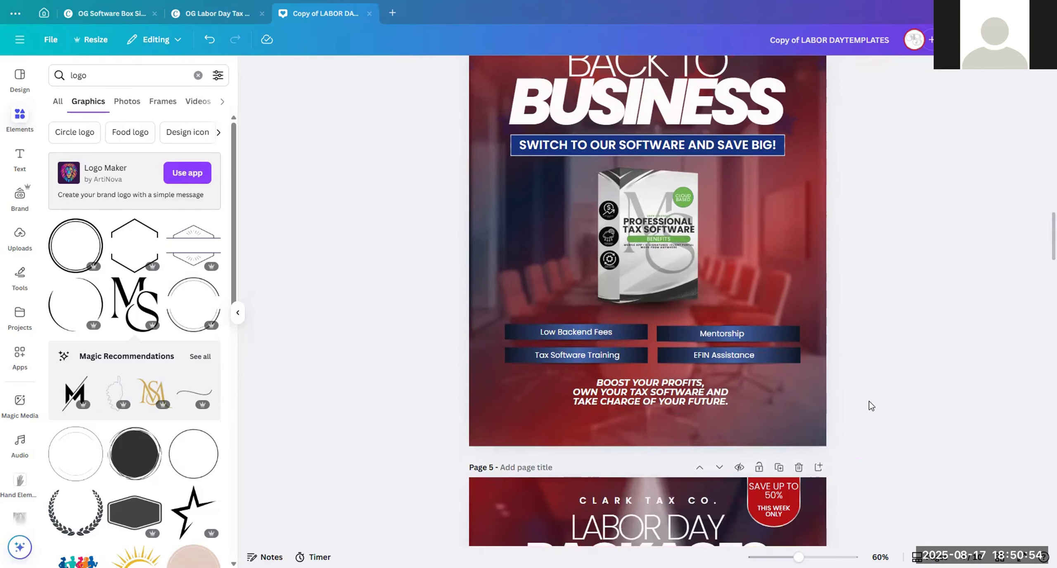
pyautogui.hotkey('ctrl', 'v')
pyautogui.click(873, 398)
# Step: Lock the white pedestal image behind page 5's PRO box to keep it out of the footer selection
pyautogui.scroll(-10, 877, 371)
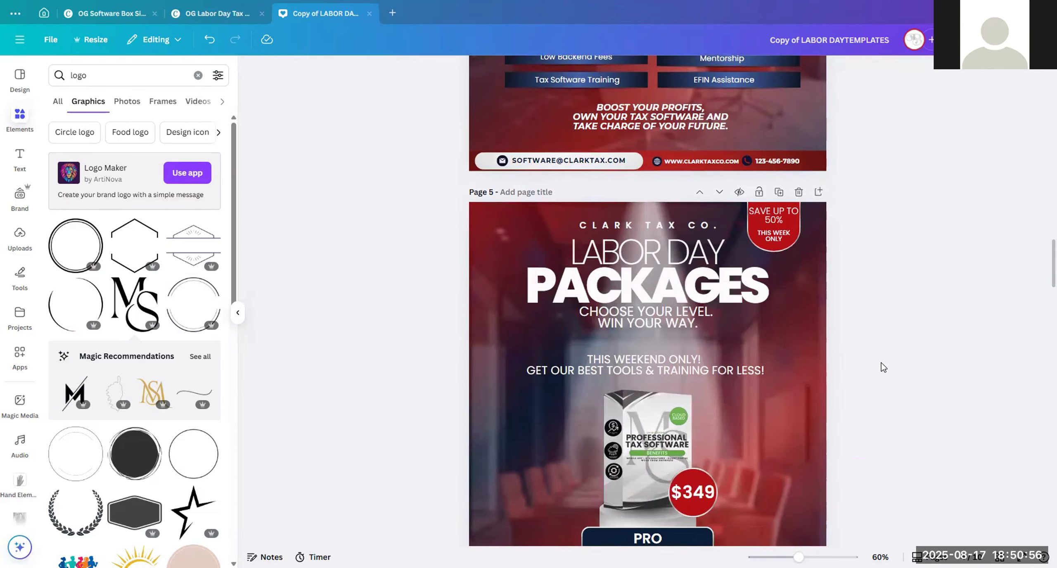
pyautogui.moveTo(855, 422); pyautogui.dragTo(474, 425)
pyautogui.click(904, 346)
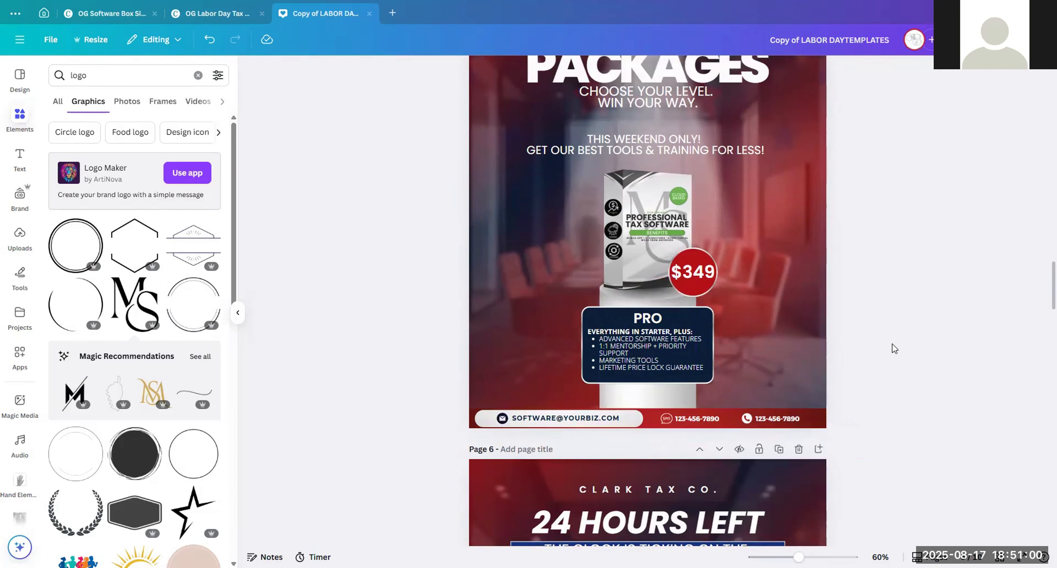
pyautogui.click(638, 398)
pyautogui.click(631, 253)
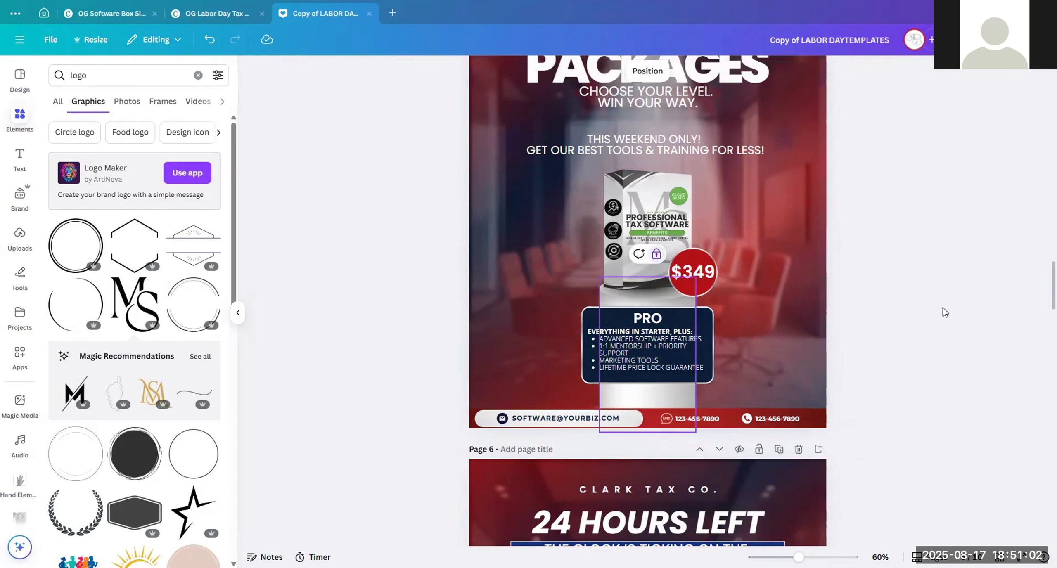
pyautogui.click(944, 313)
# Step: Swap page 5's placeholder contact footer for the copied Clark Tax Co. footer
pyautogui.moveTo(857, 422); pyautogui.dragTo(504, 413)
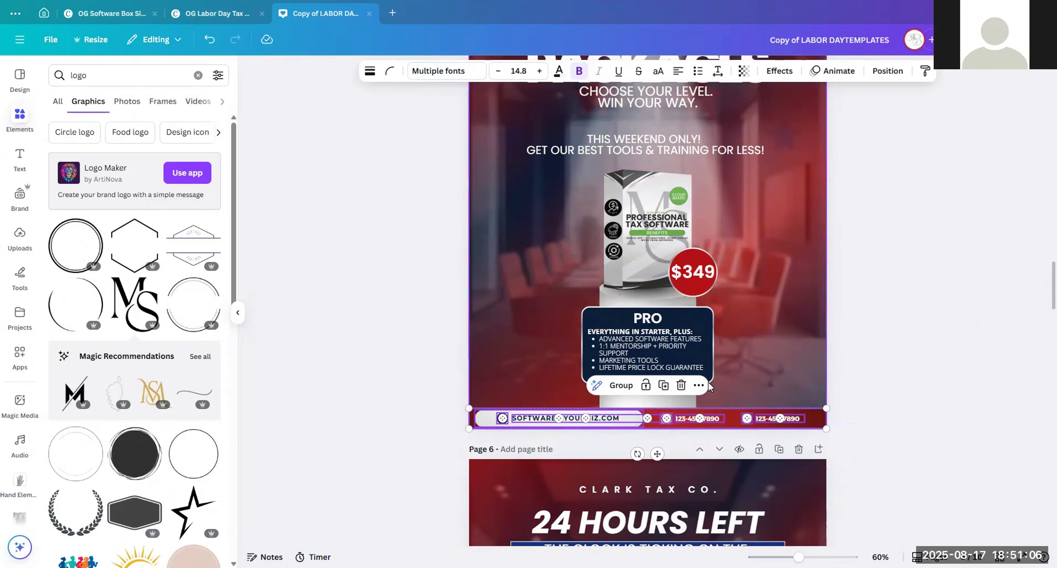
pyautogui.click(681, 385)
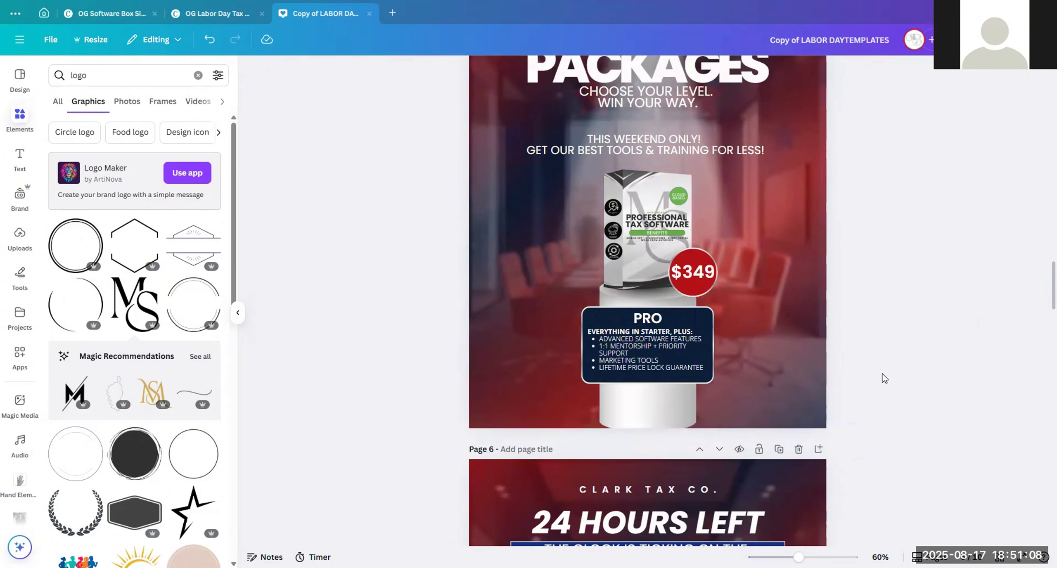
pyautogui.hotkey('ctrl', 'z')
pyautogui.click(883, 373)
# Step: Remove page 6's placeholder contact footer below the alarm clock and paste in the Clark Tax Co. footer
pyautogui.scroll(-3, 863, 371)
pyautogui.scroll(-10, 860, 368)
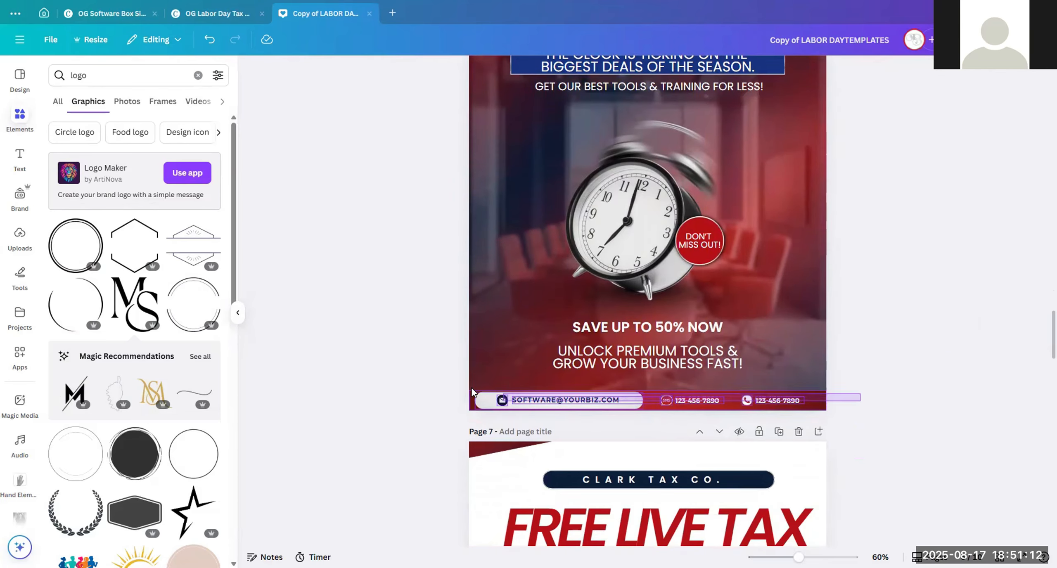
pyautogui.click(815, 406)
pyautogui.click(681, 367)
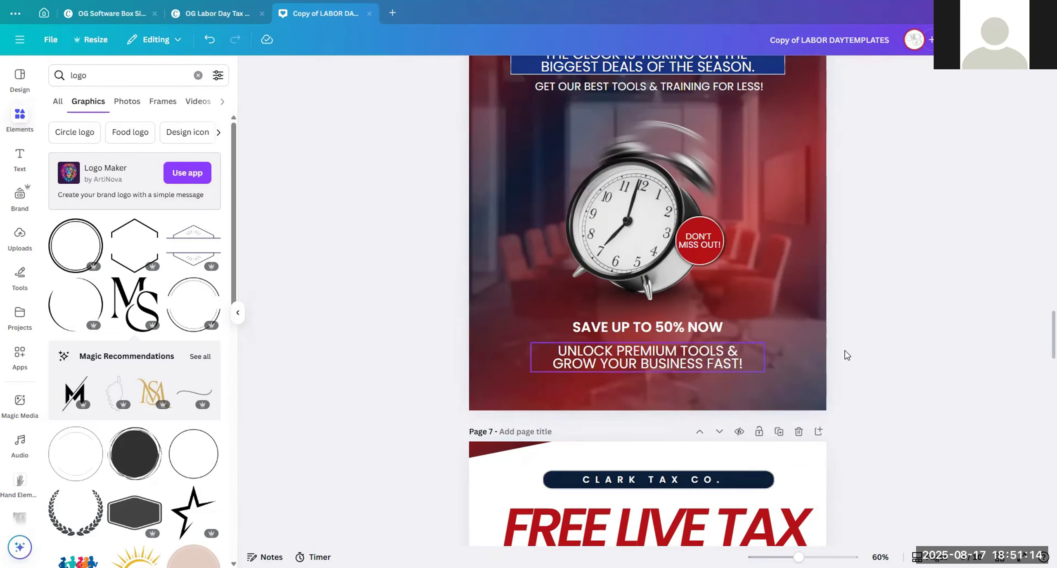
pyautogui.hotkey('ctrl', 'z')
pyautogui.click(930, 331)
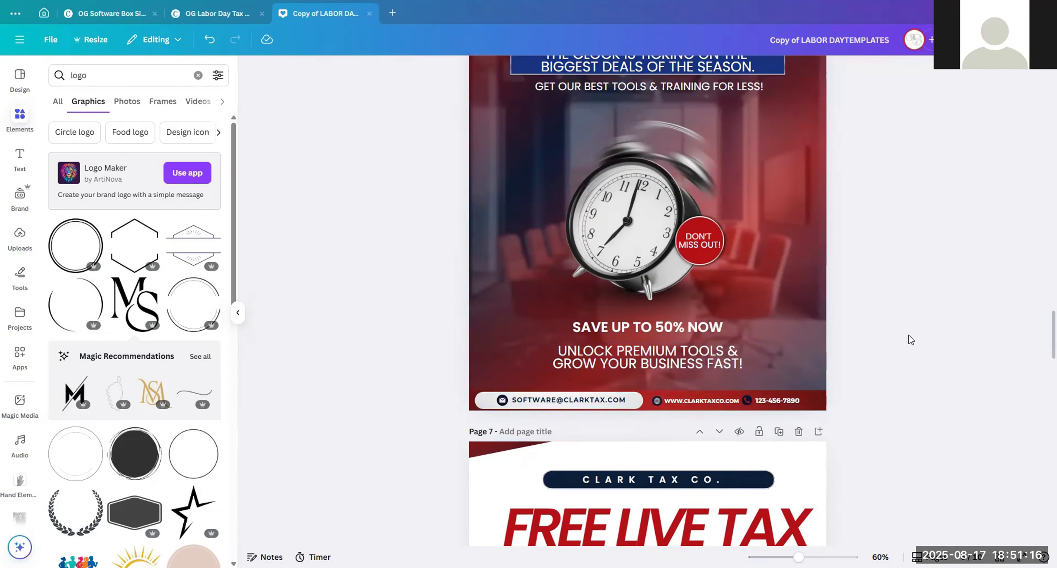
# Step: Replace the webinar flyer's blue placeholder contact footer on page 7 with the copied Clark Tax Co. footer
pyautogui.scroll(-12, 868, 356)
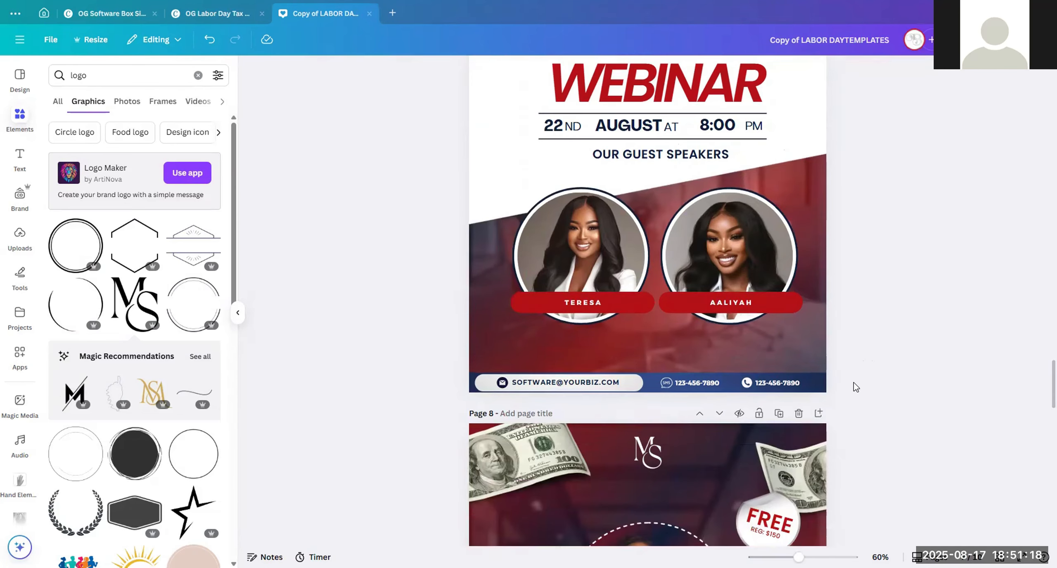
pyautogui.click(825, 387)
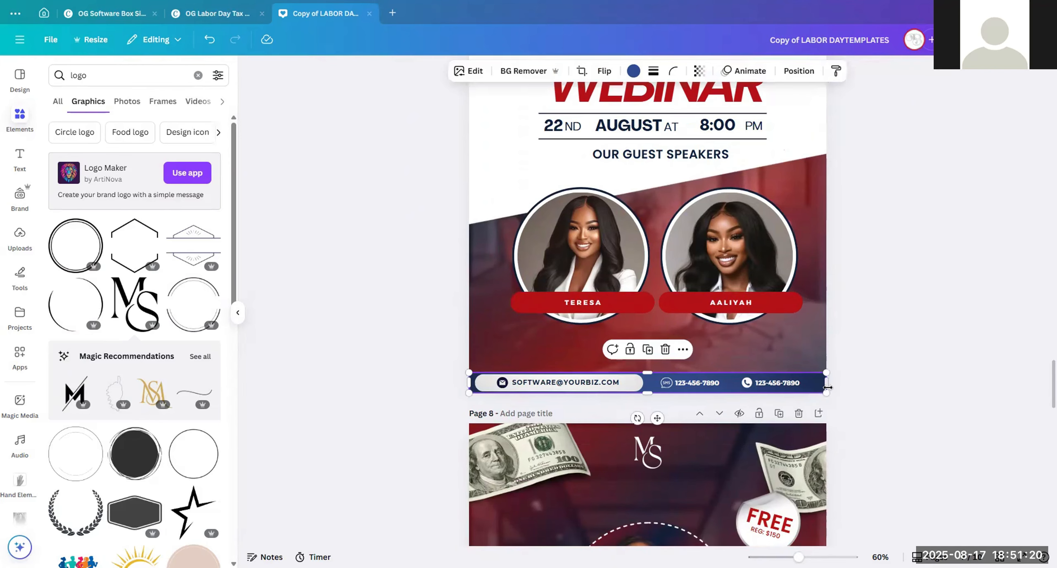
pyautogui.moveTo(844, 380); pyautogui.dragTo(429, 378)
pyautogui.press('Delete')
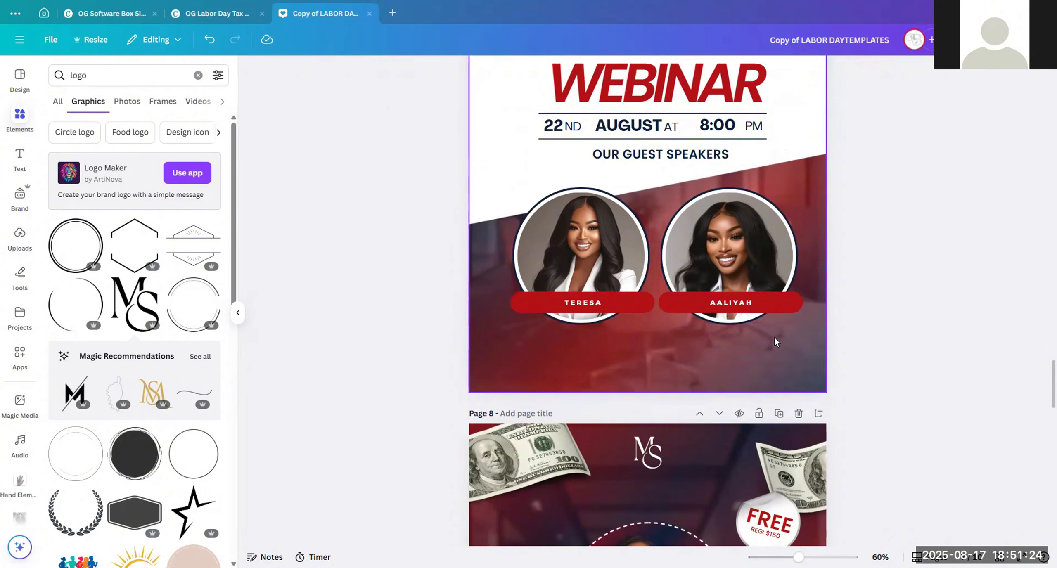
pyautogui.hotkey('ctrl', 'v')
pyautogui.click(881, 353)
# Step: Recolor page 7's footer bar to the blue document color #11468f
pyautogui.click(811, 386)
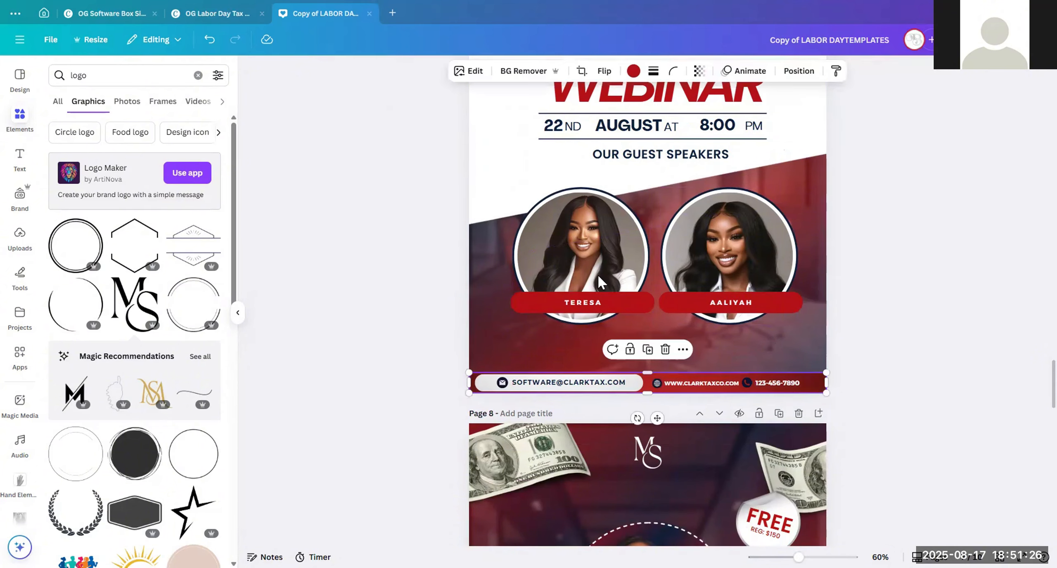
pyautogui.click(632, 71)
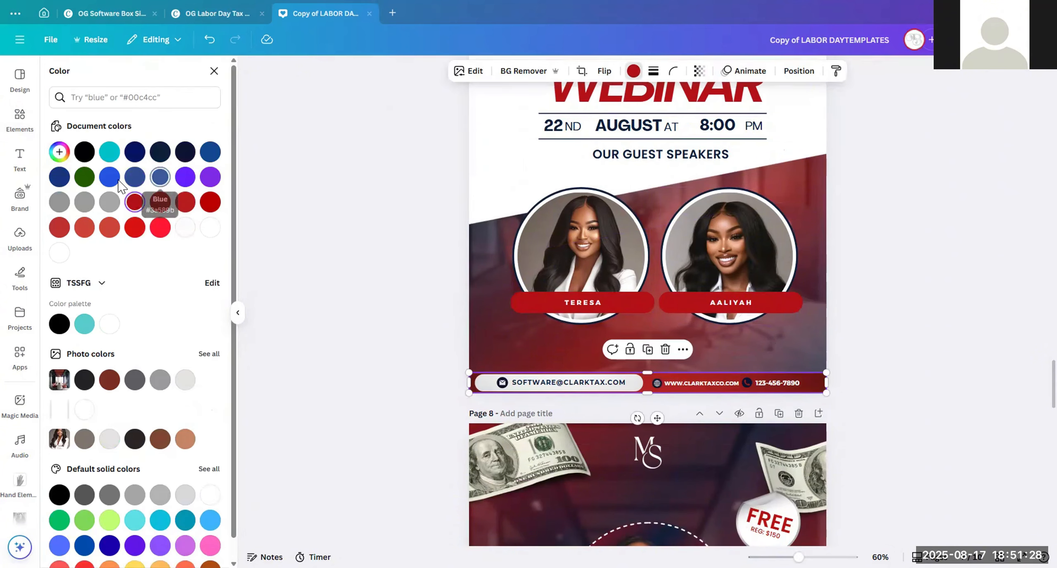
pyautogui.click(59, 176)
pyautogui.click(210, 152)
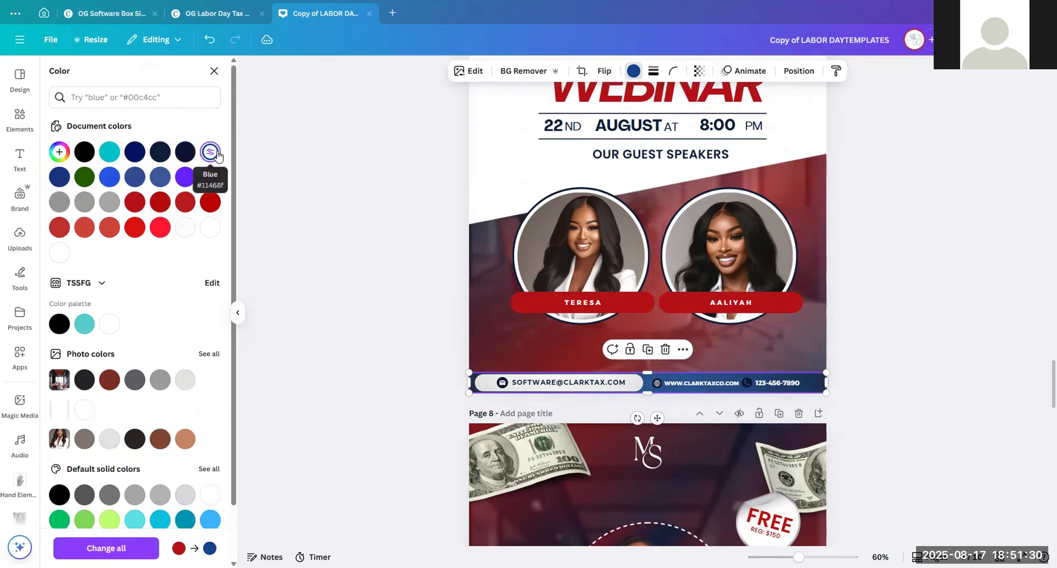
pyautogui.click(893, 297)
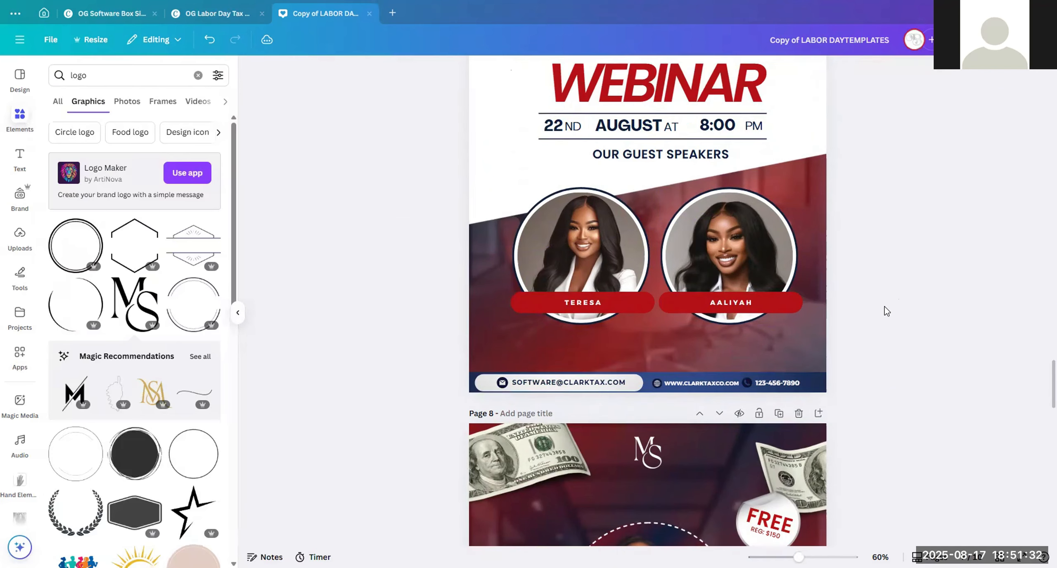
# Step: Recolor the phone icon in page 7's footer to white
pyautogui.click(749, 381)
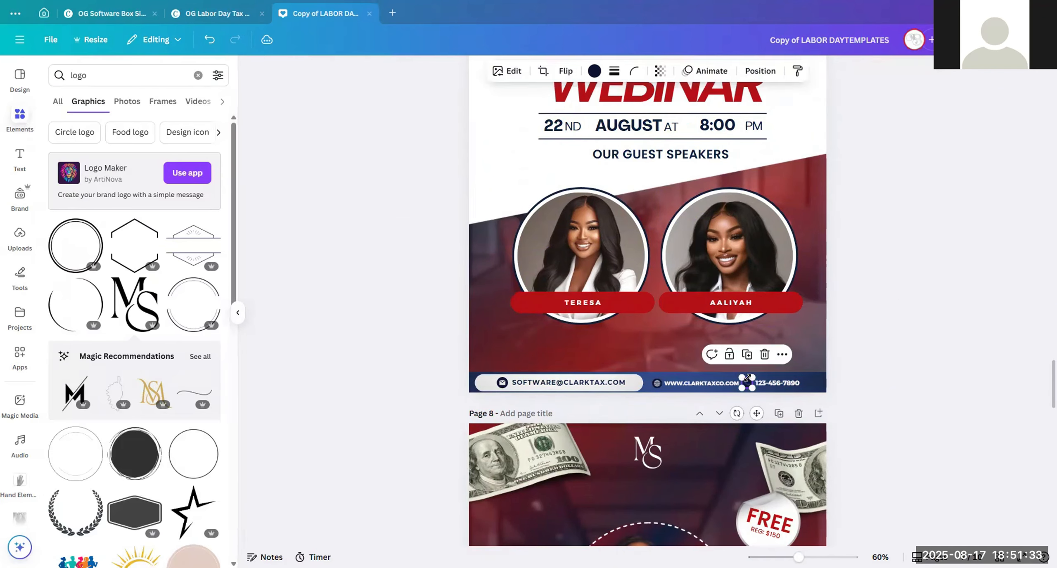
pyautogui.click(594, 73)
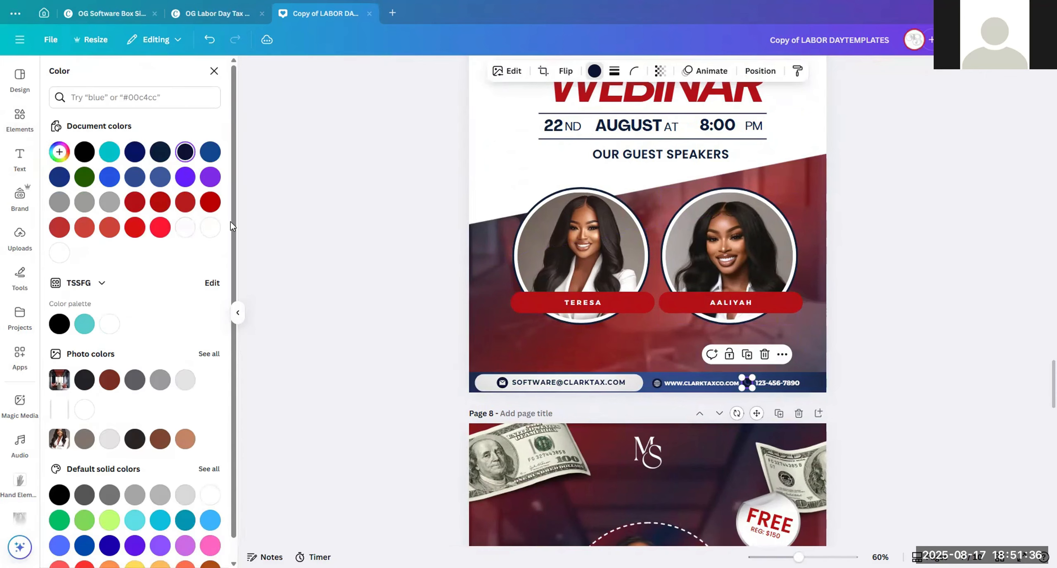
pyautogui.click(59, 253)
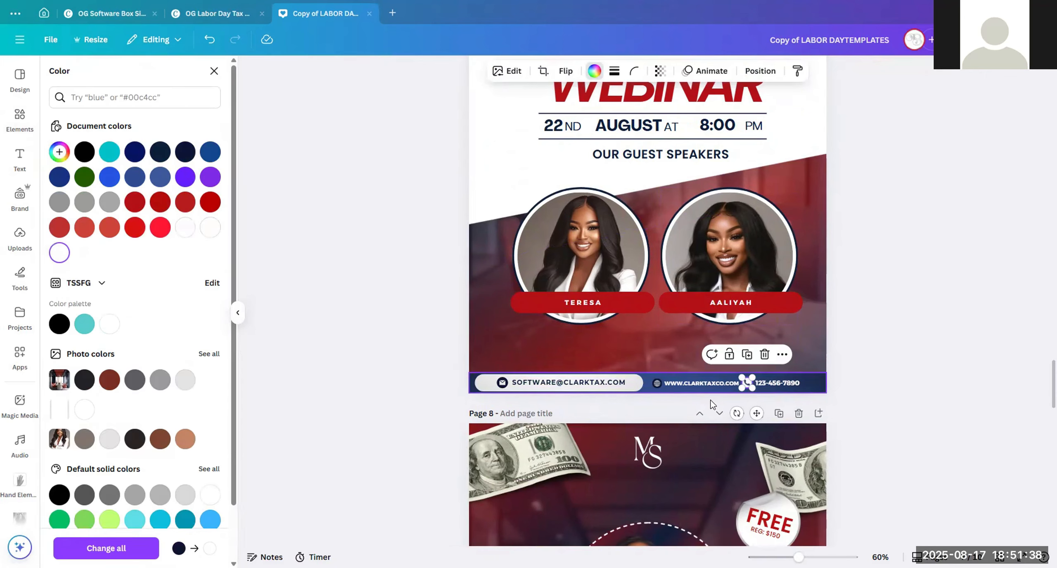
# Step: Recolor the globe icon in page 7's footer to white, with its second color set to dark blue
pyautogui.click(656, 383)
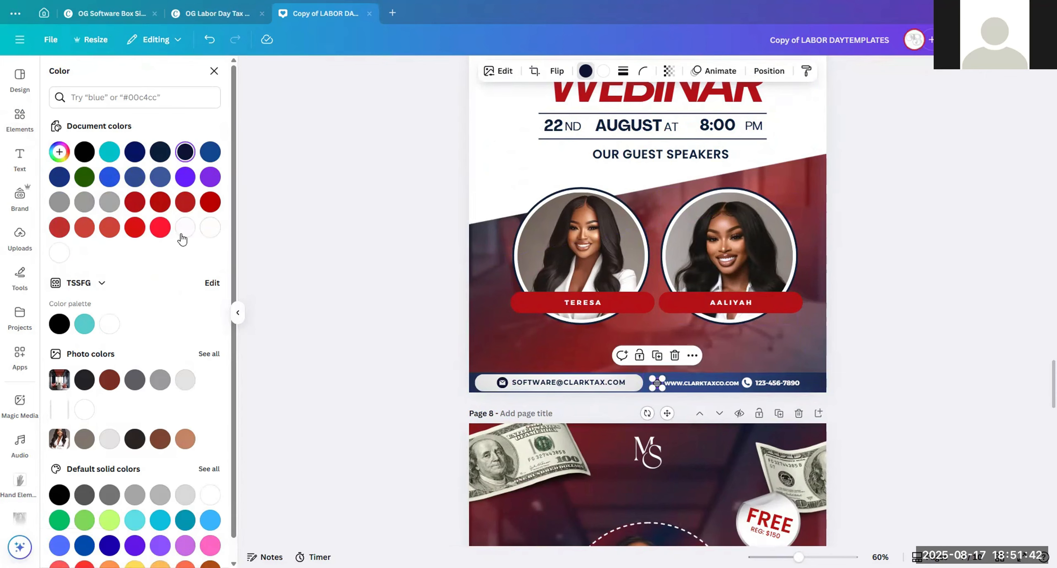
pyautogui.click(58, 253)
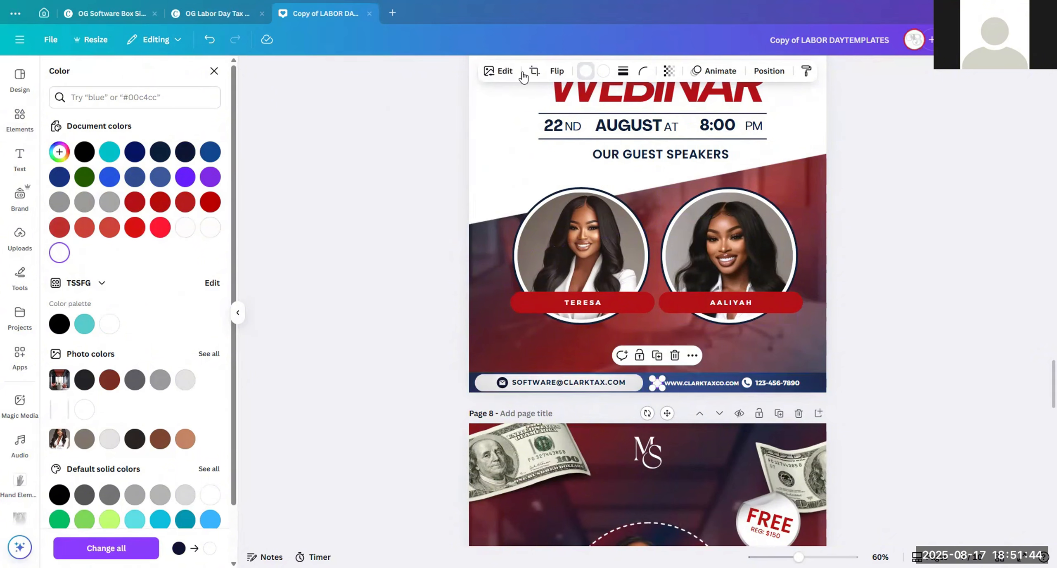
pyautogui.click(603, 71)
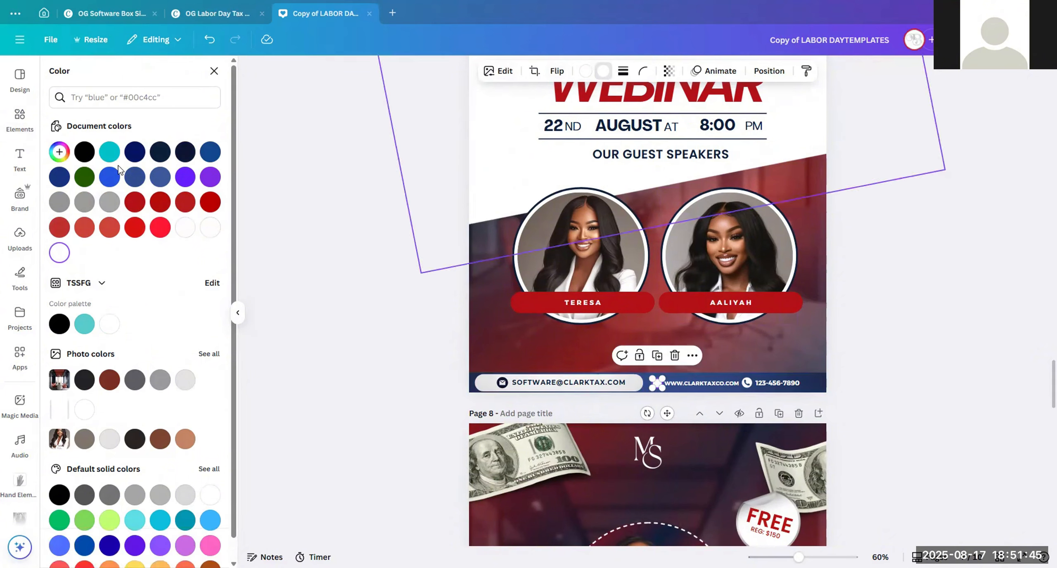
pyautogui.click(59, 177)
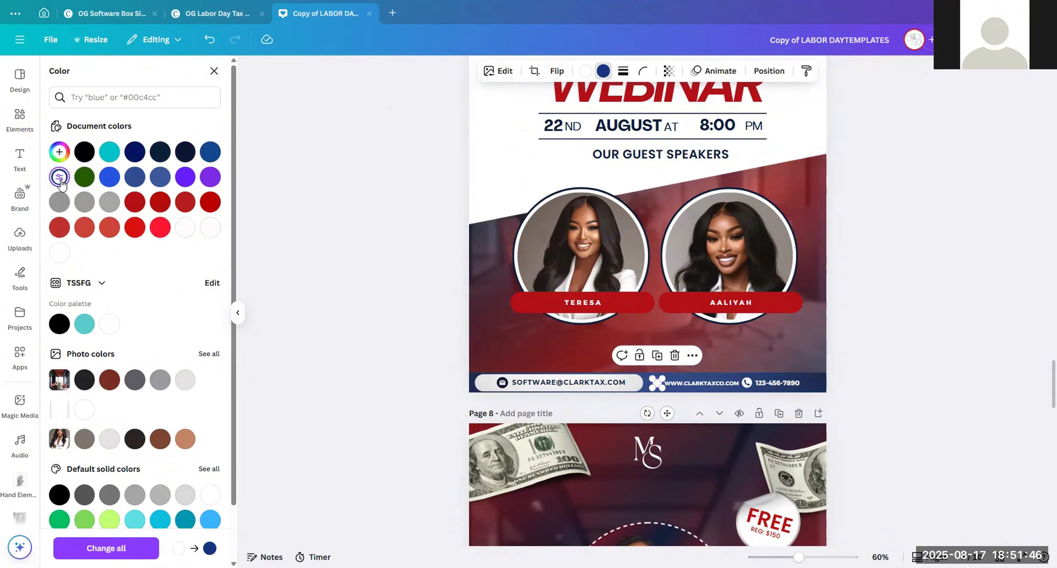
# Step: Try recoloring the email icon in page 7's footer to white and undo that color change
pyautogui.click(502, 382)
pyautogui.click(61, 255)
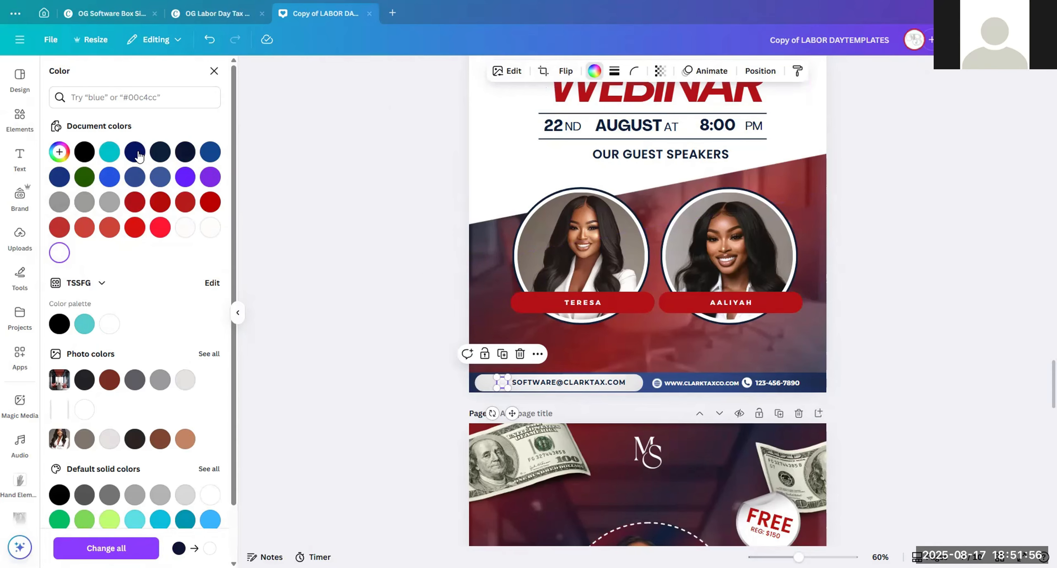
pyautogui.hotkey('ctrl', 'z')
pyautogui.click(373, 339)
pyautogui.hotkey('ctrl', 'z')
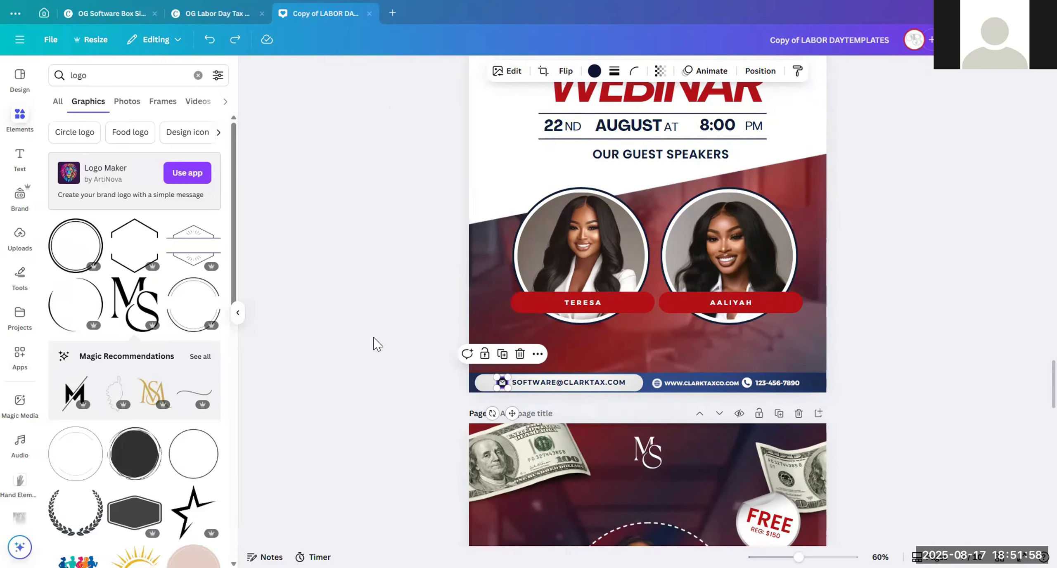
pyautogui.click(374, 339)
# Step: Replace page 8's placeholder contact footer below the Register Now button with the copied Clark Tax Co. footer
pyautogui.scroll(-6, 384, 316)
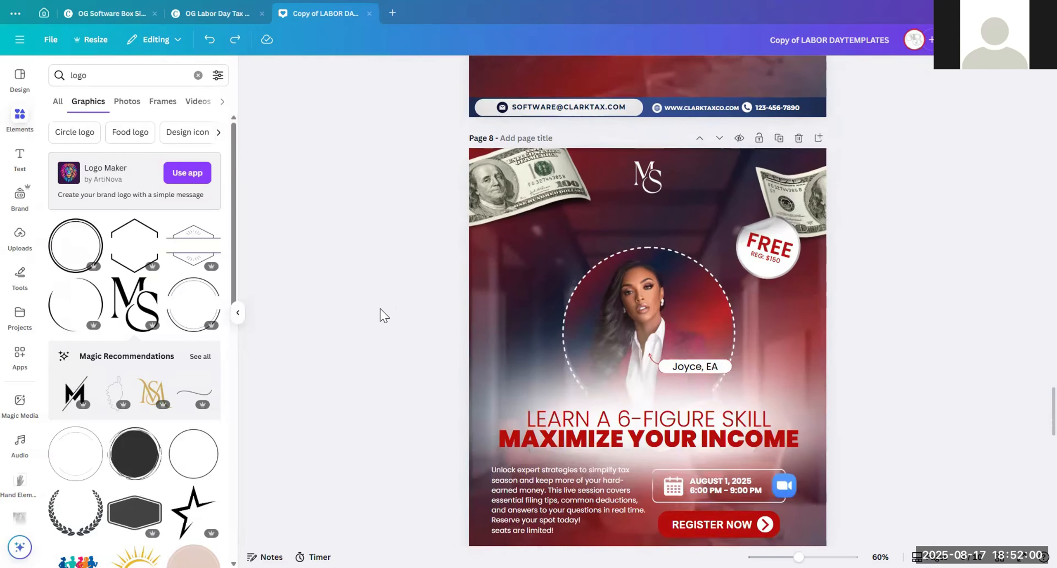
pyautogui.scroll(-2, 384, 316)
pyautogui.moveTo(861, 466); pyautogui.dragTo(402, 477)
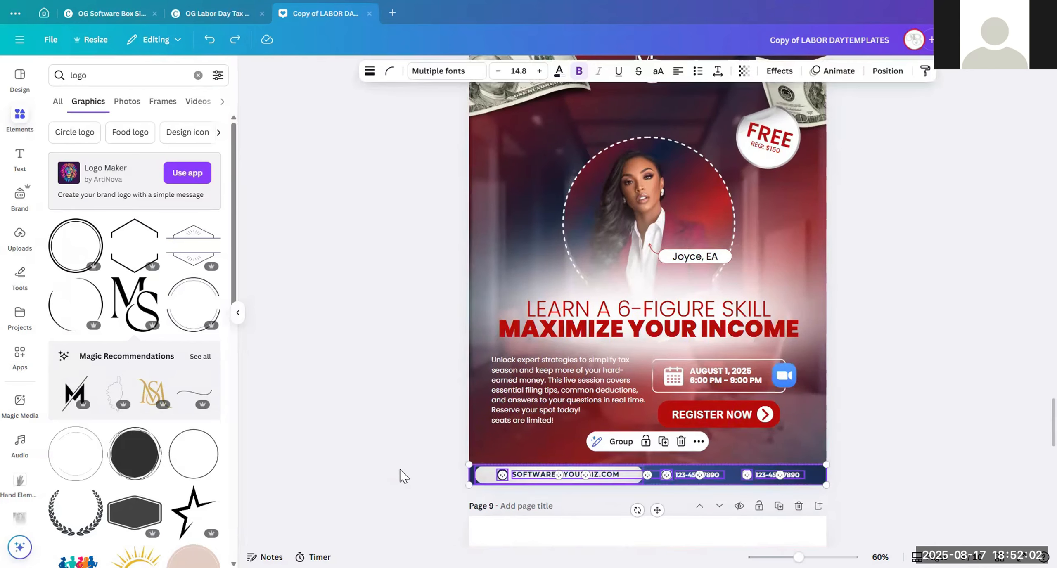
pyautogui.click(949, 395)
pyautogui.scroll(4, 877, 385)
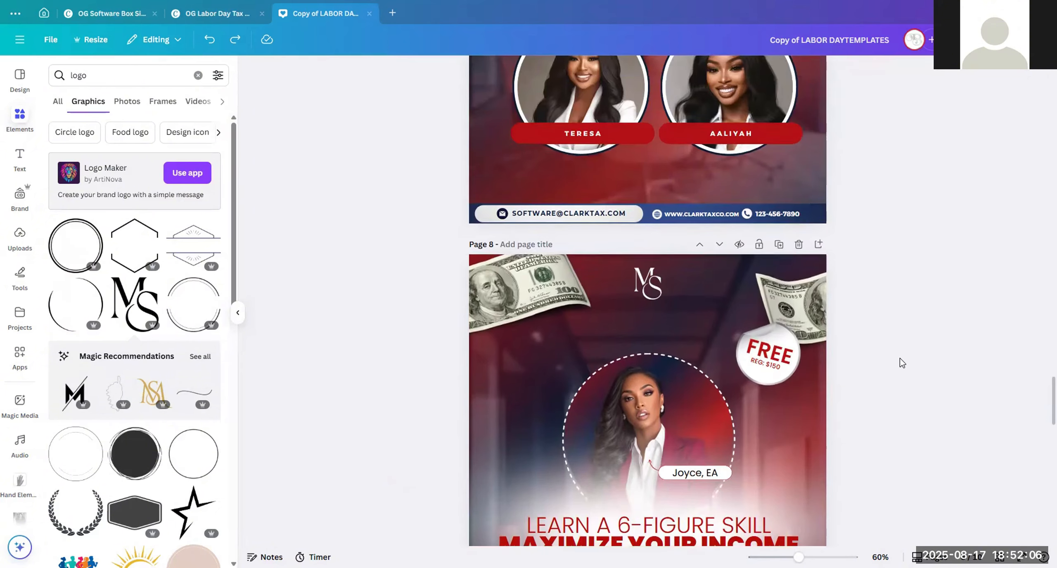
pyautogui.scroll(-5, 901, 363)
pyautogui.moveTo(831, 428); pyautogui.dragTo(475, 430)
pyautogui.press('Delete')
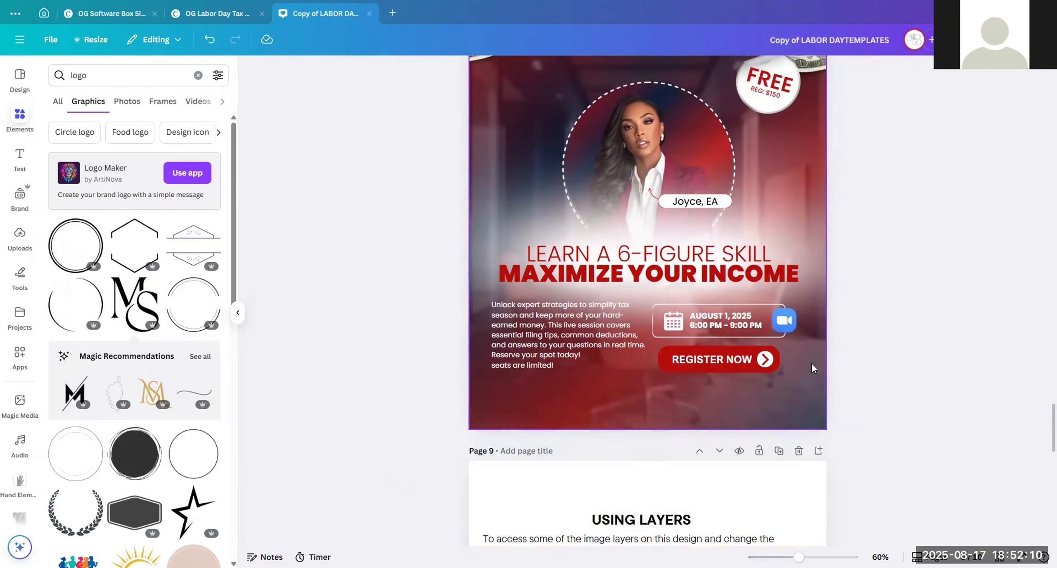
pyautogui.hotkey('ctrl', 'z')
pyautogui.click(876, 385)
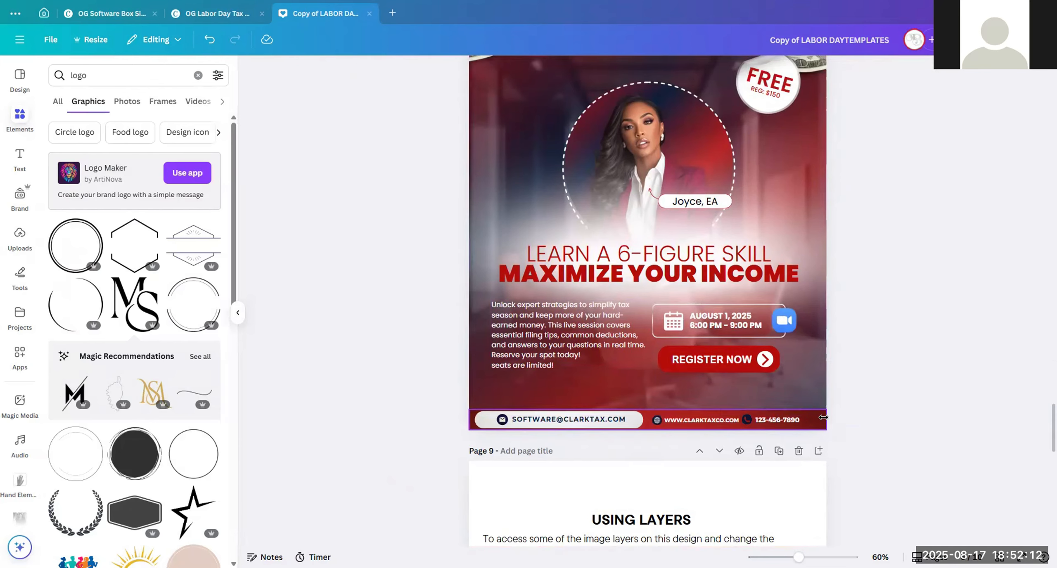
# Step: Recolor page 8's red footer bar to the dark blue document color
pyautogui.click(823, 417)
pyautogui.click(633, 71)
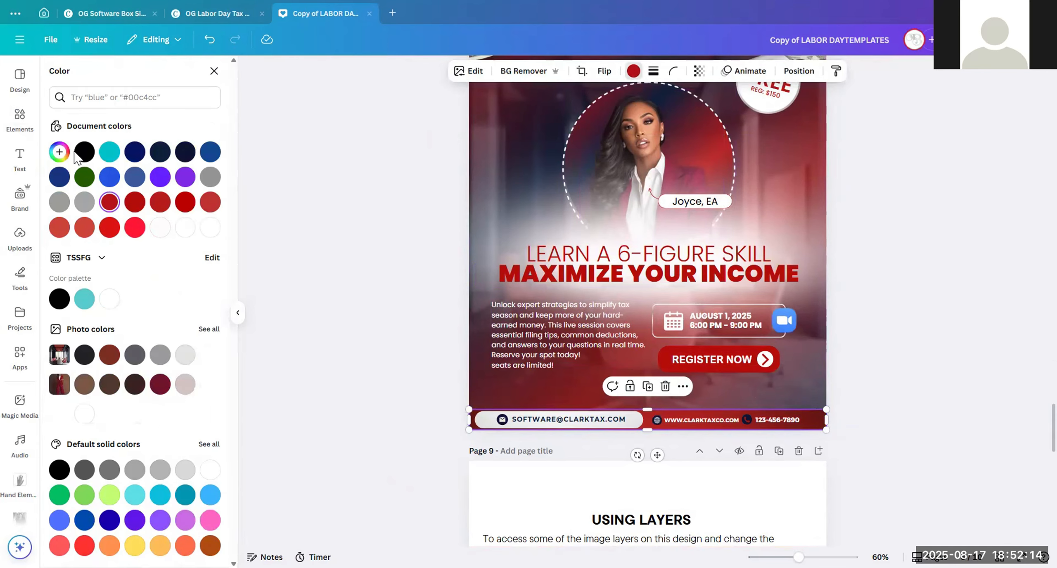
pyautogui.click(59, 177)
# Step: Recolor the phone icon in page 8's footer to white #ffffff
pyautogui.click(748, 418)
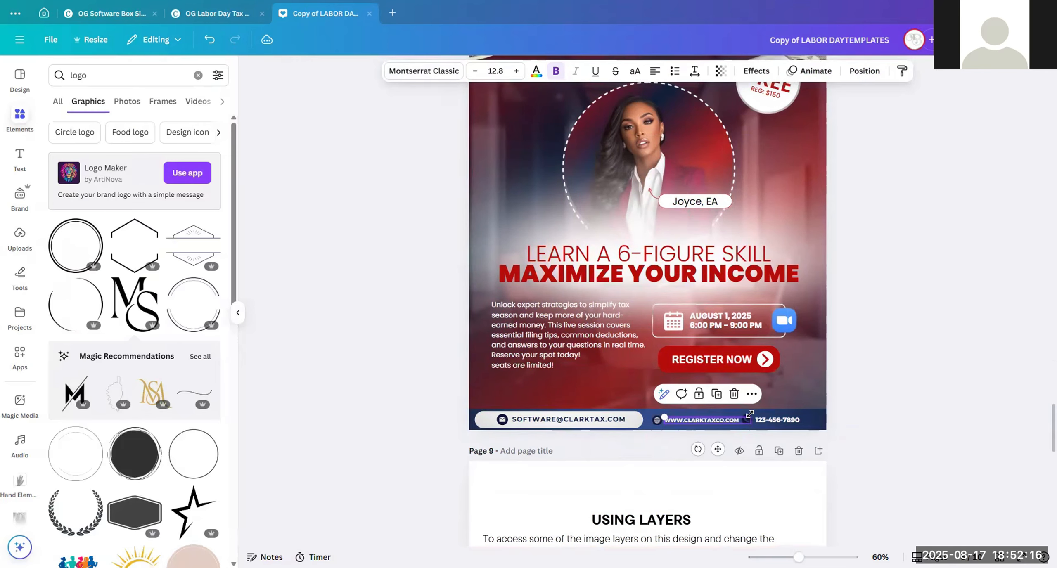
pyautogui.click(748, 416)
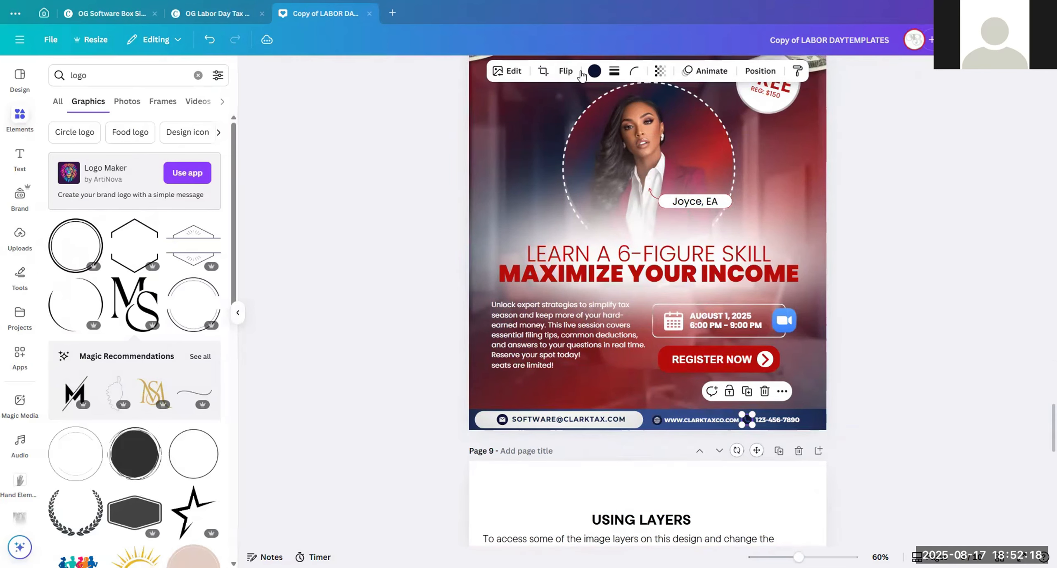
pyautogui.click(594, 71)
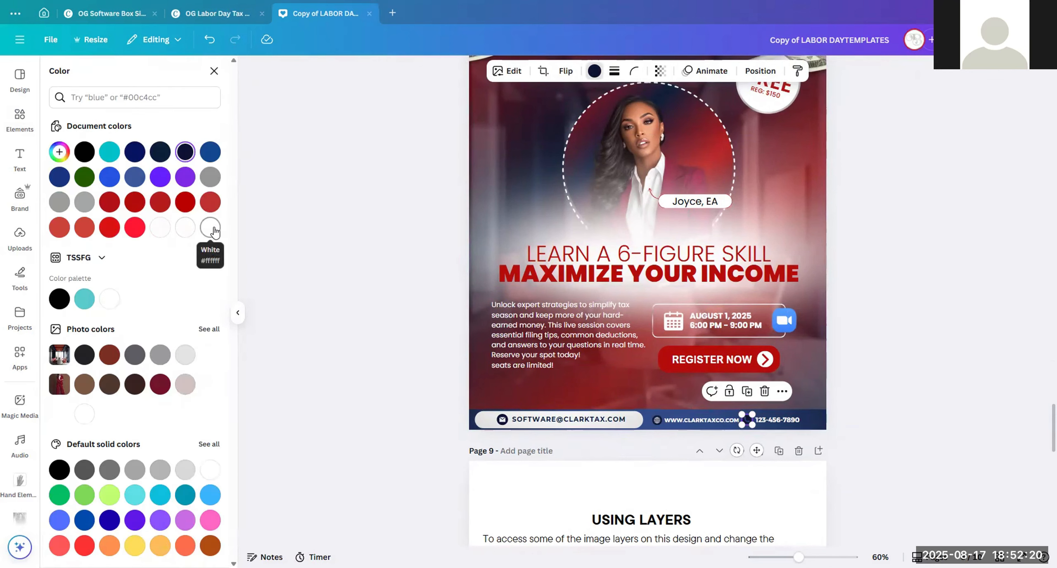
pyautogui.click(211, 229)
# Step: Recolor the globe icon in page 8's footer to white, with its second color set to dark blue
pyautogui.press('Tab')
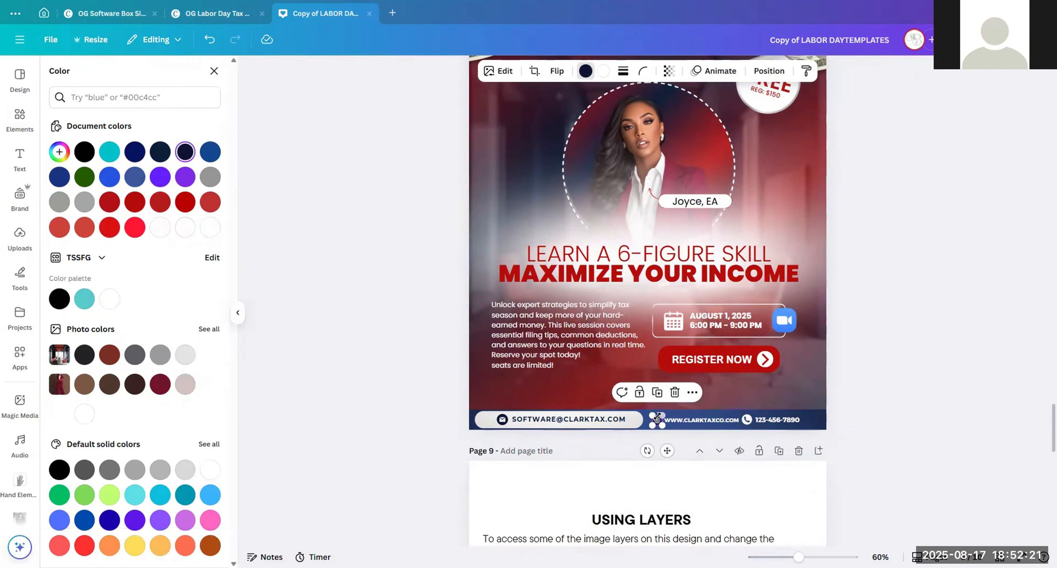
pyautogui.click(209, 229)
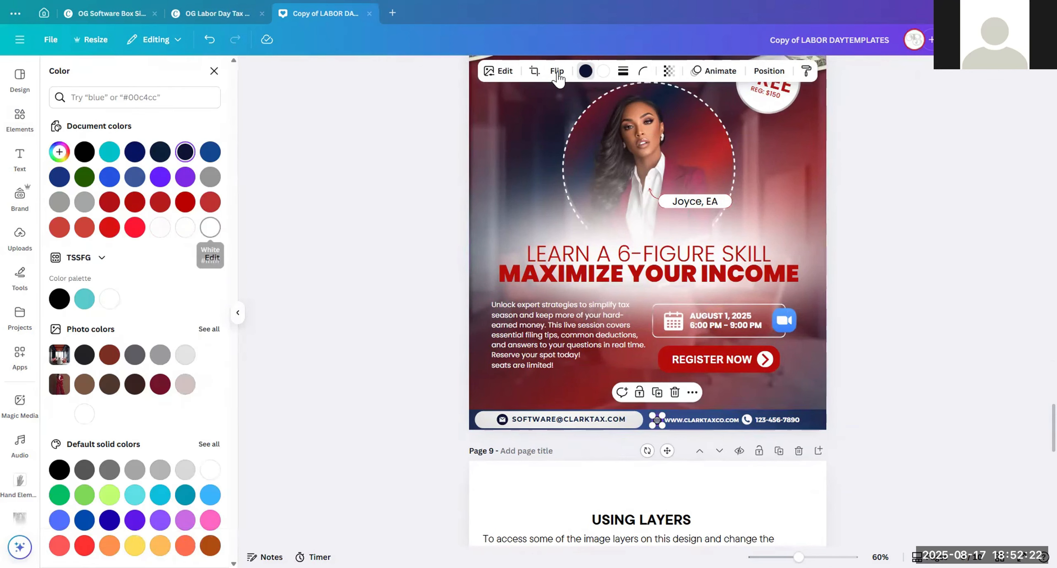
pyautogui.click(60, 178)
pyautogui.click(502, 420)
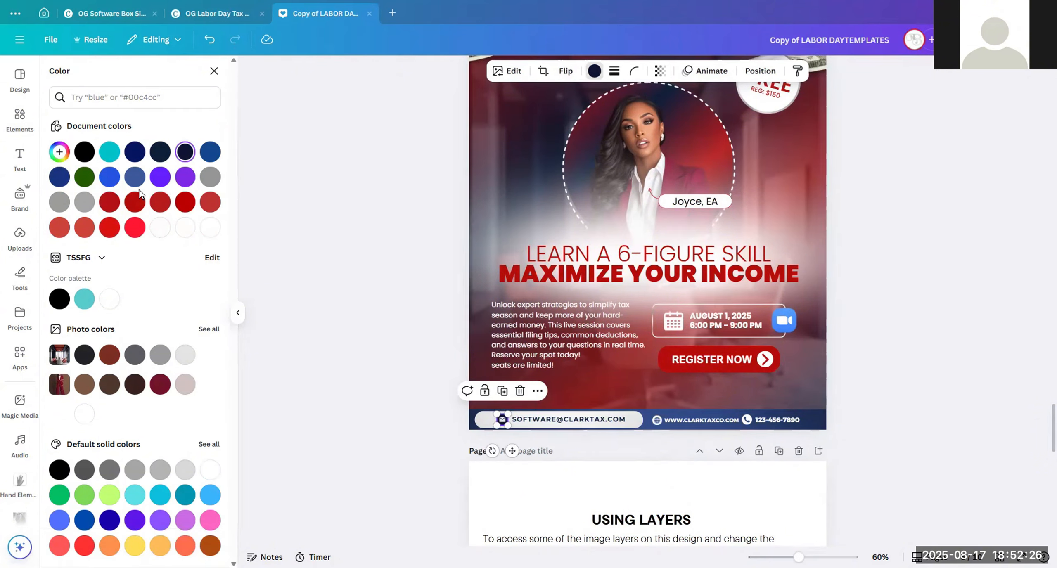
pyautogui.click(908, 328)
# Step: Review all the flyers in the page overview, and open page 1 to inspect the Join Our Team flyer
pyautogui.scroll(3, 911, 330)
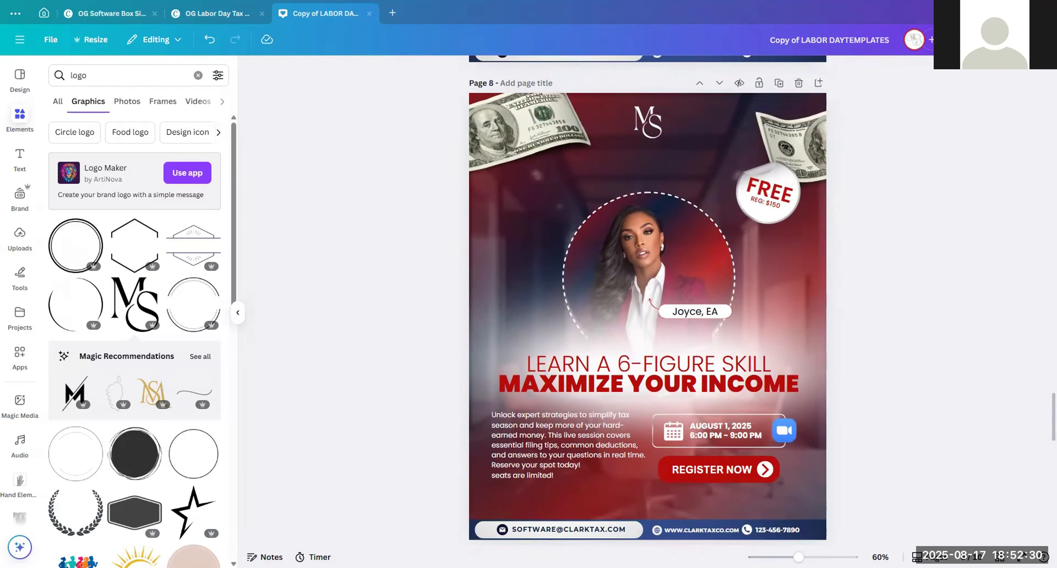
pyautogui.click(999, 558)
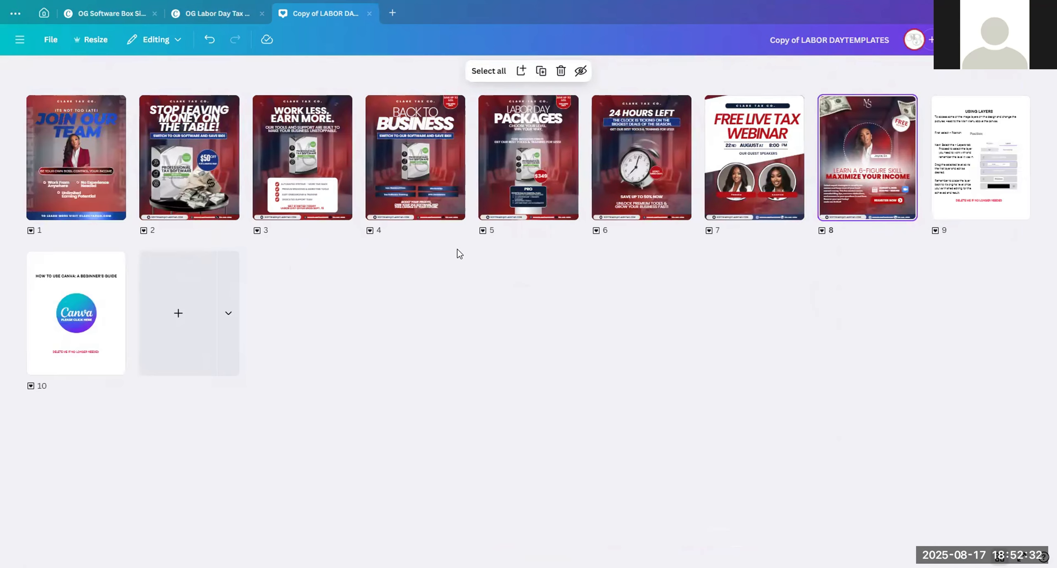
pyautogui.doubleClick(91, 163)
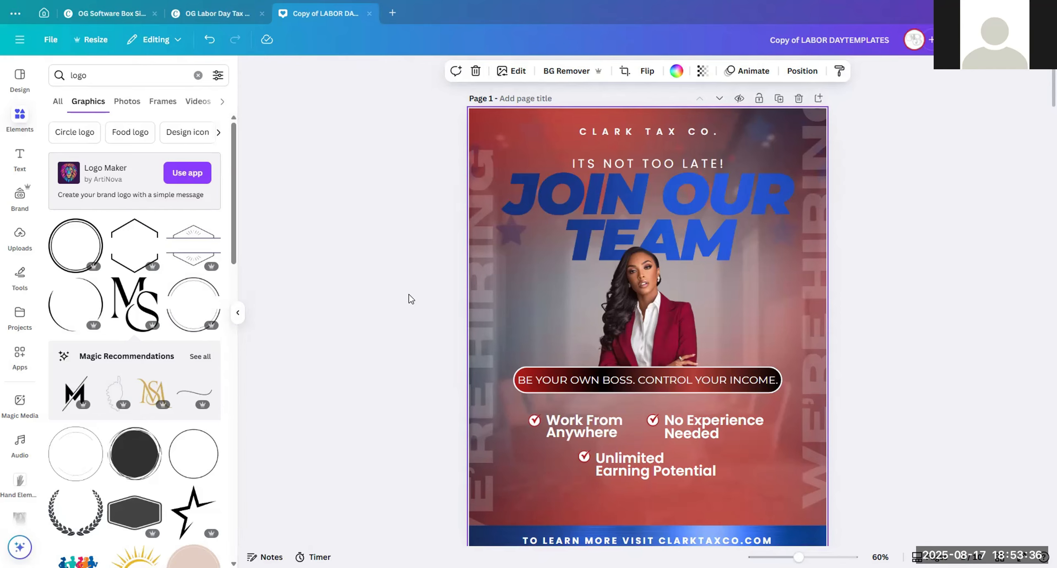
pyautogui.scroll(-2, 441, 287)
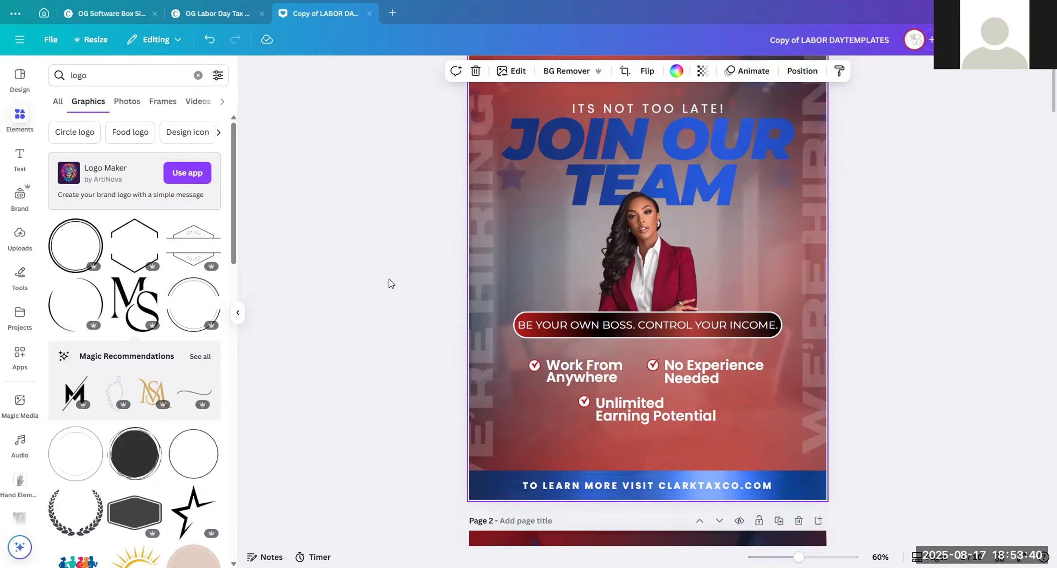
pyautogui.scroll(2, 667, 215)
pyautogui.scroll(1, 665, 211)
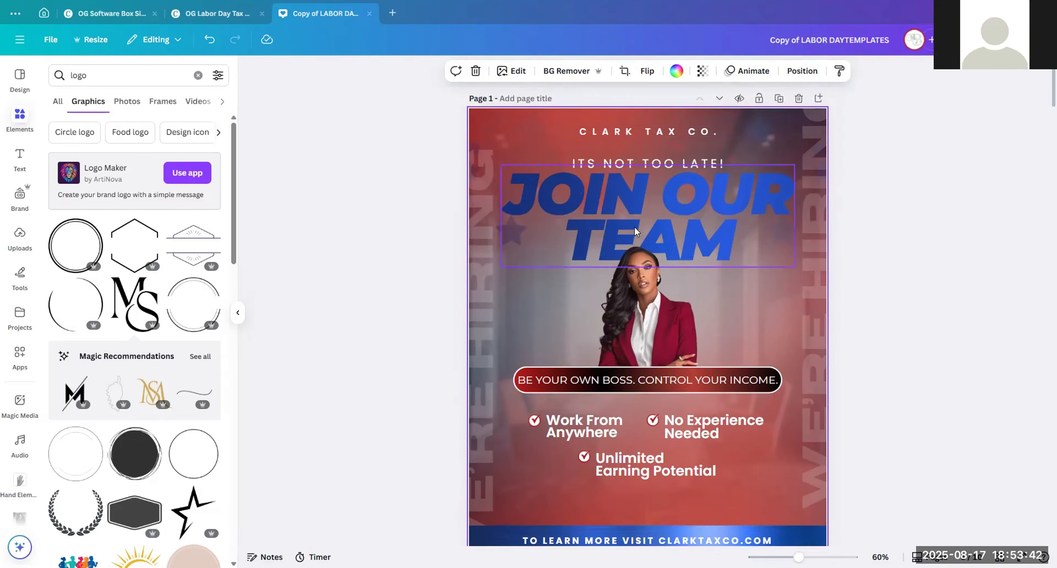